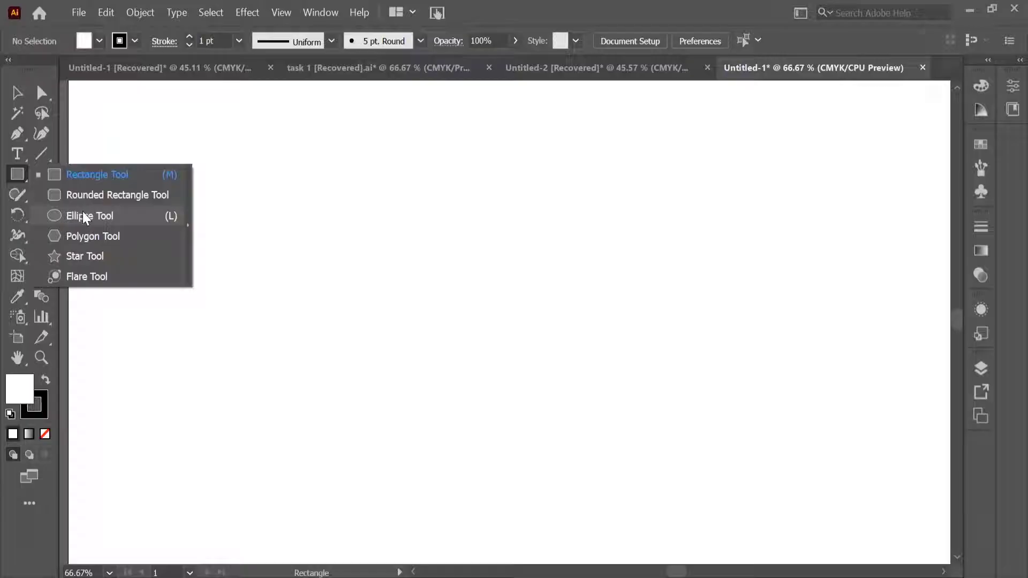
Draw a circle and apply a Squeeze warp with reduced distortion and bend
click(83, 216)
drag(237, 188, 379, 335)
key(a)
click(247, 12)
mouse_move(321, 266)
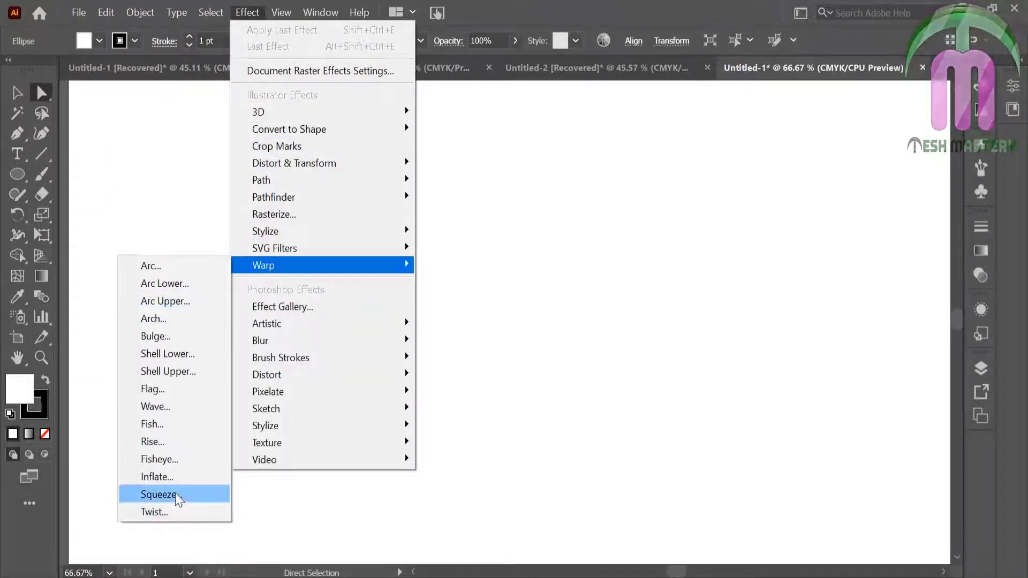
click(175, 494)
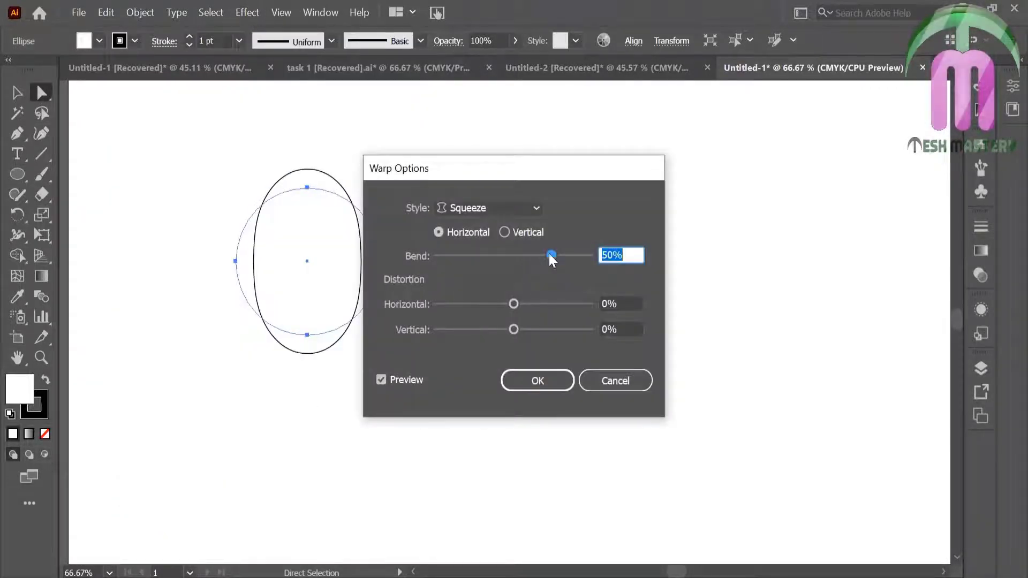
mouse_move(515, 304)
mouse_down()
mouse_move(530, 304)
mouse_move(516, 304)
mouse_up()
drag(551, 256, 532, 256)
click(563, 379)
click(508, 289)
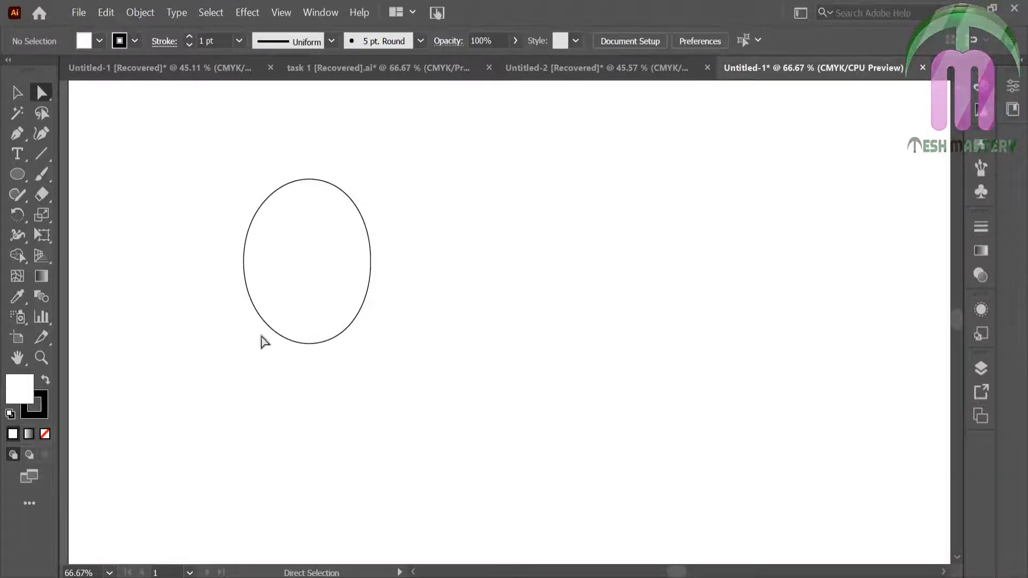
Pull the bottom of the outline into a point with Direct Selection
click(341, 338)
drag(339, 336, 308, 341)
click(386, 373)
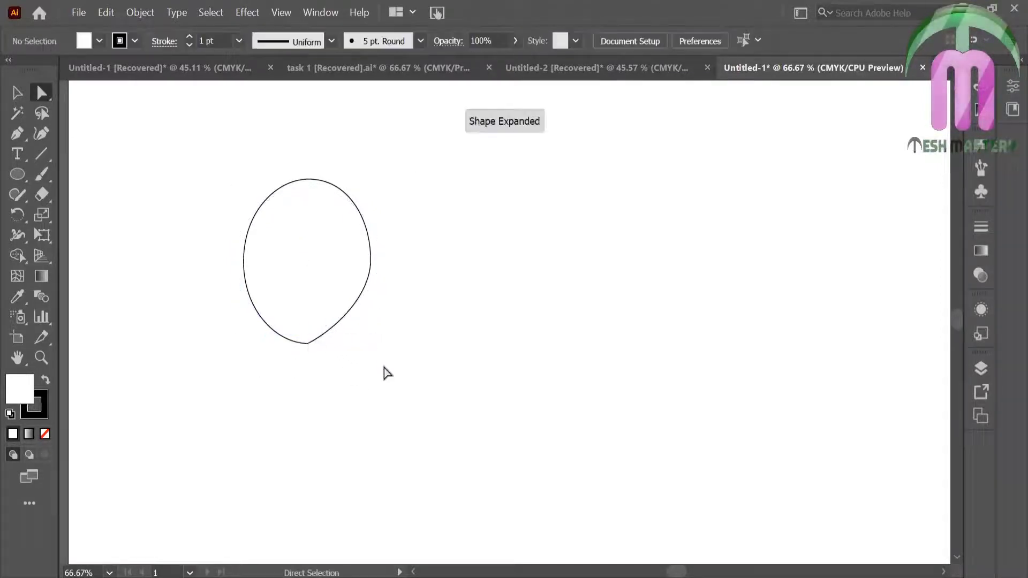
mouse_move(229, 277)
mouse_down()
mouse_move(277, 323)
mouse_move(279, 340)
mouse_move(305, 341)
mouse_up()
click(247, 326)
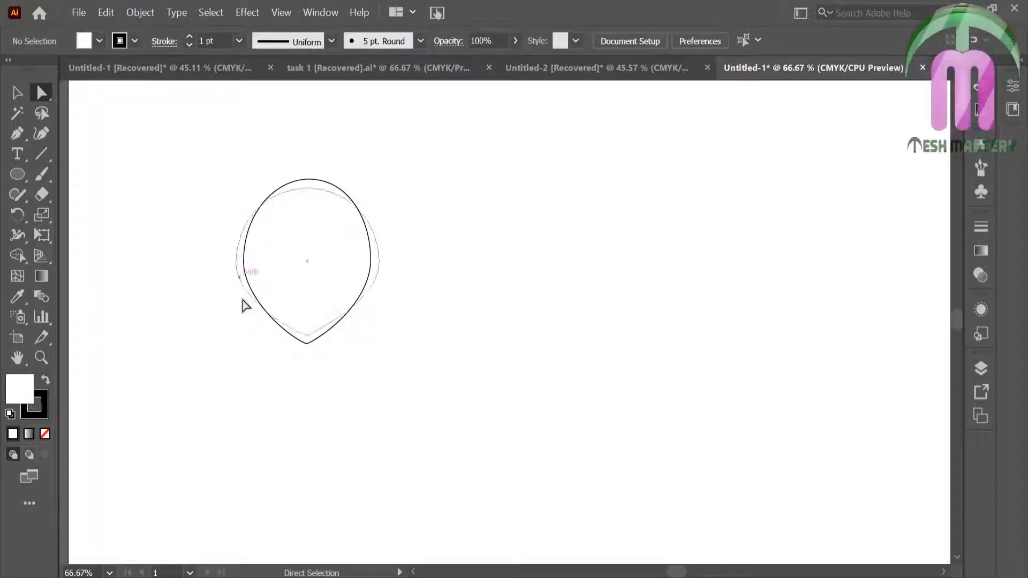
Lower the top anchor slightly, then select the head and zoom in on it
click(244, 278)
drag(307, 182, 308, 206)
click(296, 170)
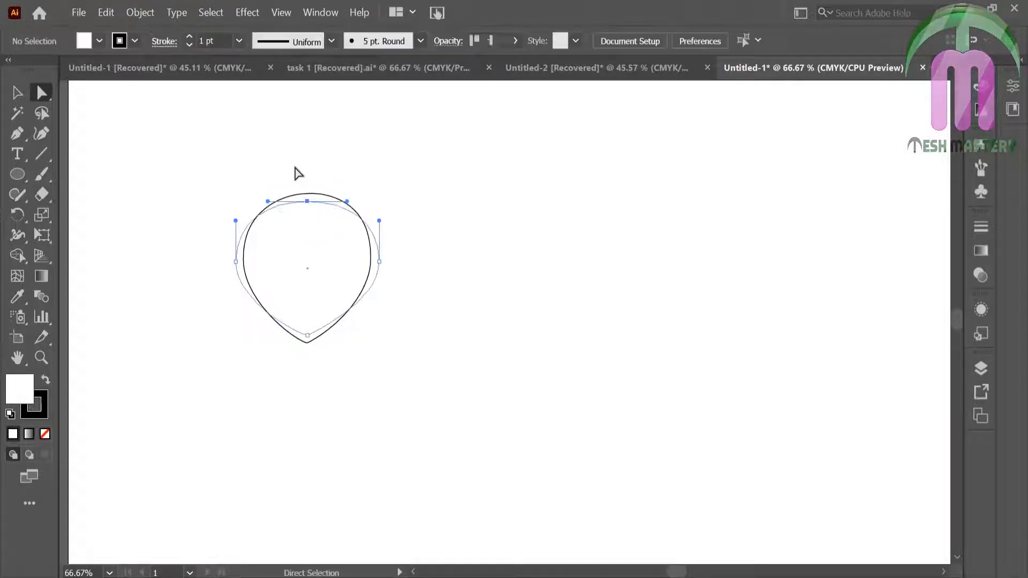
click(17, 92)
click(284, 246)
click(203, 300)
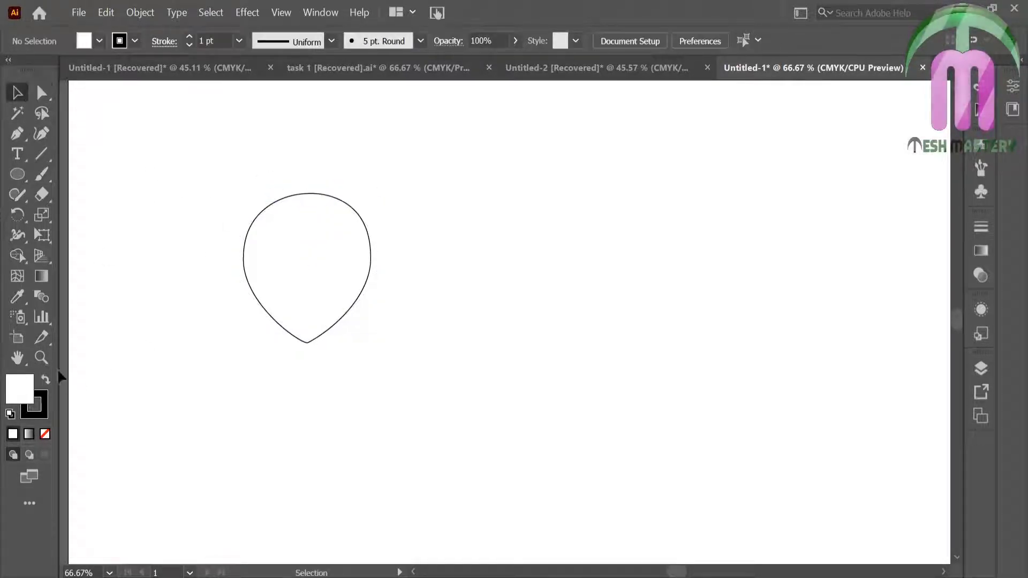
click(41, 358)
click(328, 309)
click(17, 92)
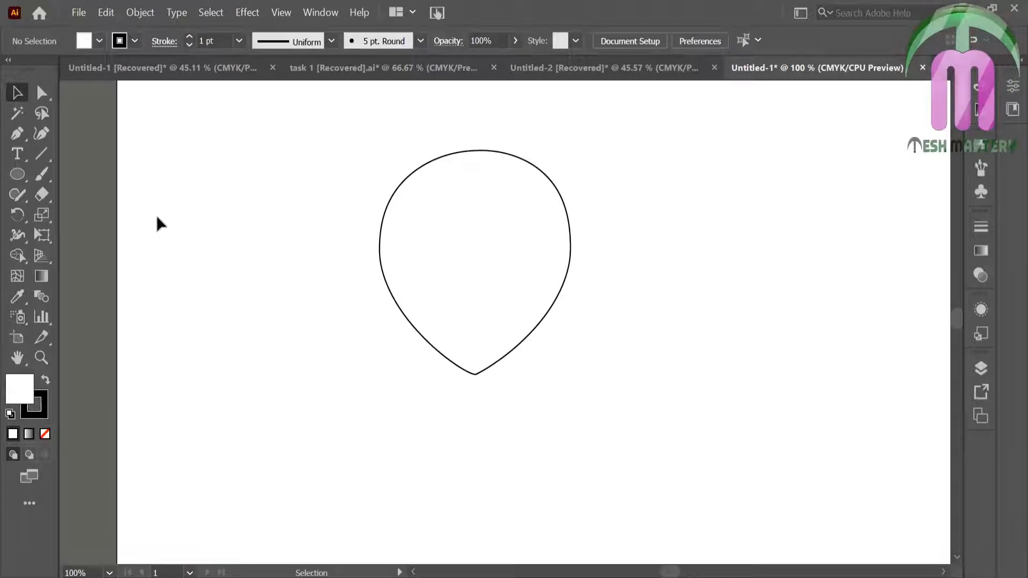
Select the head and try several fills from the Skintones swatch library
drag(355, 188, 454, 258)
click(321, 13)
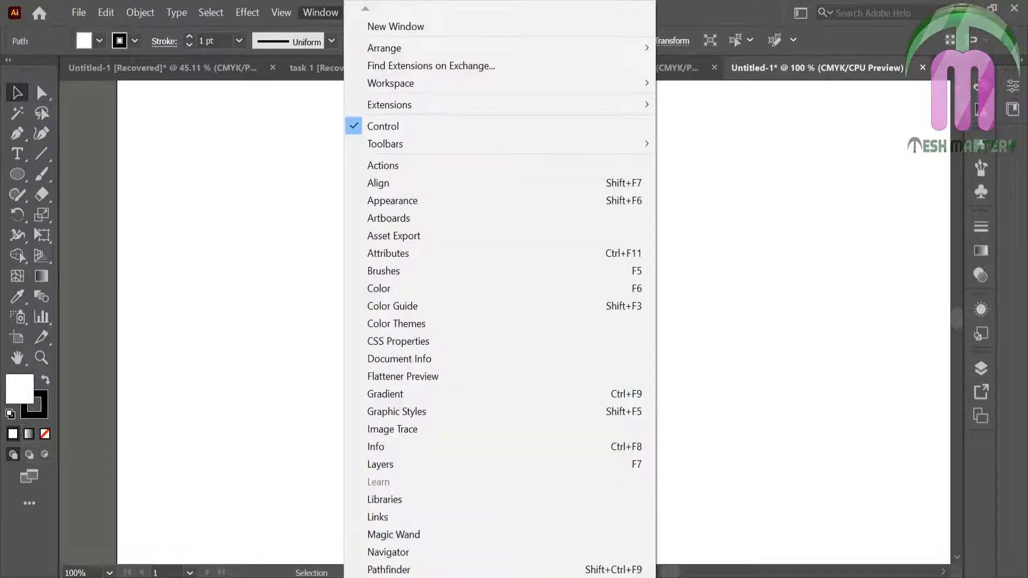
scroll(386, 562, down, 2)
scroll(386, 562, down, 2)
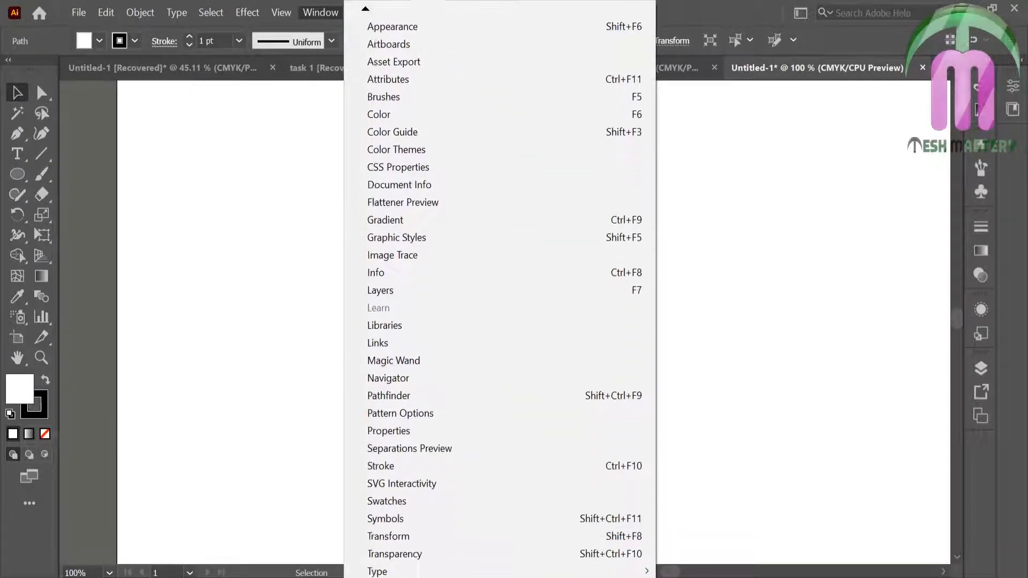
scroll(386, 563, down, 3)
scroll(386, 563, down, 1)
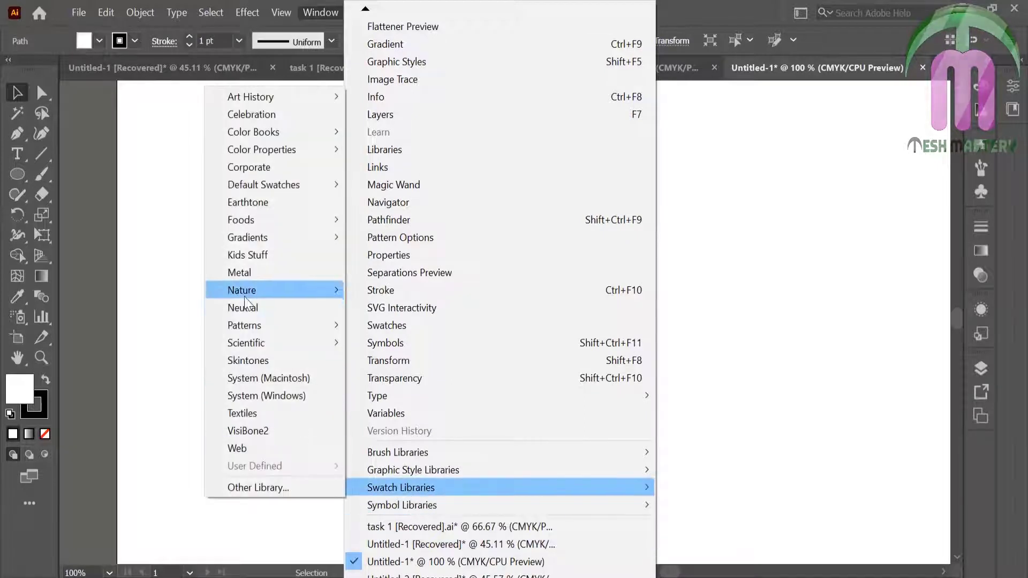
mouse_move(401, 487)
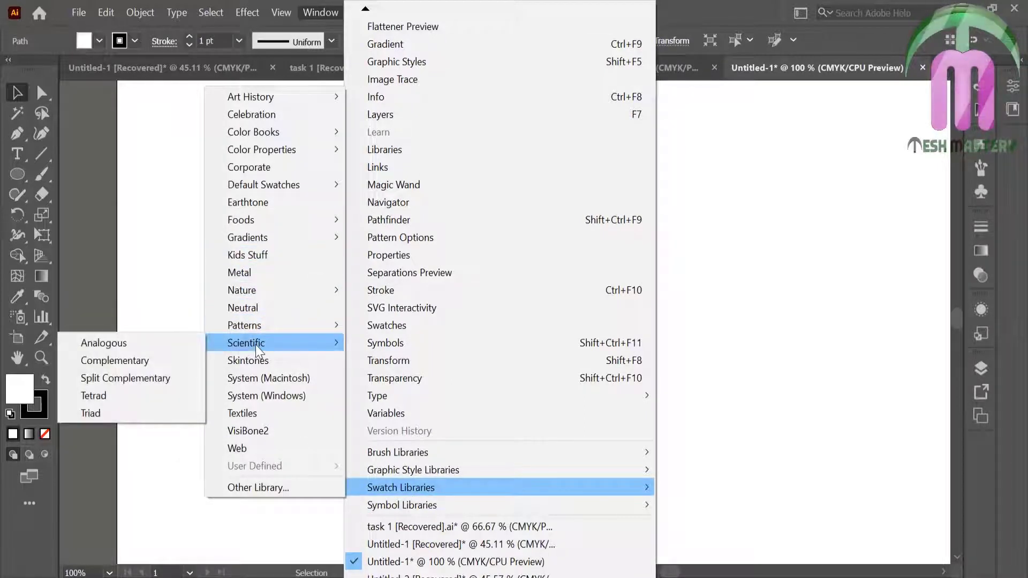
click(268, 360)
click(485, 353)
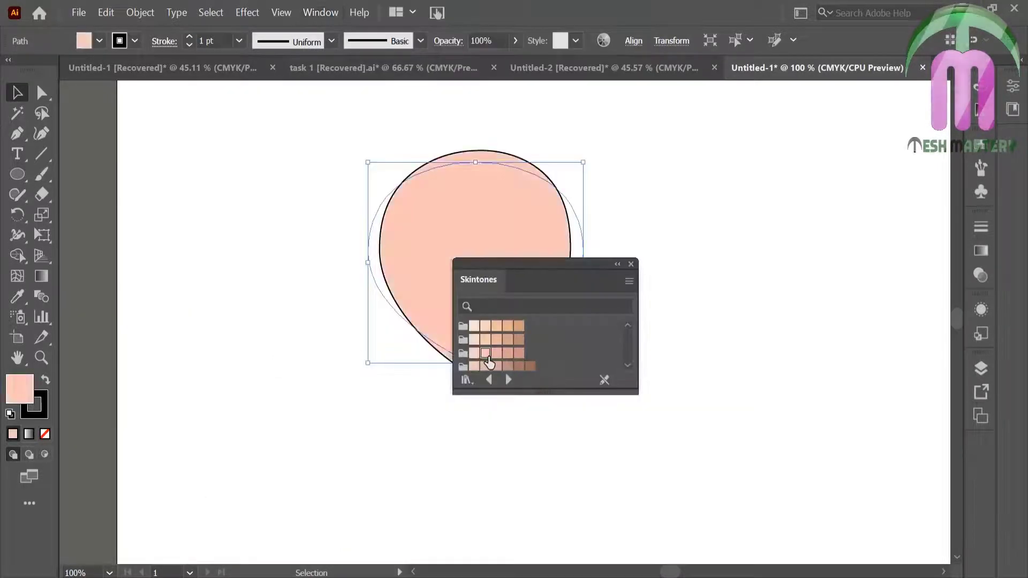
click(509, 326)
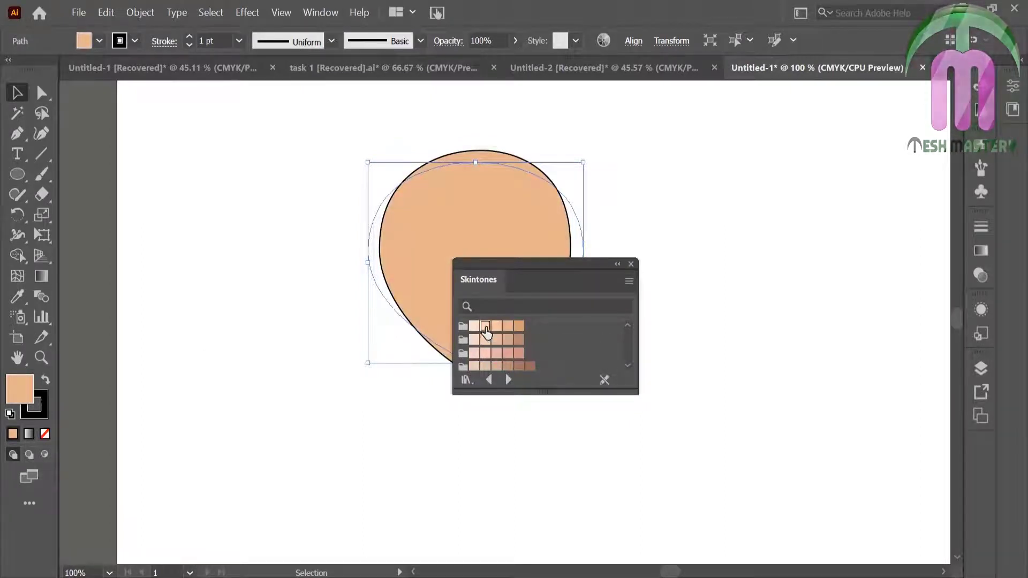
click(485, 326)
drag(545, 276, 731, 207)
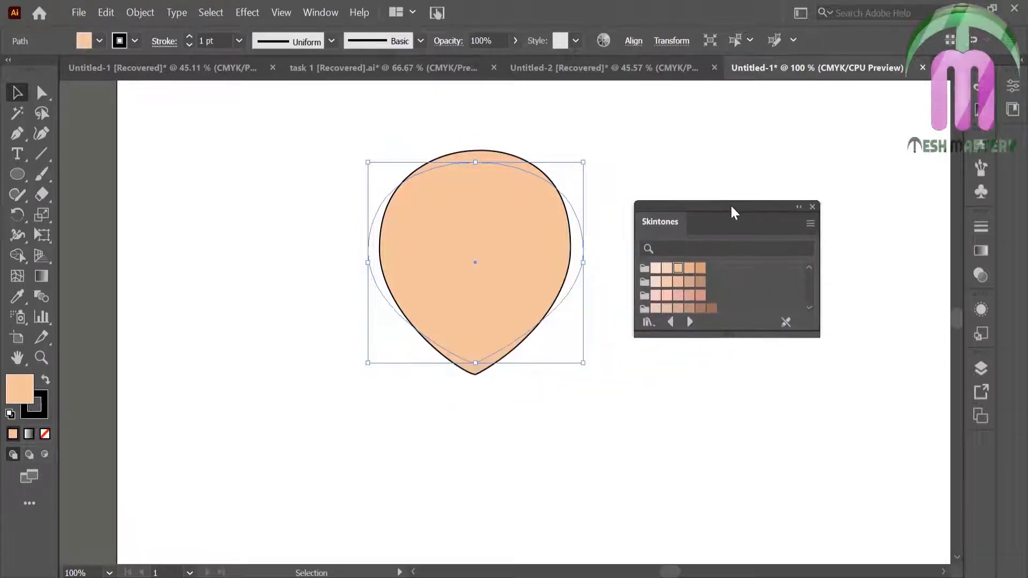
click(689, 267)
click(655, 268)
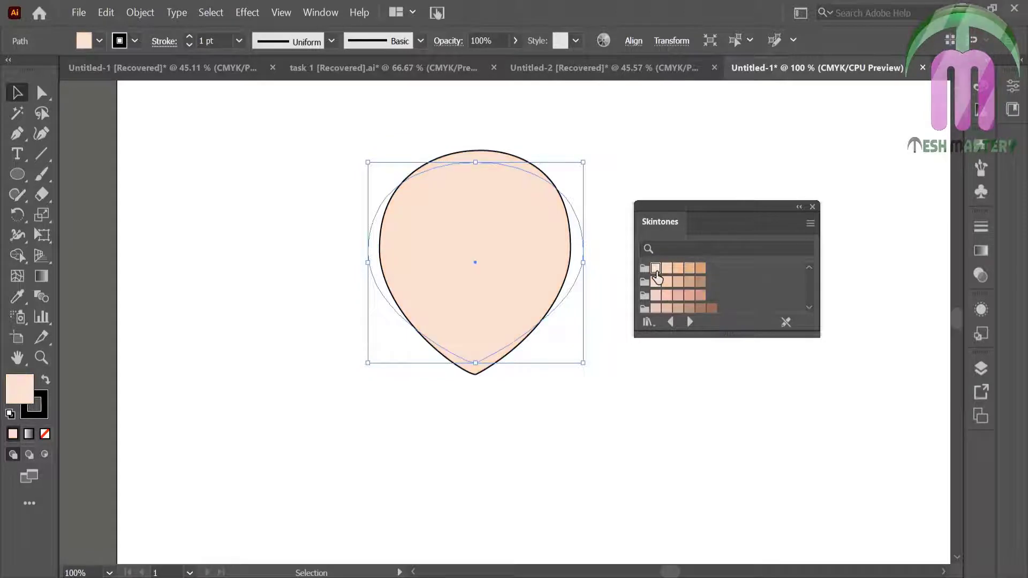
Set the fill to orange EFAA70 in the Color Picker and close the swatches
double_click(21, 395)
click(390, 197)
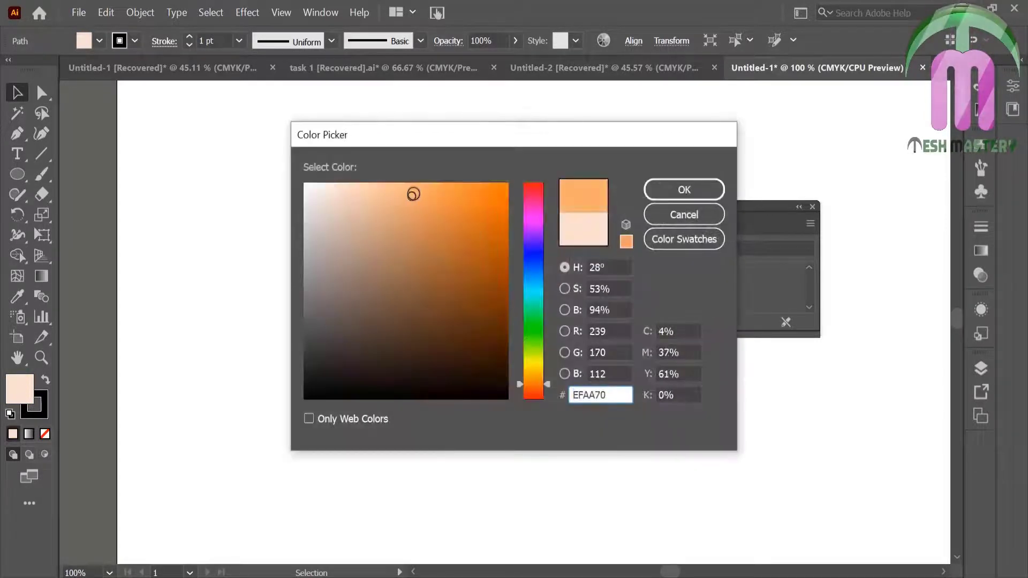
click(655, 191)
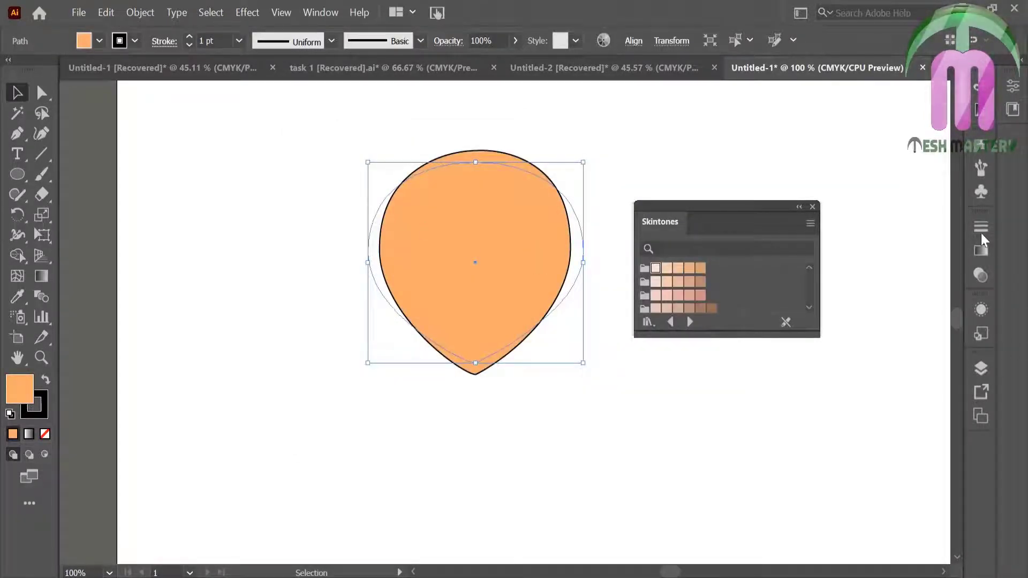
click(813, 207)
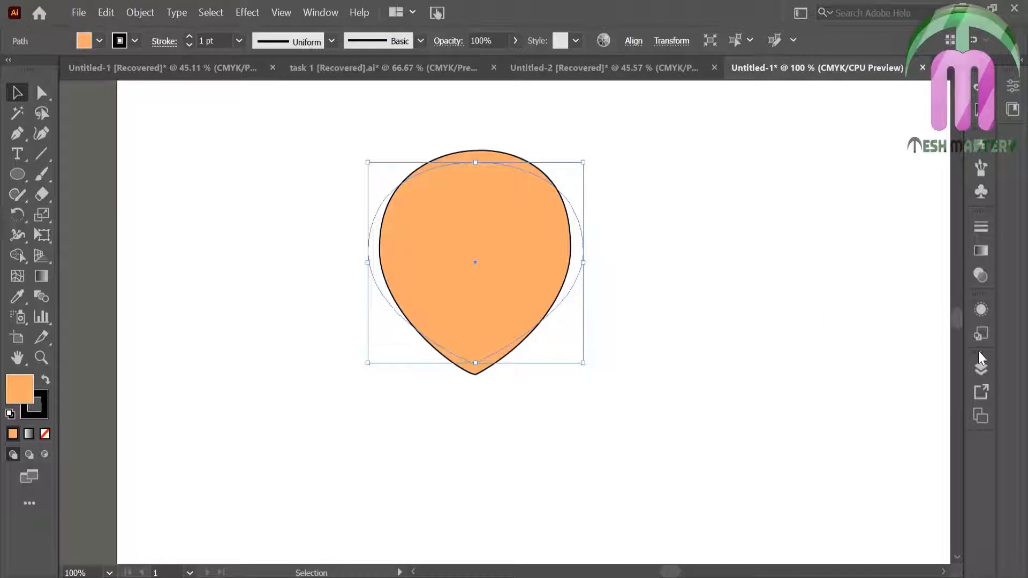
Turn the fill into a gradient, add an orange stop and deepen the left stop
click(982, 251)
click(870, 347)
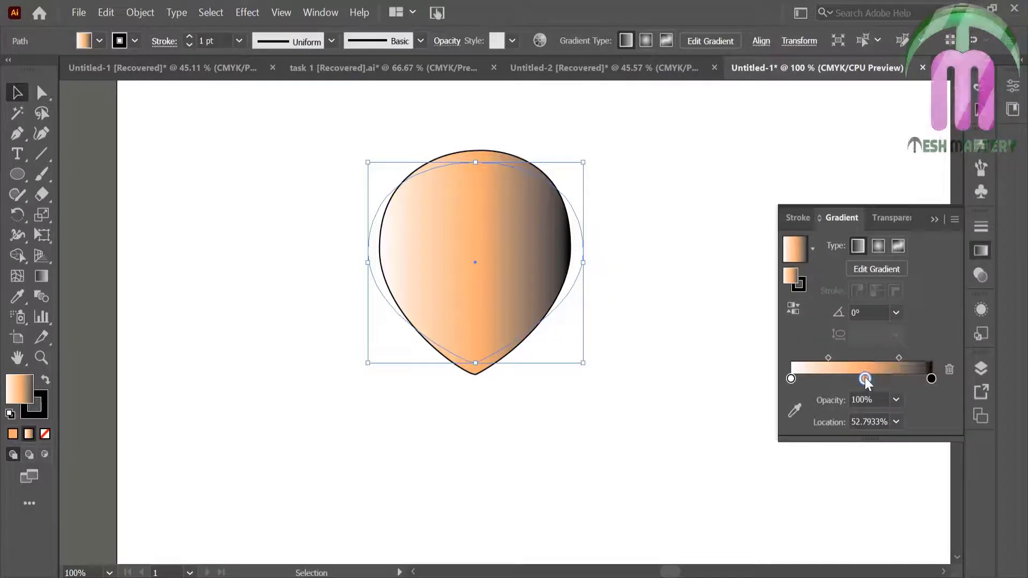
mouse_move(881, 379)
mouse_down()
mouse_move(899, 379)
mouse_move(815, 379)
mouse_move(911, 407)
mouse_up()
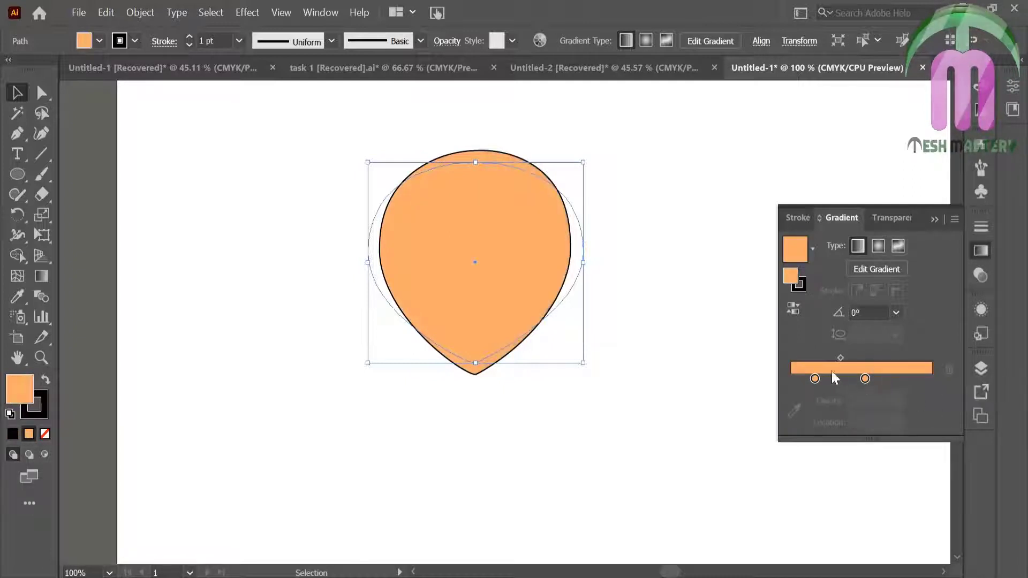
double_click(815, 379)
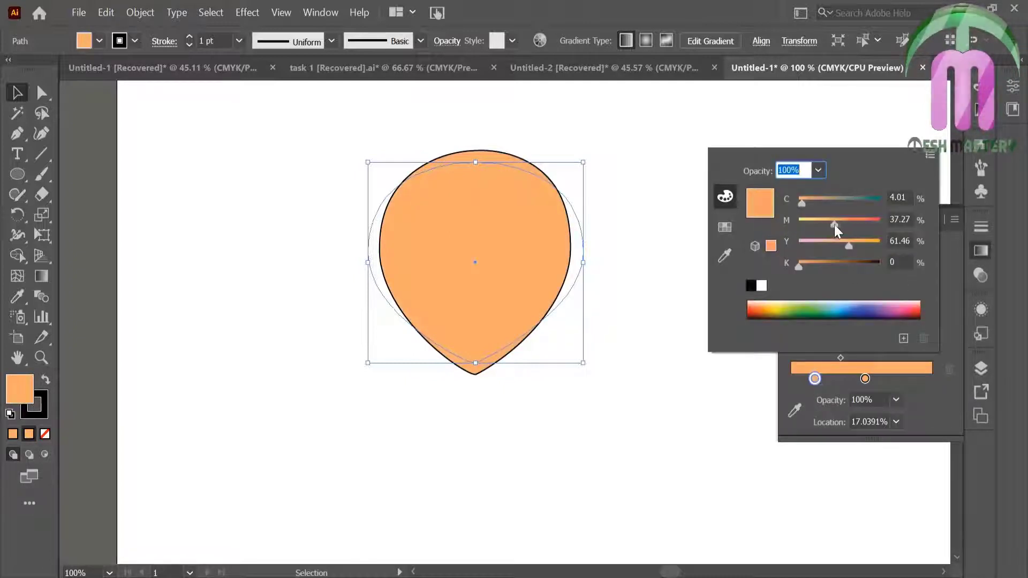
drag(835, 224, 845, 223)
click(630, 385)
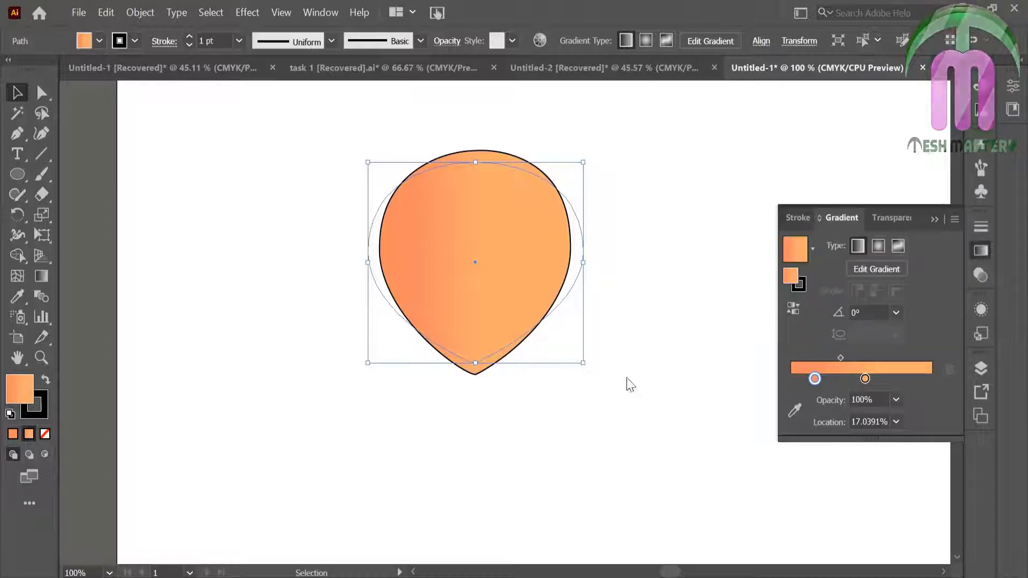
mouse_move(815, 379)
mouse_down()
mouse_move(901, 379)
mouse_move(822, 378)
mouse_up()
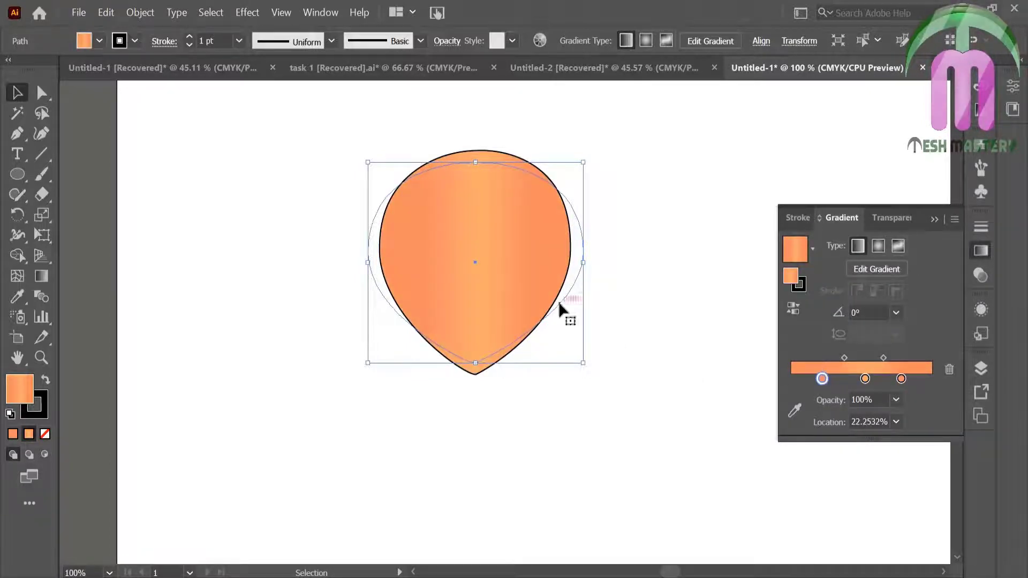
Run the gradient top to bottom and move its midpoint and stops higher
click(43, 277)
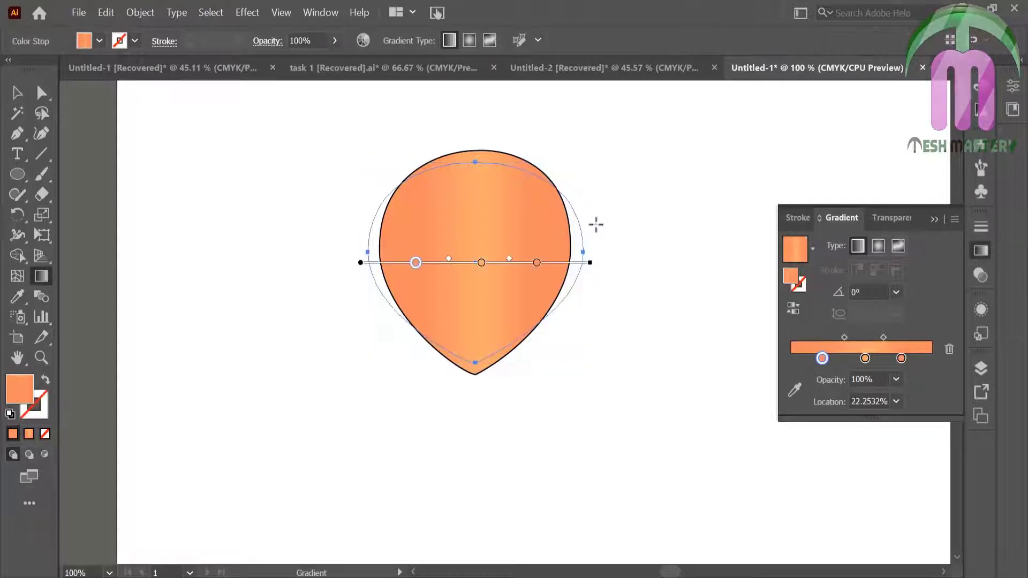
drag(468, 137, 466, 409)
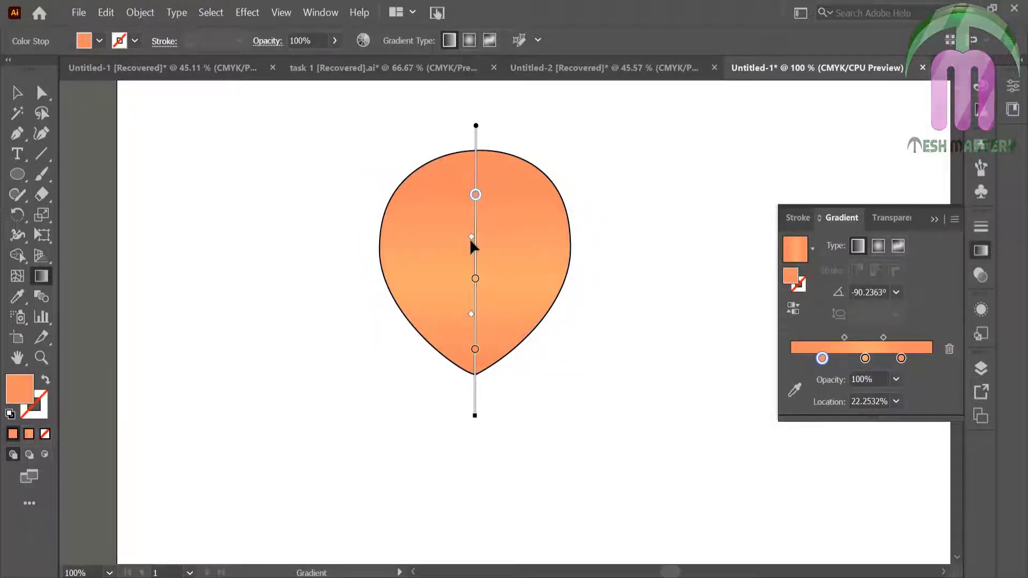
drag(471, 238, 477, 164)
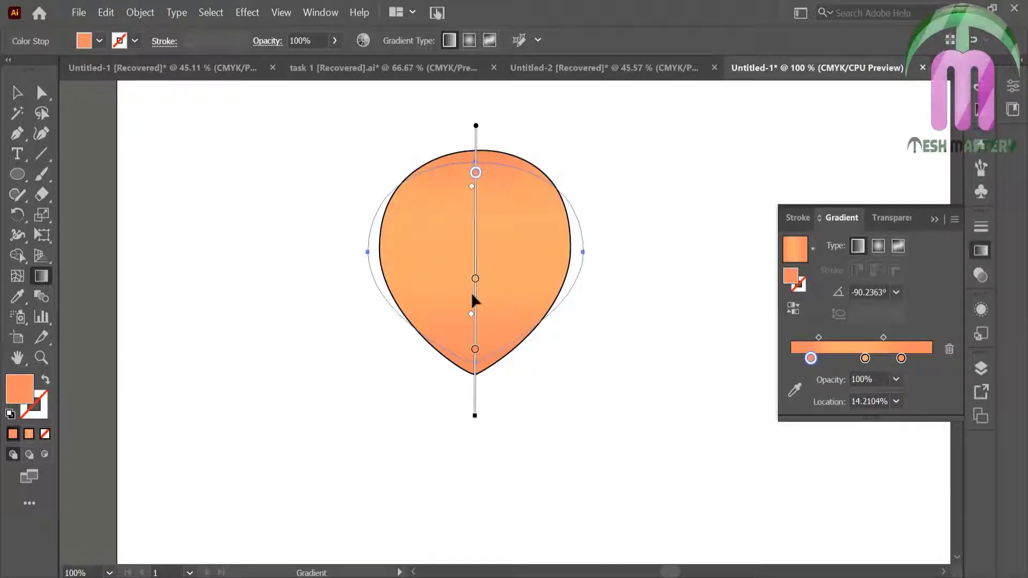
drag(476, 279, 476, 257)
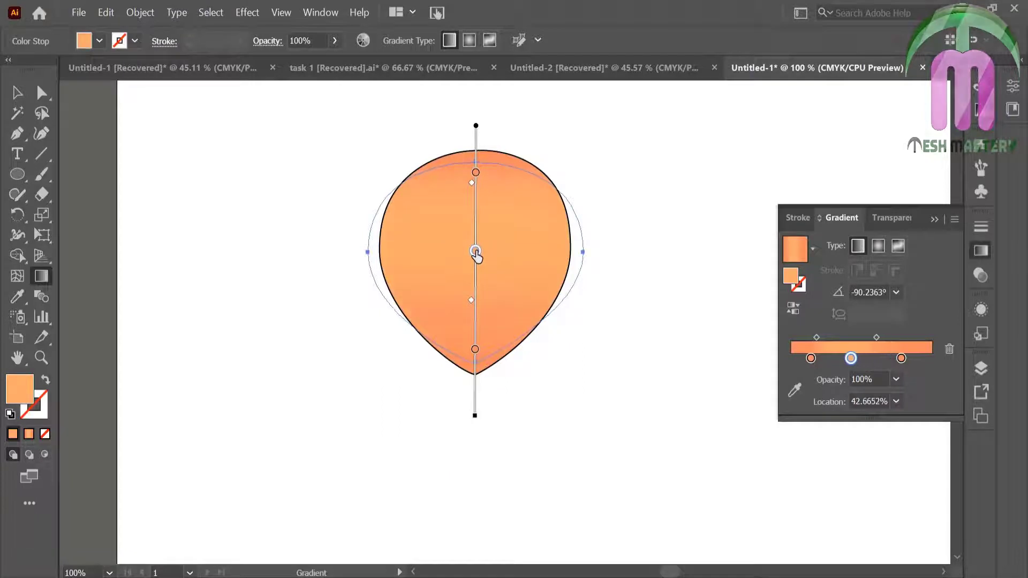
drag(476, 348, 483, 263)
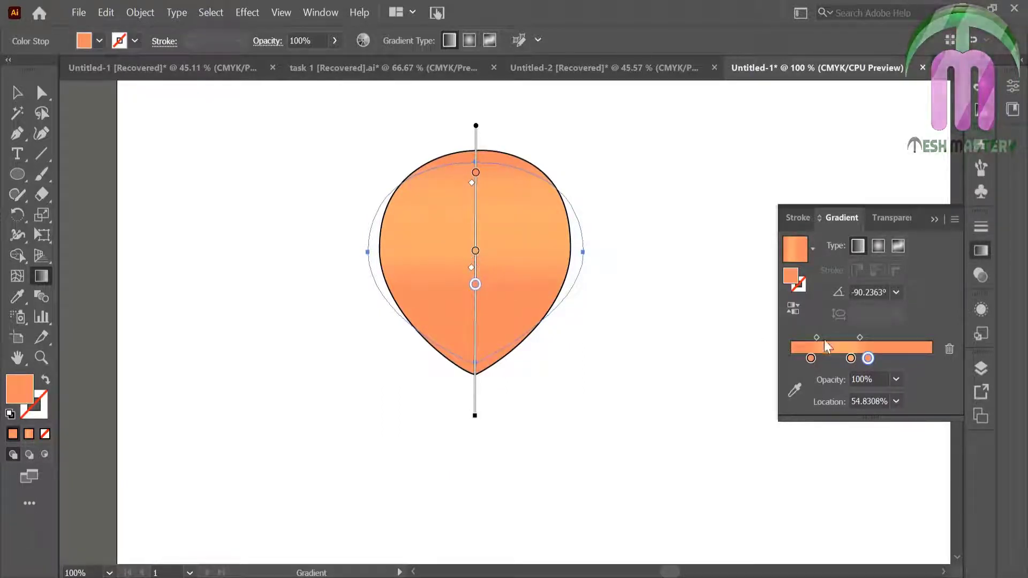
Add a stop at the gradient's end, raise a middle stop, then deselect
click(857, 359)
drag(857, 358, 916, 358)
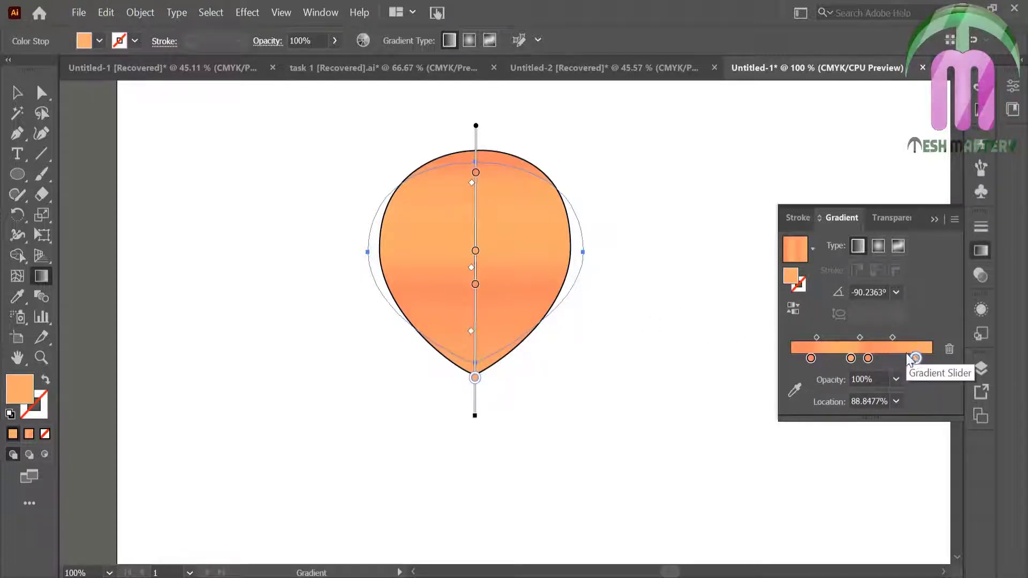
drag(915, 358, 932, 358)
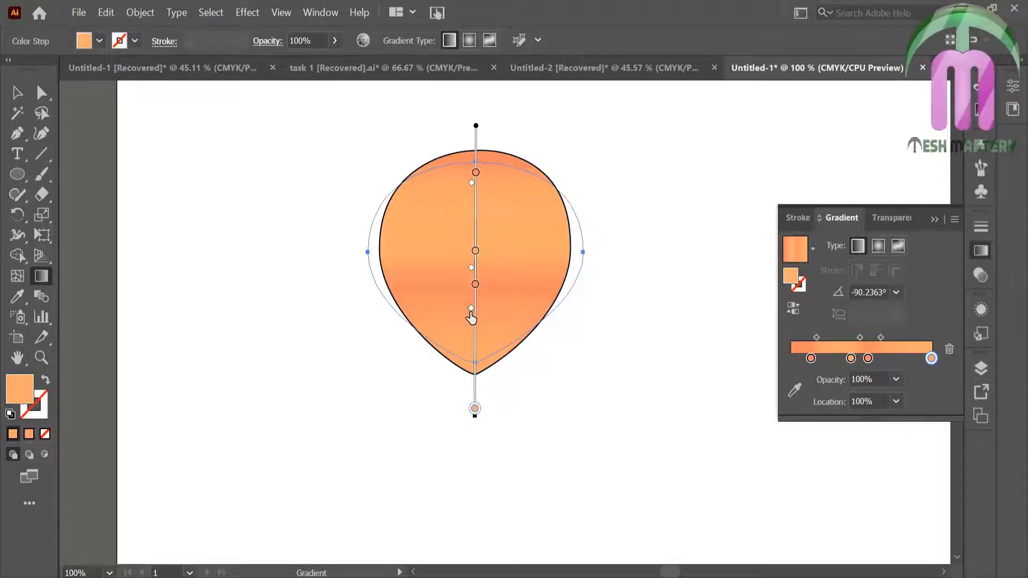
drag(475, 251, 475, 236)
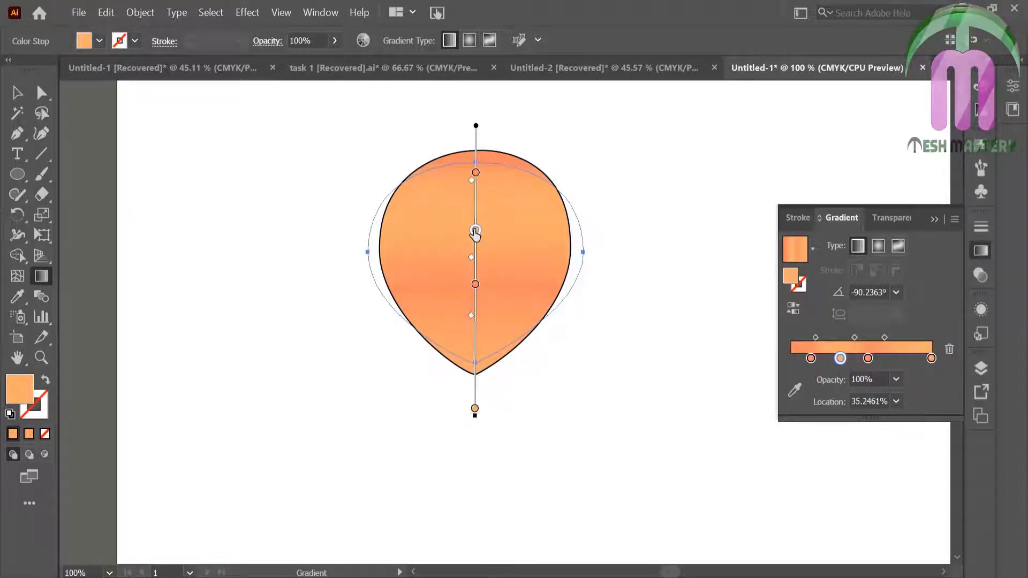
click(18, 94)
click(257, 208)
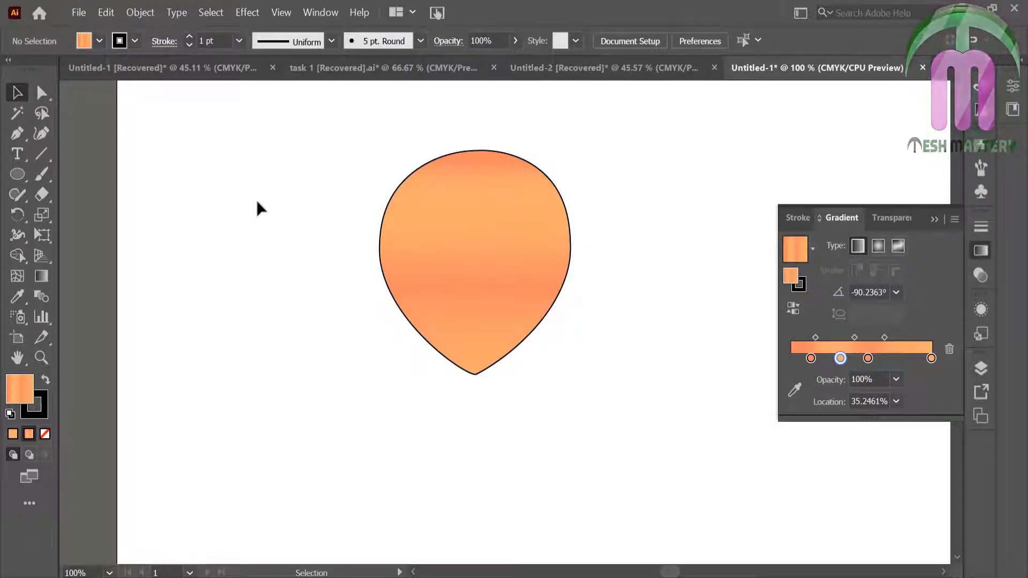
Zoom to 150% and draw a closed curved ear outline with the Pen tool
click(41, 358)
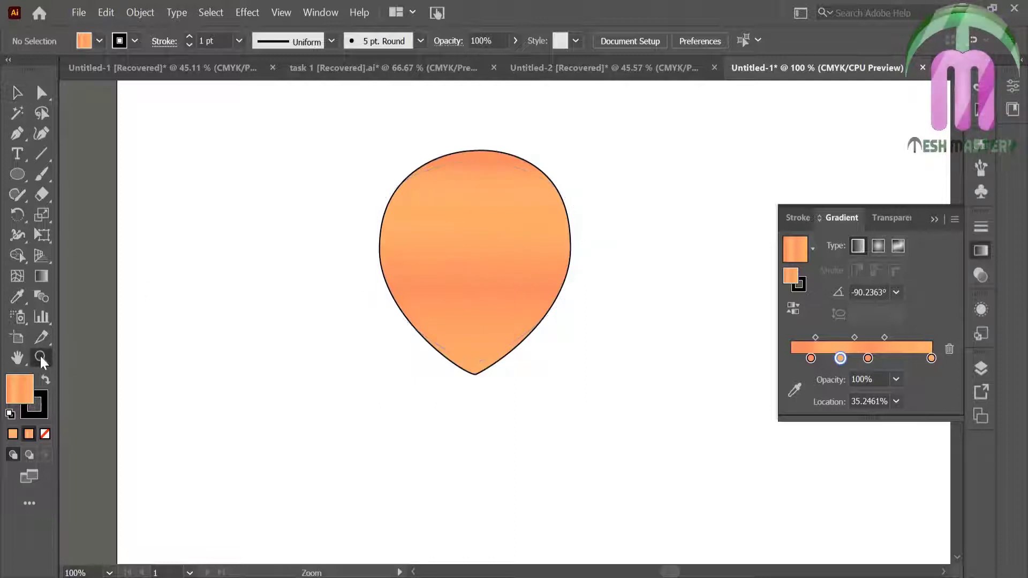
click(273, 263)
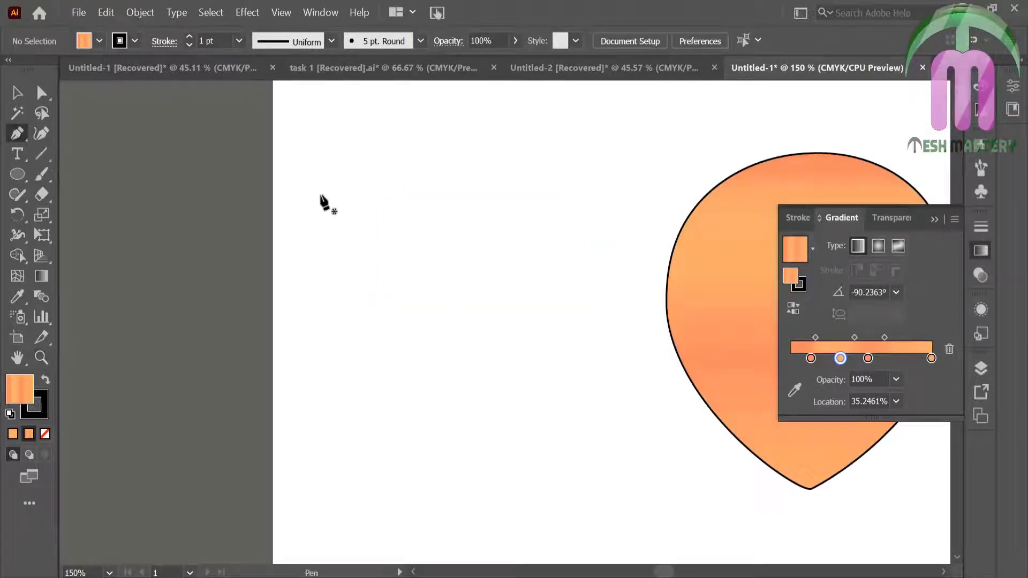
click(366, 196)
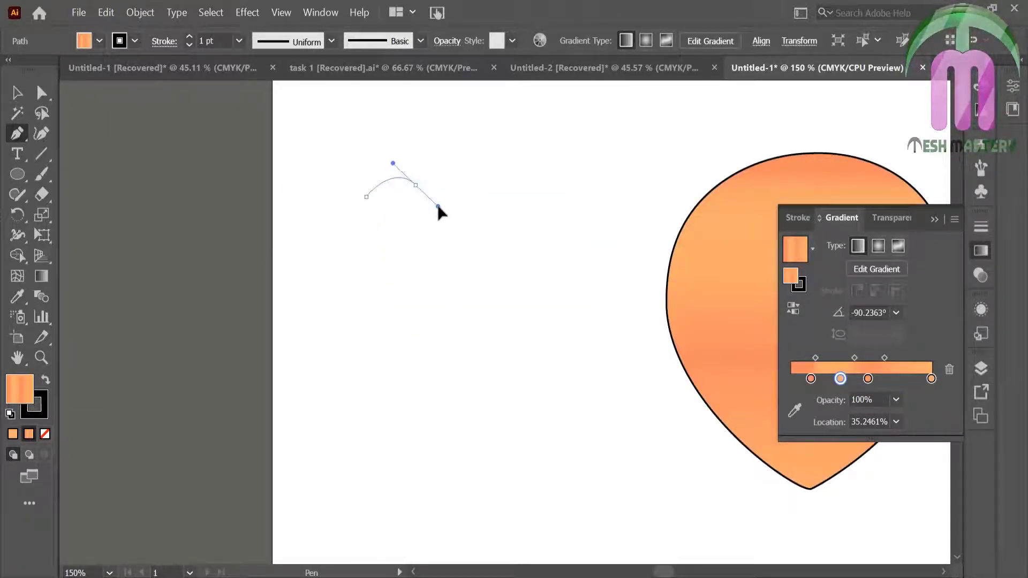
drag(438, 206, 436, 202)
click(415, 186)
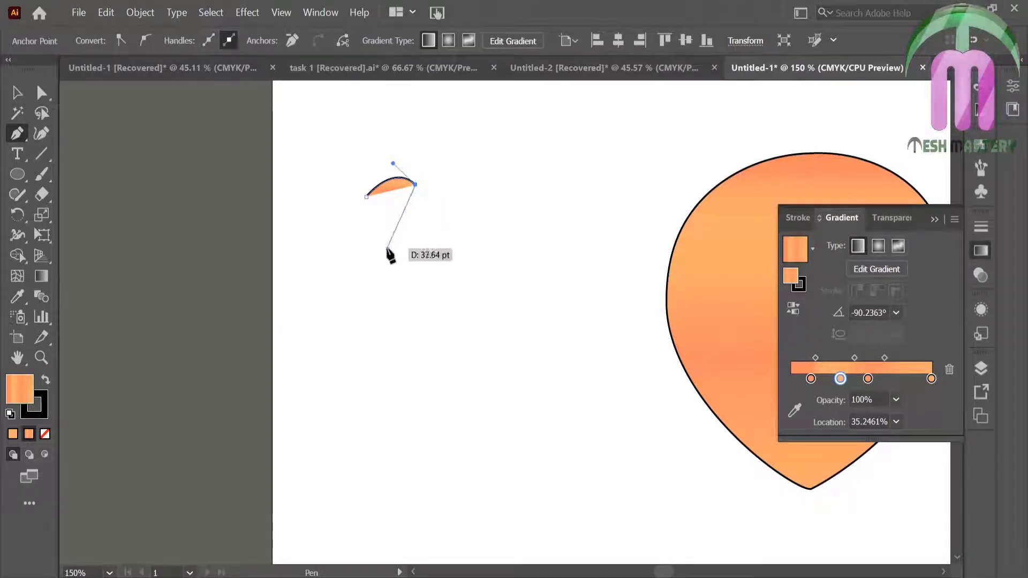
drag(361, 279, 345, 293)
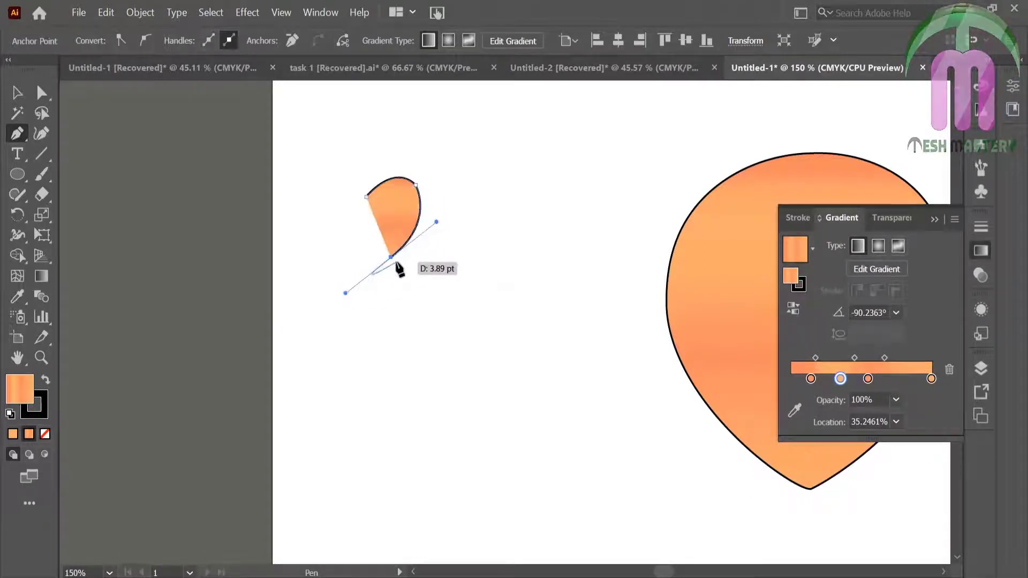
drag(375, 246, 378, 249)
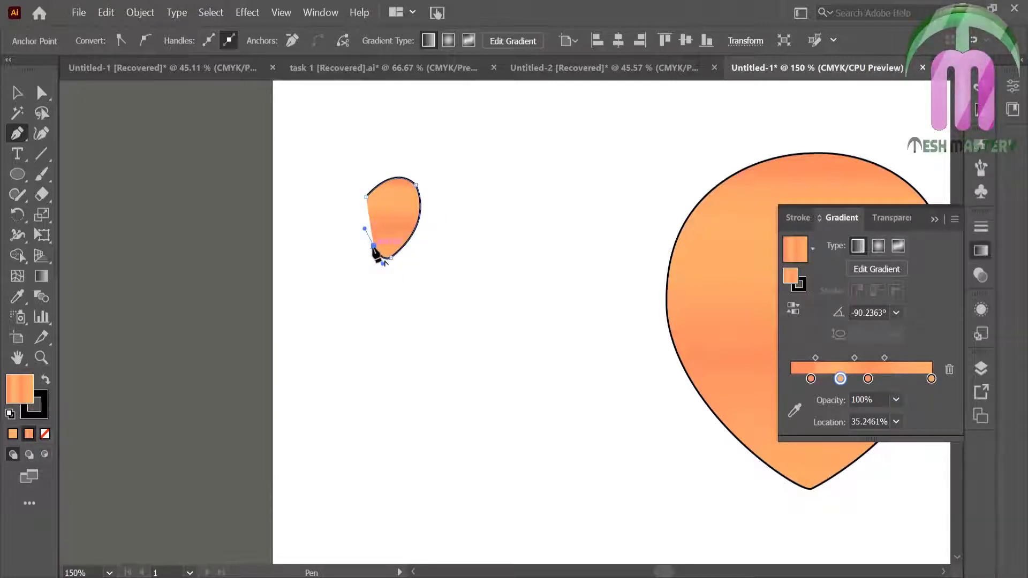
click(367, 197)
Select the ear's top anchors with Direct Selection, then zoom to 200%
click(17, 92)
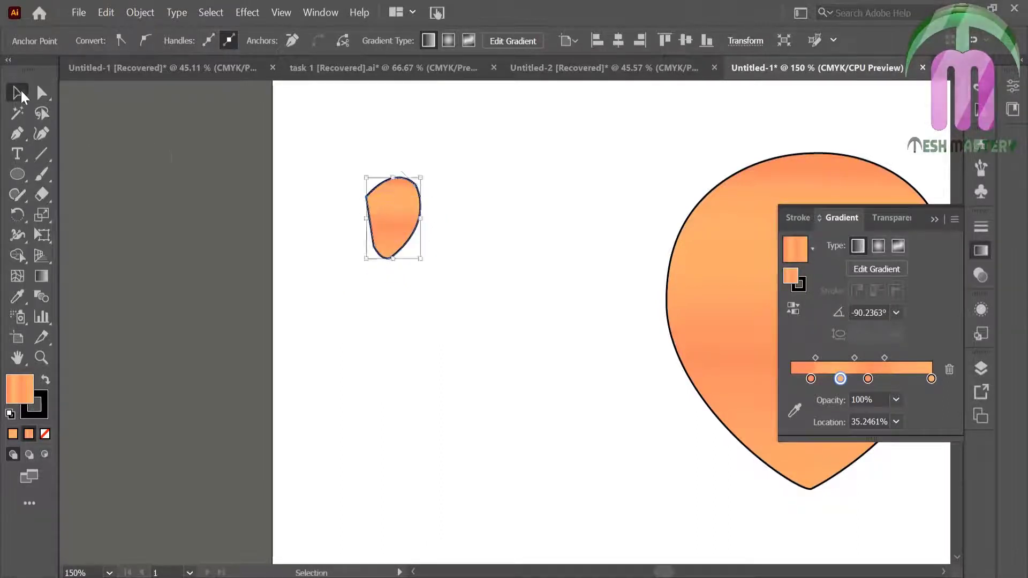
click(171, 153)
click(35, 91)
drag(407, 155, 424, 196)
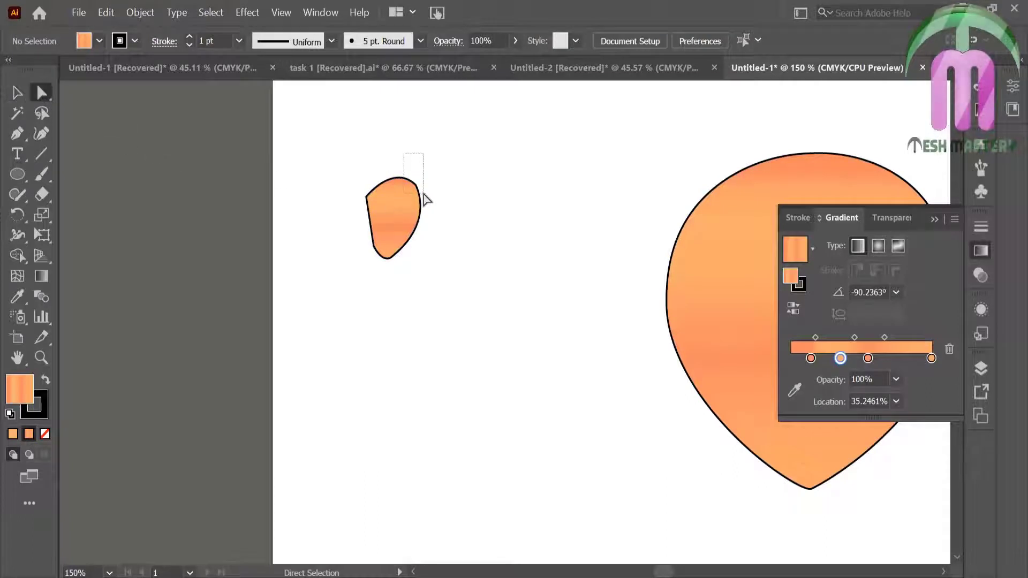
click(328, 159)
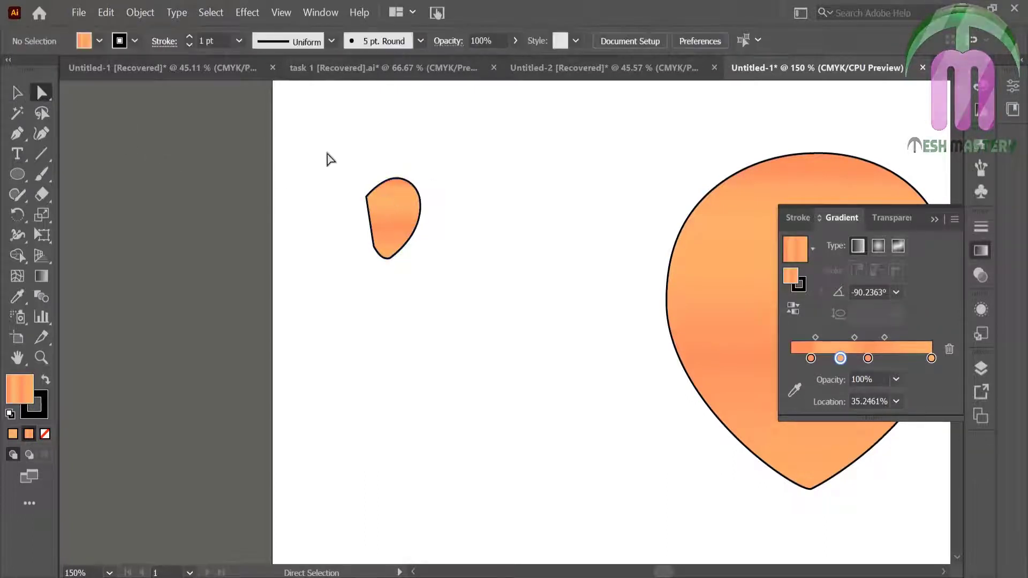
click(310, 246)
Select the ear and lay a diagonal gradient across it
key(g)
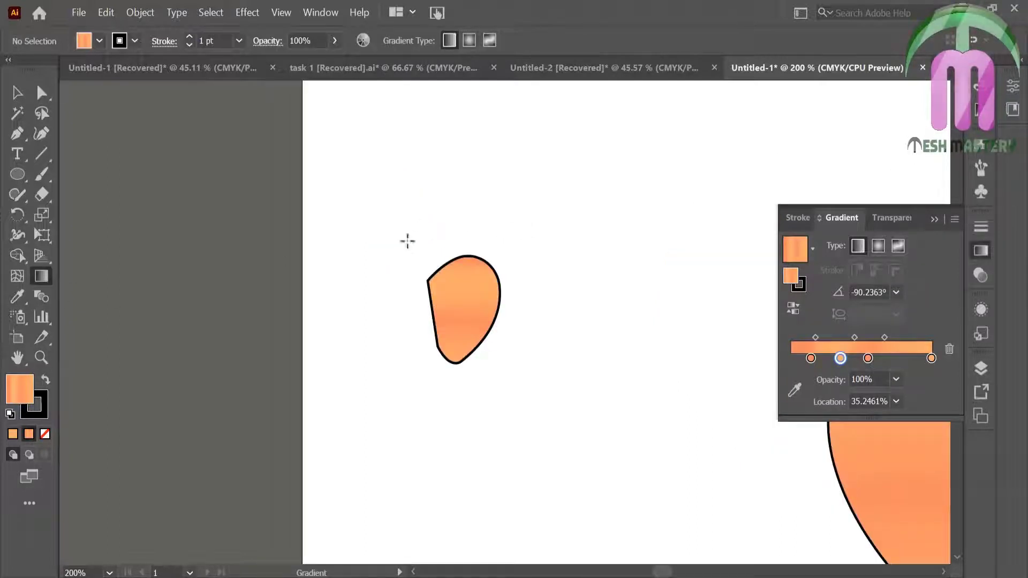
click(16, 94)
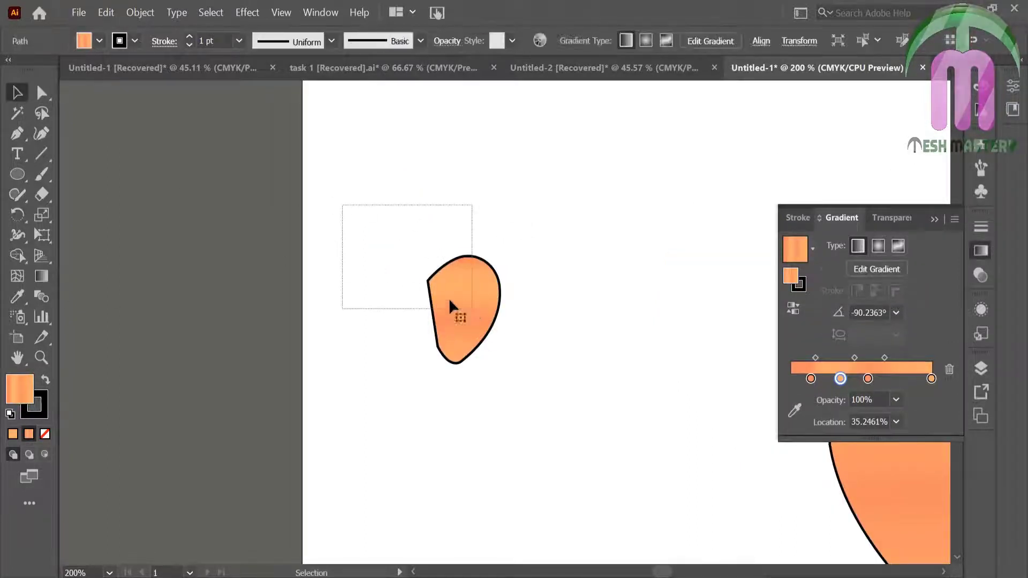
drag(344, 206, 450, 298)
click(41, 276)
drag(415, 257, 476, 316)
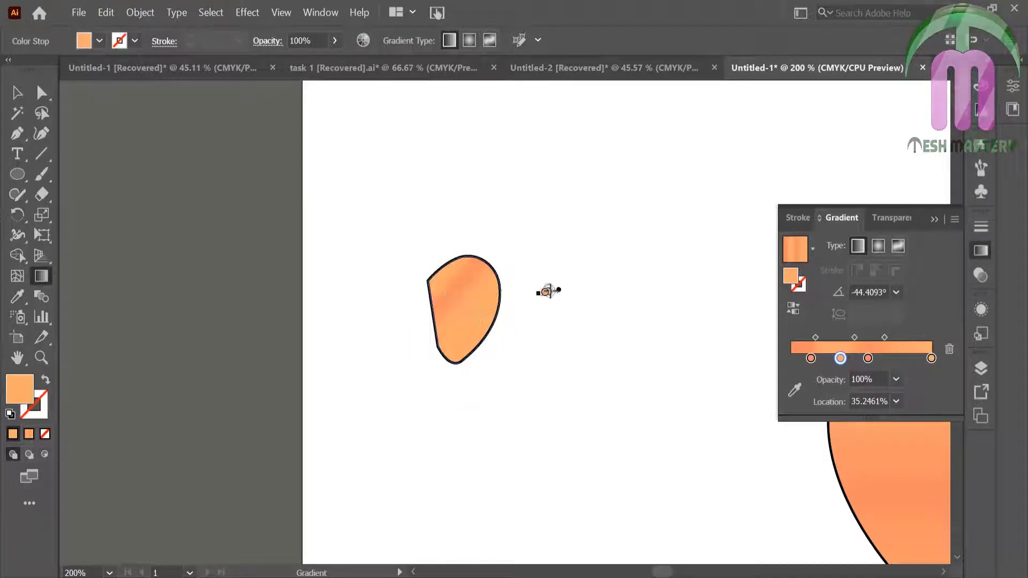
drag(559, 298, 466, 308)
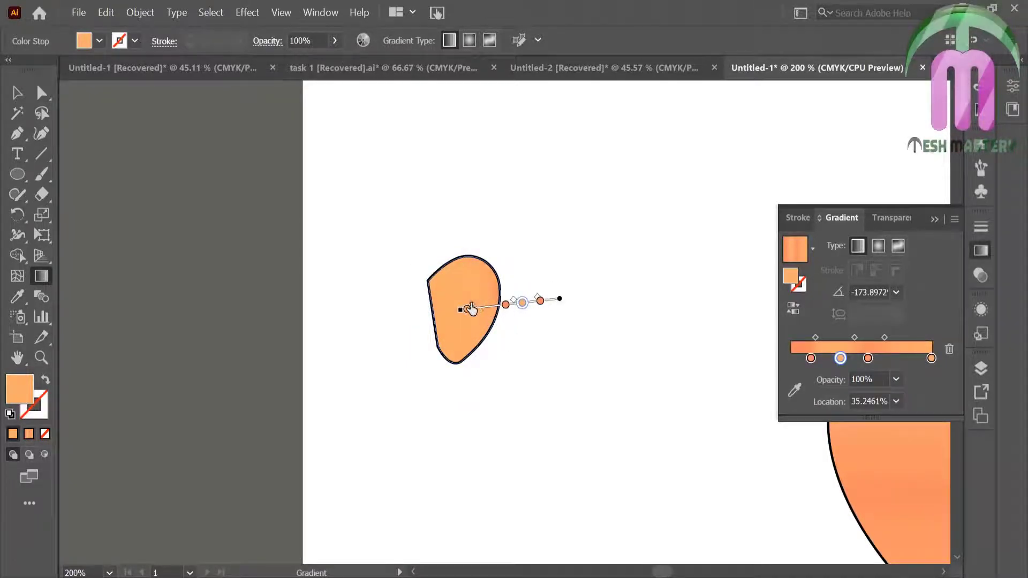
mouse_move(472, 309)
mouse_down()
mouse_move(488, 309)
mouse_move(513, 339)
mouse_up()
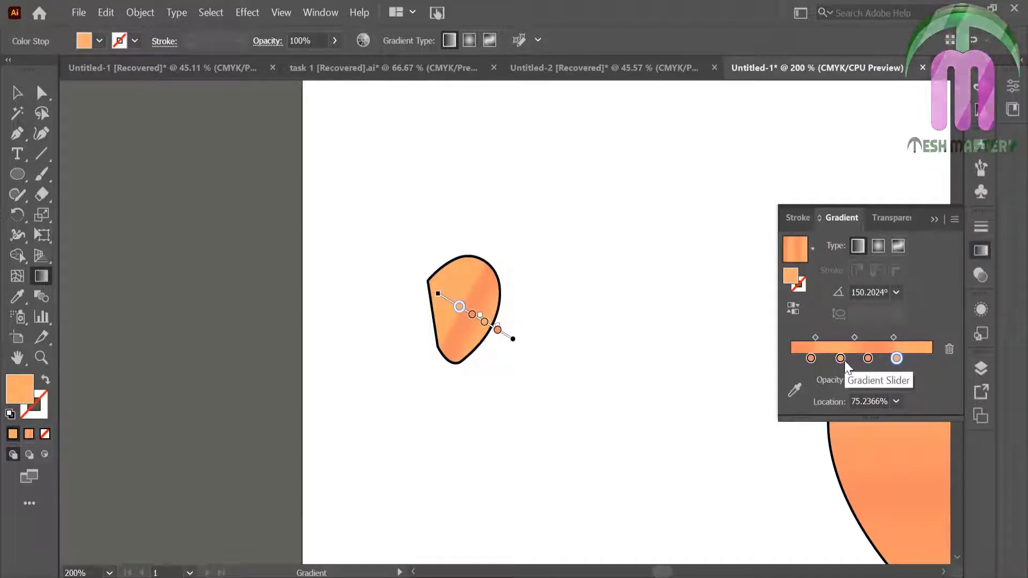
Drag extra stops off the gradient slider, leaving two orange stops, then deselect
click(868, 358)
mouse_move(868, 358)
mouse_down()
mouse_move(872, 375)
mouse_move(899, 372)
mouse_up()
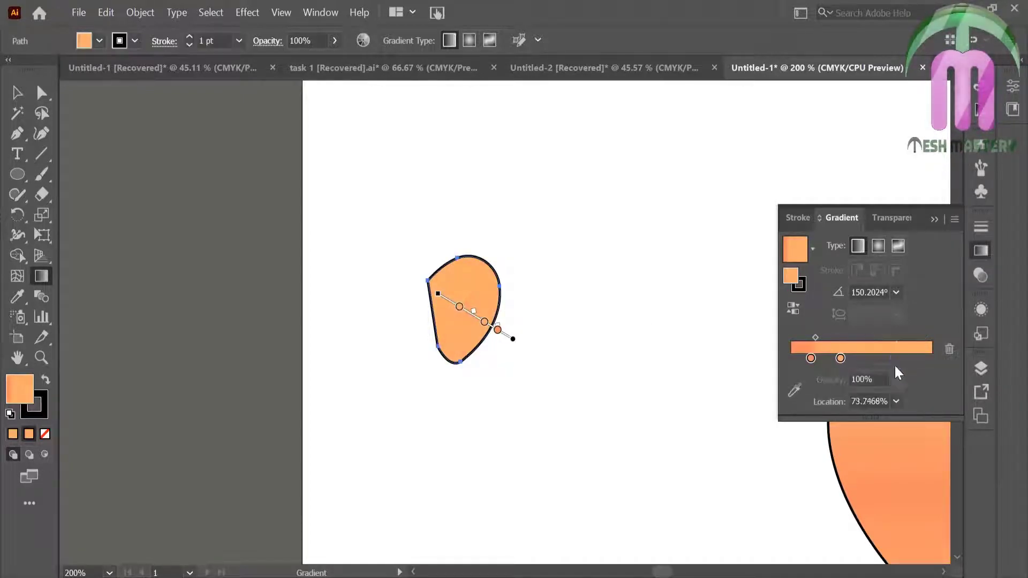
drag(486, 327, 453, 305)
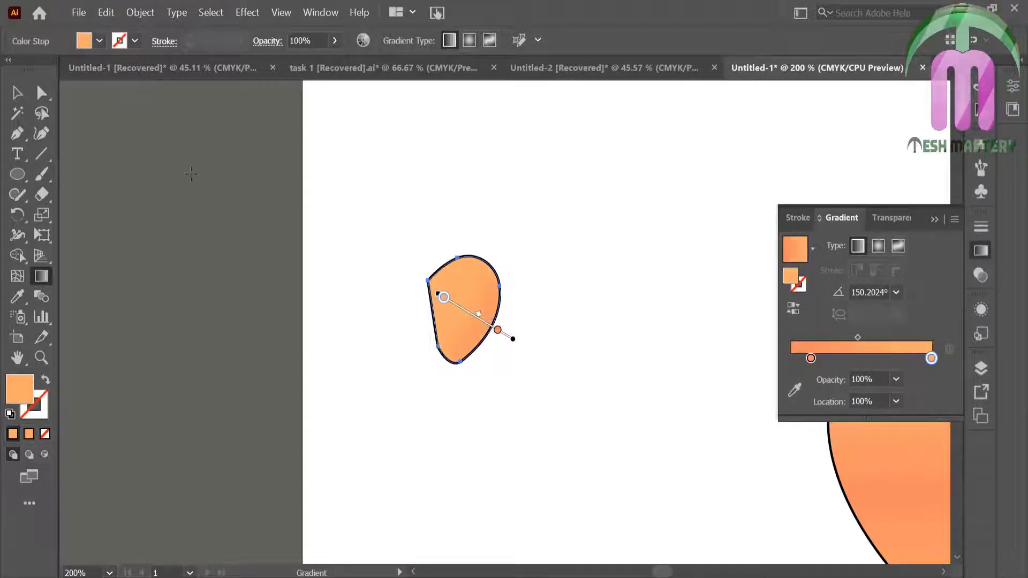
click(17, 92)
click(124, 161)
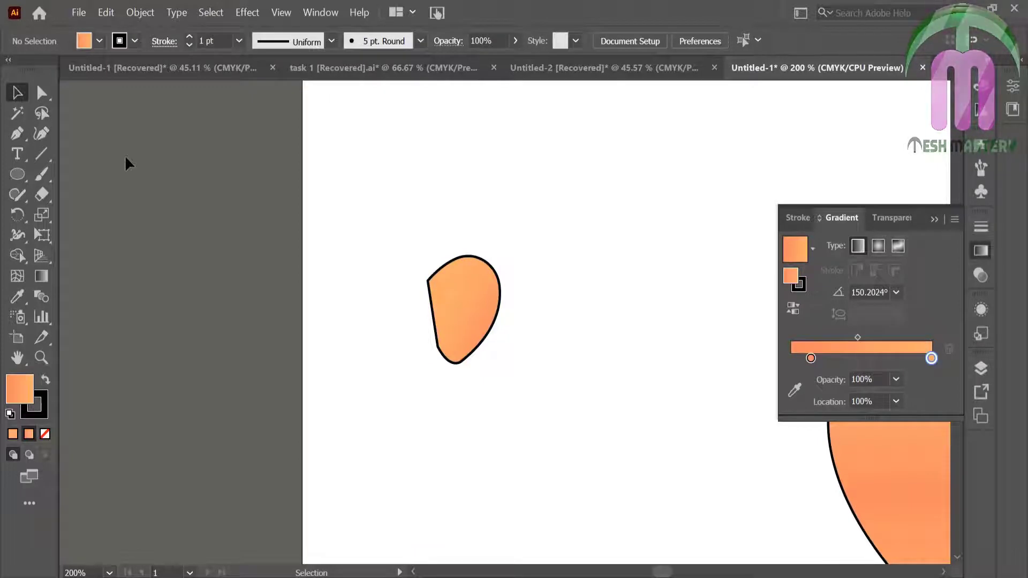
Zoom to 400% and draw a long, thin black-filled ellipse above the ear
click(41, 357)
click(477, 328)
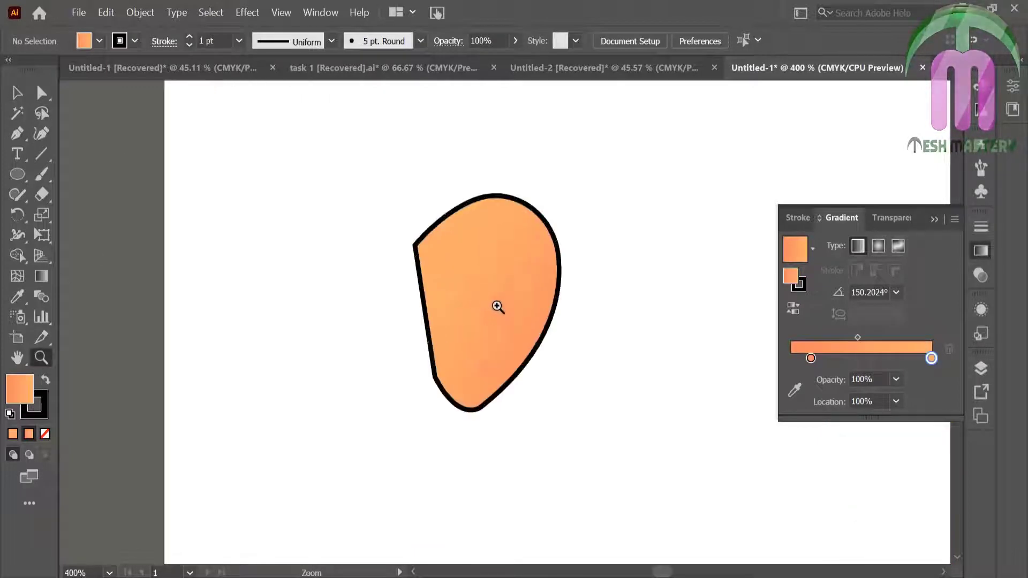
click(18, 175)
drag(217, 155, 376, 157)
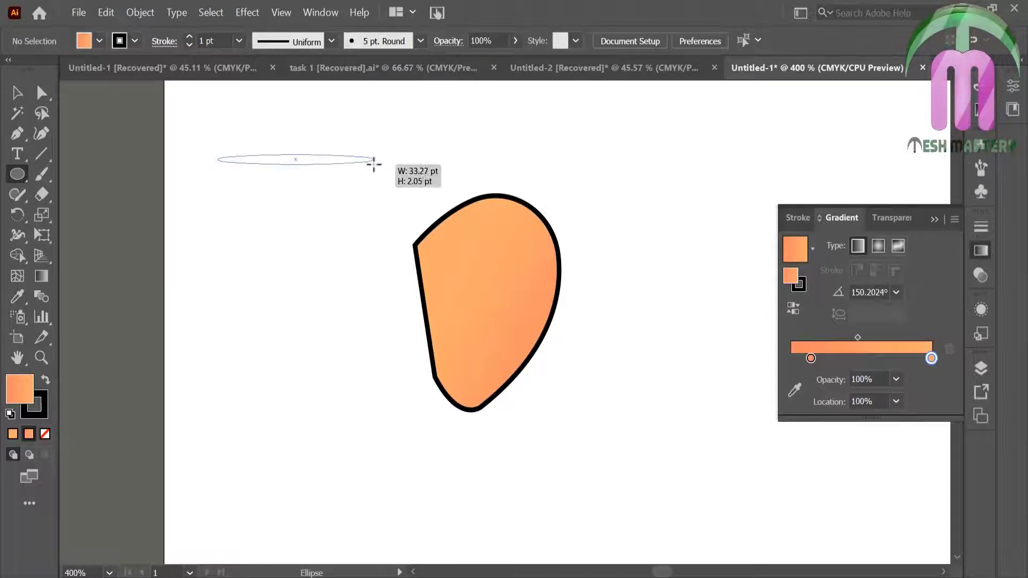
click(45, 379)
Turn the thin ellipse into a new Art Brush, then delete the ellipse
key(v)
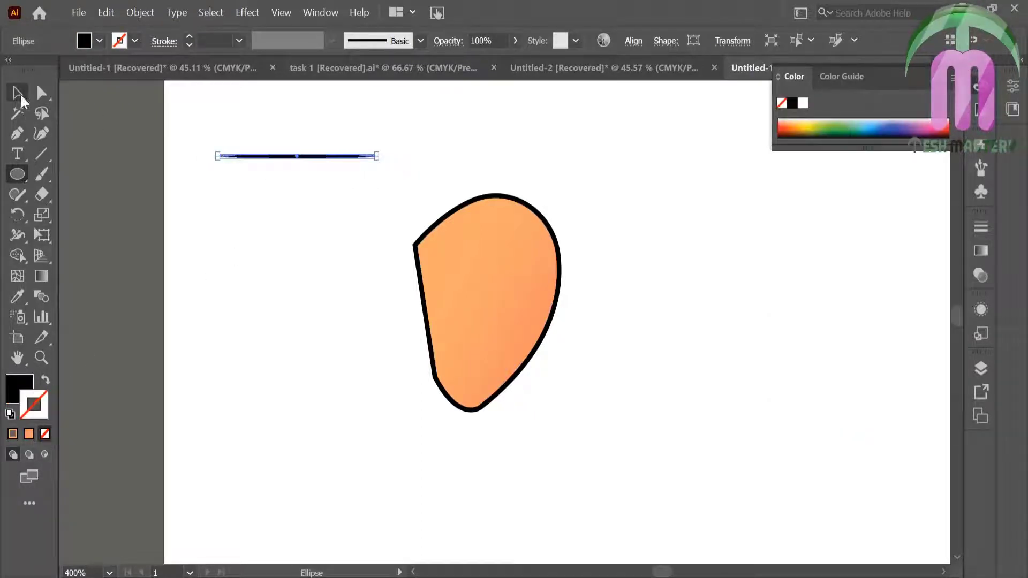
click(981, 168)
click(917, 236)
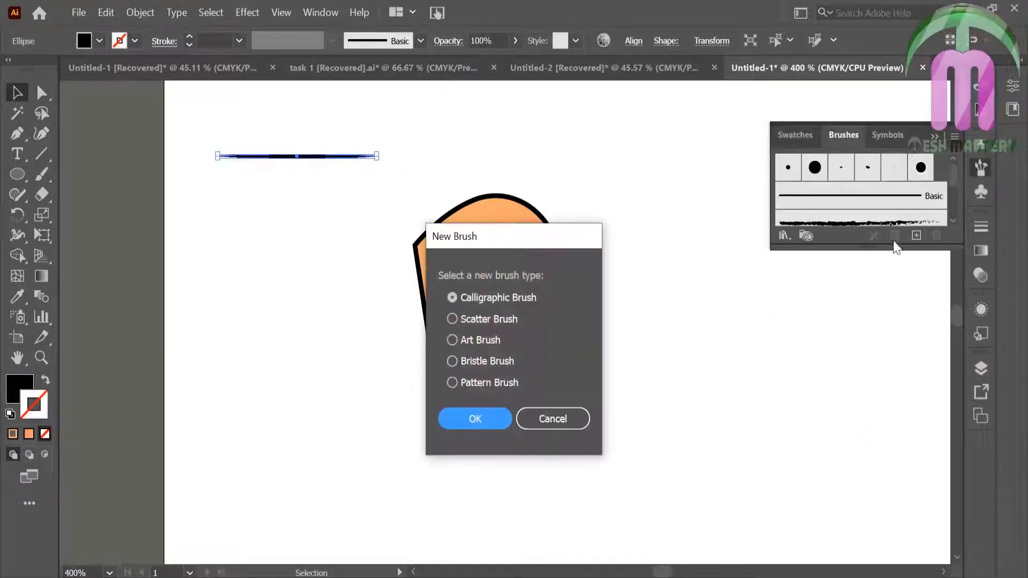
click(480, 343)
click(482, 419)
key(Return)
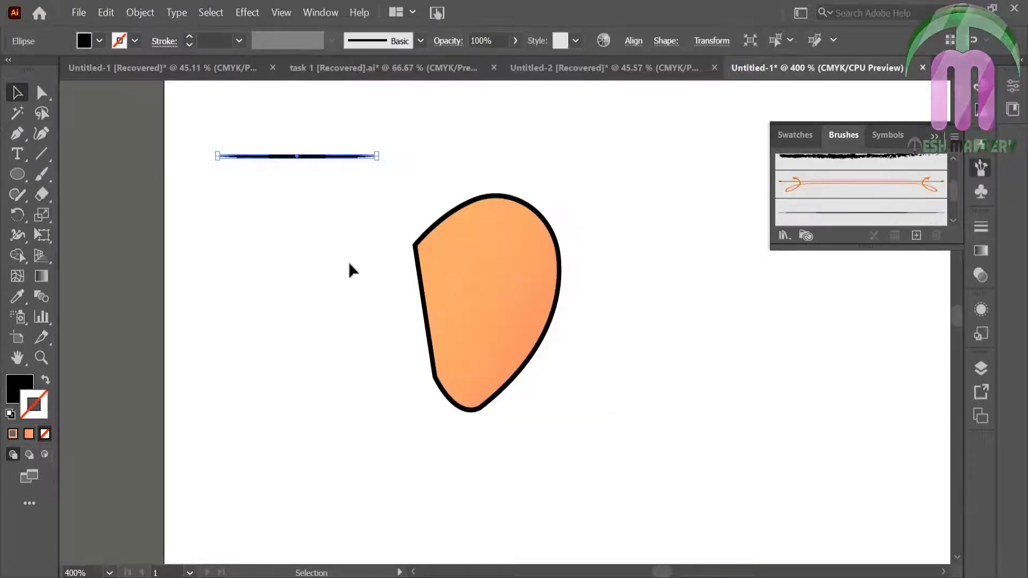
key(Delete)
Paint curved inner ear lines with the new brush and group them with the ear
click(42, 175)
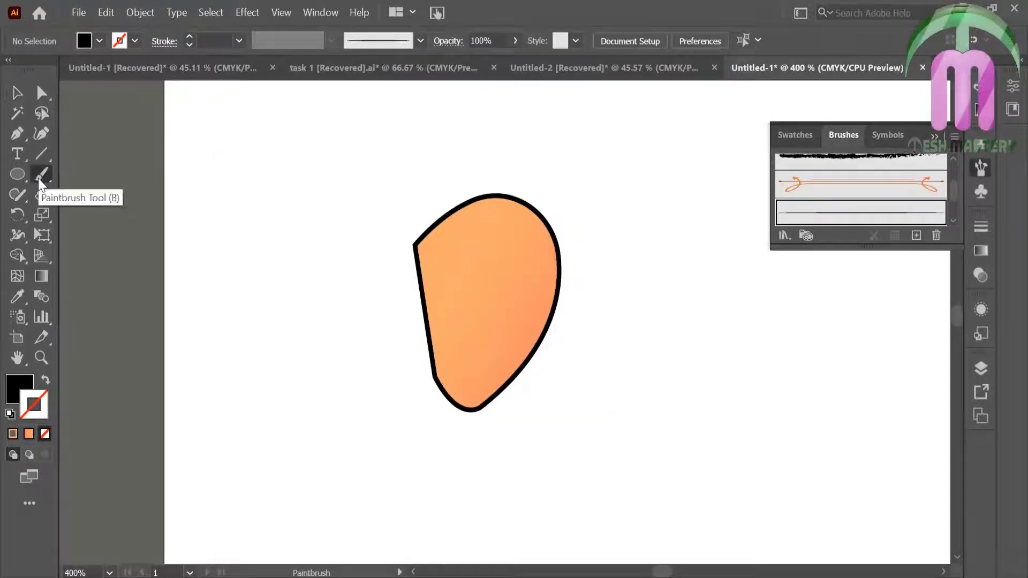
mouse_move(449, 255)
mouse_down()
mouse_move(519, 221)
mouse_move(540, 297)
mouse_up()
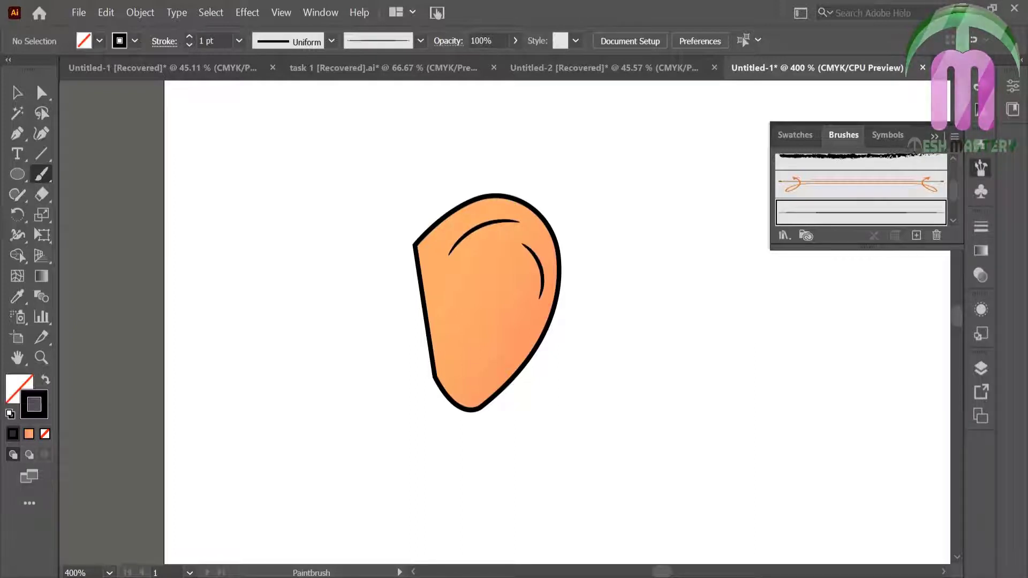
drag(475, 251, 508, 312)
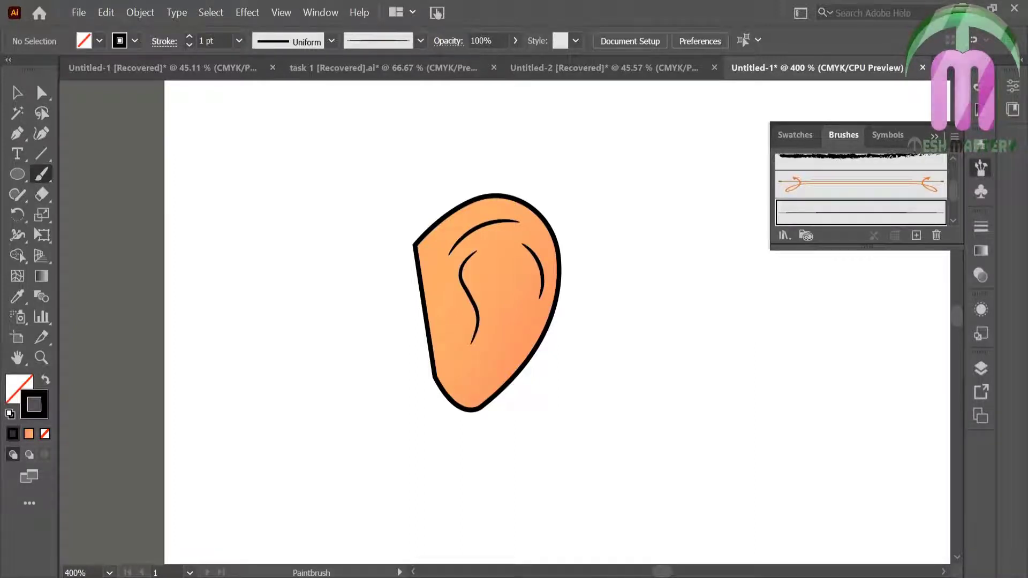
key(v)
drag(391, 176, 602, 466)
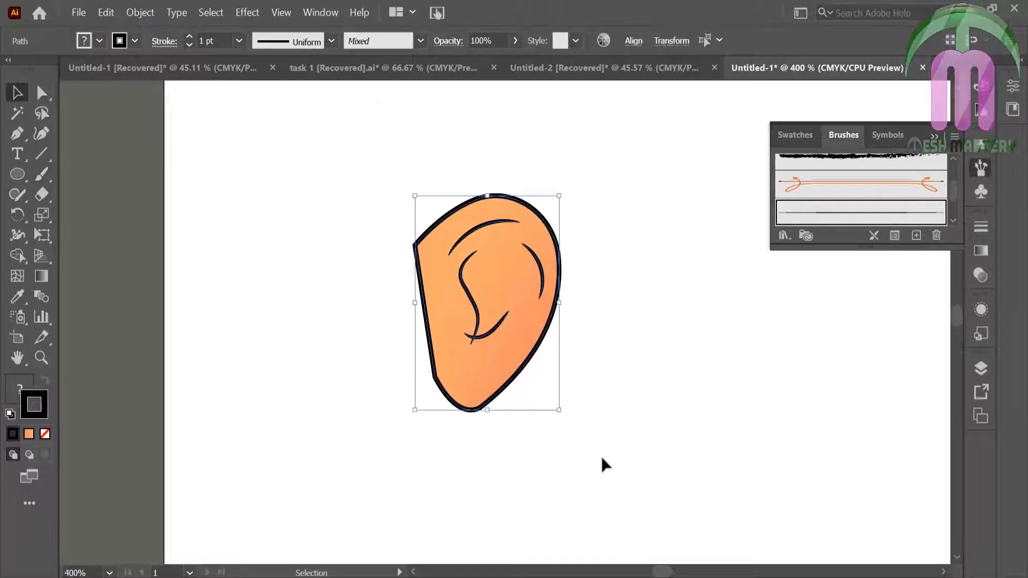
key(ctrl+g)
Fit the artboard, move the ear beside the face, and try resizing the head, then undo
key(ctrl+0)
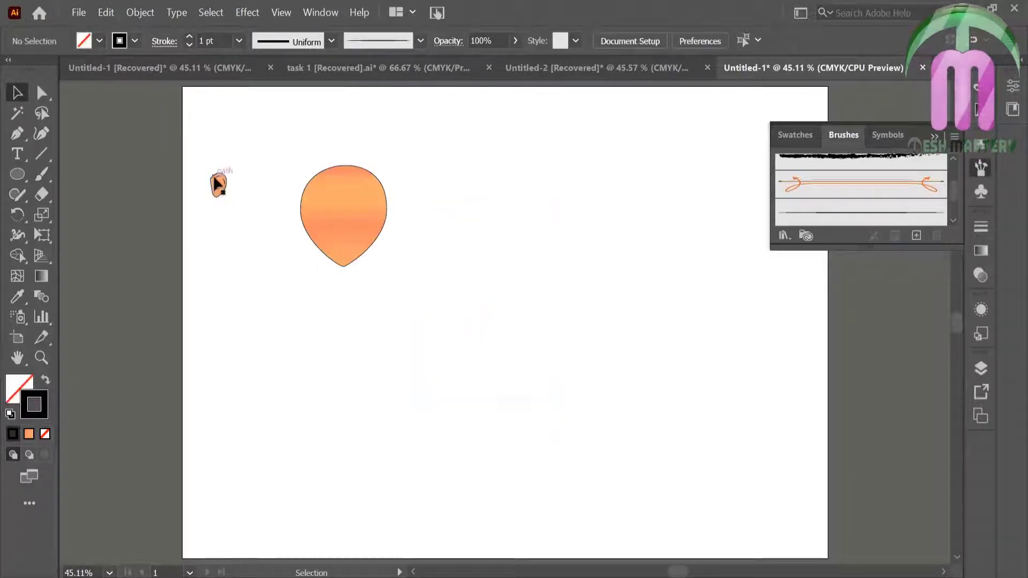
mouse_move(217, 183)
mouse_down()
mouse_move(399, 209)
mouse_move(374, 195)
mouse_move(386, 204)
mouse_up()
click(363, 161)
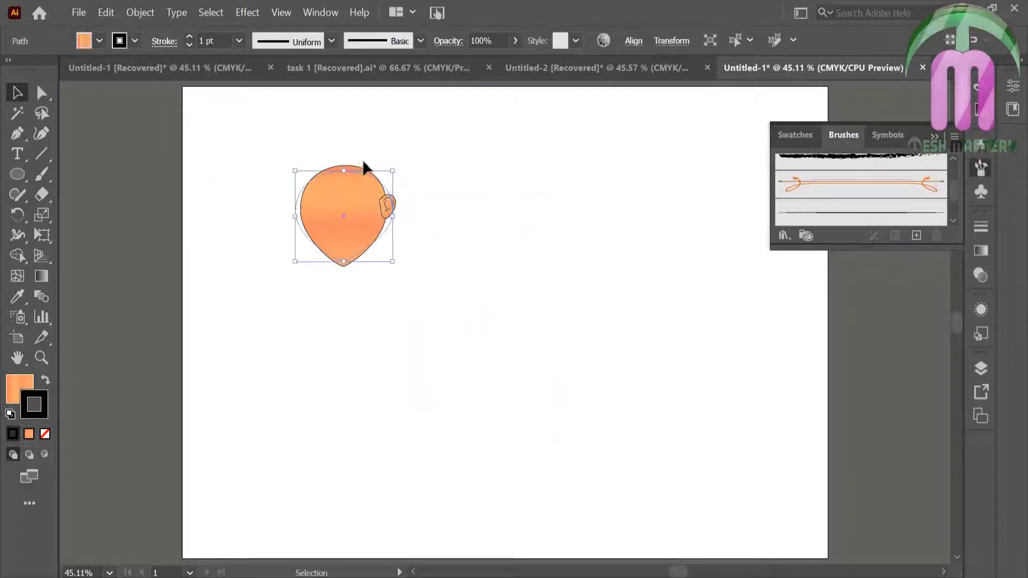
mouse_move(387, 166)
mouse_down()
mouse_move(396, 152)
mouse_move(346, 159)
mouse_up()
click(434, 170)
click(358, 182)
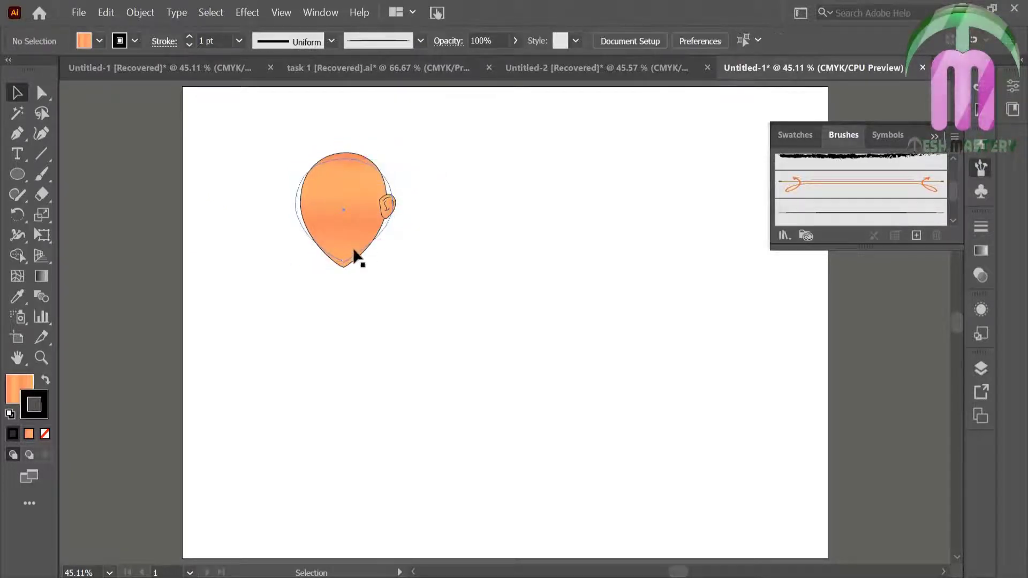
drag(344, 262, 344, 274)
click(399, 276)
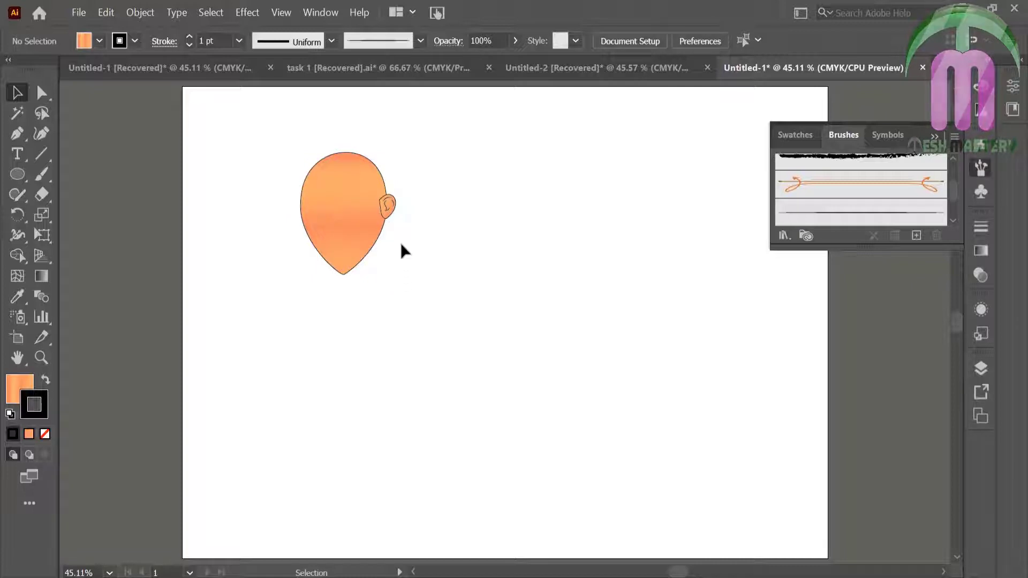
key(ctrl+z)
Send the right ear behind the head via Arrange > Send to Back
click(389, 204)
right_click(390, 205)
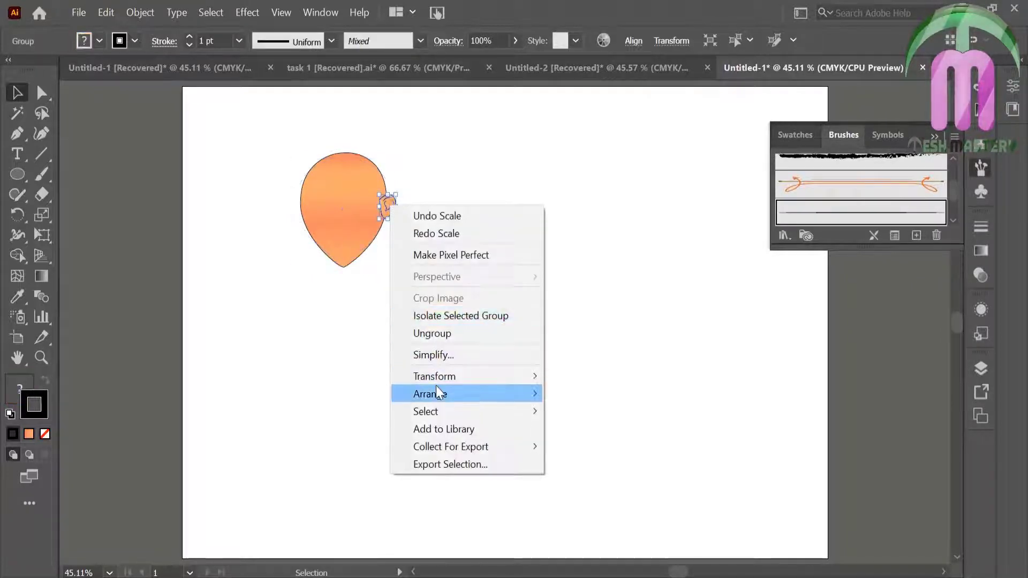
click(365, 448)
click(392, 250)
click(391, 206)
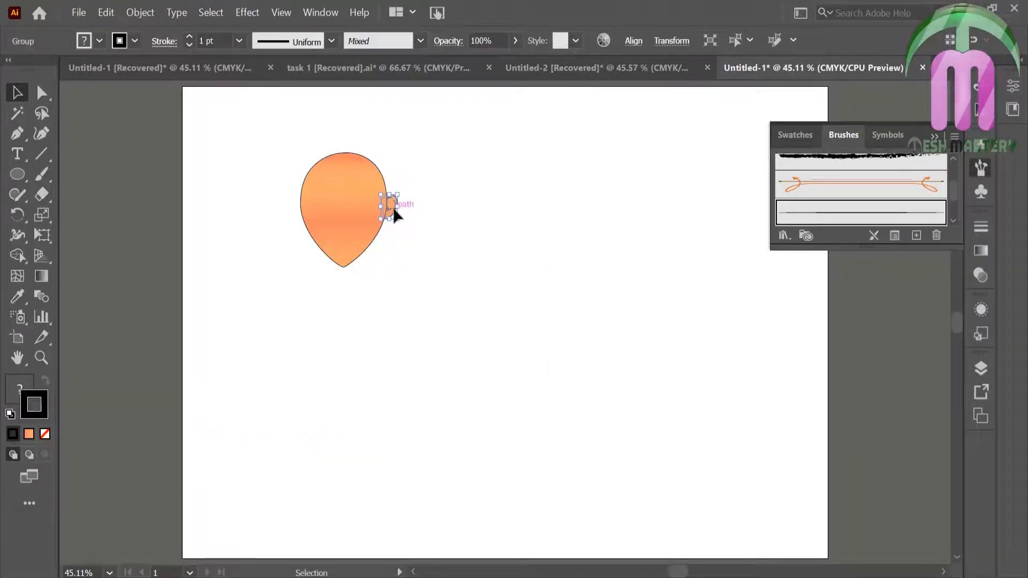
click(401, 229)
click(390, 207)
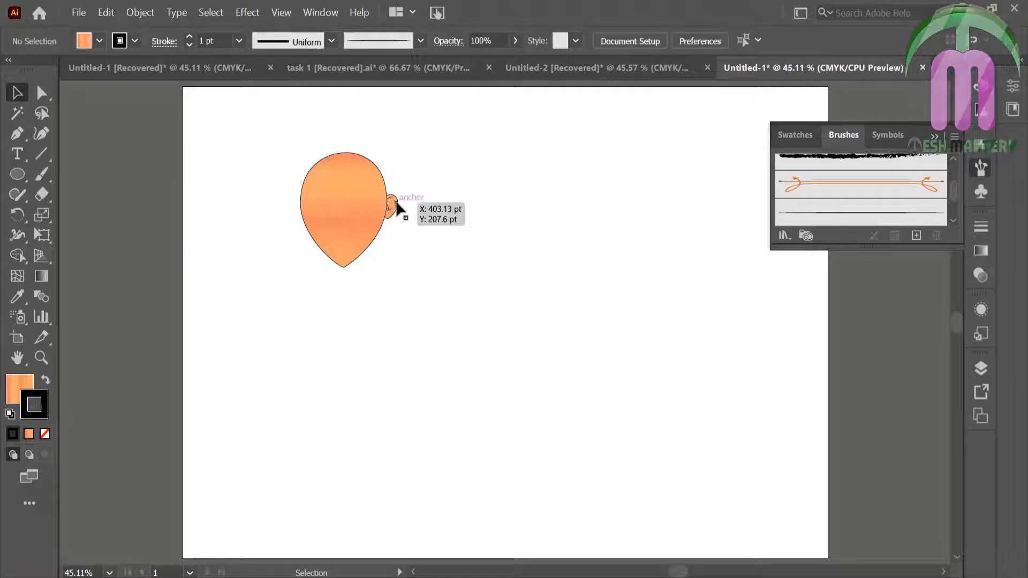
Reflect a copy of the ear across the vertical axis and nudge it left
right_click(398, 203)
click(241, 425)
key(Return)
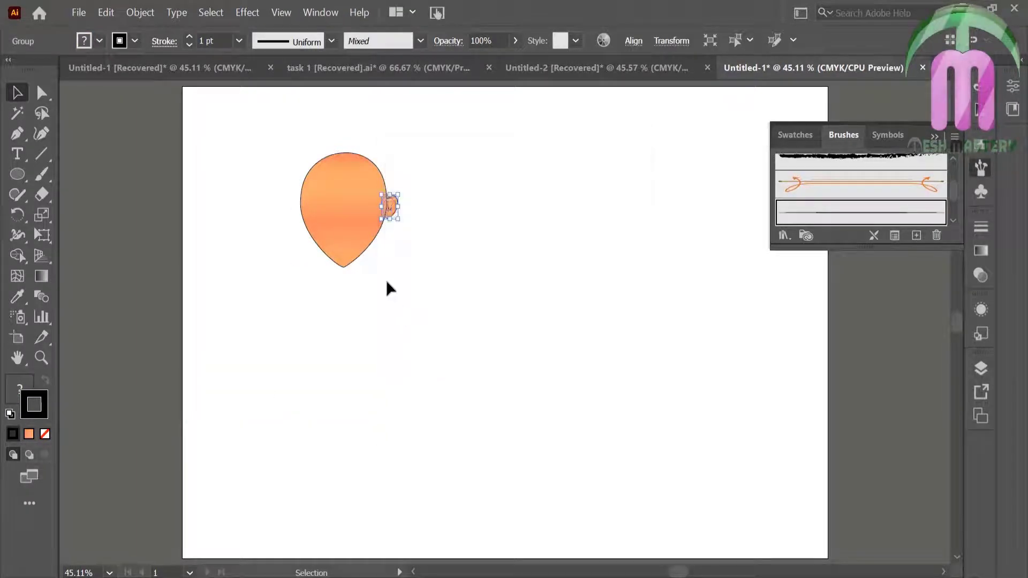
key(shift+Left)
key(shift+Left)
key(shift+Left)
key(shift+Left)
key(shift+Left)
key(shift+Left)
key(shift+Left)
key(shift+Left)
key(shift+Left)
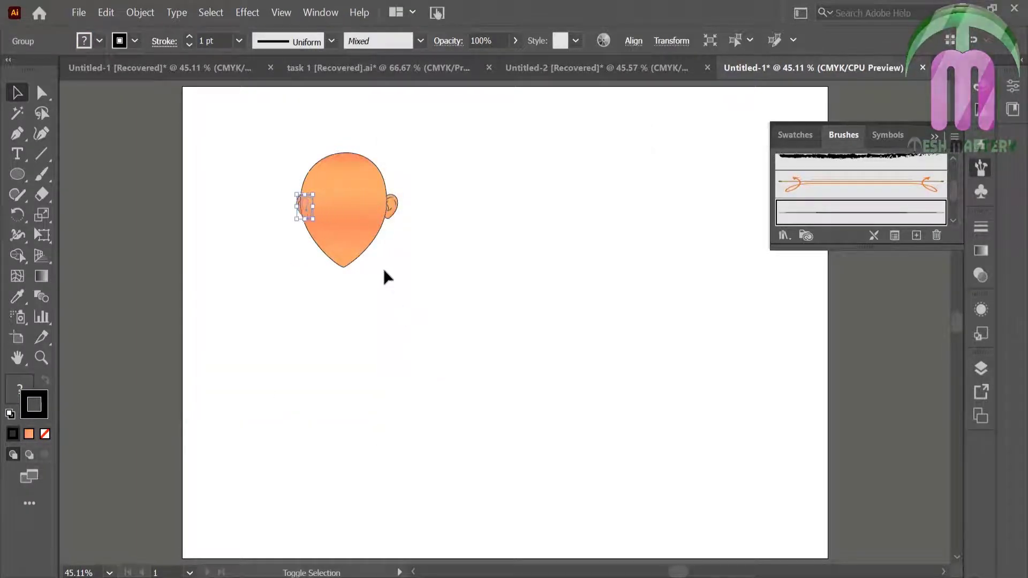
key(shift+Left)
key(shift+Left)
key(shift+Left)
Check the head and left ear selections, then zoom in to 100%
click(384, 271)
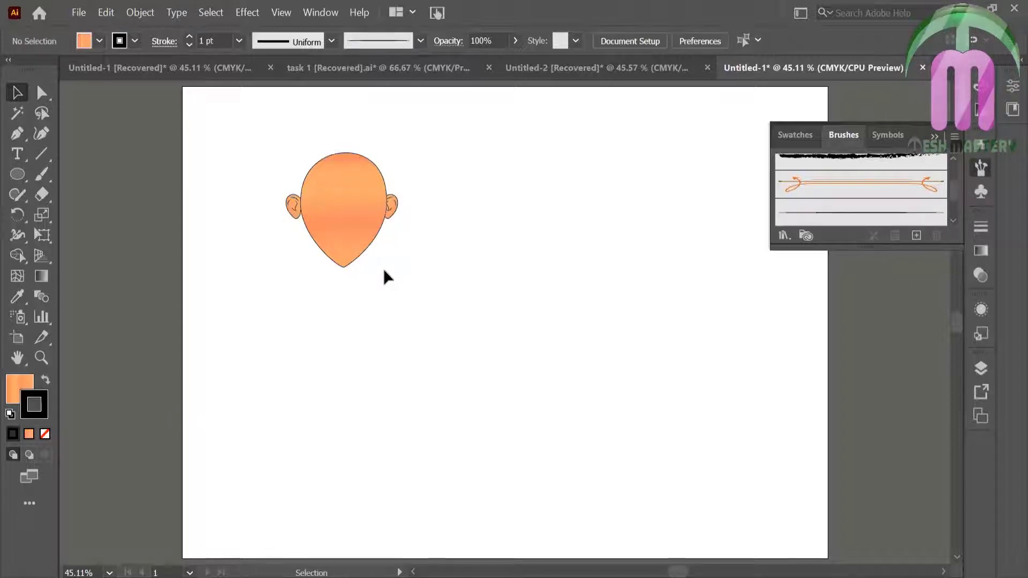
click(294, 214)
click(296, 219)
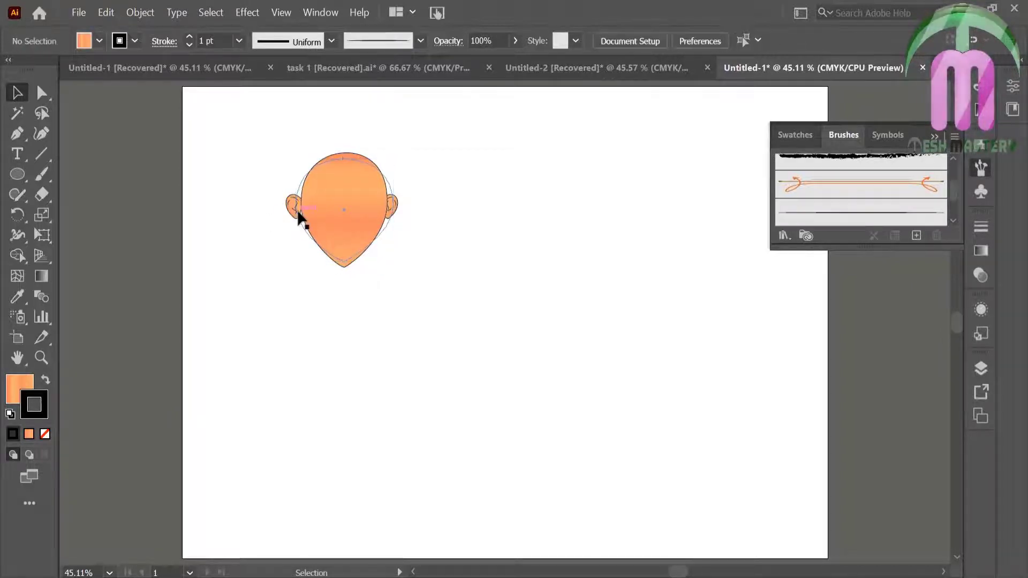
click(294, 211)
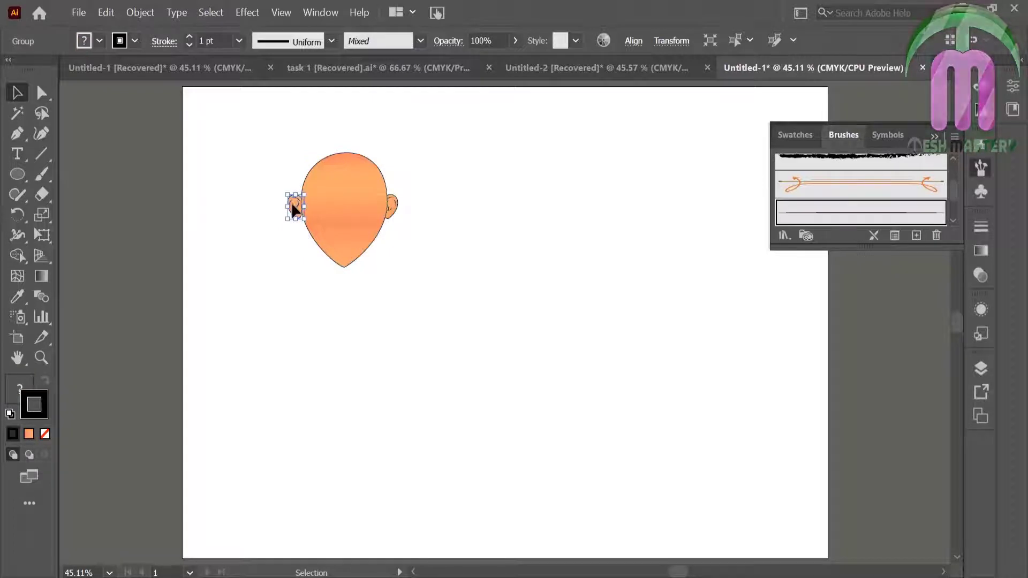
click(213, 203)
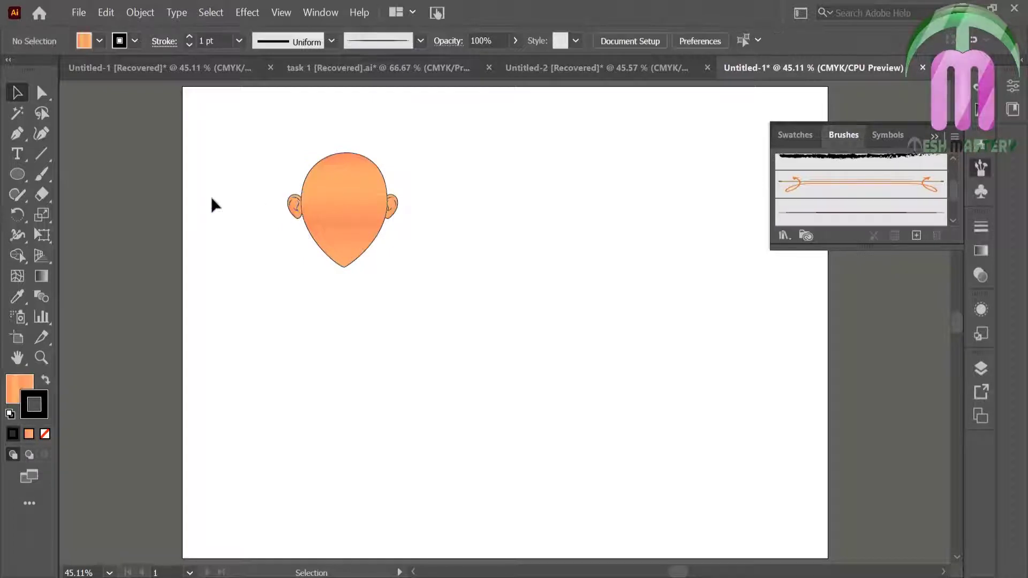
click(40, 358)
click(514, 275)
click(530, 292)
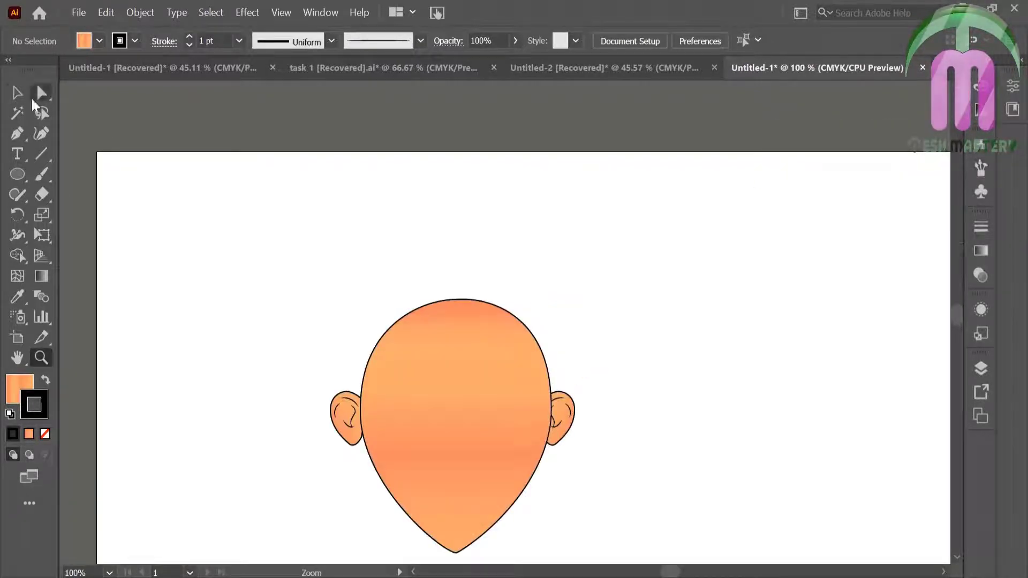
Pan the view and draw a tapered, arched eyebrow path with the Pen tool right of the head
key(h)
drag(250, 352, 196, 277)
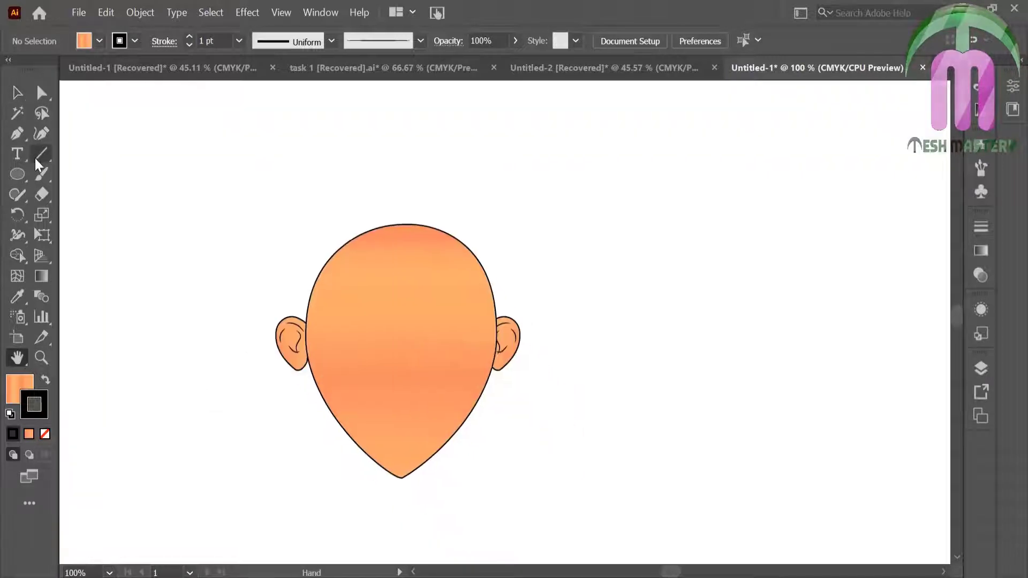
click(17, 134)
click(596, 252)
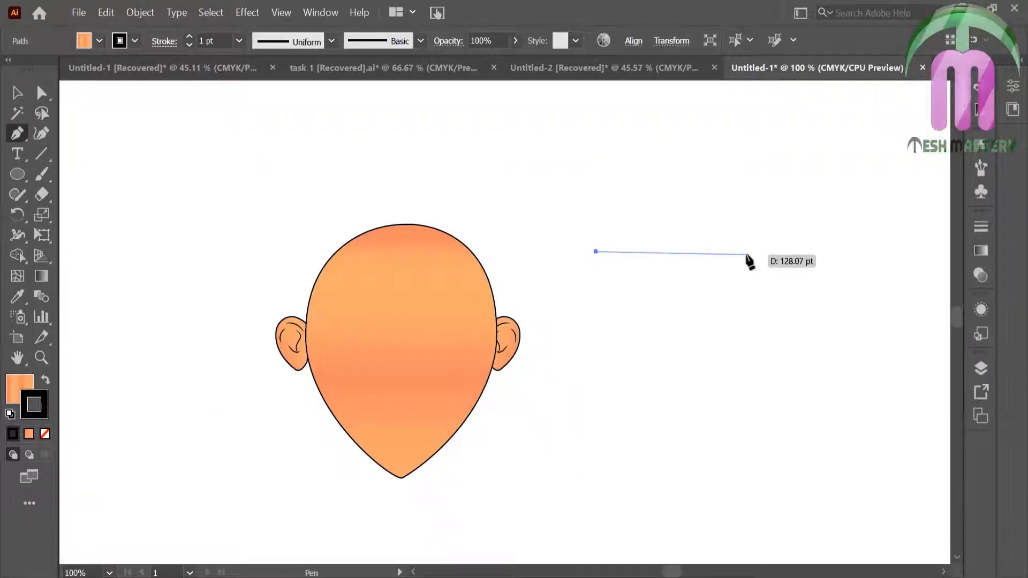
drag(748, 254, 801, 269)
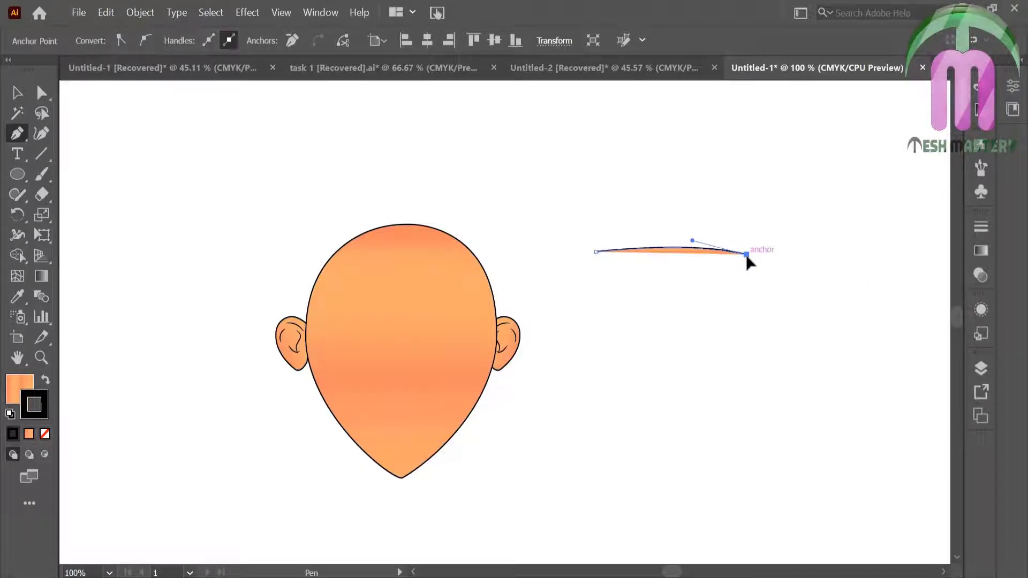
mouse_move(746, 255)
mouse_down()
mouse_move(621, 239)
mouse_move(541, 247)
mouse_up()
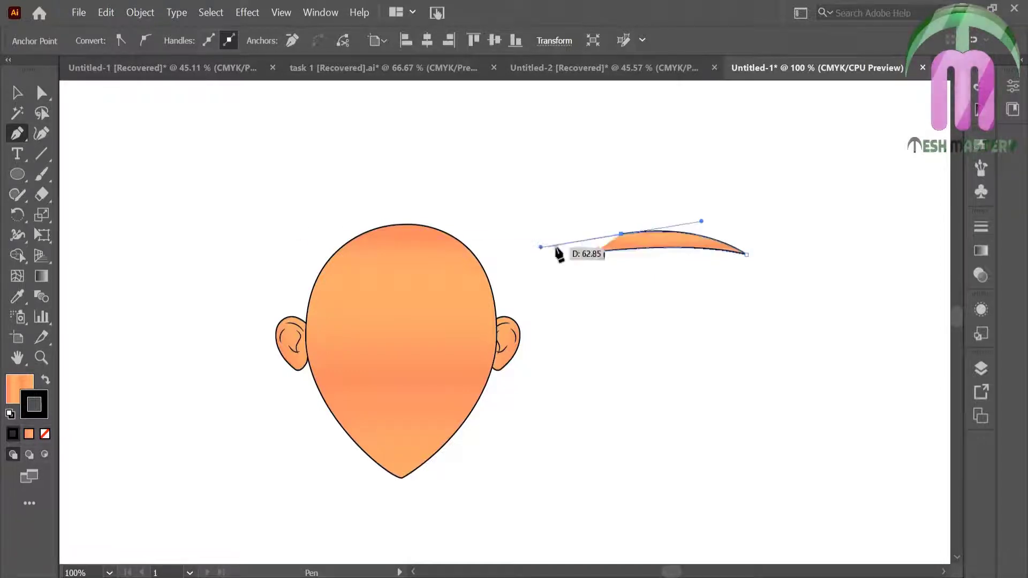
drag(622, 236, 595, 250)
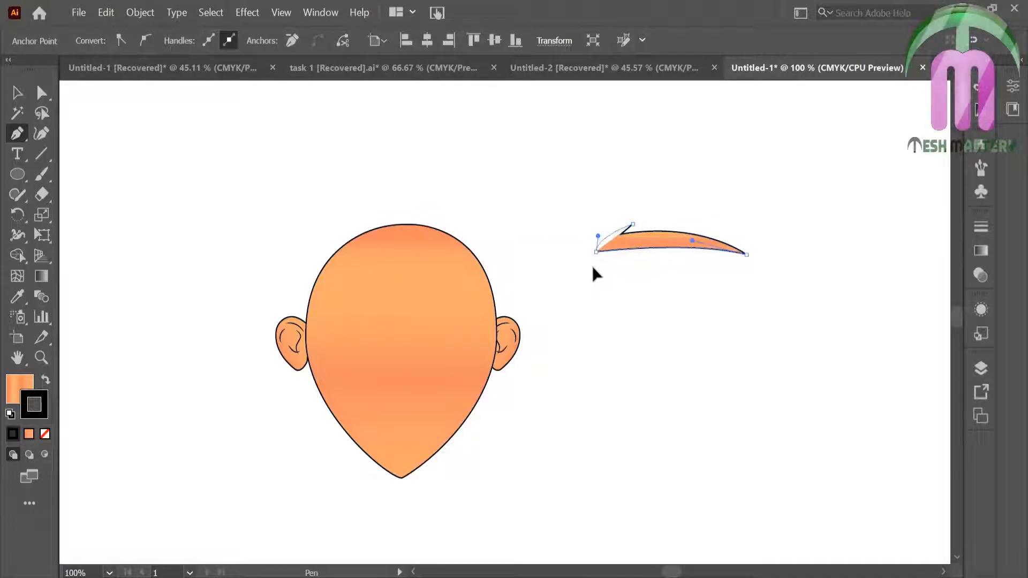
Finish the eyebrow path and fill it dark brown
click(16, 93)
double_click(20, 386)
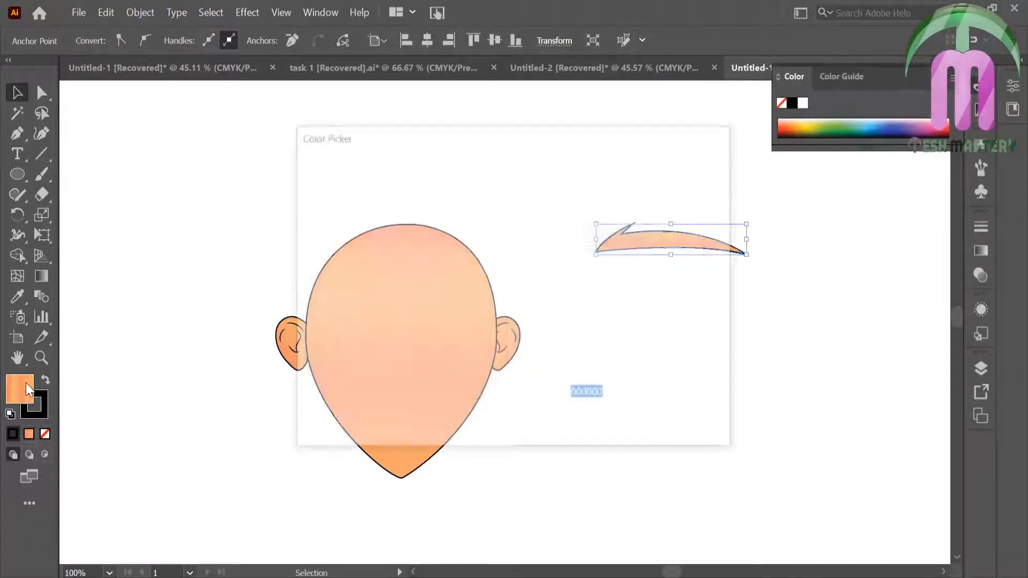
click(534, 390)
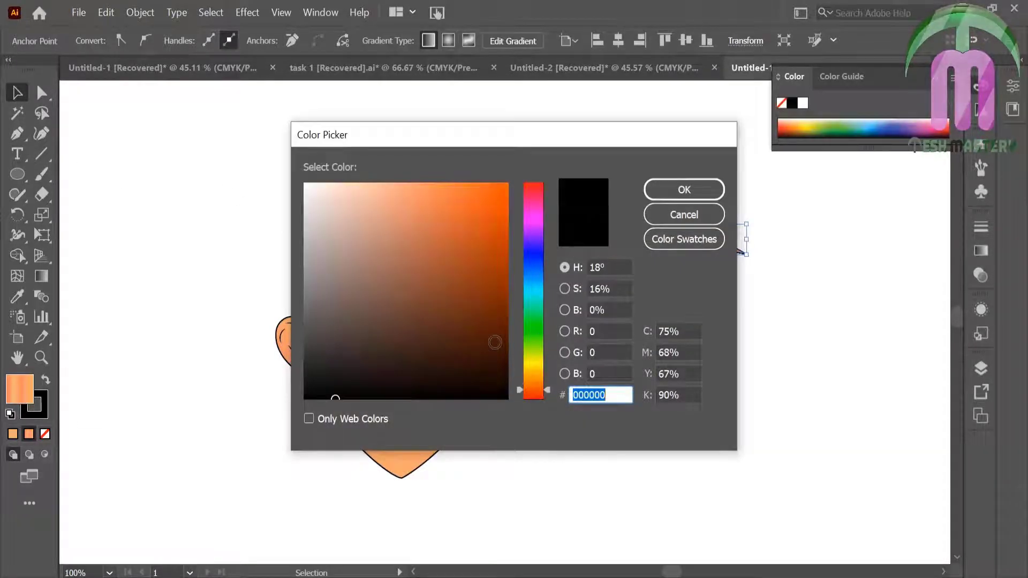
click(495, 343)
click(680, 193)
Shrink the eyebrow to about 55 pt wide and place it on the forehead's right side
click(124, 129)
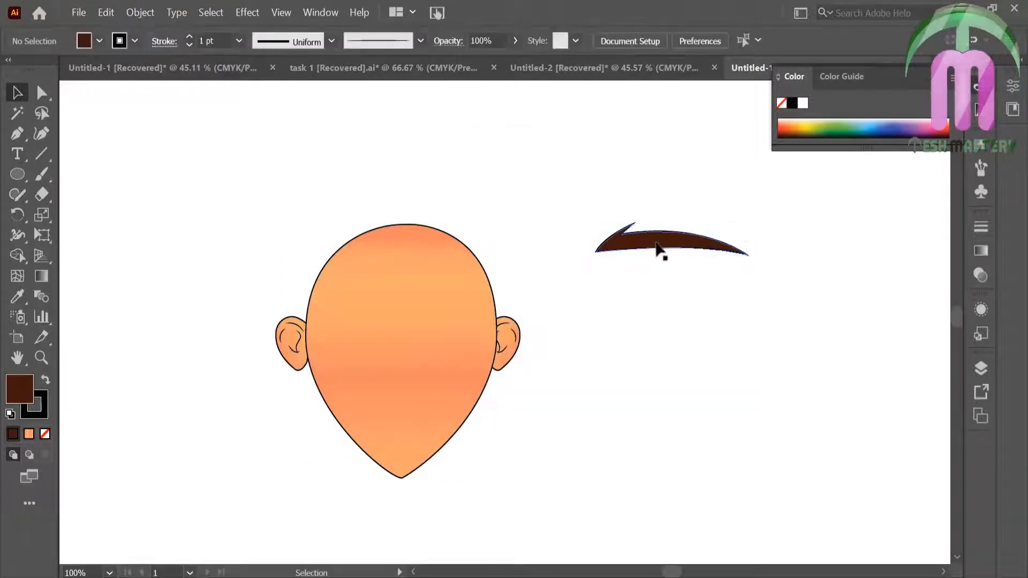
click(670, 242)
mouse_move(747, 225)
mouse_down()
mouse_move(663, 237)
mouse_move(644, 252)
mouse_up()
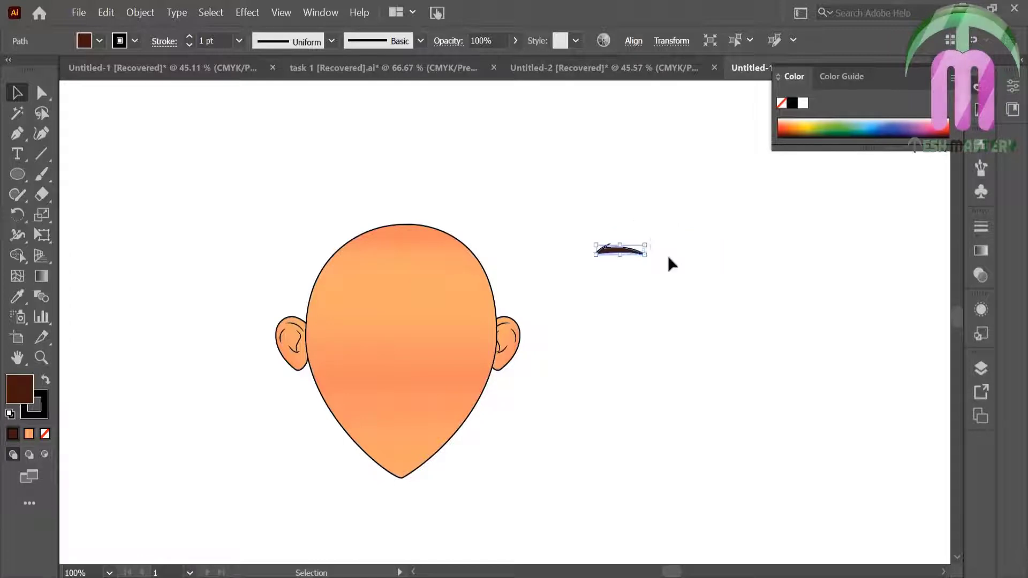
click(668, 256)
drag(621, 255, 460, 303)
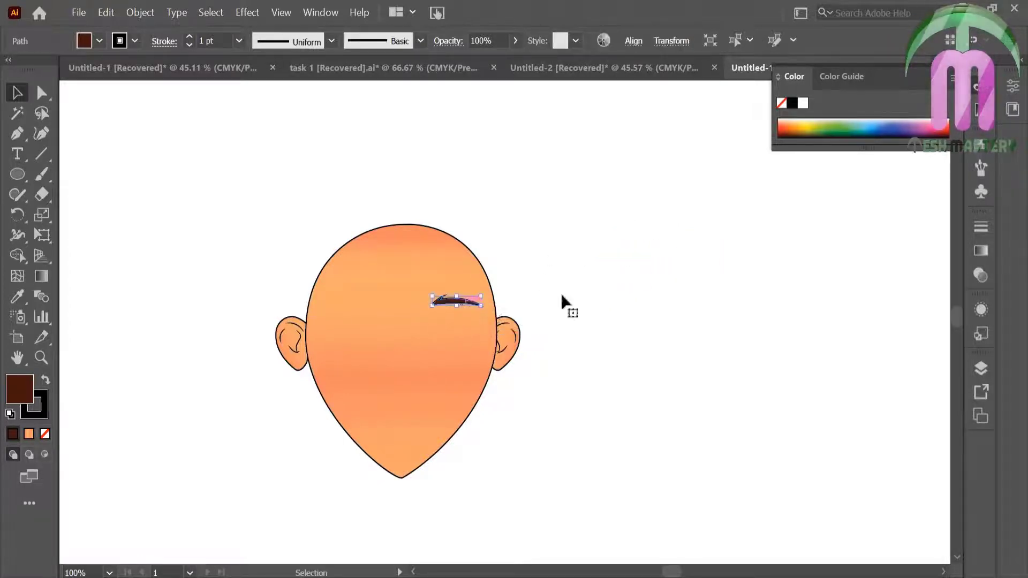
click(570, 292)
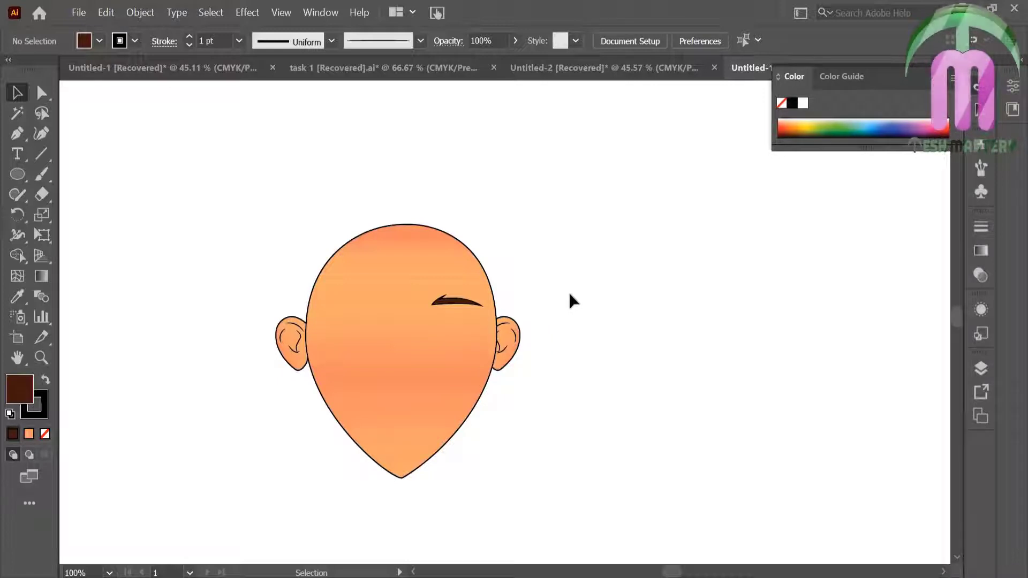
Apply a darker red-brown colour to the eyebrow
click(458, 302)
click(27, 405)
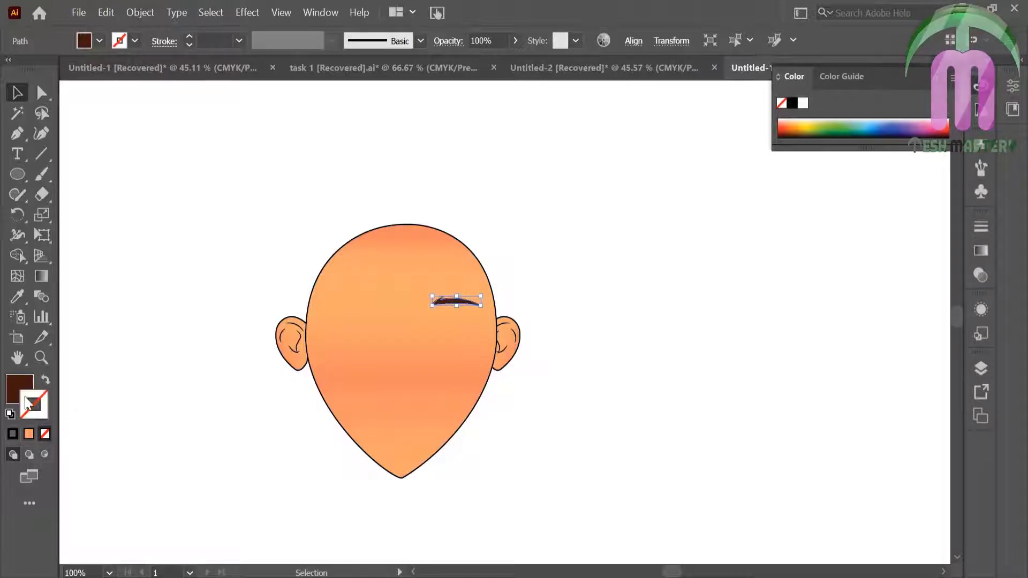
double_click(19, 390)
click(493, 315)
click(682, 188)
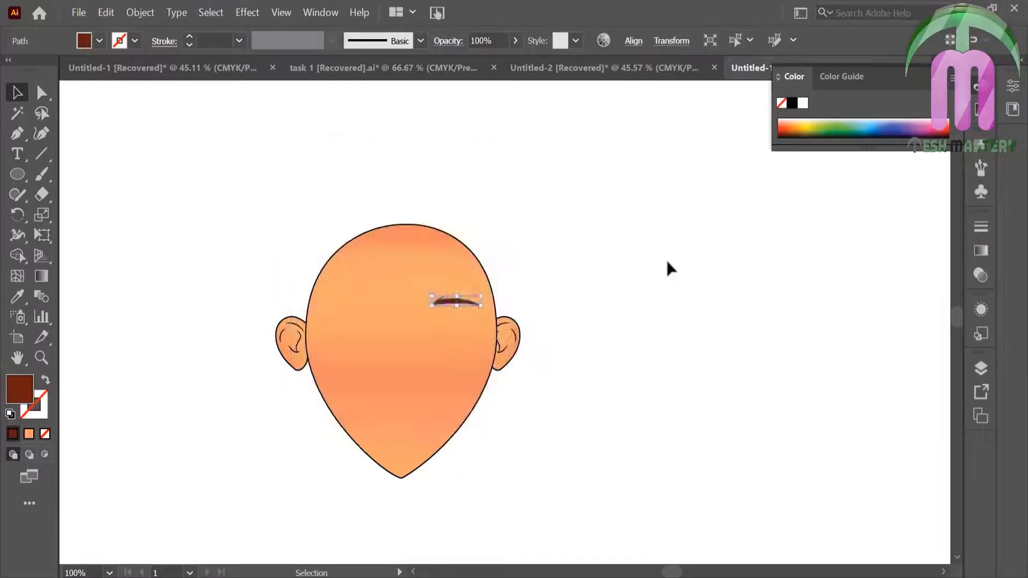
click(667, 259)
Reshape the eyebrow to be thicker and more arched
click(464, 307)
drag(481, 305, 487, 311)
click(586, 269)
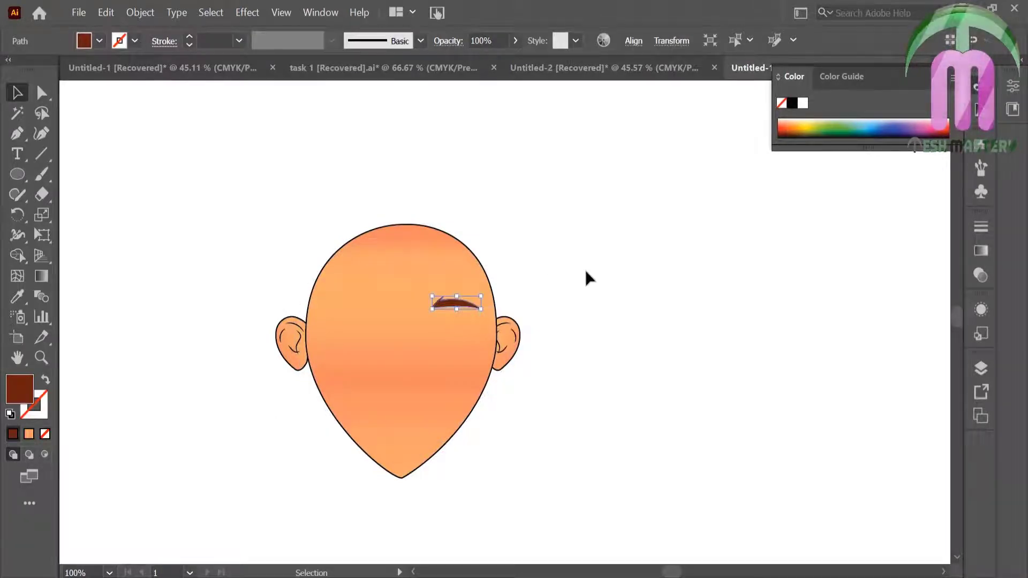
click(456, 308)
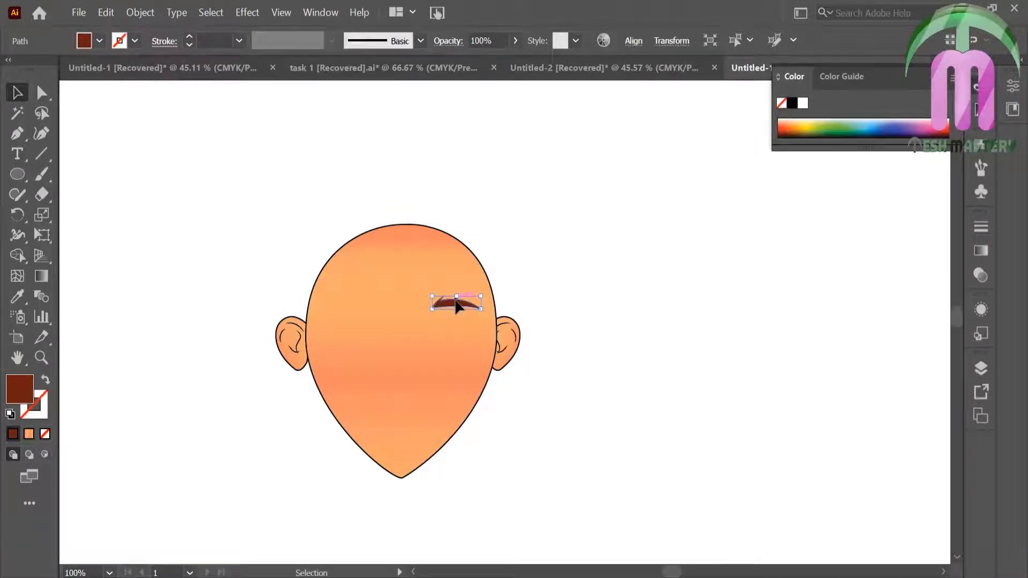
Give the eyebrow a 1 pt outline in colour 4C1306
click(35, 399)
double_click(35, 399)
click(491, 335)
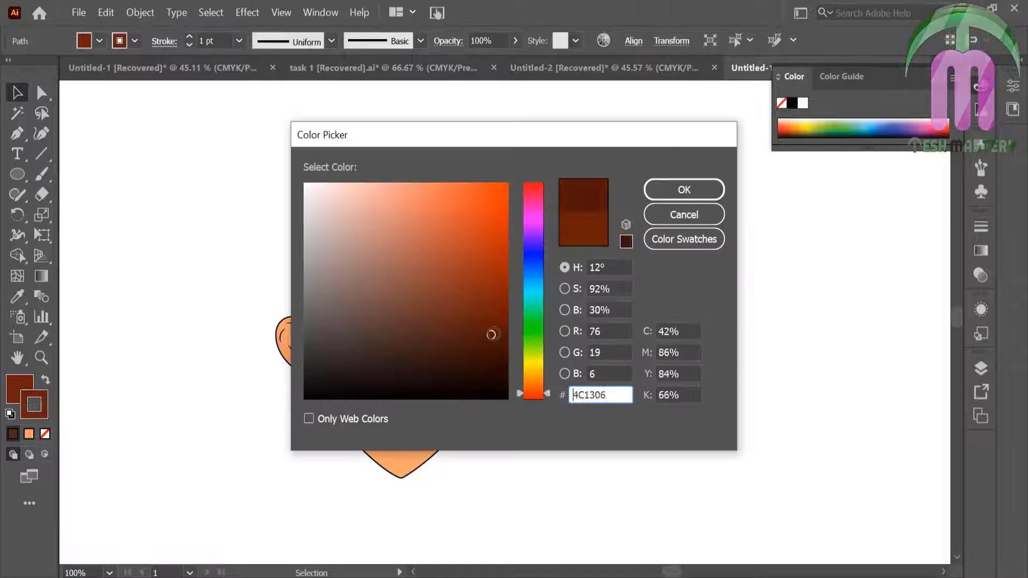
click(704, 191)
click(677, 174)
Zoom in beside the right ear and draw a closed almond-shaped eye with the Pen tool
key(z)
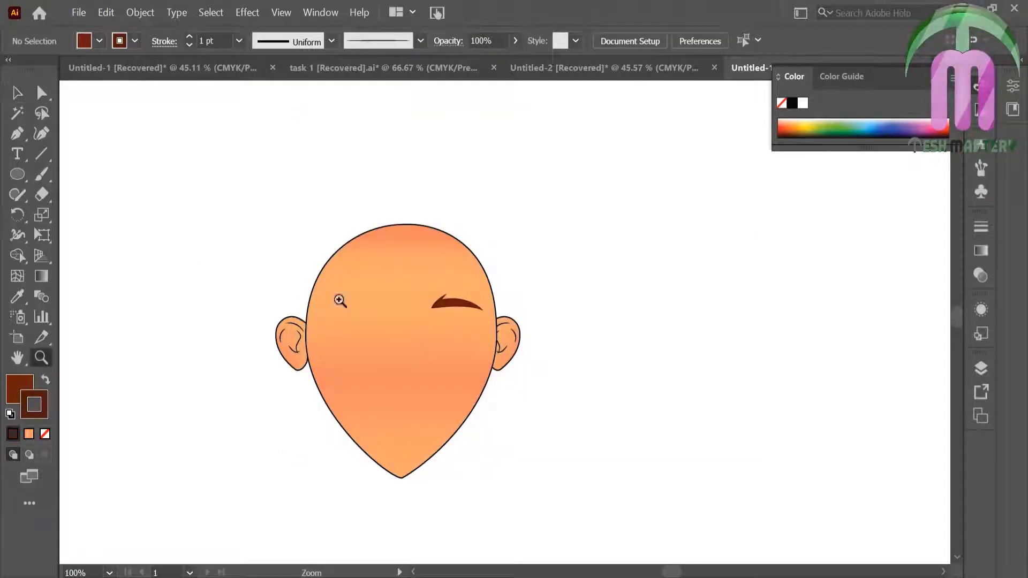
drag(659, 359, 857, 392)
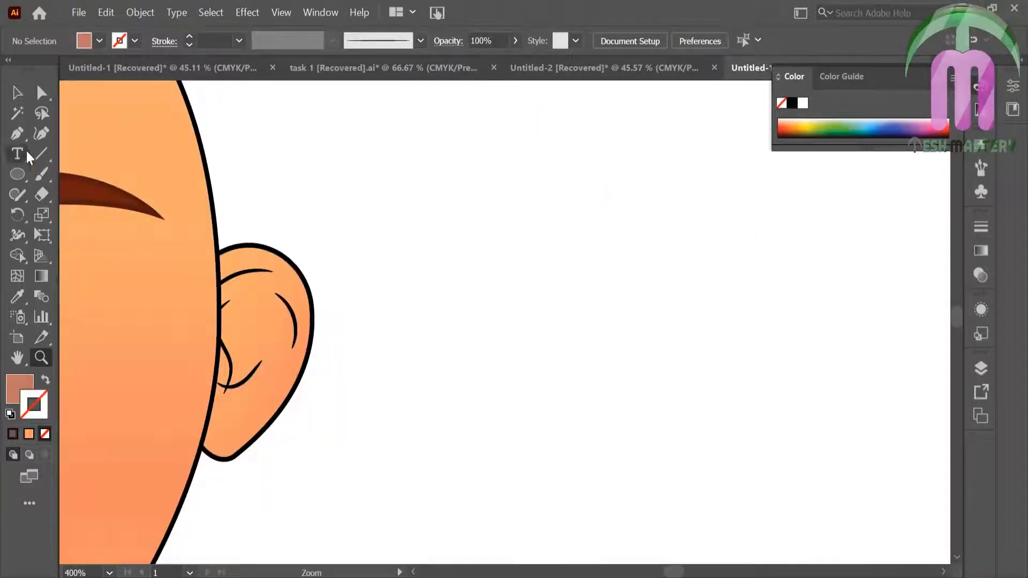
click(16, 133)
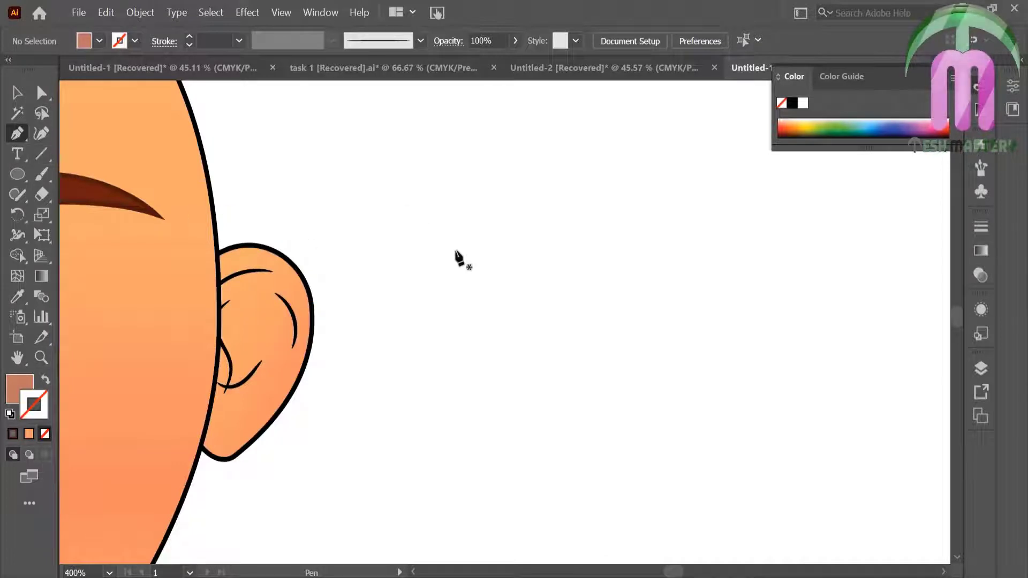
click(544, 287)
mouse_move(761, 255)
mouse_down()
mouse_move(892, 305)
mouse_move(881, 340)
mouse_up()
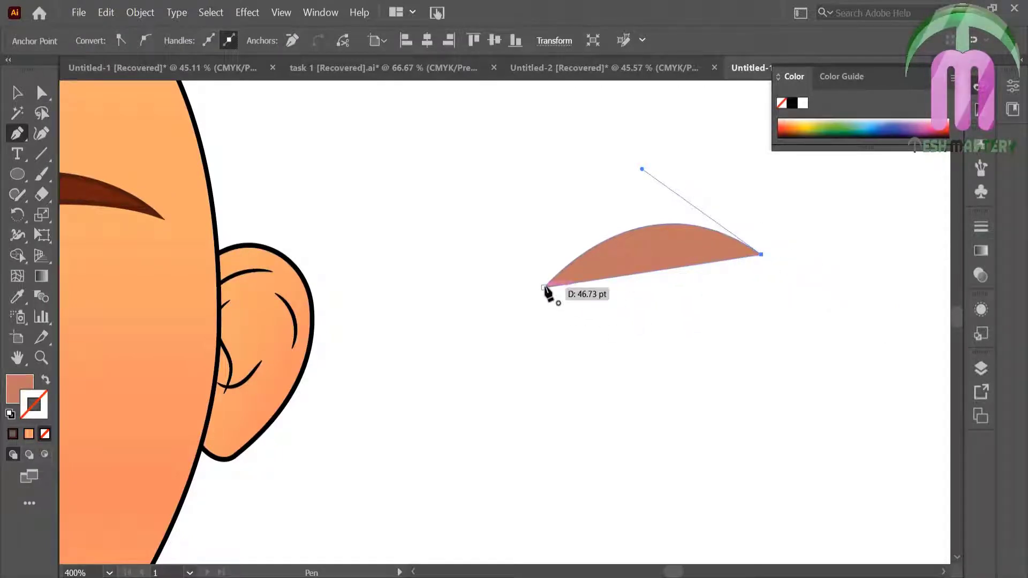
drag(544, 287, 388, 156)
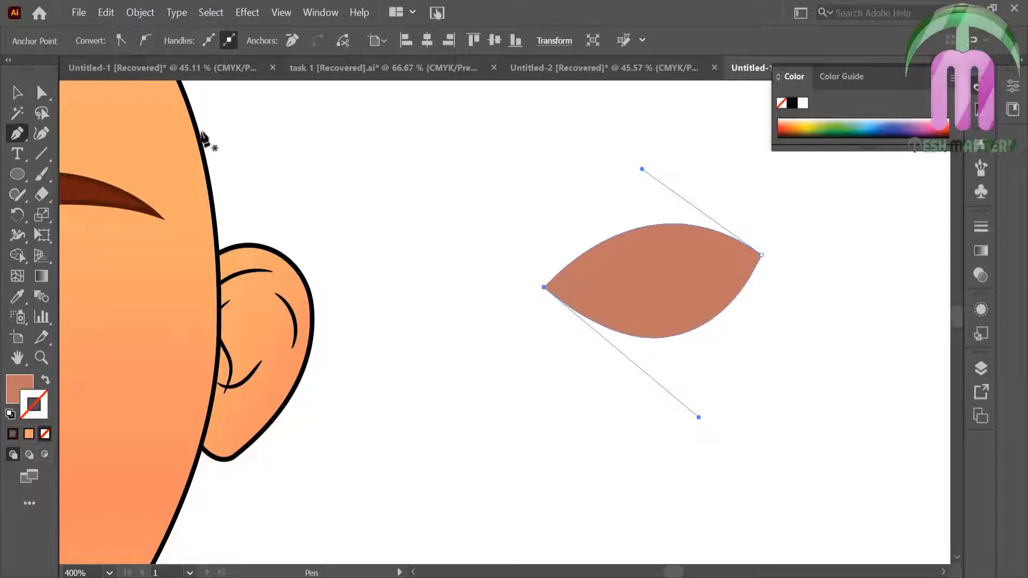
key(v)
Apply the basic brush to give the eye shape a plain 1 pt outline
click(383, 180)
click(670, 291)
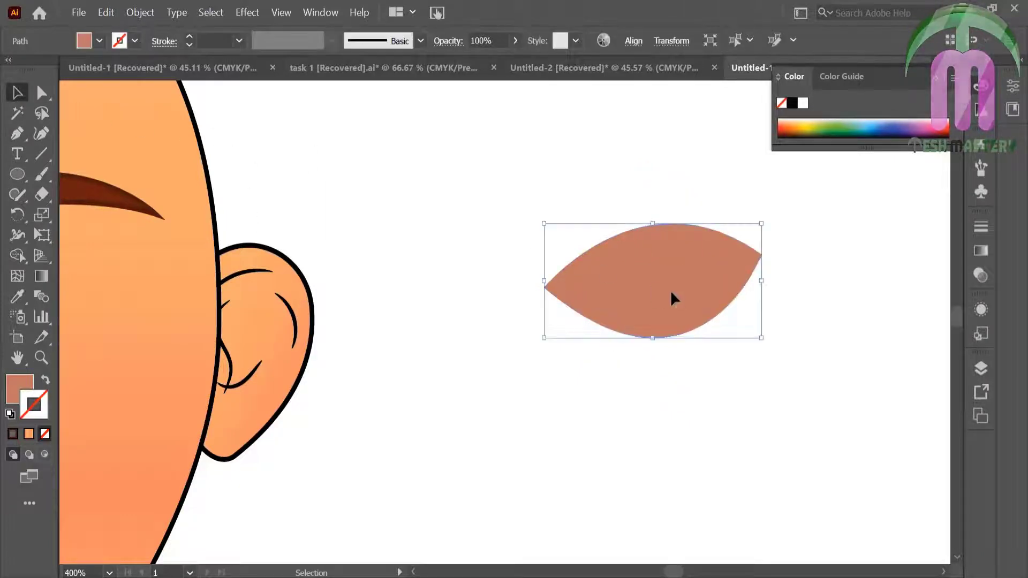
click(981, 168)
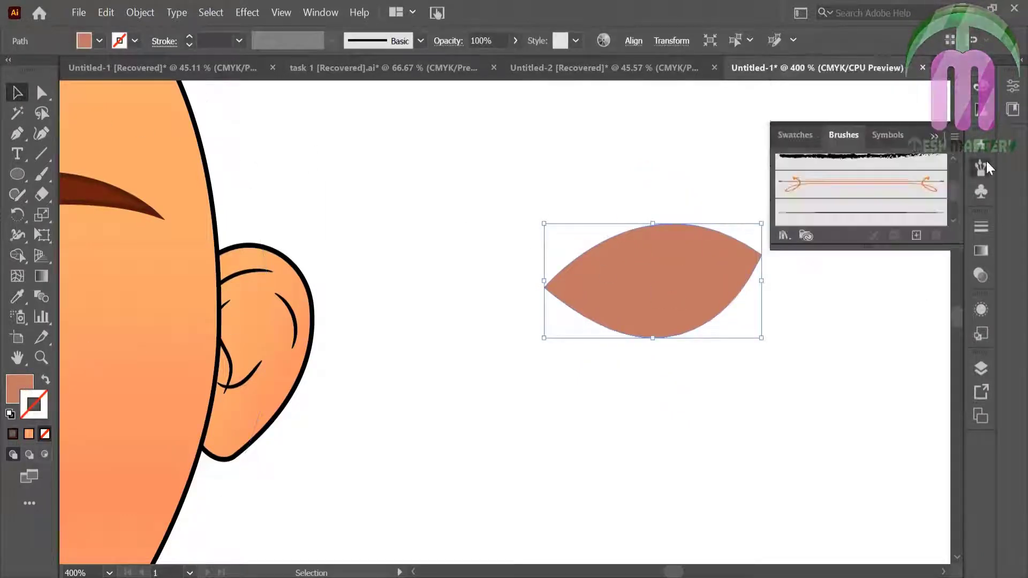
click(933, 214)
Fill the almond eye shape white after briefly trying a pale pink
click(322, 133)
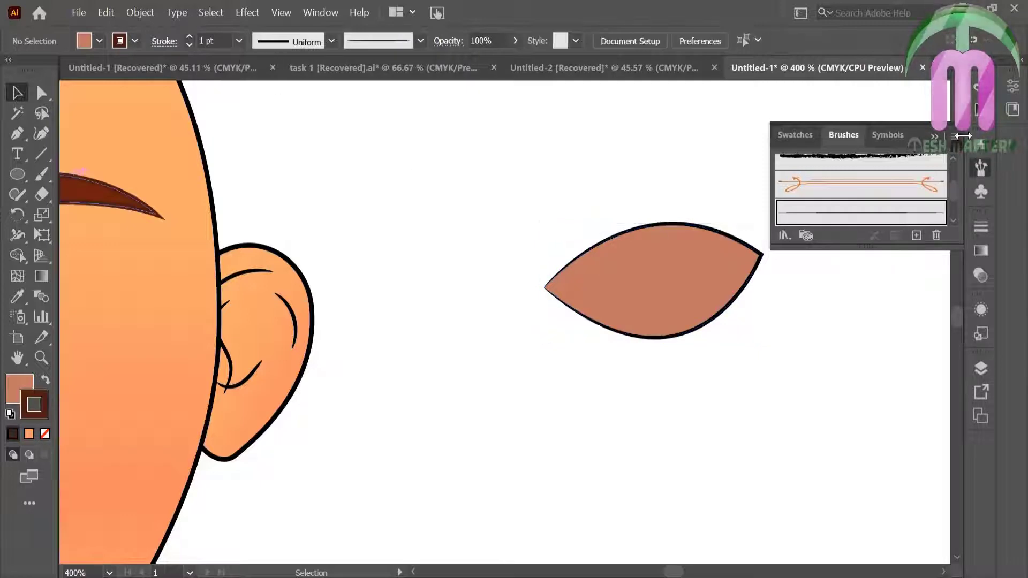
click(654, 277)
click(13, 399)
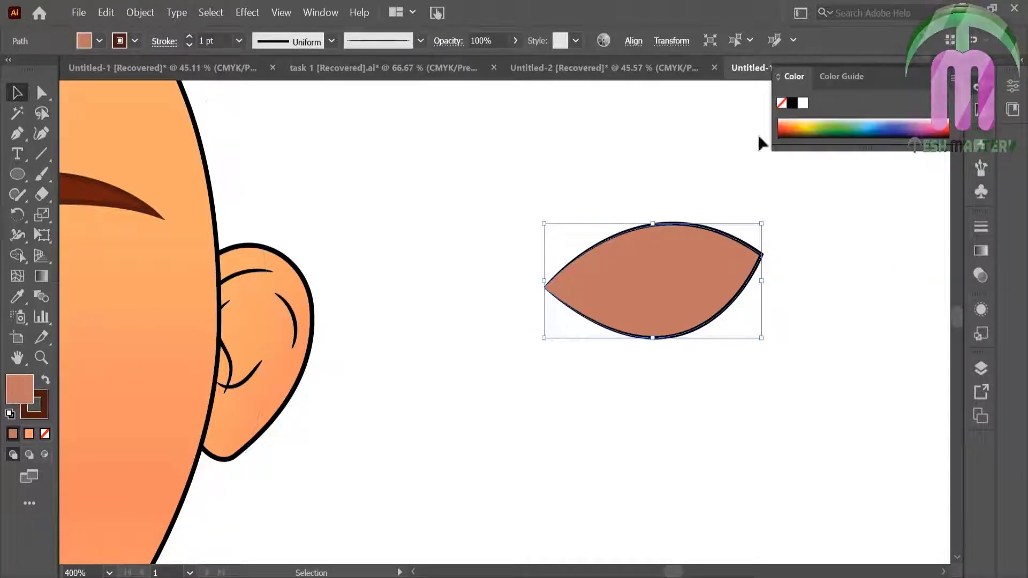
click(803, 104)
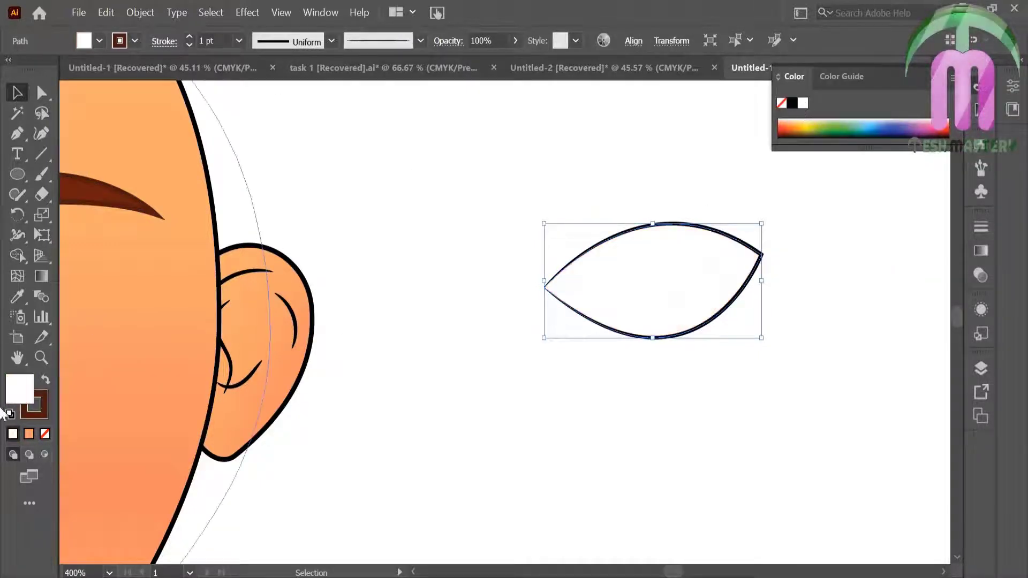
double_click(20, 393)
click(315, 217)
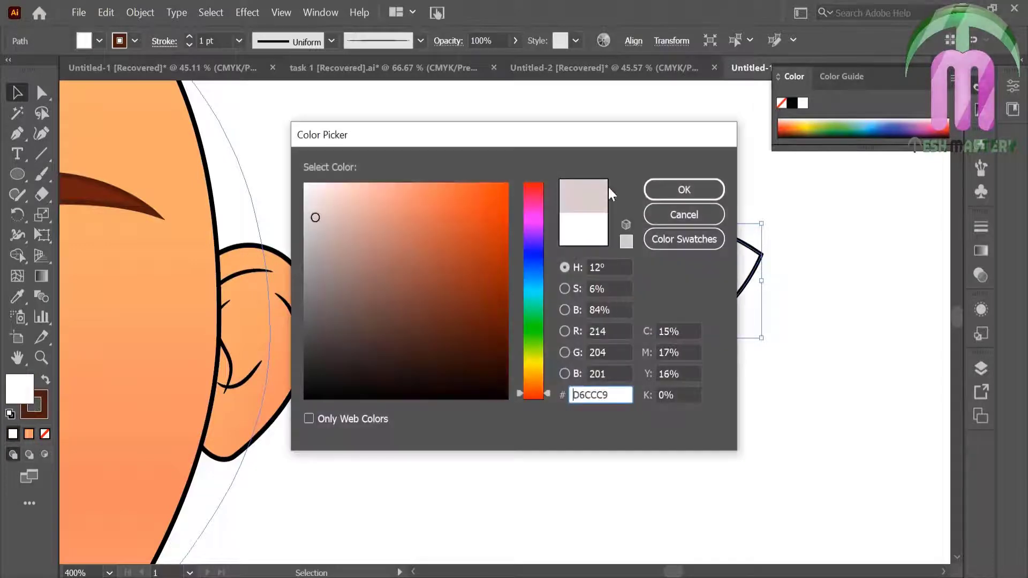
click(332, 193)
click(683, 188)
click(649, 236)
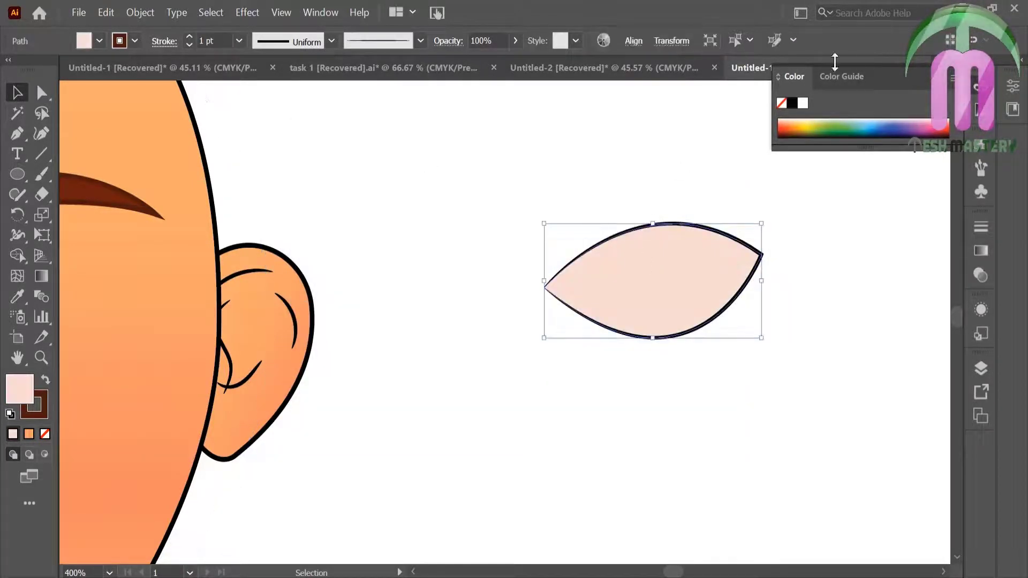
click(804, 111)
click(511, 126)
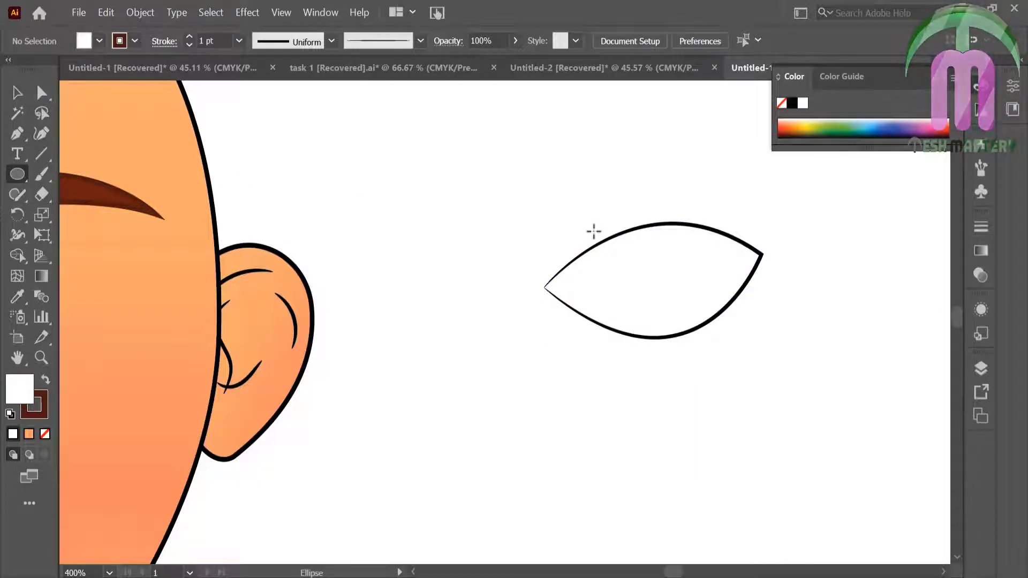
Duplicate the eye, flatten the copy into a thin stroke-less sliver along the top edge
click(19, 94)
drag(642, 306, 651, 257)
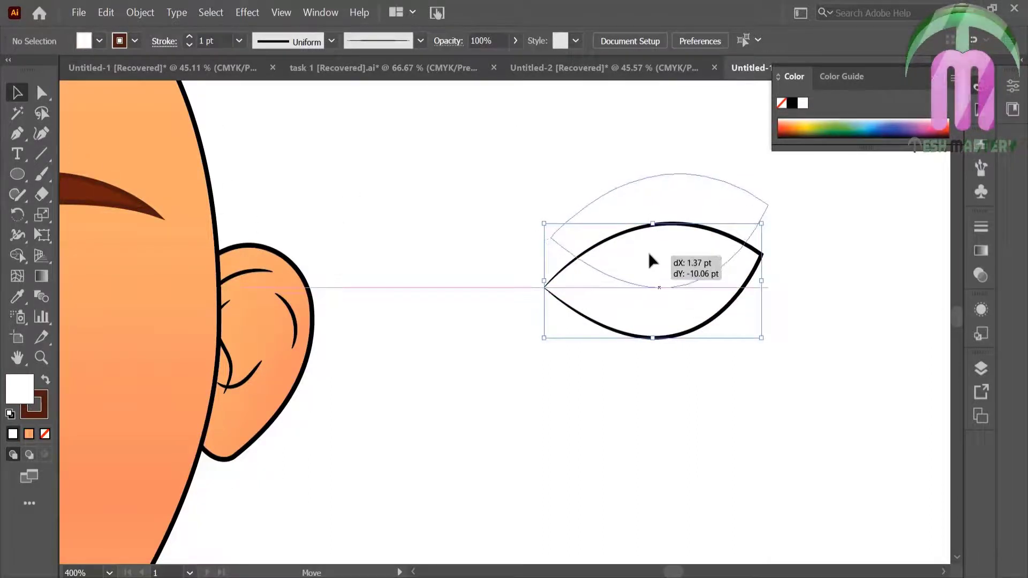
drag(659, 173, 664, 237)
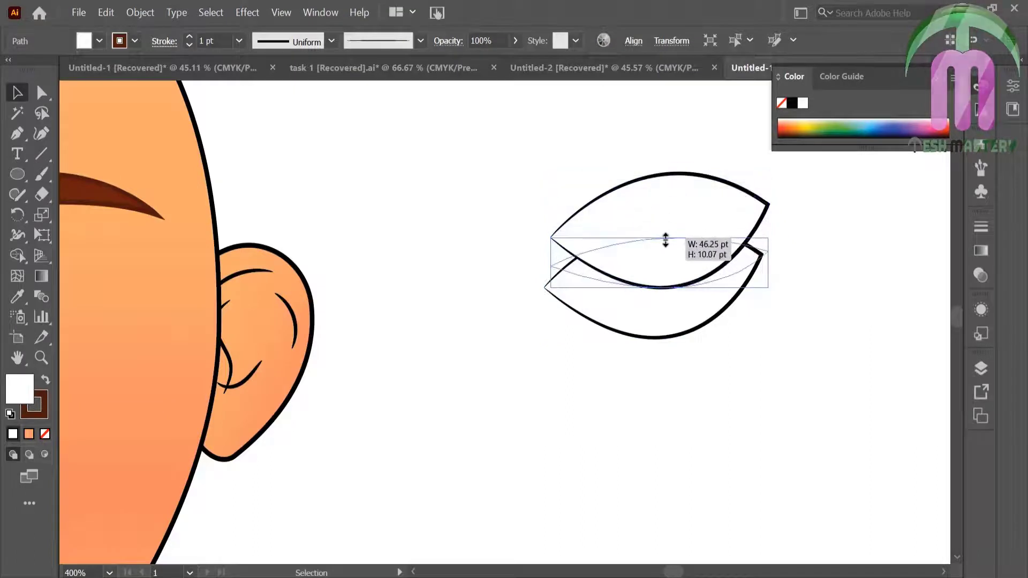
drag(680, 282, 680, 263)
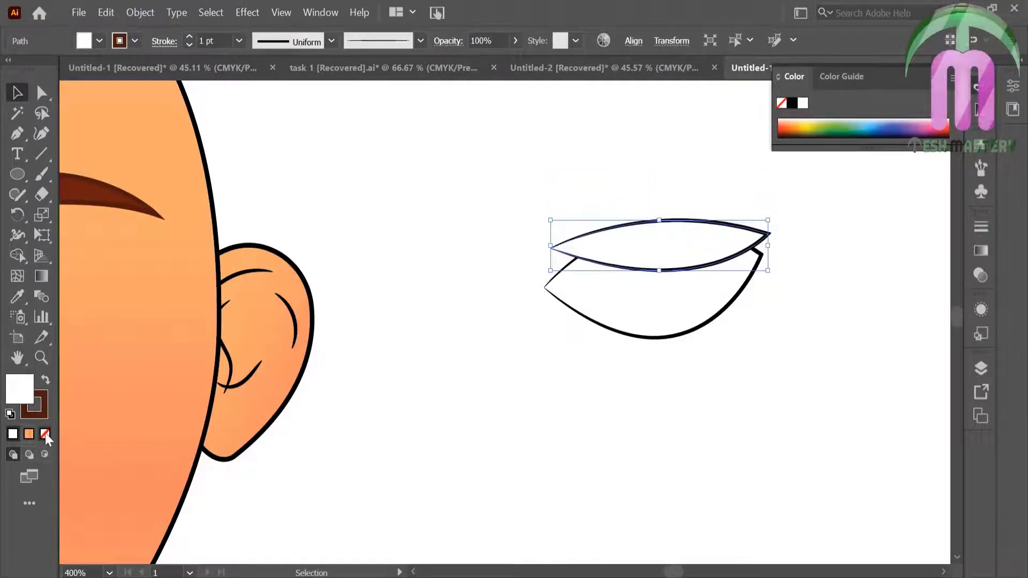
click(41, 415)
key(slash)
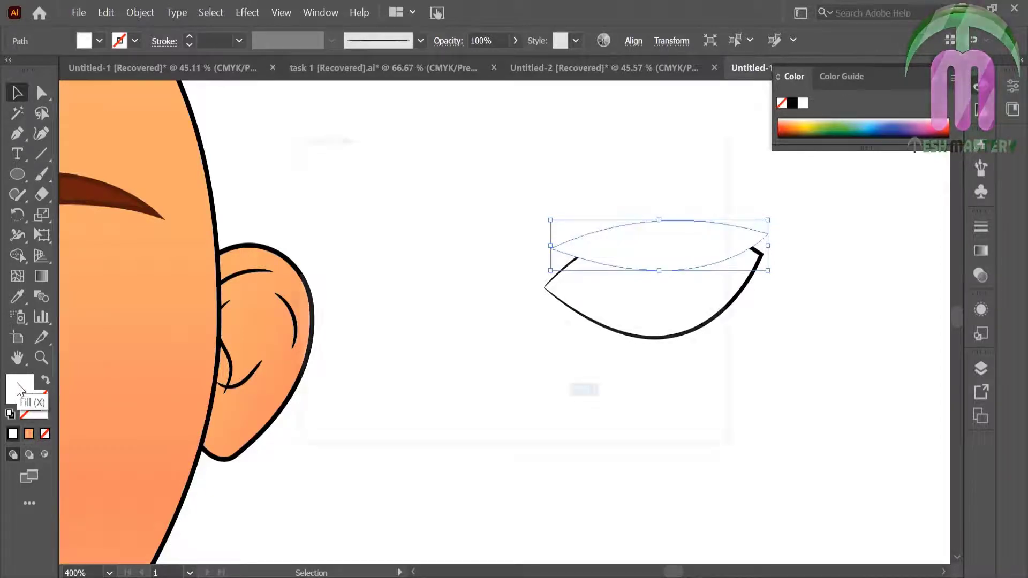
Fill the sliver EFE9E8 and trim its part above the eye with Shape Builder
double_click(20, 390)
text(EFE9E8)
click(664, 188)
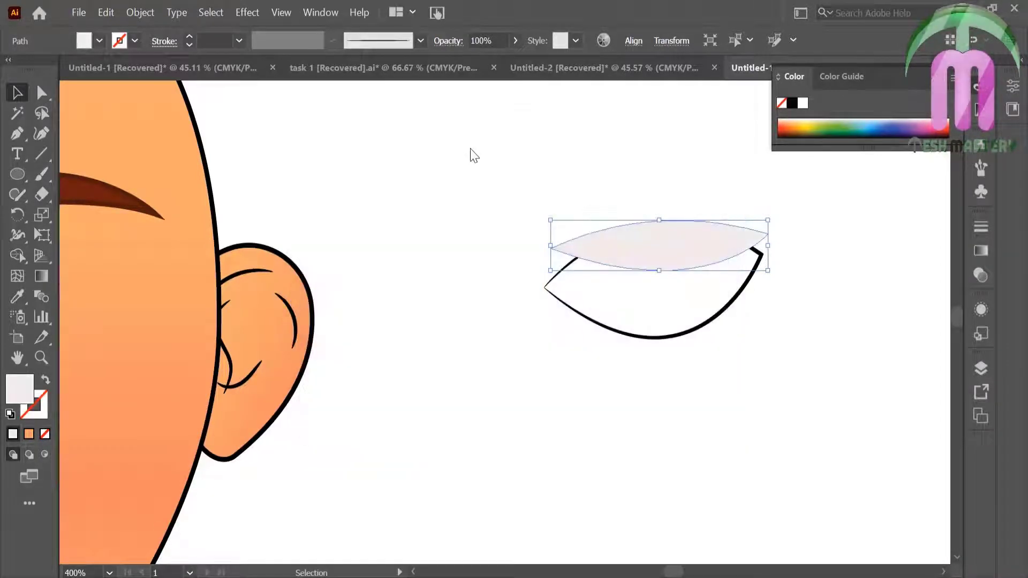
drag(484, 155, 649, 356)
key(shift+m)
drag(633, 190, 605, 237)
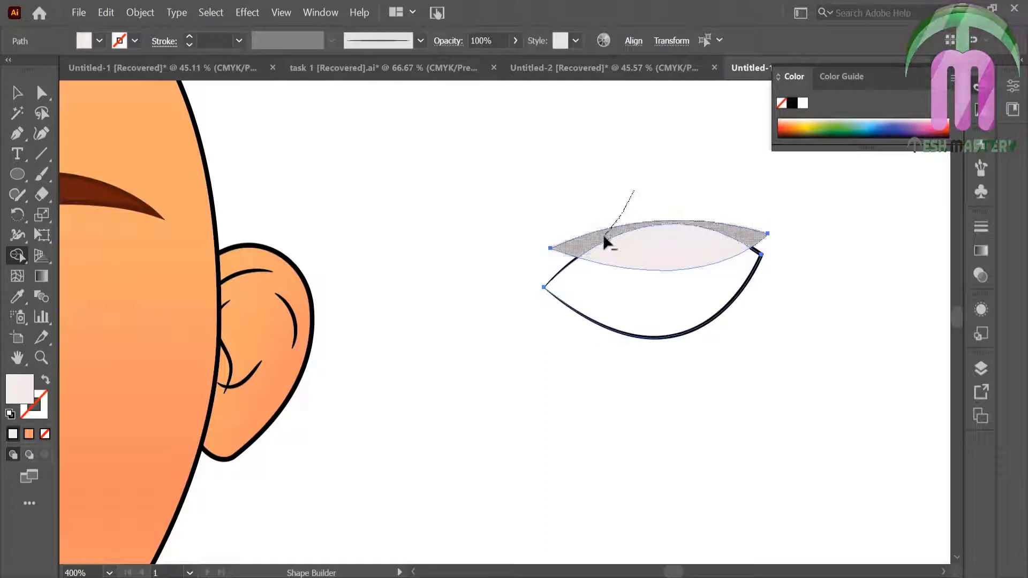
key(v)
click(377, 188)
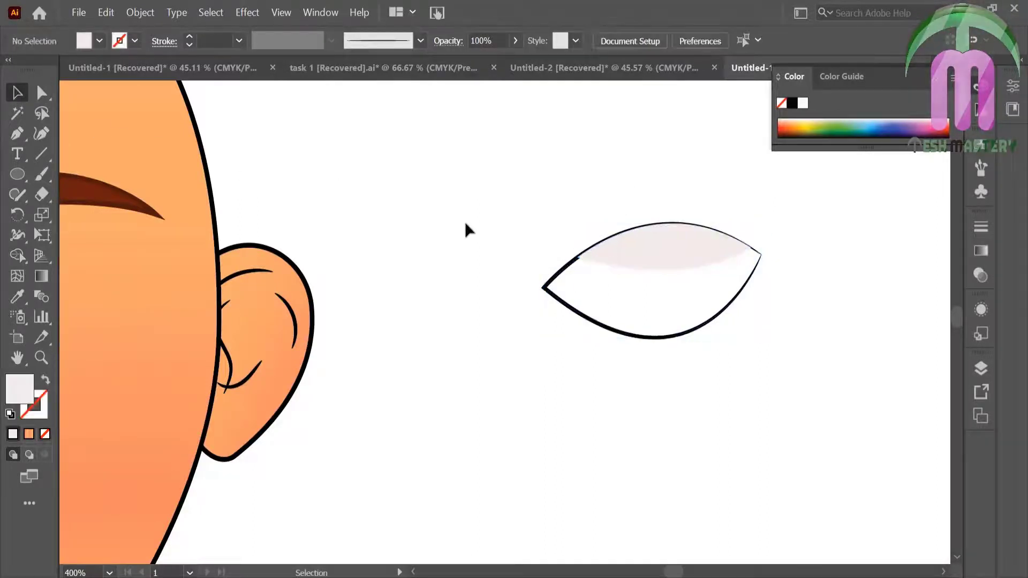
Set the pale shading band's opacity to 60%
click(641, 257)
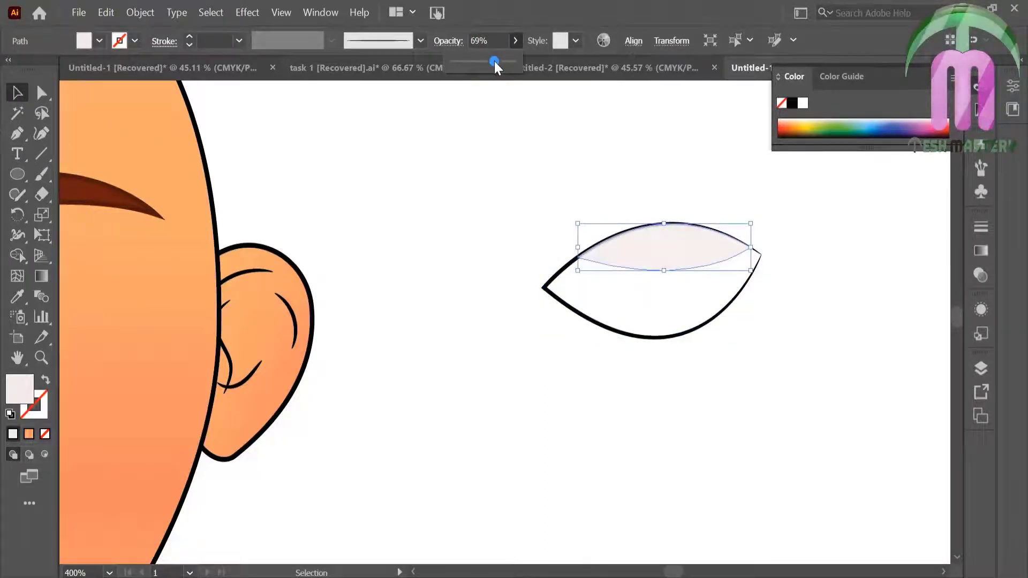
drag(494, 61, 490, 61)
click(487, 155)
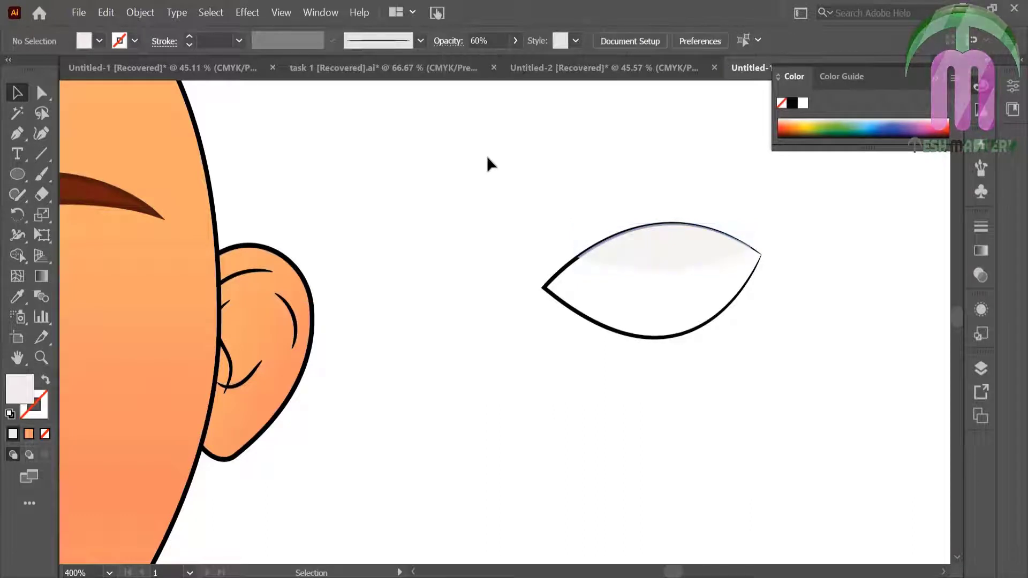
click(681, 248)
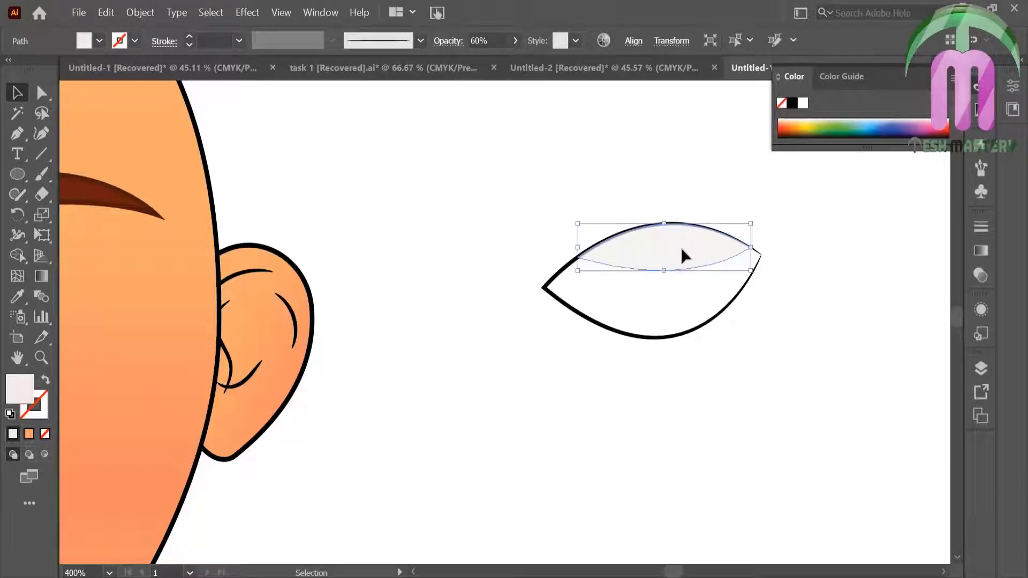
click(541, 199)
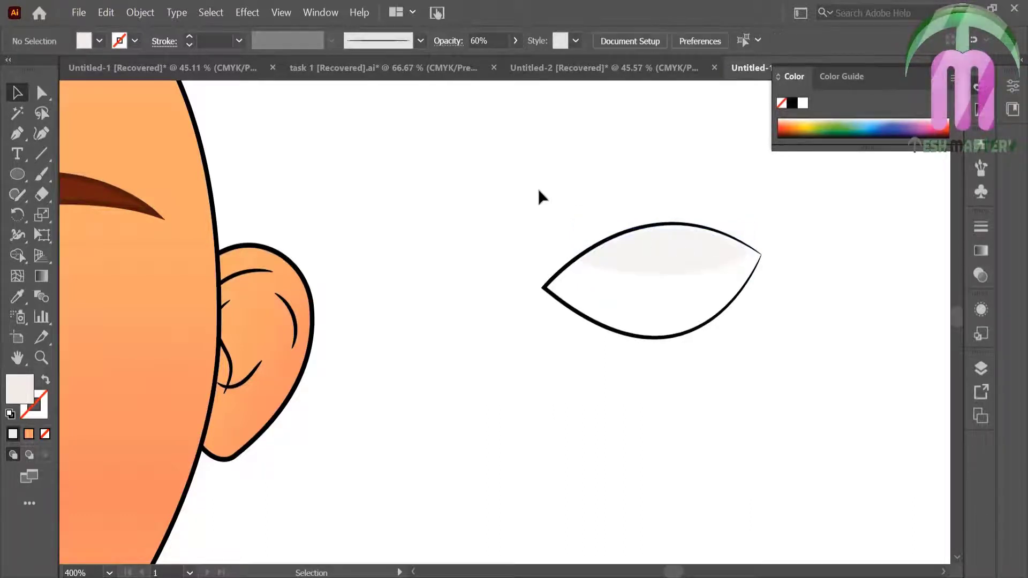
Draw an oval over the eye's left side filled grey 726A69
click(18, 173)
drag(583, 260, 645, 316)
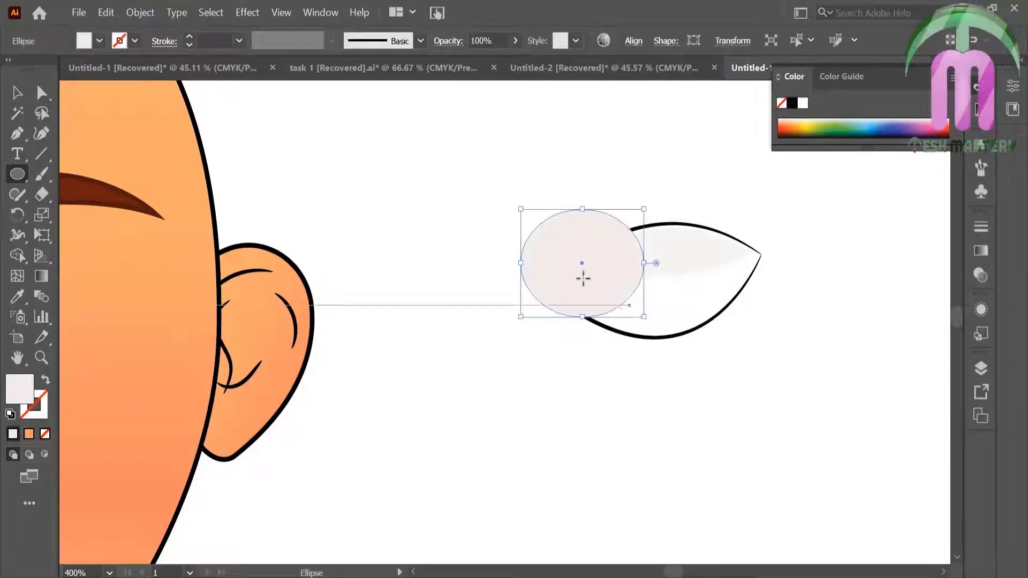
click(17, 92)
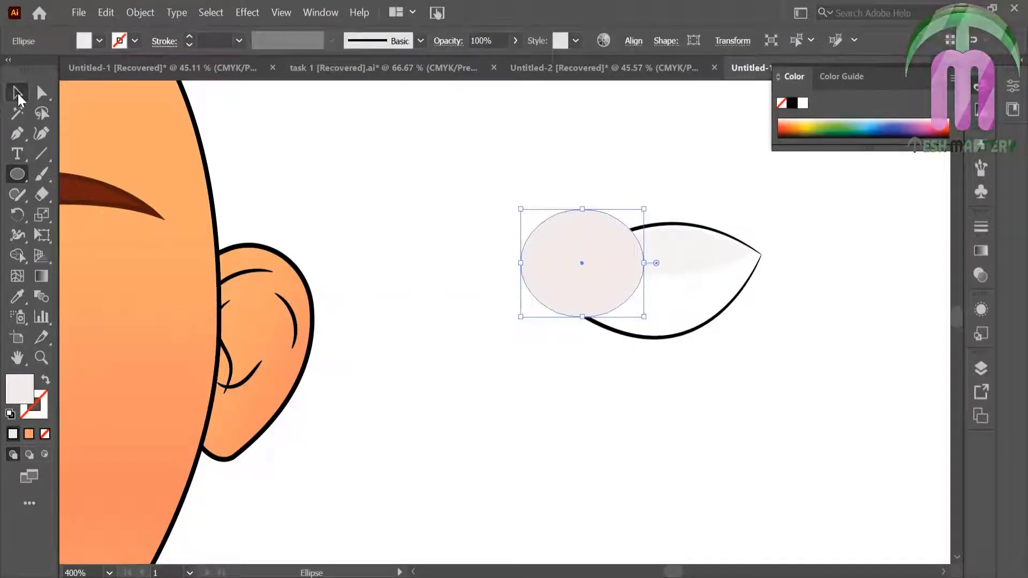
double_click(21, 390)
text(726A69)
click(666, 198)
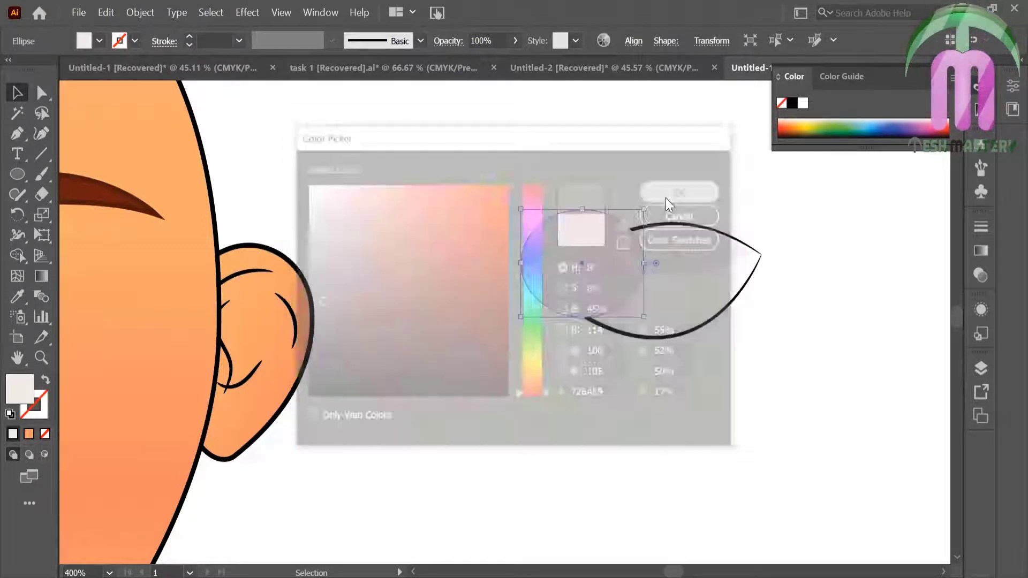
Change the oval's fill to a dark teal
double_click(21, 388)
click(536, 296)
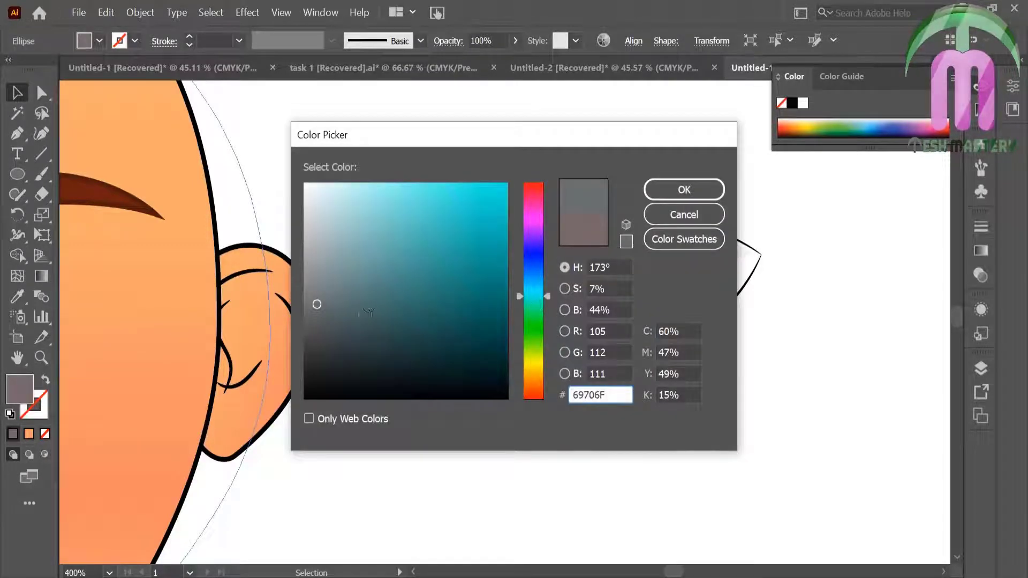
click(364, 315)
click(683, 189)
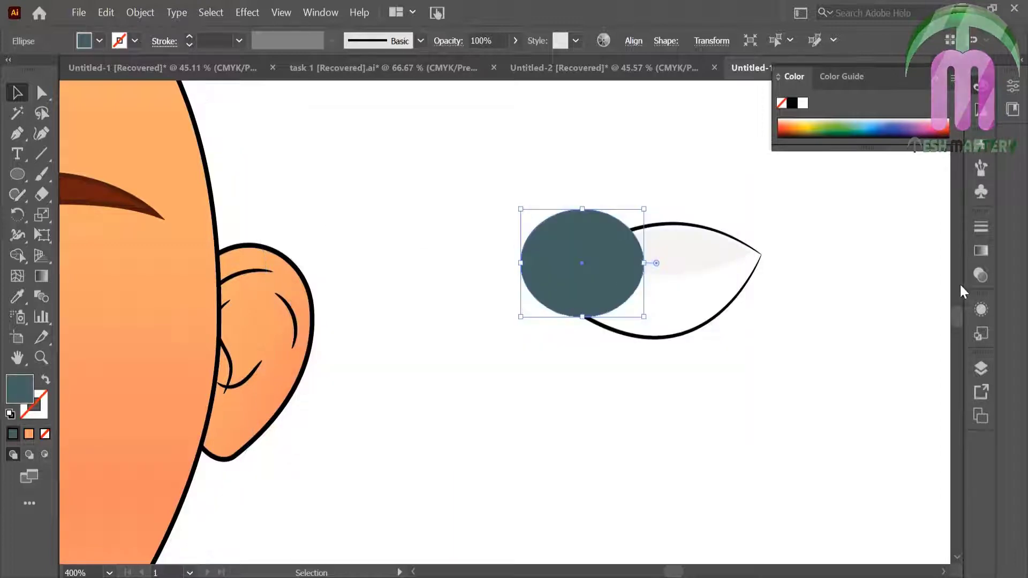
click(981, 250)
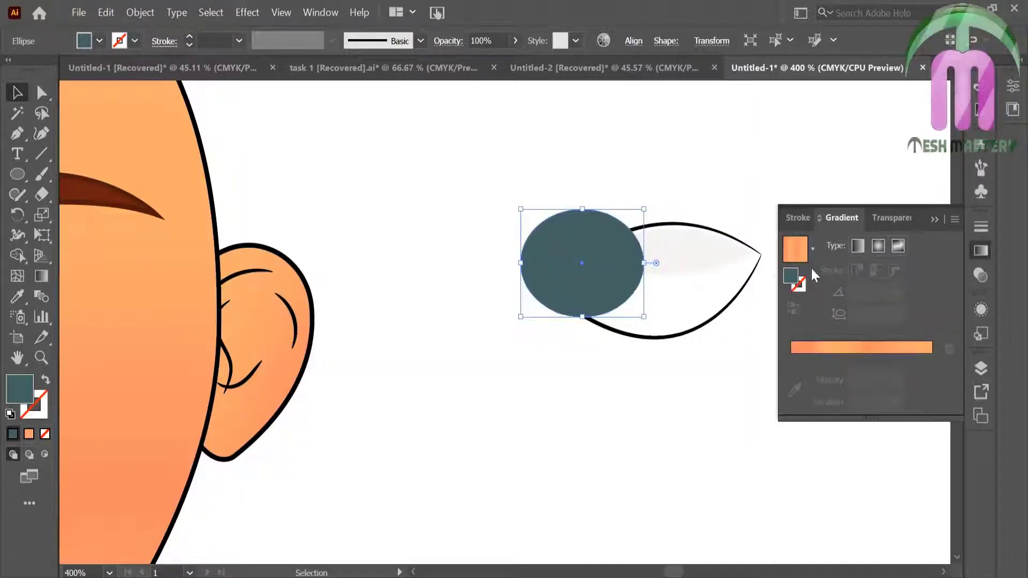
Apply a gradient to the iris, delete the orange stop and lighten the middle stop
click(883, 347)
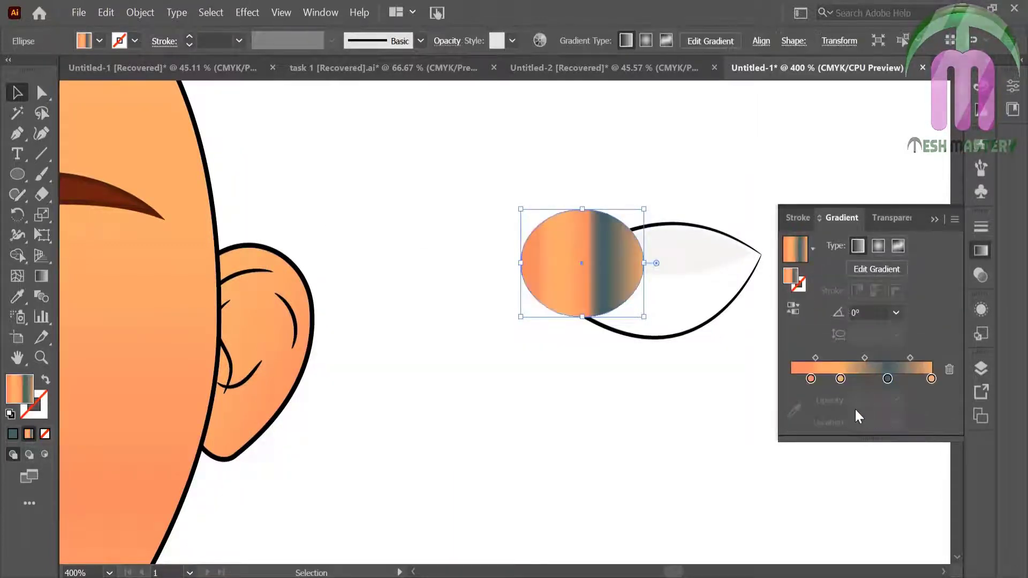
click(887, 379)
click(846, 379)
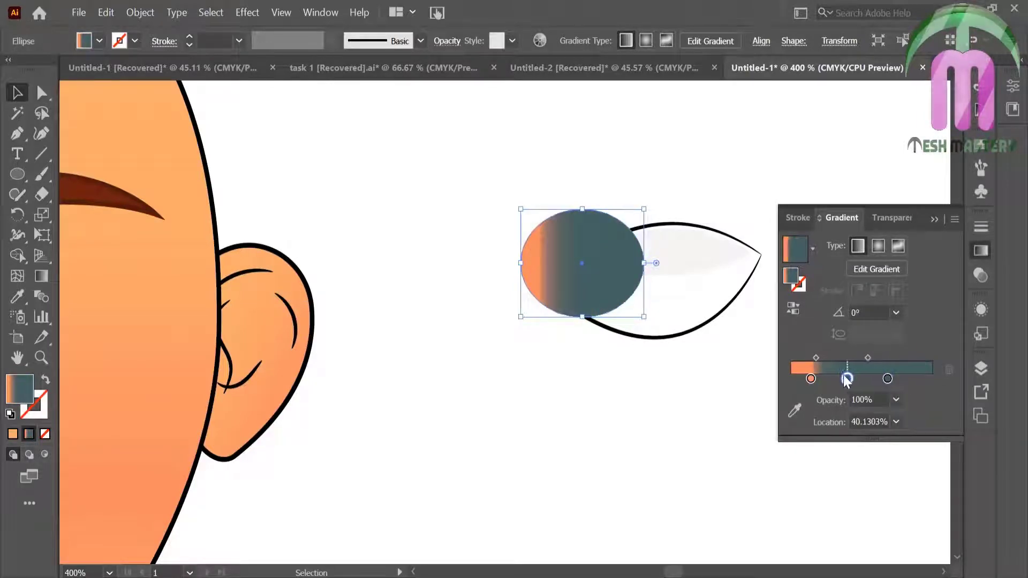
click(809, 378)
drag(809, 379, 814, 407)
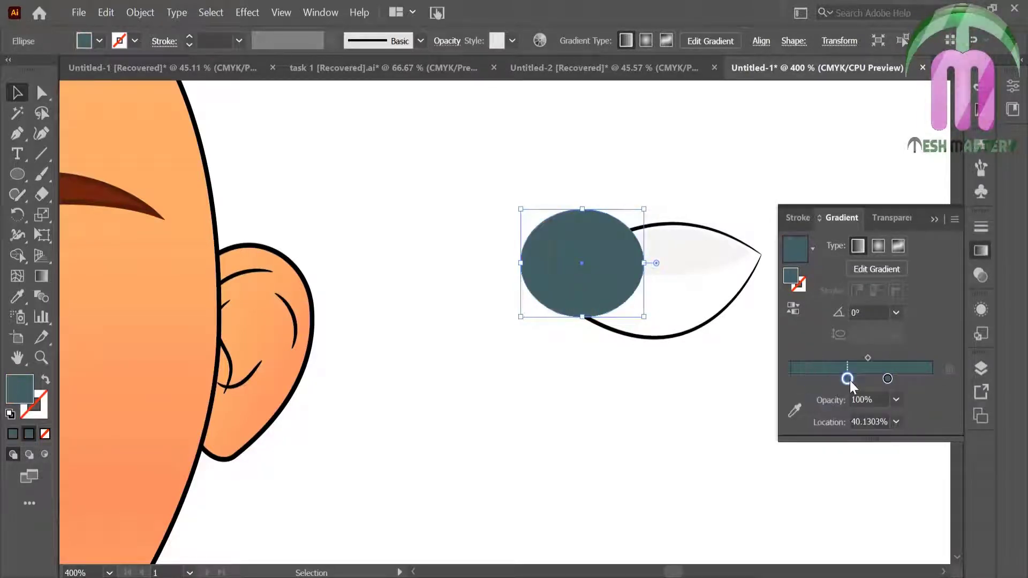
double_click(847, 379)
mouse_move(817, 265)
mouse_down()
mouse_move(802, 265)
mouse_move(859, 246)
mouse_up()
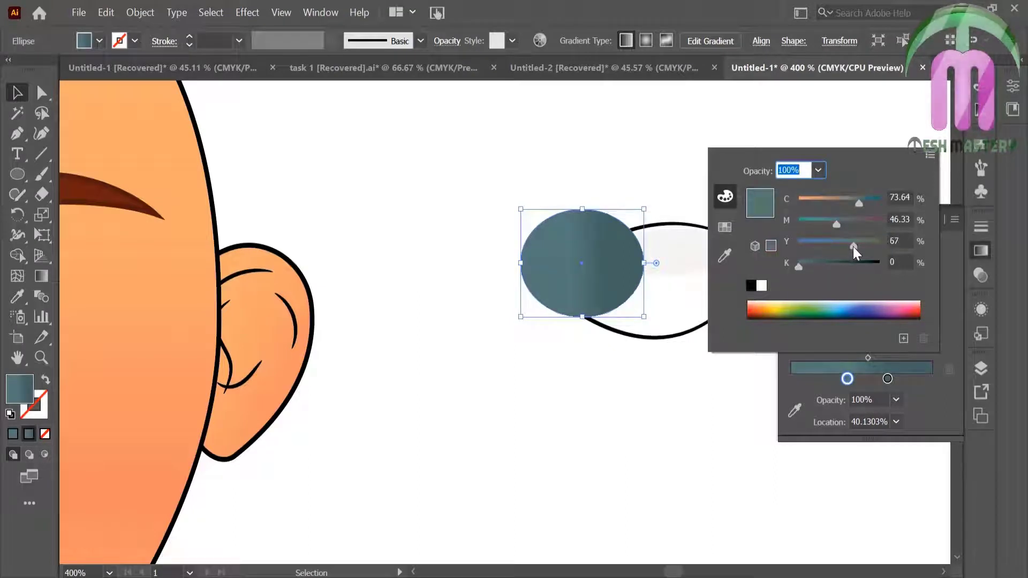
key(Escape)
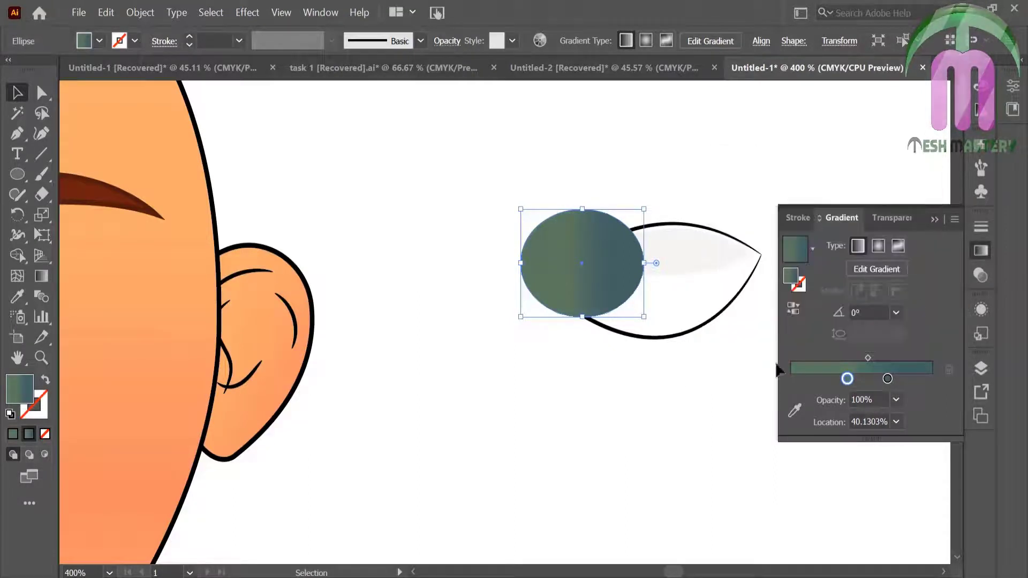
Make the iris gradient radial and reposition its end stops and midpoint
click(878, 246)
drag(887, 379, 931, 378)
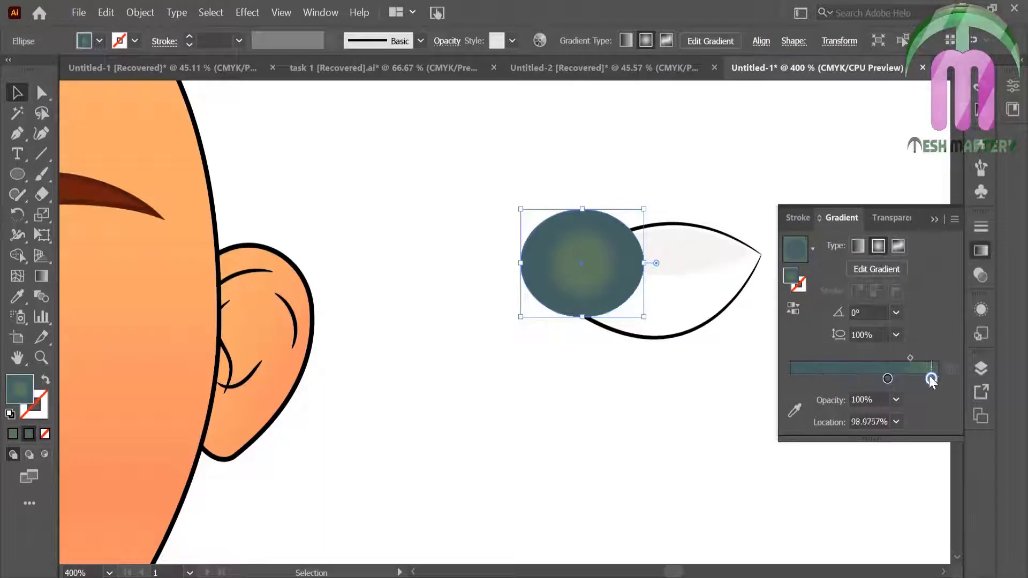
mouse_move(848, 378)
mouse_down()
mouse_move(864, 378)
mouse_move(791, 378)
mouse_up()
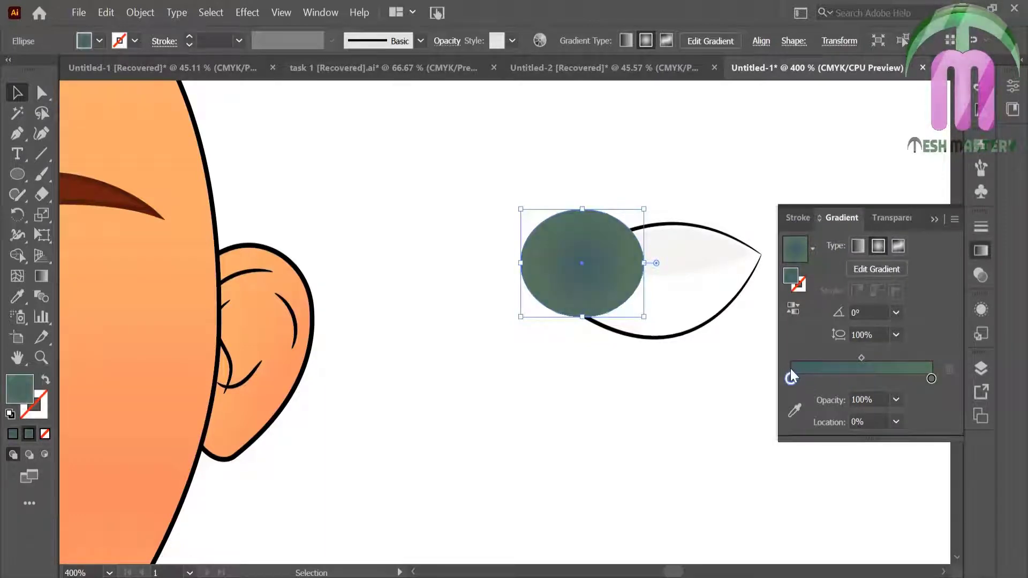
click(731, 393)
click(549, 306)
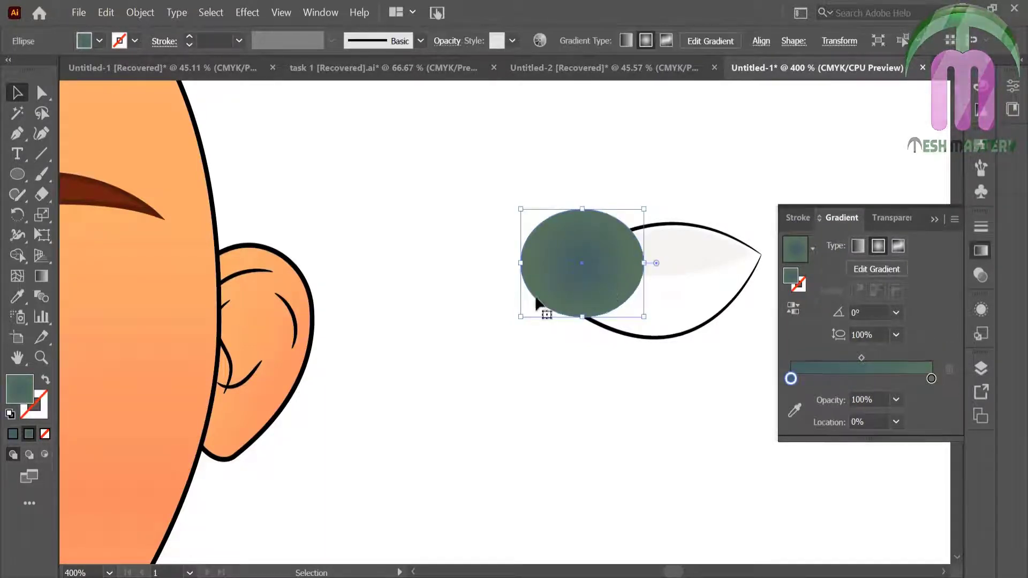
click(583, 266)
mouse_move(862, 358)
mouse_down()
mouse_move(830, 358)
mouse_move(866, 379)
mouse_up()
Add stops at about 32% and a fourth stop, spreading them into rings with an 87% midpoint
click(791, 379)
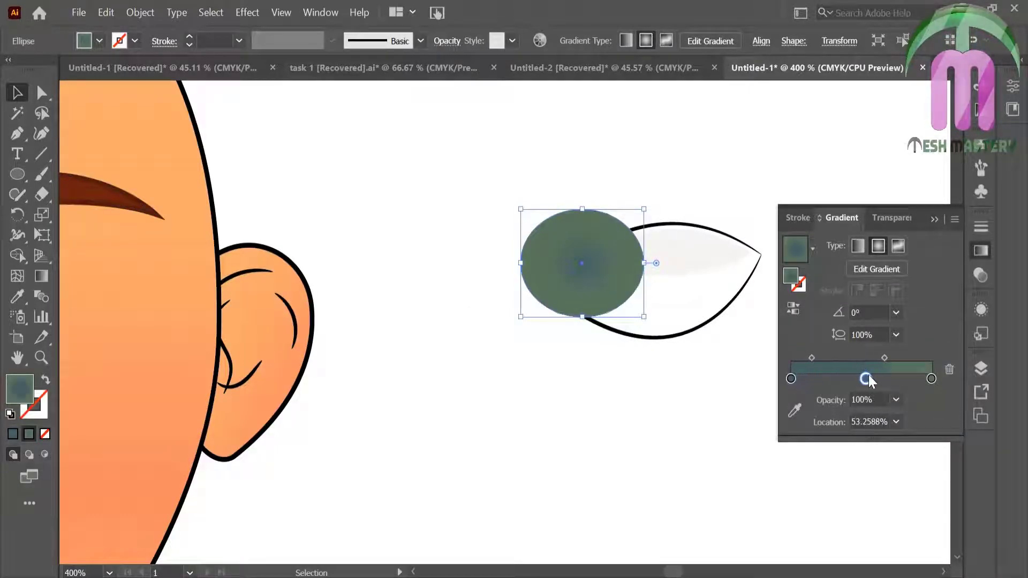
drag(932, 379, 932, 423)
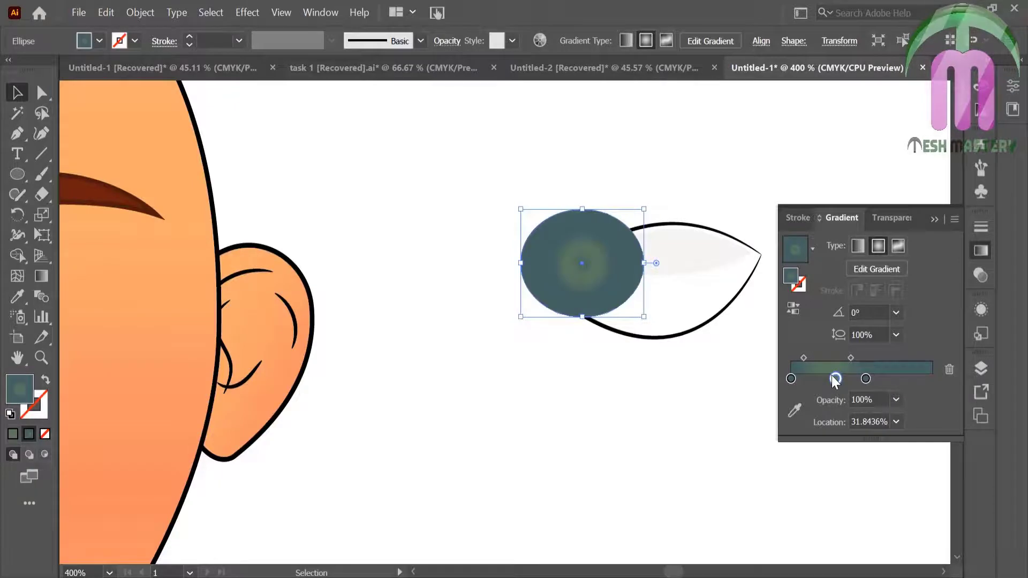
click(836, 379)
mouse_move(900, 378)
mouse_down()
mouse_move(886, 379)
mouse_move(932, 379)
mouse_up()
mouse_move(866, 379)
mouse_down()
mouse_move(893, 379)
mouse_move(866, 379)
mouse_up()
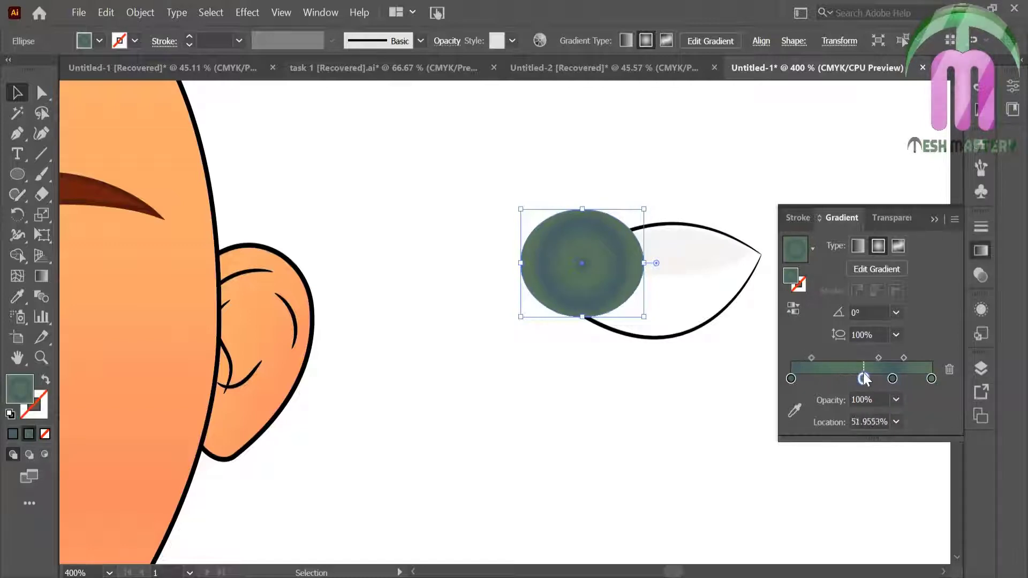
drag(813, 358, 857, 358)
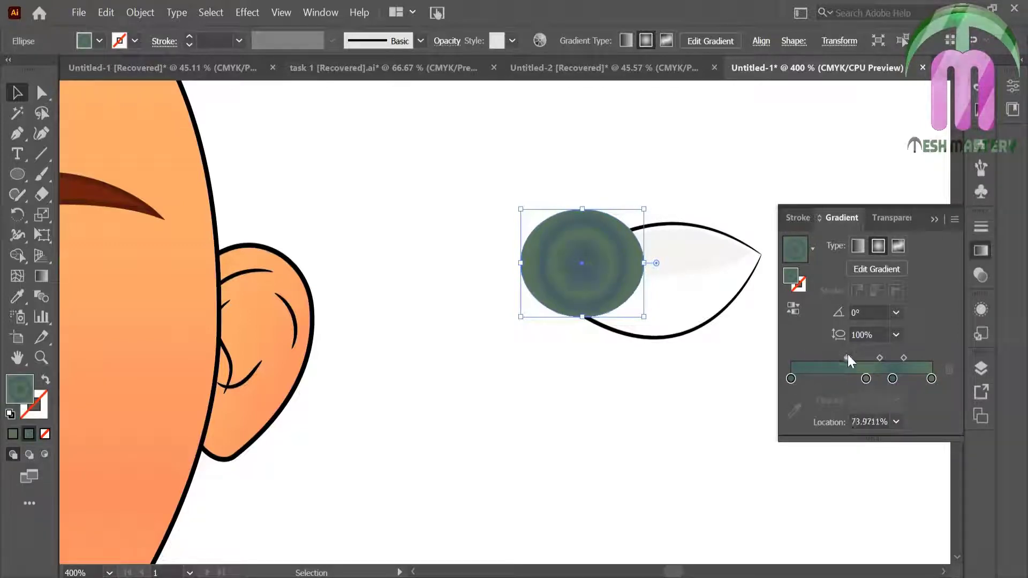
click(667, 400)
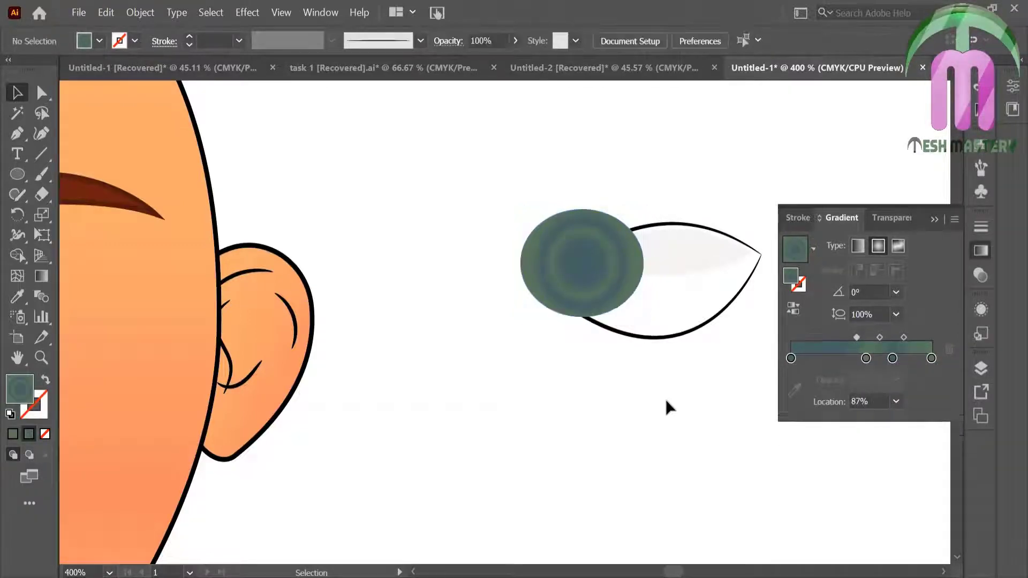
click(934, 219)
drag(614, 256, 593, 239)
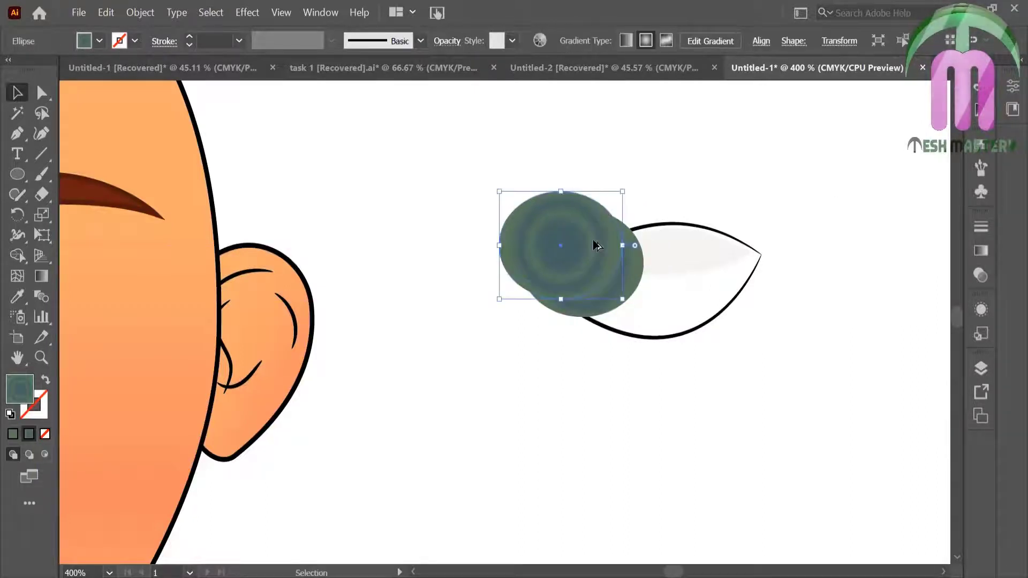
Turn a copy of the iris into a black pupil scaled down and centred in the iris
drag(499, 297, 531, 300)
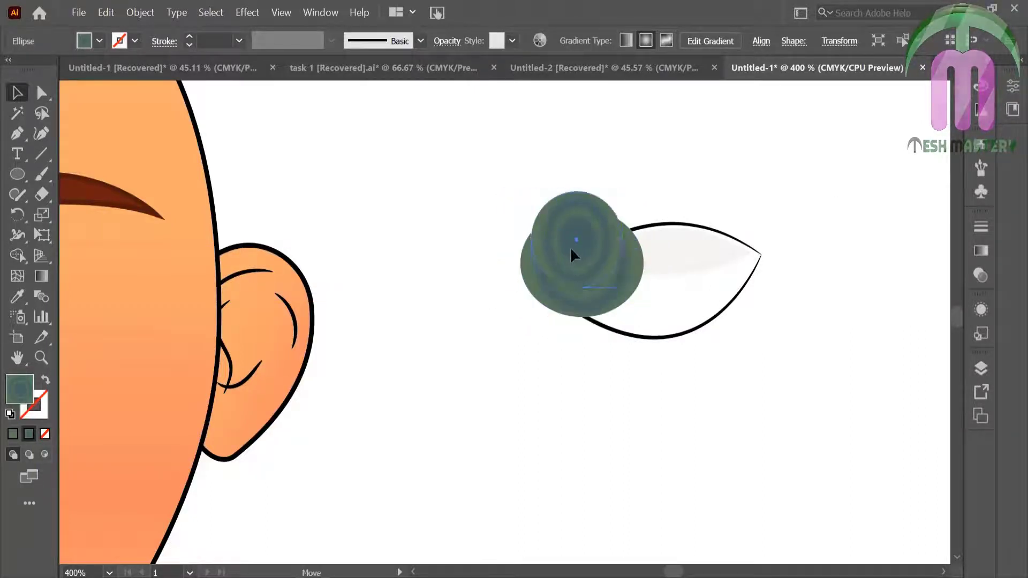
click(17, 301)
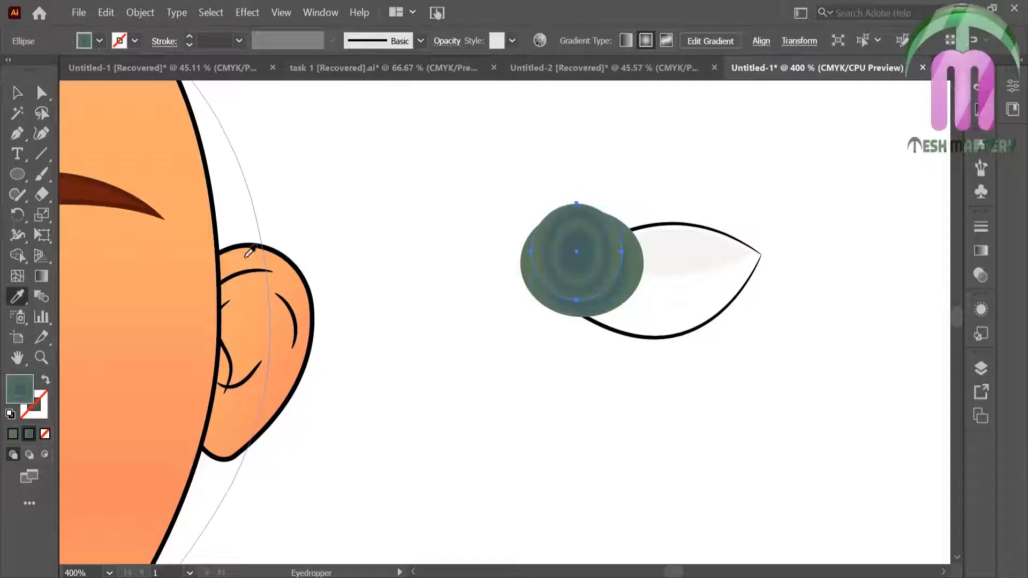
click(126, 356)
click(45, 434)
click(43, 380)
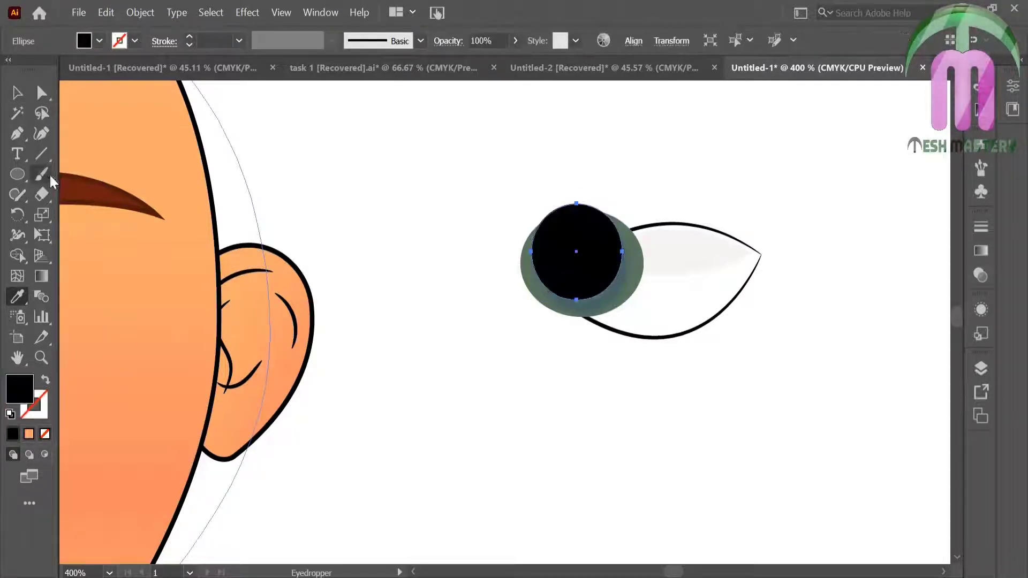
click(18, 93)
click(439, 149)
click(563, 263)
drag(530, 297, 557, 270)
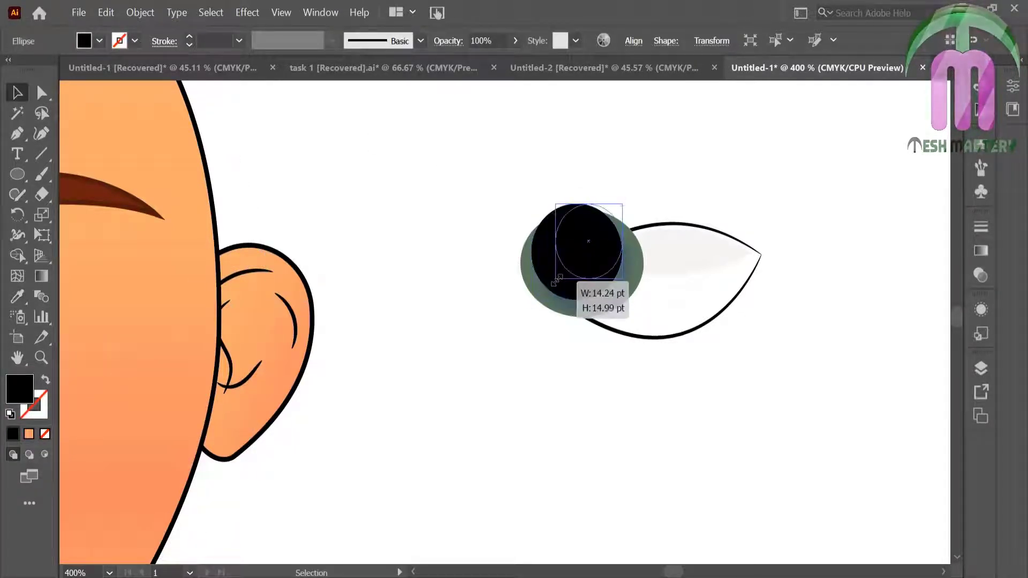
drag(589, 236, 589, 263)
Nudge the iris slightly left within the eye
drag(499, 208, 633, 314)
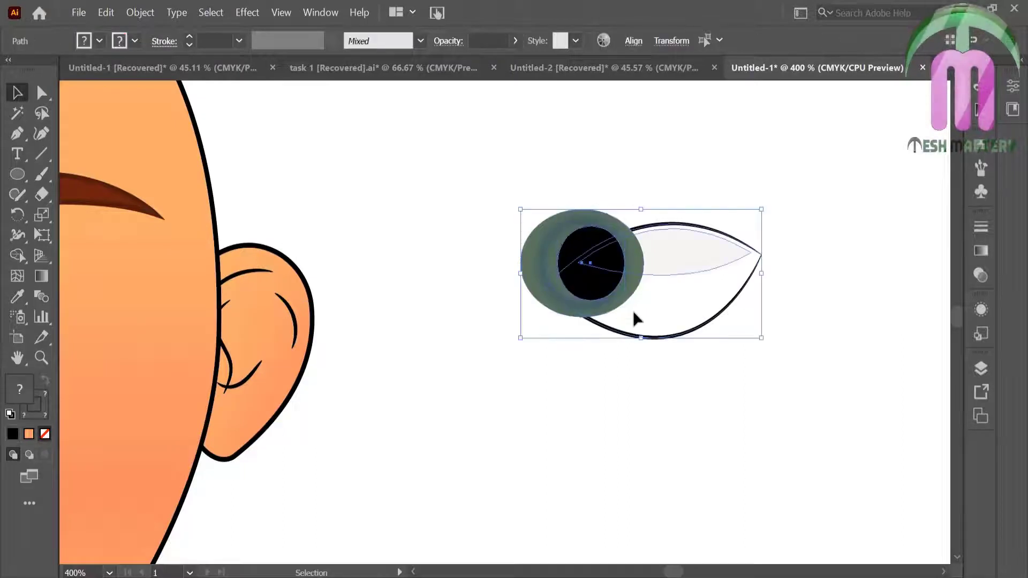
click(470, 219)
click(589, 244)
drag(591, 245, 587, 245)
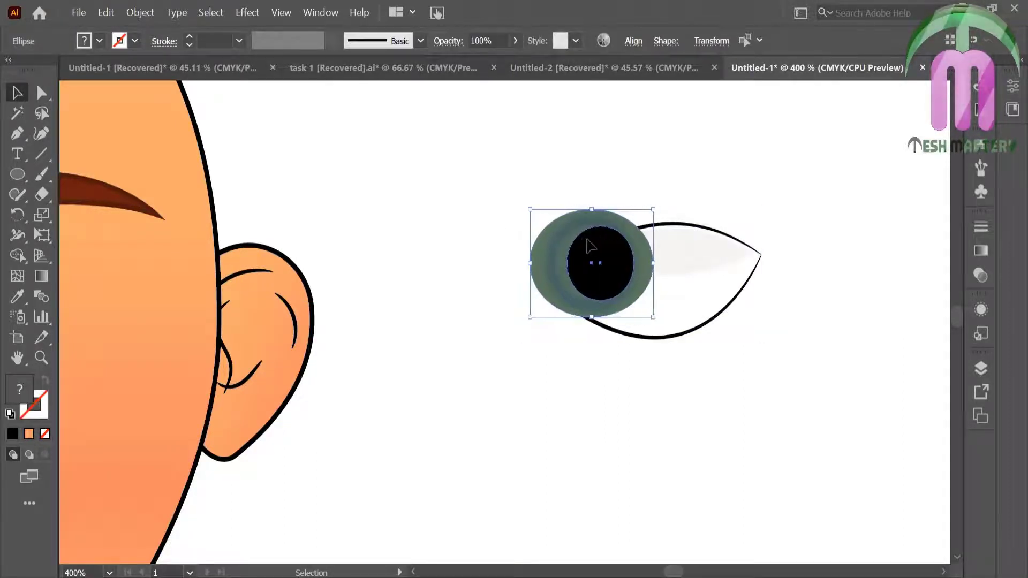
shift+click(612, 295)
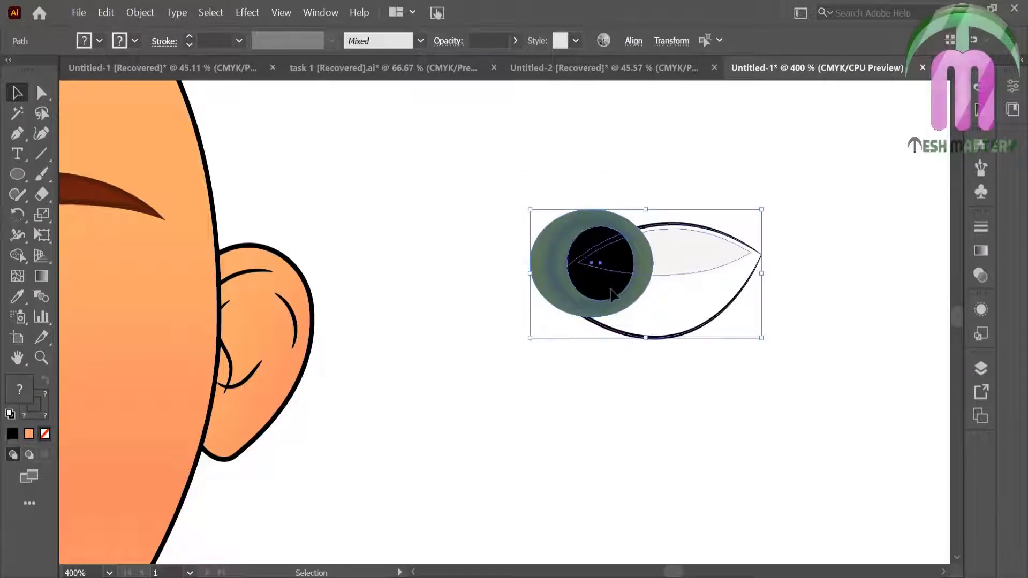
click(516, 213)
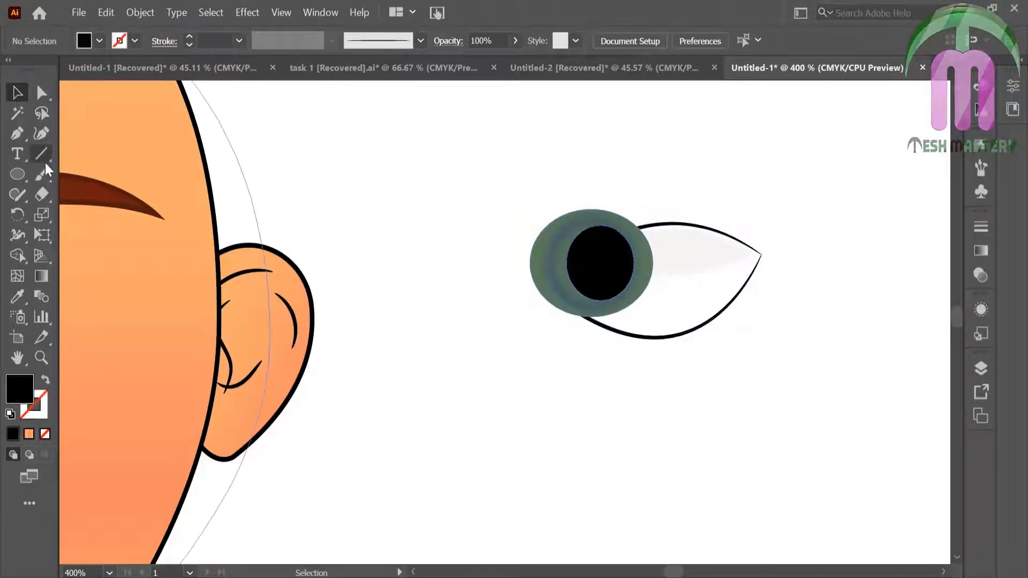
Draw two small white highlight circles on the pupil
click(17, 174)
drag(626, 277, 638, 288)
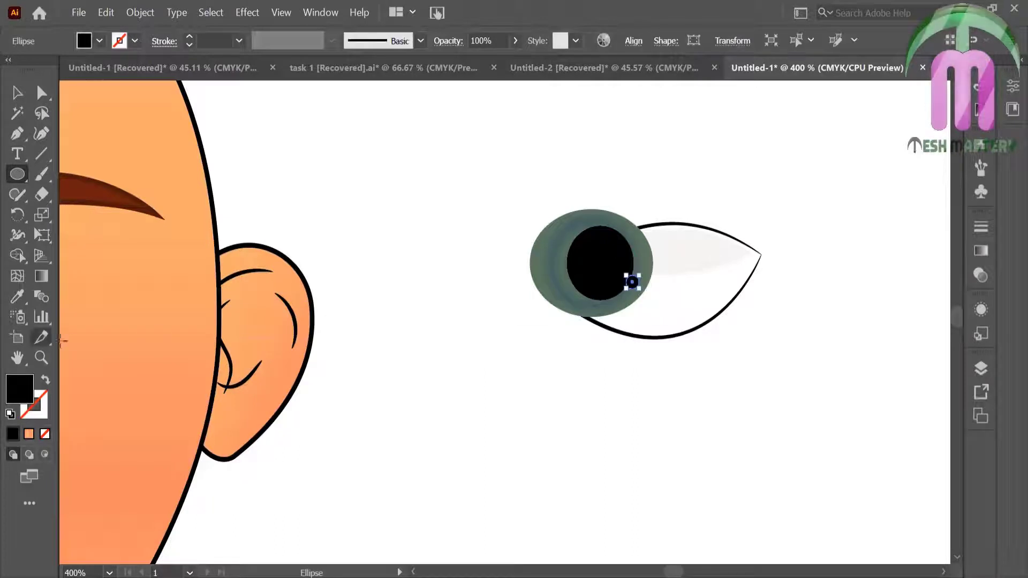
key(i)
click(604, 351)
click(45, 434)
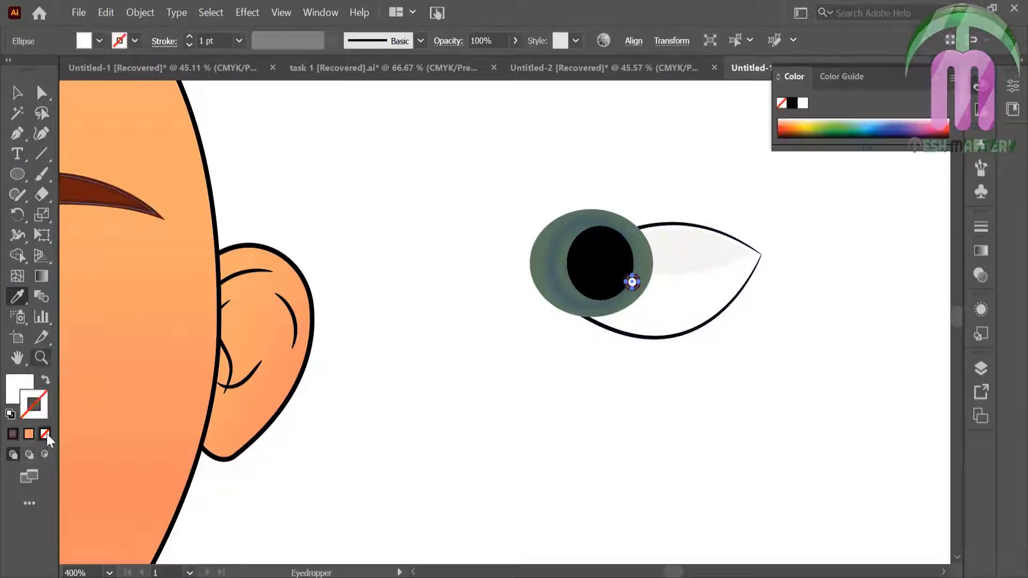
key(l)
drag(593, 232, 610, 248)
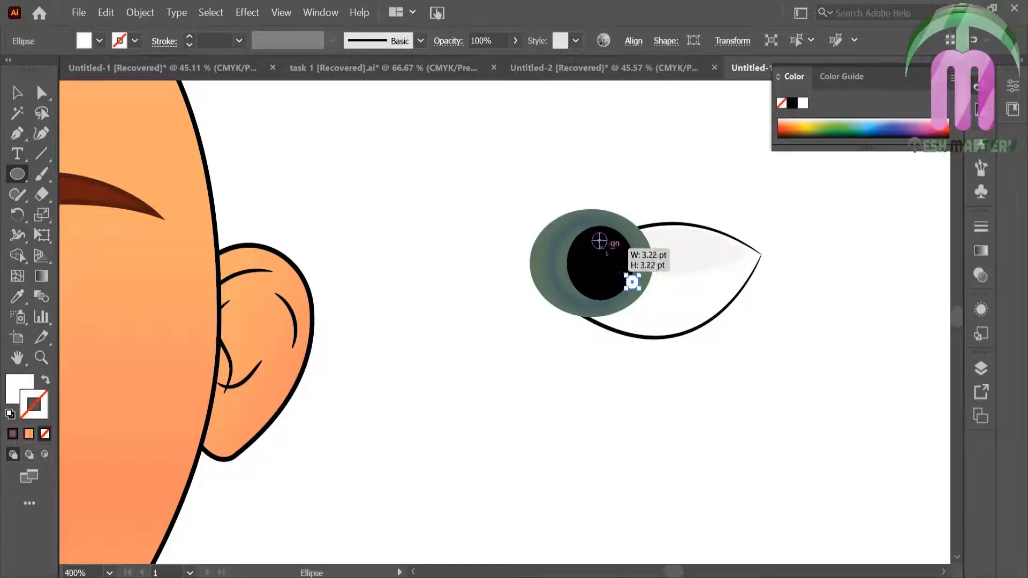
click(17, 92)
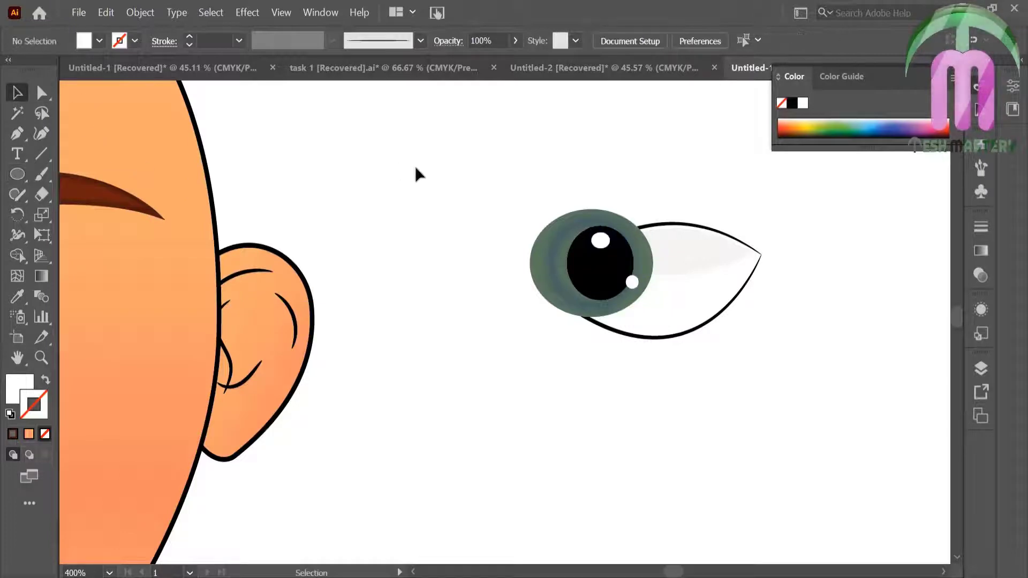
Stretch the iris taller and trim its parts outside the eye outline with Shape Builder
drag(416, 166, 712, 370)
click(429, 270)
click(611, 316)
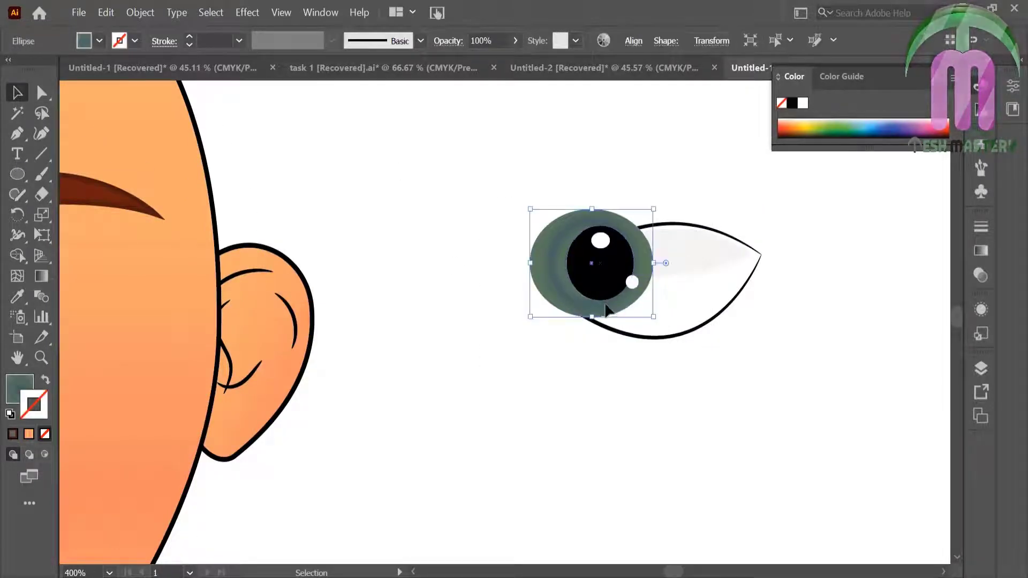
drag(611, 316, 601, 330)
click(514, 235)
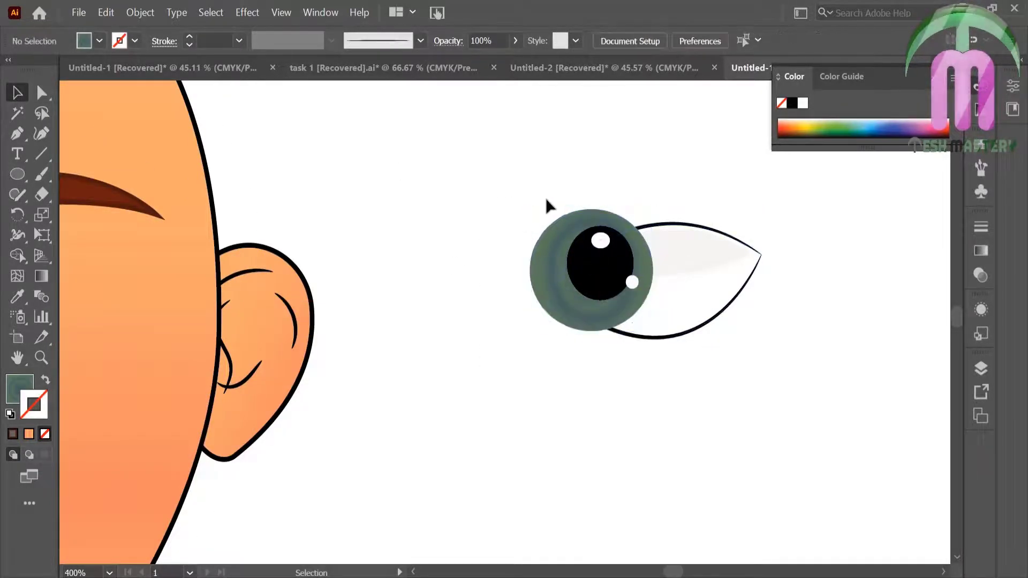
drag(547, 200, 750, 348)
click(17, 255)
mouse_move(597, 340)
mouse_down()
mouse_move(567, 329)
mouse_move(542, 271)
mouse_move(600, 227)
mouse_up()
click(16, 94)
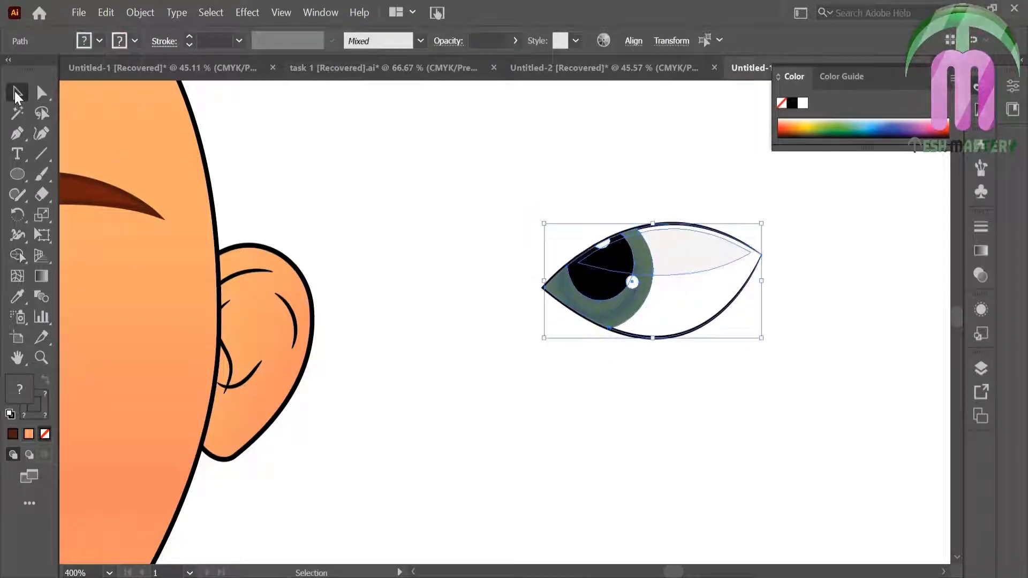
click(366, 198)
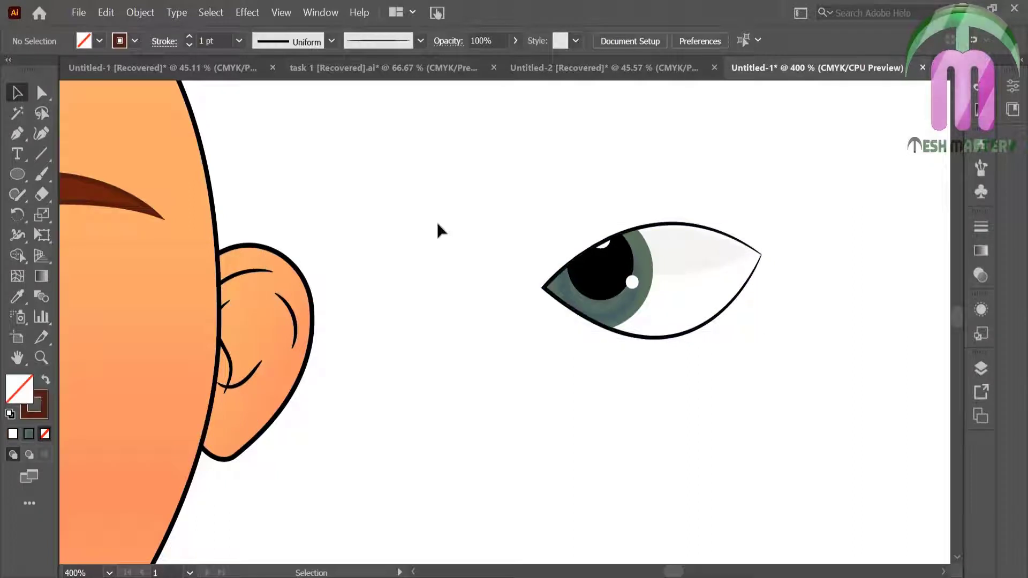
key(ctrl+0)
Zoom in on the eye and draw a winged eyelid path along its upper edge
click(42, 357)
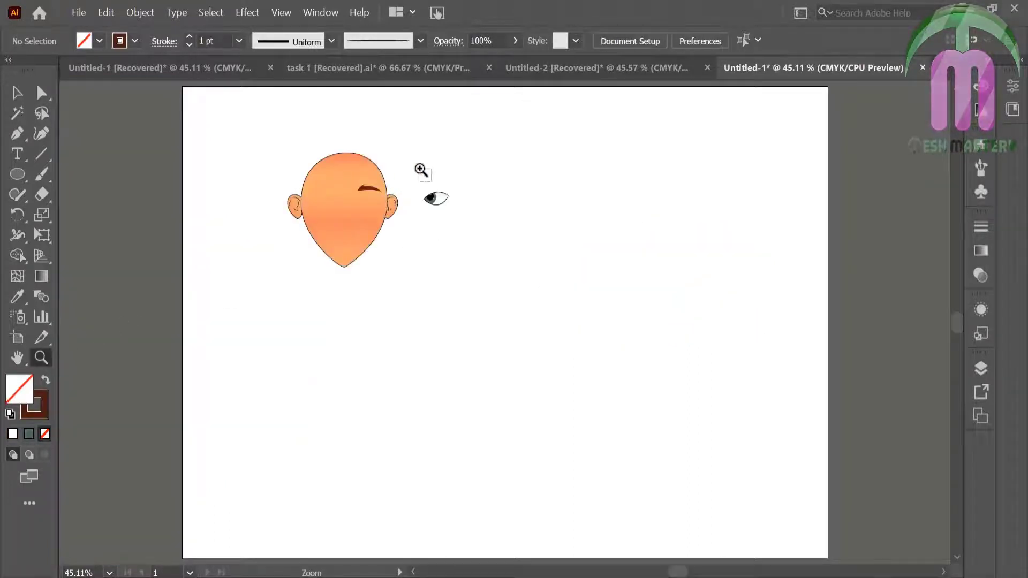
drag(420, 167, 563, 329)
click(18, 135)
click(302, 294)
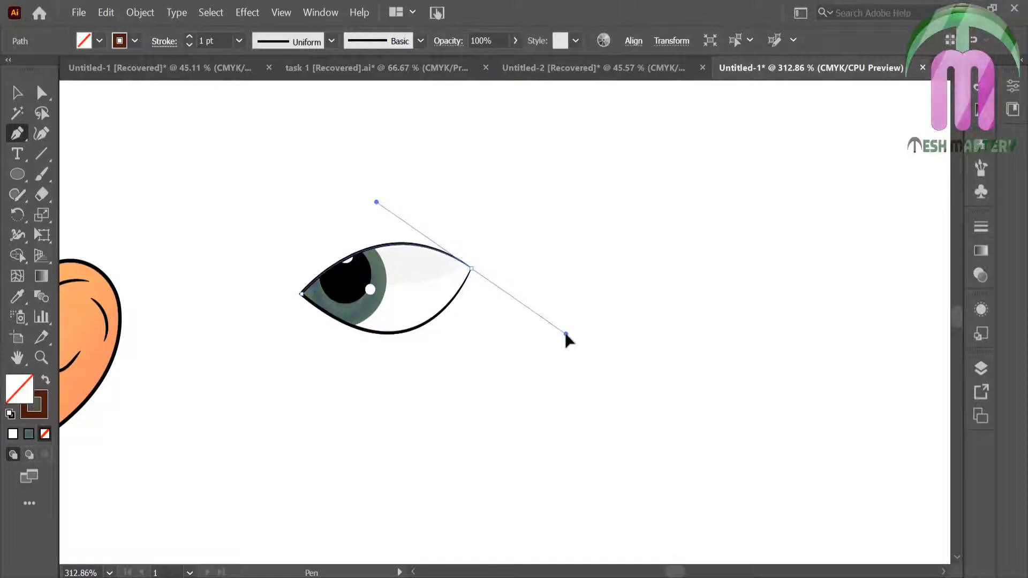
click(471, 268)
drag(527, 244, 553, 231)
click(527, 246)
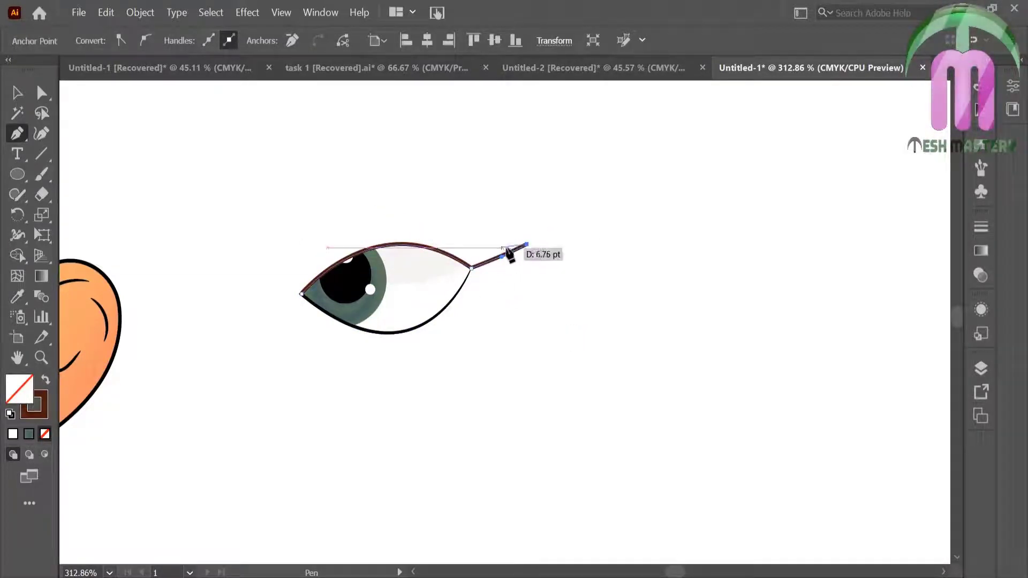
drag(458, 239, 439, 227)
click(458, 238)
mouse_move(302, 294)
mouse_down()
mouse_move(275, 374)
mouse_move(255, 384)
mouse_up()
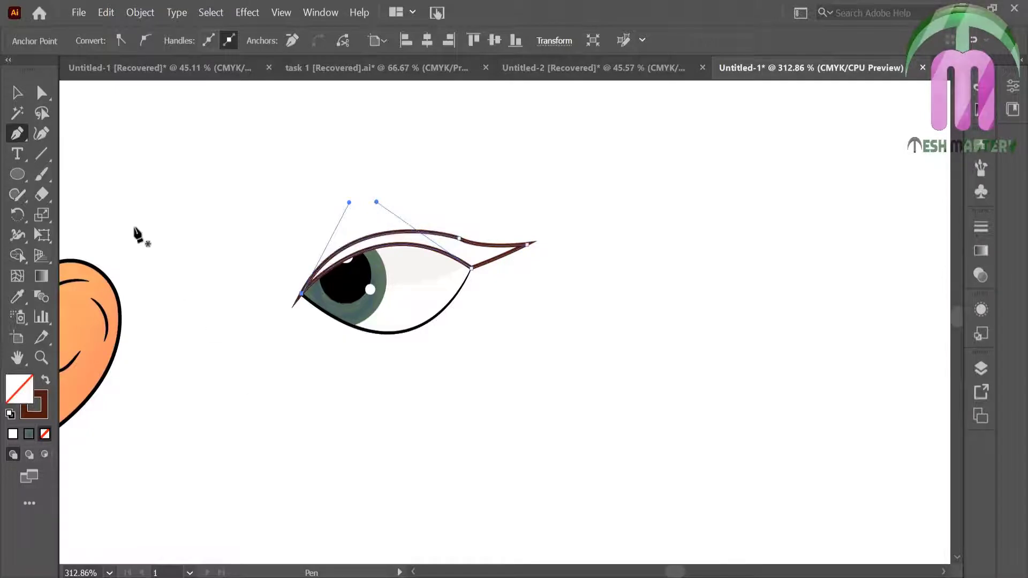
Give the eyelid a black fill with no stroke, then deselect it
click(17, 296)
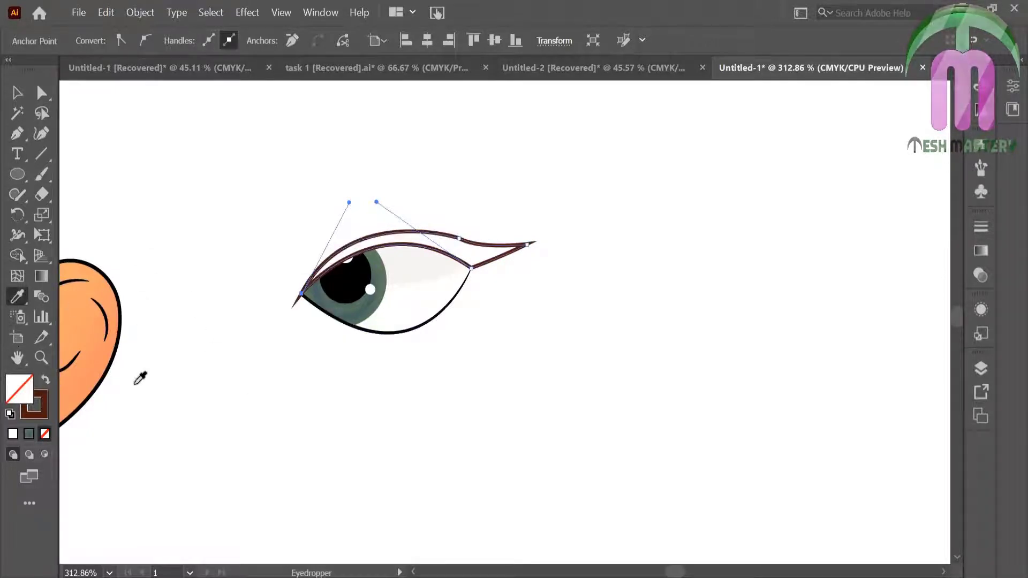
click(99, 361)
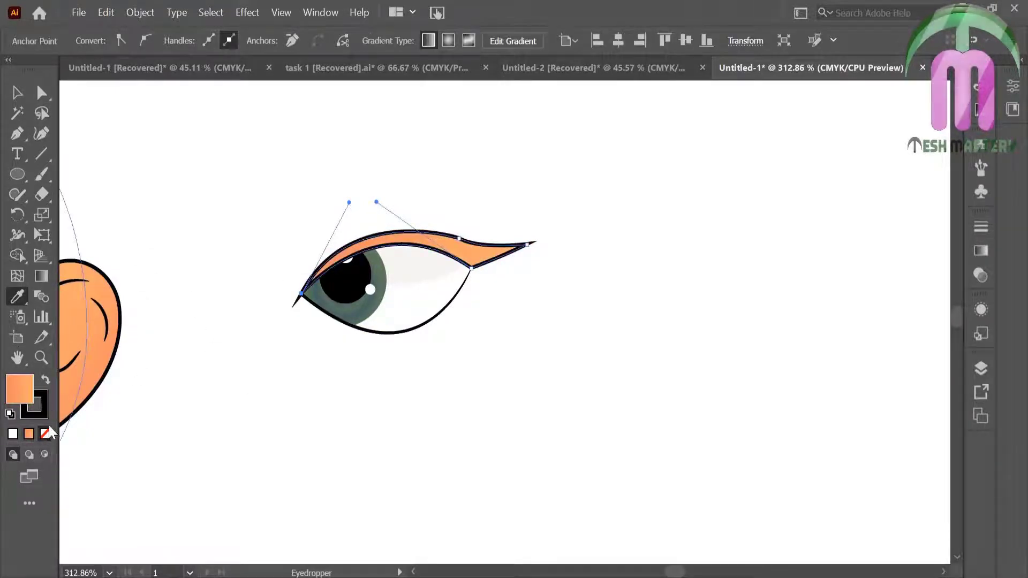
click(46, 433)
click(46, 380)
click(18, 93)
click(151, 157)
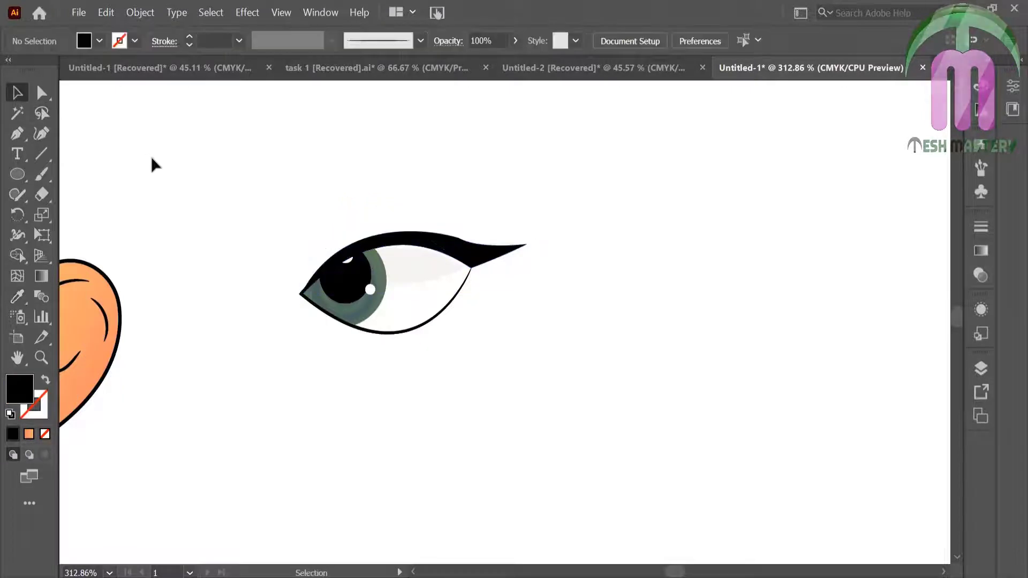
Paint curved upper lashes and short lower lashes with the Paintbrush
click(42, 173)
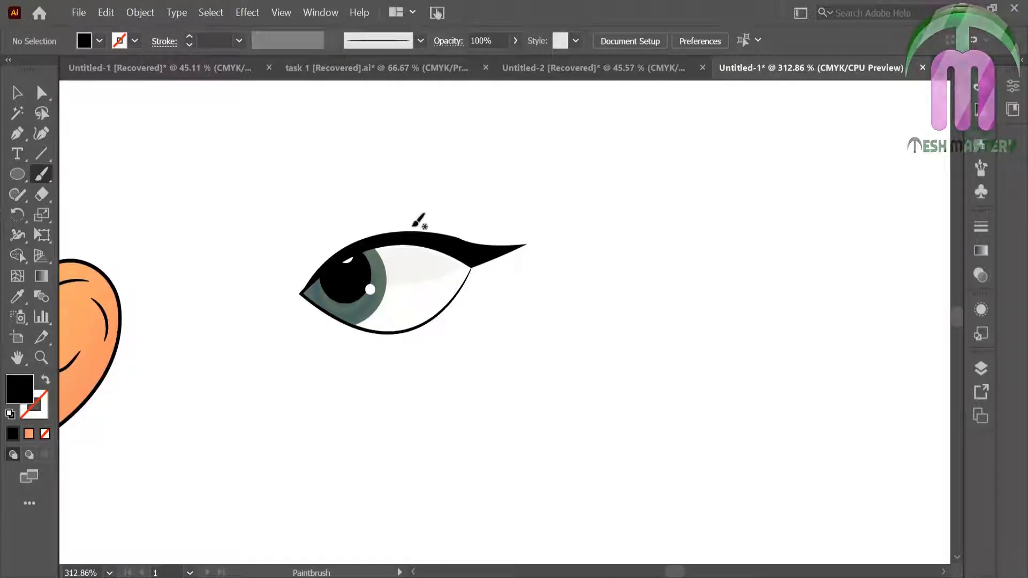
drag(400, 232, 421, 213)
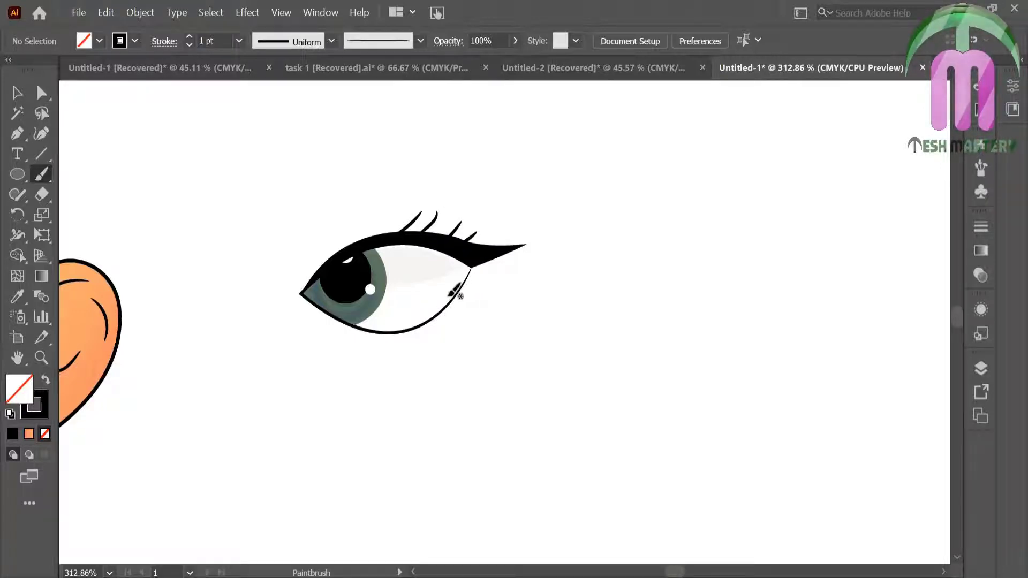
drag(454, 303, 434, 316)
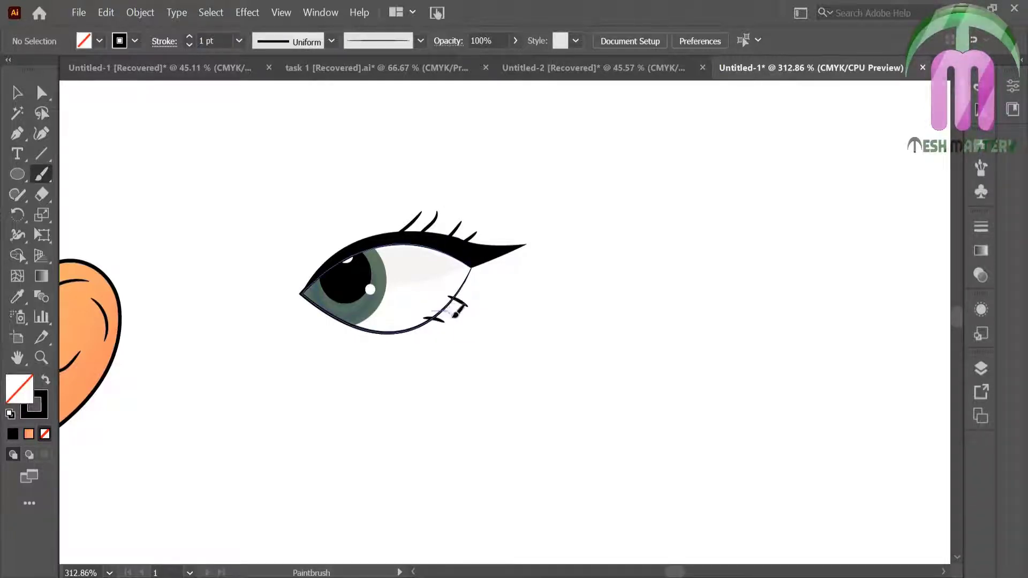
click(18, 94)
click(493, 318)
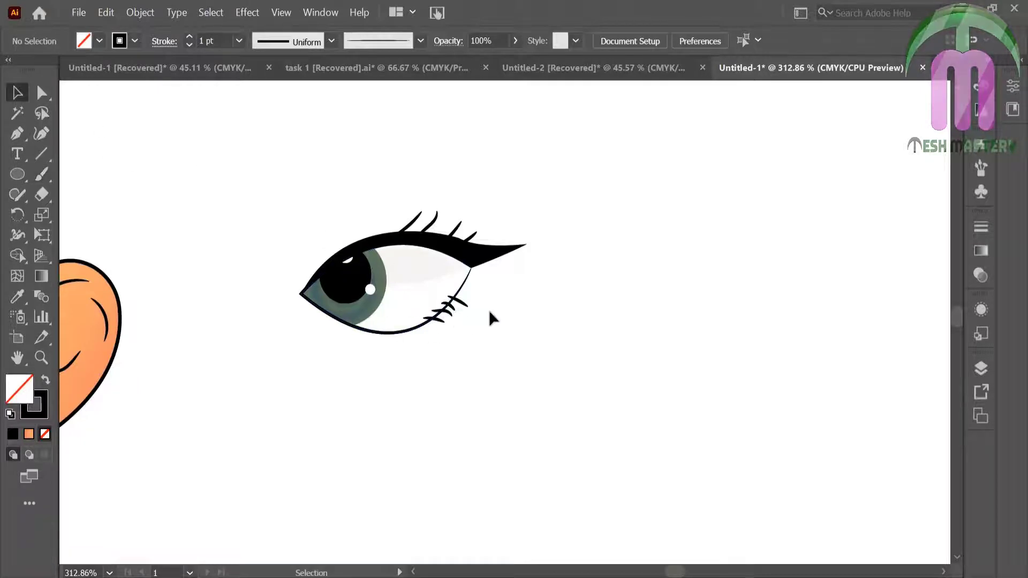
Send the lower lashes to the back, then select the whole eye and zoom out
drag(491, 314, 442, 329)
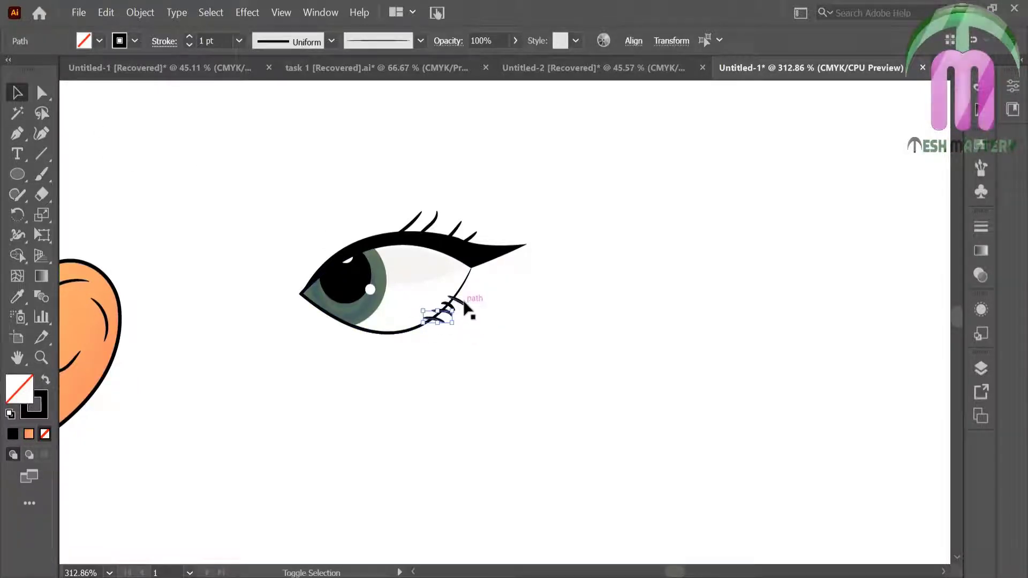
right_click(453, 308)
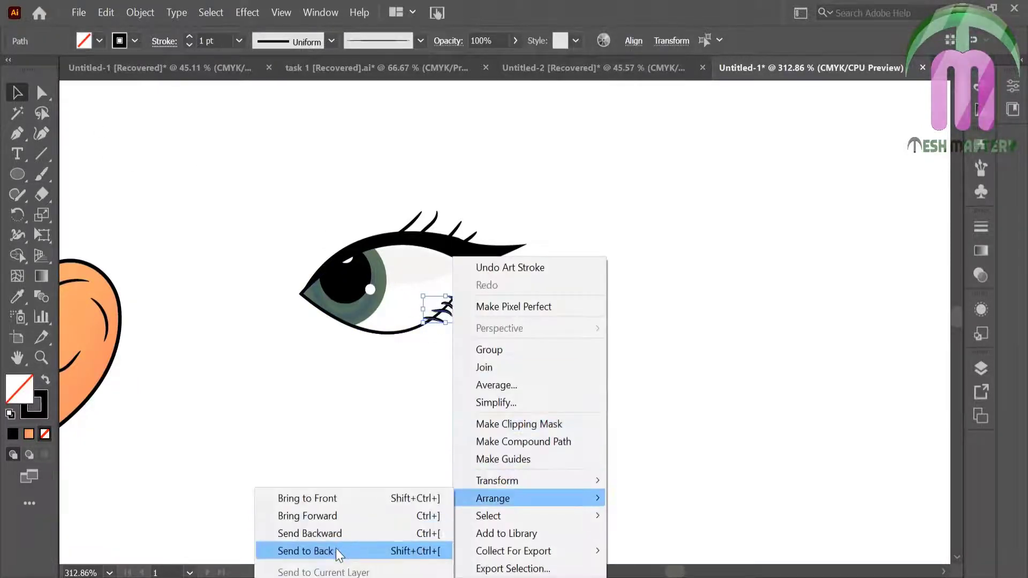
click(334, 550)
click(359, 469)
drag(276, 200, 552, 395)
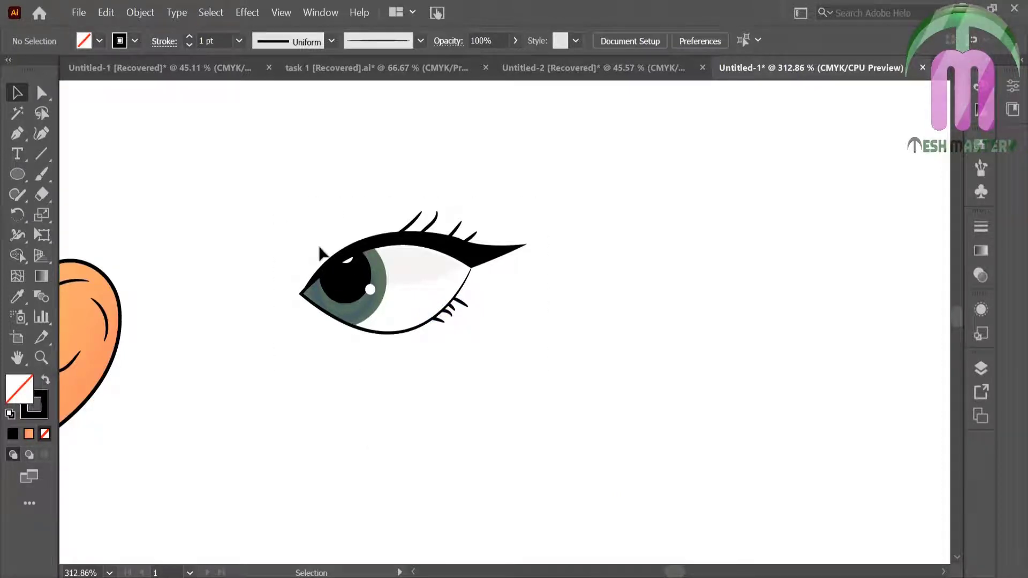
key(ctrl+0)
Move the eye onto the face beside the eyebrow and nudge it into place
drag(429, 161, 474, 253)
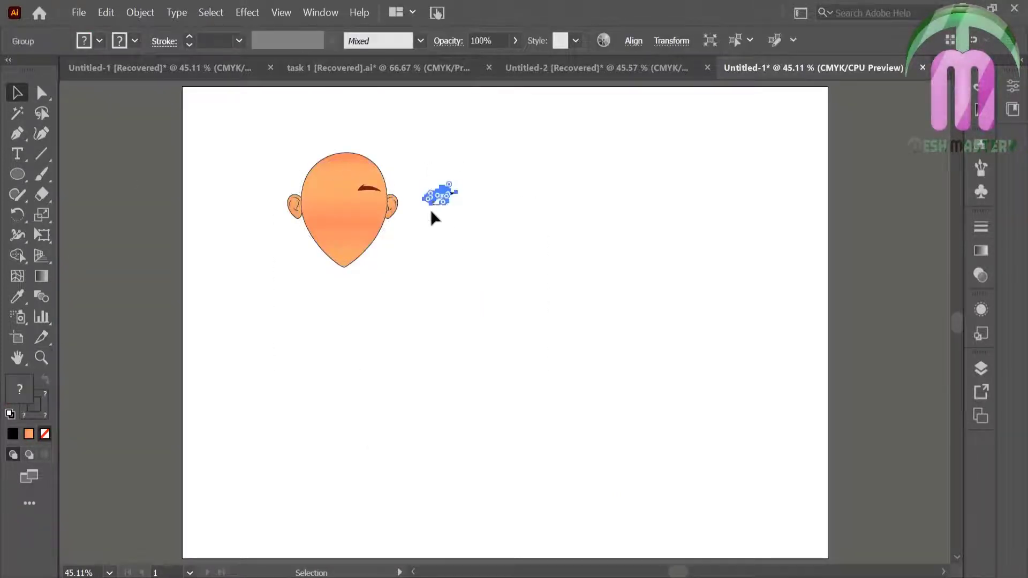
drag(439, 197, 372, 203)
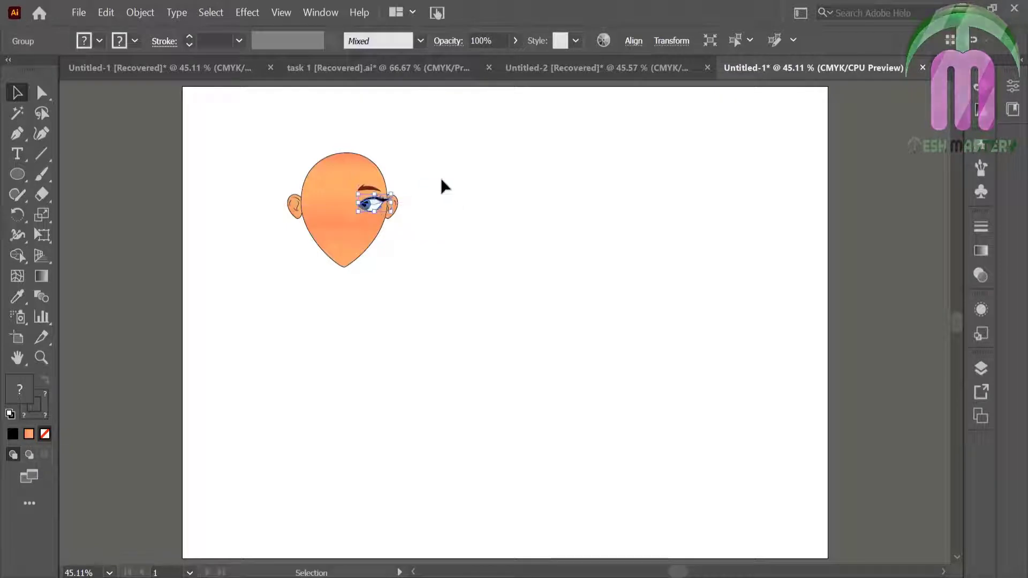
click(441, 184)
key(z)
click(583, 300)
click(482, 284)
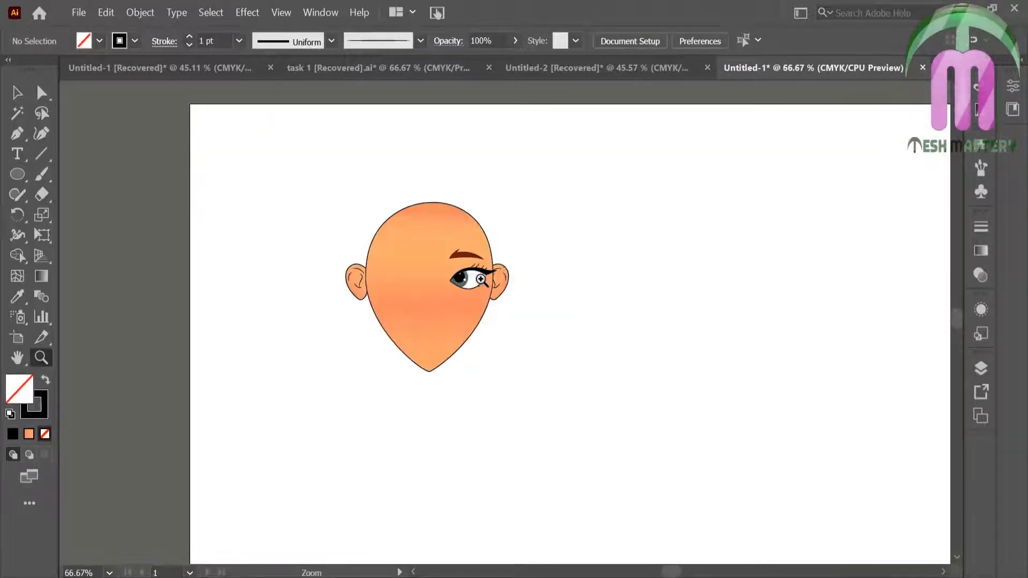
click(487, 344)
key(v)
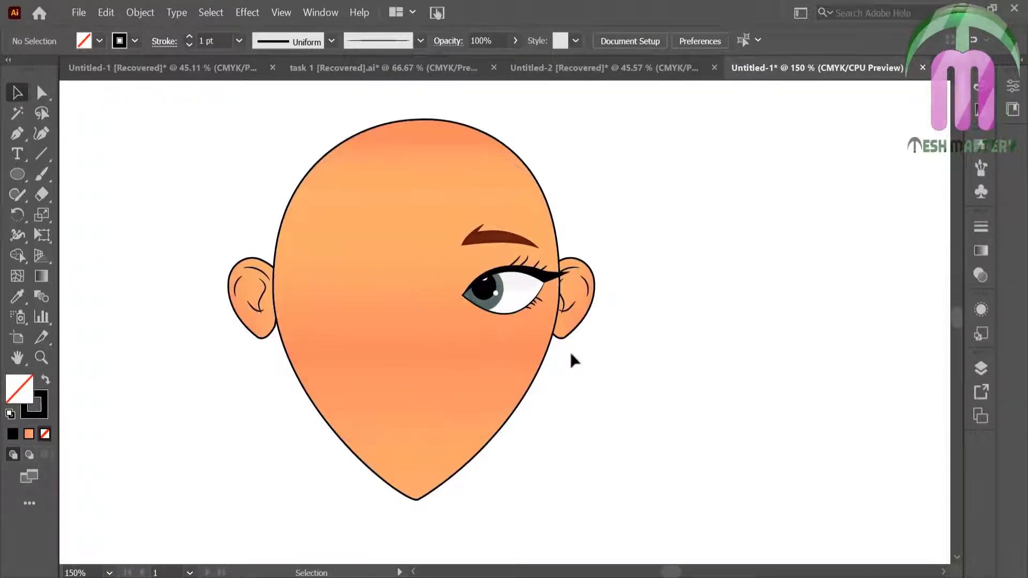
click(513, 295)
drag(523, 297, 520, 299)
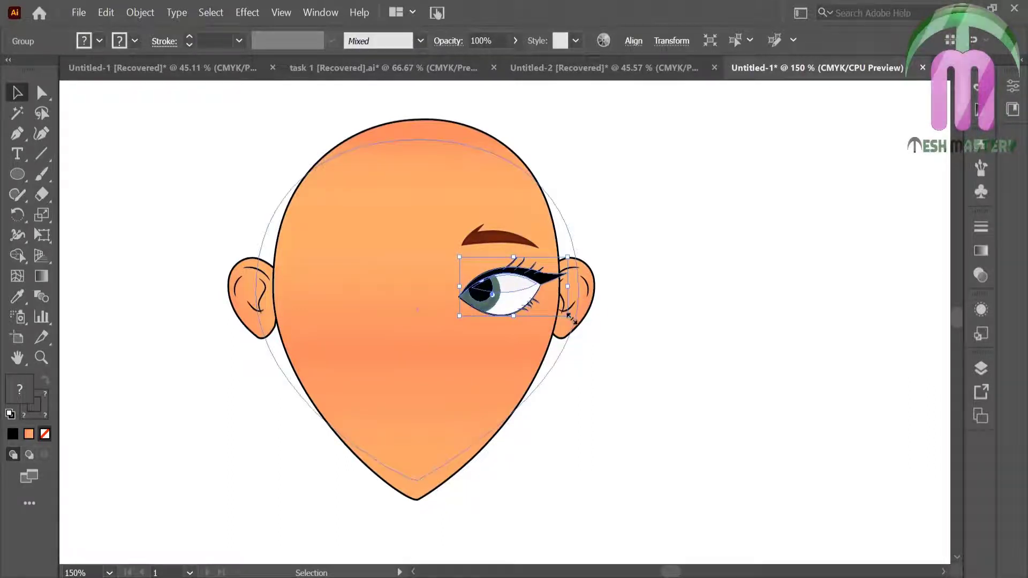
click(670, 243)
Reflect a vertical copy of eye and eyebrow onto the left side, and Alt-drag a spare eye
click(512, 247)
shift+click(507, 300)
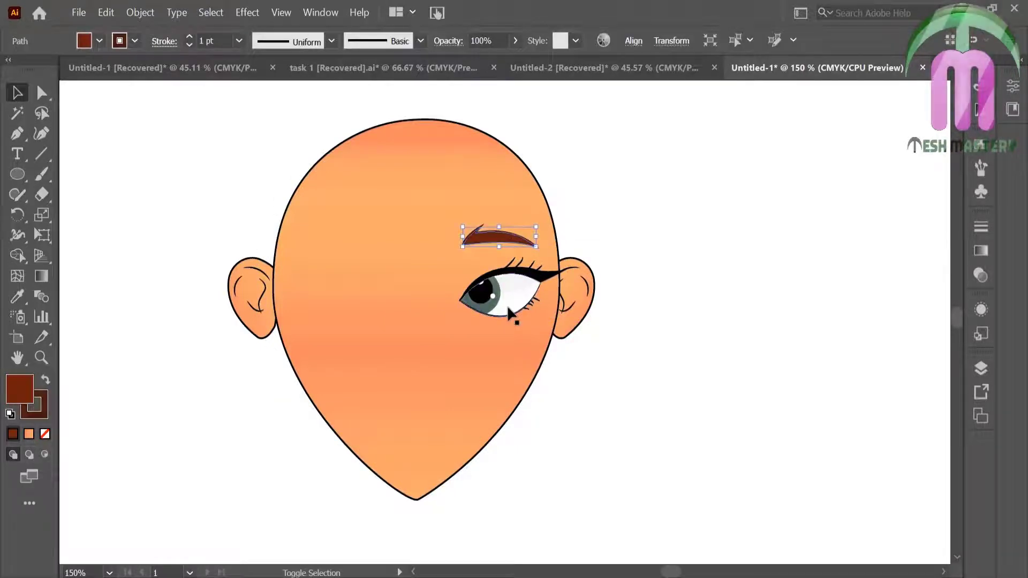
right_click(507, 306)
click(337, 519)
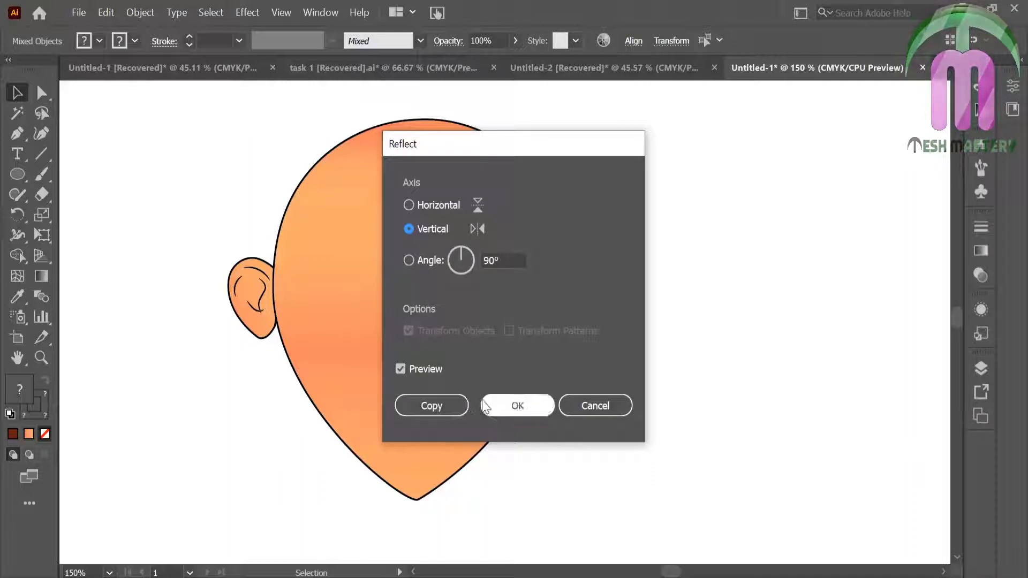
click(486, 405)
key(shift+Left)
key(shift+Left)
key(shift+Left)
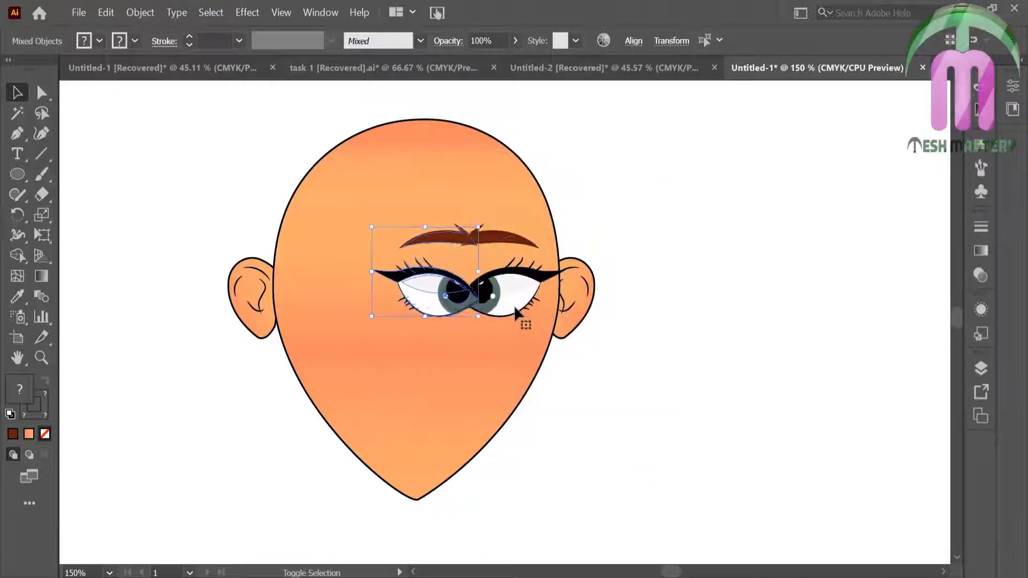
key(shift+Left)
key(shift+Left)
key(shift+Left)
key(shift+Left)
key(shift+Left)
key(shift+Left)
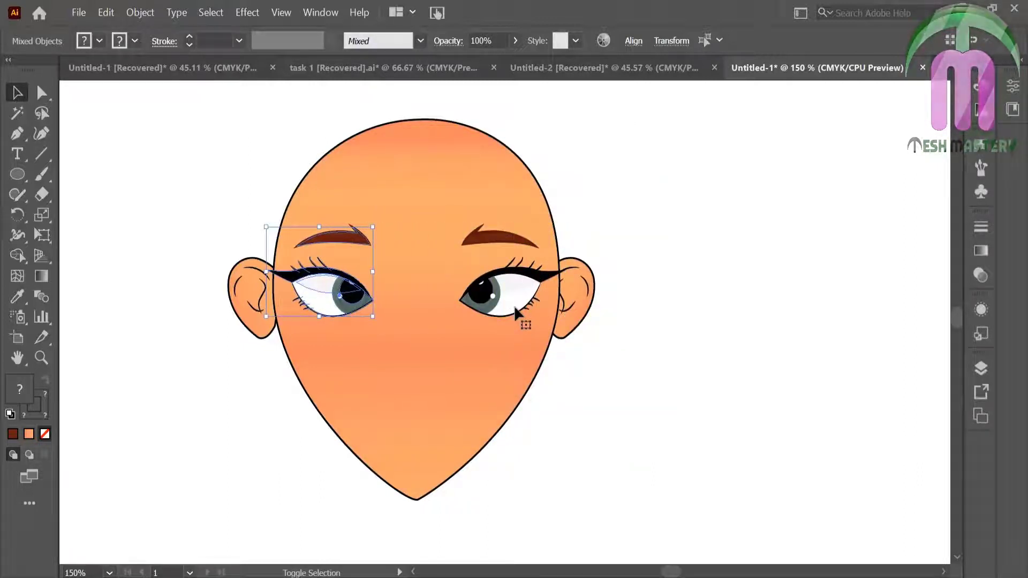
click(196, 315)
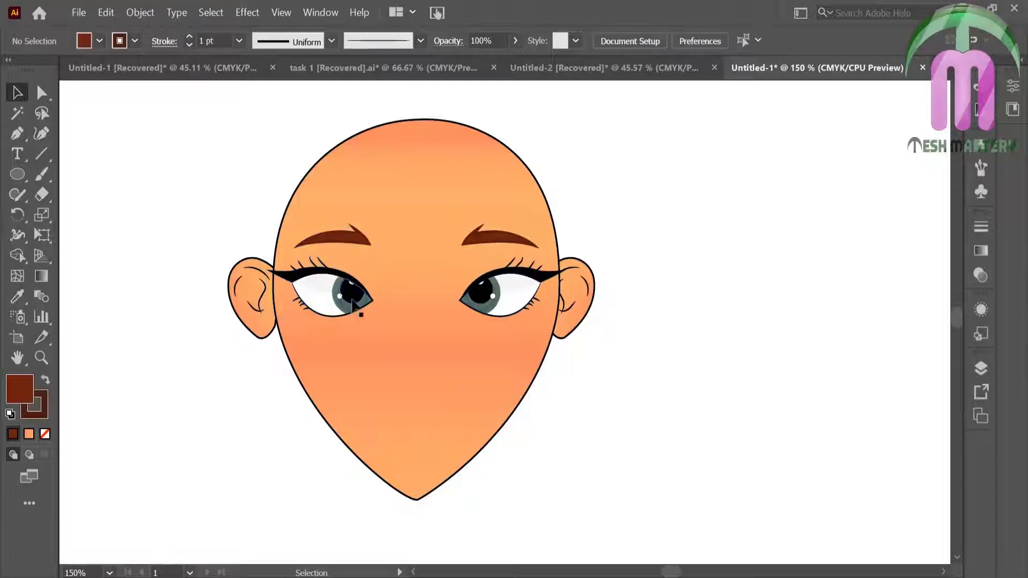
drag(353, 307, 209, 220)
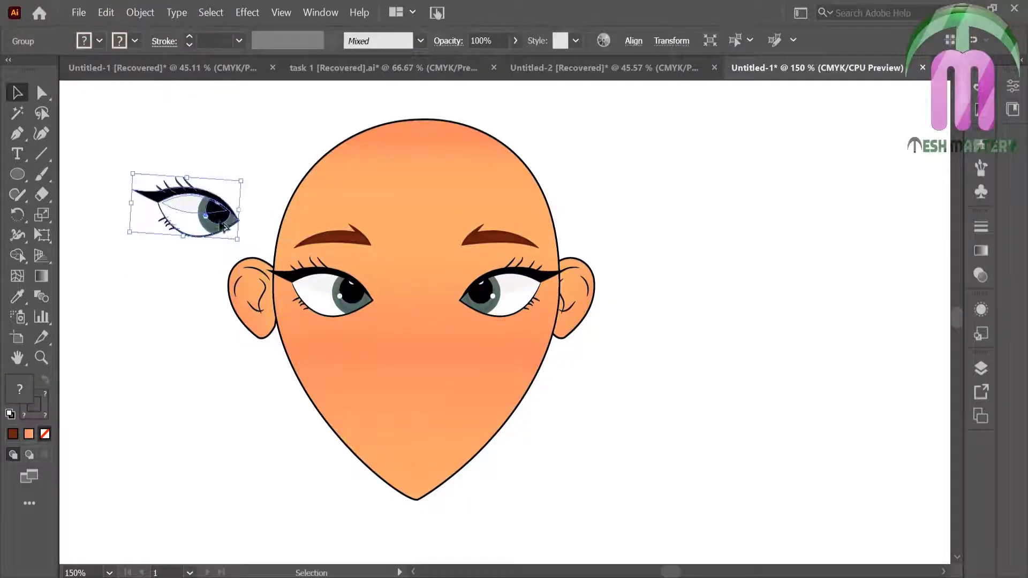
Zoom in on the spare eye, ungroup it, and pull the green iris out to the left
click(42, 357)
drag(113, 176, 244, 244)
key(v)
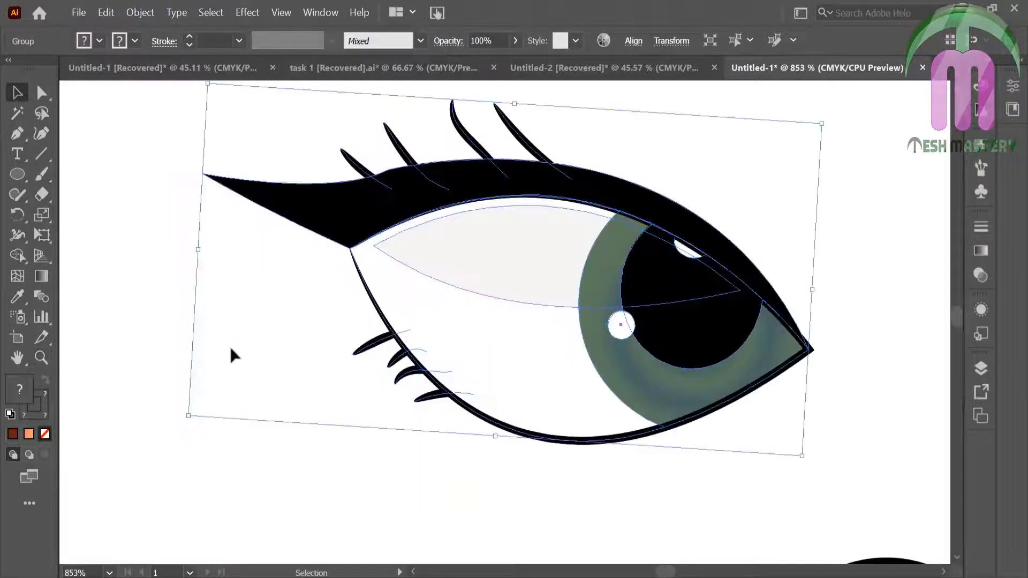
click(230, 347)
click(679, 375)
right_click(680, 378)
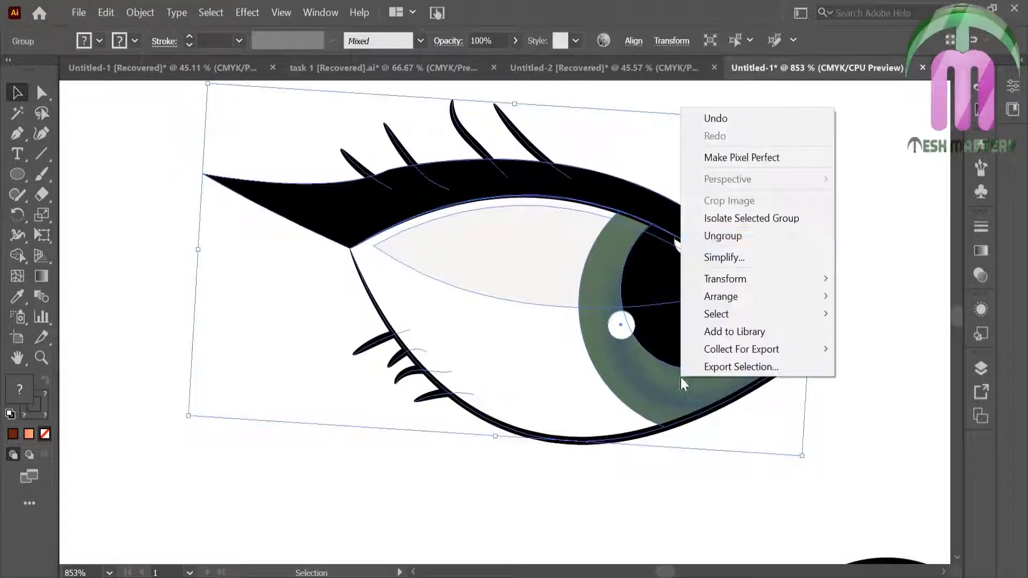
click(712, 234)
click(687, 376)
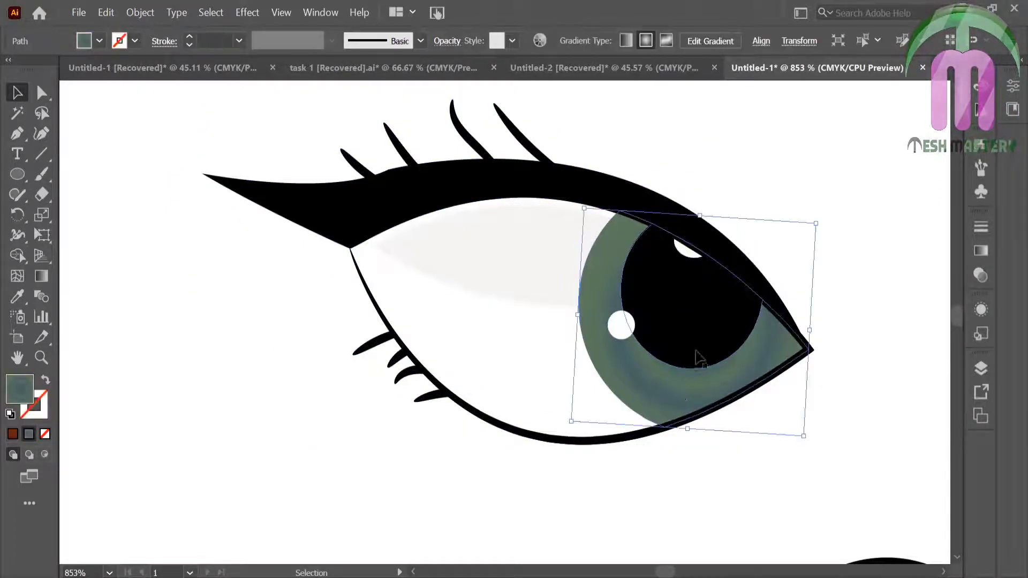
drag(657, 389, 402, 322)
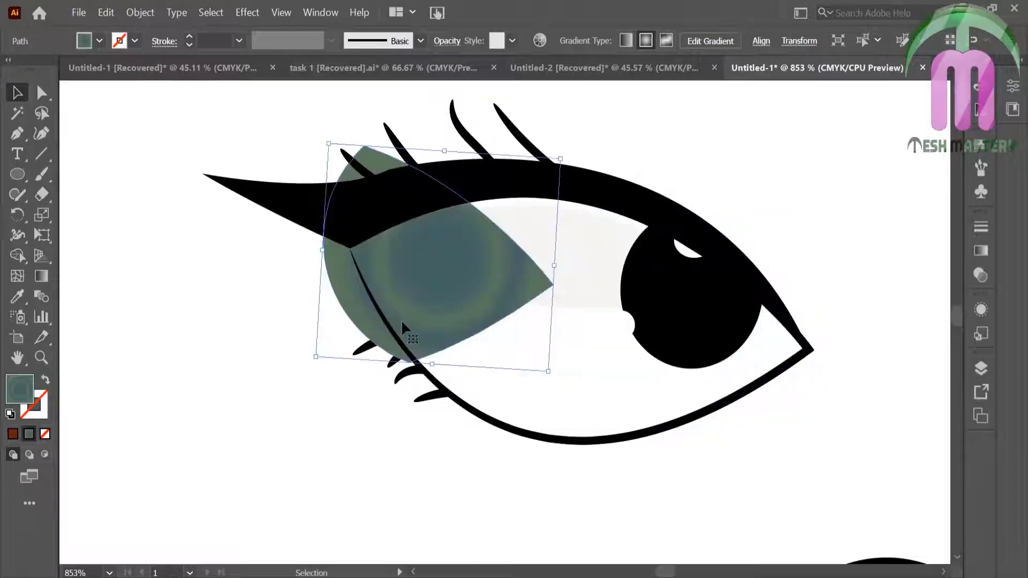
drag(459, 295, 246, 374)
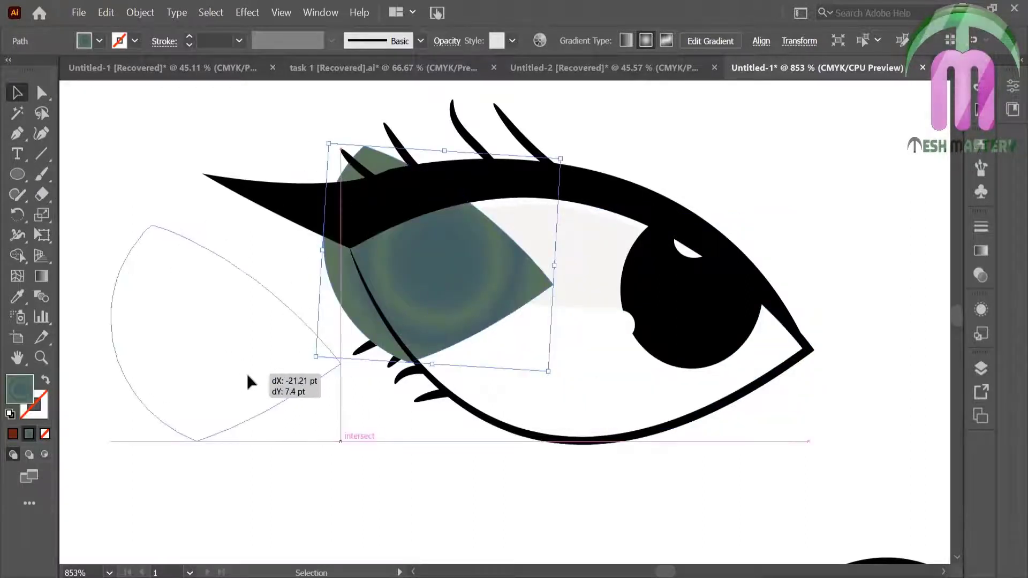
Round the iris's pointed corner, rotate it, and place it on the eye white
key(a)
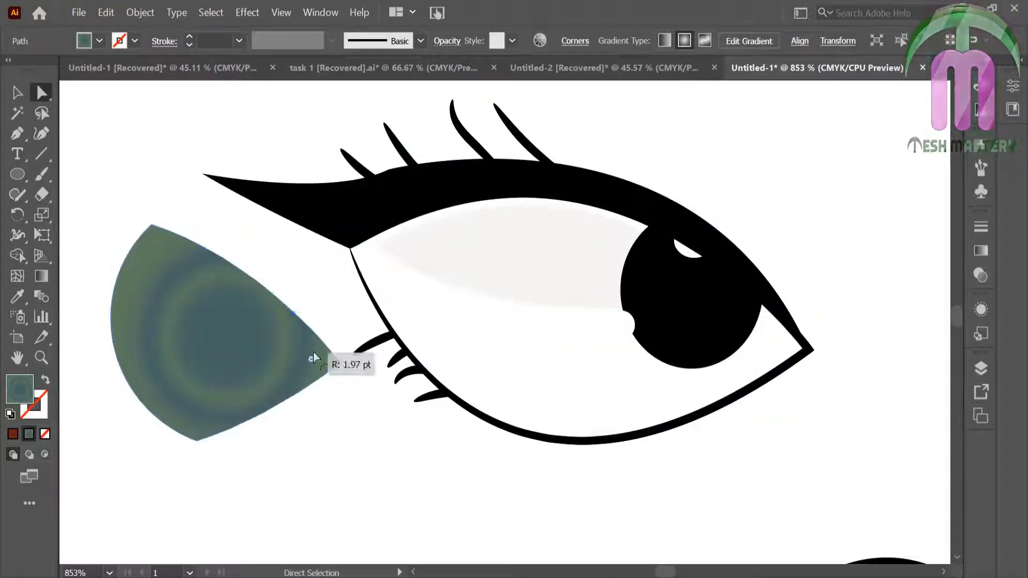
drag(335, 367, 181, 272)
click(124, 206)
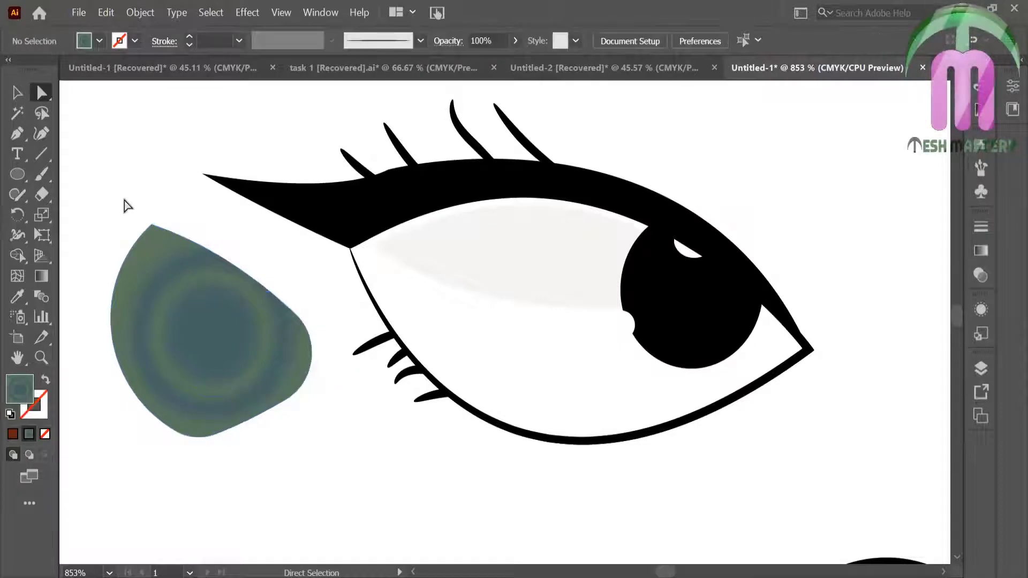
click(286, 396)
mouse_move(312, 451)
mouse_down()
mouse_move(402, 356)
mouse_move(110, 211)
mouse_up()
key(a)
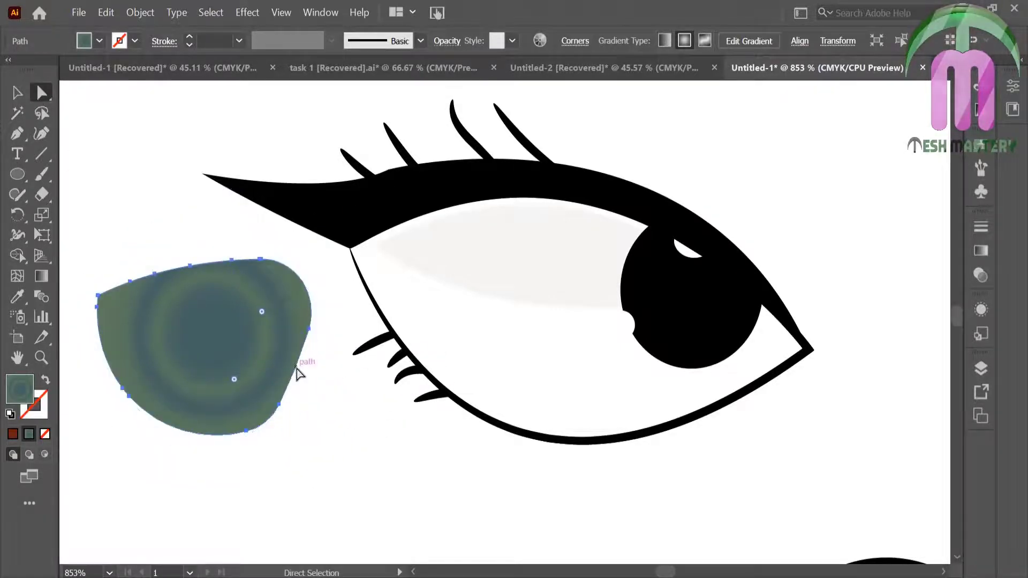
drag(297, 372, 316, 372)
mouse_move(240, 357)
mouse_down()
mouse_move(479, 288)
mouse_move(468, 282)
mouse_up()
click(329, 319)
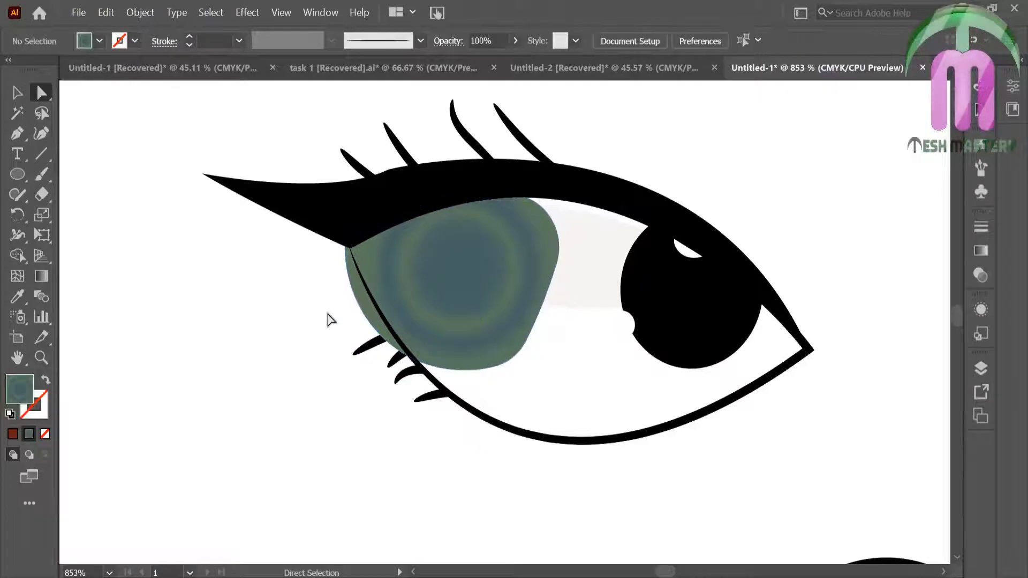
Move and rotate the black pupil over the iris, add the white highlight, and zoom out
drag(400, 358, 459, 287)
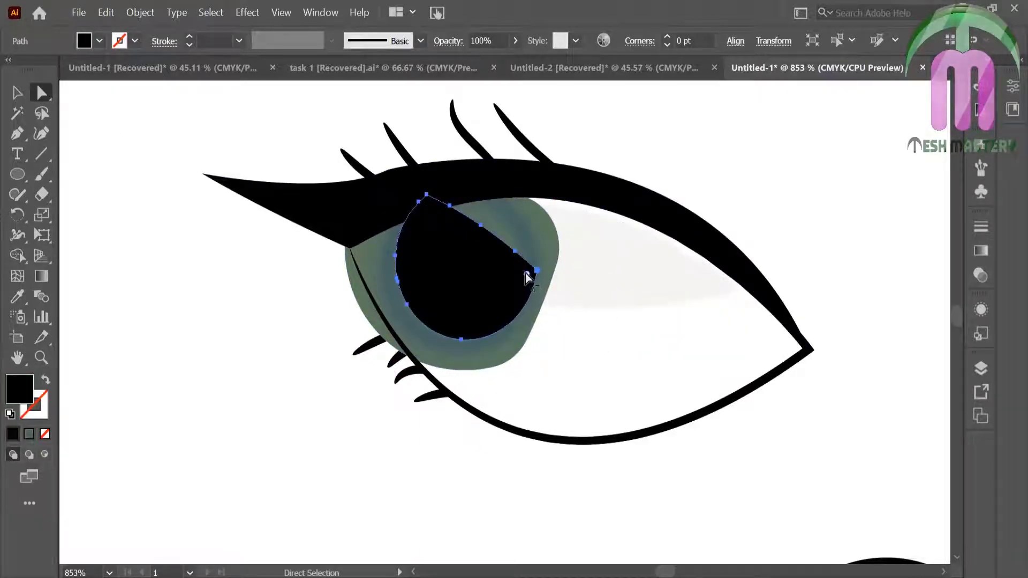
key(v)
drag(534, 356, 561, 275)
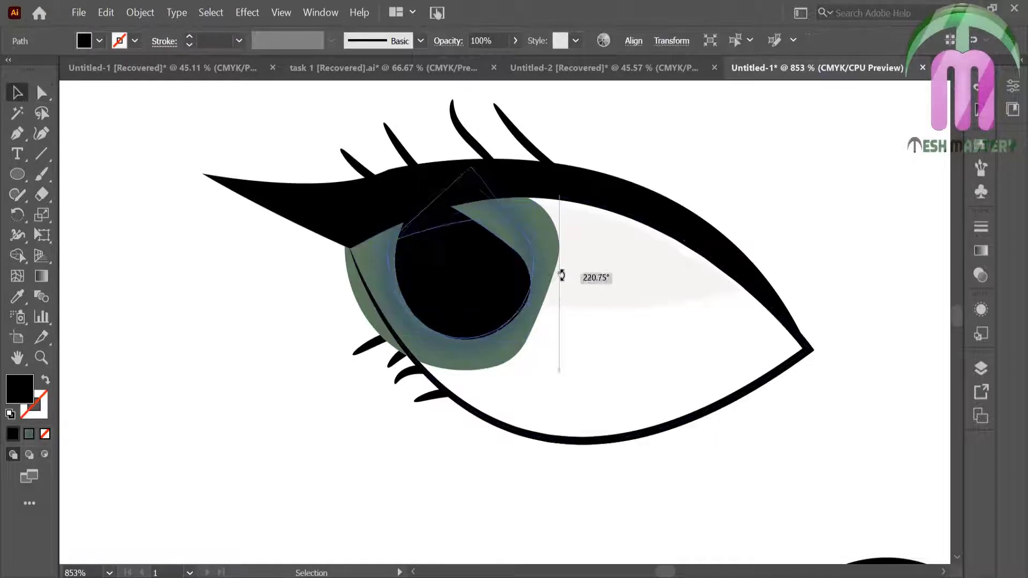
drag(471, 275, 464, 256)
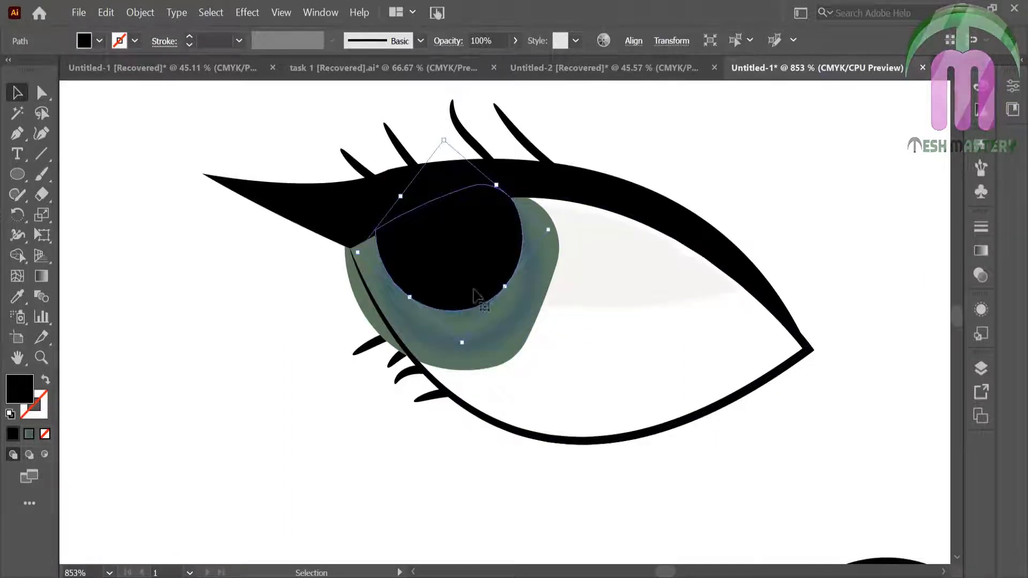
click(270, 287)
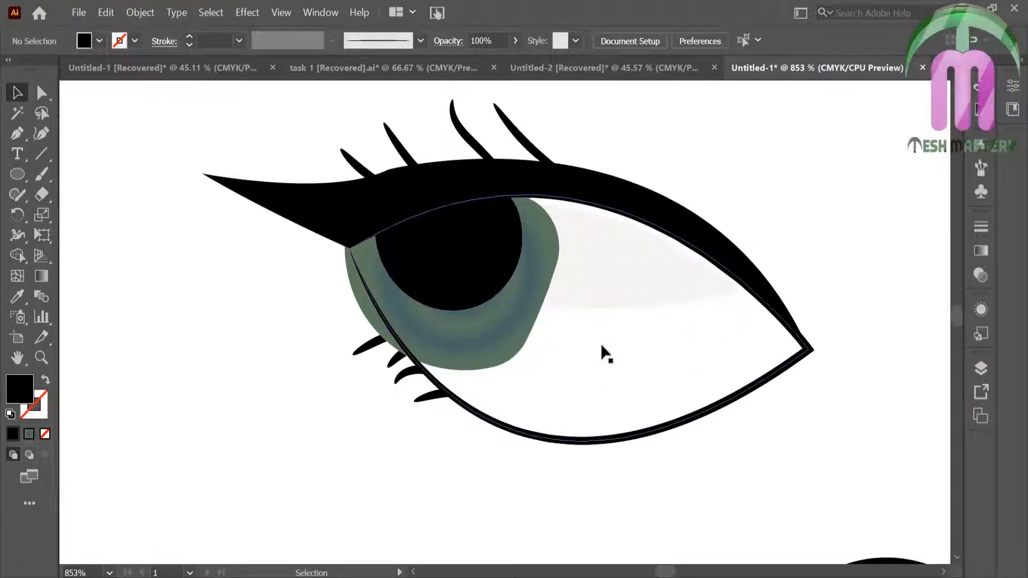
mouse_move(689, 257)
mouse_down()
mouse_move(429, 214)
mouse_move(456, 217)
mouse_up()
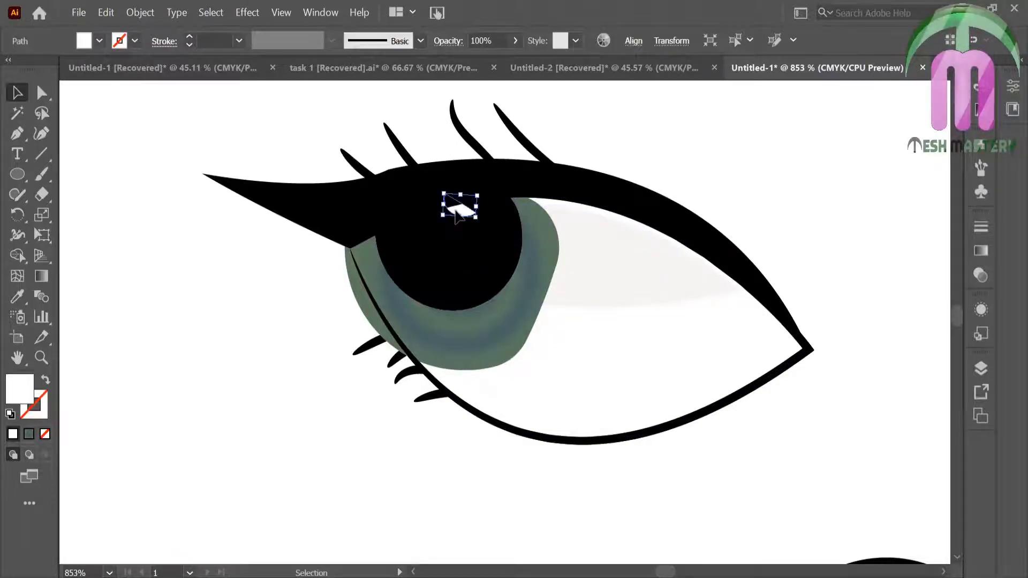
click(213, 284)
key(ctrl+0)
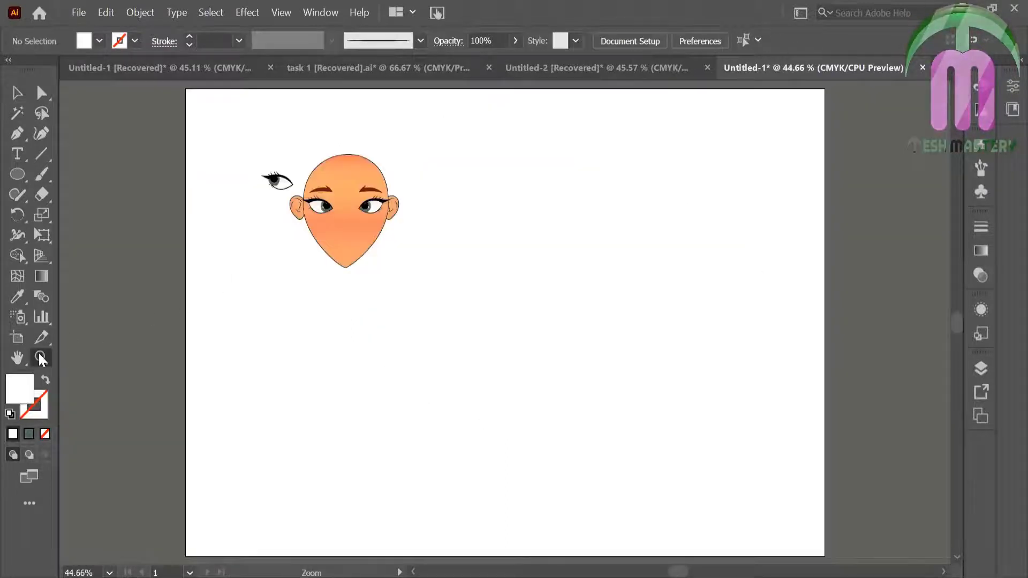
Rebuild the loose eye's shapes with Shape Builder, delete the pupil, and set the old iris aside
mouse_move(248, 150)
mouse_down()
mouse_move(315, 204)
mouse_move(437, 337)
mouse_up()
click(17, 92)
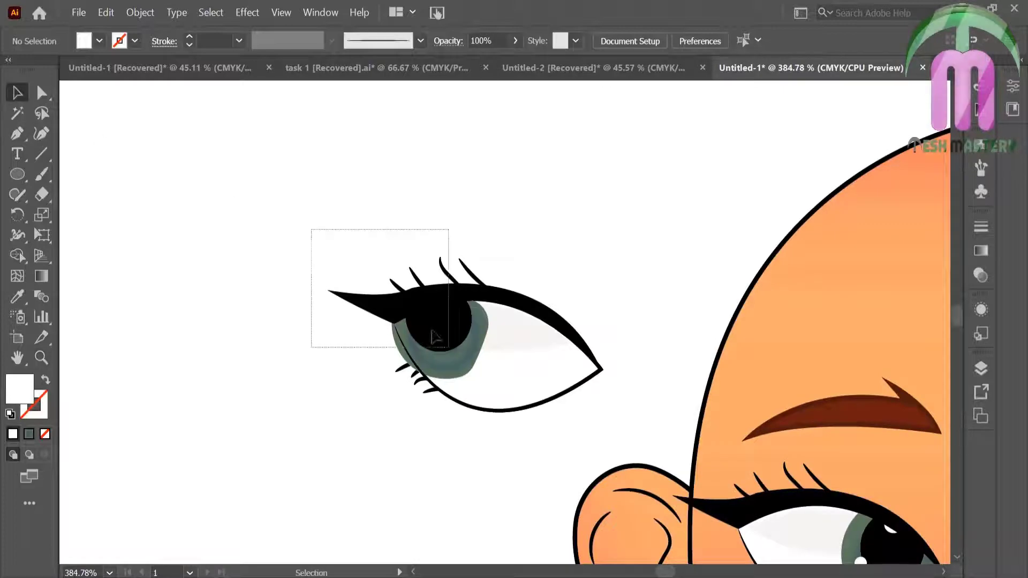
key(shift+m)
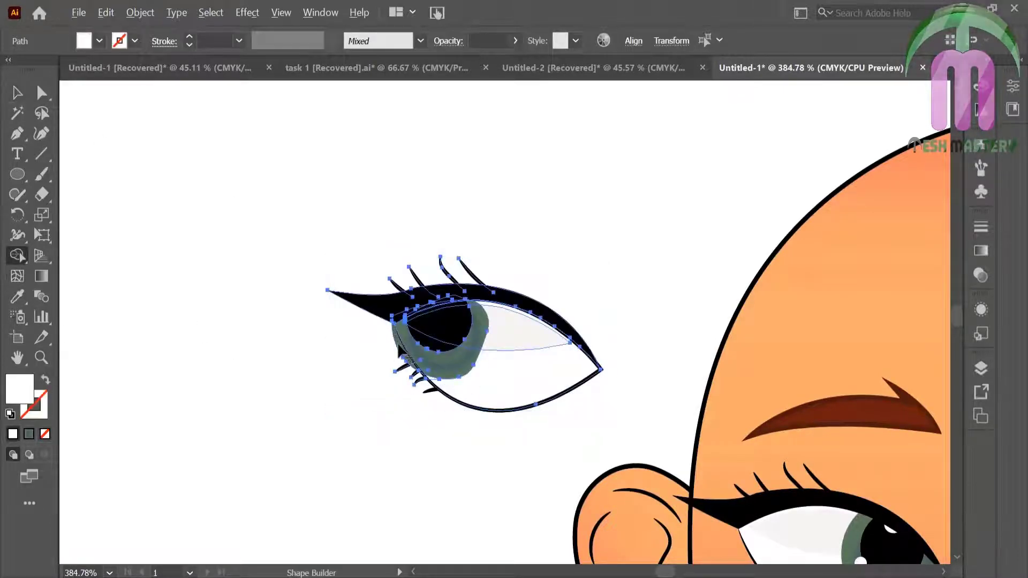
click(399, 351)
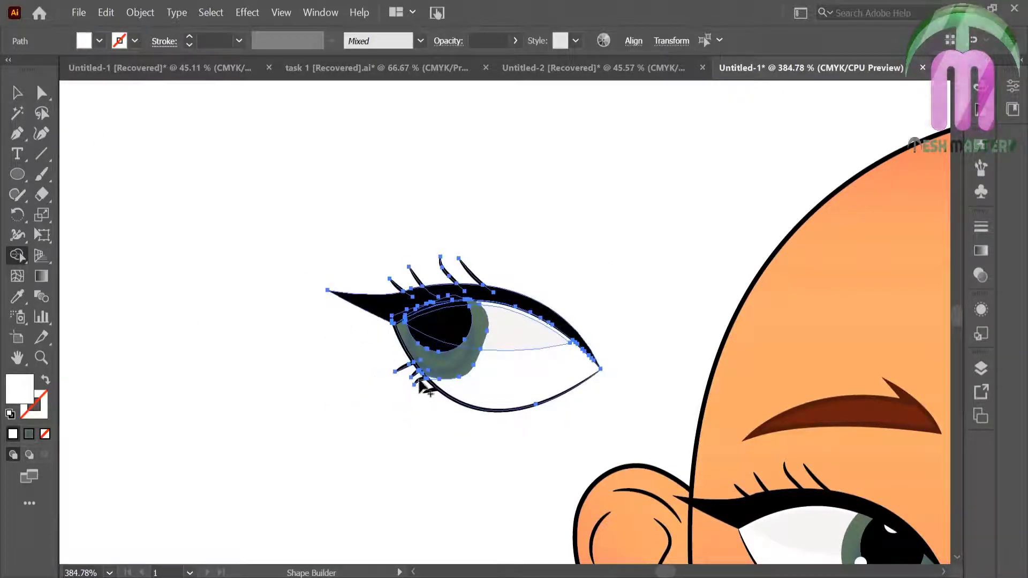
click(17, 93)
click(179, 217)
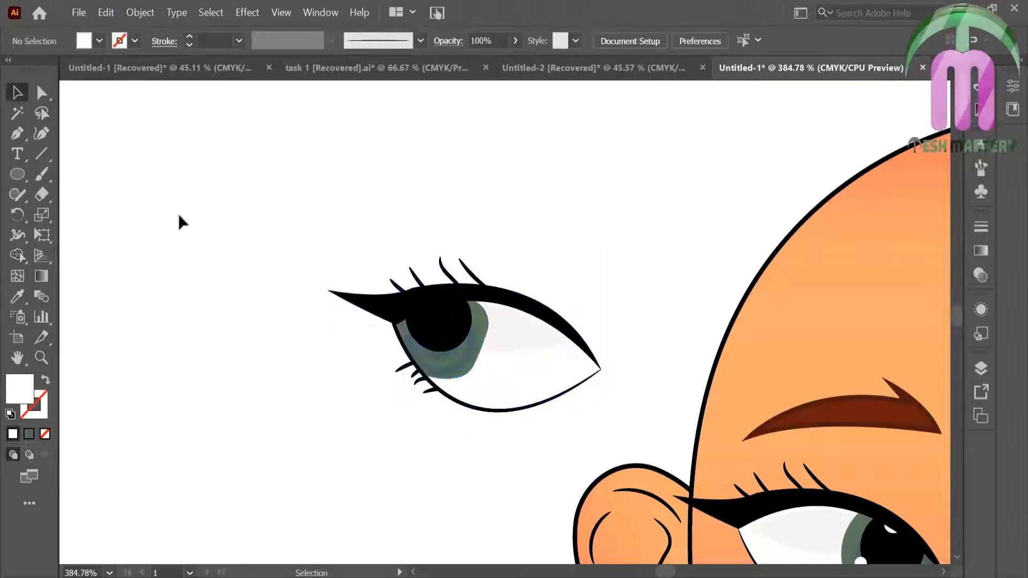
click(447, 330)
key(Delete)
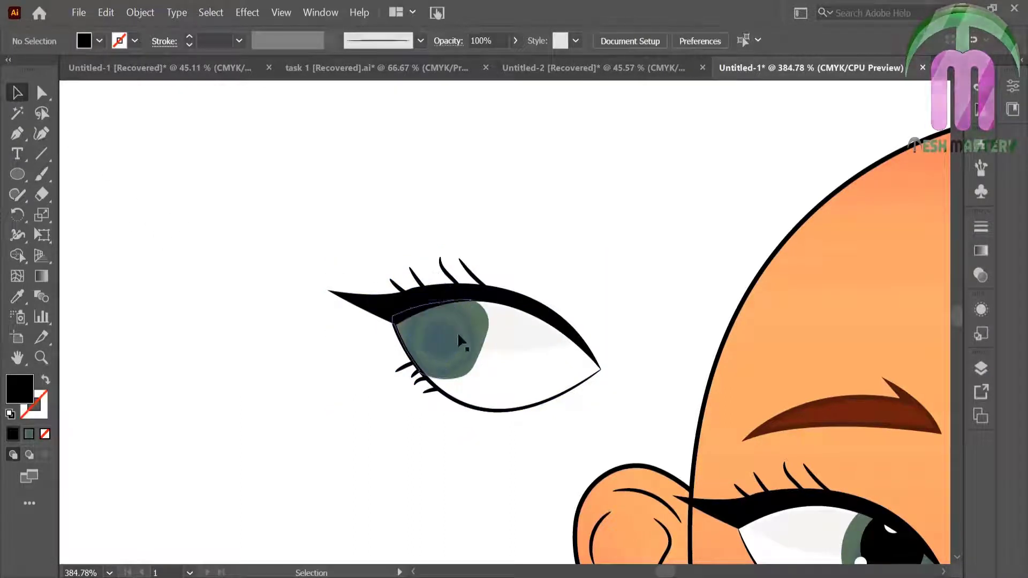
click(458, 332)
mouse_move(488, 339)
mouse_down()
mouse_move(498, 340)
mouse_move(243, 219)
mouse_up()
Draw a new gradient iris circle inside the eye and nudge it up-left
key(l)
drag(402, 298, 507, 395)
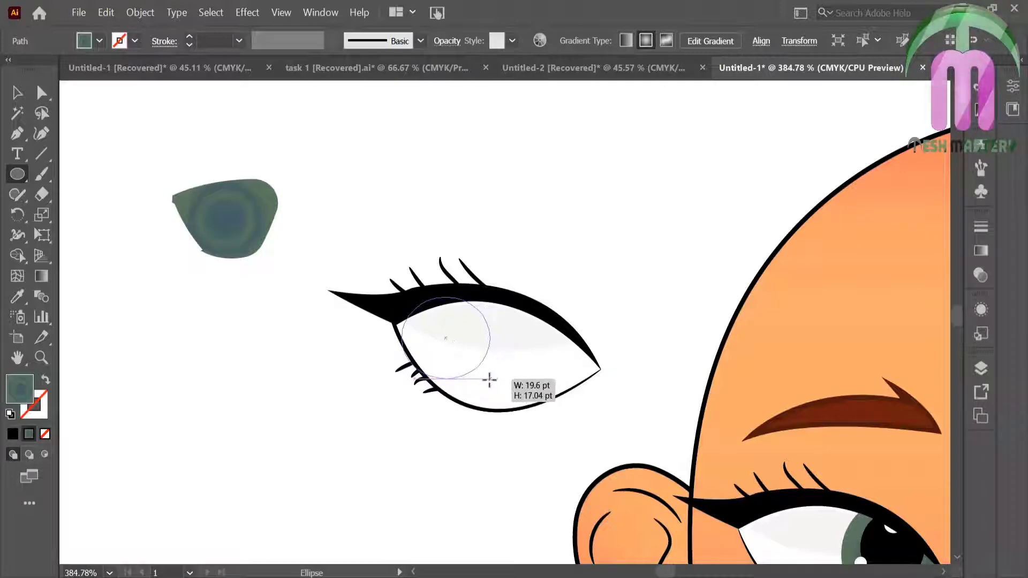
drag(506, 395, 491, 378)
key(v)
drag(443, 339, 439, 329)
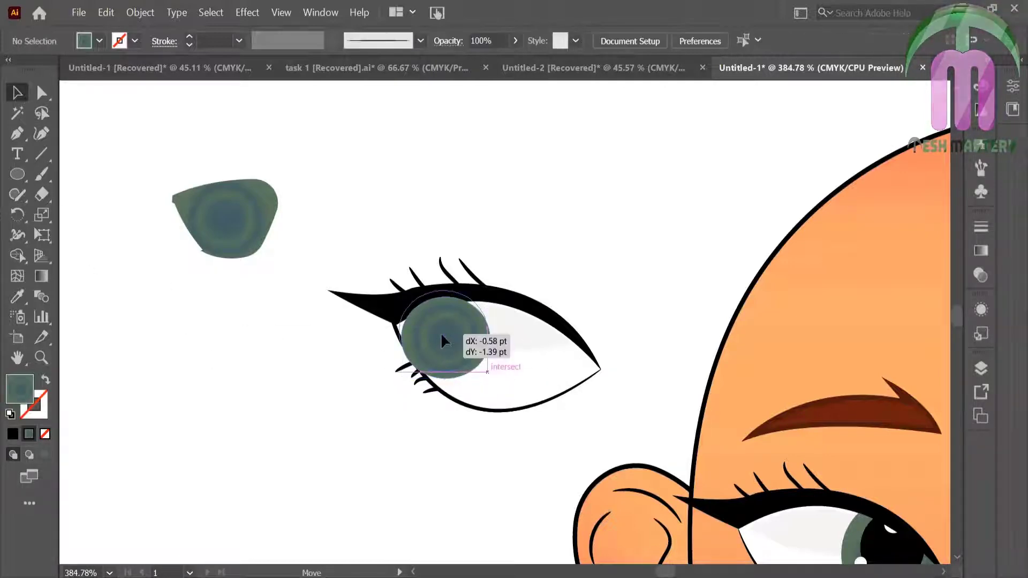
click(264, 364)
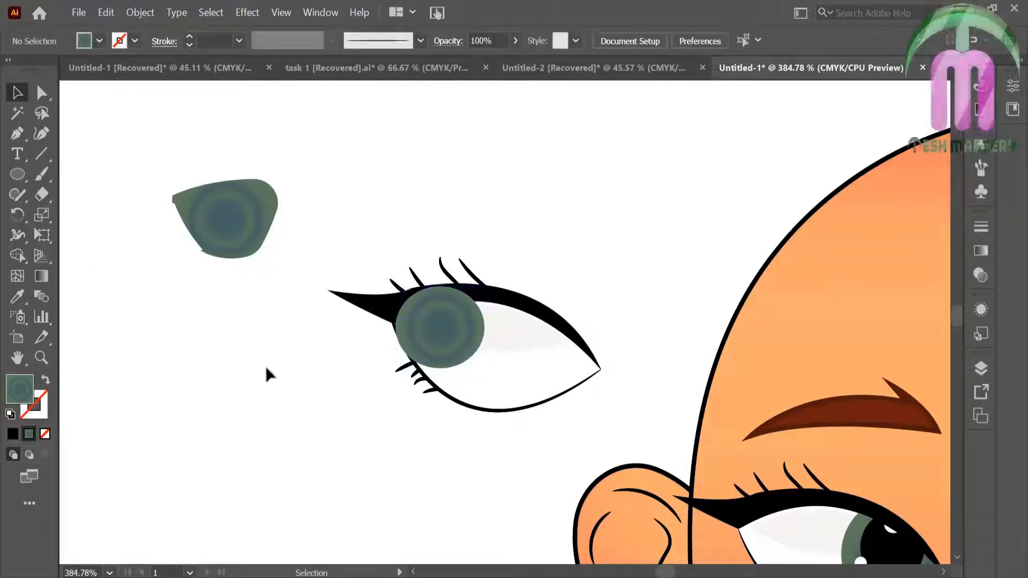
Bring the eye outline, upper eyeliner and lashes in front of the iris
click(498, 336)
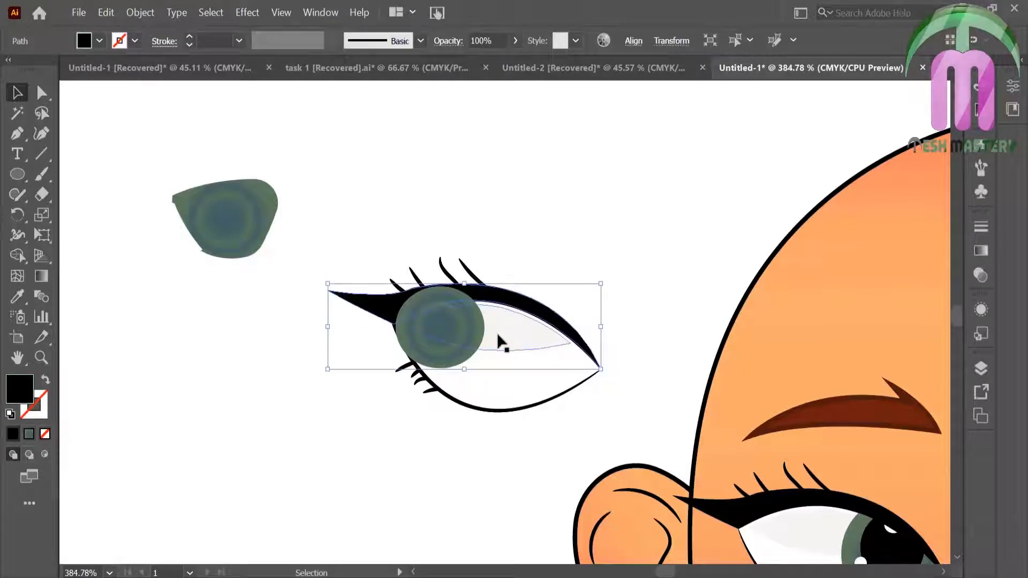
shift+click(459, 290)
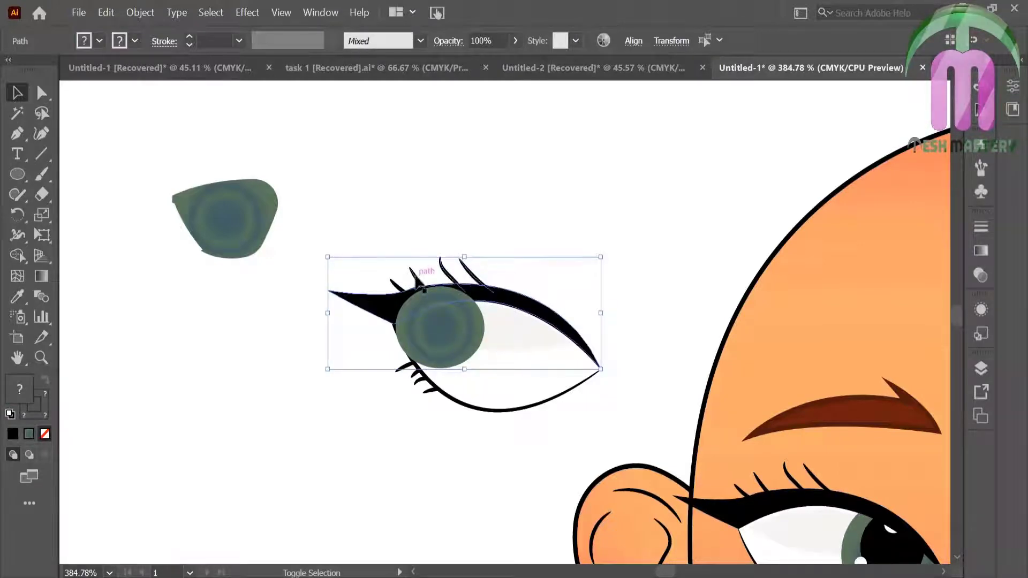
right_click(397, 283)
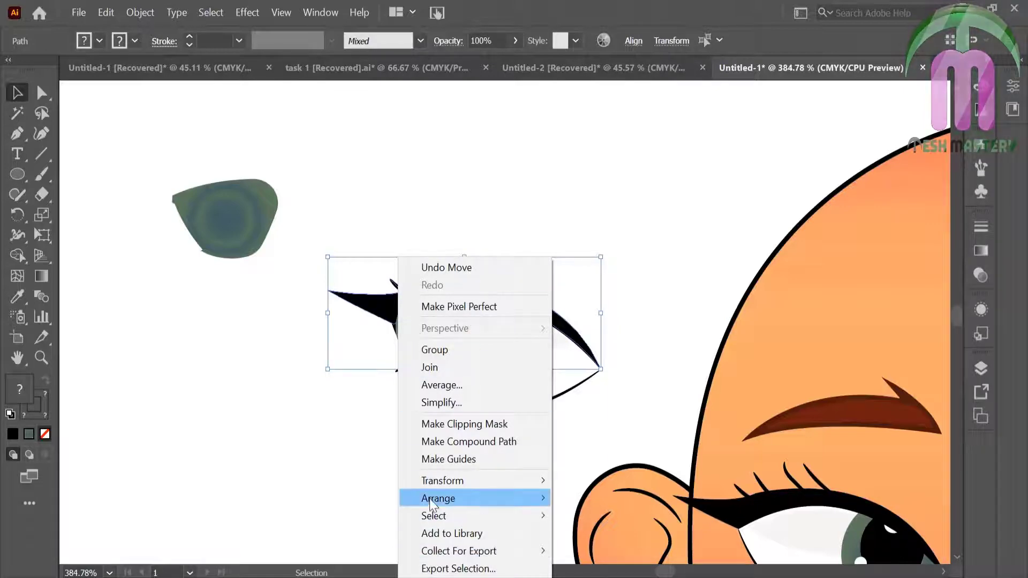
click(345, 501)
click(383, 377)
click(446, 399)
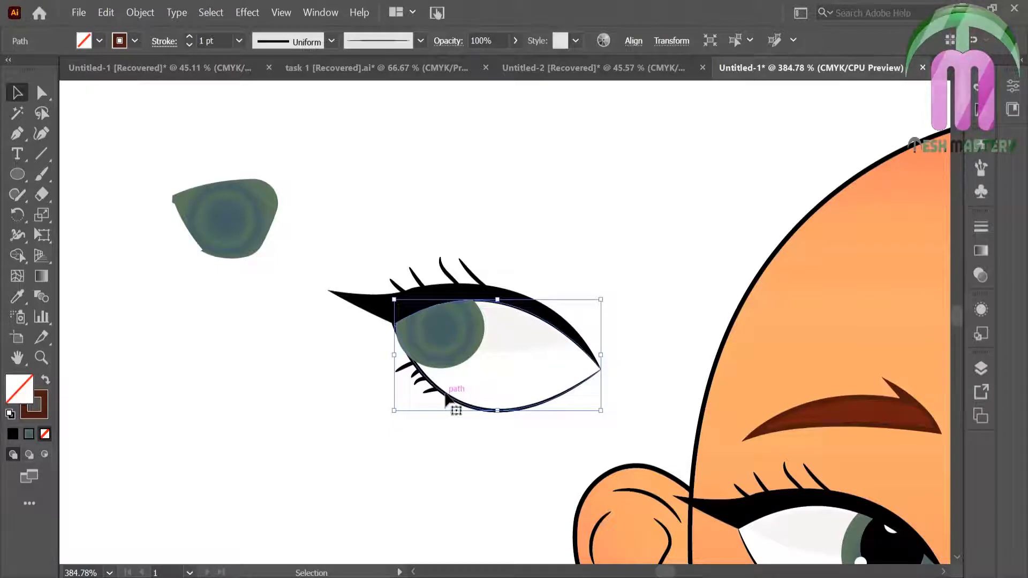
click(142, 421)
Enlarge and reposition the iris, then trim the part outside the eye with Shape Builder
click(428, 348)
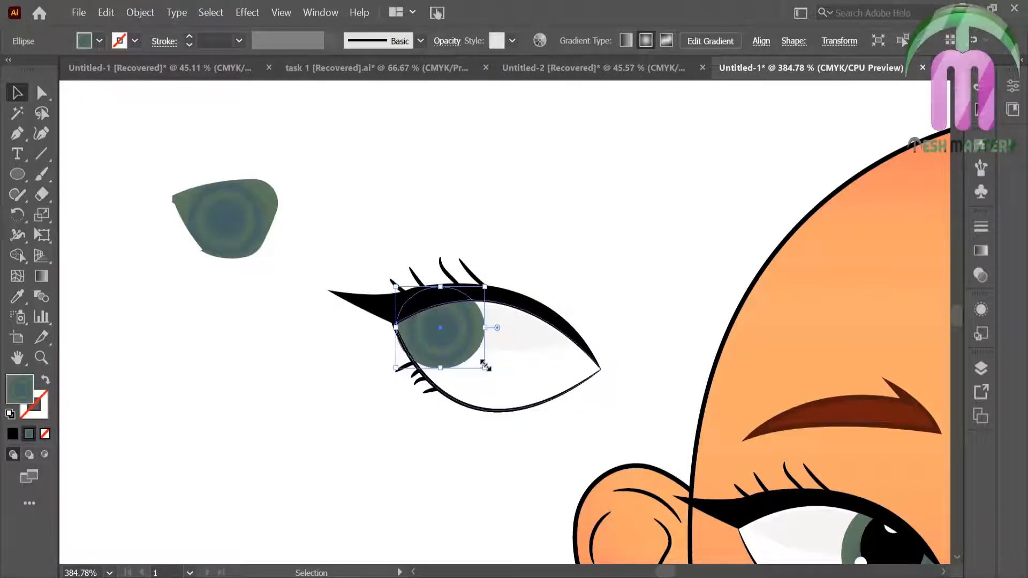
drag(485, 368, 501, 377)
click(353, 341)
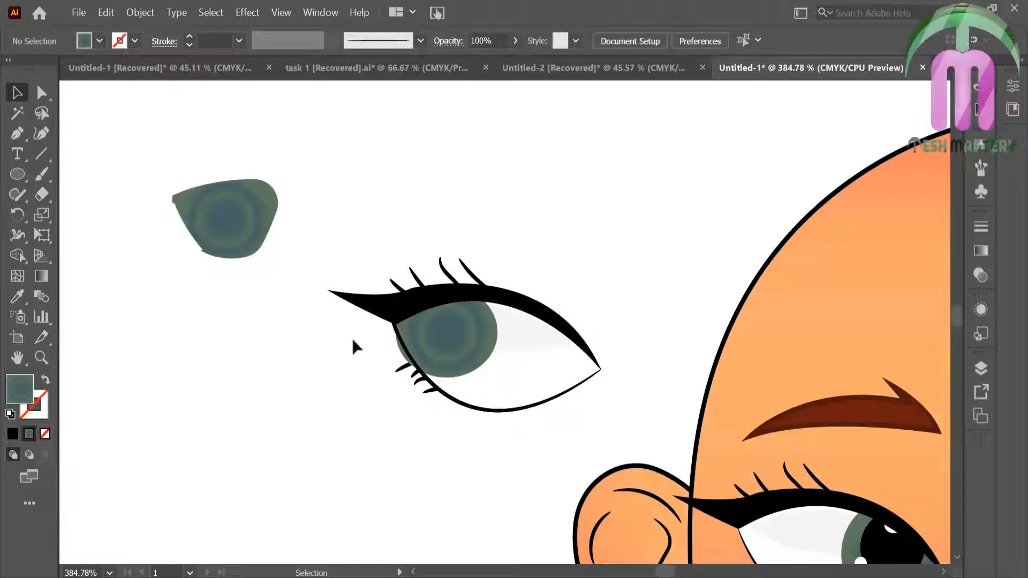
mouse_move(444, 339)
mouse_down()
mouse_move(444, 349)
mouse_move(391, 340)
mouse_up()
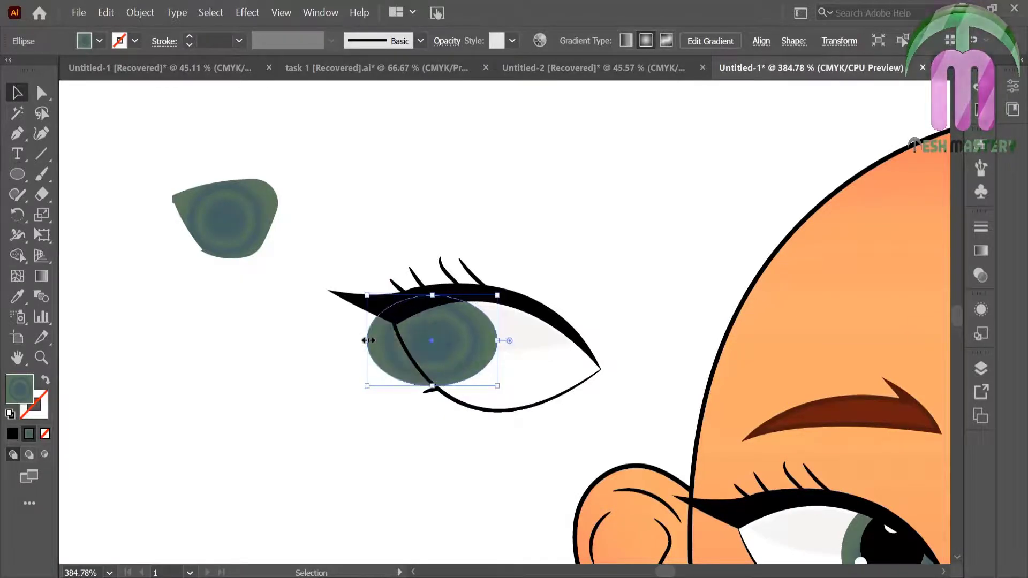
click(339, 341)
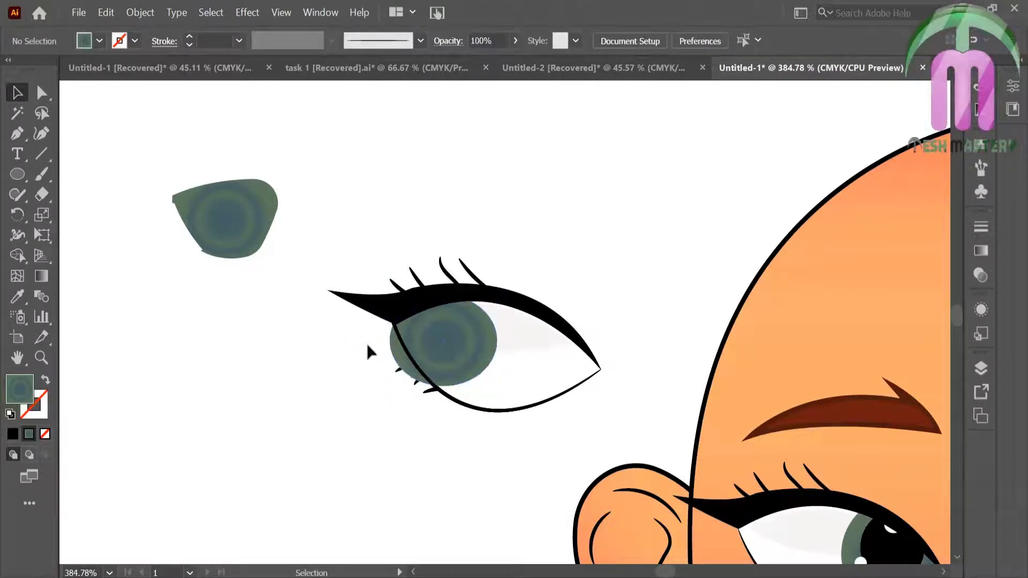
click(403, 346)
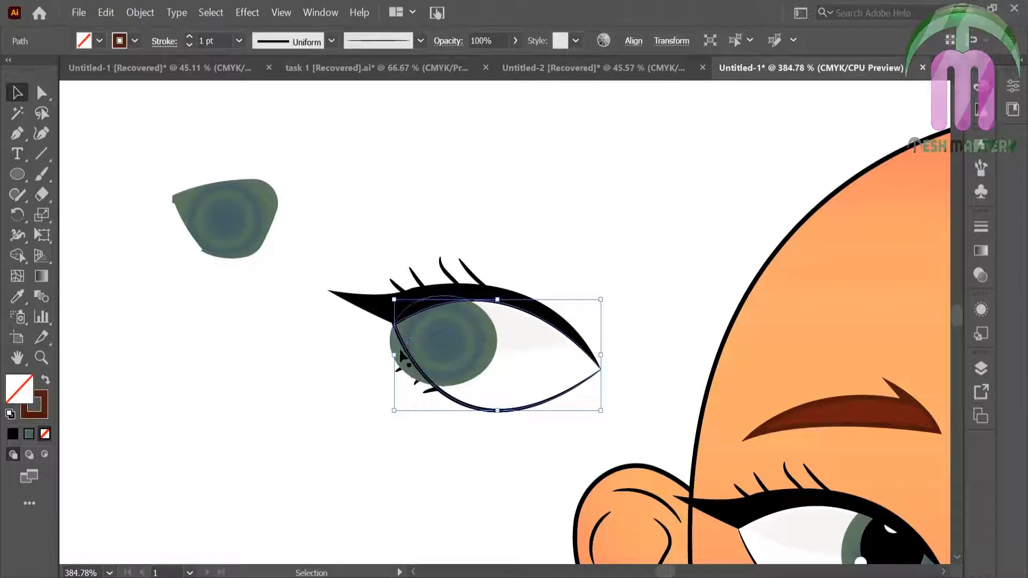
shift+click(402, 359)
click(18, 257)
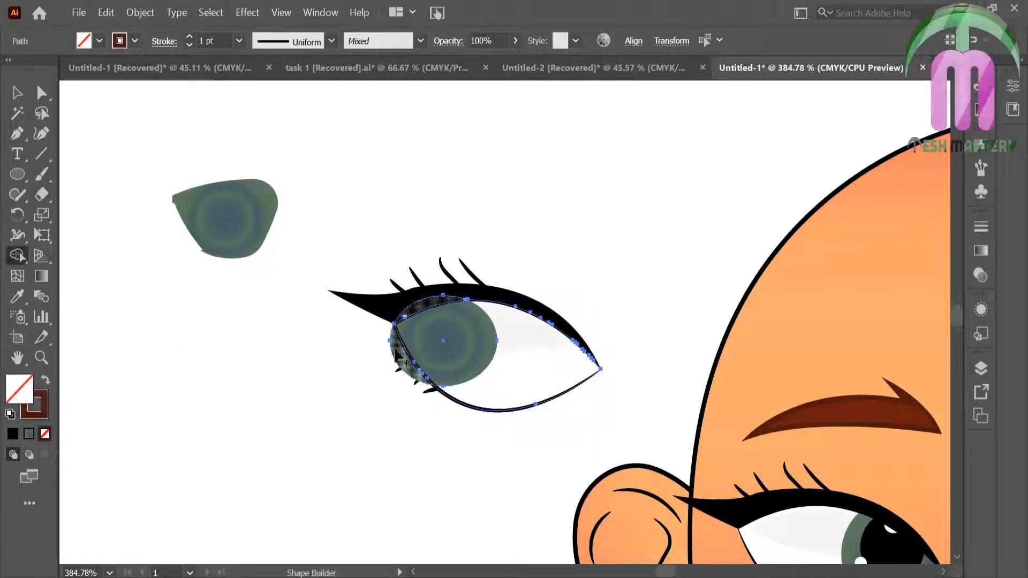
alt+click(396, 355)
key(v)
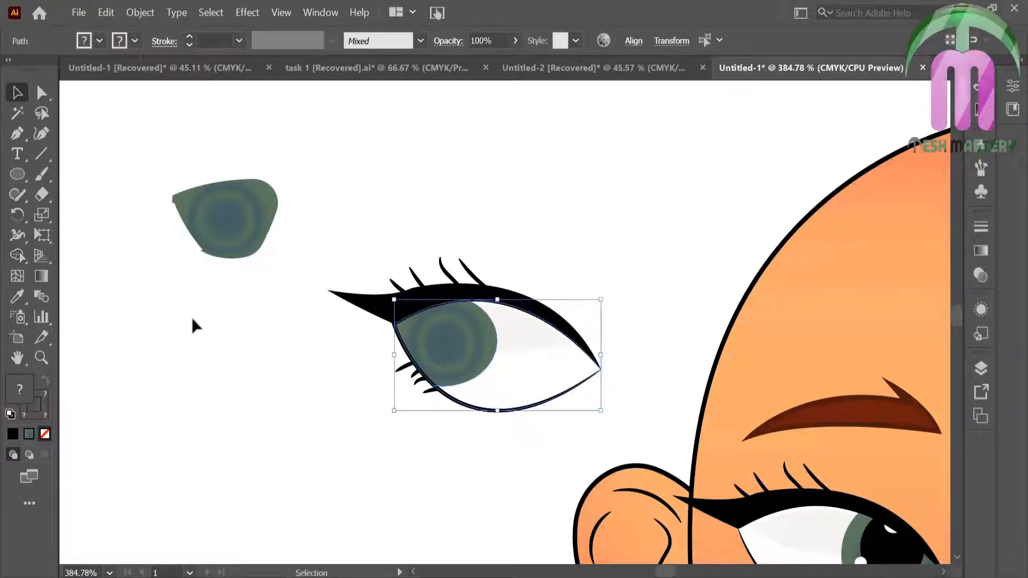
click(147, 210)
Draw a black pupil circle over the iris and delete the leftover teal iris
key(l)
drag(411, 297, 477, 358)
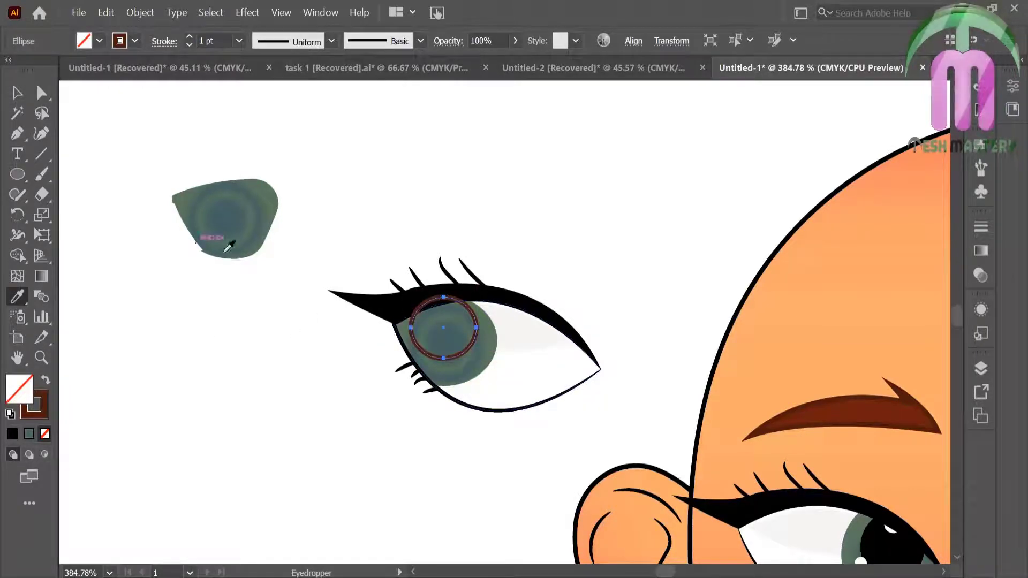
click(364, 299)
click(17, 93)
click(161, 321)
click(248, 251)
key(Delete)
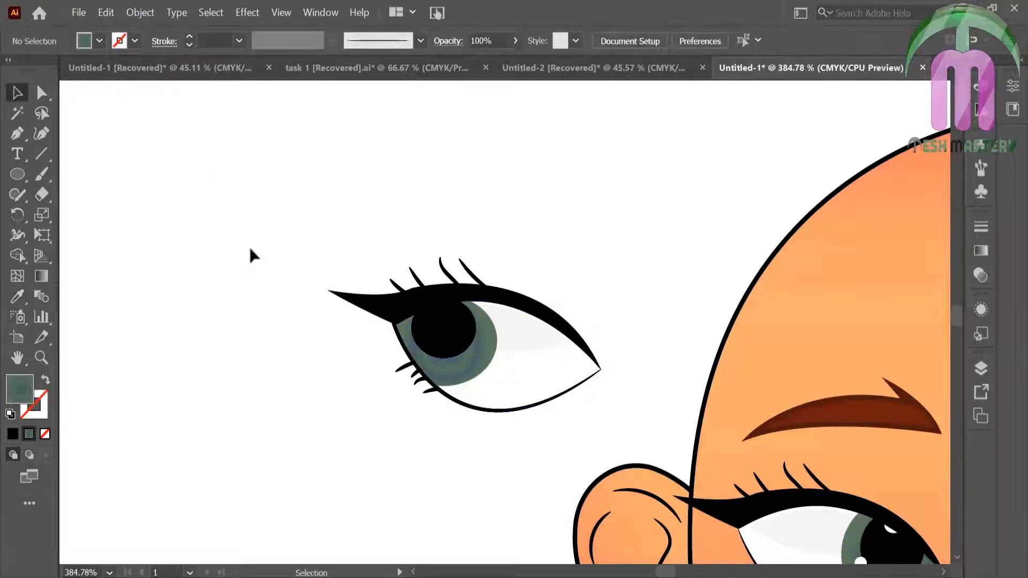
Add two small white highlight ellipses on the pupil and scale the pupil up slightly
click(18, 295)
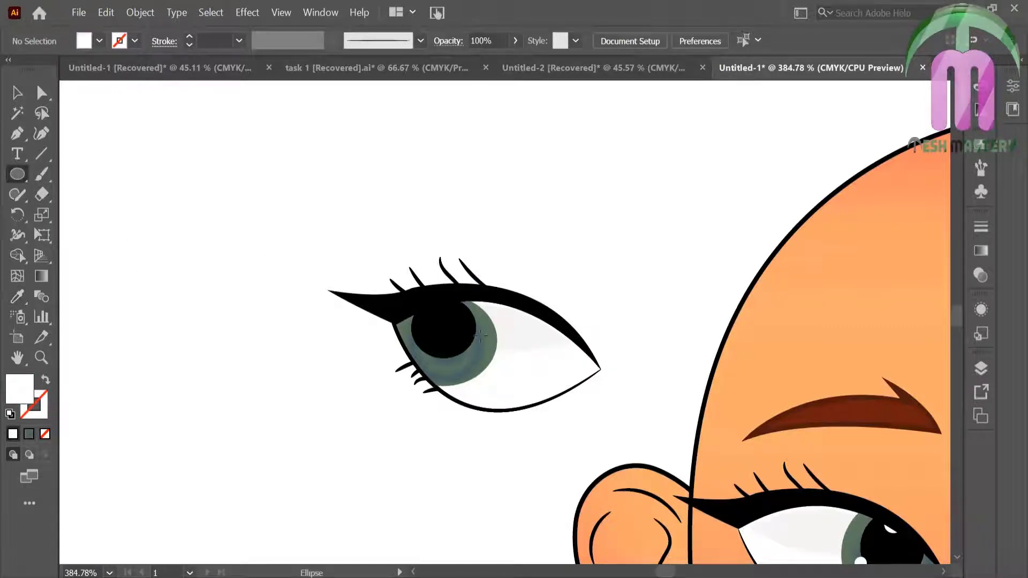
drag(460, 339, 475, 354)
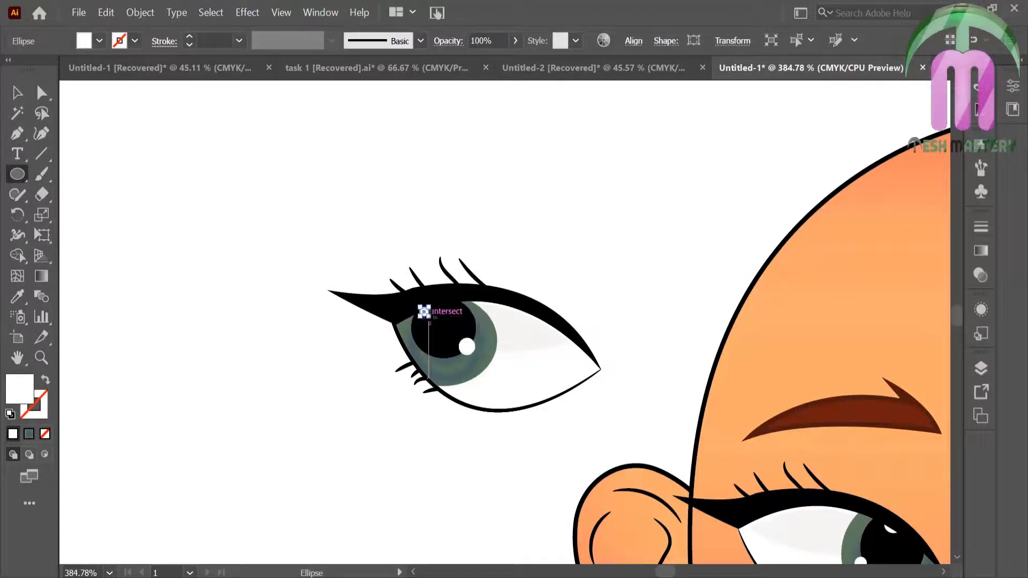
drag(424, 311, 428, 316)
click(17, 92)
click(329, 316)
click(440, 354)
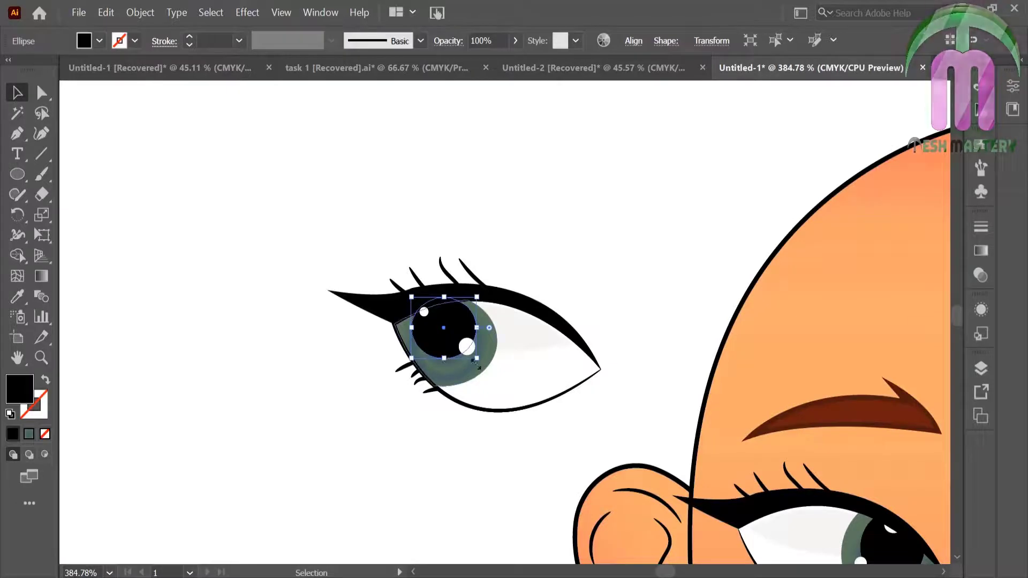
drag(475, 358, 480, 369)
click(309, 346)
Replace the face's original left eye with the new eye group, nudged slightly upward
key(ctrl+0)
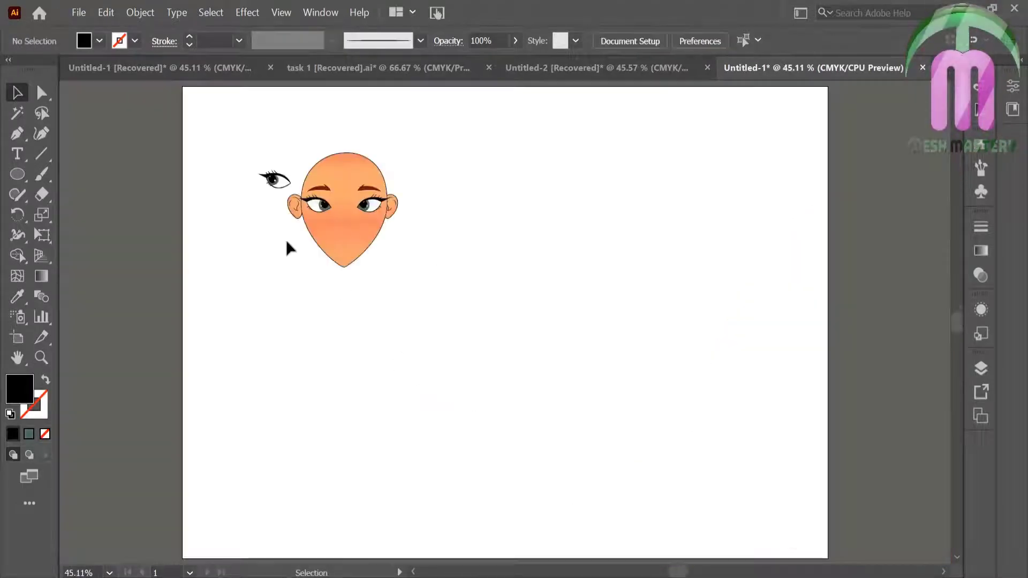
drag(274, 179, 320, 209)
click(322, 210)
key(Delete)
key(z)
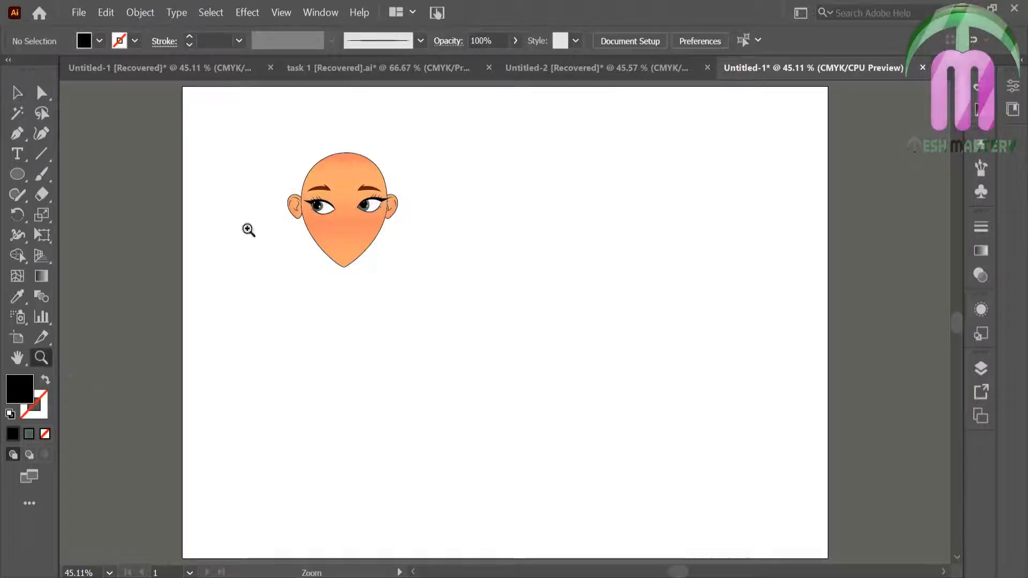
drag(248, 229, 425, 271)
key(v)
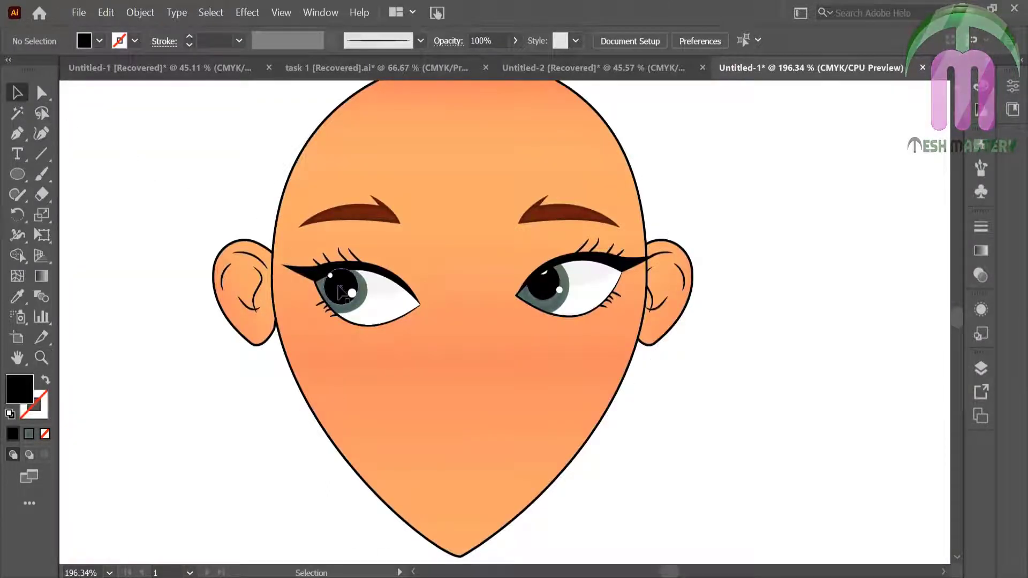
click(339, 291)
drag(340, 290, 339, 286)
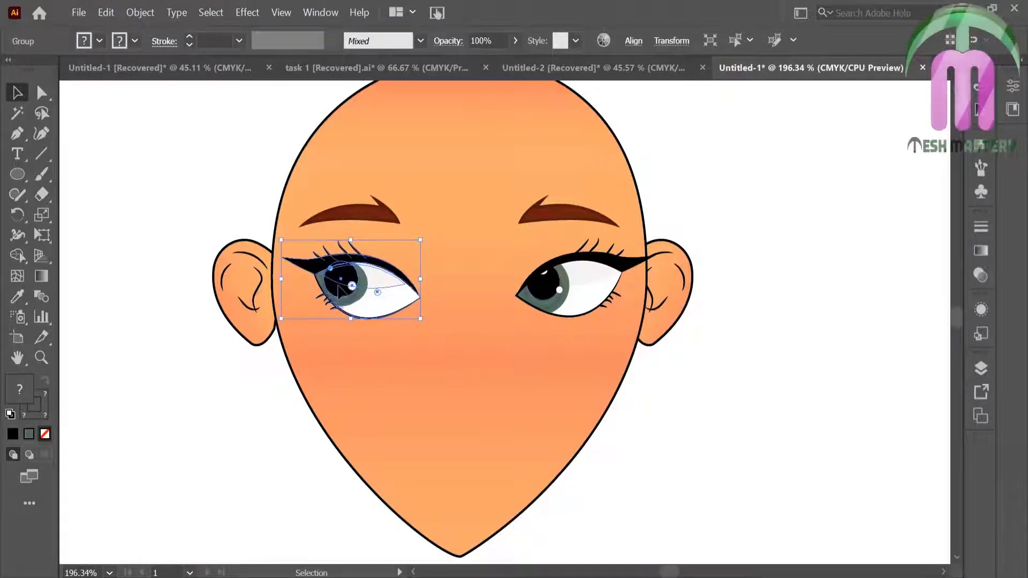
click(182, 180)
Pen-draw a curved crease above the left eye using the eyebrow's brown stroke and no fill
key(i)
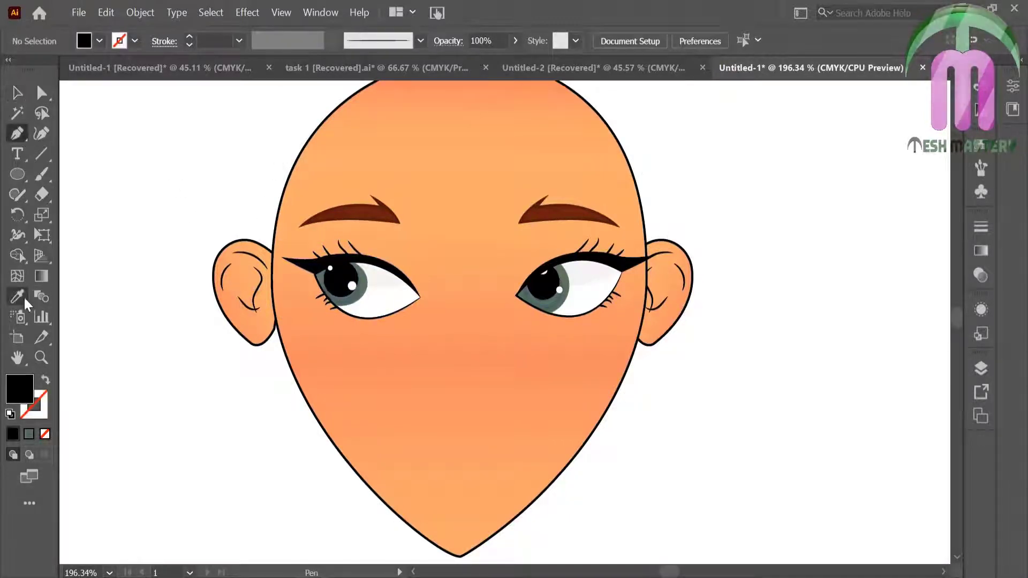
click(353, 210)
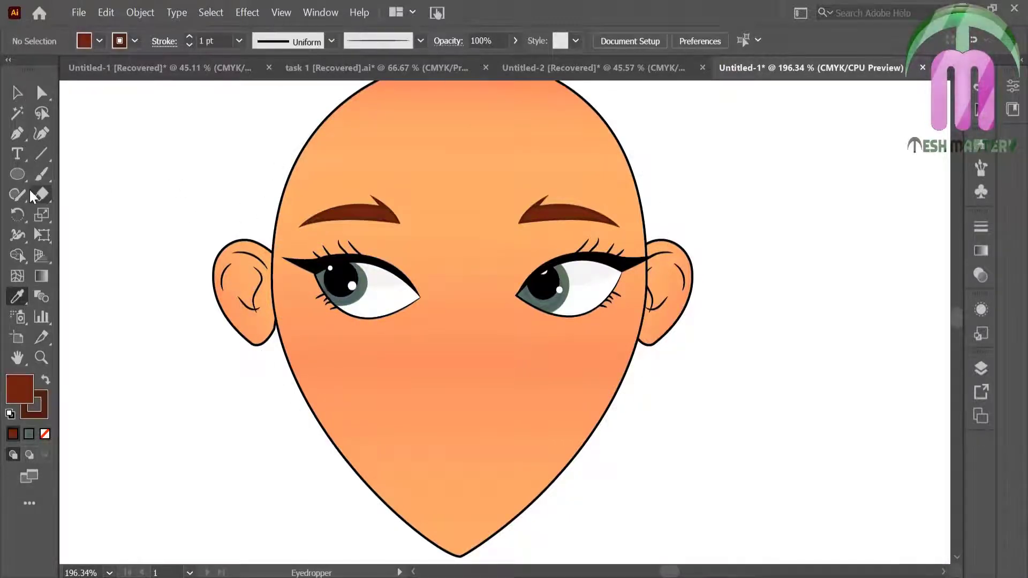
click(45, 435)
click(17, 134)
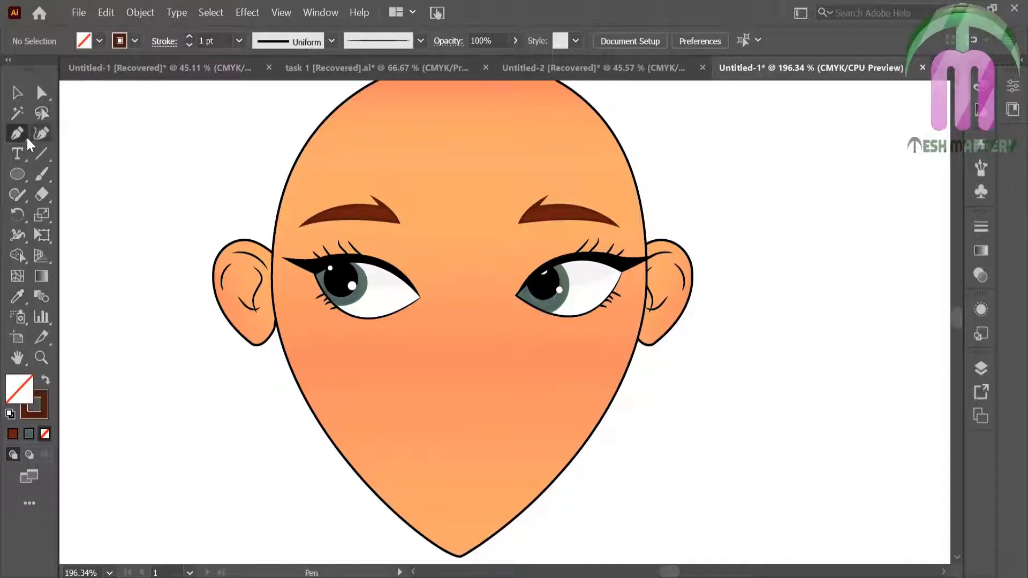
click(396, 257)
drag(305, 243, 249, 277)
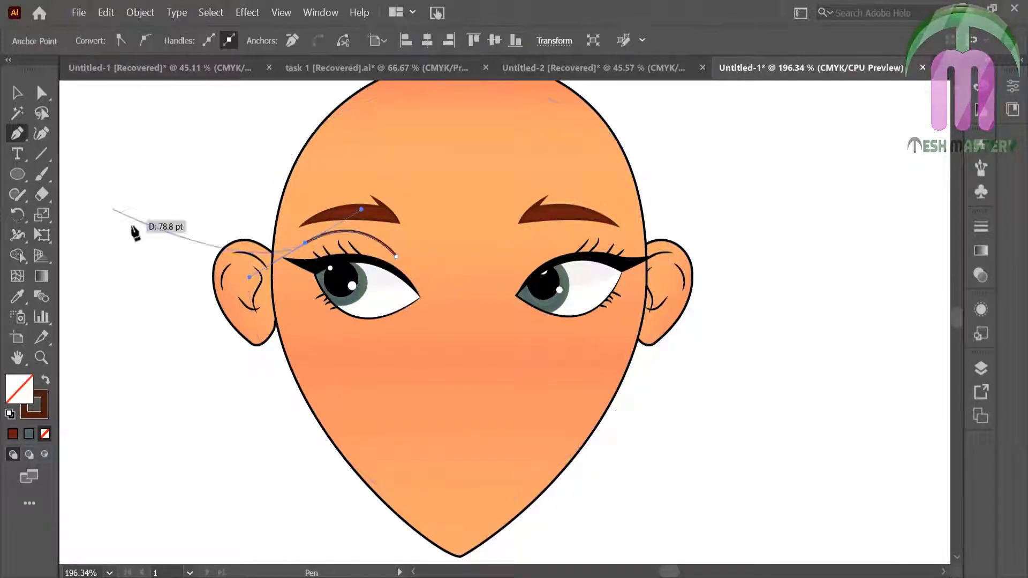
key(v)
click(329, 239)
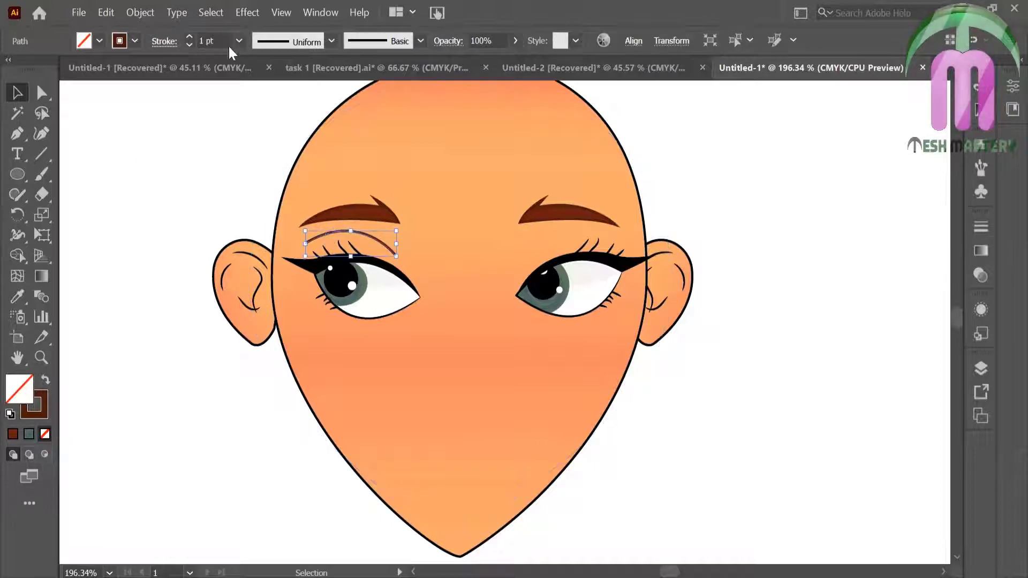
Turn a long thin brown ellipse into a new Art Brush, then delete the ellipse
click(17, 174)
drag(111, 156, 217, 160)
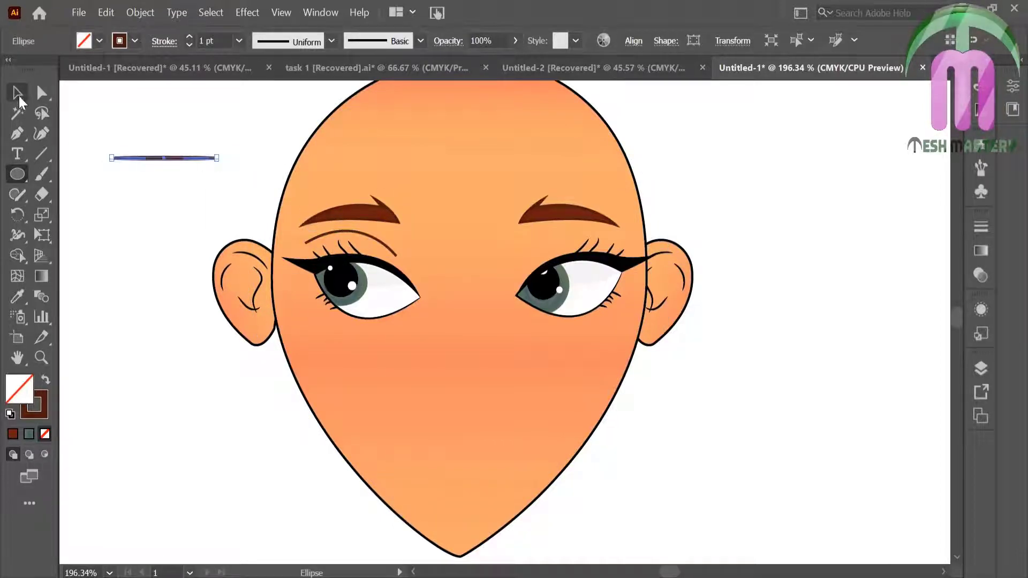
click(45, 380)
click(16, 92)
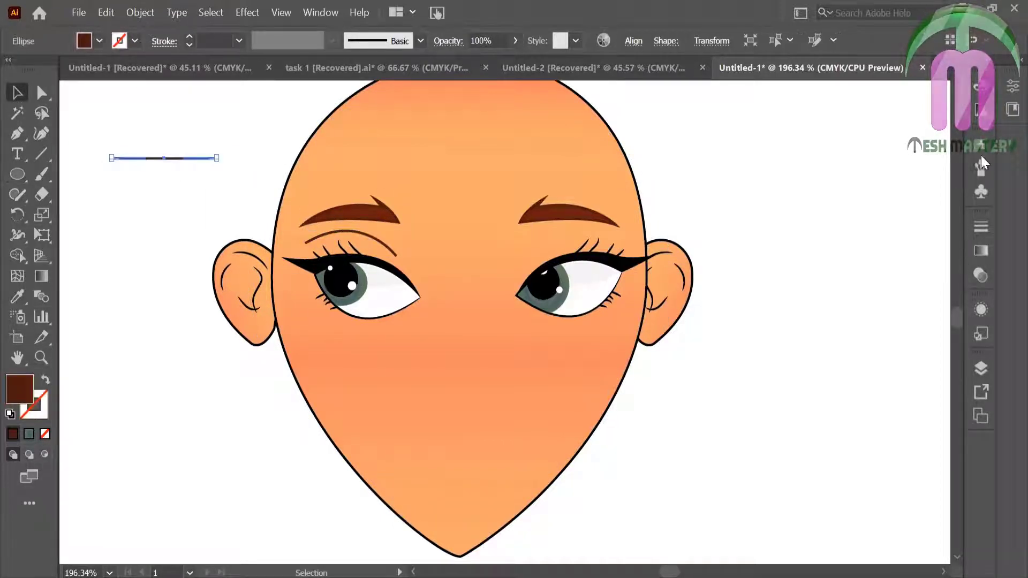
click(982, 167)
click(917, 236)
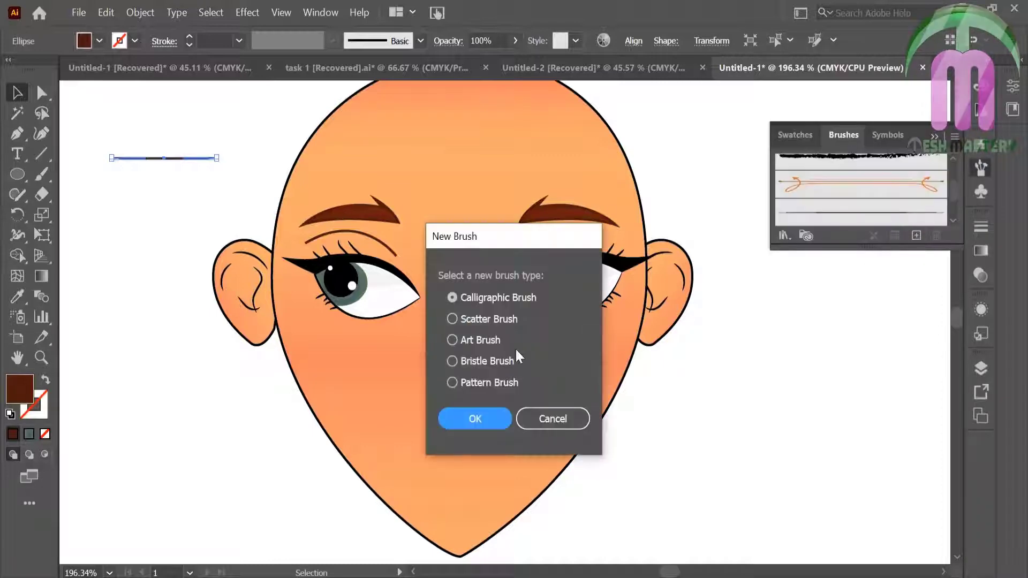
click(490, 426)
click(630, 522)
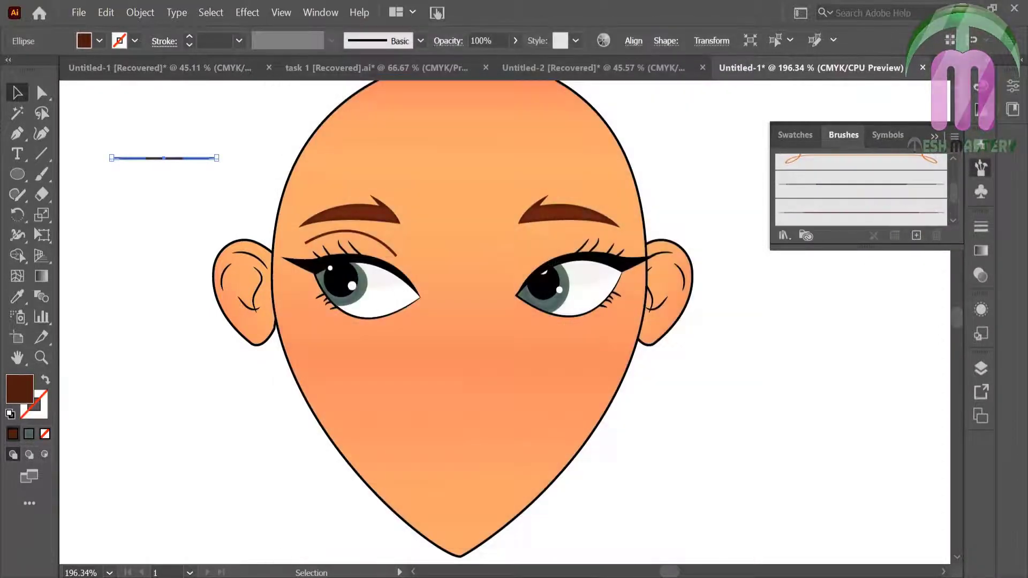
key(Delete)
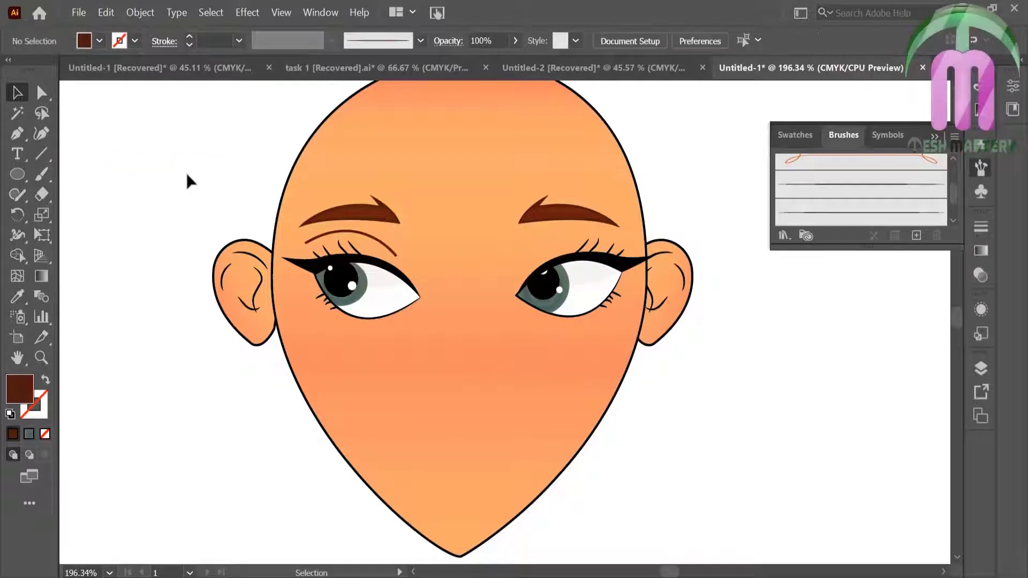
Apply the new art brush to the crease arc and shift it slightly down and right
click(328, 236)
click(808, 215)
click(649, 168)
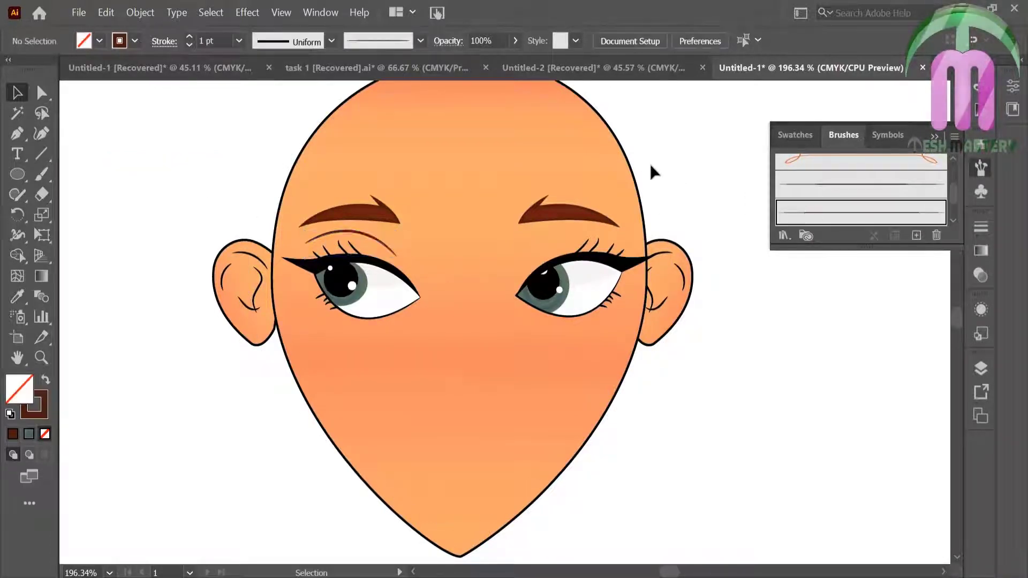
drag(389, 251, 398, 260)
click(237, 221)
Make a reflected copy of the crease and move it above the right eye
key(ctrl+0)
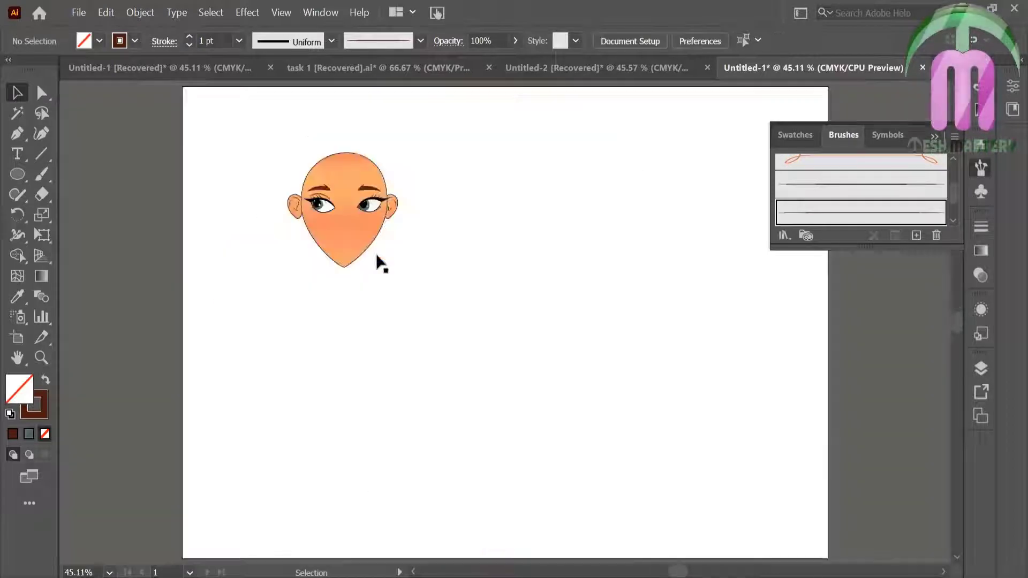
drag(298, 162, 430, 279)
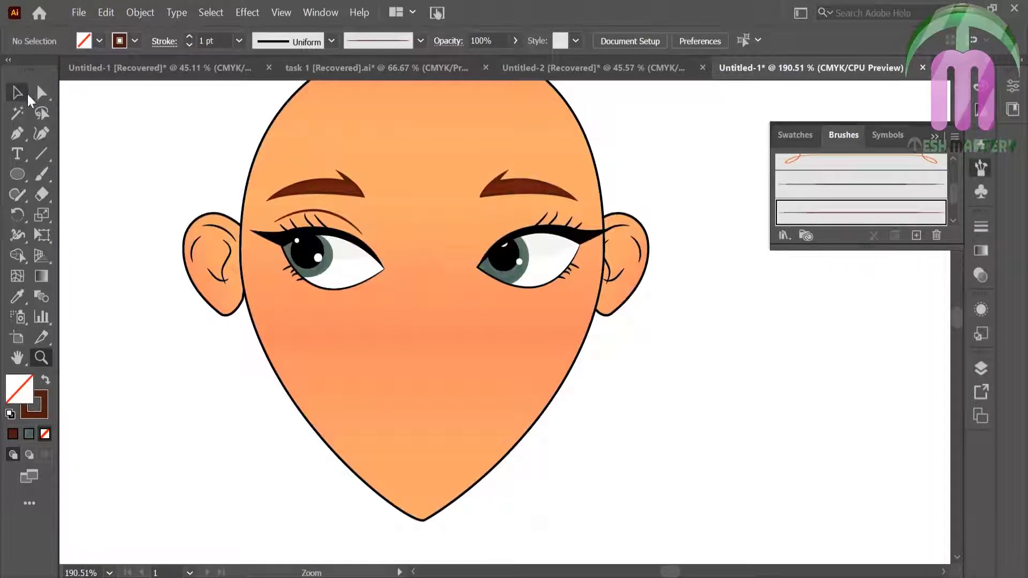
click(17, 92)
drag(287, 217, 300, 214)
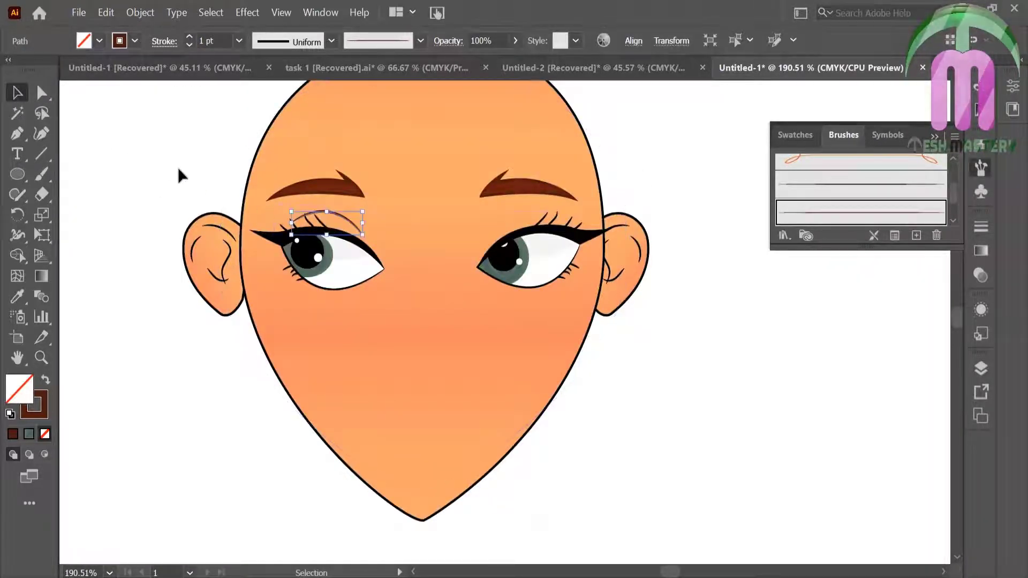
right_click(344, 217)
mouse_move(389, 481)
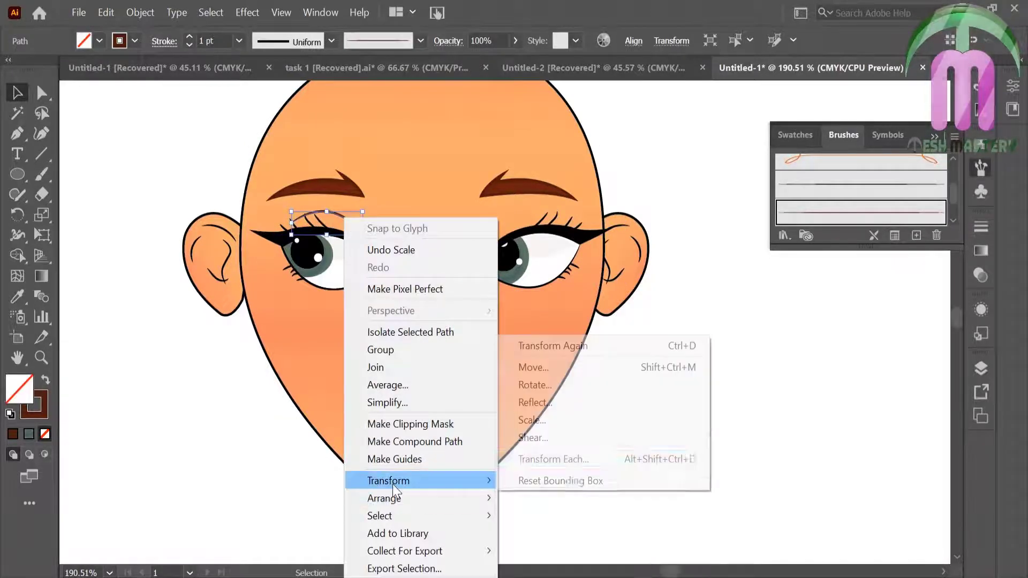
click(536, 402)
click(433, 405)
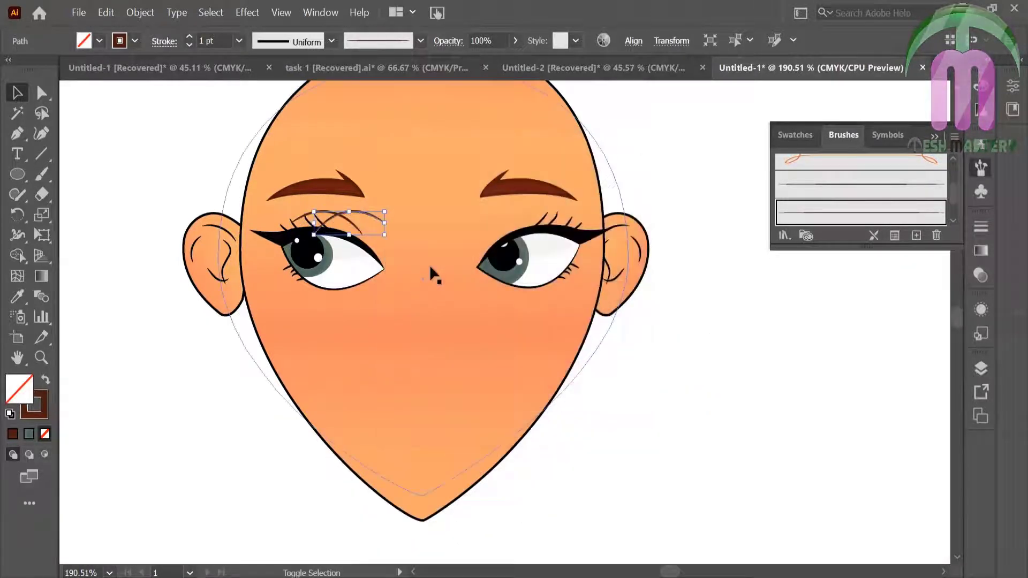
key(shift+Right)
key(shift+Right)
key(shift+Right)
key(shift+Right)
key(shift+Right)
key(shift+Right)
key(shift+Right)
key(shift+Right)
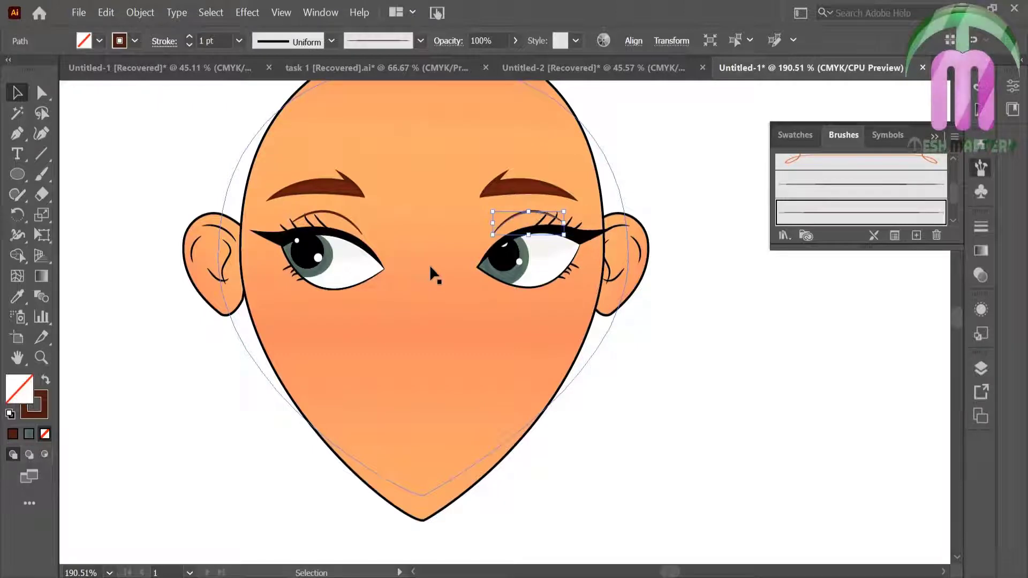
Bring the right and left eye groups to the front, in front of their creases
right_click(537, 257)
mouse_move(576, 443)
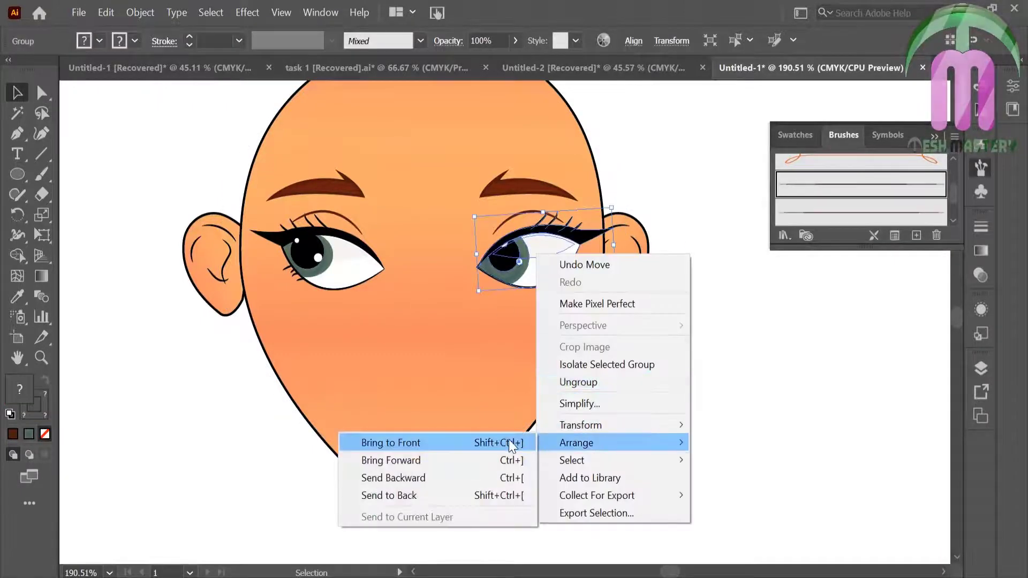
click(512, 444)
click(367, 242)
right_click(368, 242)
click(230, 437)
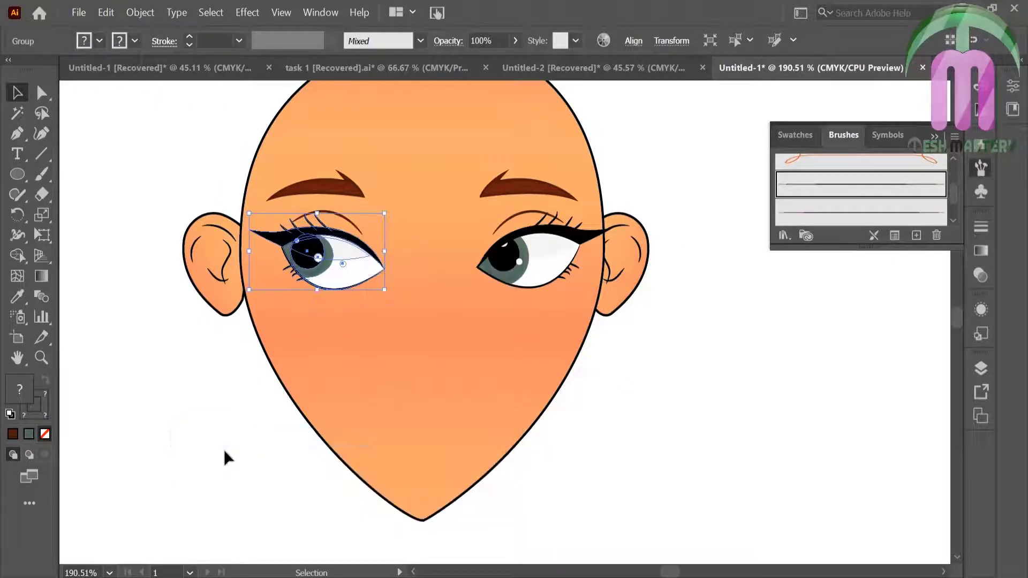
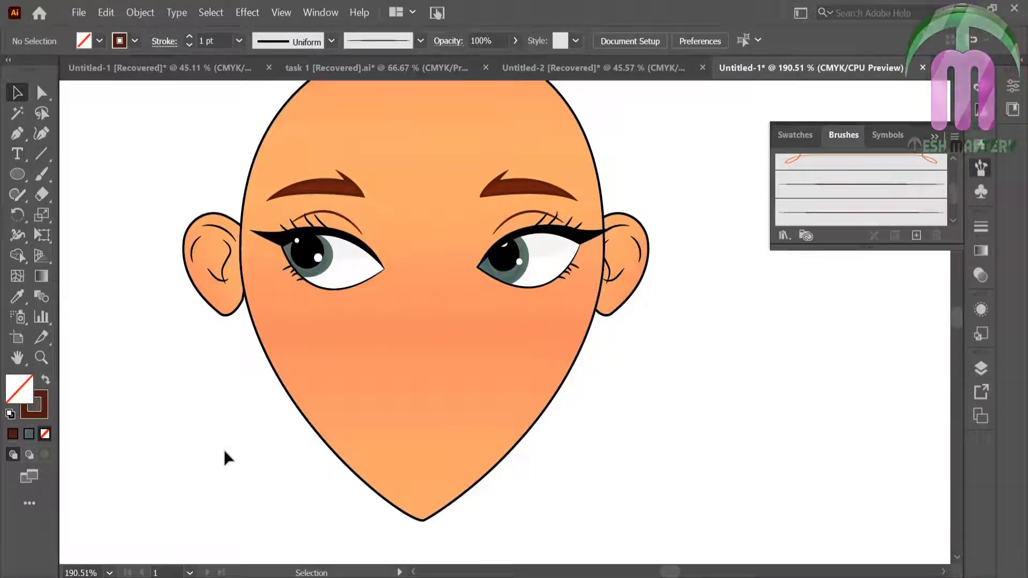
Draw a curved teardrop nostril outline with the Pen tool beside the face
click(517, 279)
click(328, 264)
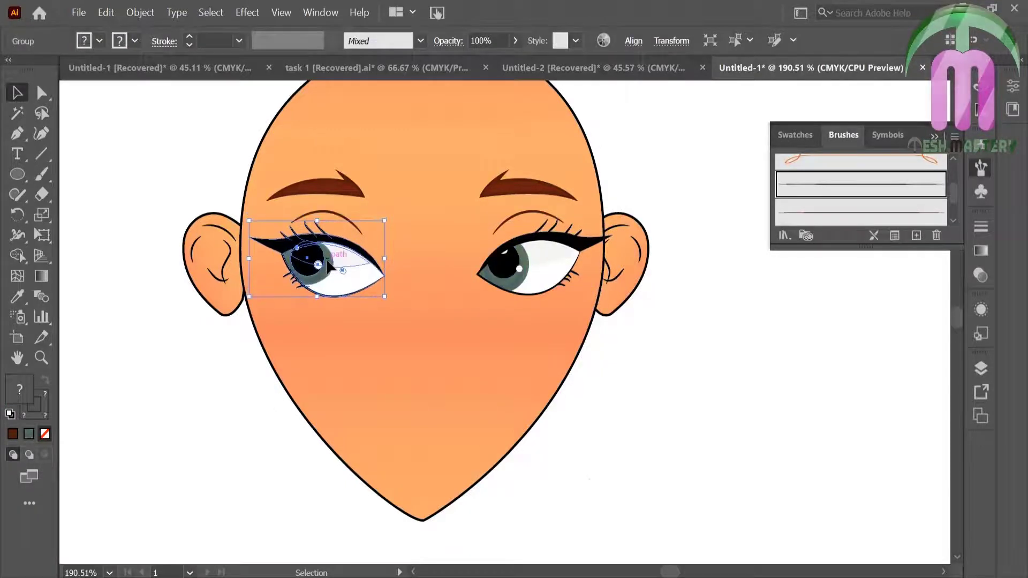
click(605, 494)
key(ctrl+0)
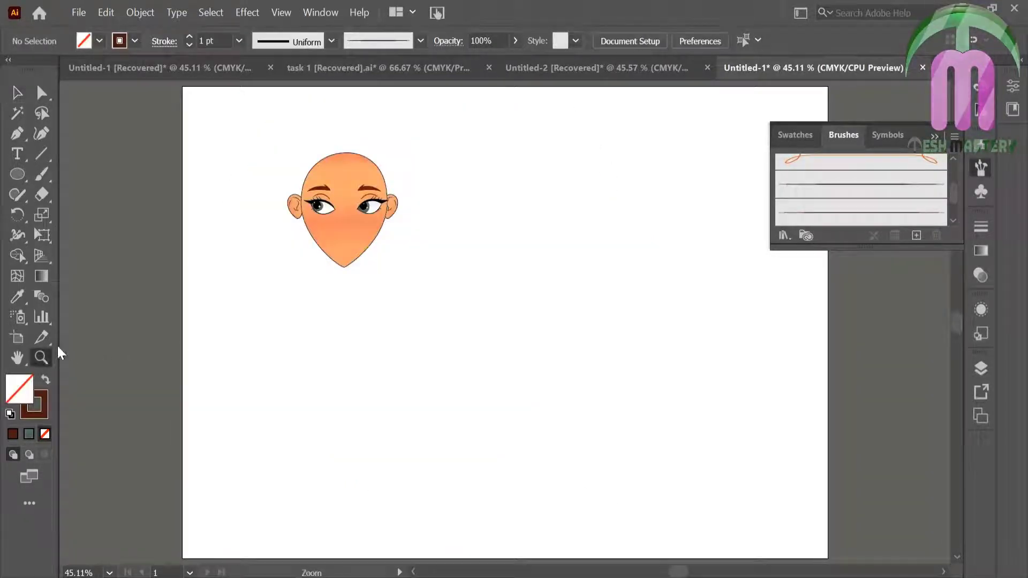
drag(400, 243, 308, 183)
click(20, 138)
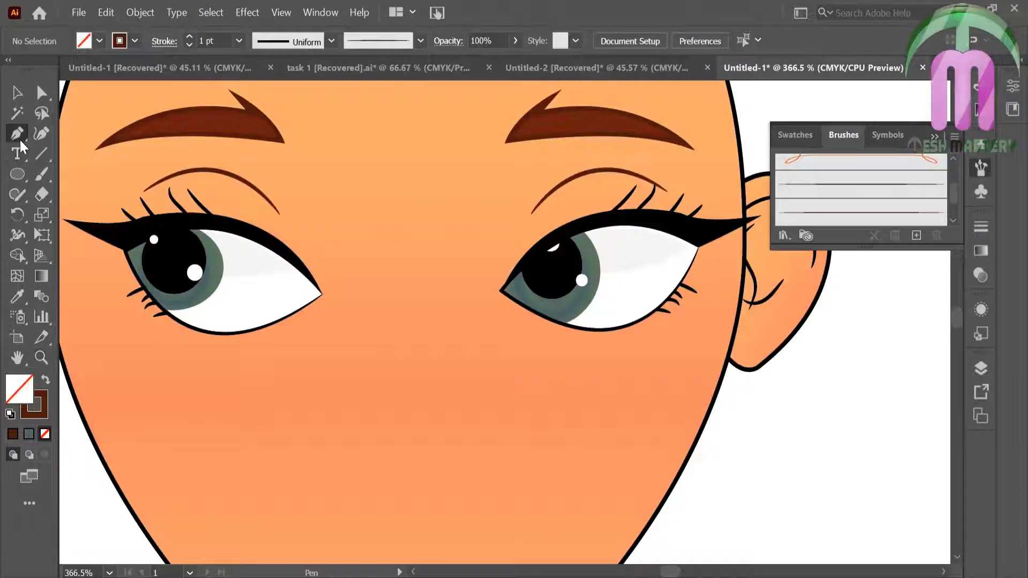
click(844, 458)
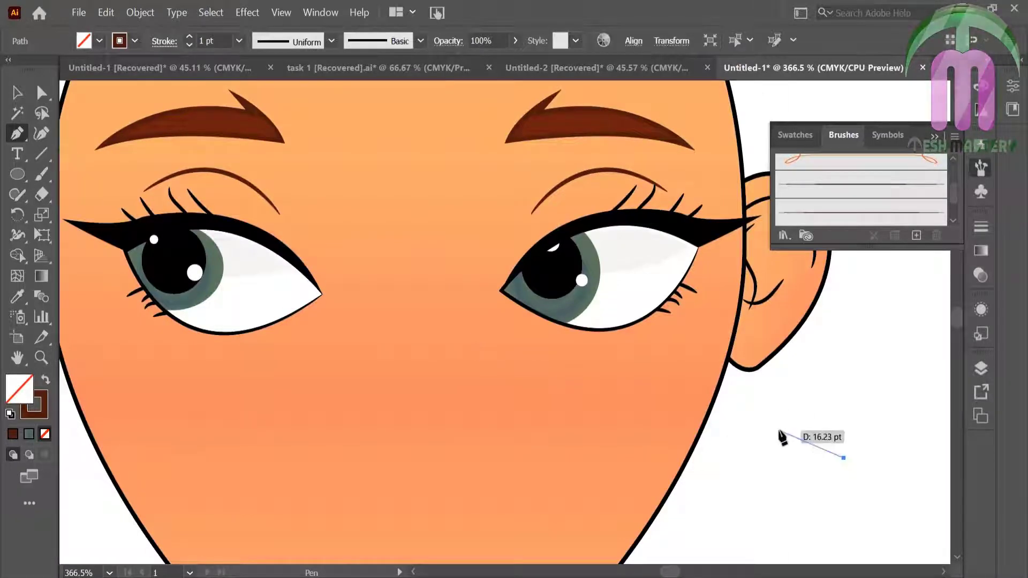
mouse_move(779, 430)
mouse_down()
mouse_move(740, 454)
mouse_move(810, 445)
mouse_move(854, 477)
mouse_up()
Fill the nostril shape black by sampling the lash line with the Eyedropper
click(17, 92)
click(17, 297)
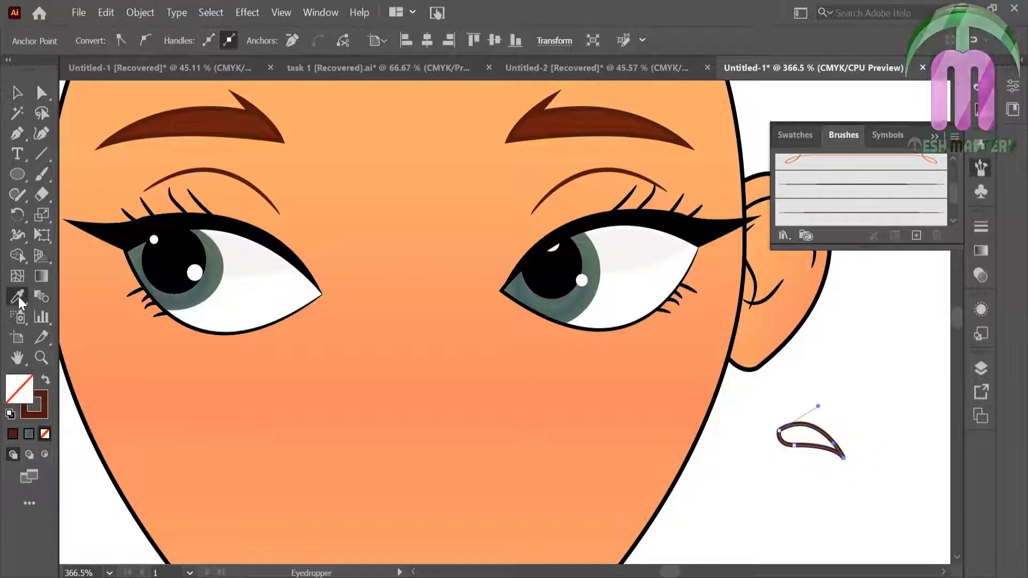
click(212, 217)
click(17, 92)
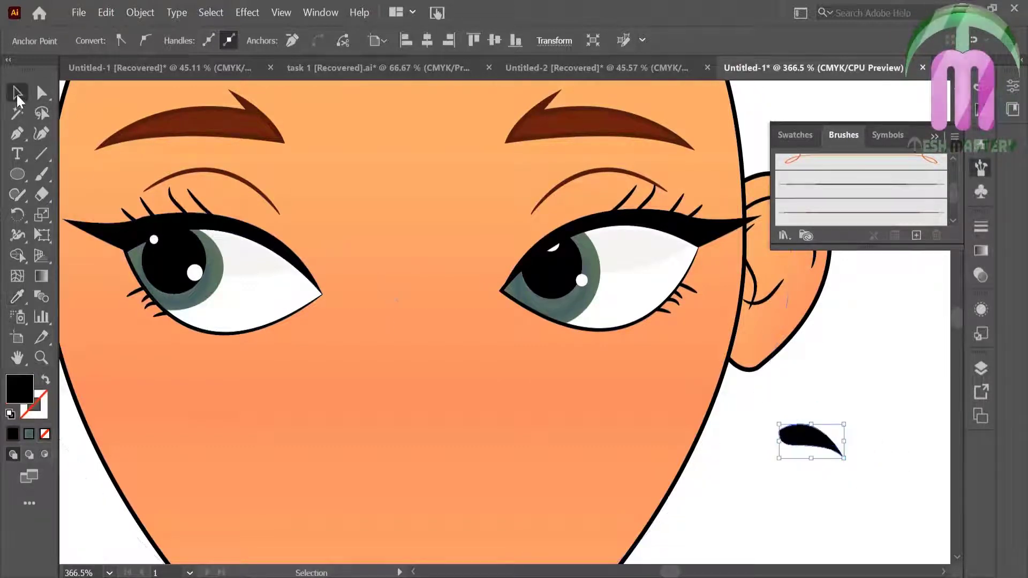
click(803, 450)
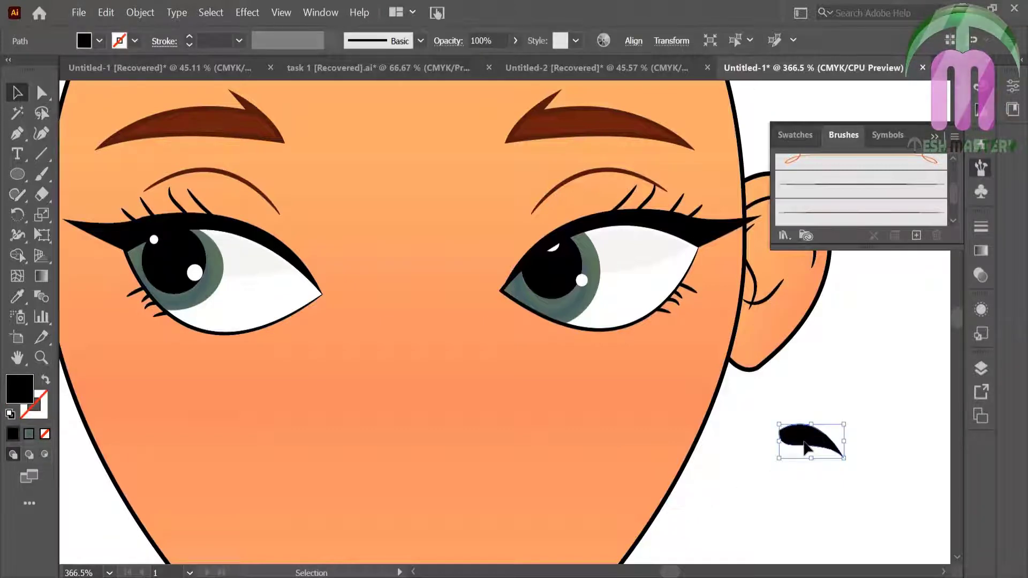
Reflect a mirrored copy of the nostril and move it to the right
right_click(806, 448)
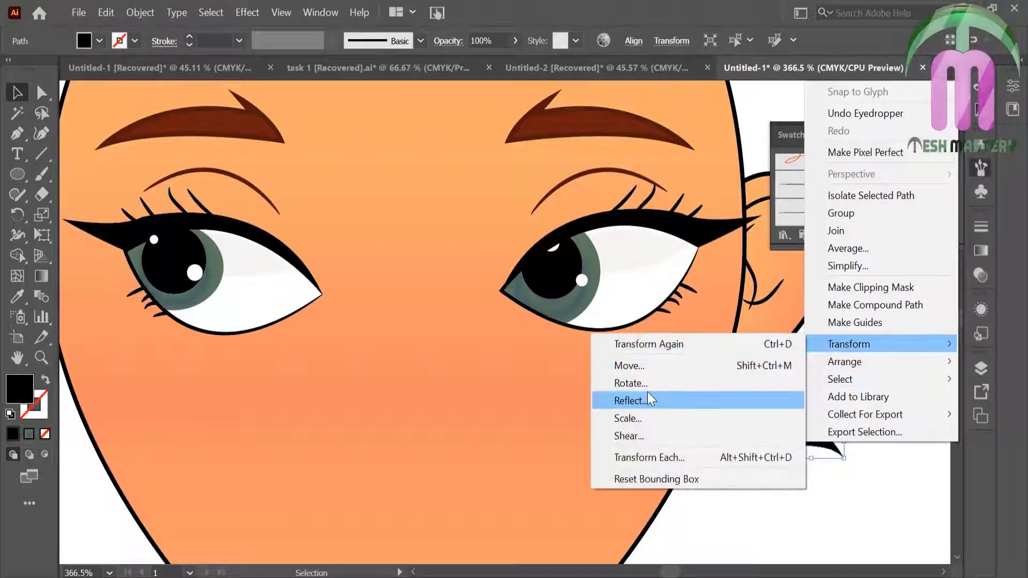
click(647, 395)
click(455, 406)
drag(842, 444, 879, 445)
click(857, 466)
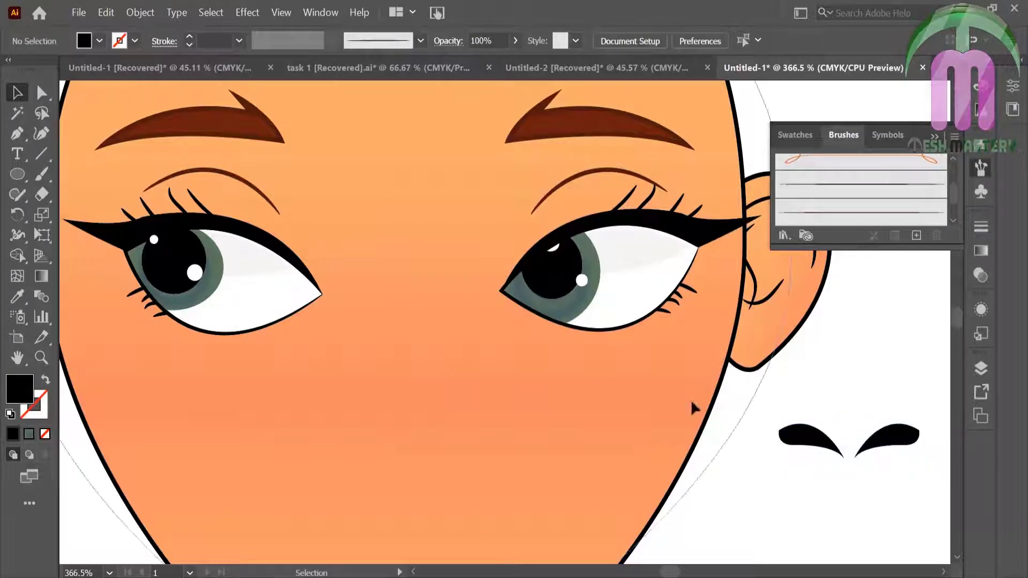
click(43, 357)
click(907, 455)
Paint a curved Paintbrush stroke left of the nostrils and reflect a copy to the right
click(16, 134)
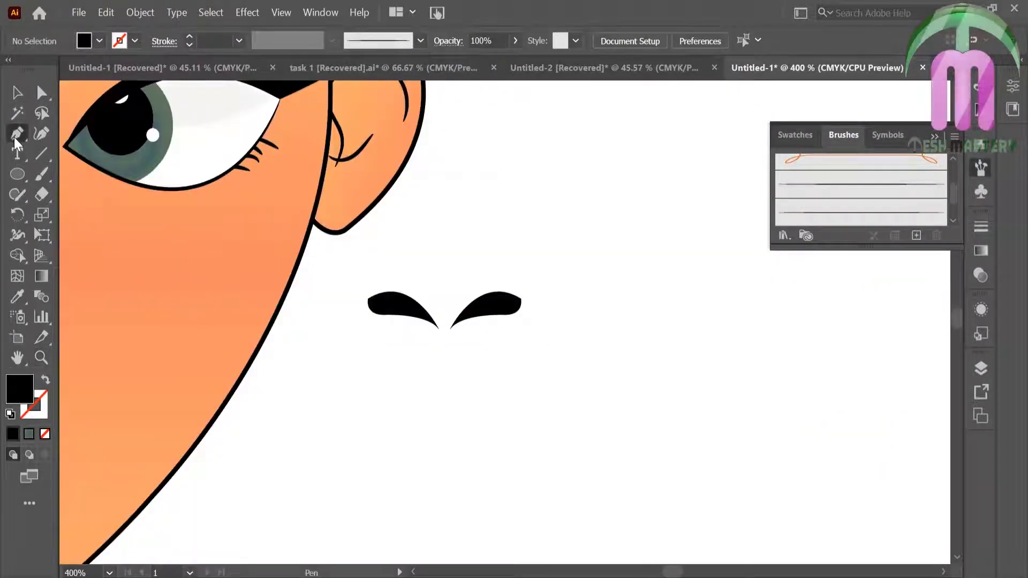
click(41, 176)
drag(356, 294, 357, 319)
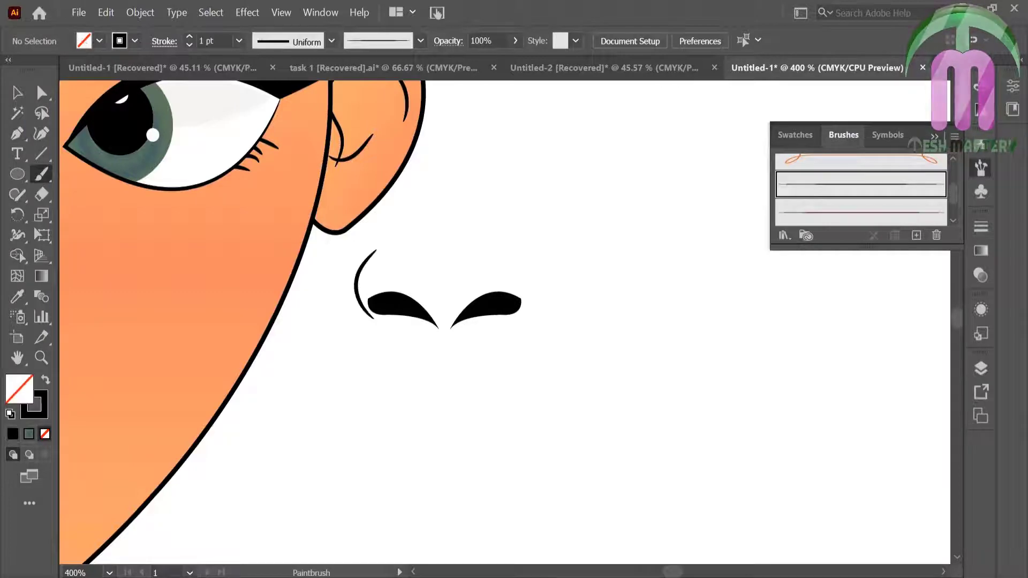
key(v)
right_click(356, 300)
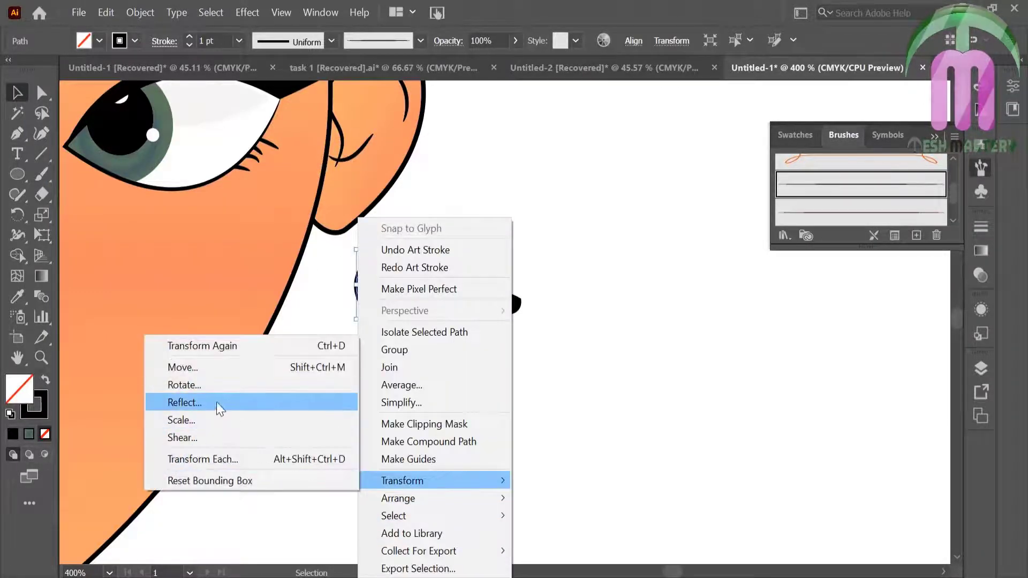
click(216, 403)
click(464, 411)
key(shift+Right)
key(shift+Right)
key(shift+Right)
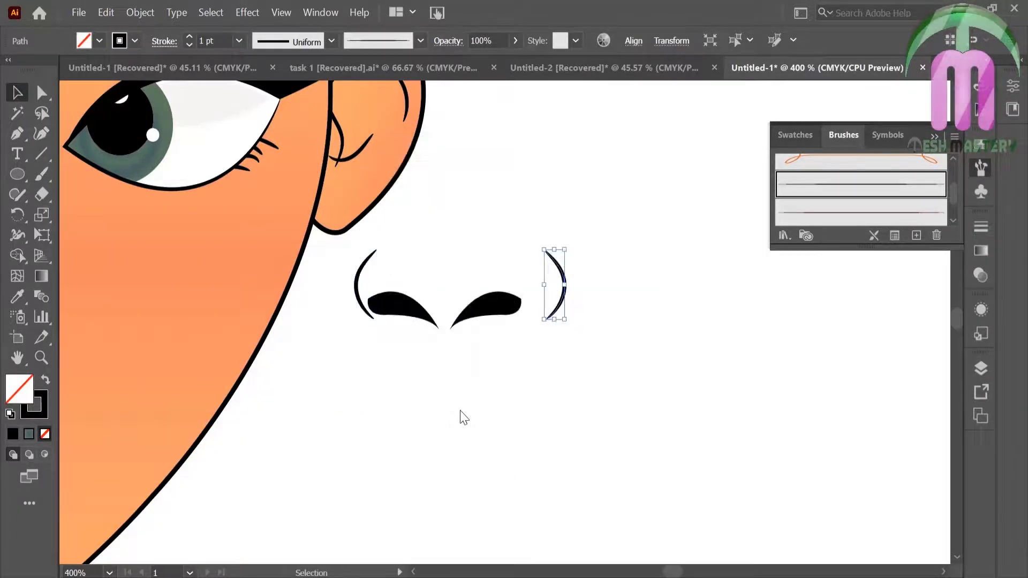
key(Left)
key(Left)
key(Left)
key(Left)
key(Left)
key(Left)
Group the strokes and nostrils into a nose and test it on the face
drag(573, 286, 347, 289)
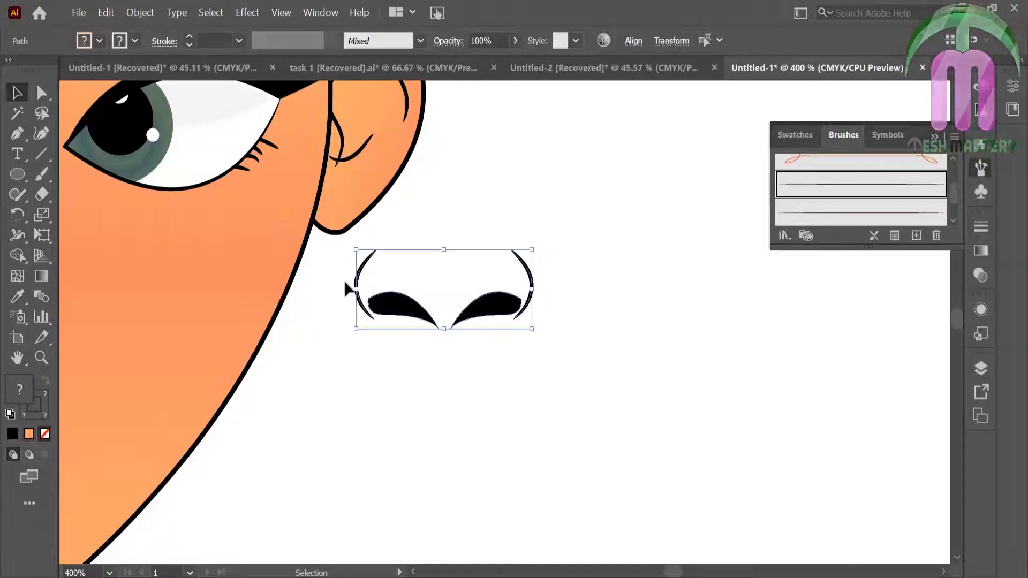
key(ctrl+g)
key(ctrl+0)
click(444, 237)
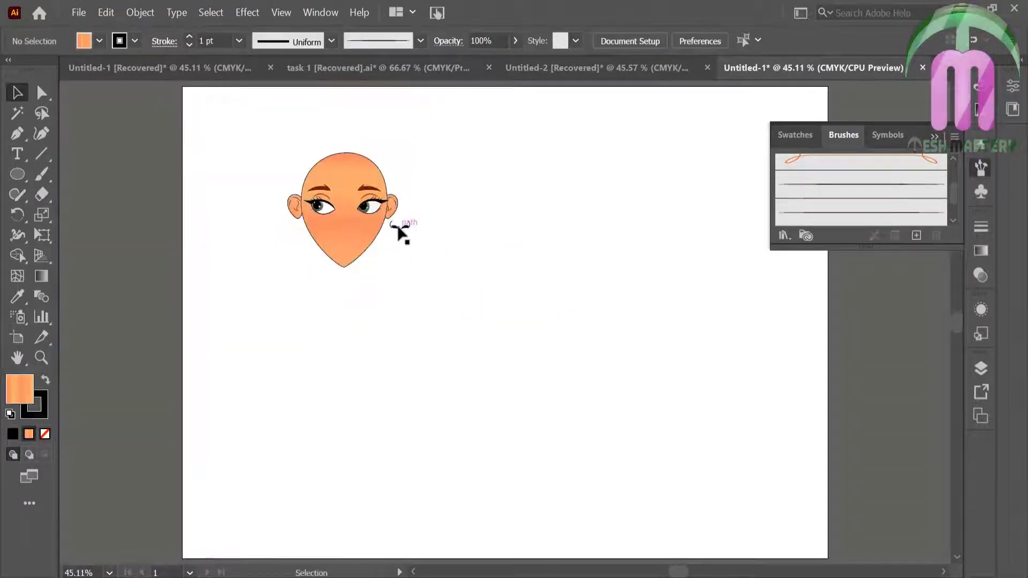
mouse_move(399, 233)
mouse_down()
mouse_move(353, 224)
mouse_move(436, 321)
mouse_up()
click(434, 246)
click(225, 275)
Move the nose back off the face and ungroup its pieces
click(40, 358)
key(v)
drag(389, 258, 637, 307)
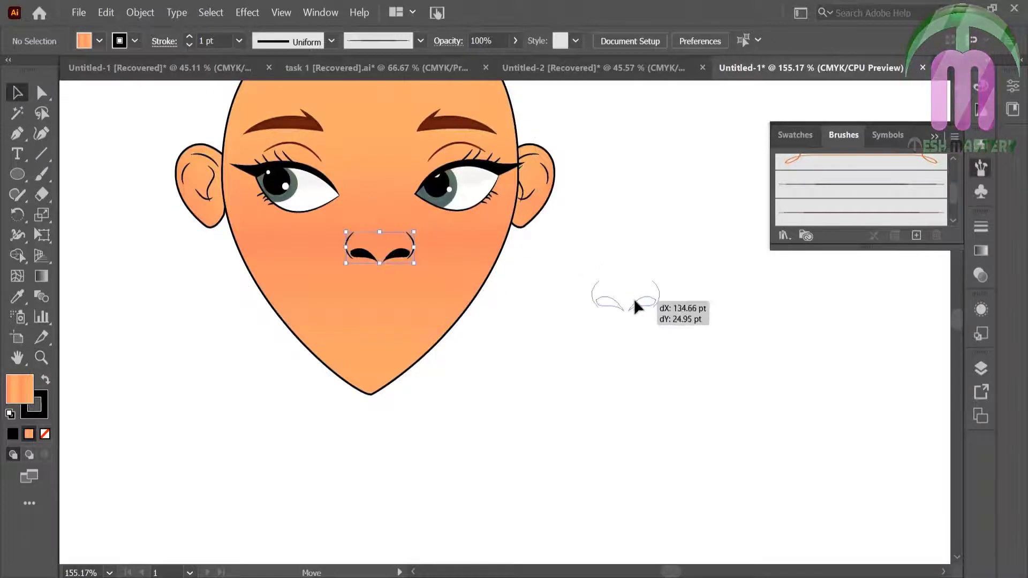
right_click(636, 304)
click(682, 429)
click(613, 323)
Shrink the left nostril slightly
click(610, 304)
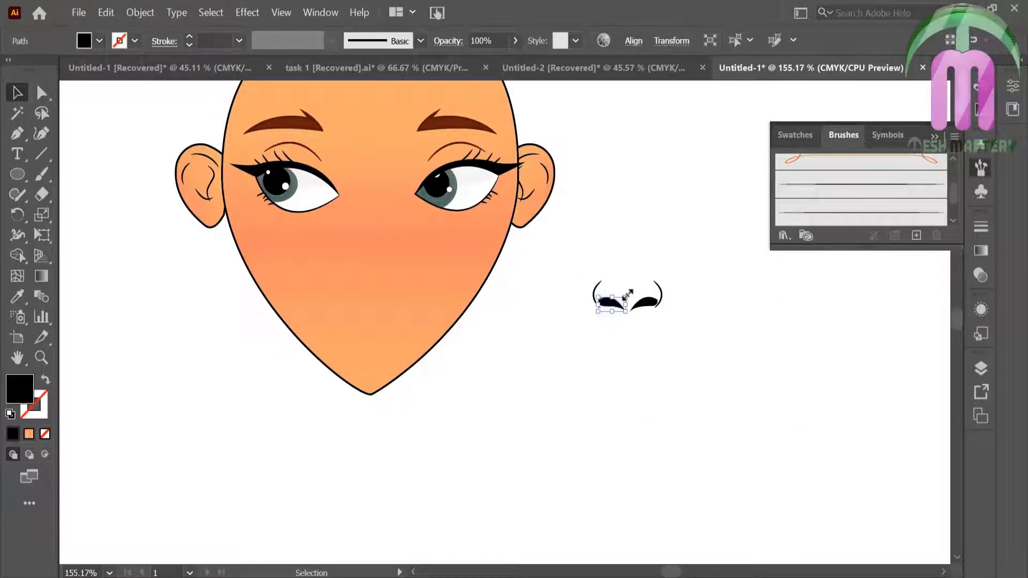
drag(626, 294, 624, 296)
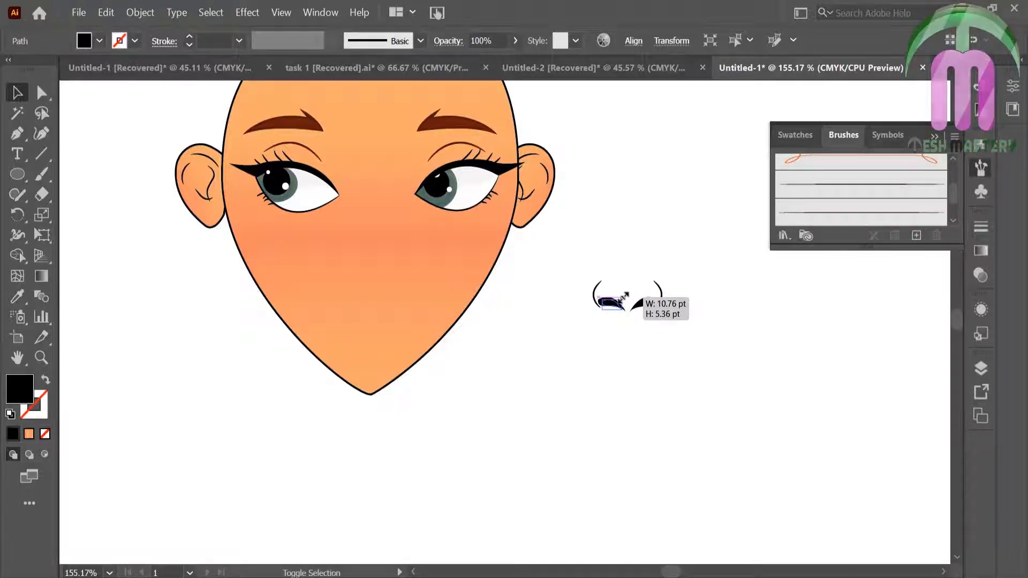
drag(624, 296, 623, 299)
click(730, 282)
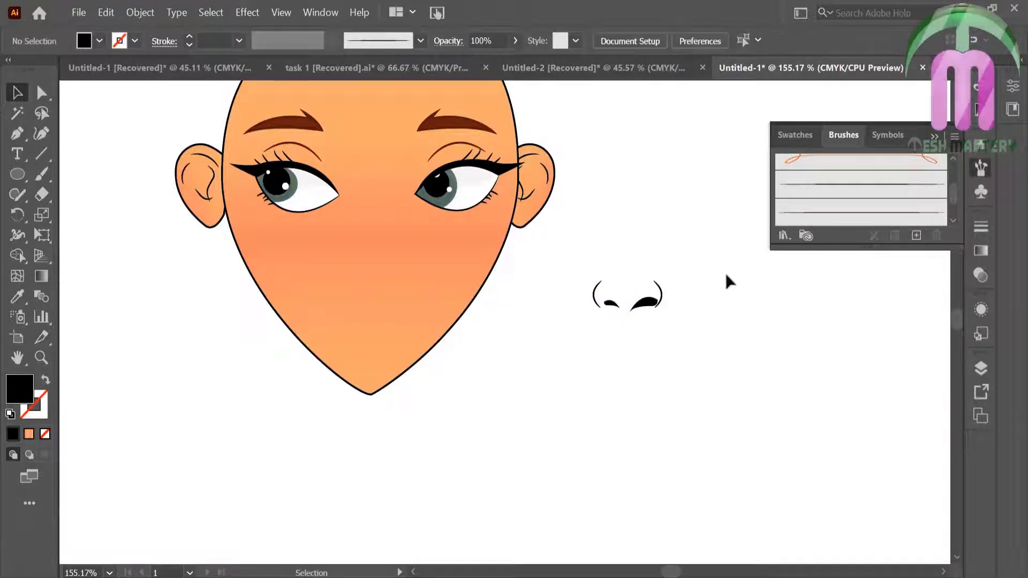
Make a mirrored copy of the nostril and swap fill and stroke colours
click(647, 305)
shift+click(613, 302)
right_click(610, 303)
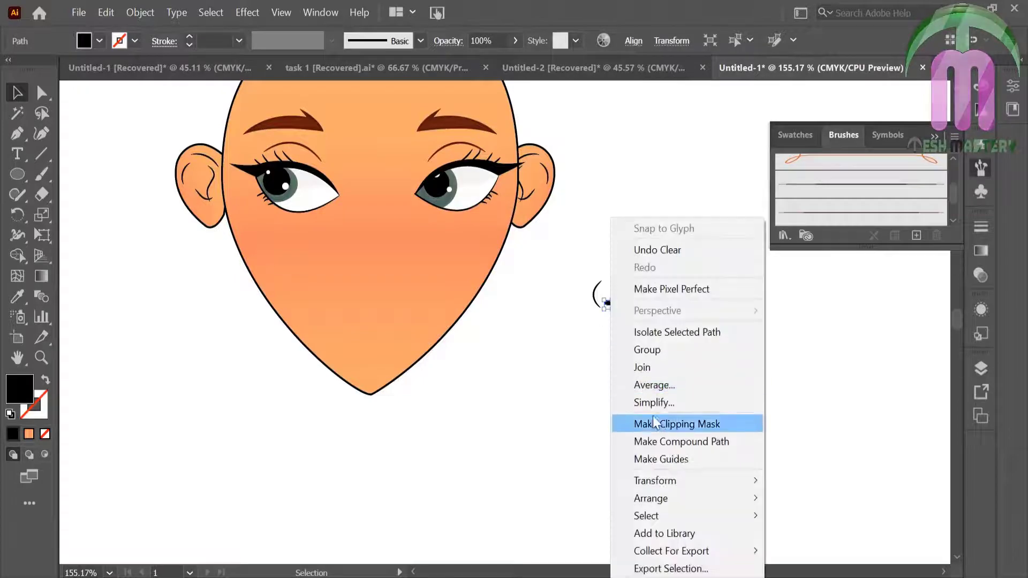
click(437, 402)
click(445, 406)
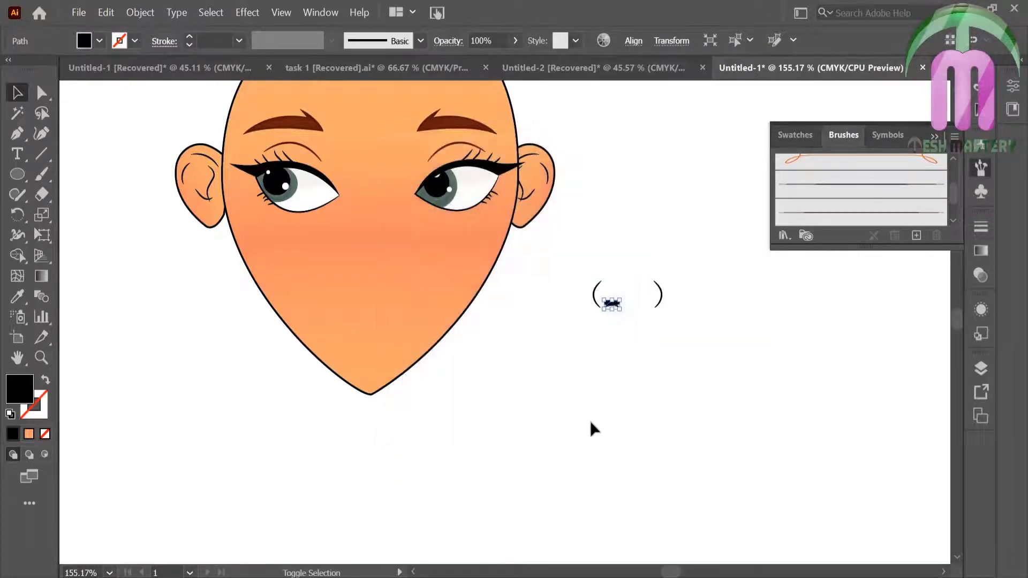
click(614, 344)
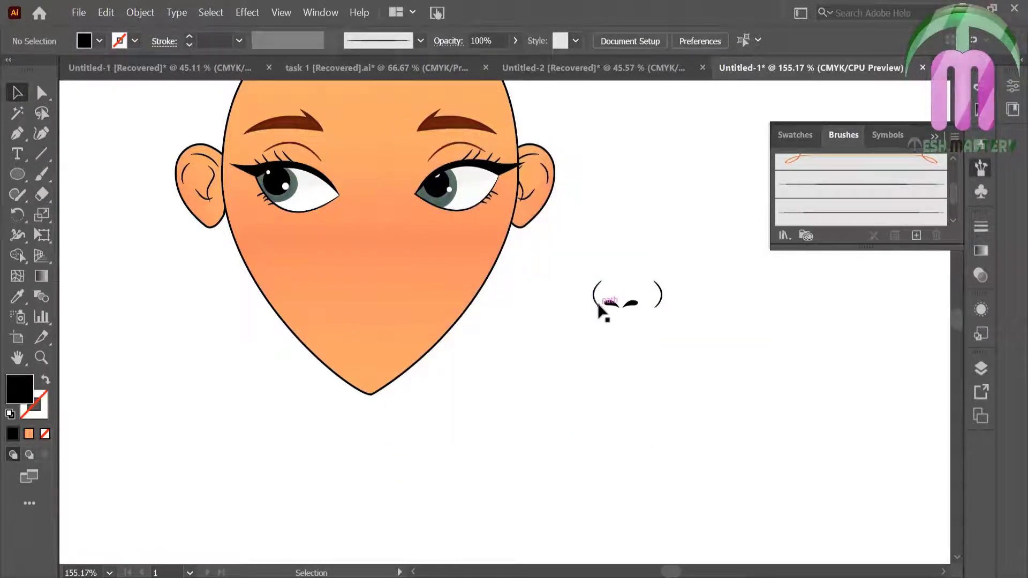
key(shift+x)
key(z)
drag(570, 257, 663, 330)
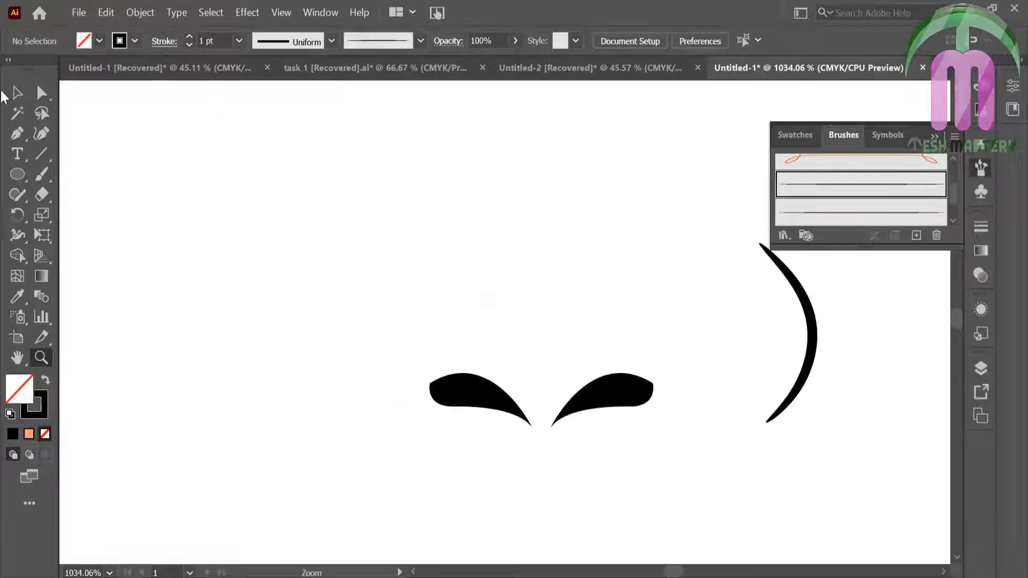
Replace the side strokes with new curved brush strokes beside both nostrils
click(16, 93)
click(814, 338)
key(Delete)
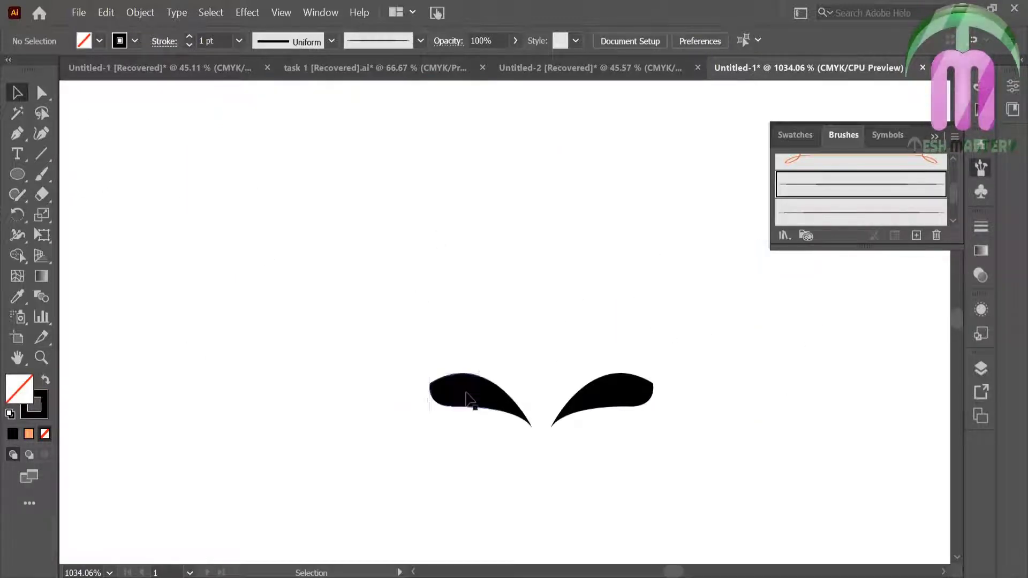
click(467, 399)
click(43, 174)
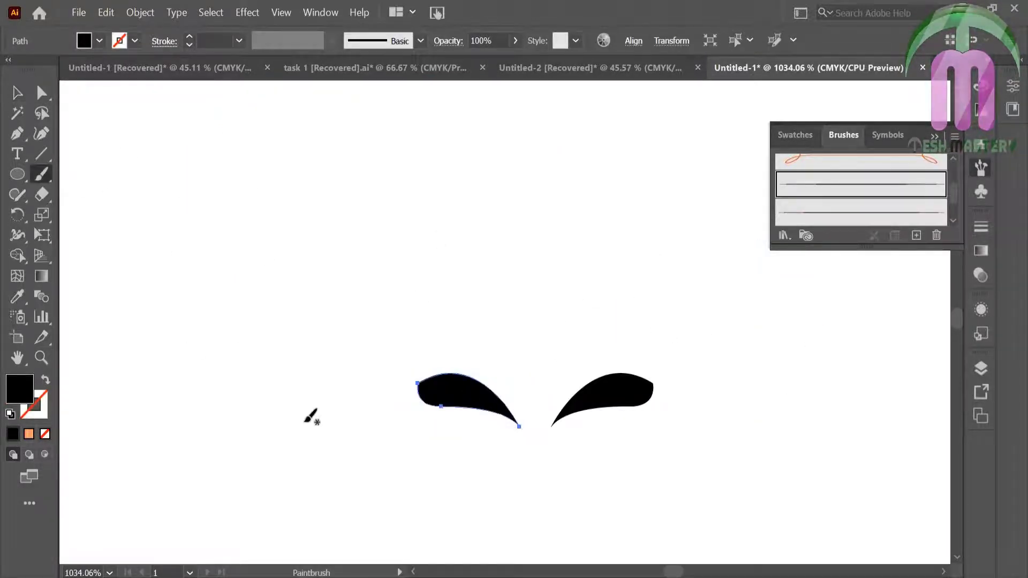
drag(434, 319, 408, 414)
drag(647, 335, 659, 427)
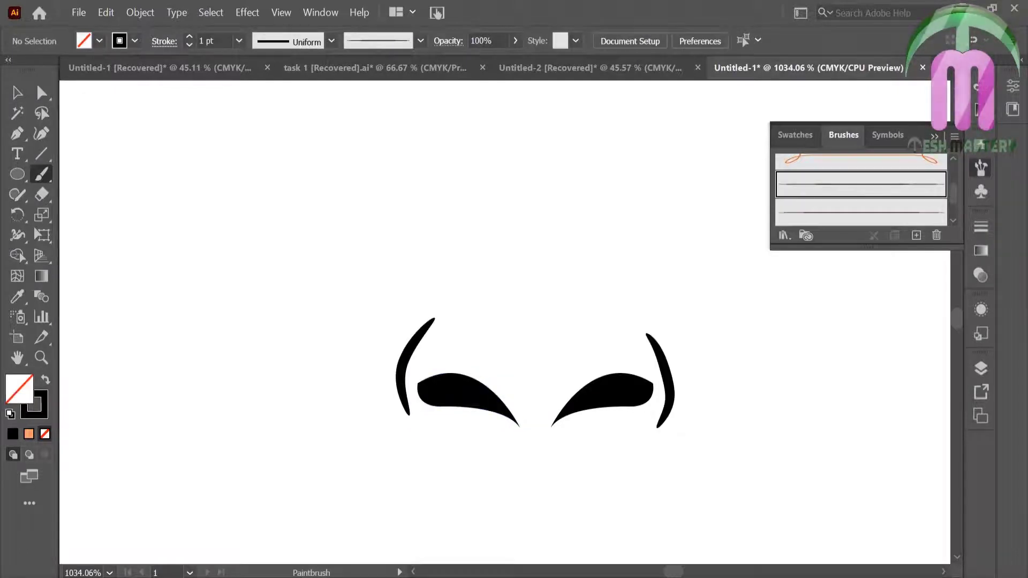
Move the nose group to the face centre just below the eyes
key(ctrl+0)
click(17, 92)
click(418, 241)
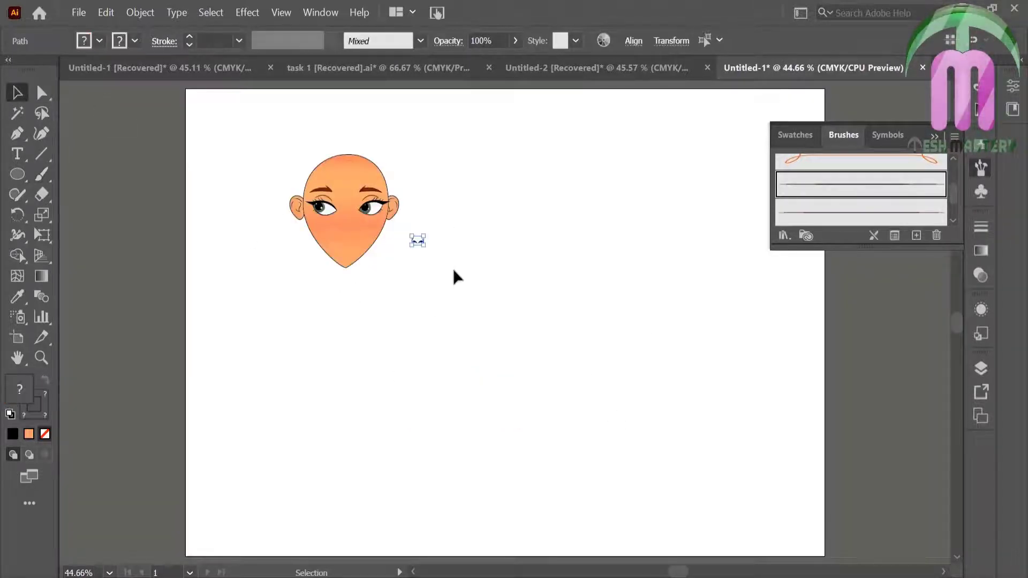
drag(418, 240, 352, 226)
click(406, 293)
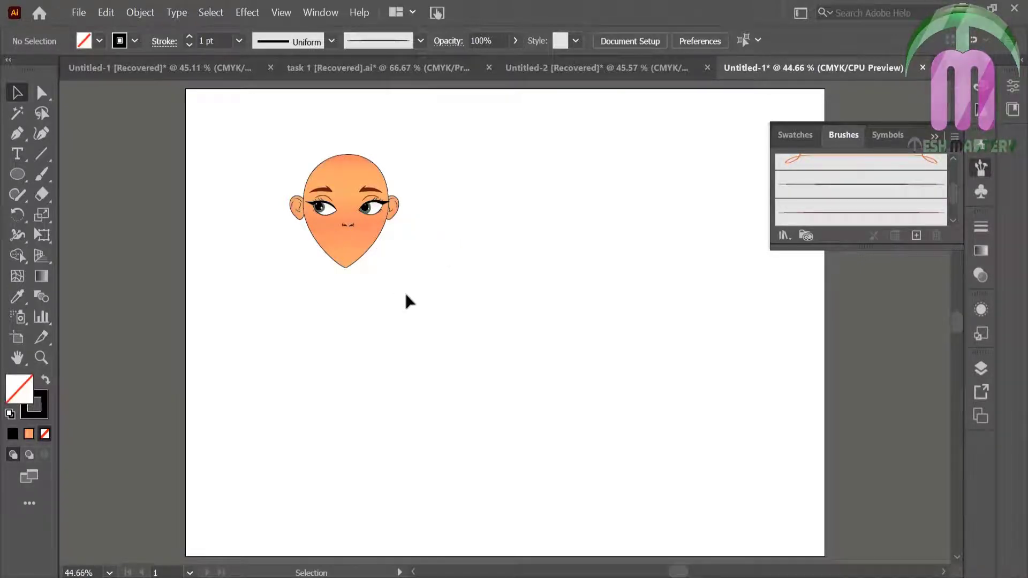
key(z)
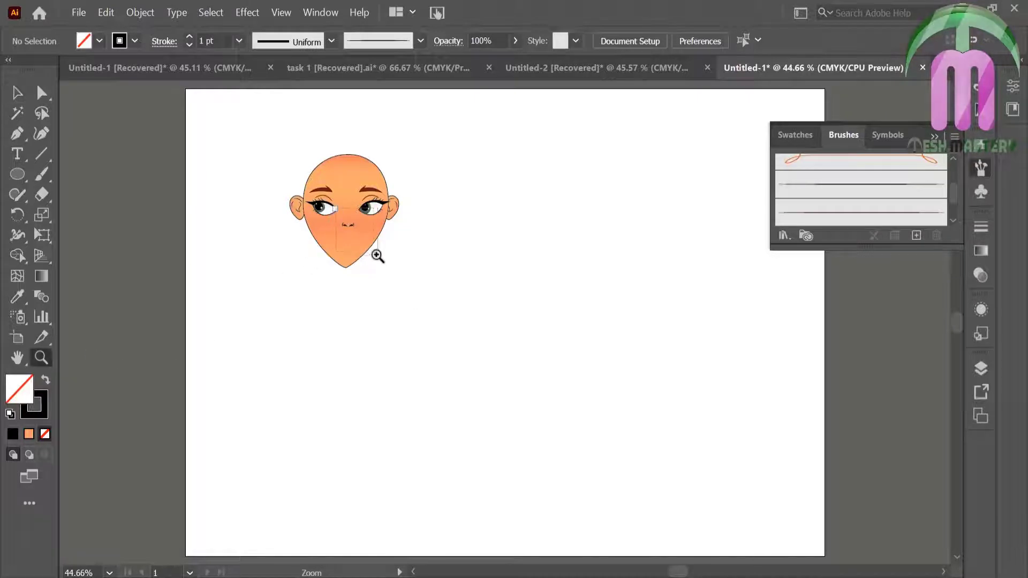
drag(377, 256, 336, 207)
key(v)
click(390, 262)
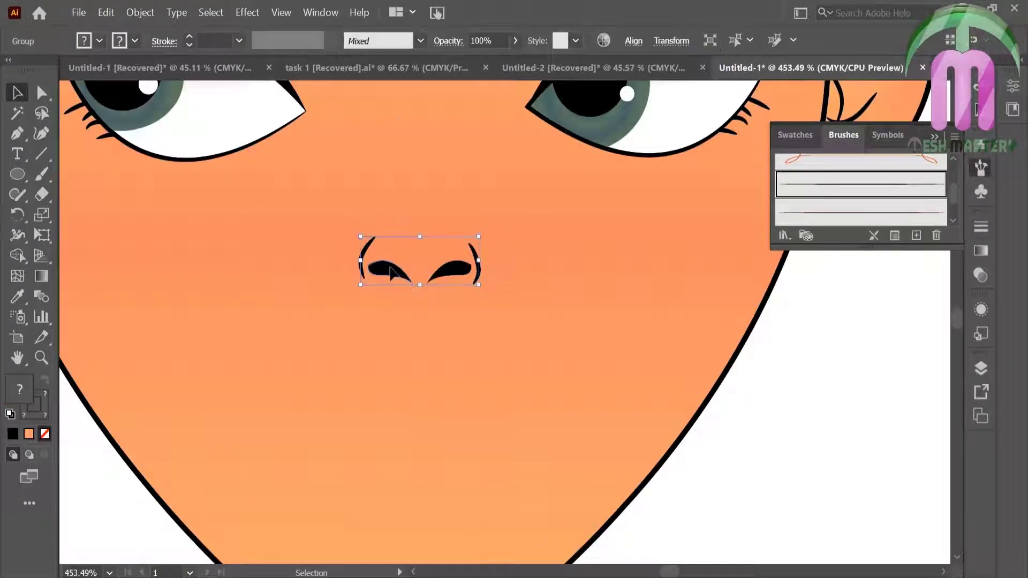
Draw an oval over the nose filled with salmon E06256
click(17, 174)
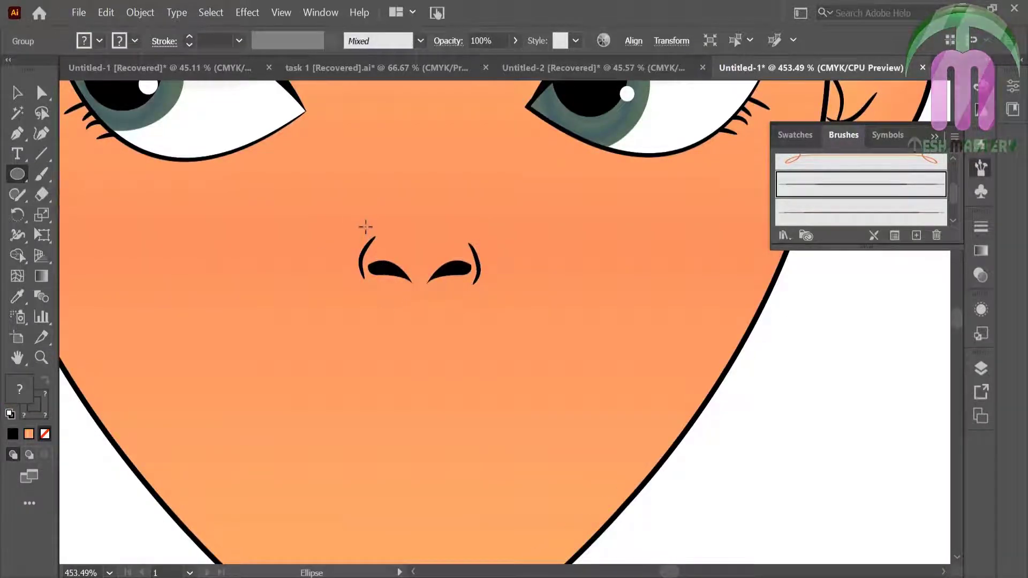
drag(366, 227, 465, 288)
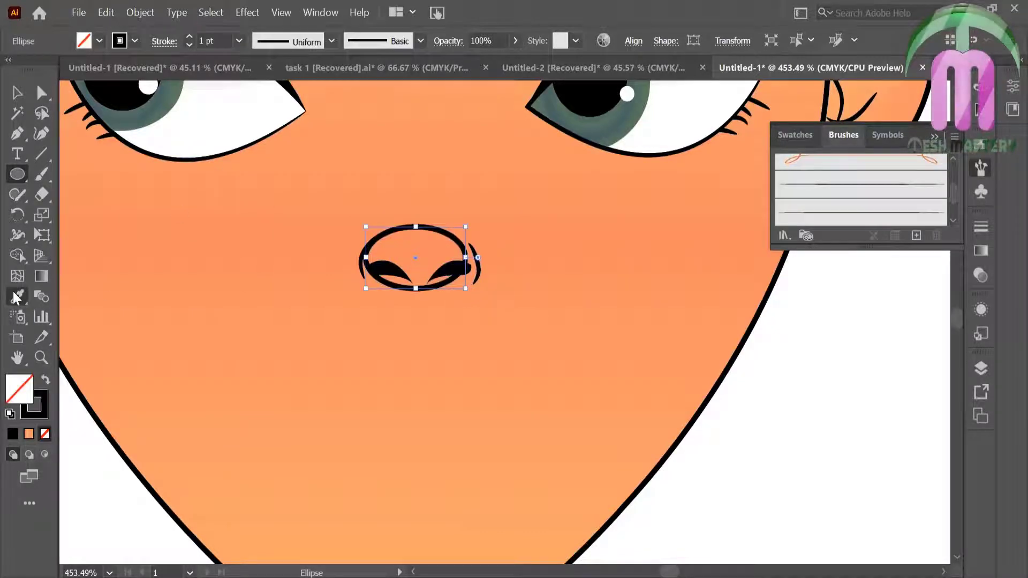
click(16, 297)
double_click(22, 404)
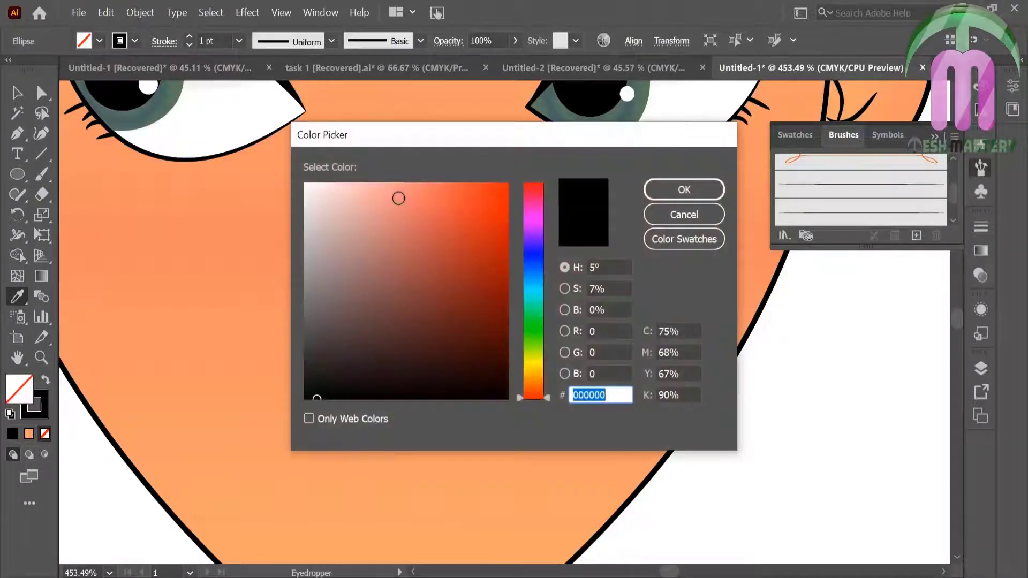
text(E06256)
click(645, 193)
Lower the oval to 67% opacity and bring the black nostrils in front of it
key(v)
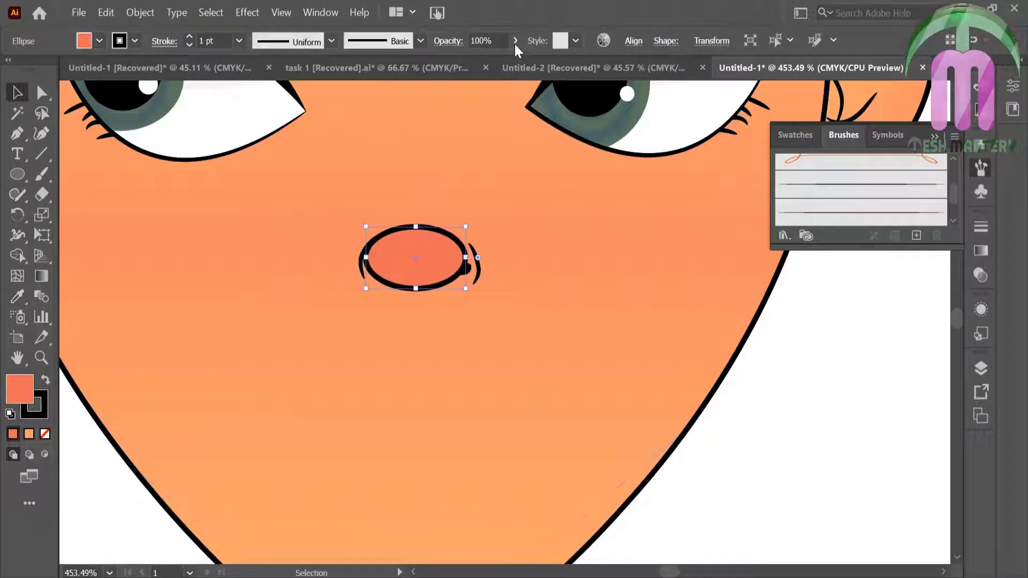
click(515, 41)
drag(493, 58, 477, 59)
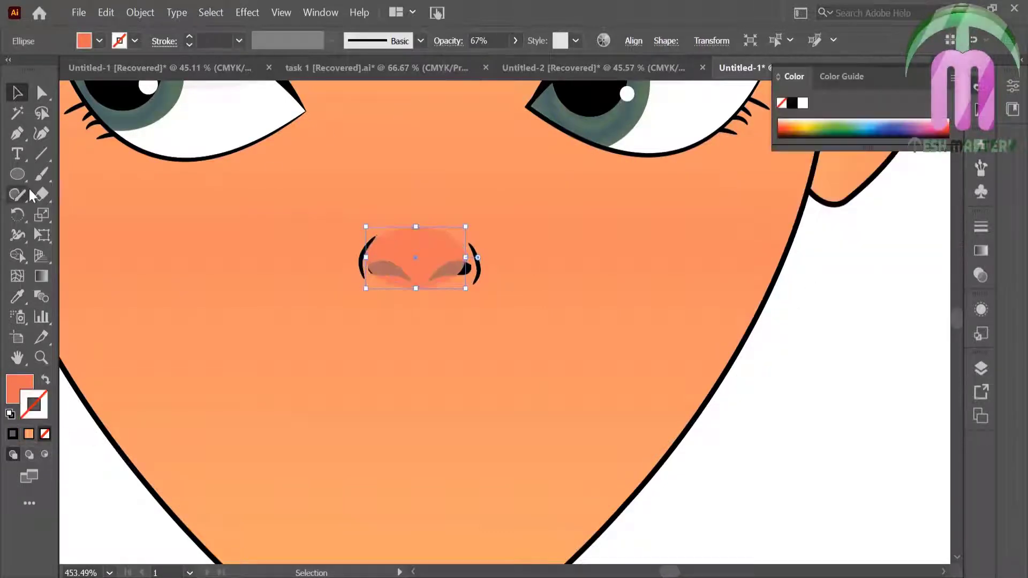
click(477, 270)
right_click(476, 265)
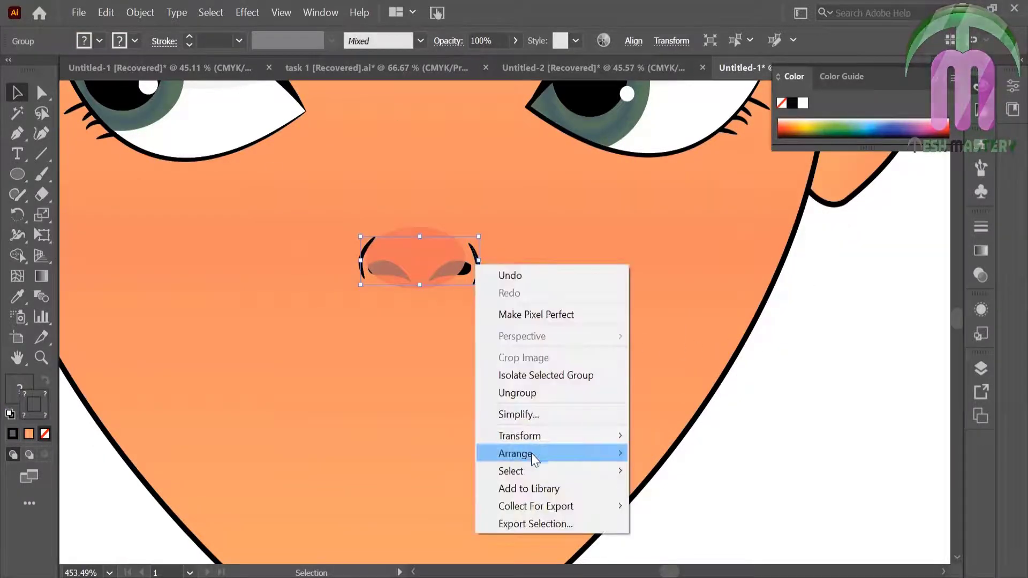
mouse_move(516, 454)
click(420, 456)
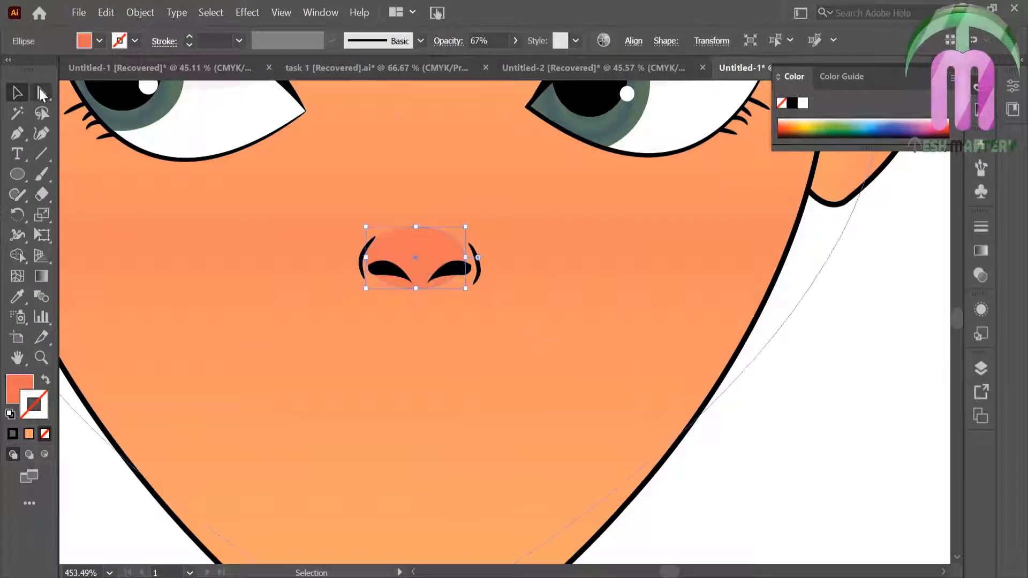
Reposition the salmon oval so it sits behind the nose tip
click(43, 94)
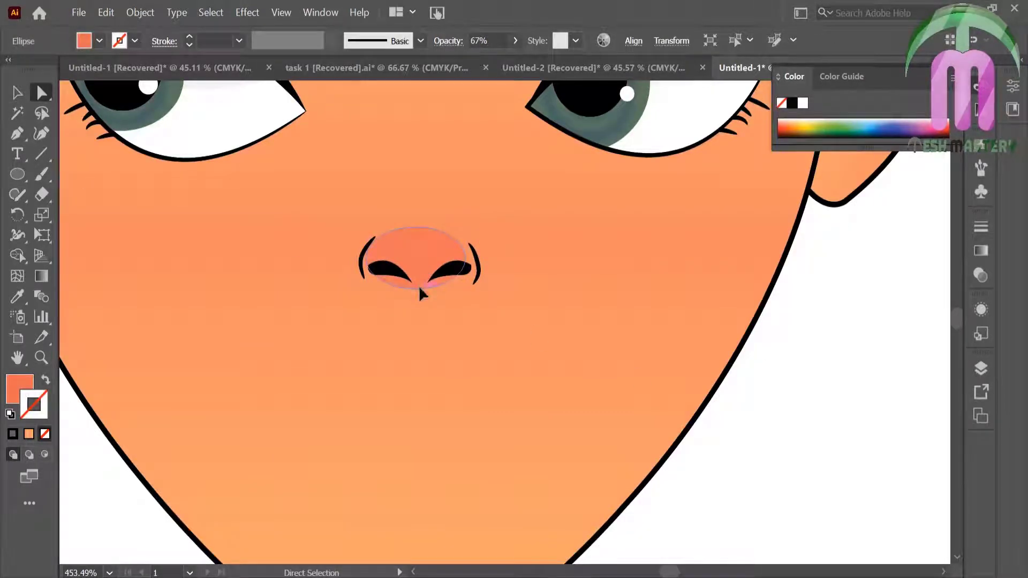
drag(420, 289, 420, 275)
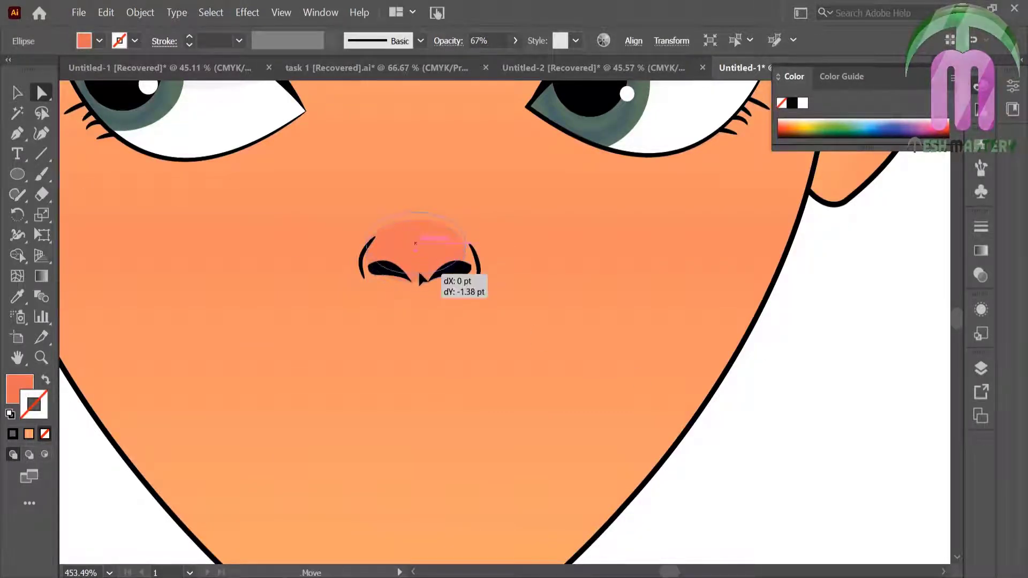
mouse_move(420, 276)
mouse_down()
mouse_move(861, 377)
mouse_move(437, 273)
mouse_up()
click(847, 399)
key(v)
click(878, 421)
key(ctrl+0)
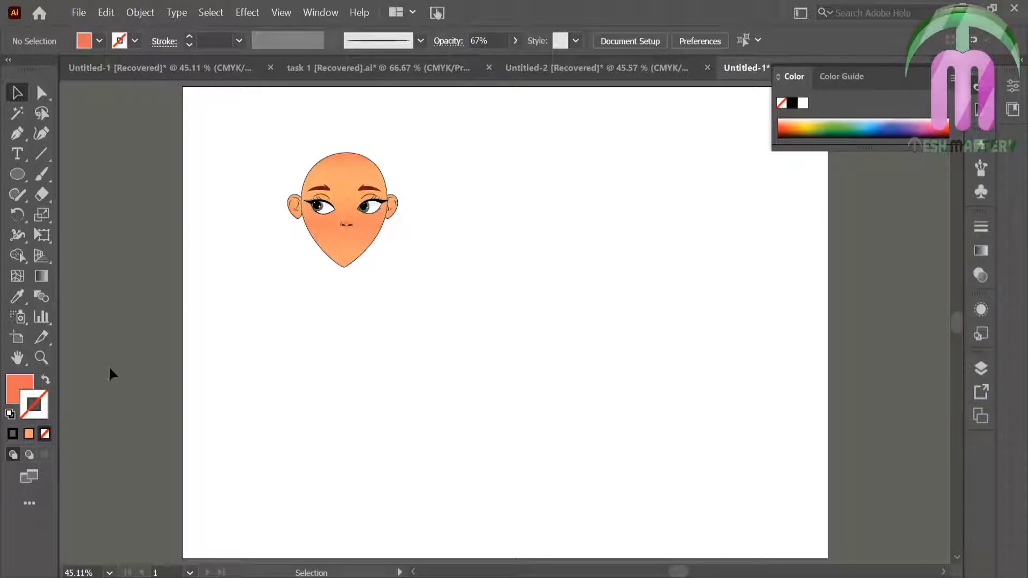
Draw a red arched upper lip half with the Pen tool beside the face
key(z)
drag(291, 188, 349, 189)
click(17, 133)
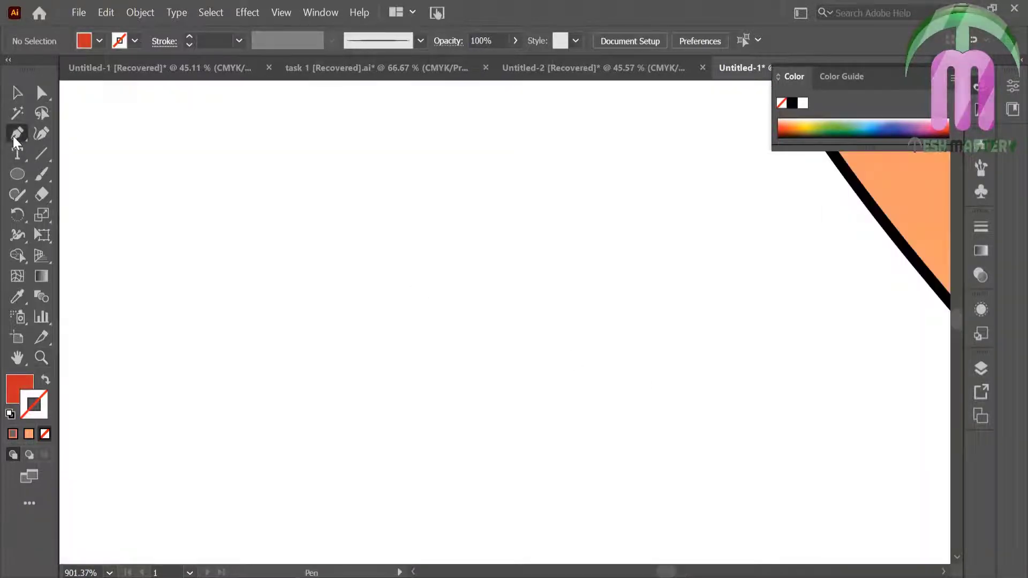
click(194, 233)
mouse_move(371, 234)
mouse_down()
mouse_move(423, 266)
mouse_move(375, 243)
mouse_up()
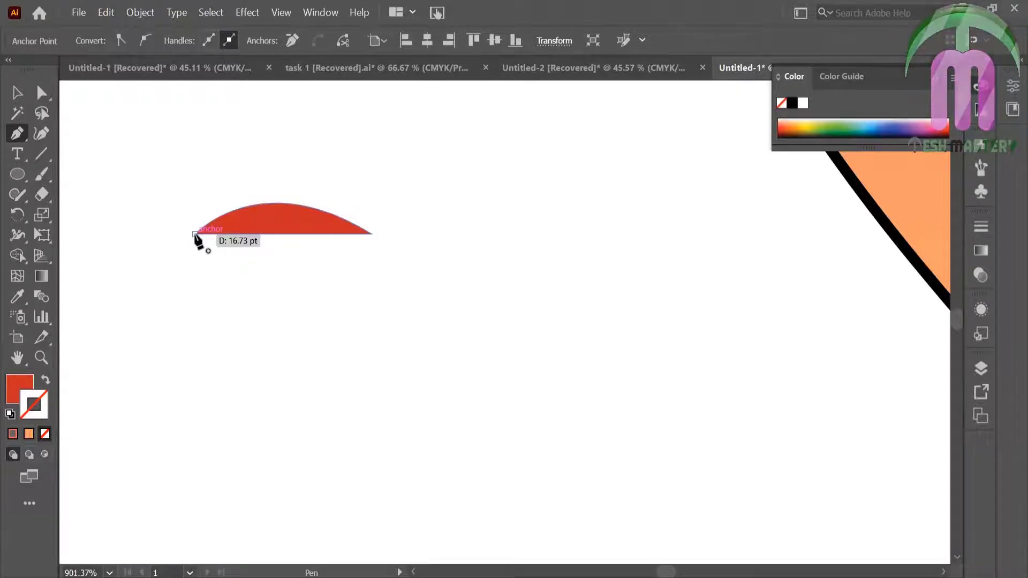
click(195, 234)
ctrl+click(189, 239)
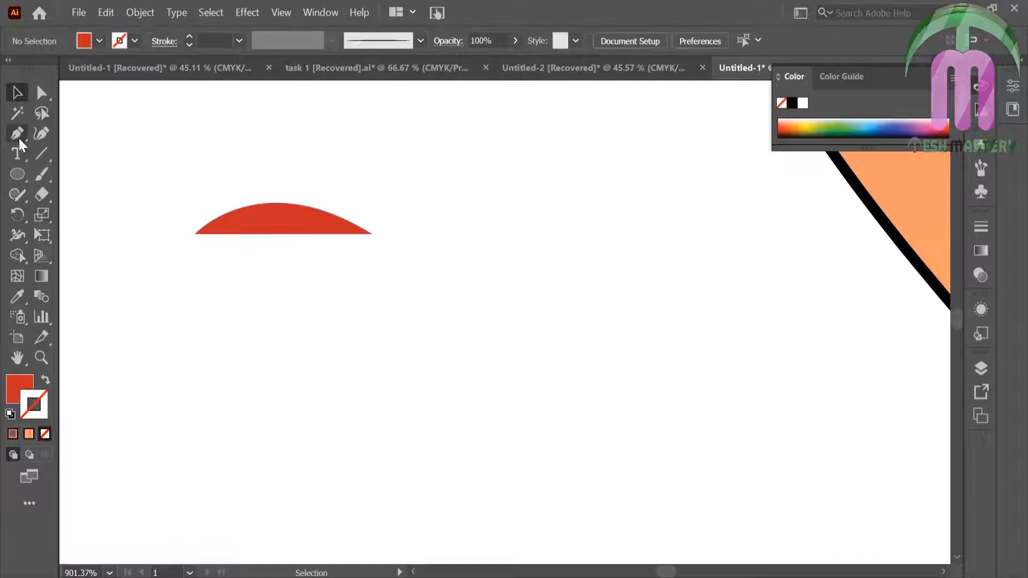
Draw a closed leaf-shaped lip and stretch the arch to match its width
click(182, 234)
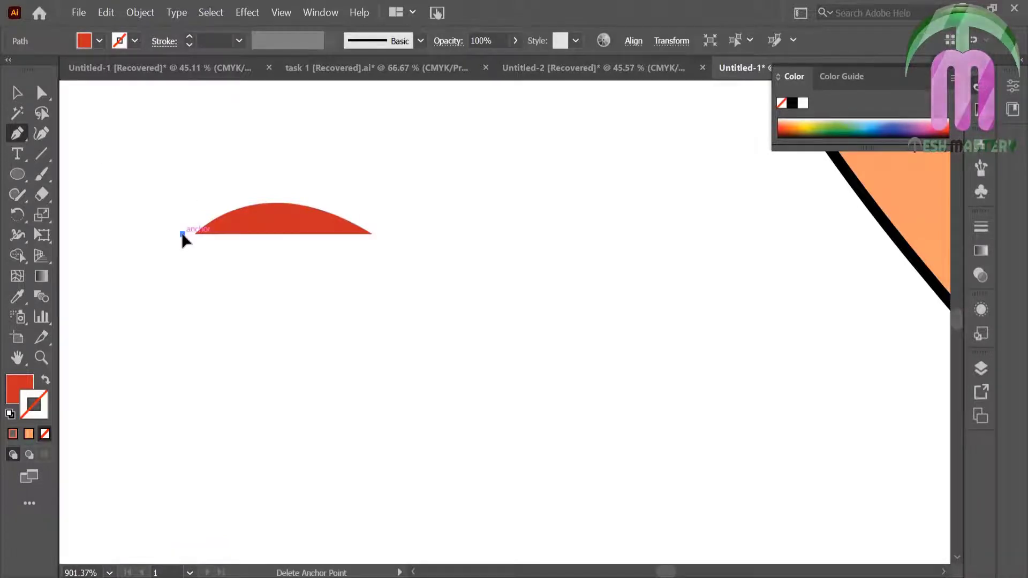
click(381, 235)
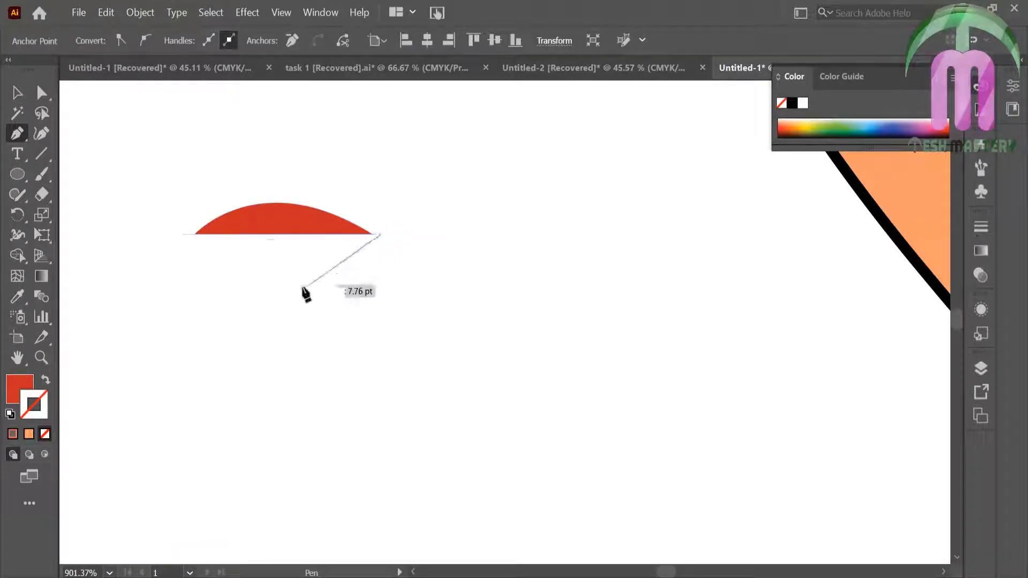
drag(182, 234, 91, 140)
click(18, 92)
click(167, 228)
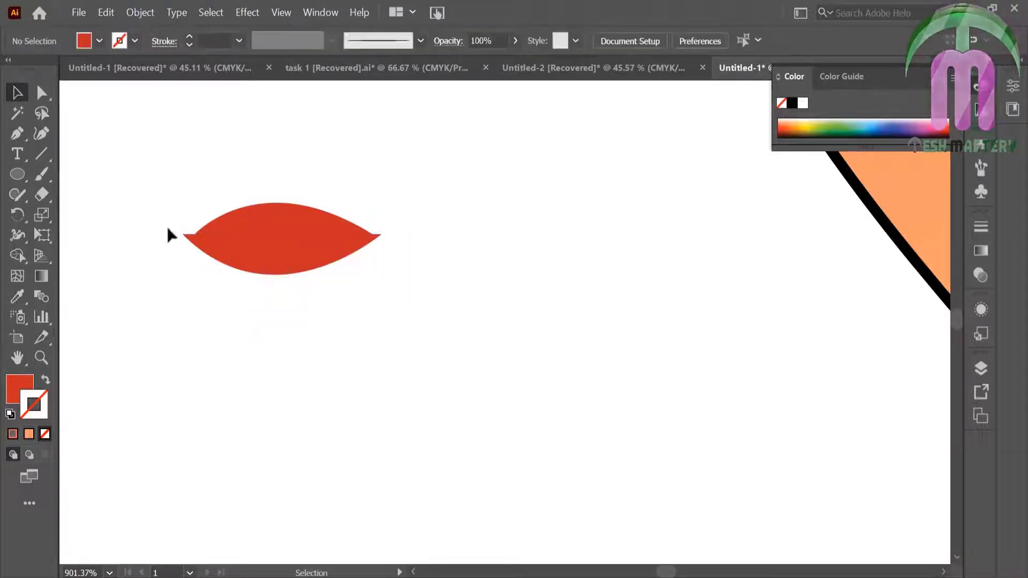
click(252, 224)
drag(188, 218, 190, 218)
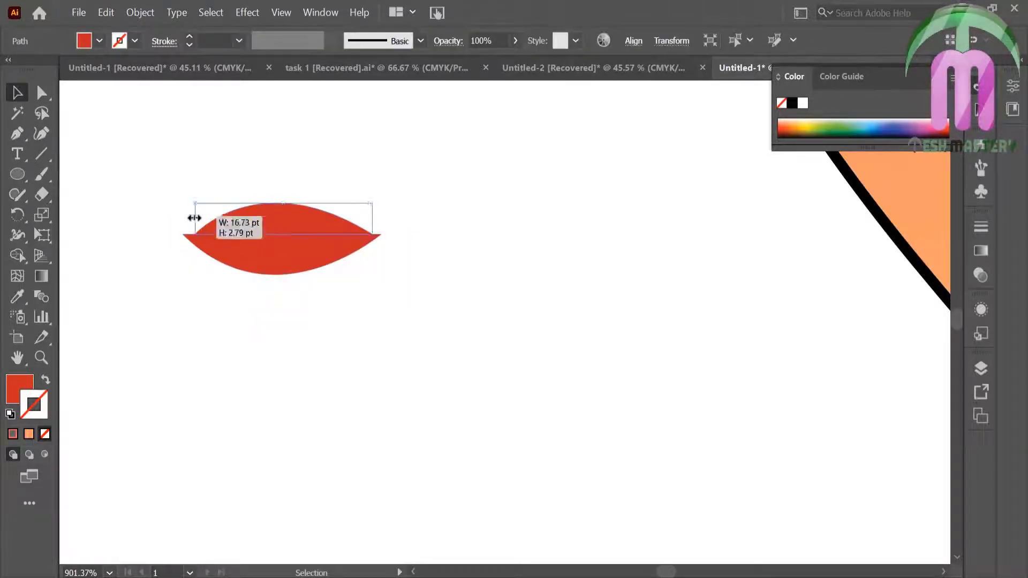
click(185, 165)
Draw a line across the lip between its two tips
click(18, 134)
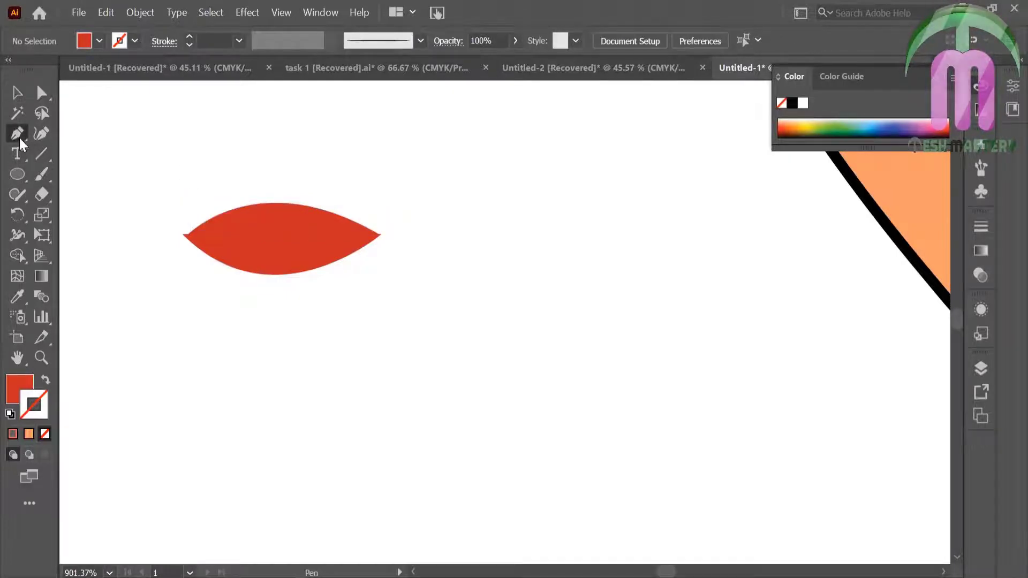
click(185, 235)
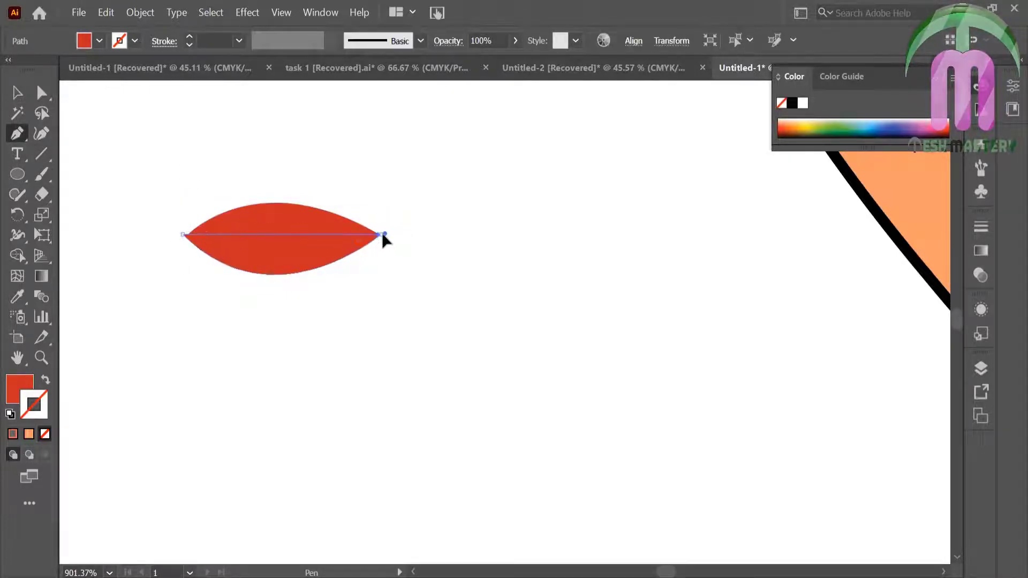
drag(432, 225, 438, 226)
Set a darker red fill and select the upper lip half
double_click(24, 385)
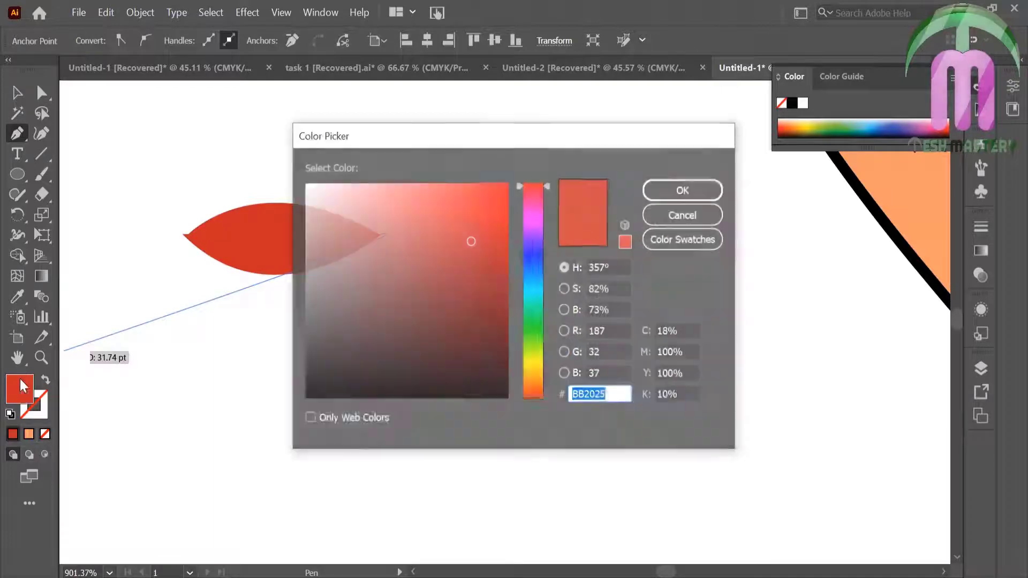
key(Return)
click(17, 93)
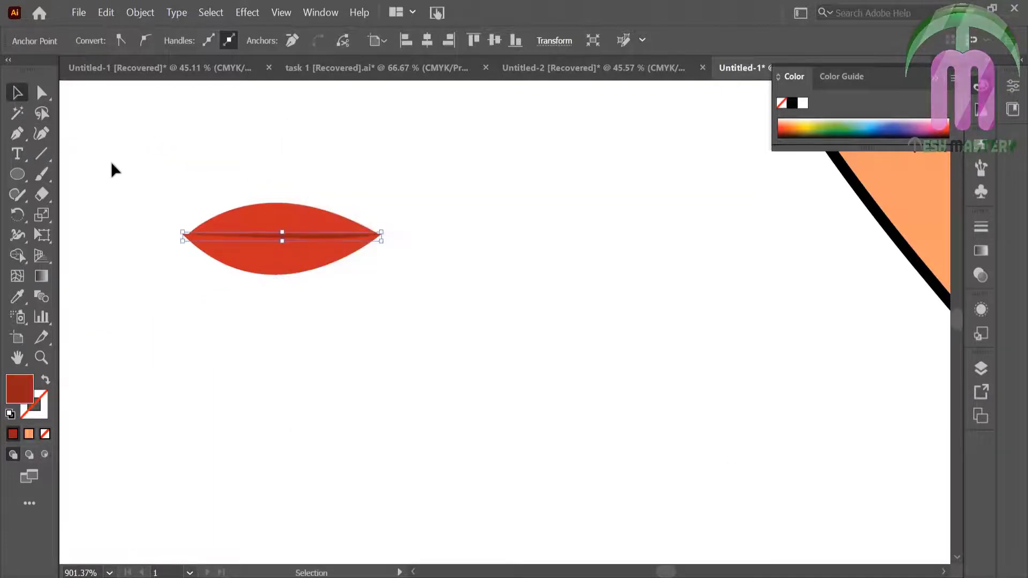
click(110, 168)
click(257, 227)
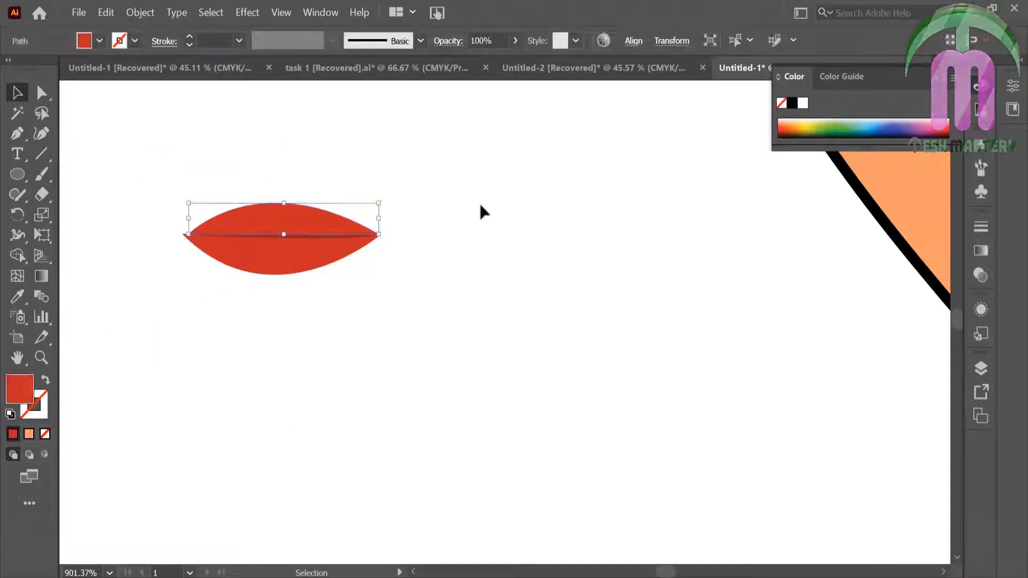
Give the upper lip half a linear gradient with red colour stops, removing the orange end stop
click(981, 367)
click(982, 250)
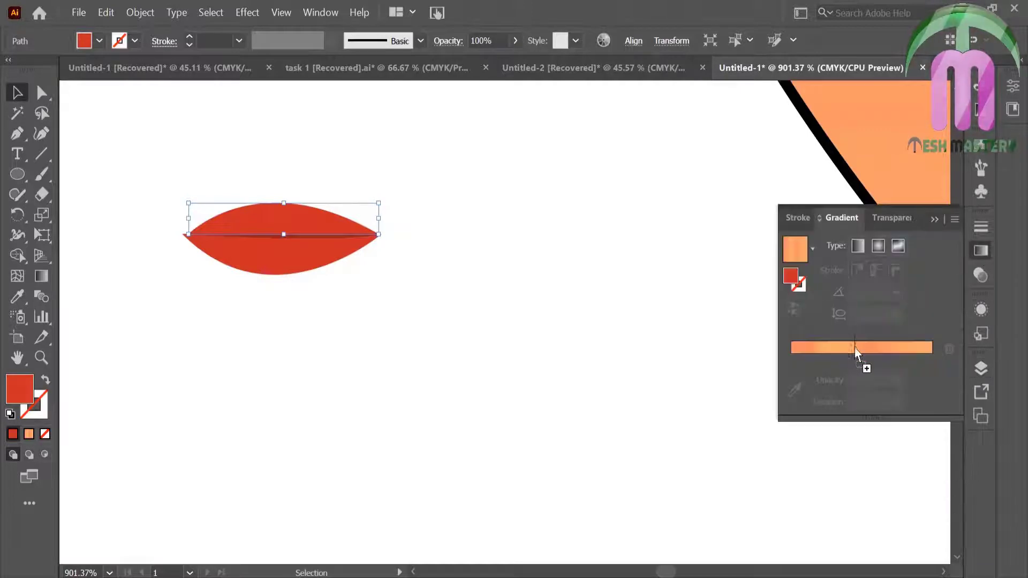
click(855, 348)
drag(808, 379, 931, 378)
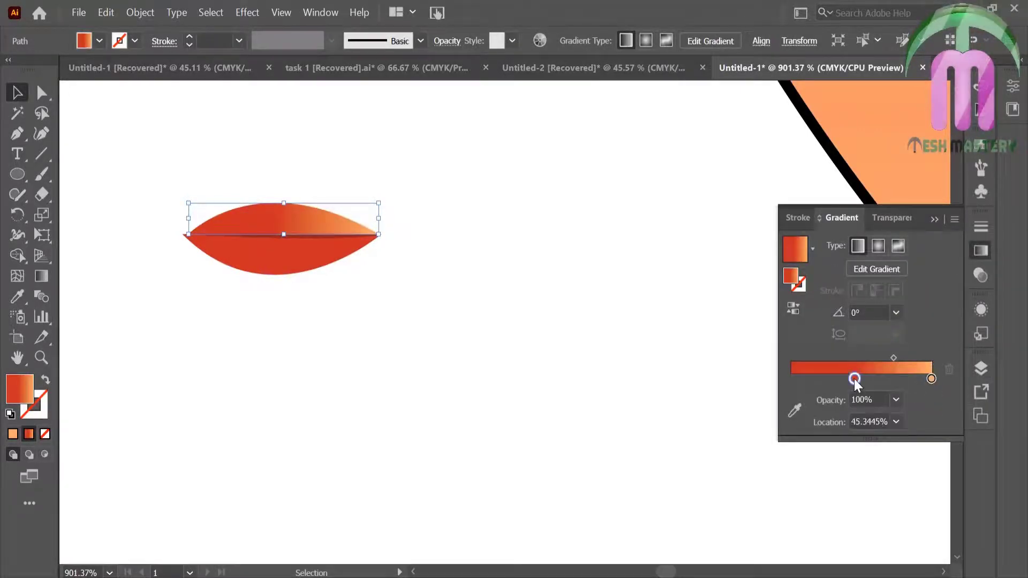
click(829, 379)
drag(932, 379, 932, 406)
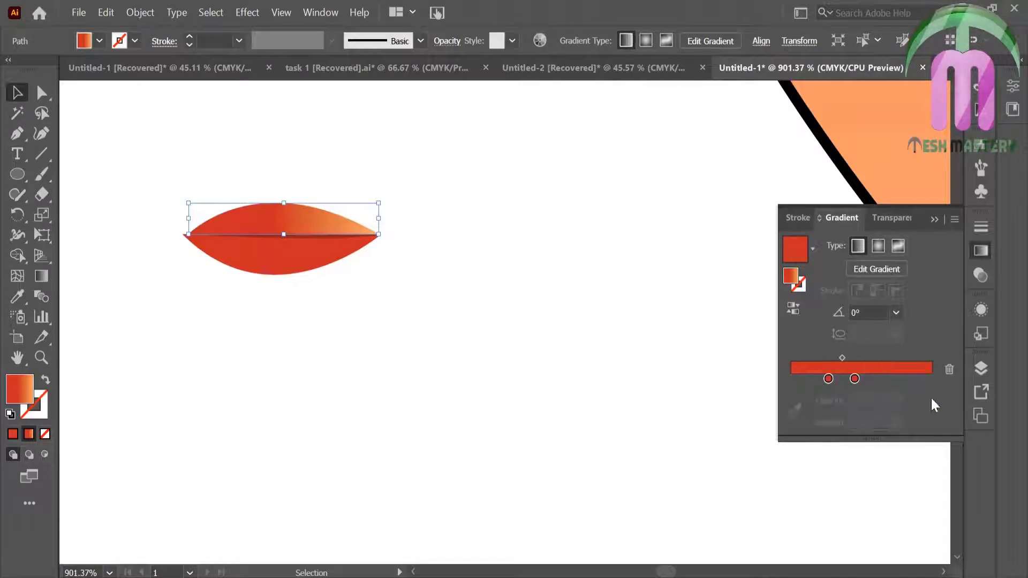
double_click(828, 379)
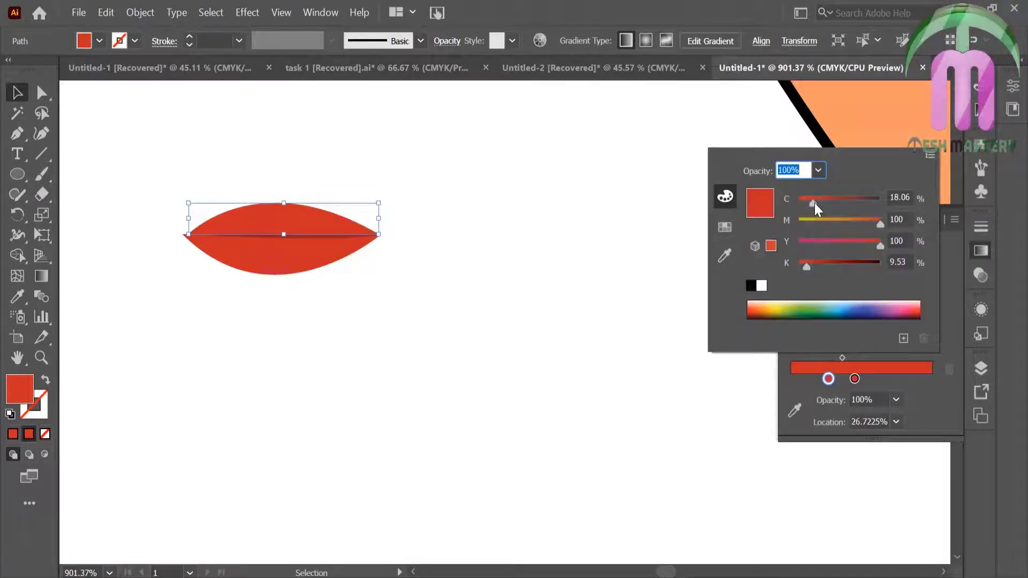
drag(814, 204, 799, 204)
drag(880, 242, 869, 244)
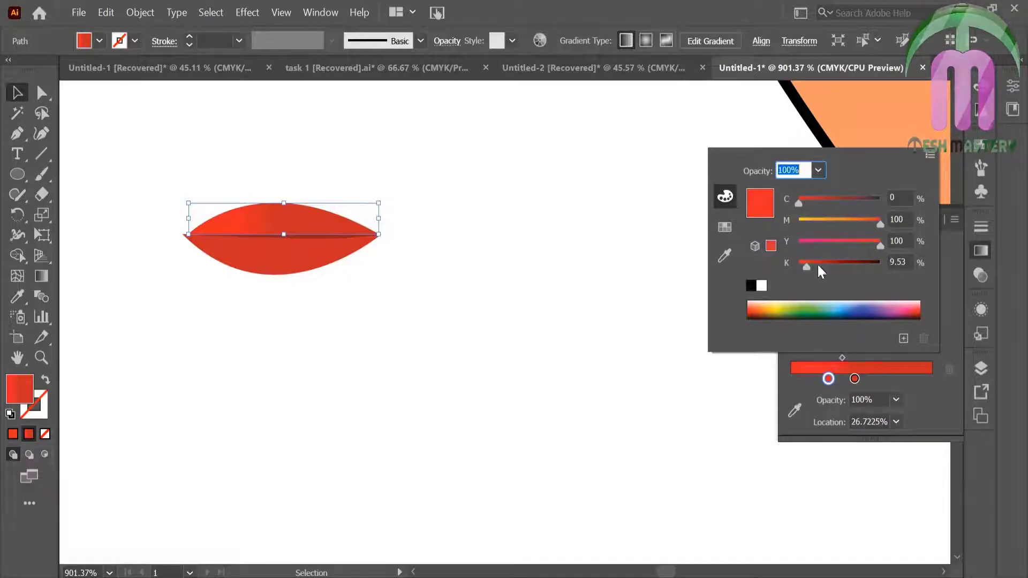
drag(818, 266, 800, 262)
click(613, 305)
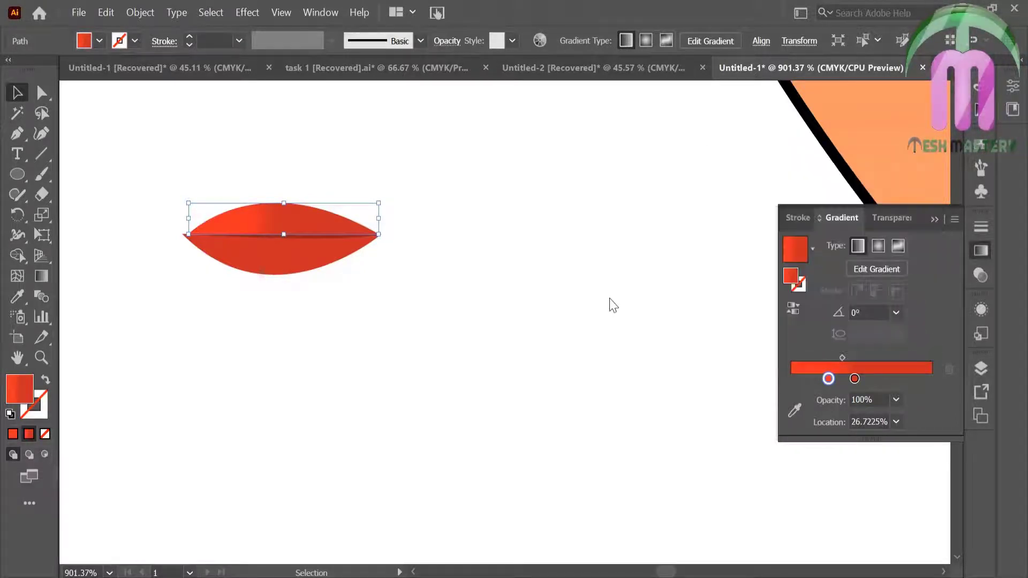
click(879, 246)
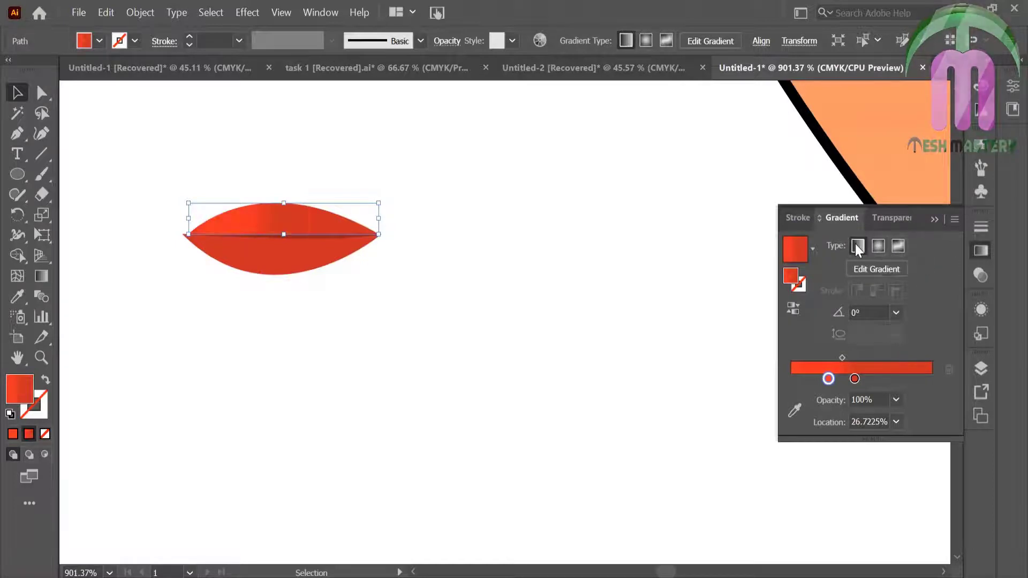
Run the upper lip gradient vertically, darkening toward the central seam
click(41, 276)
drag(283, 235, 283, 174)
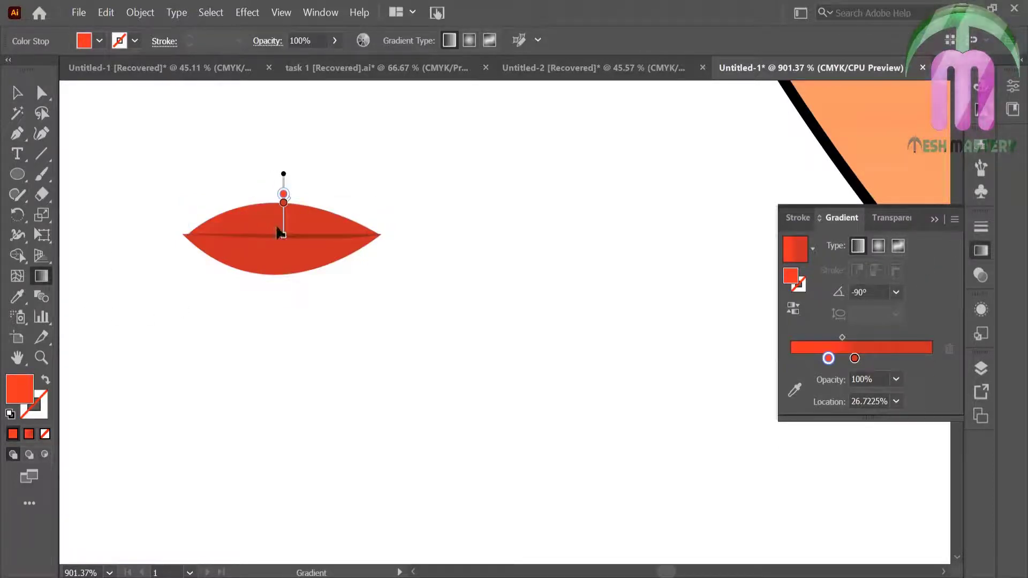
click(283, 215)
drag(284, 219, 285, 225)
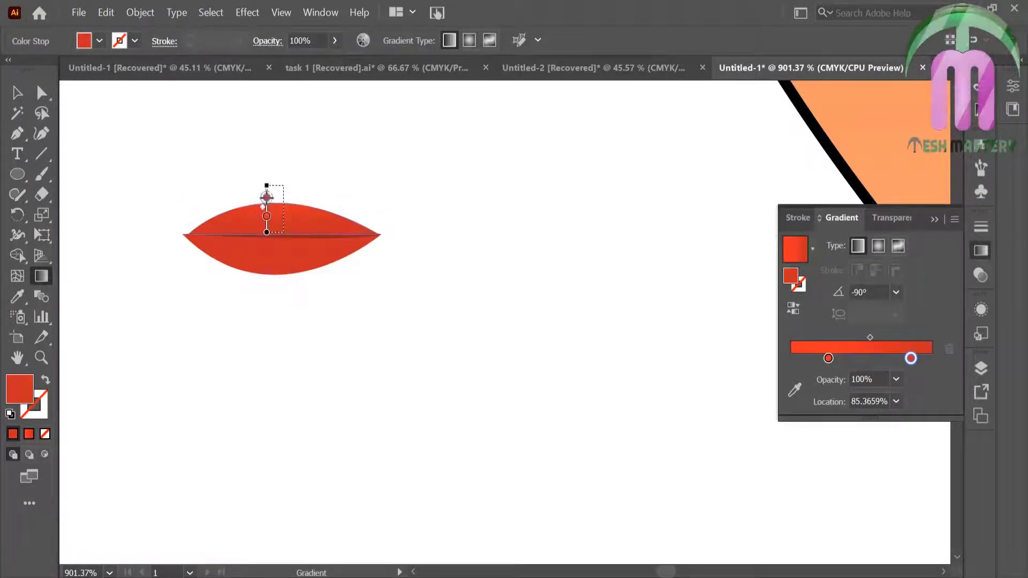
drag(283, 172, 288, 238)
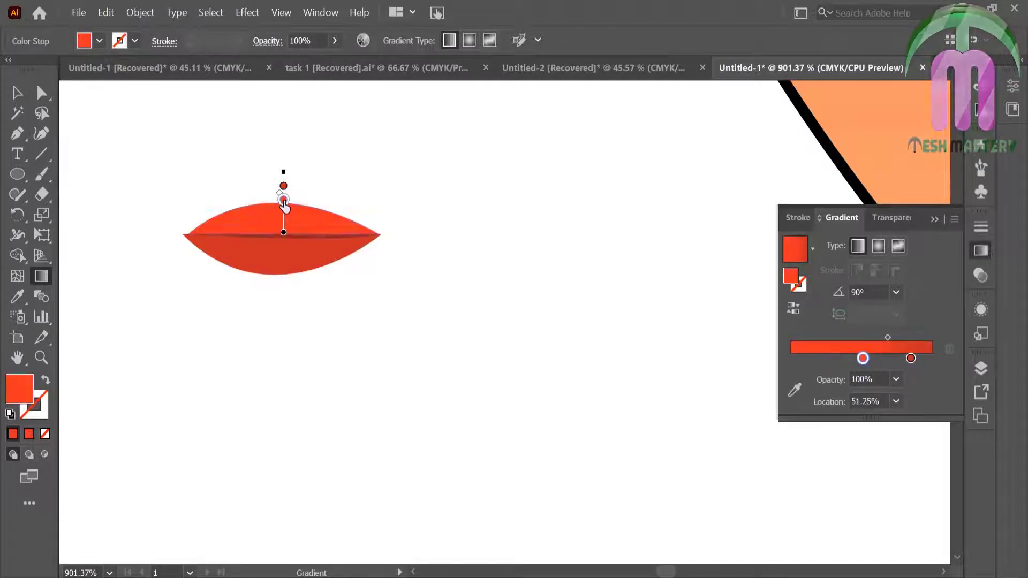
Copy the upper half's gradient onto the lower lip half with the Eyedropper
key(v)
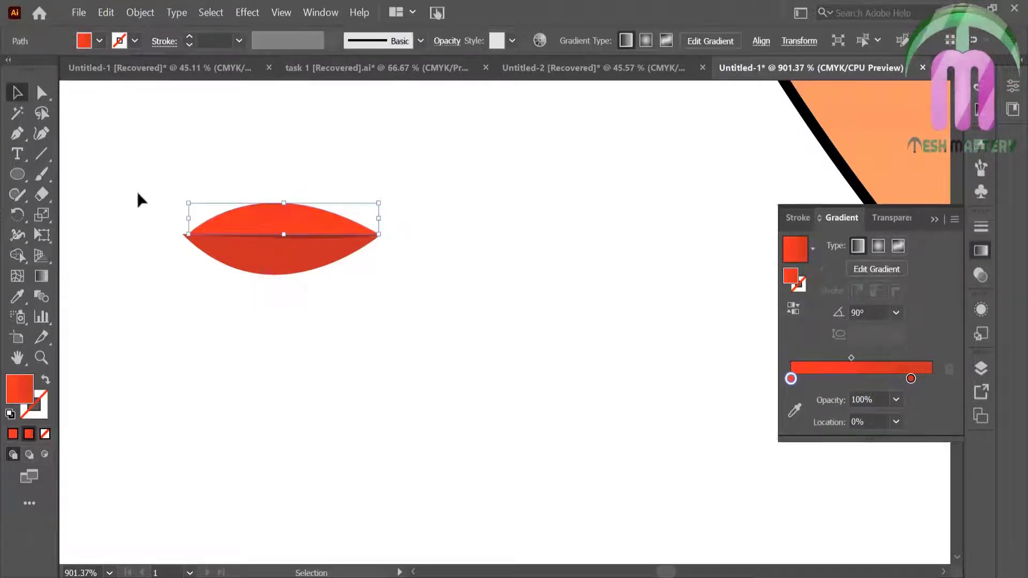
click(137, 187)
click(257, 260)
key(i)
click(266, 228)
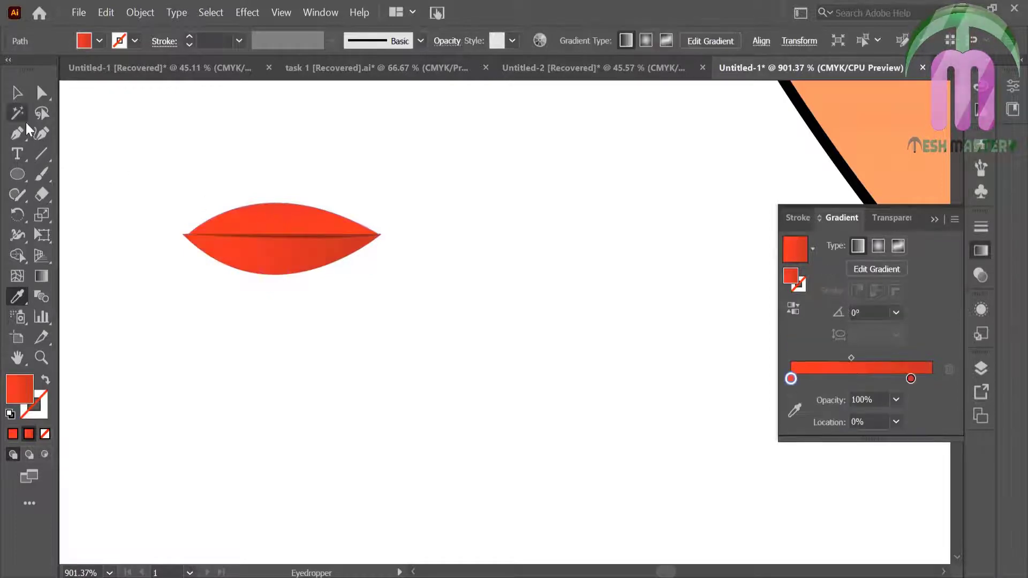
click(17, 93)
Redraw the lower half's gradient vertically in reverse so it darkens toward the seam
click(42, 276)
drag(252, 328, 257, 254)
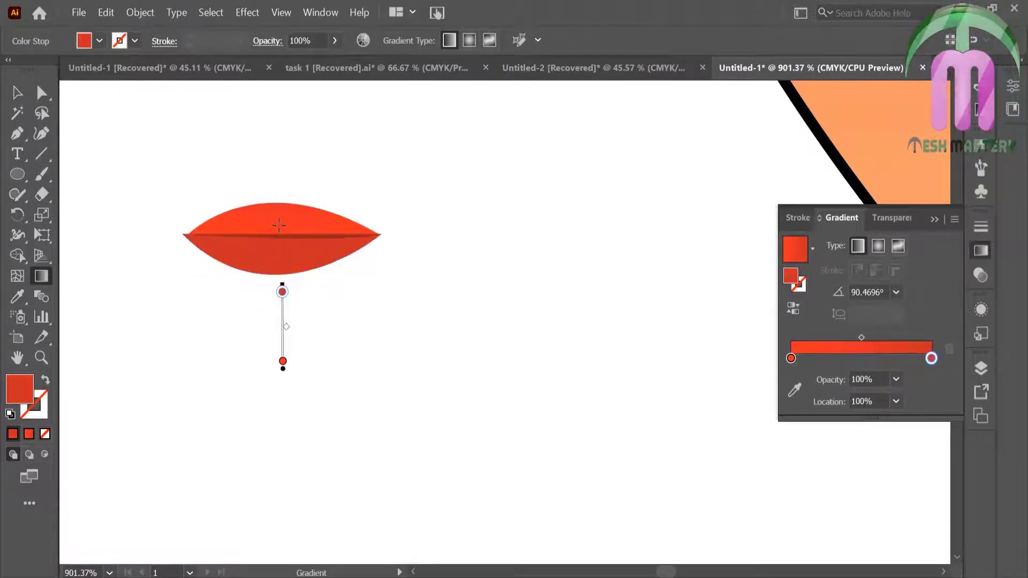
drag(282, 219, 280, 279)
click(17, 94)
click(170, 179)
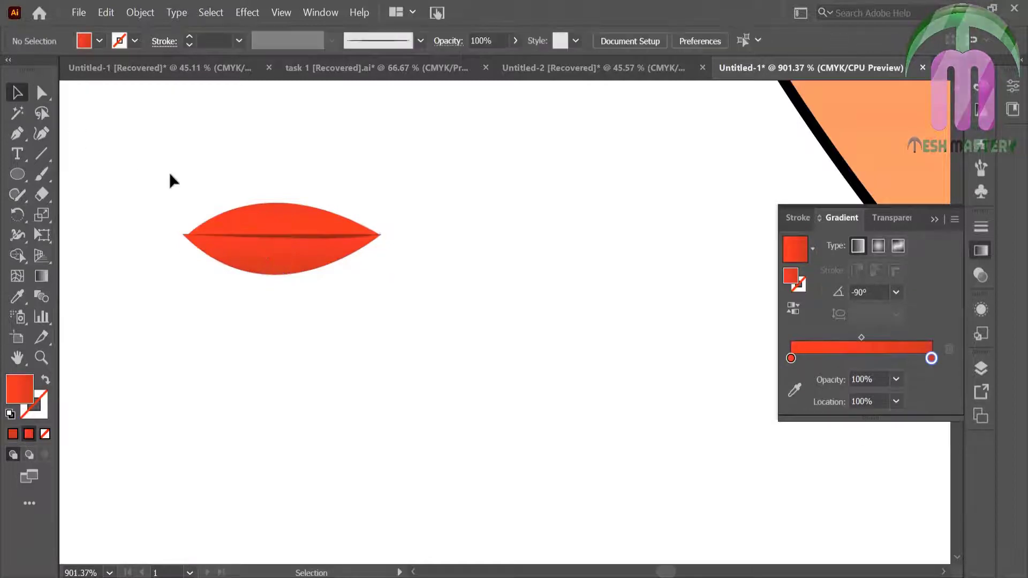
click(268, 217)
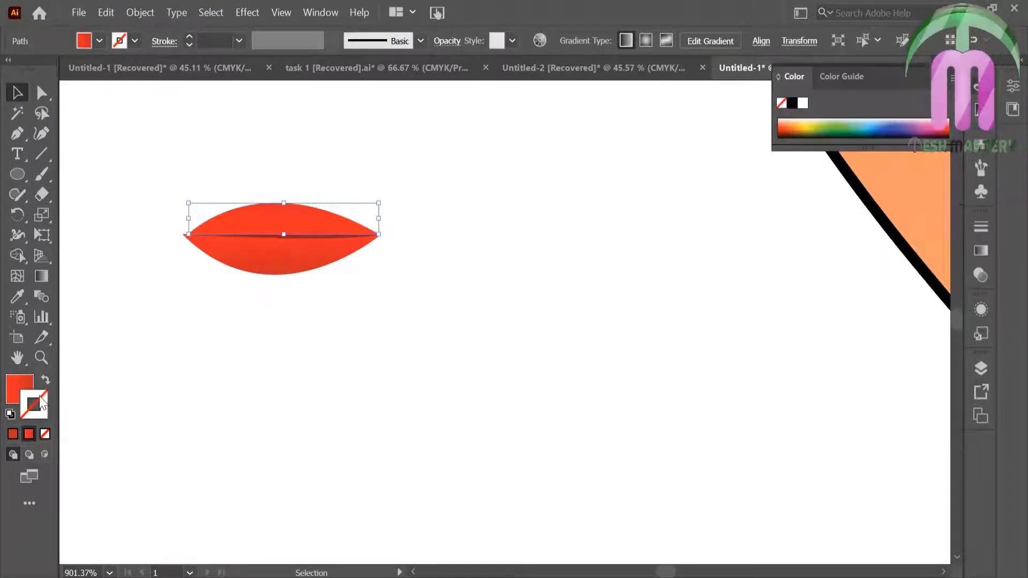
Remove the outline stroke from the lip shape
double_click(24, 394)
click(680, 190)
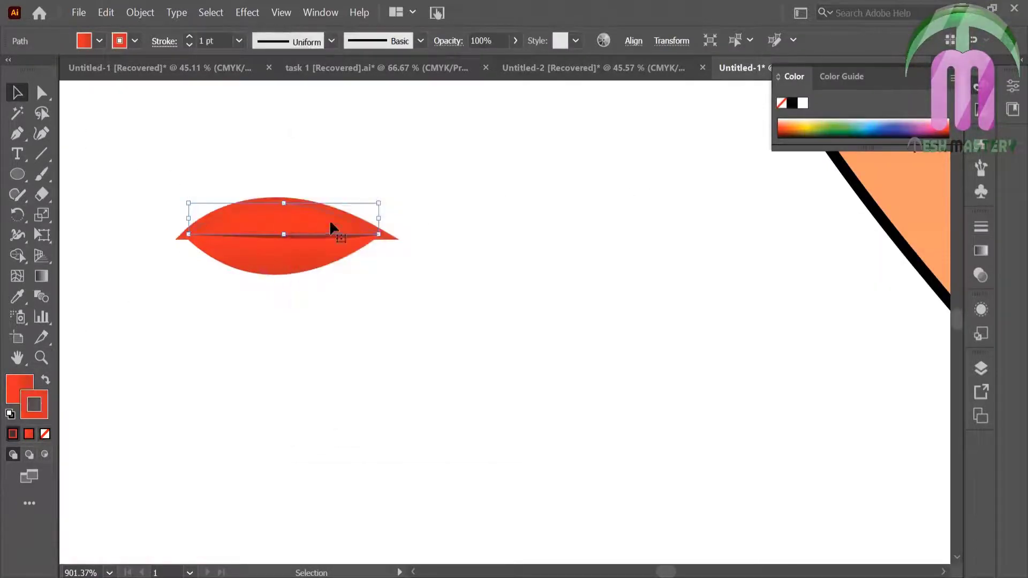
click(240, 46)
click(287, 144)
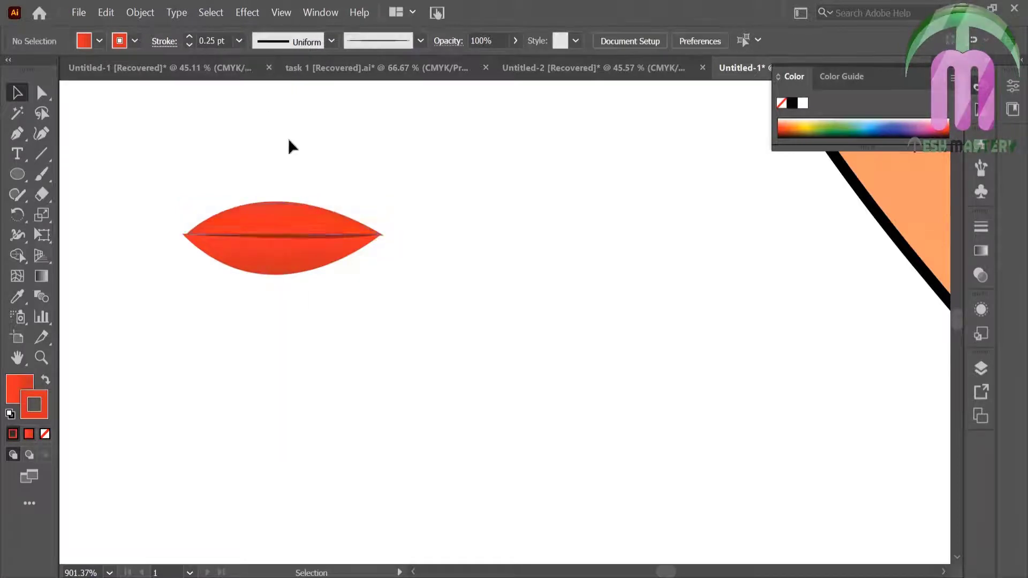
click(287, 257)
click(202, 210)
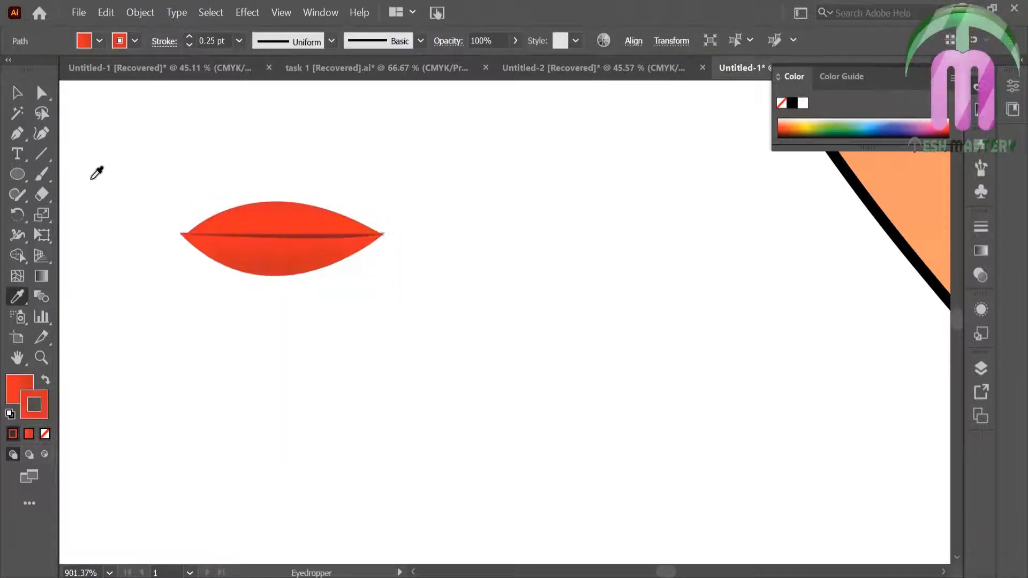
Enlarge the lips, move them below the nose and stretch them slightly taller
key(ctrl+0)
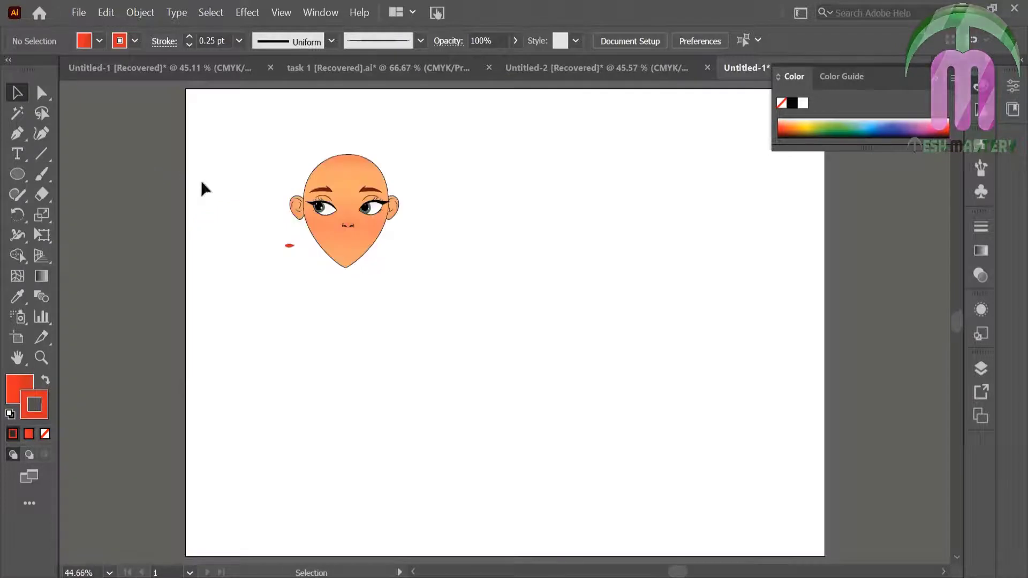
click(299, 257)
click(41, 358)
drag(261, 166, 436, 285)
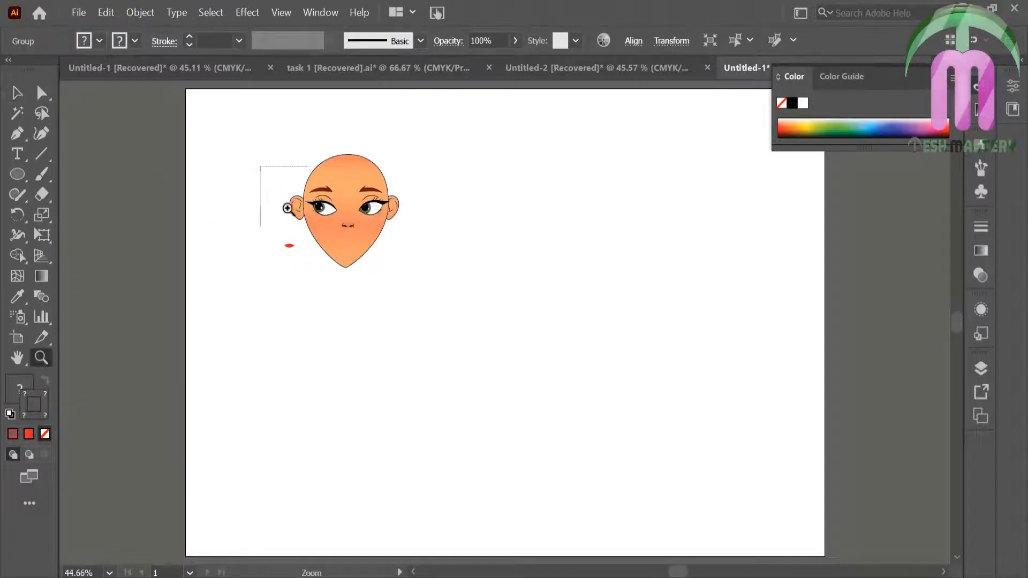
key(v)
drag(284, 393, 310, 375)
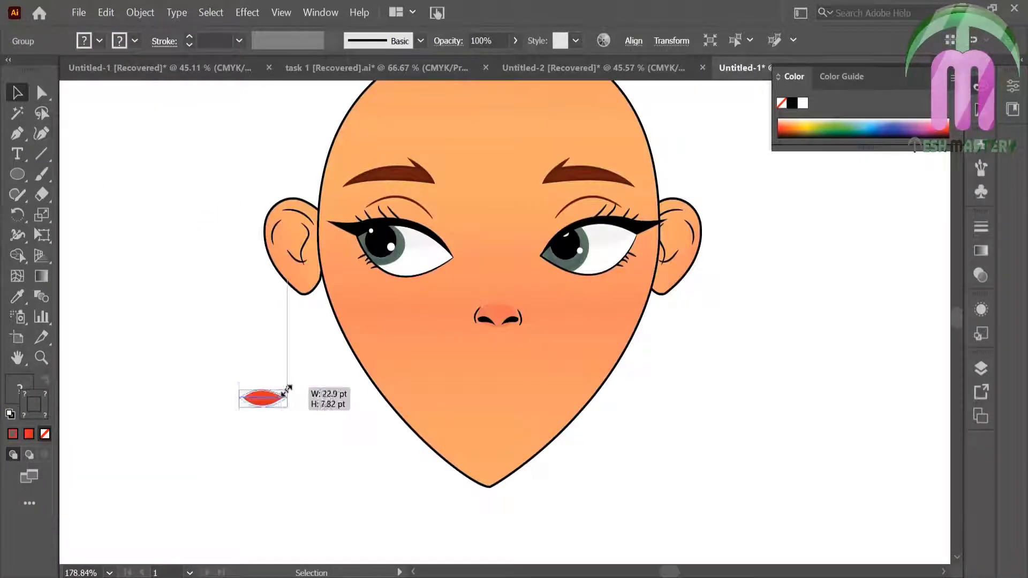
click(330, 445)
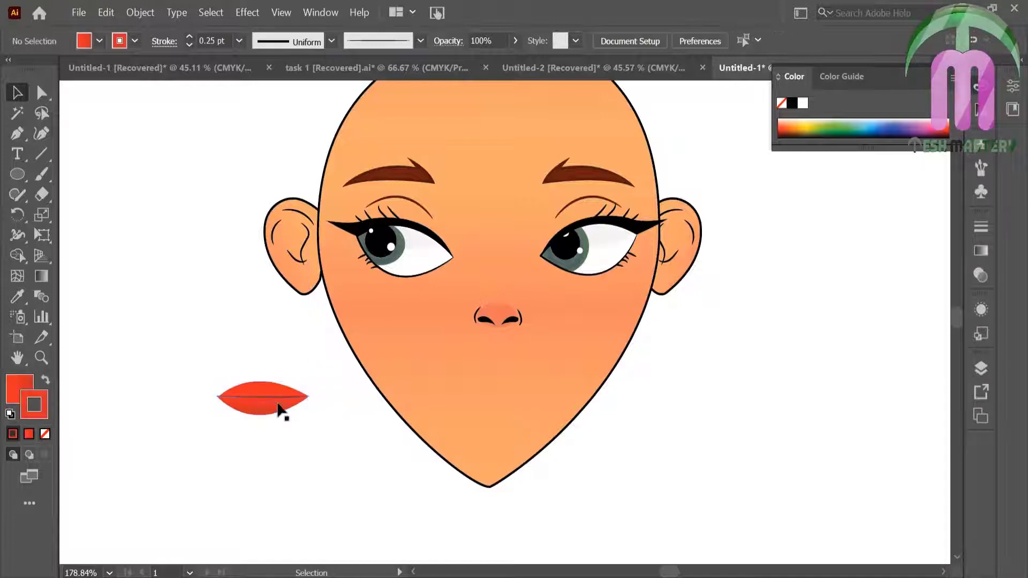
mouse_move(279, 410)
mouse_down()
mouse_move(513, 387)
mouse_move(498, 348)
mouse_up()
click(259, 442)
click(497, 384)
click(284, 396)
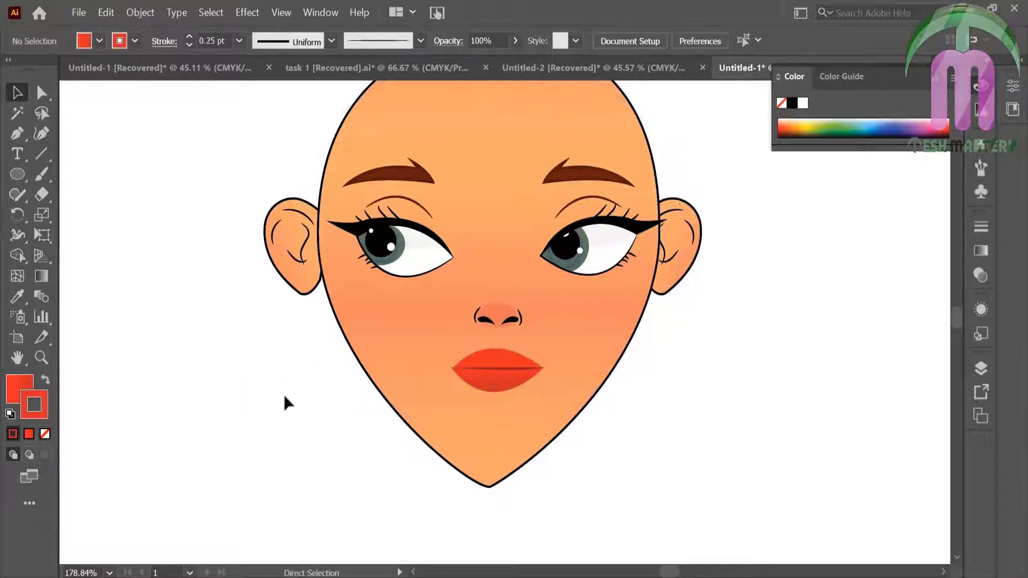
Zoom in on the mouth and nudge the lips into place under the nose
key(ctrl+0)
click(41, 357)
click(369, 227)
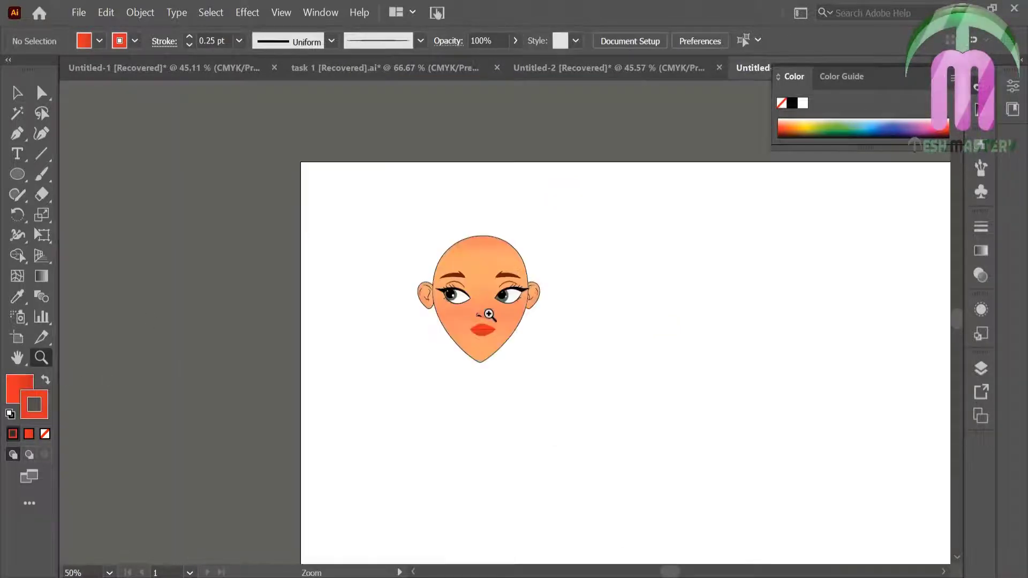
click(492, 326)
click(500, 345)
click(16, 92)
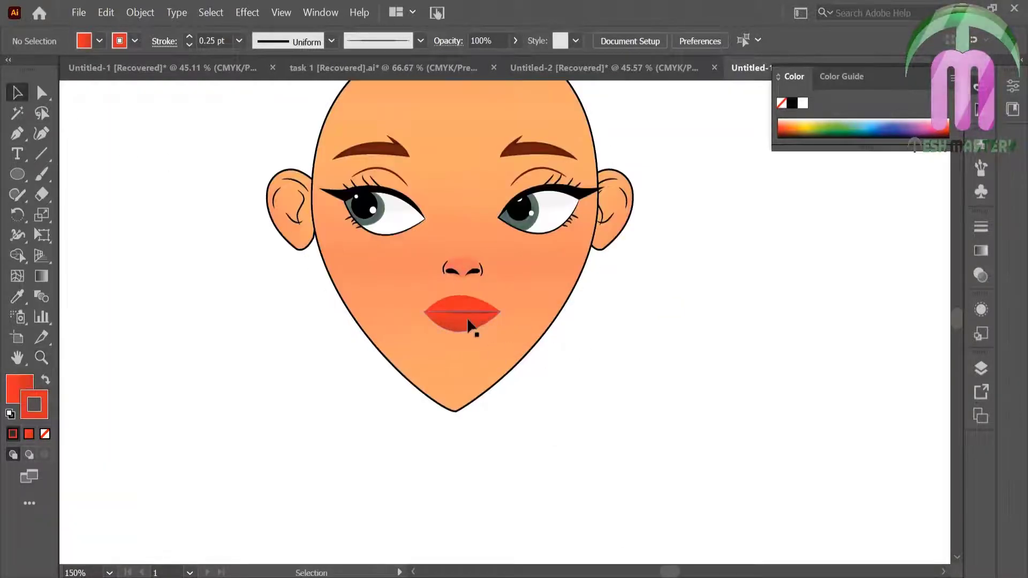
drag(468, 325, 467, 324)
click(278, 361)
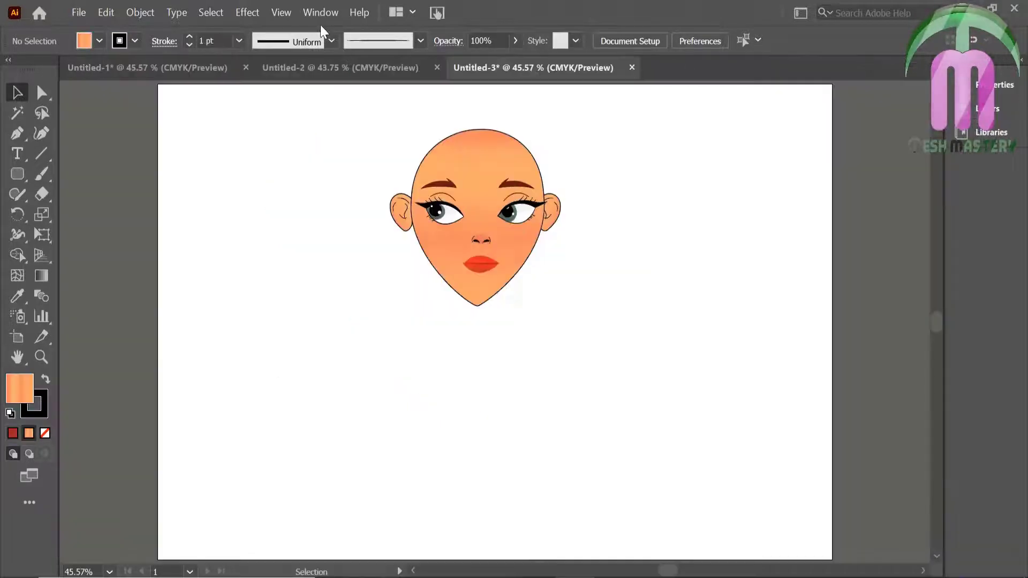
click(321, 13)
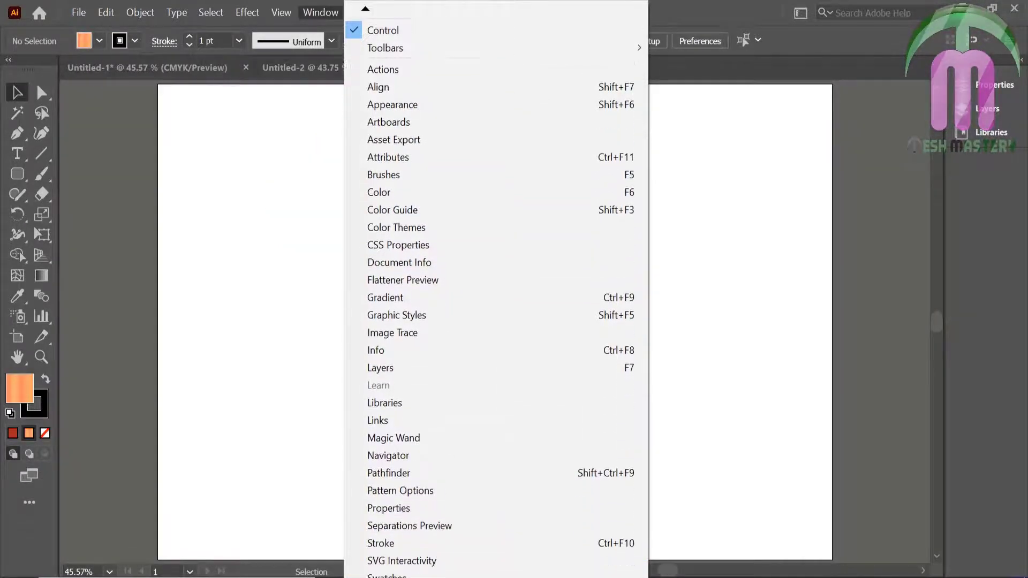
mouse_move(402, 521)
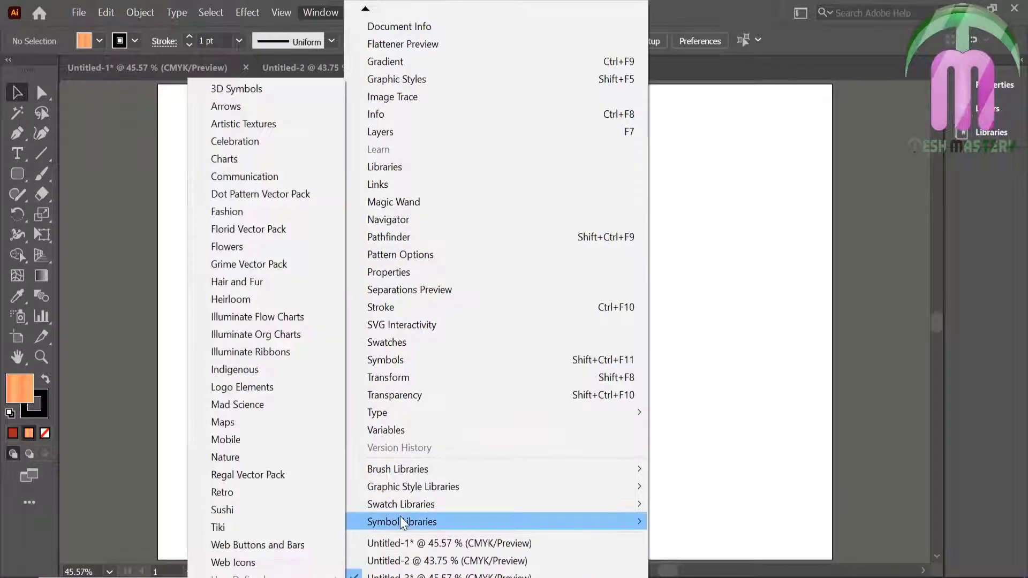
Place the Tank Top and Short Sleeve Shirt symbols from the Fashion library
click(242, 211)
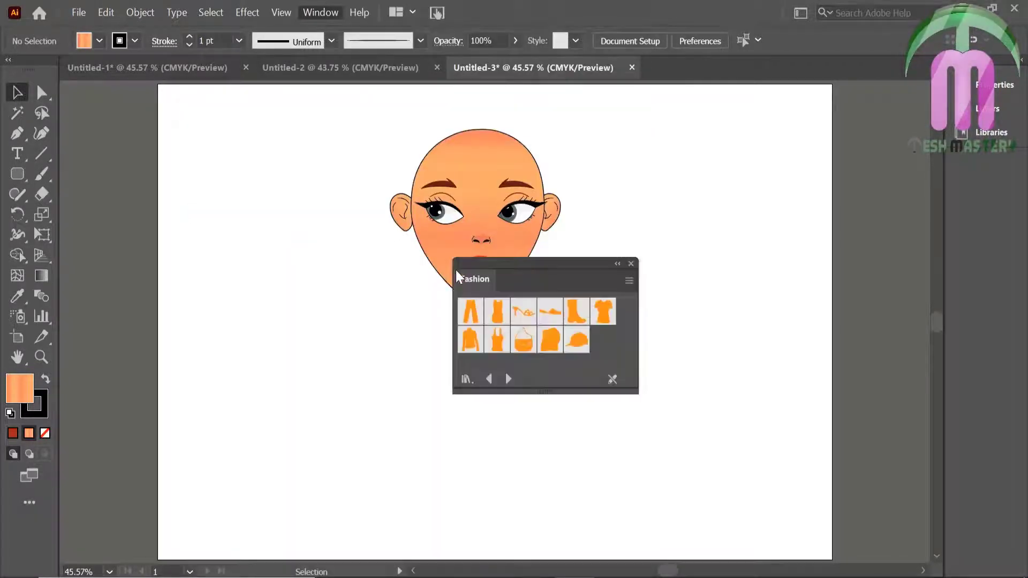
click(498, 343)
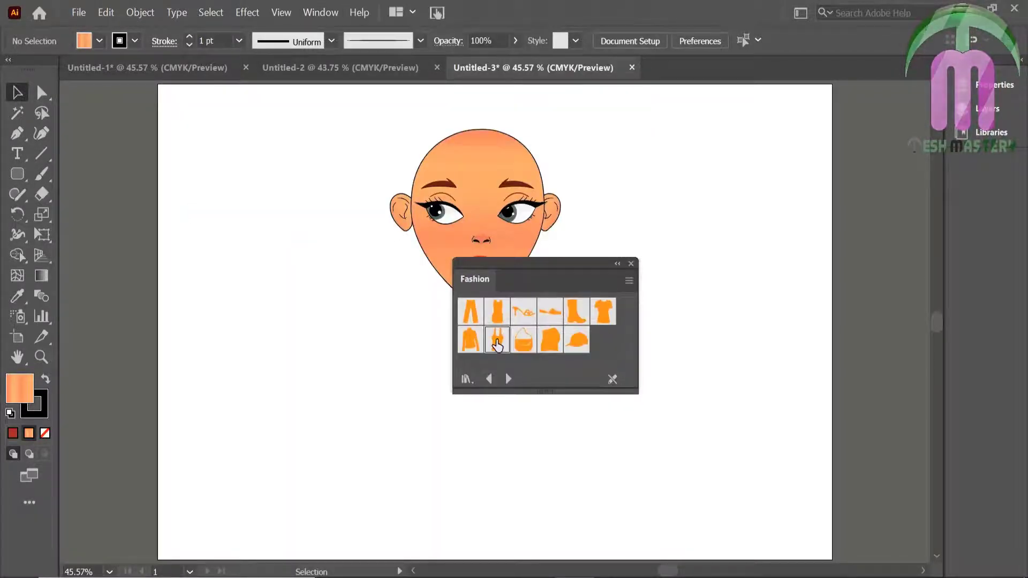
mouse_move(498, 345)
mouse_down()
mouse_move(299, 292)
mouse_move(476, 432)
mouse_up()
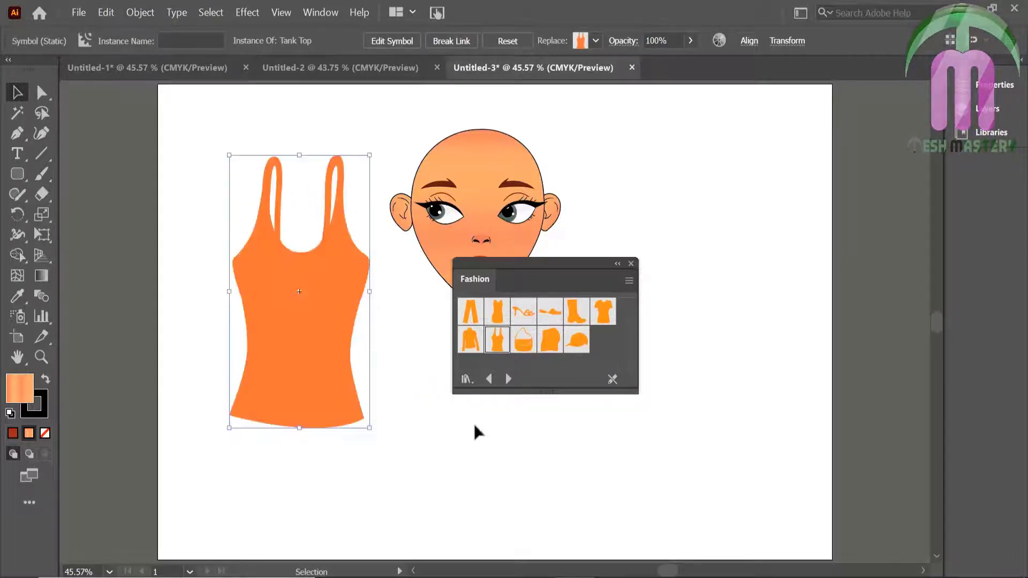
mouse_move(604, 312)
mouse_down()
mouse_move(652, 195)
mouse_move(740, 301)
mouse_up()
click(630, 265)
Delete the tank top, then enlarge, narrow and position the shirt under the head
click(277, 349)
key(Delete)
click(654, 204)
drag(658, 219, 479, 424)
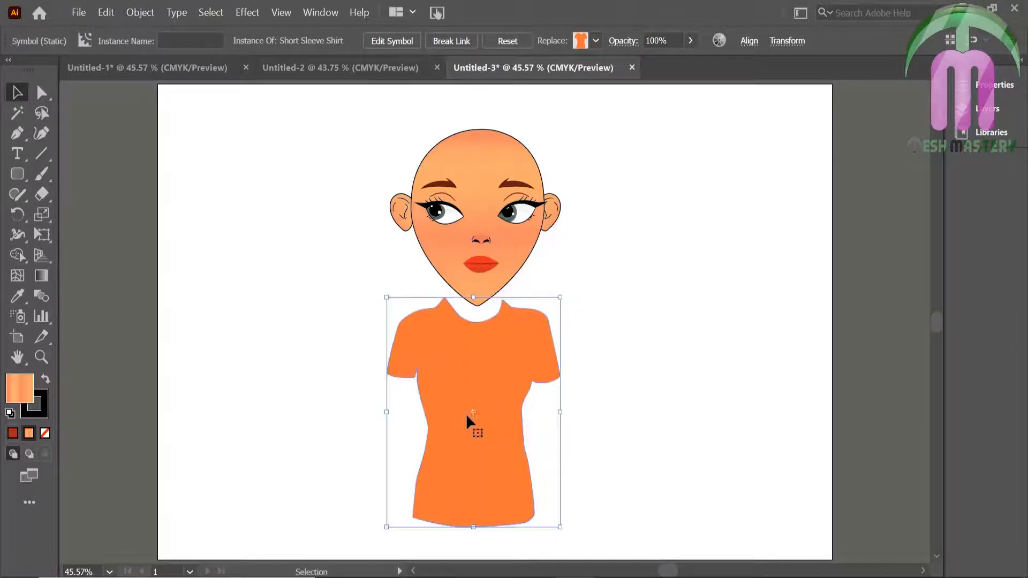
drag(388, 297, 403, 297)
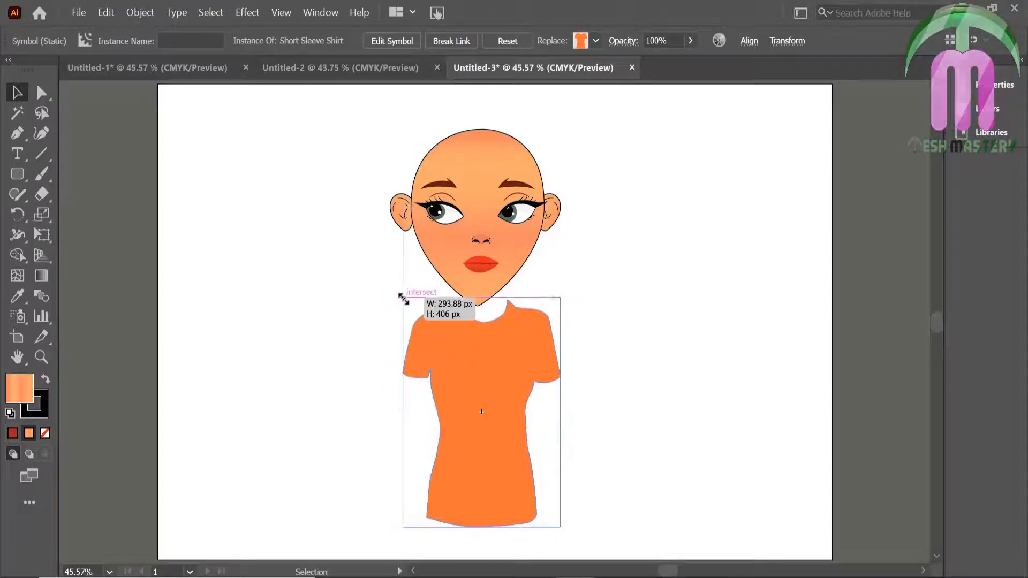
Shift the shirt slightly left under the head
click(586, 237)
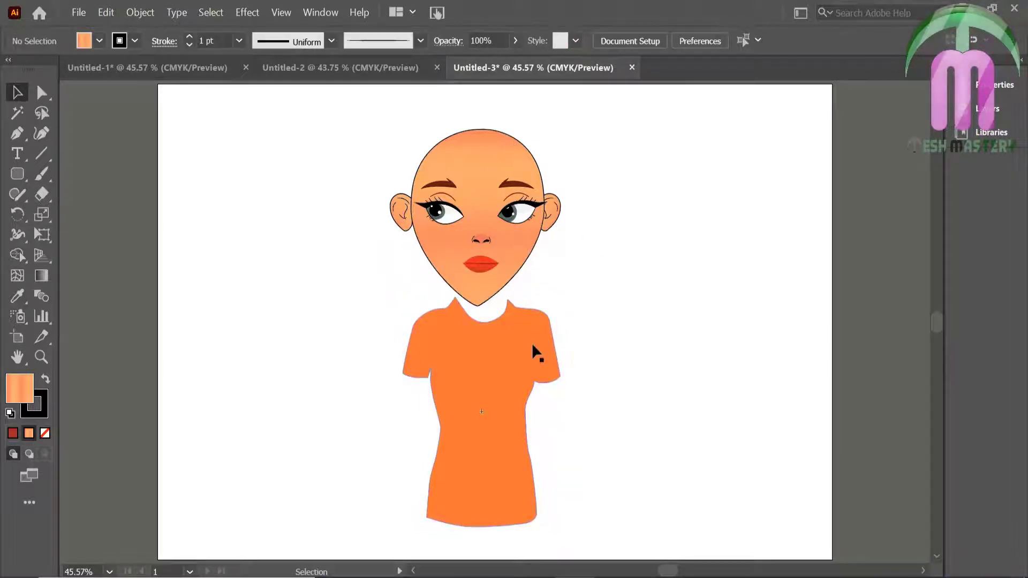
drag(533, 346, 529, 347)
click(454, 41)
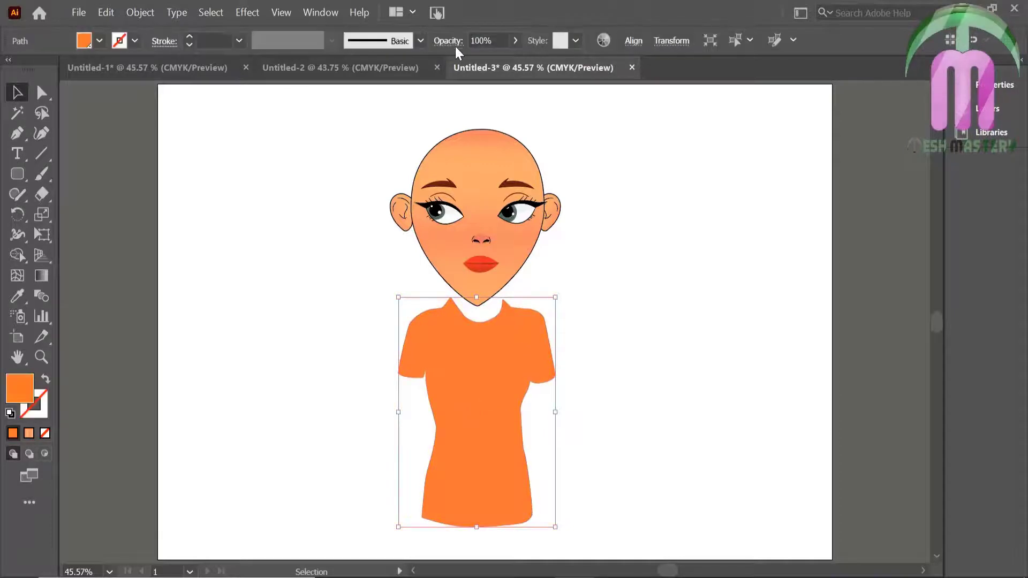
click(274, 354)
key(ctrl+z)
Recolour the shirt red-orange FF382E
double_click(20, 390)
mouse_move(537, 397)
mouse_down()
mouse_move(536, 358)
mouse_move(538, 395)
mouse_up()
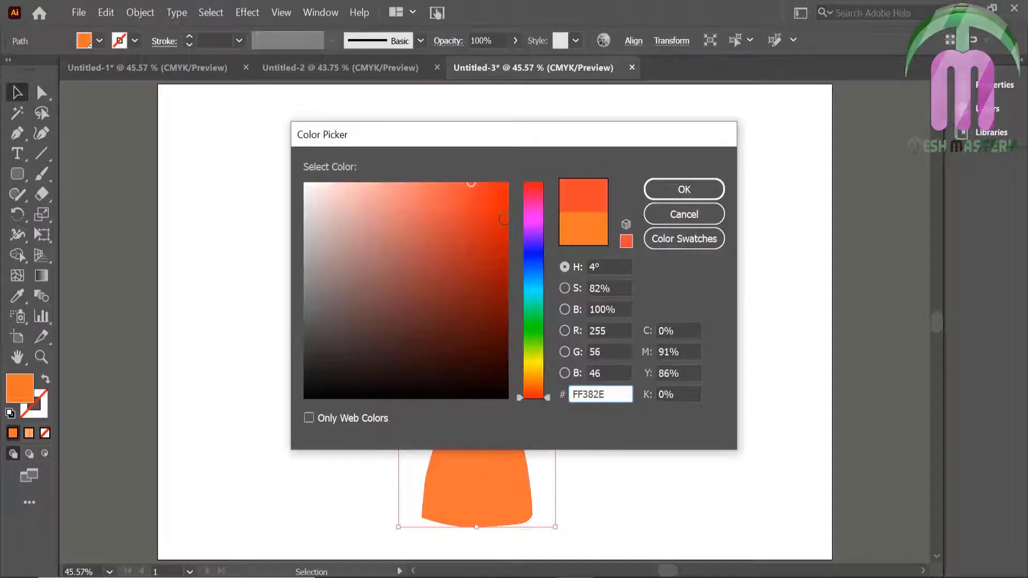
key(Return)
click(181, 236)
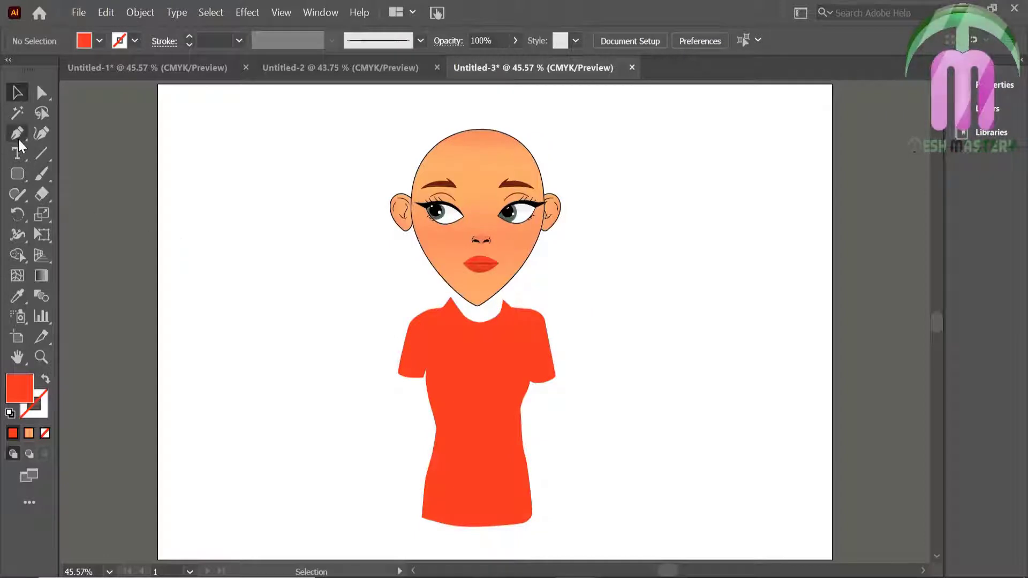
Move the shirt slightly lower and narrow it from its top-left corner
key(a)
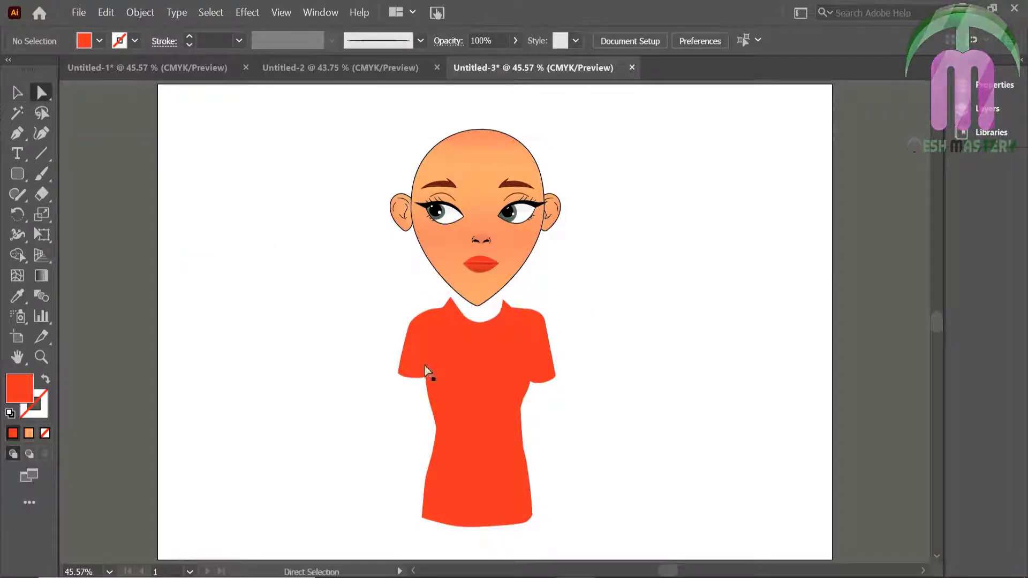
click(17, 92)
drag(457, 369, 457, 380)
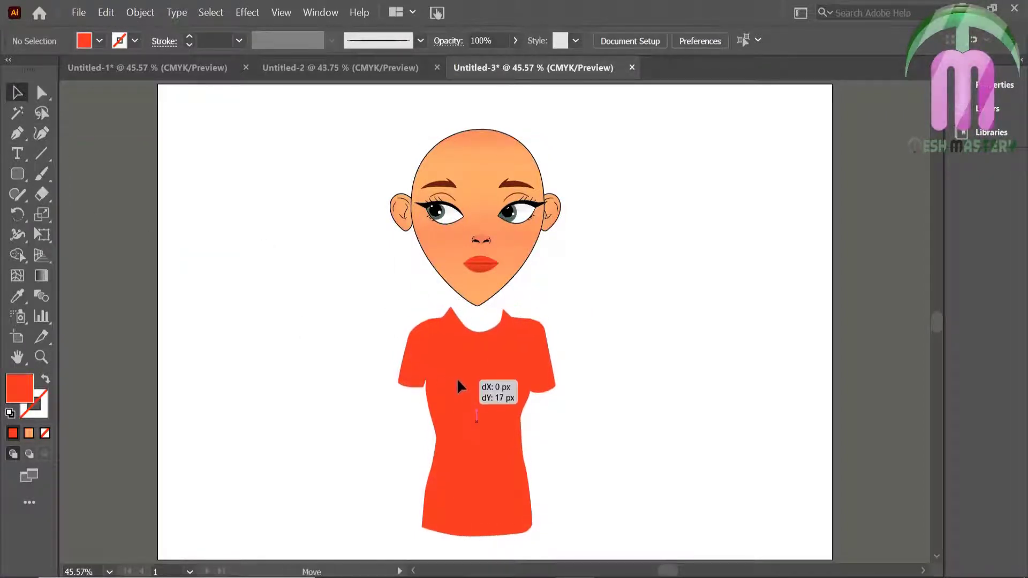
drag(399, 308, 409, 308)
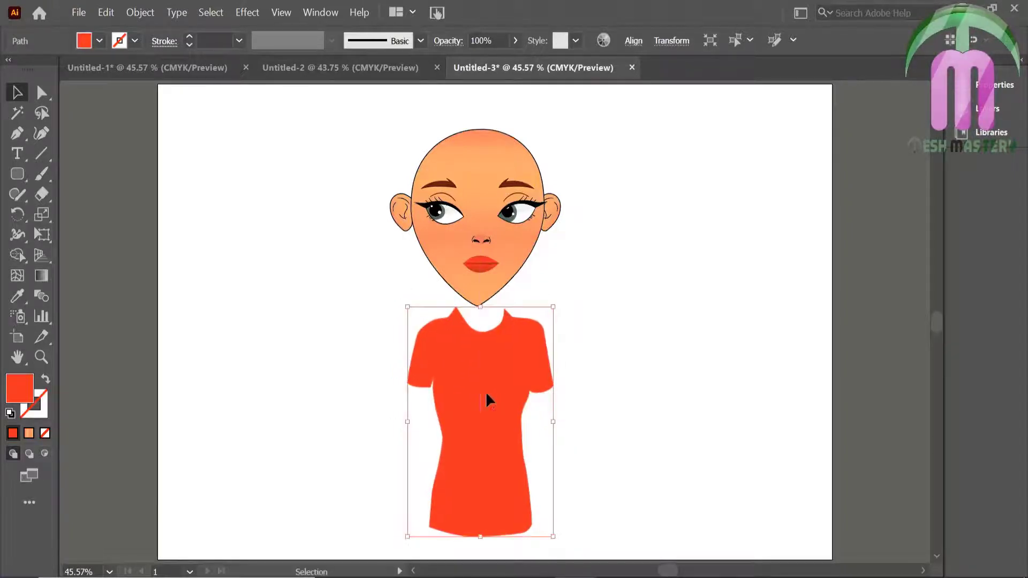
Draw the neck shape with the Pen tool from the chin to the shirt neckline
click(17, 133)
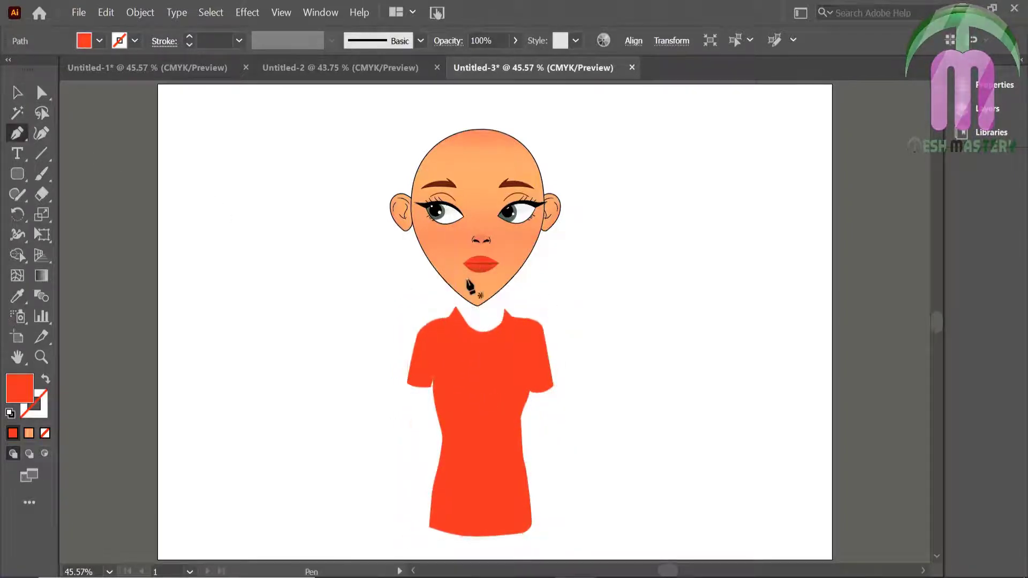
drag(467, 278, 460, 317)
click(473, 342)
click(520, 343)
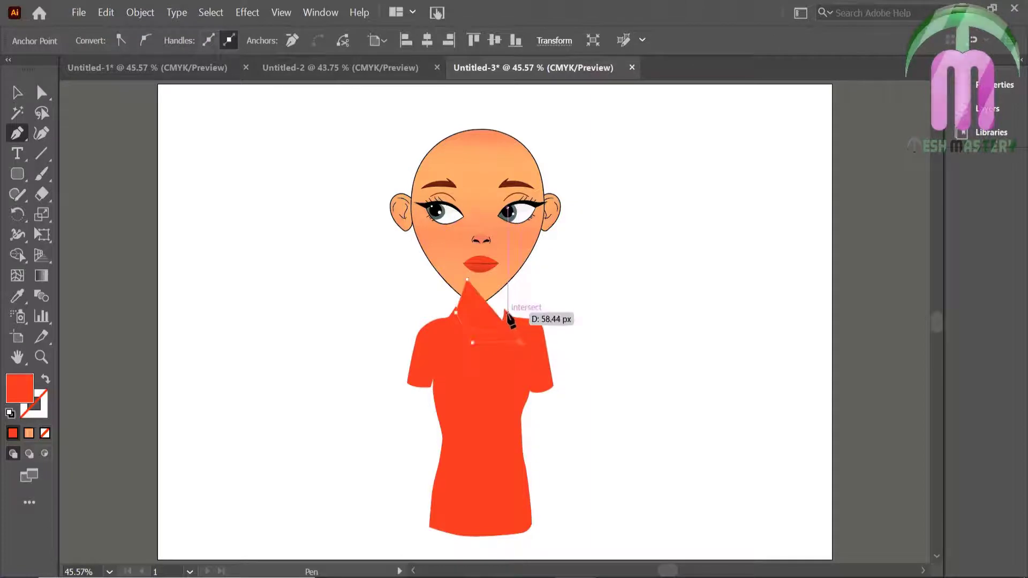
click(505, 309)
click(495, 283)
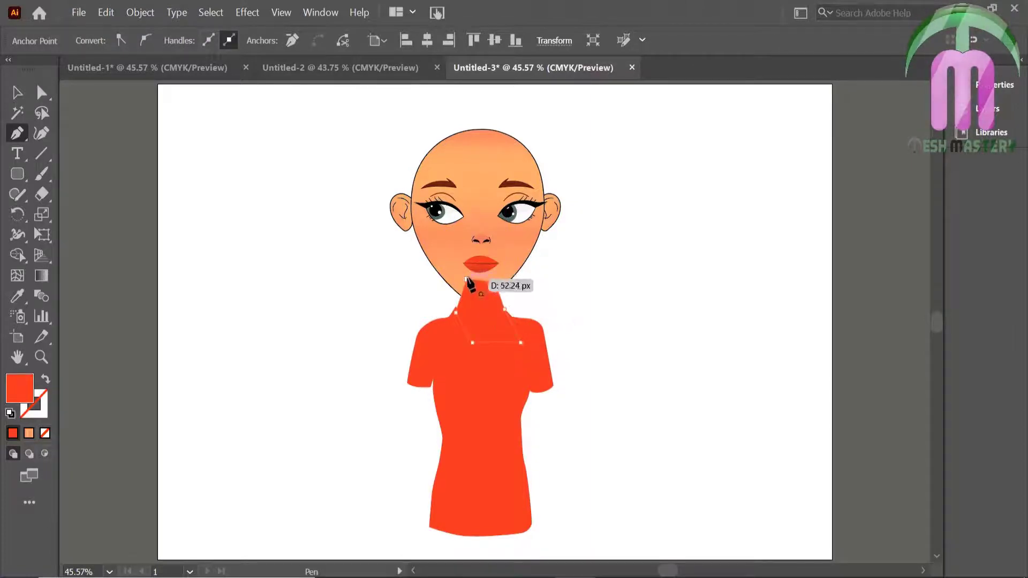
Fill the neck with the face's skin gradient, running vertically lighter at the top
click(16, 295)
click(485, 216)
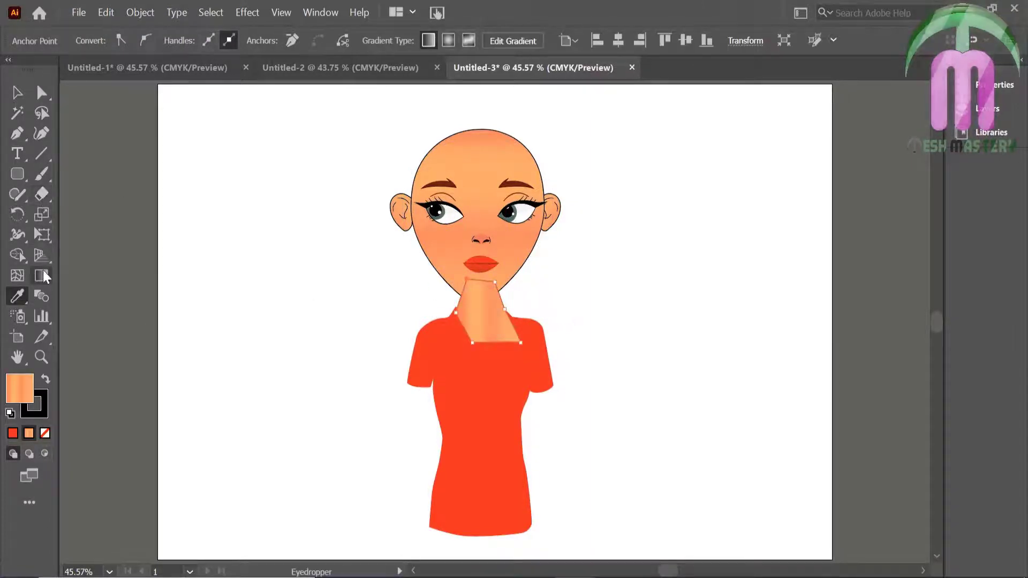
click(41, 275)
drag(482, 265, 485, 359)
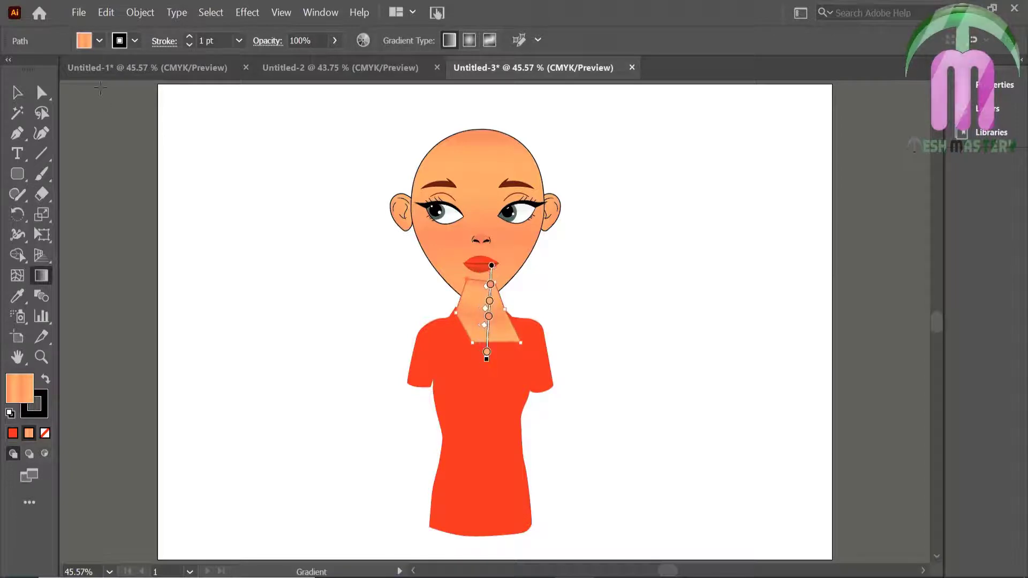
Send the neck to the back and bring the head to the front
key(v)
right_click(457, 339)
click(305, 550)
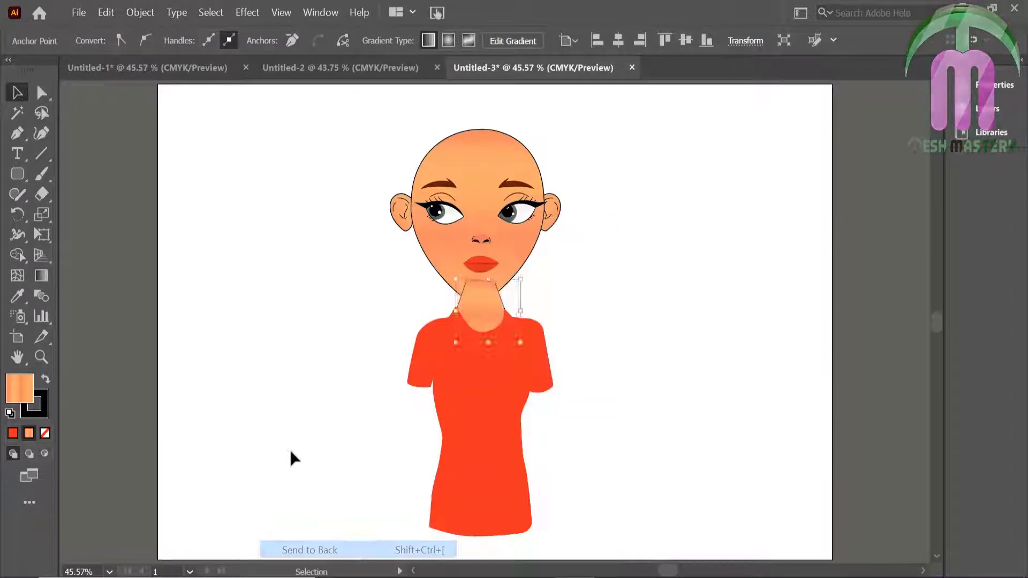
click(270, 406)
right_click(481, 298)
mouse_move(522, 497)
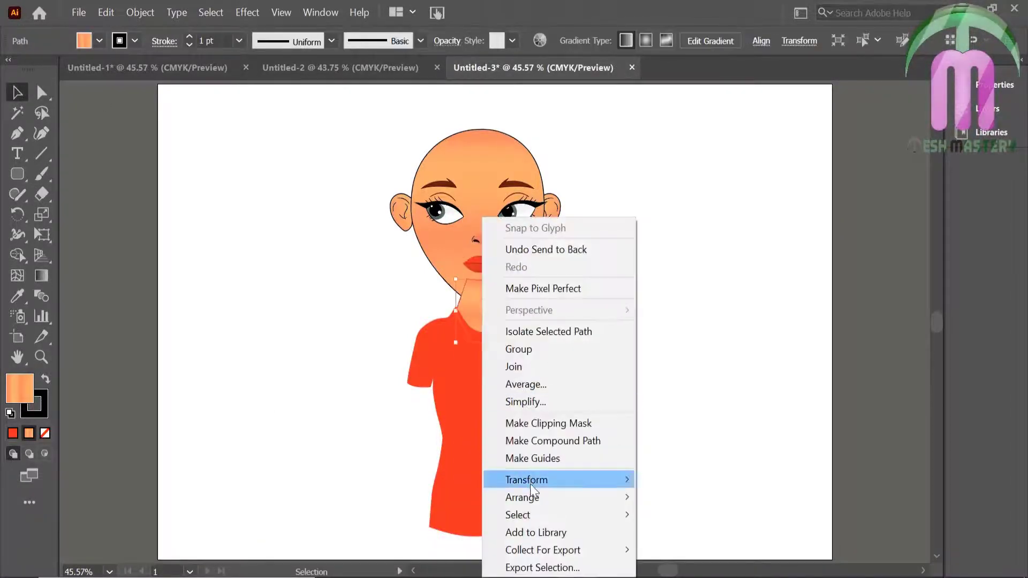
click(664, 552)
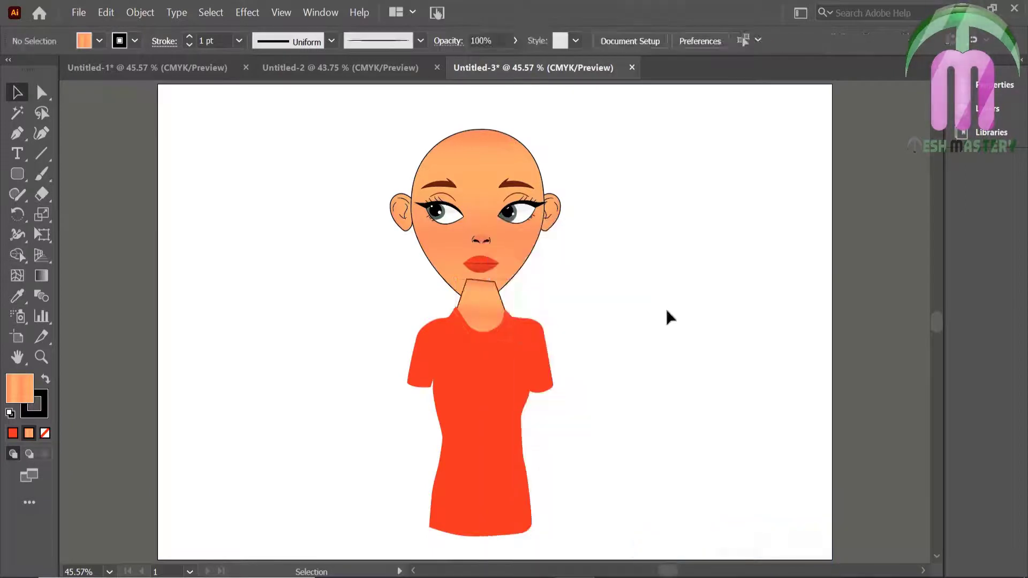
right_click(499, 197)
click(438, 387)
click(330, 316)
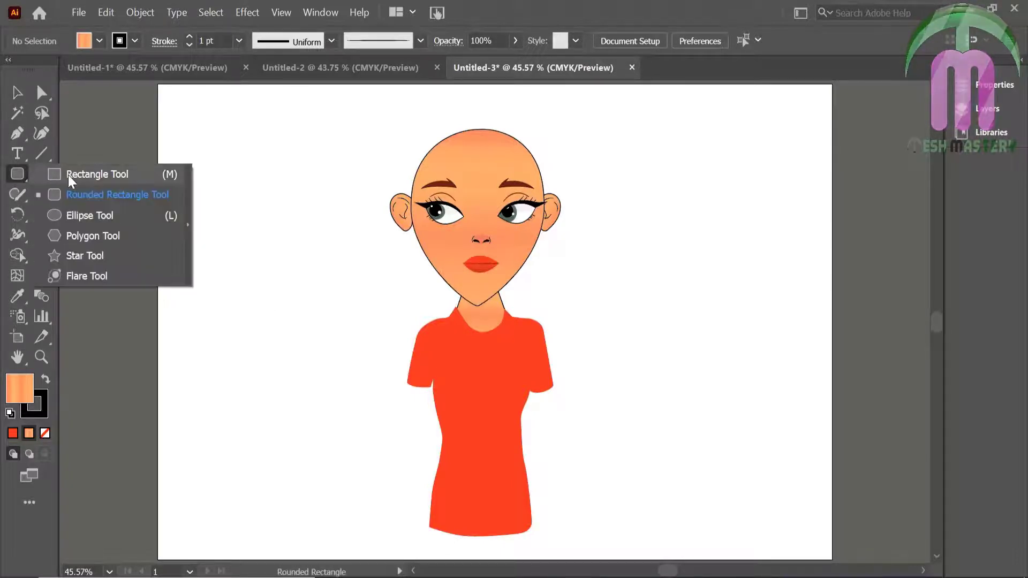
Cut away the lower shirt using a rectangle and the Shape Builder tool
drag(15, 181, 68, 174)
mouse_move(396, 377)
mouse_down()
mouse_move(536, 475)
mouse_move(581, 546)
mouse_up()
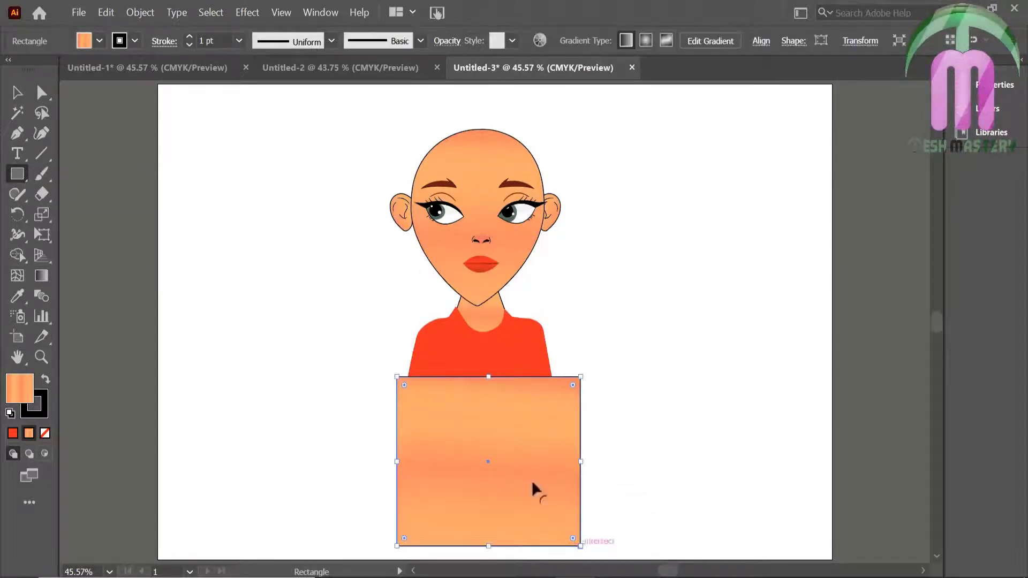
click(17, 93)
key(ctrl+a)
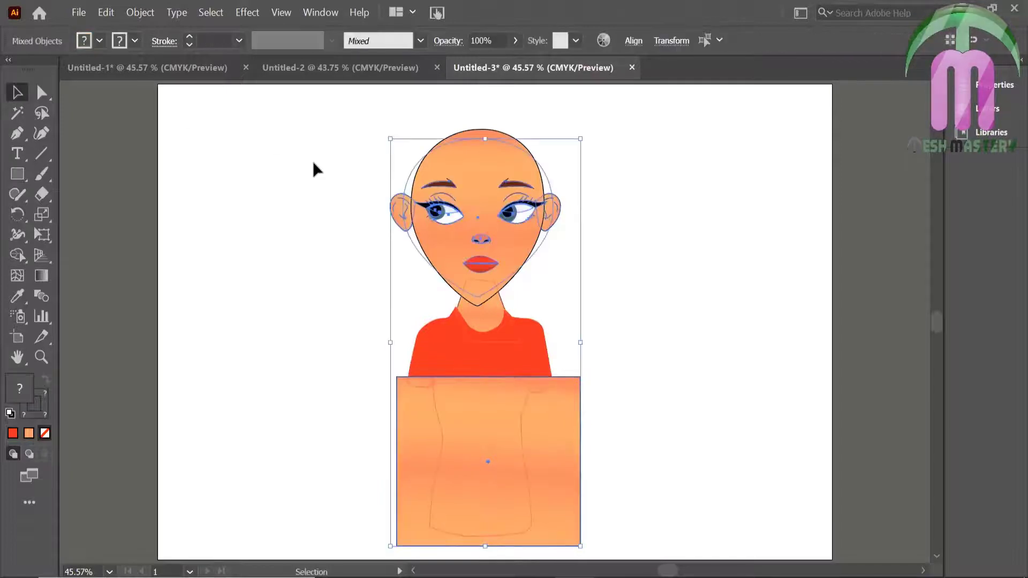
click(17, 255)
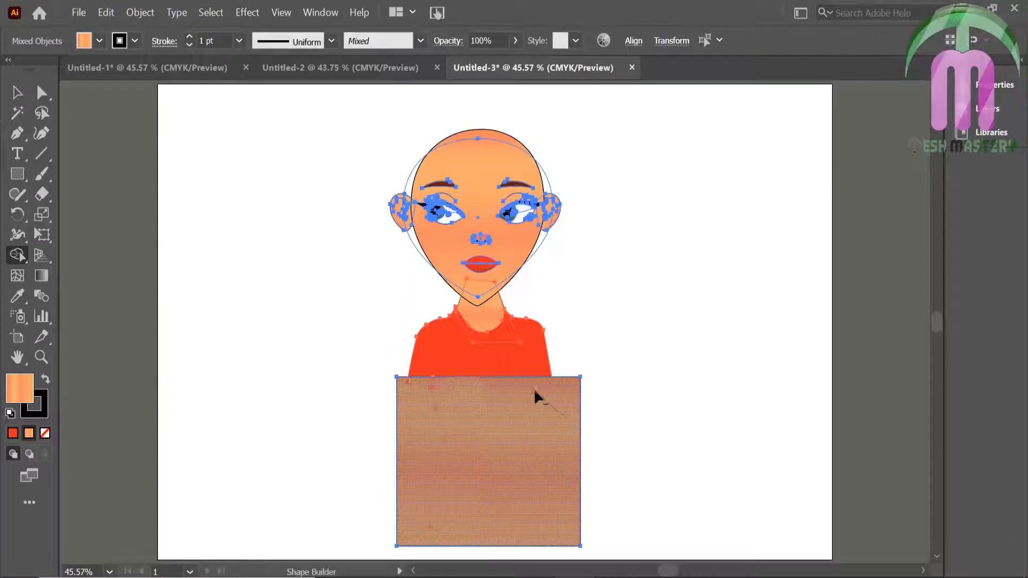
alt+click(433, 397)
click(17, 93)
click(226, 223)
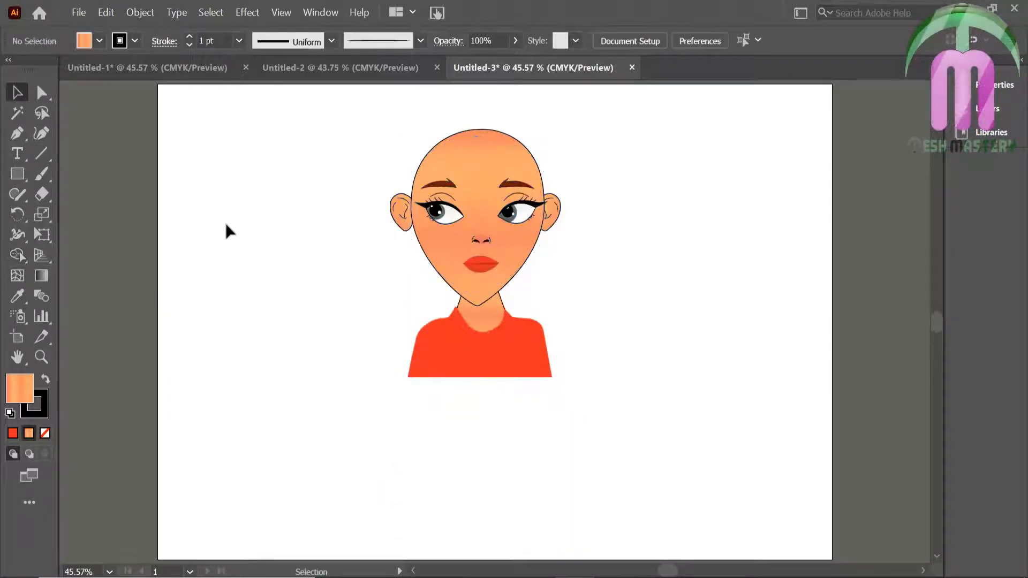
Select the whole character and move it down to the artboard centre
drag(374, 140, 570, 385)
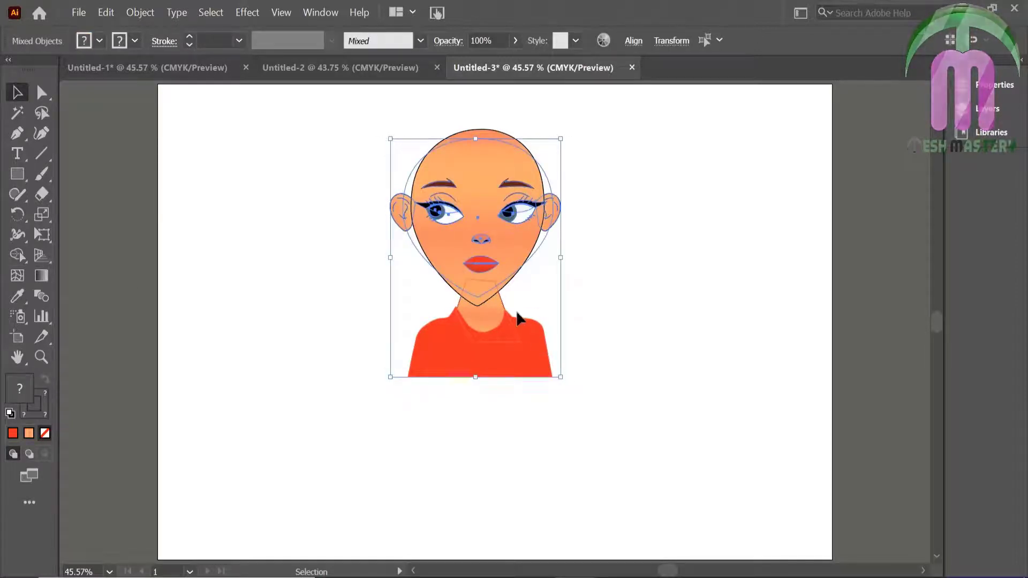
click(483, 348)
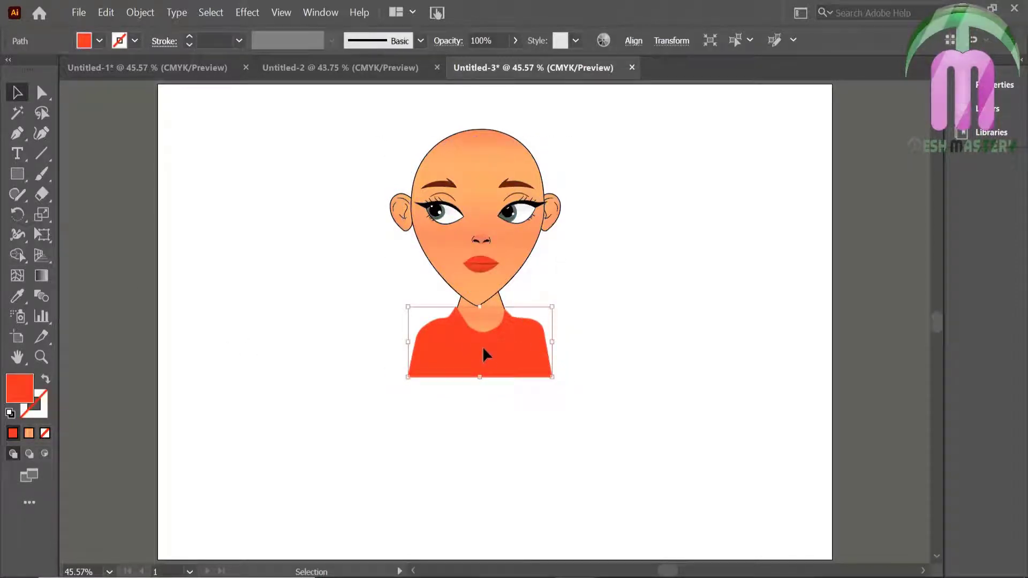
click(248, 383)
drag(343, 131, 573, 383)
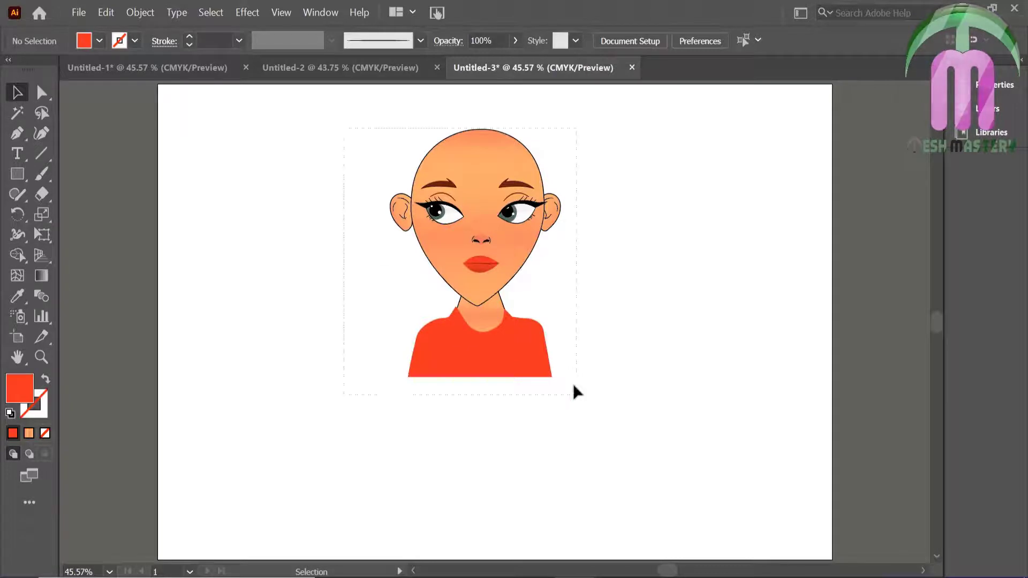
key(a)
key(v)
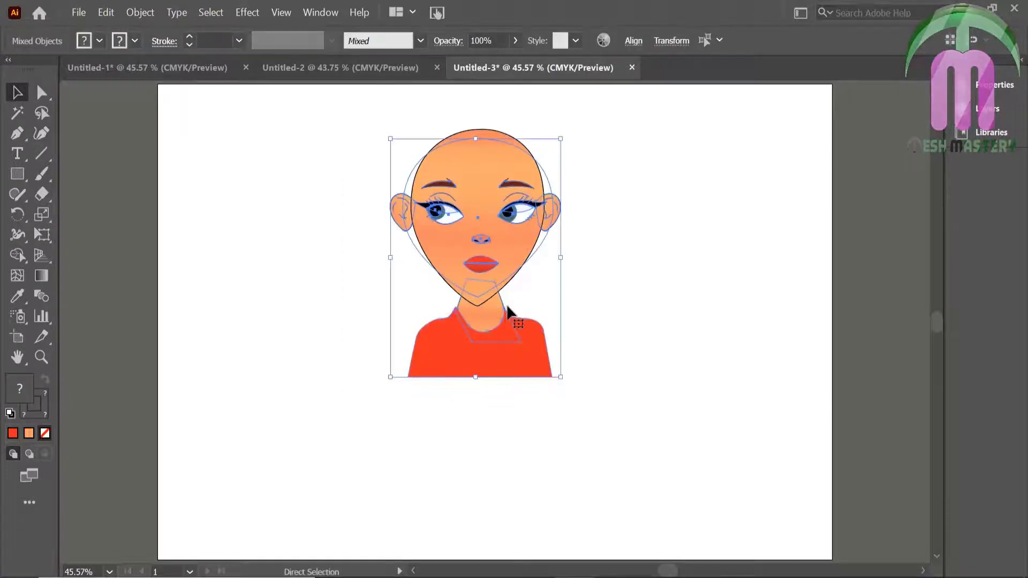
click(660, 333)
mouse_move(513, 240)
mouse_down()
mouse_move(432, 278)
mouse_move(521, 321)
mouse_up()
click(325, 324)
Paint the side-swept hair outline over the top and right of the head
key(z)
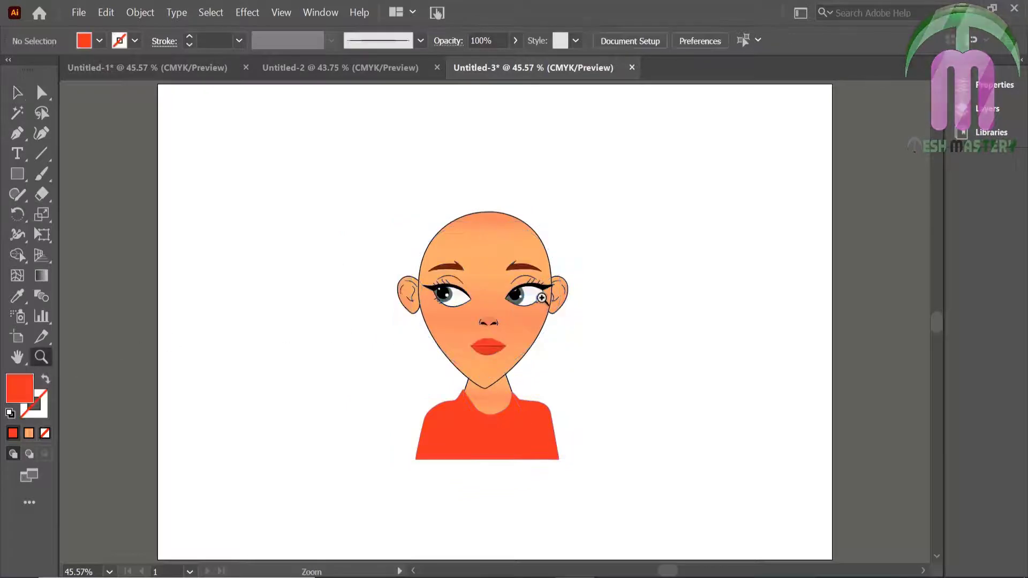
click(436, 340)
click(505, 280)
key(b)
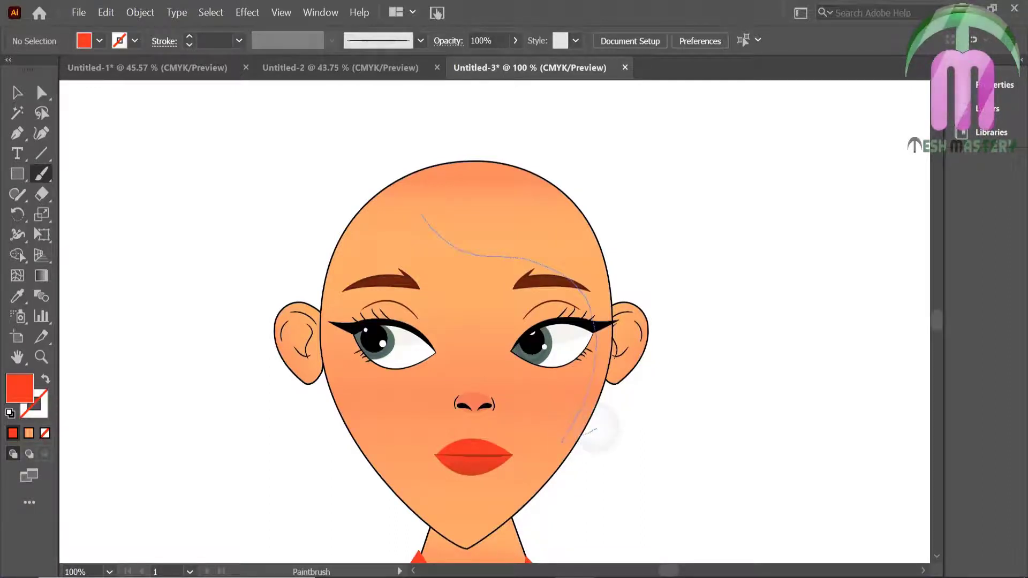
drag(597, 429, 597, 429)
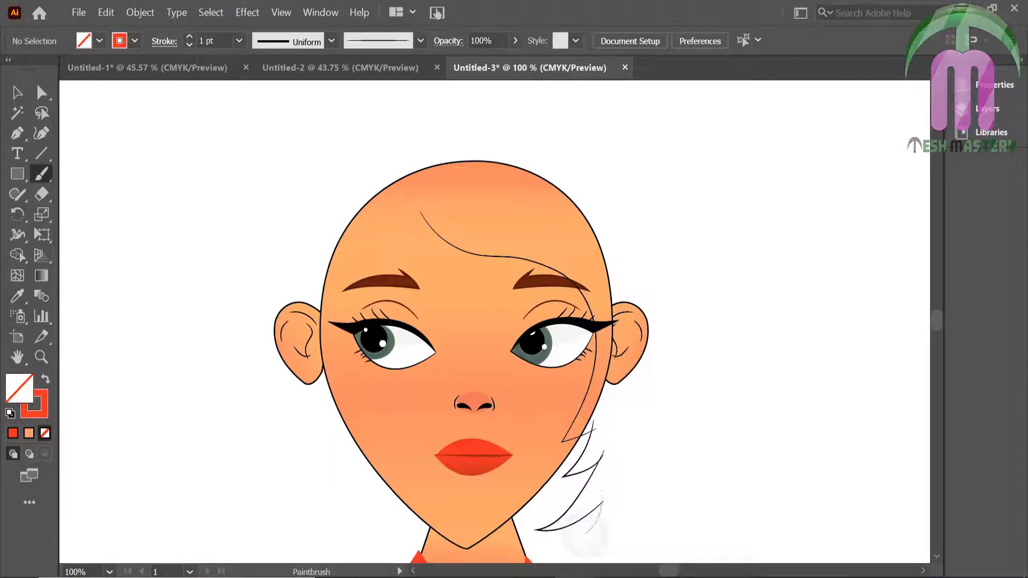
drag(602, 502, 625, 500)
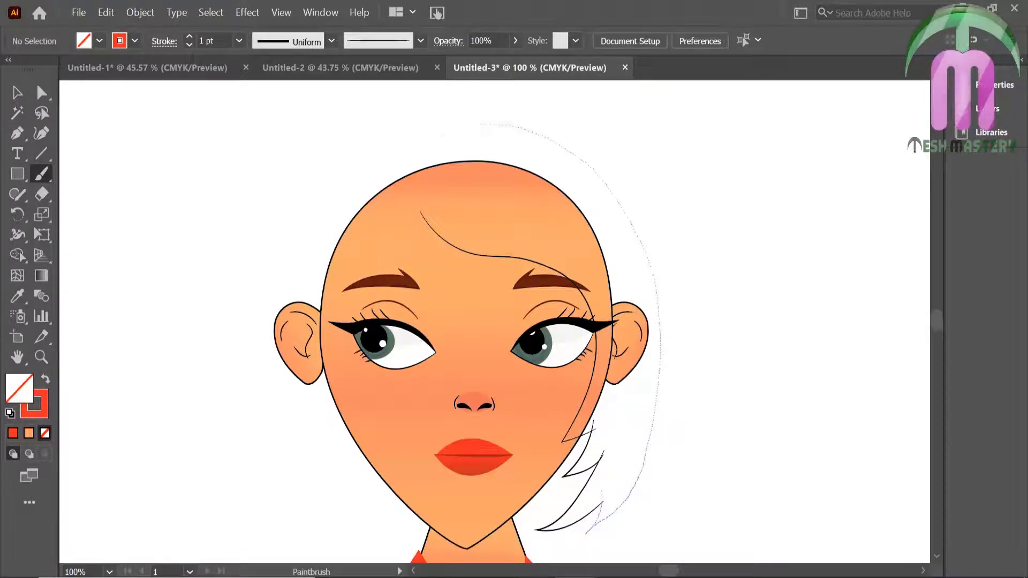
drag(412, 171, 420, 214)
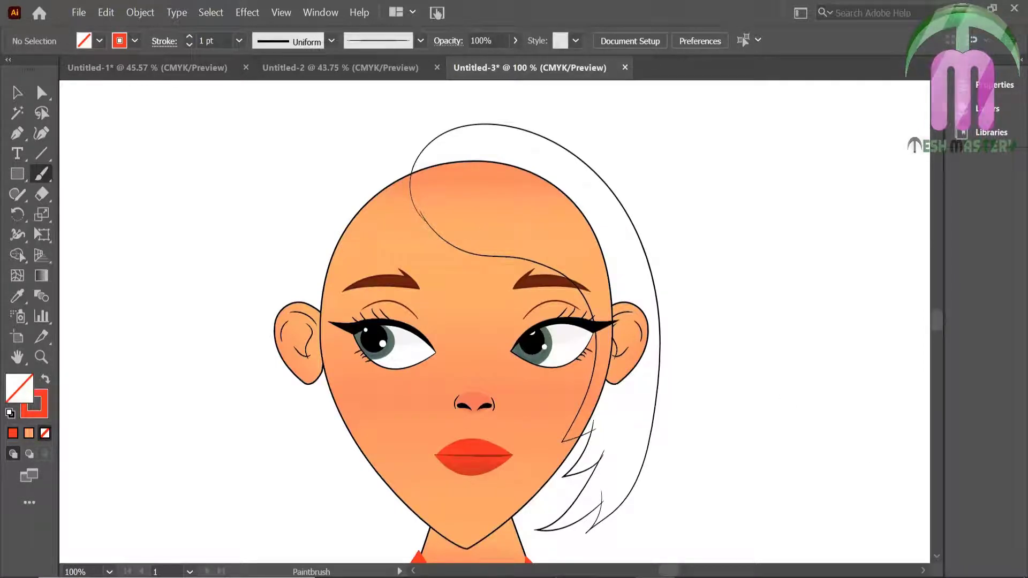
Join the hair path, fill it brown A52E07, then match it to the eyebrow colour
click(17, 92)
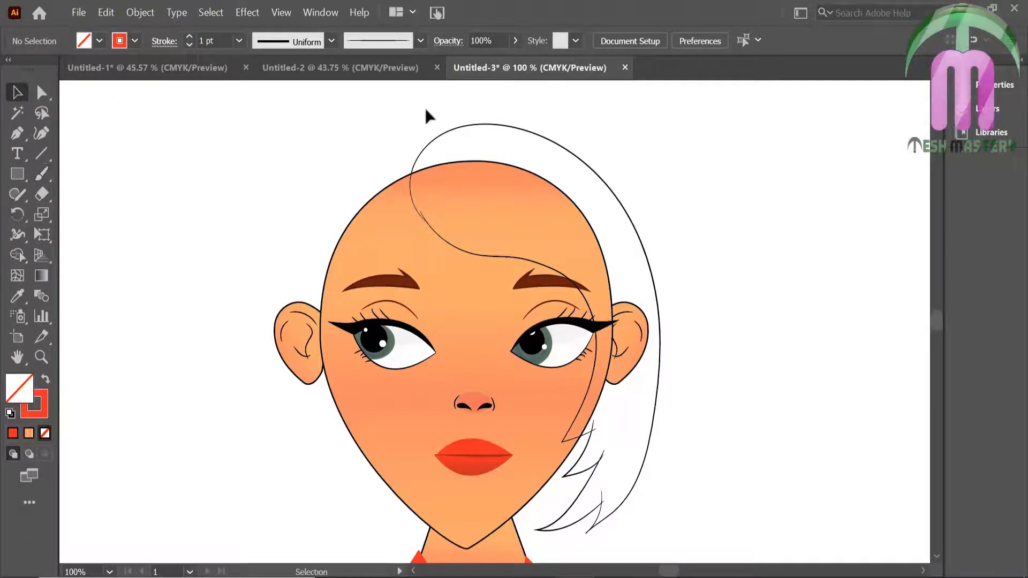
right_click(598, 335)
click(655, 374)
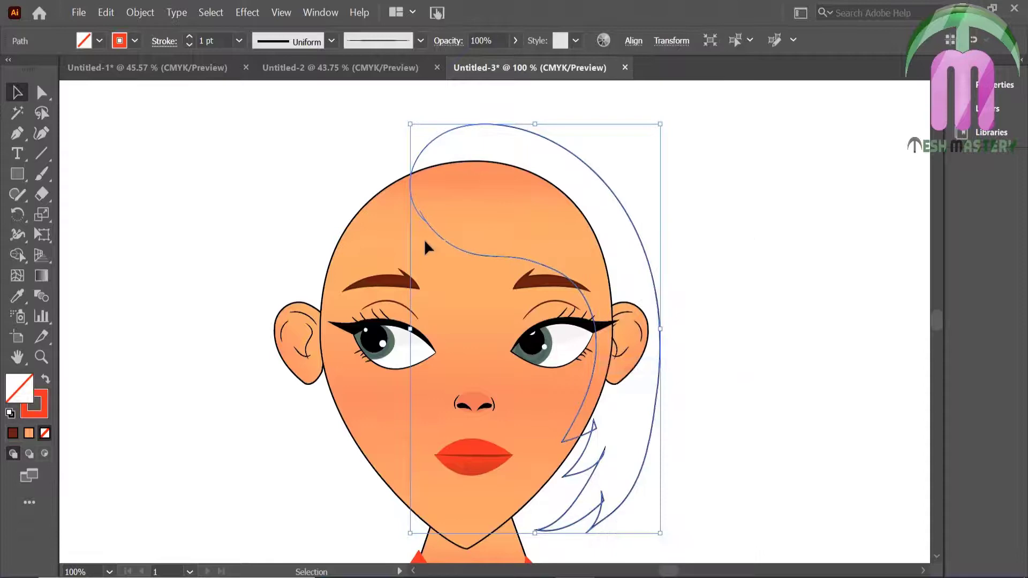
double_click(20, 388)
text(A52E07)
click(681, 189)
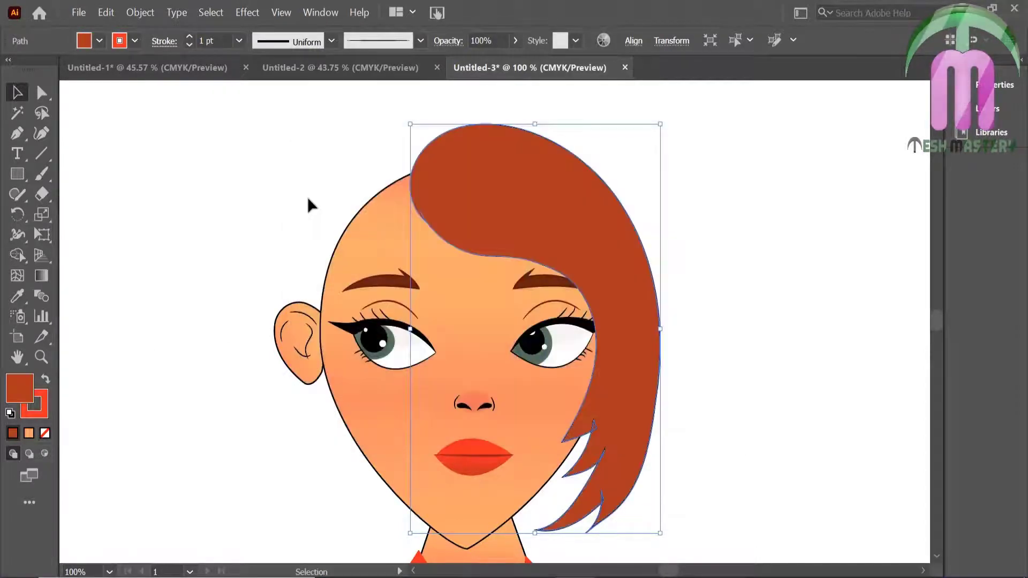
click(17, 296)
click(402, 279)
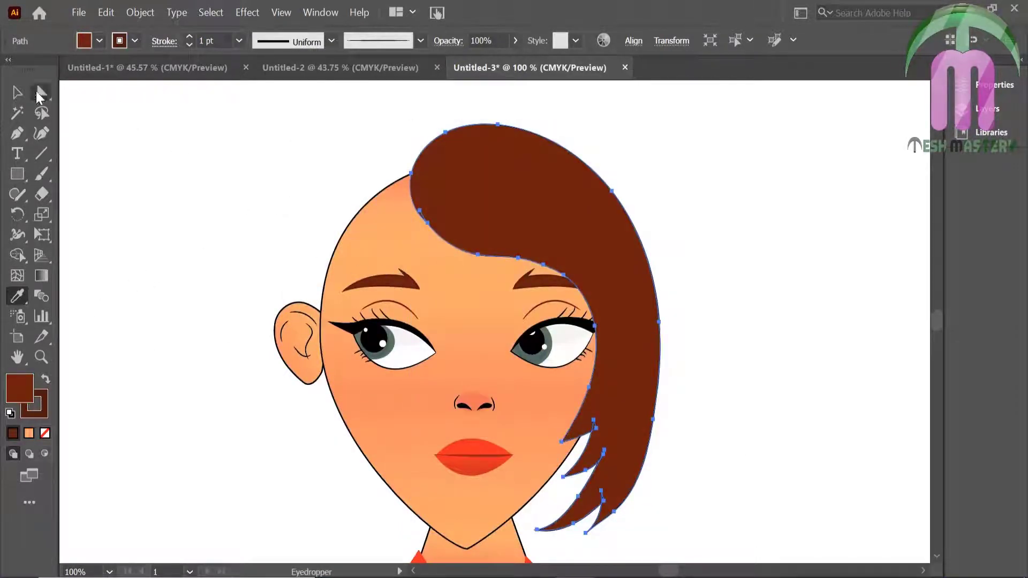
Deselect the hair and zoom in on the face at 100%
click(17, 92)
click(114, 176)
key(ctrl+0)
key(z)
click(497, 301)
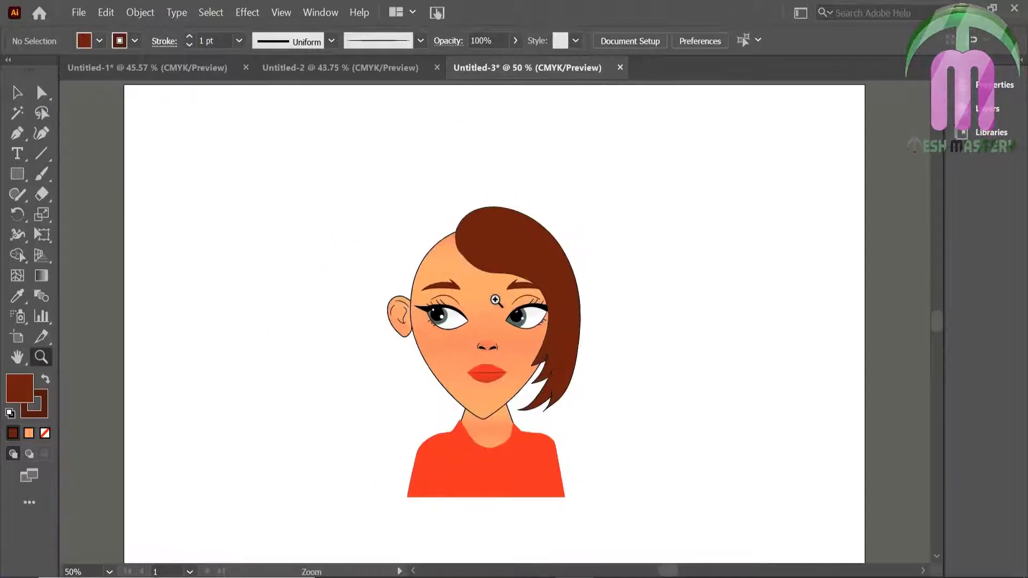
click(497, 299)
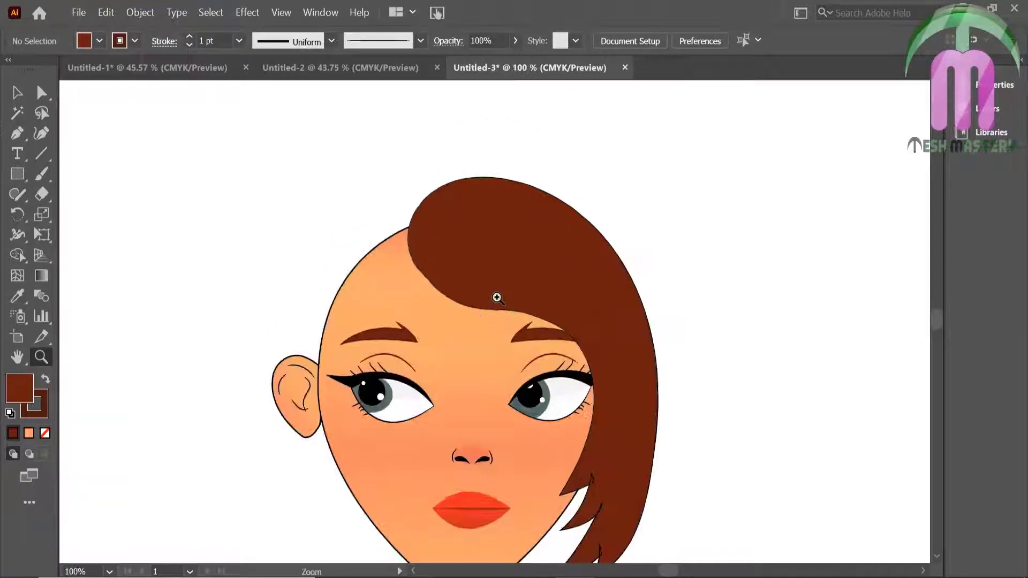
Paint the outline of a new hair section down the left side of the head
click(44, 181)
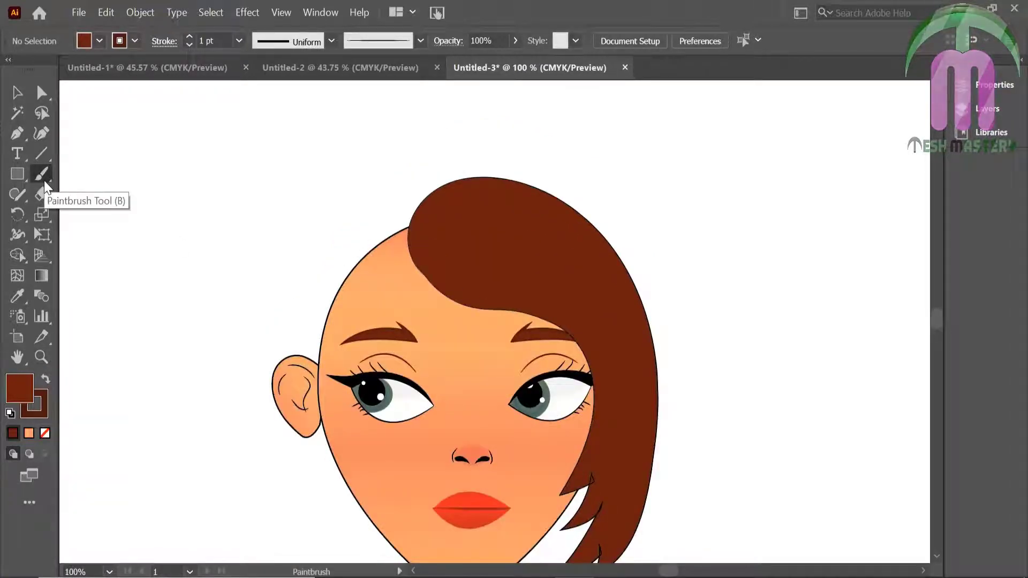
drag(433, 241, 408, 273)
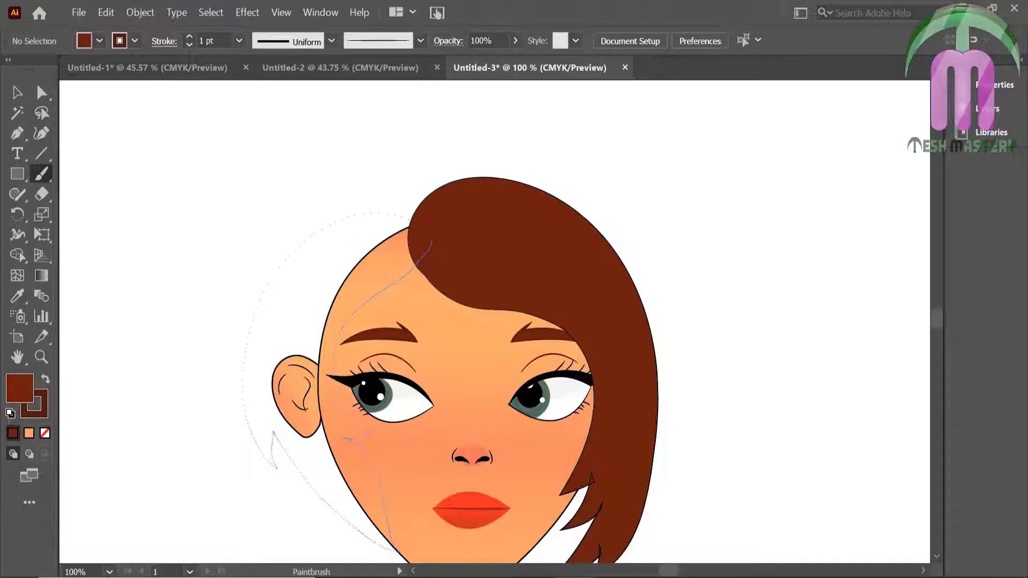
drag(396, 549, 399, 551)
Fill the new left hair outline with the existing brown hair colour
click(18, 92)
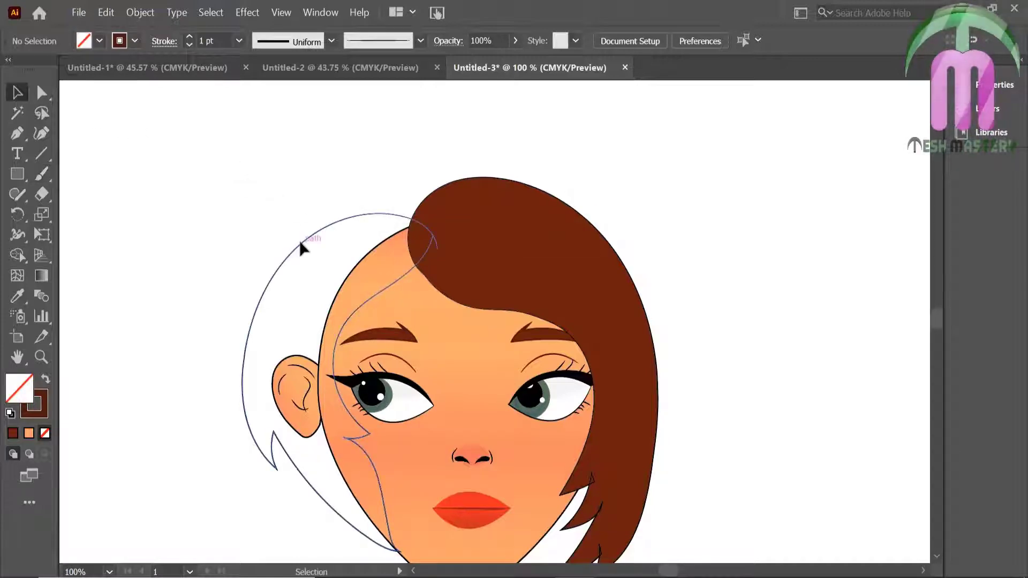
click(268, 248)
click(17, 296)
click(535, 241)
click(18, 92)
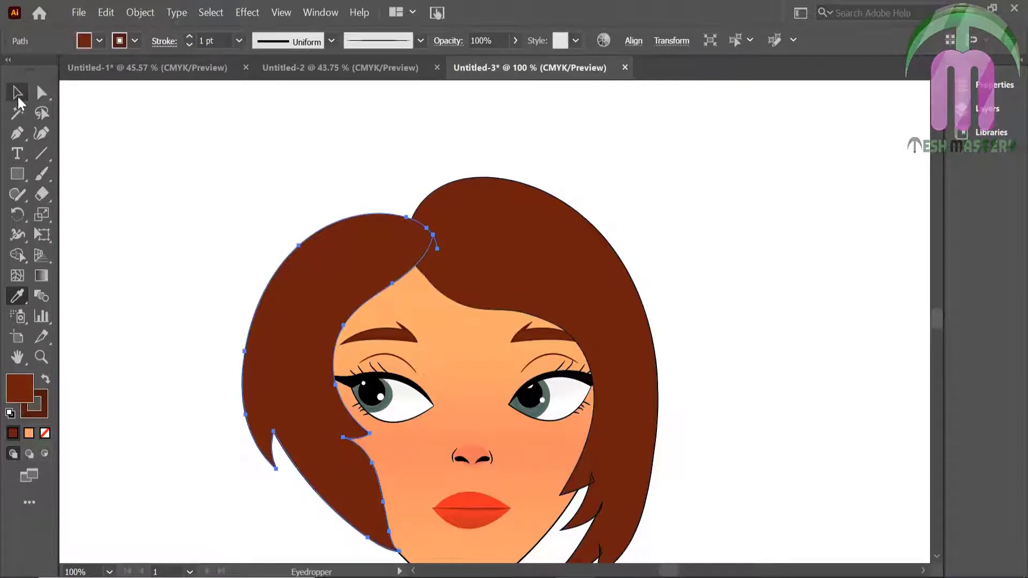
click(106, 144)
Fit the artboard in view and reshape the left hair narrower and taller
key(ctrl+0)
click(424, 241)
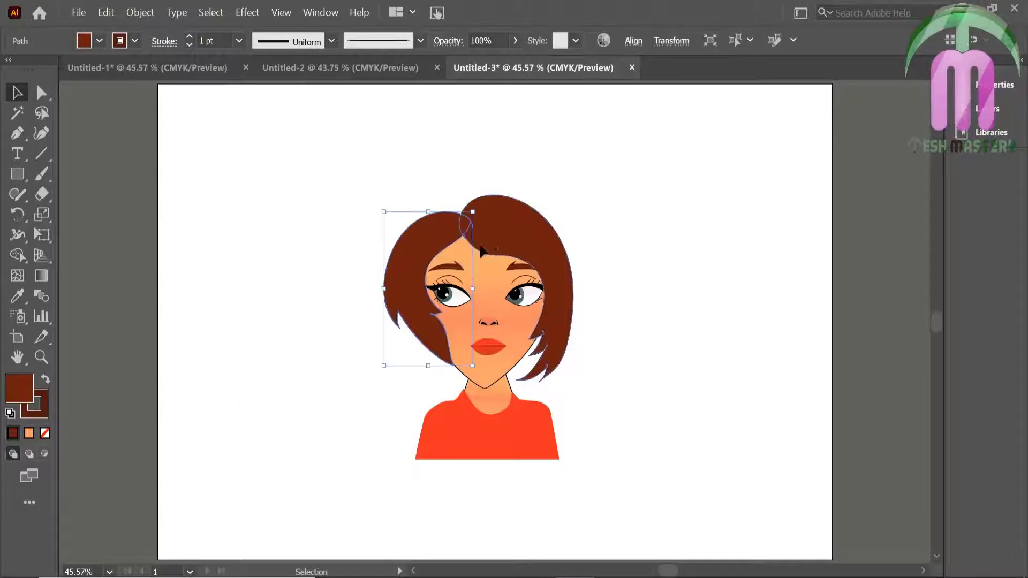
drag(474, 213, 487, 201)
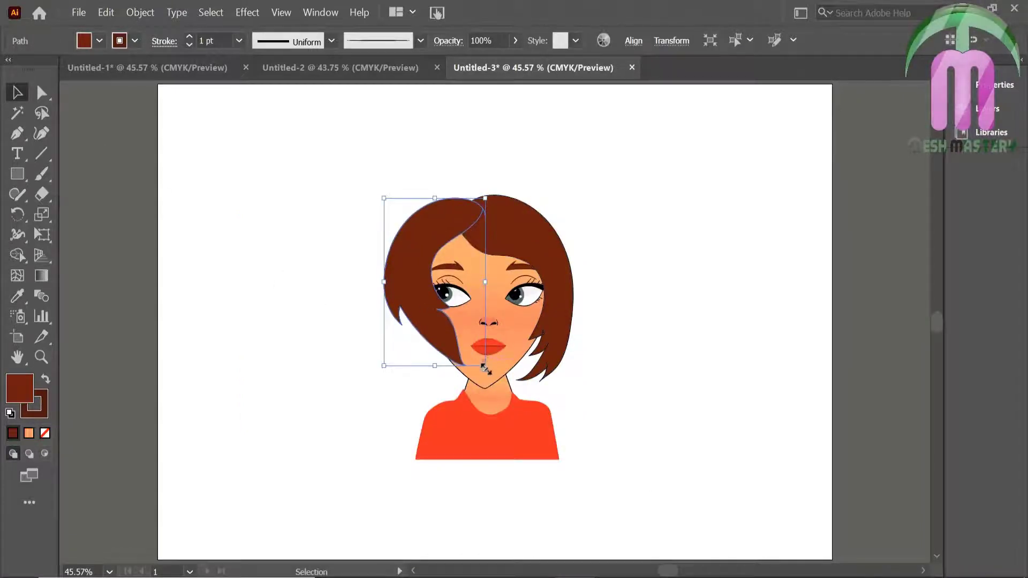
drag(486, 368, 475, 409)
Stretch the right hair shape downward and move it slightly higher
click(320, 399)
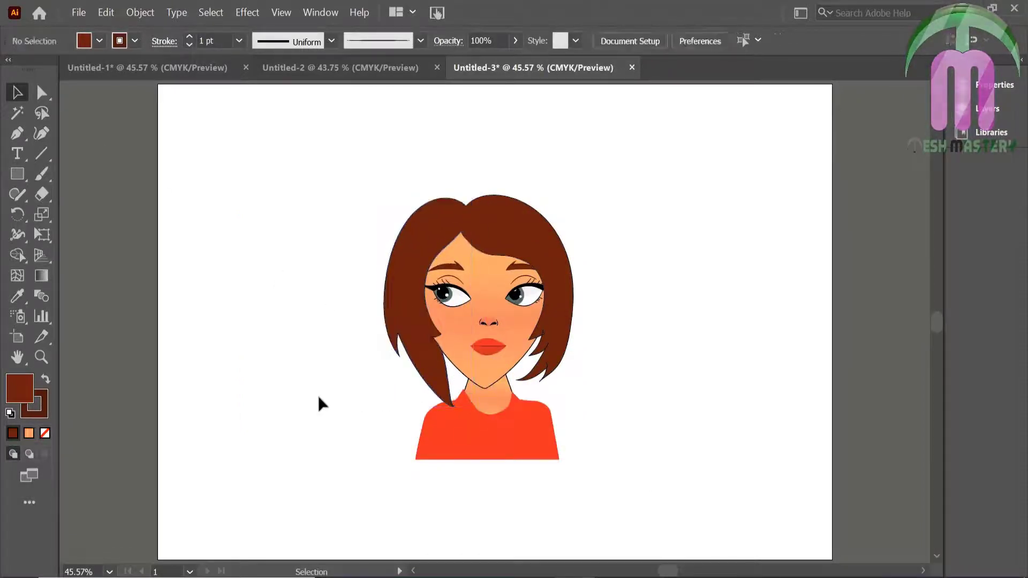
click(553, 338)
mouse_move(517, 393)
mouse_down()
mouse_move(510, 403)
mouse_move(556, 413)
mouse_up()
drag(505, 229, 506, 218)
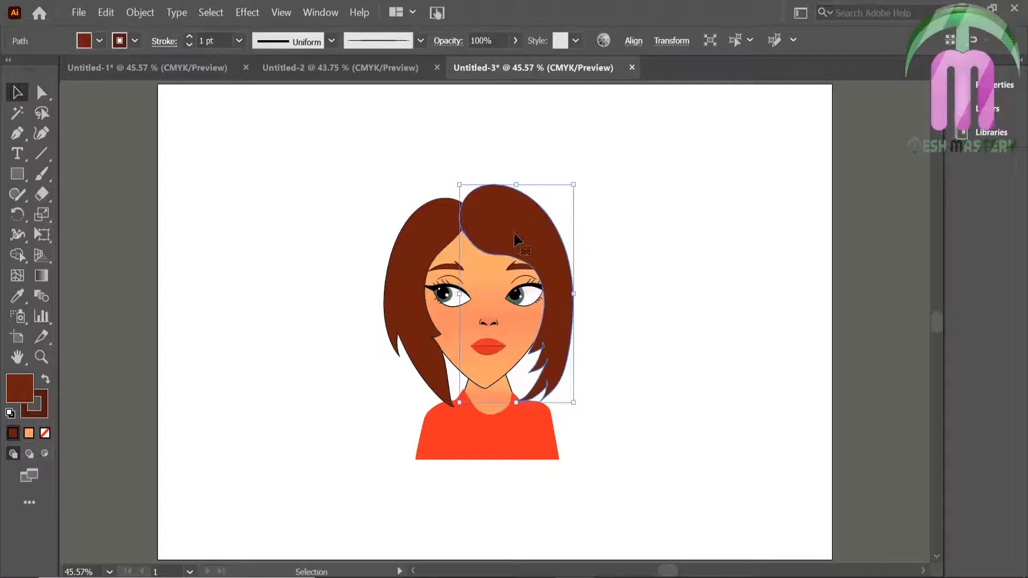
Select the left hair's stroke and switch to a workspace with the Brushes panel
click(408, 281)
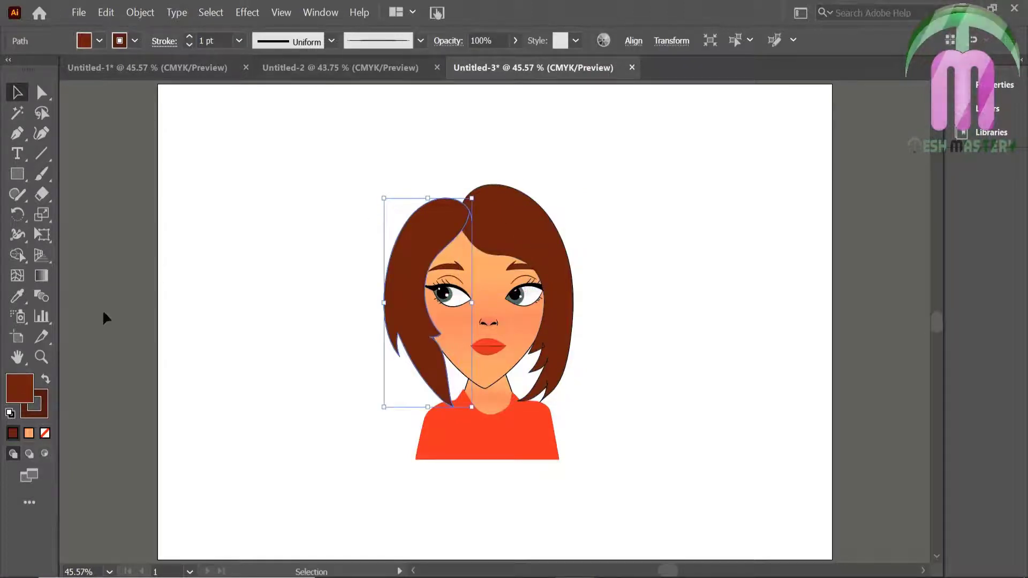
click(40, 415)
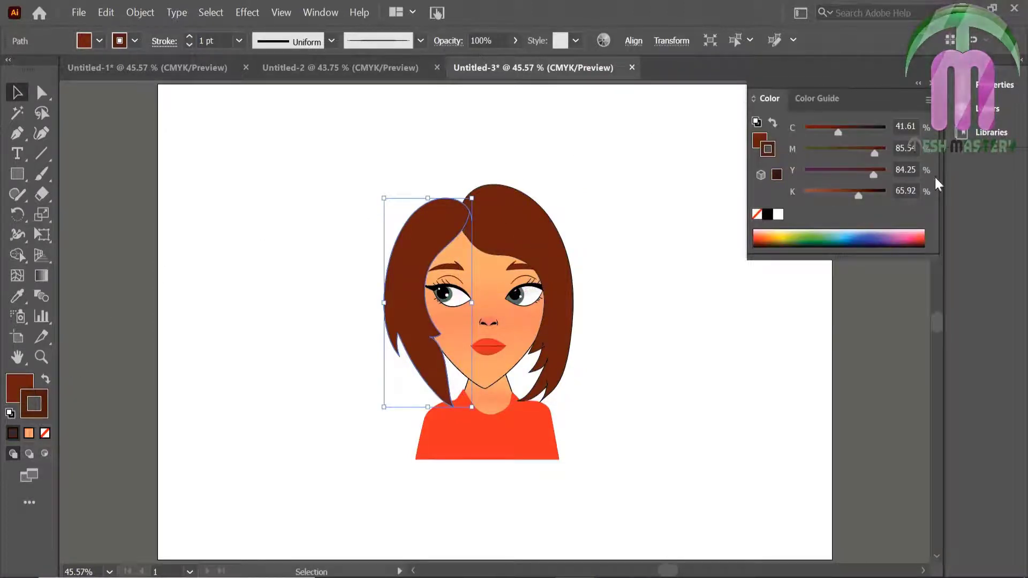
click(802, 12)
click(815, 67)
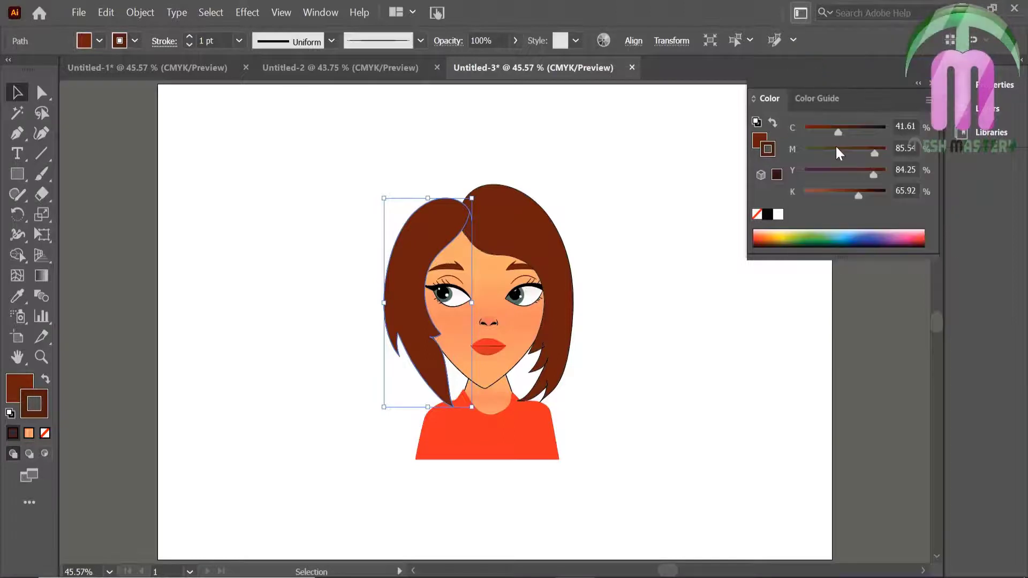
click(981, 167)
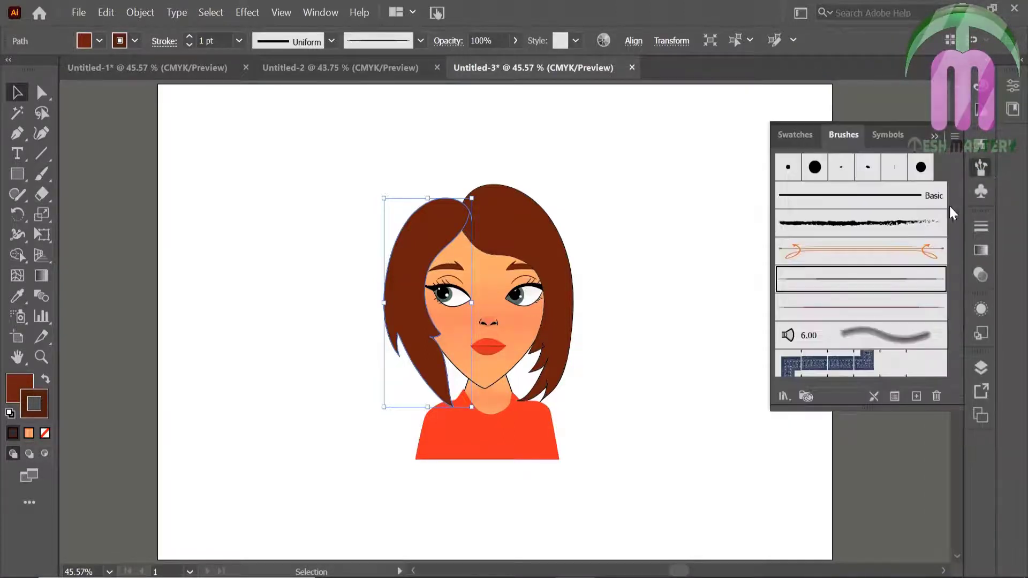
Draw a long, flattened ellipse above the figure and make it solid black
click(20, 172)
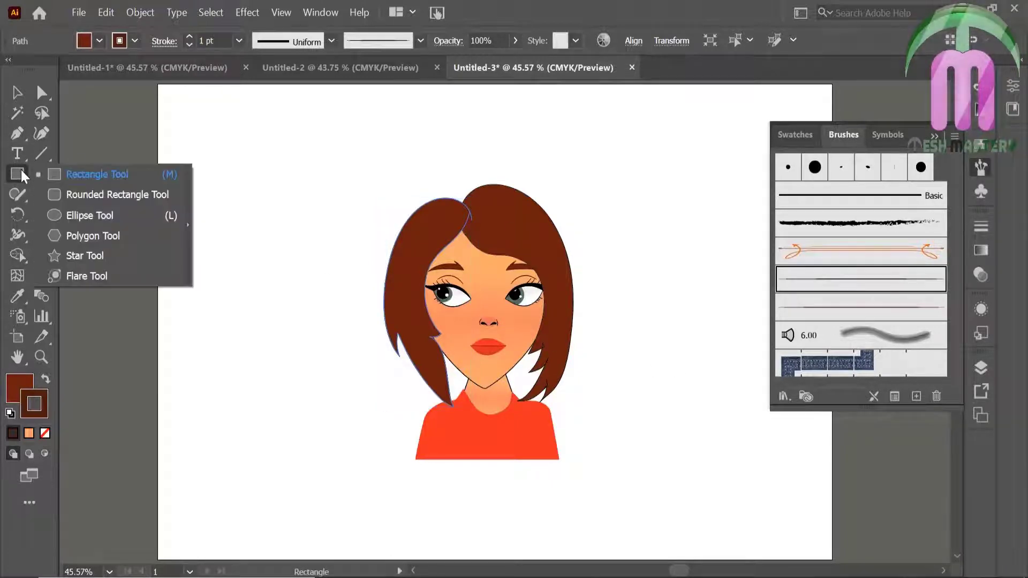
click(74, 212)
drag(206, 140, 372, 153)
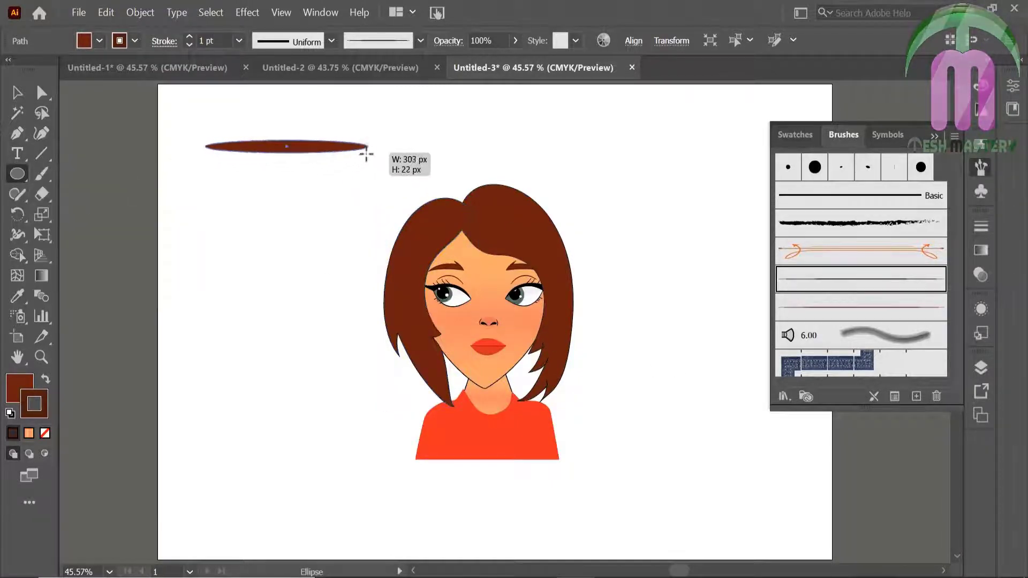
click(25, 386)
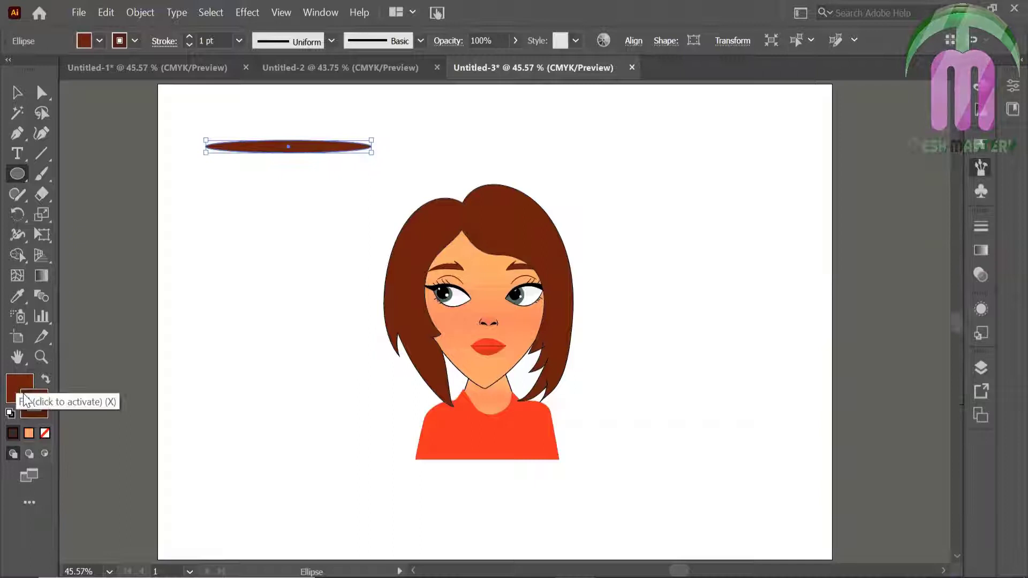
click(45, 433)
click(792, 103)
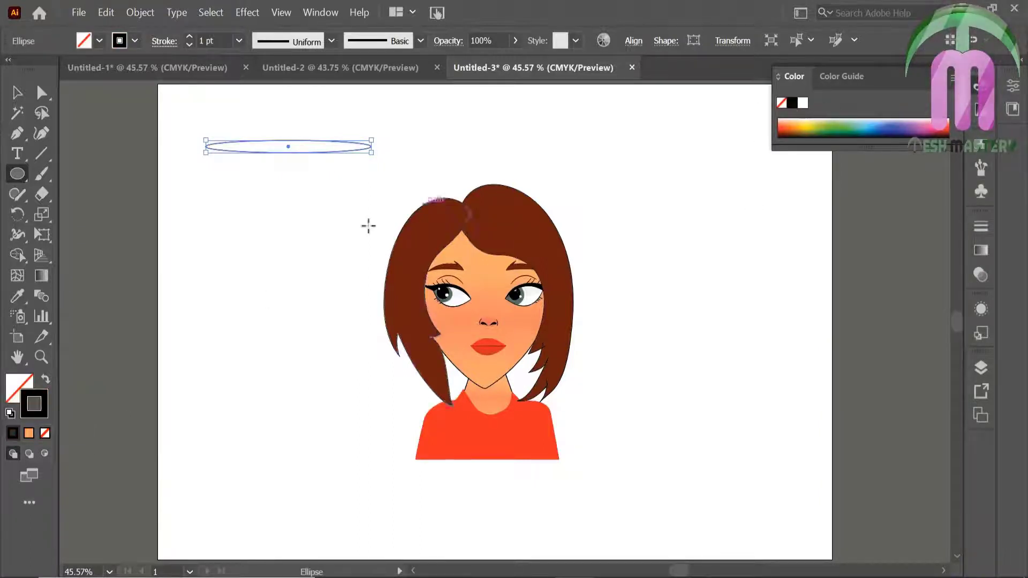
click(17, 92)
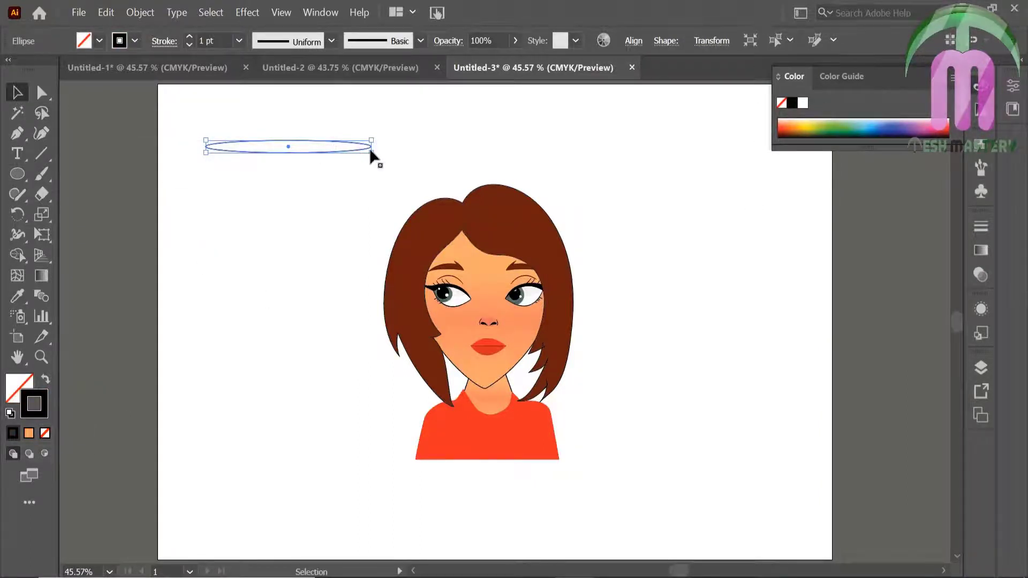
drag(372, 153, 372, 146)
key(shift+x)
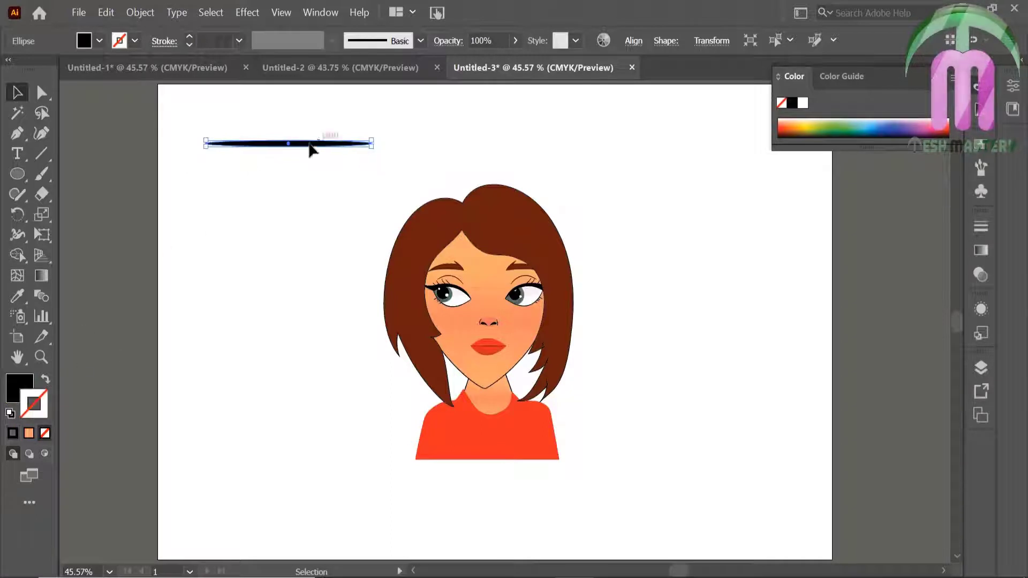
Turn the black ellipse into a new Art Brush with default settings
click(981, 143)
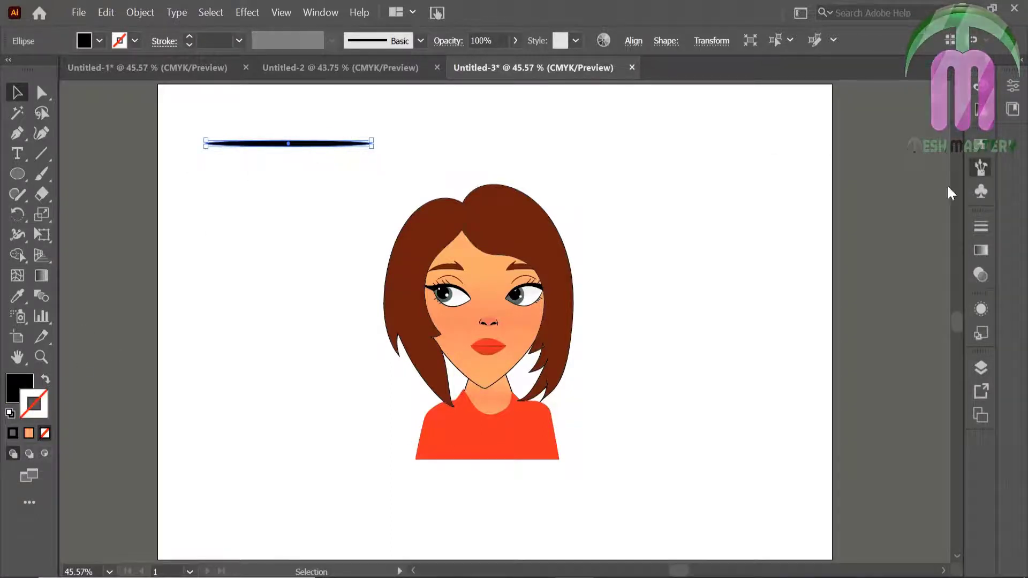
click(982, 168)
click(916, 396)
click(452, 337)
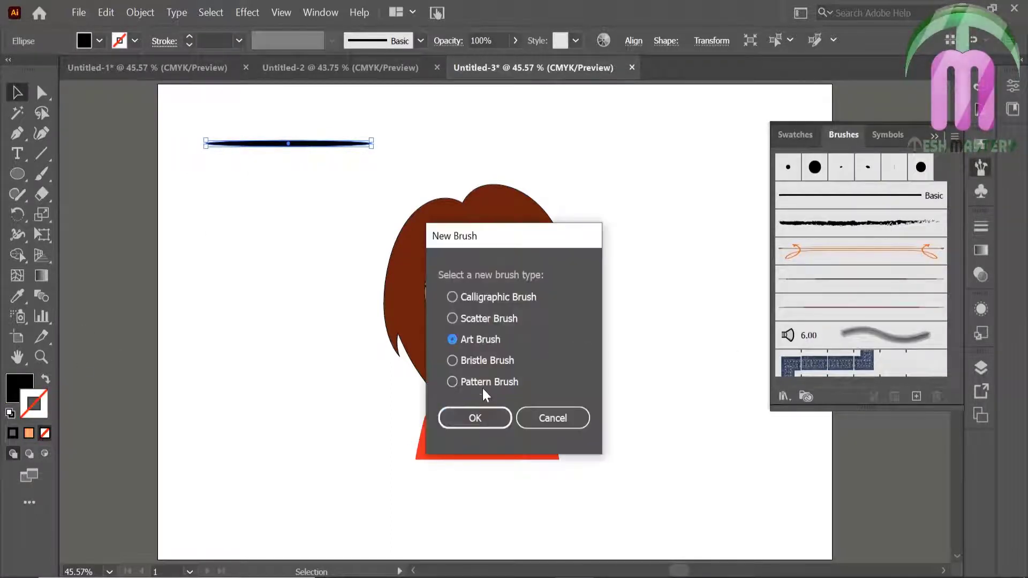
click(473, 416)
click(631, 522)
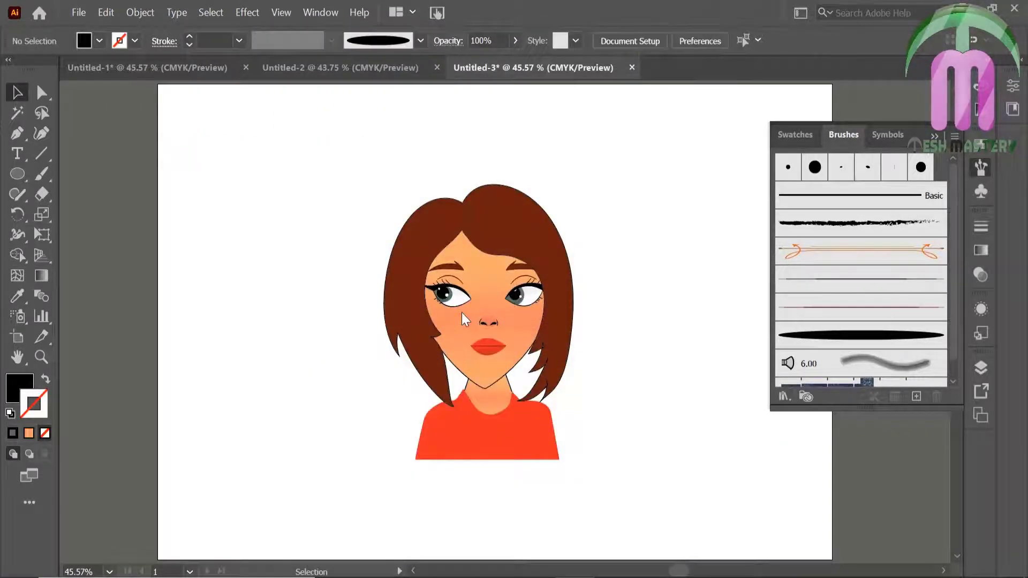
click(417, 311)
Apply the tapered art brush at 0.25 pt to both the left and right hair
click(877, 335)
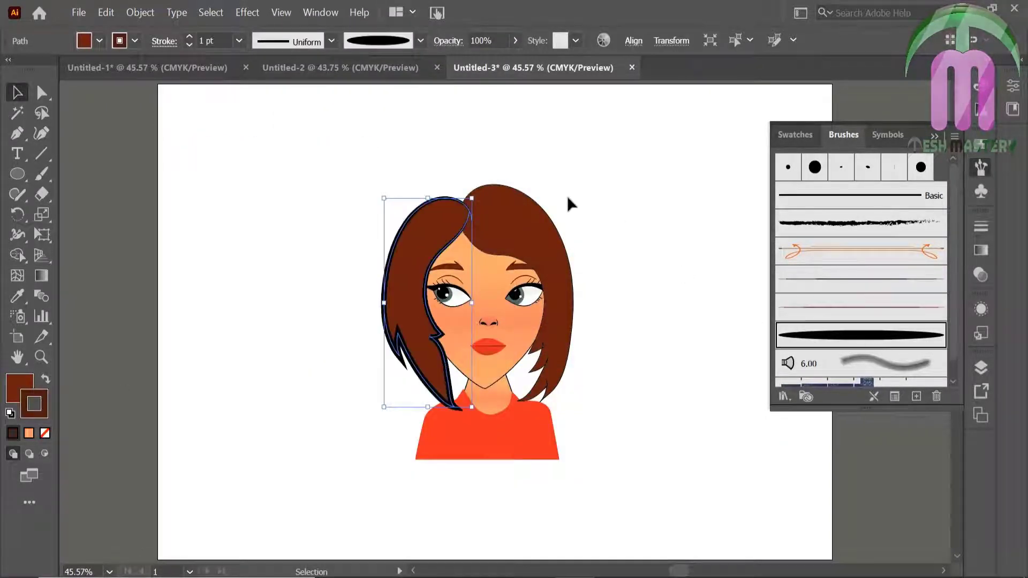
click(239, 40)
click(251, 59)
click(271, 200)
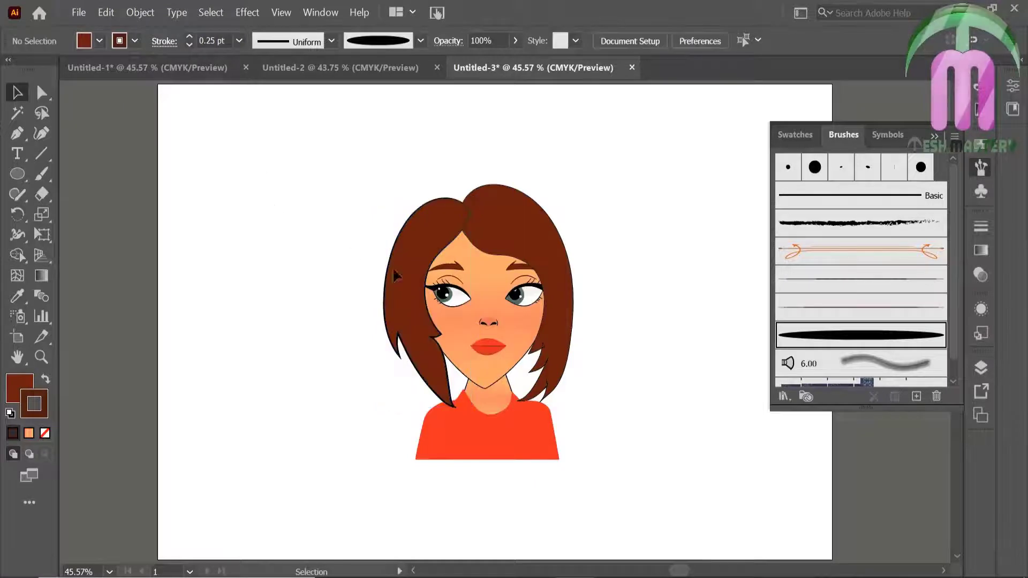
click(535, 246)
click(893, 338)
click(239, 40)
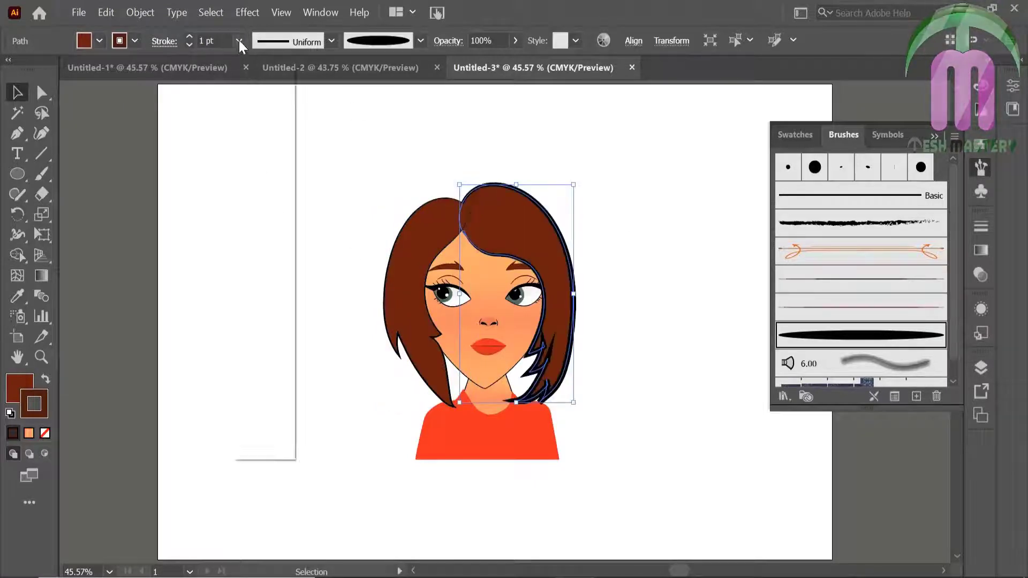
click(250, 59)
click(341, 220)
click(982, 167)
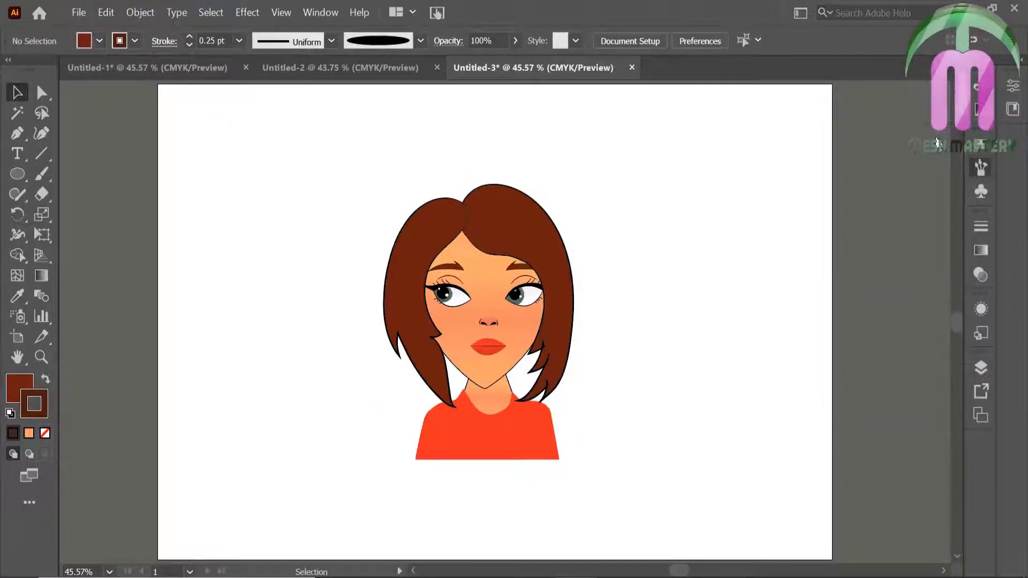
Check the hair top up close, then bring the right hair to the front
click(42, 358)
click(380, 168)
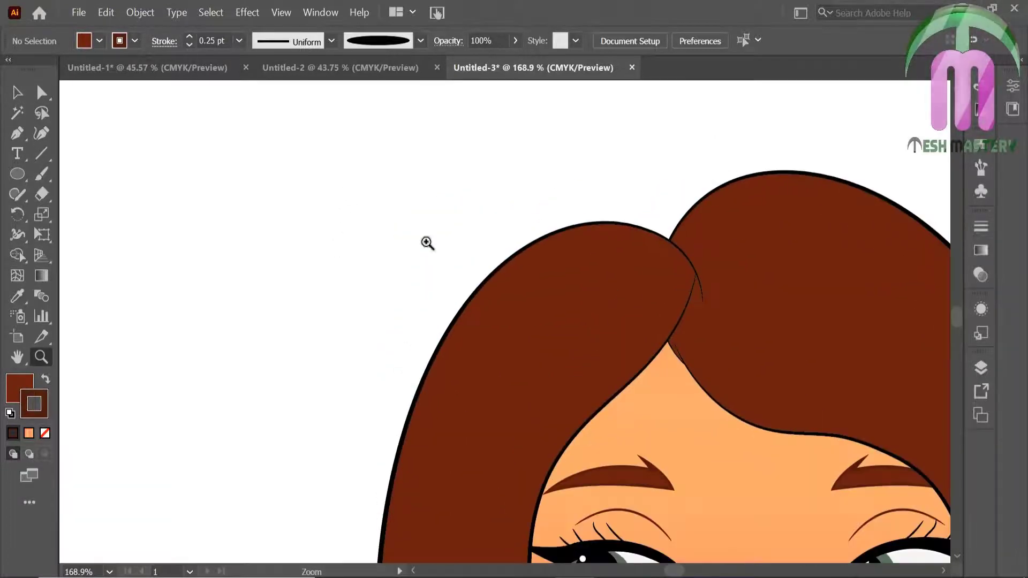
click(16, 92)
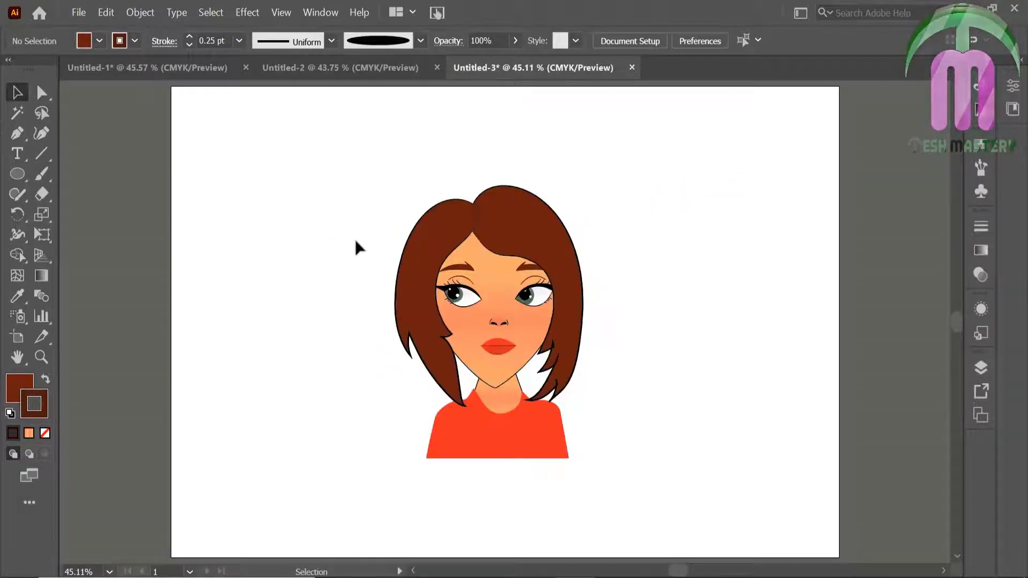
click(492, 231)
right_click(493, 230)
mouse_move(534, 497)
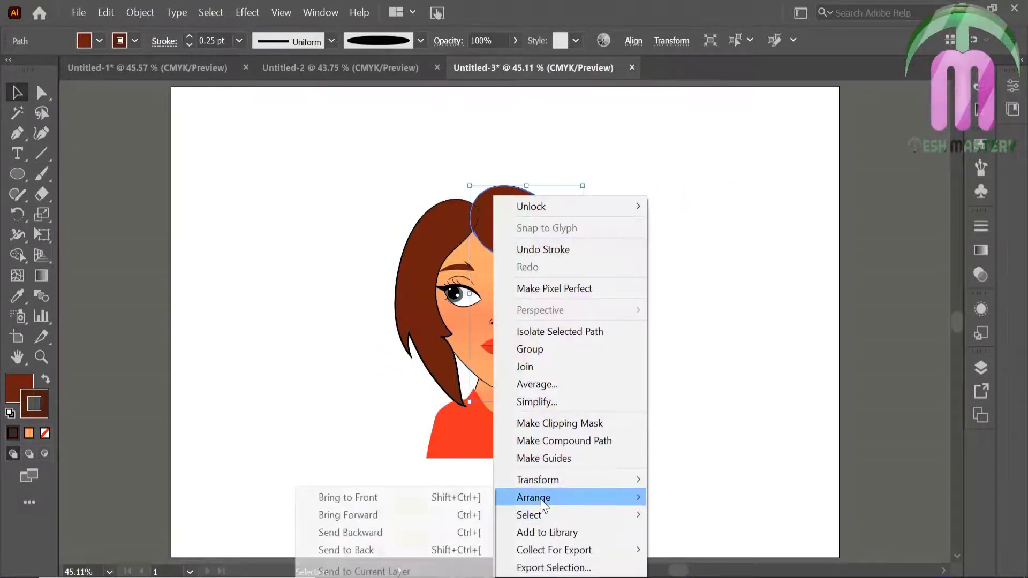
click(373, 426)
right_click(549, 352)
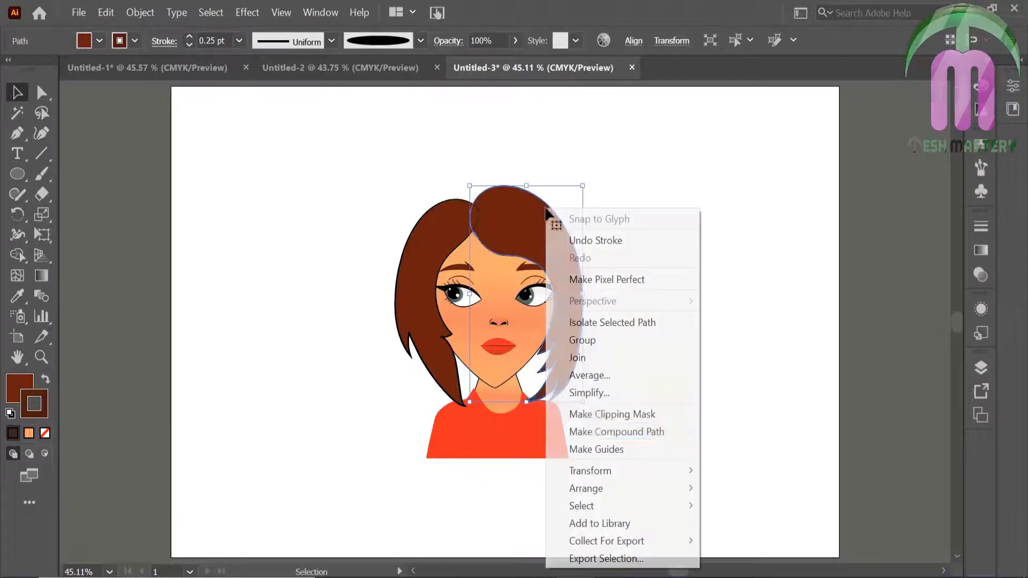
click(536, 494)
click(340, 426)
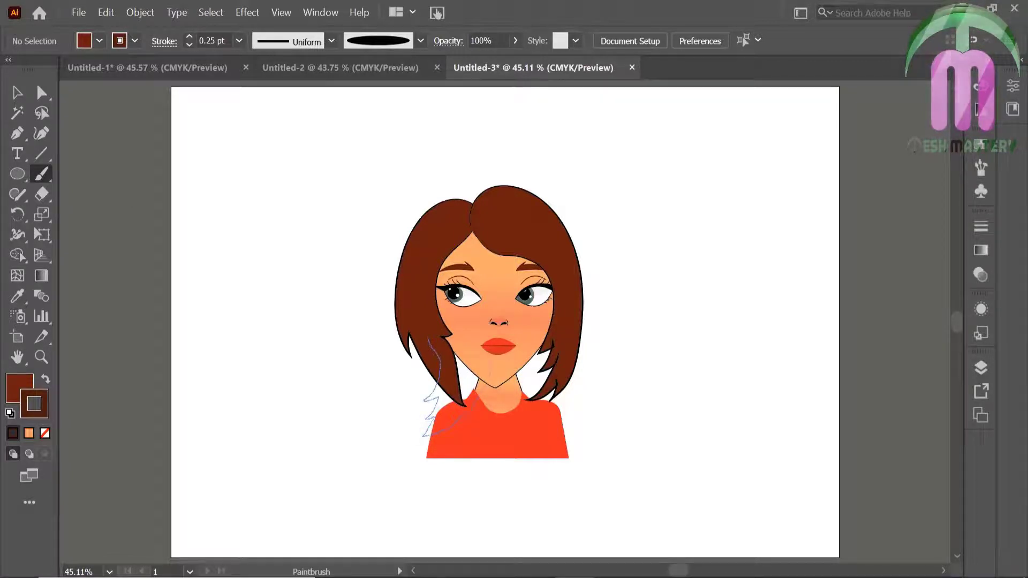
Paint a hair strand along the left cheek and give it the brown hair fill
drag(490, 369, 447, 332)
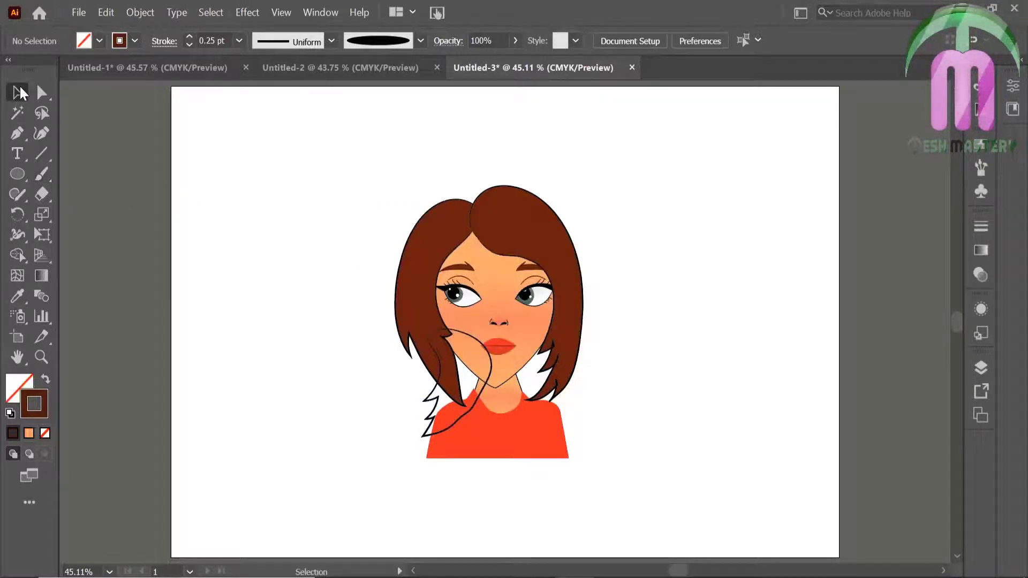
click(17, 92)
click(426, 400)
click(16, 298)
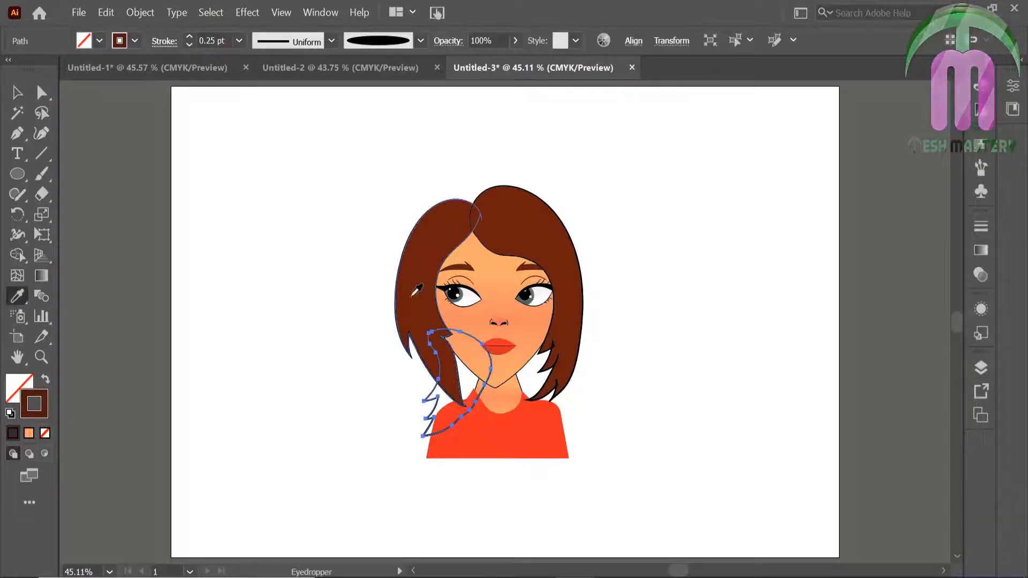
click(413, 295)
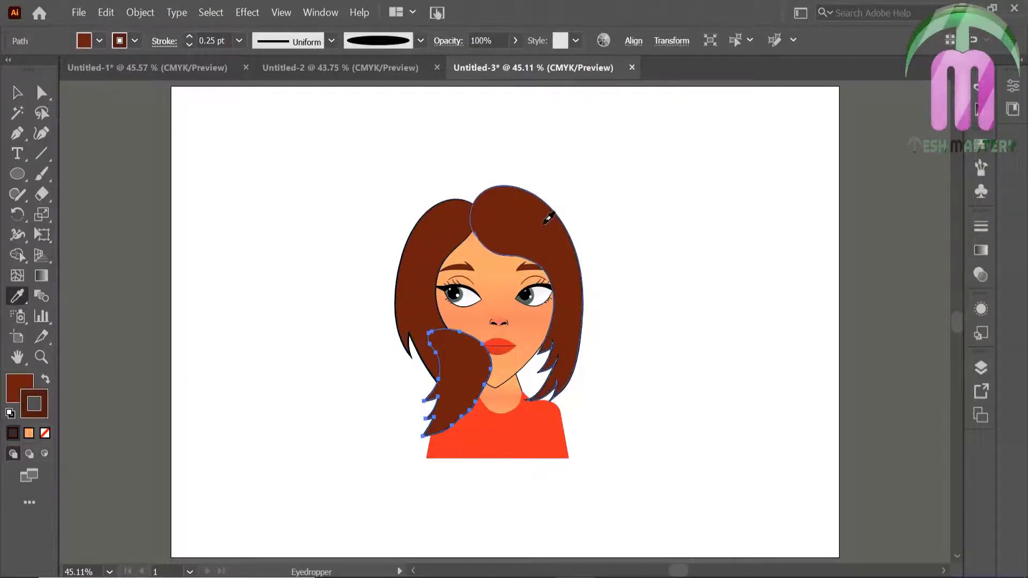
Adjust the strand's brown fill colour and send it behind the face and shirt
click(22, 378)
double_click(17, 381)
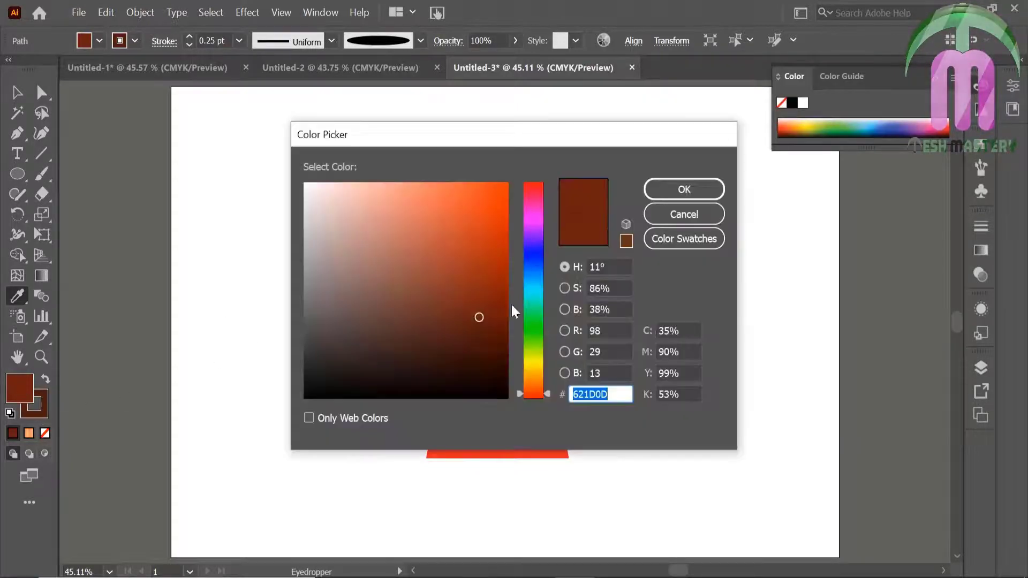
click(493, 307)
click(674, 194)
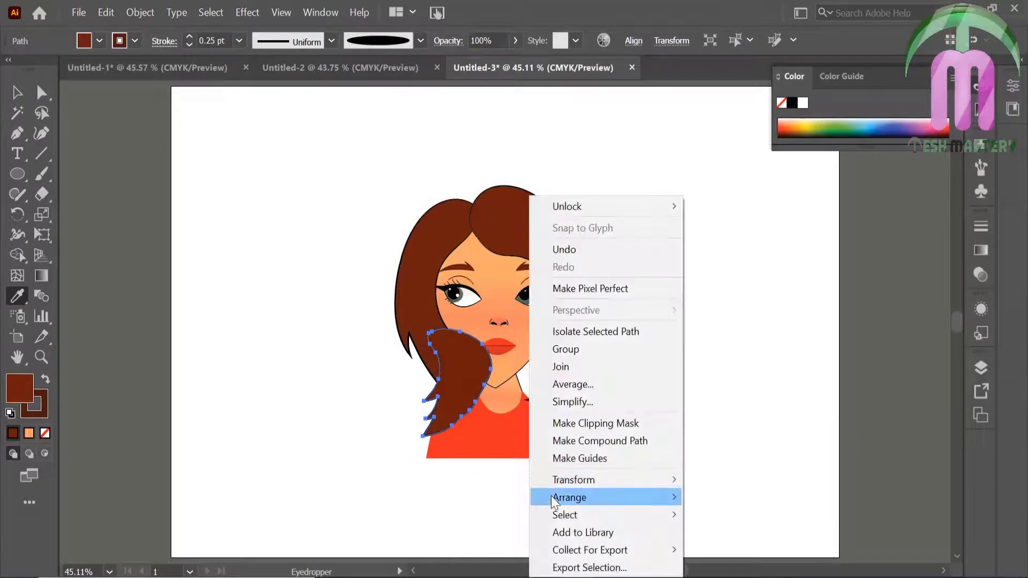
click(429, 548)
click(17, 92)
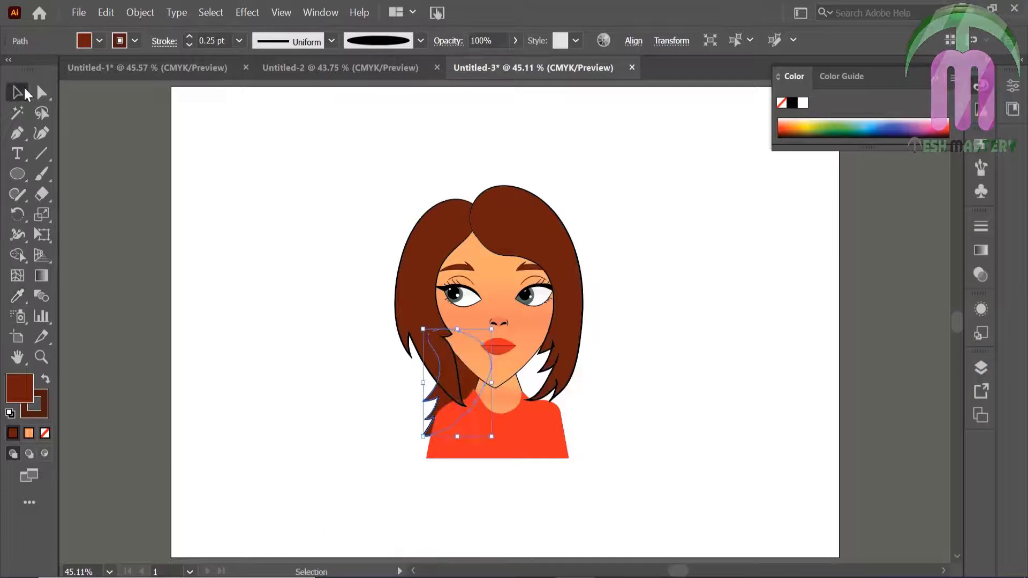
click(253, 263)
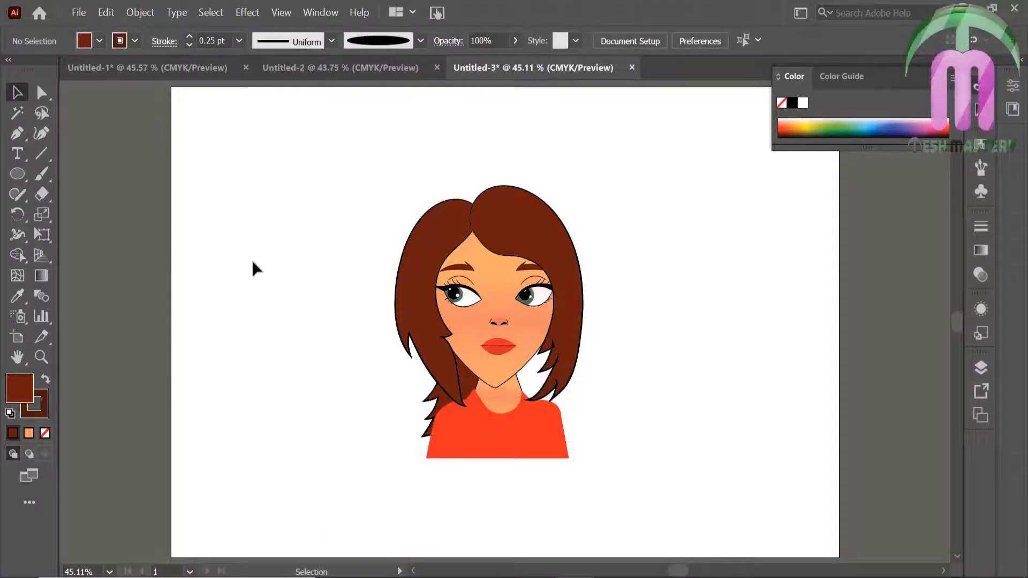
Nudge the strand, then reflect a vertical-axis copy onto the right side below the chin
click(432, 408)
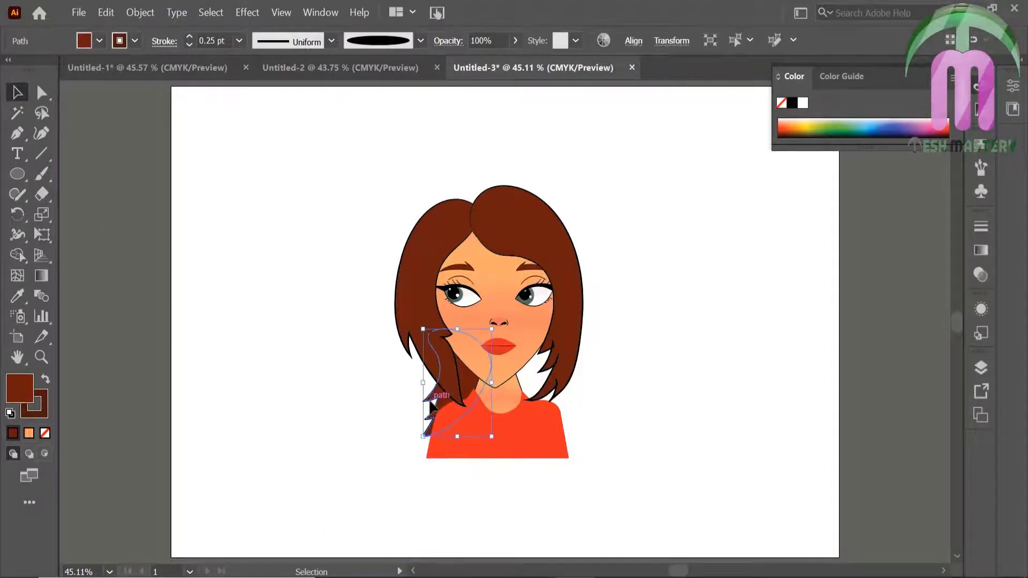
drag(431, 402, 424, 407)
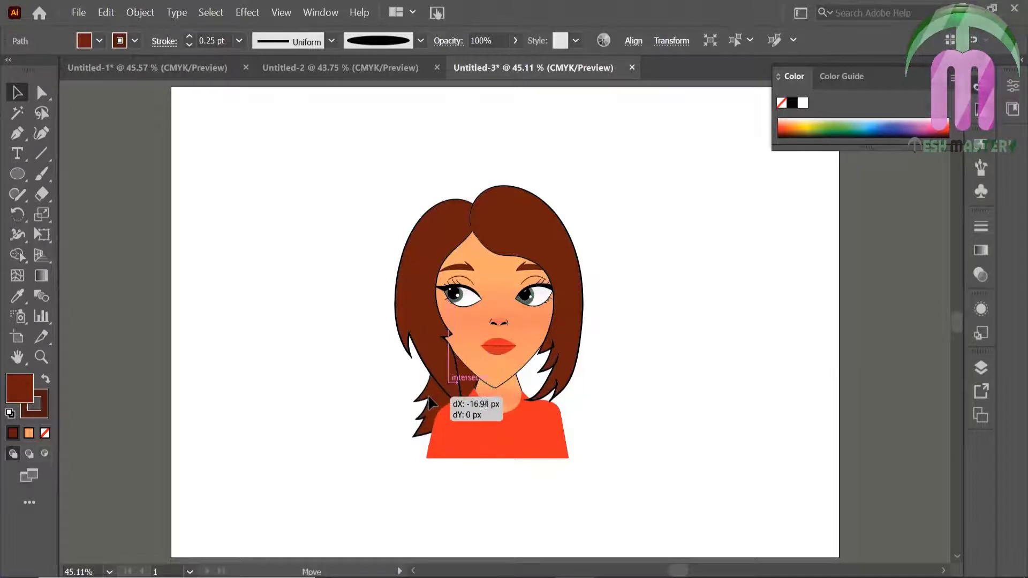
right_click(429, 394)
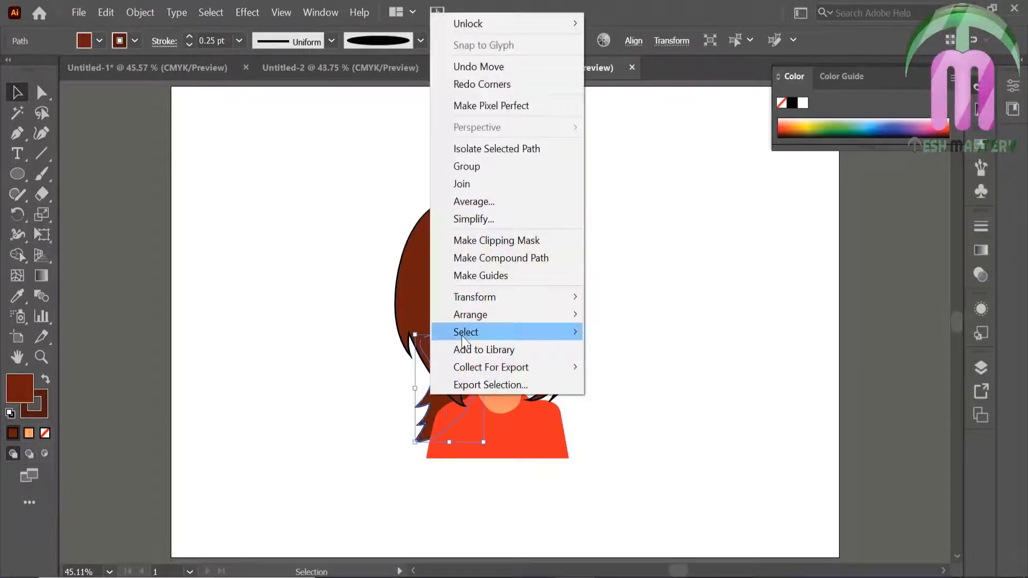
click(304, 356)
click(512, 403)
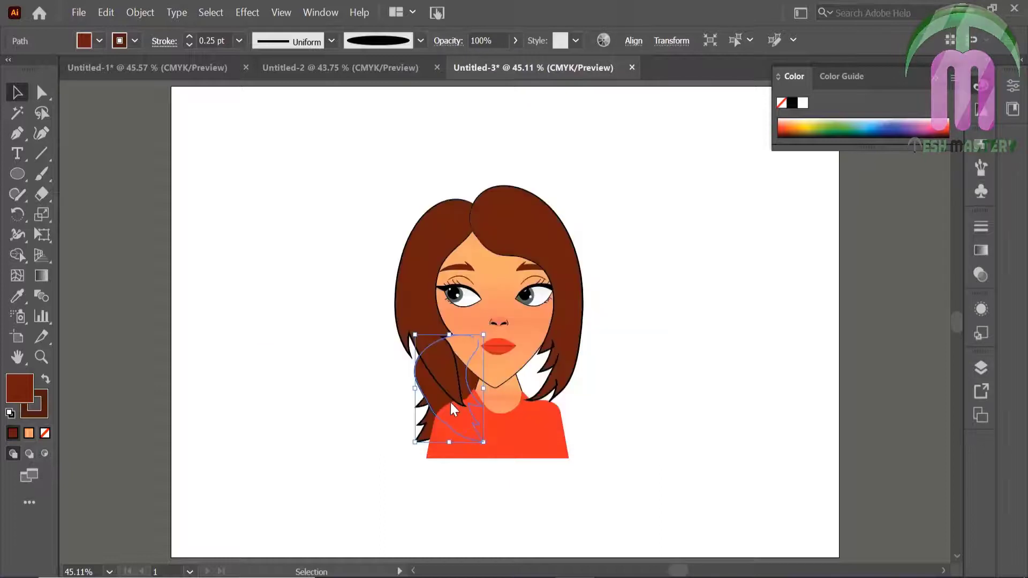
drag(526, 417, 558, 416)
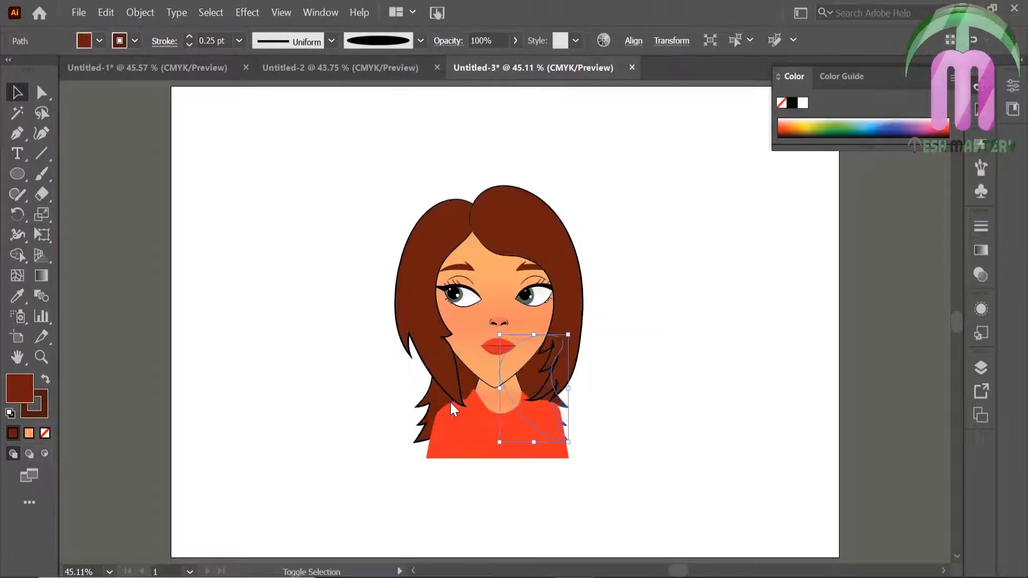
click(627, 405)
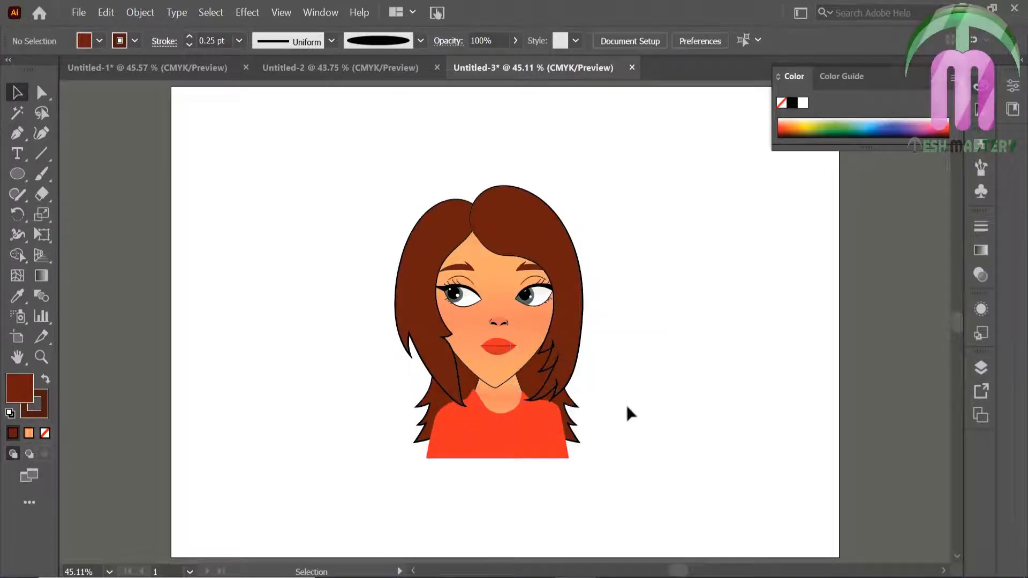
key(ctrl+0)
click(556, 377)
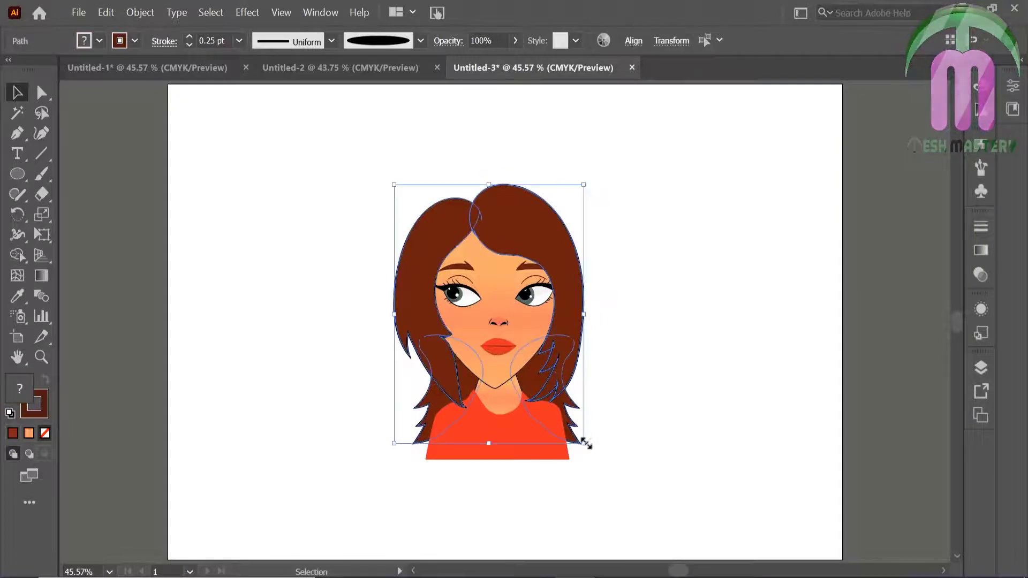
click(620, 420)
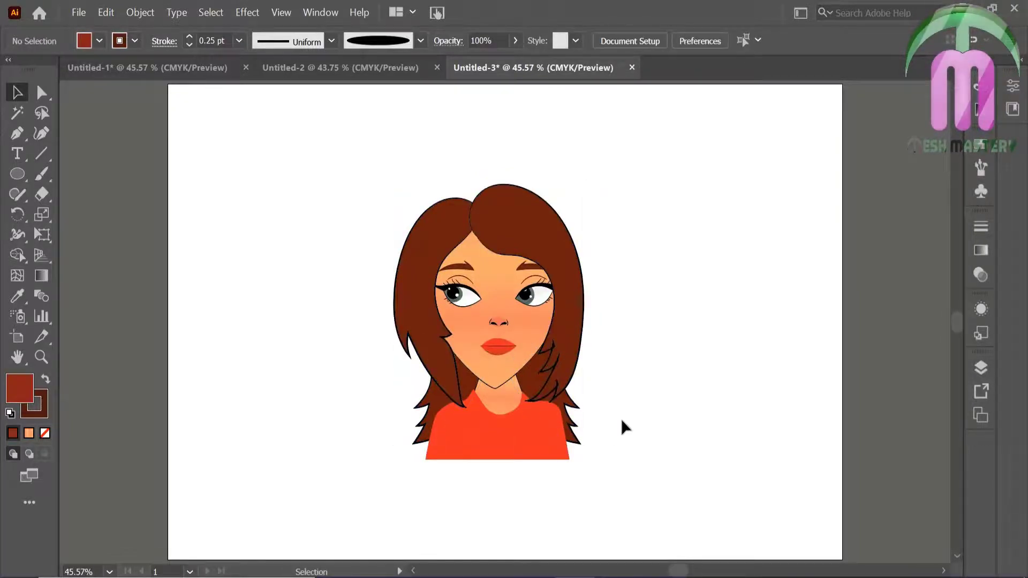
Create the new Untitled-5 document and widen its artboard to the left
key(ctrl+n)
key(Return)
click(16, 337)
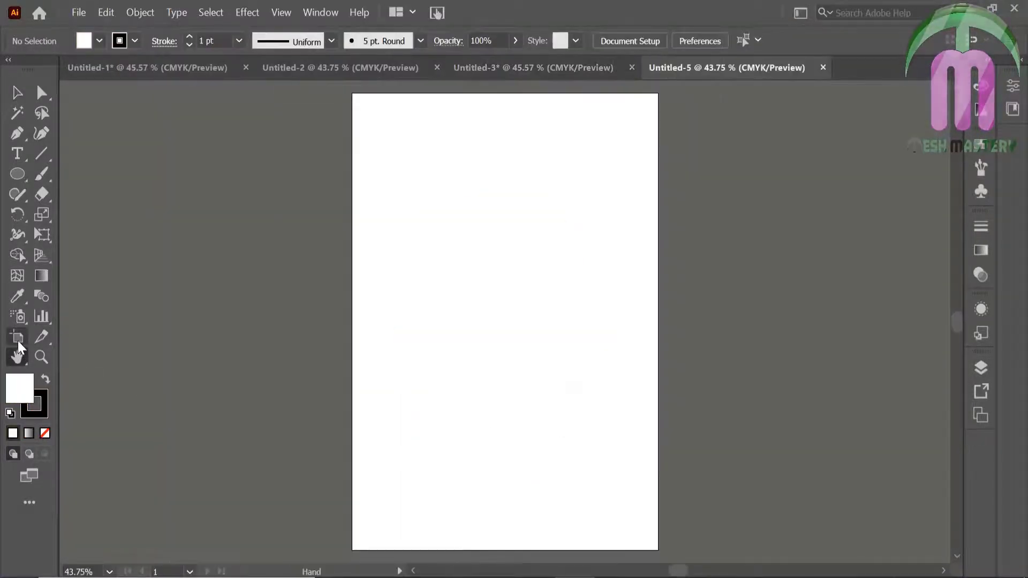
drag(353, 324, 98, 343)
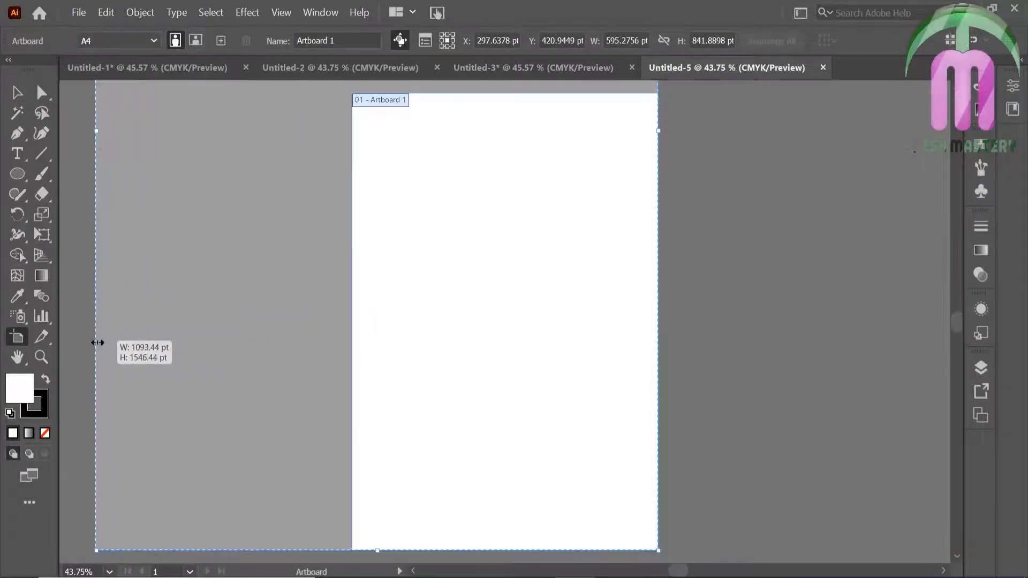
key(Escape)
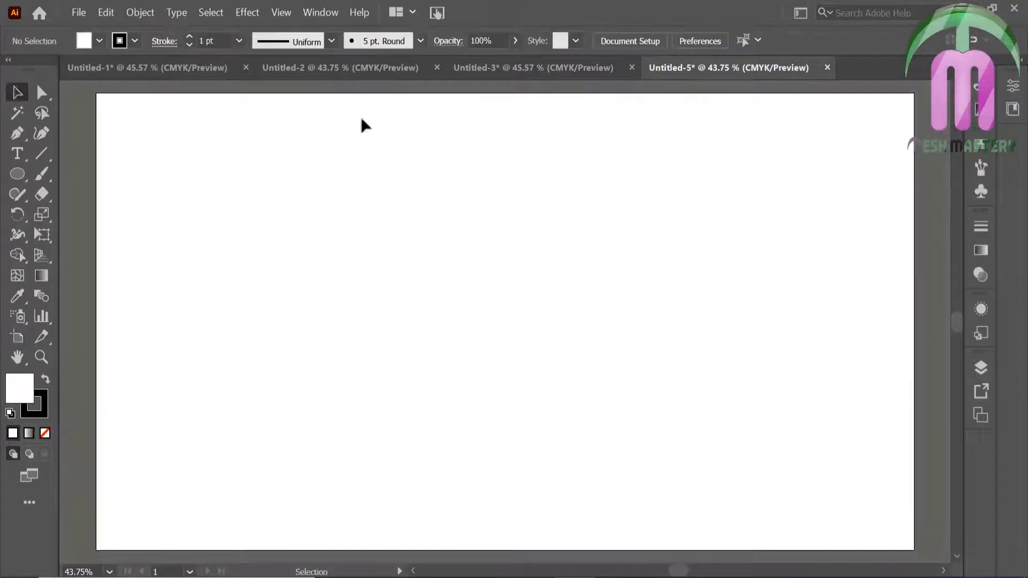
click(476, 68)
Copy the face artwork and paste it into Untitled-5
key(ctrl+a)
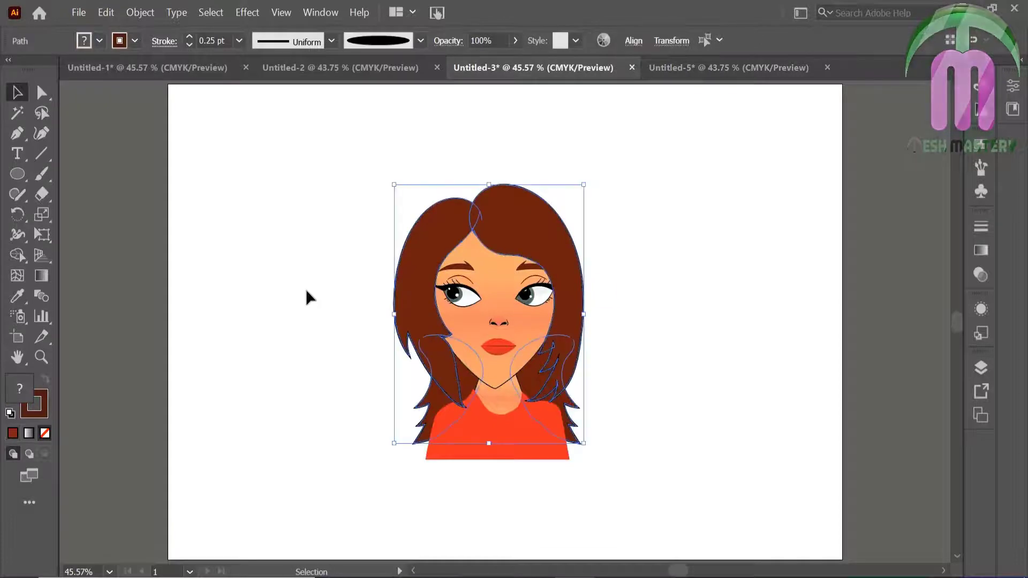
key(ctrl+c)
click(728, 68)
key(ctrl+v)
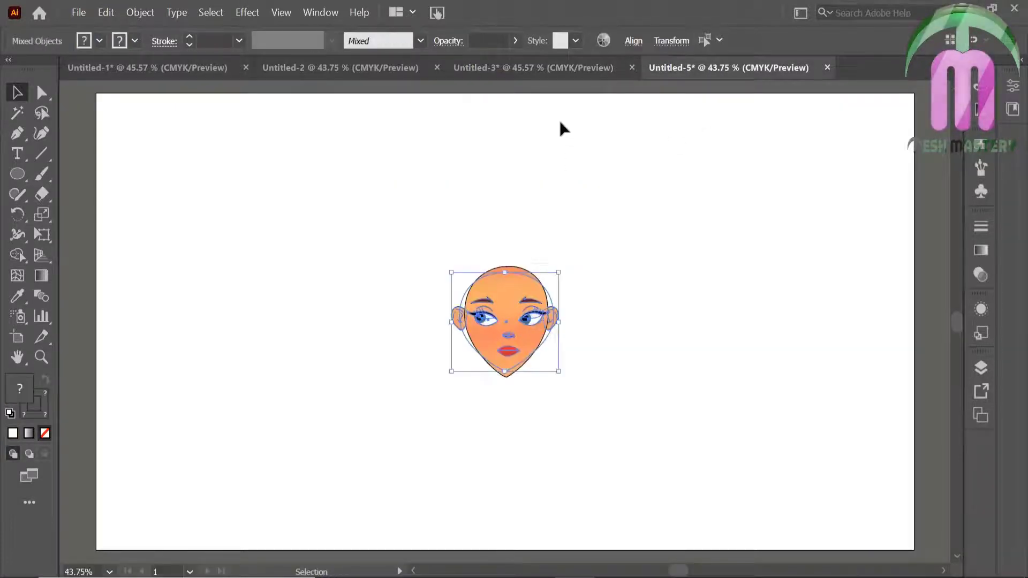
click(560, 120)
click(533, 333)
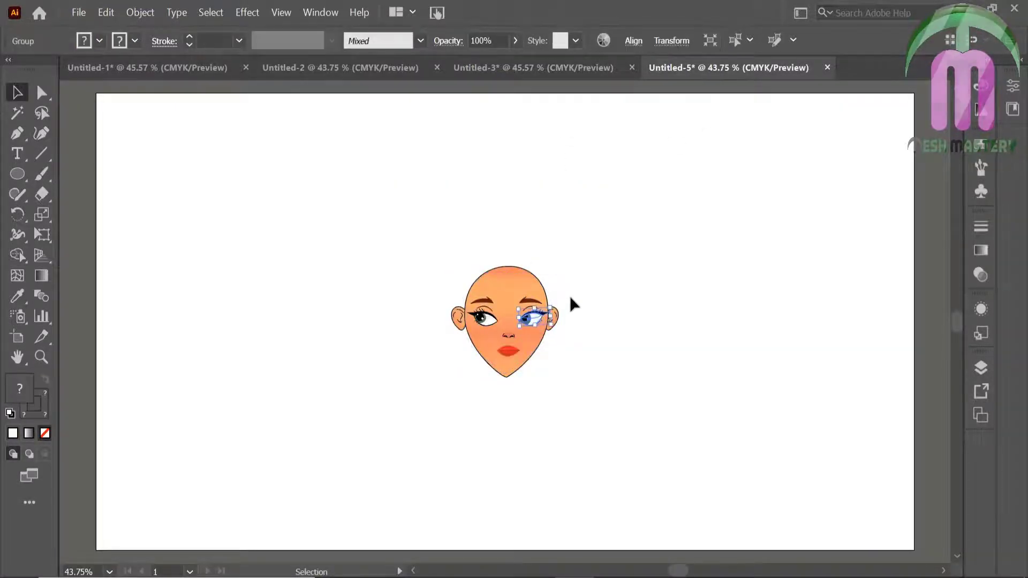
Enlarge the pasted face and move it lower on the artboard
key(a)
key(v)
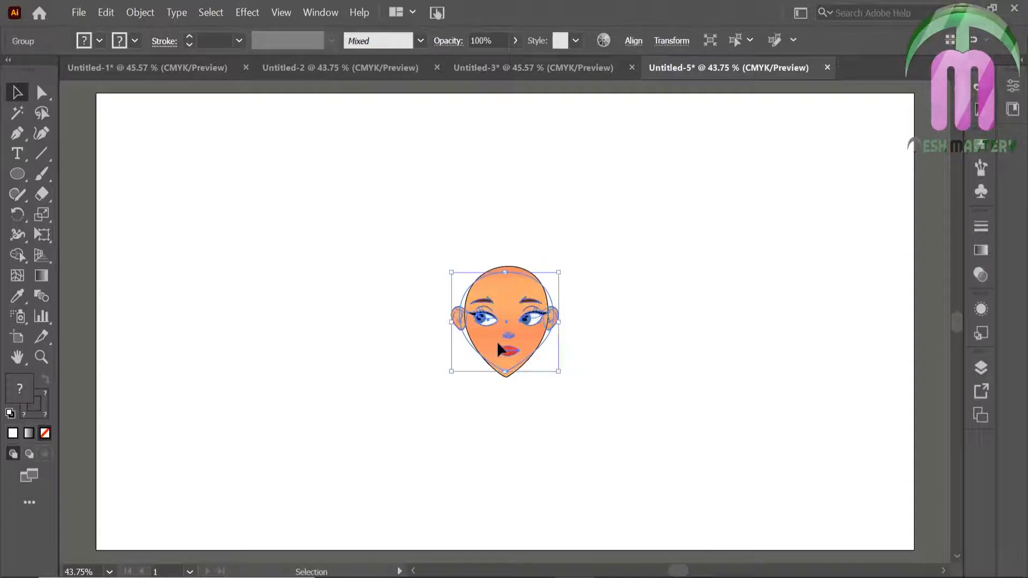
drag(562, 374, 645, 484)
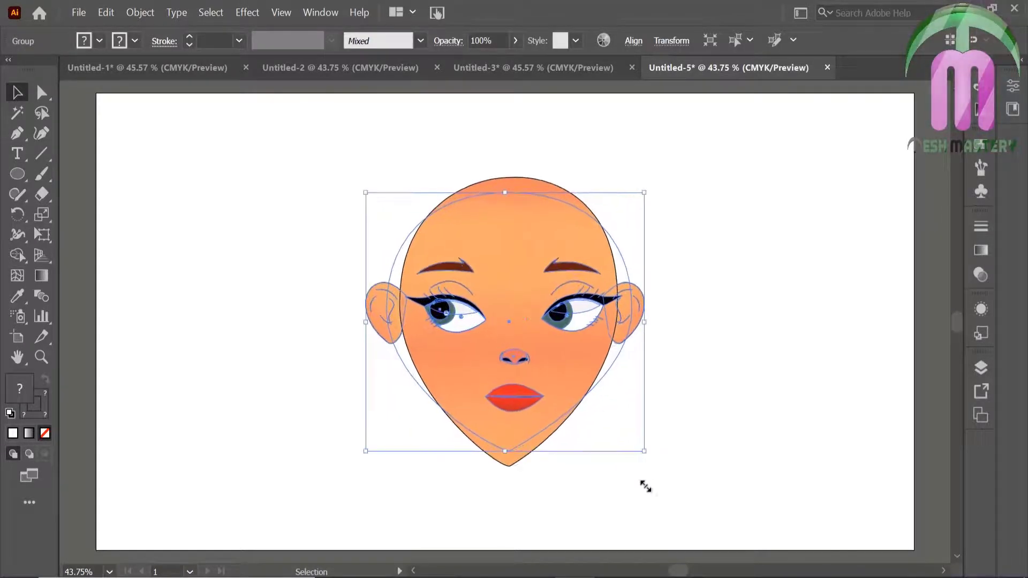
click(723, 340)
drag(504, 319, 504, 343)
click(717, 247)
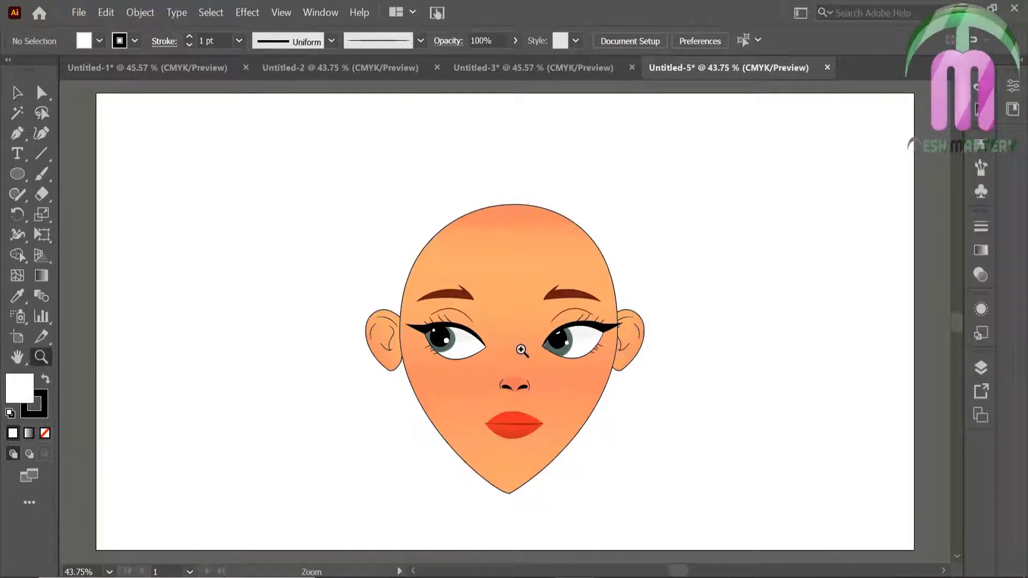
Draw an ellipse over the top of the head with black fill and no stroke
click(22, 177)
drag(385, 155, 651, 343)
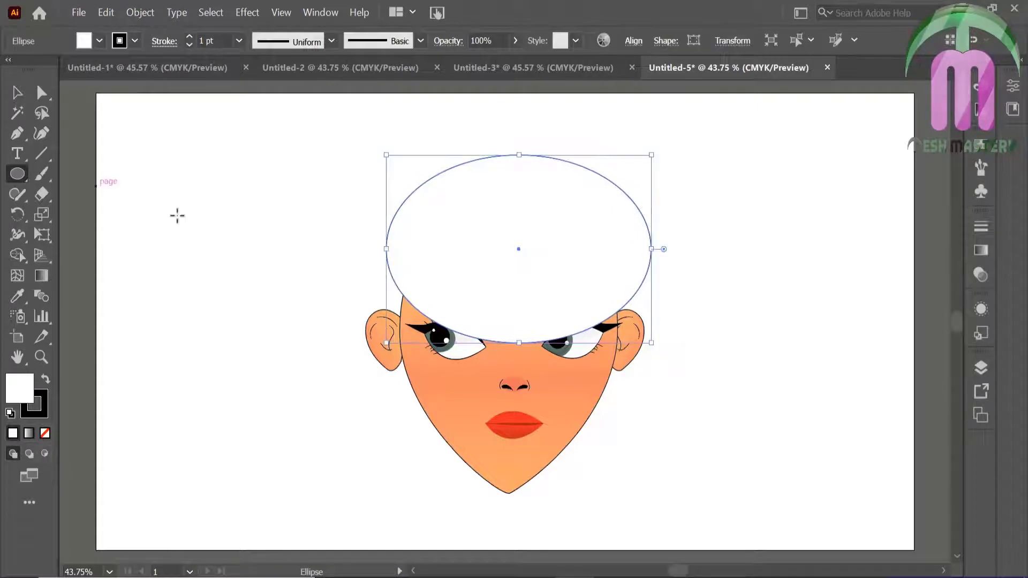
key(v)
drag(473, 276, 490, 306)
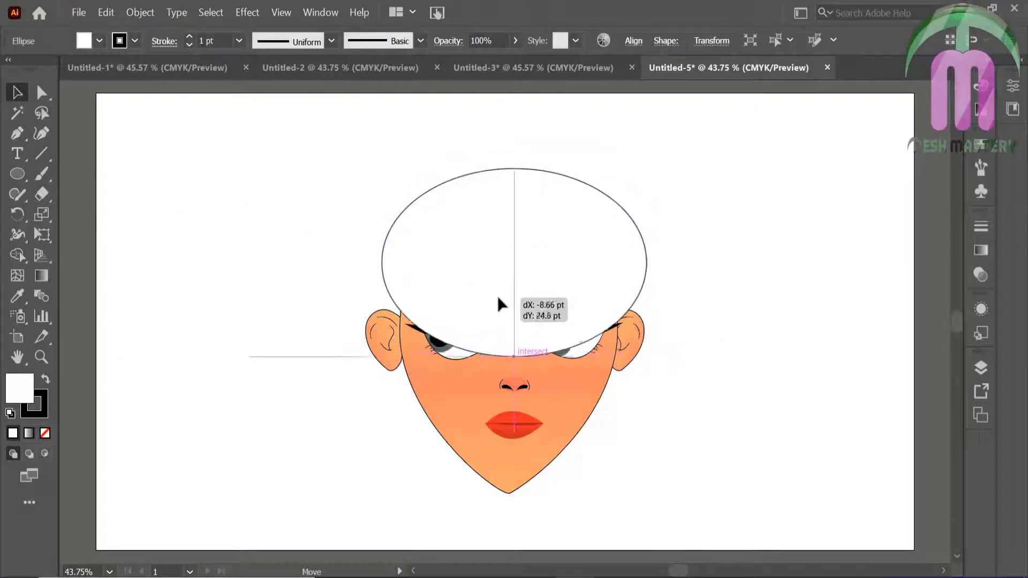
click(45, 378)
click(42, 411)
click(45, 434)
Send the black ellipse behind the face and stretch it taller as hair
right_click(460, 270)
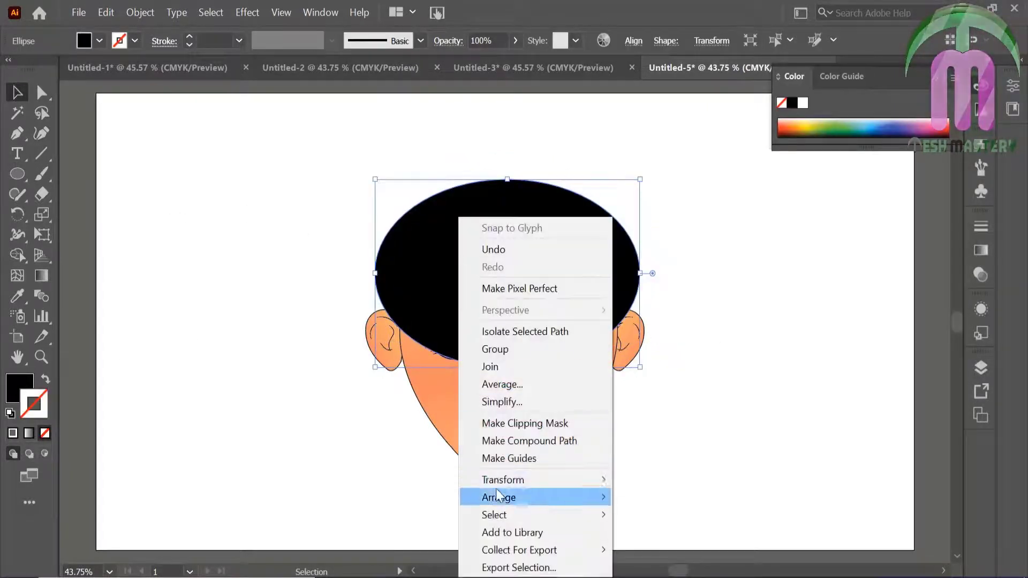
click(653, 535)
click(395, 464)
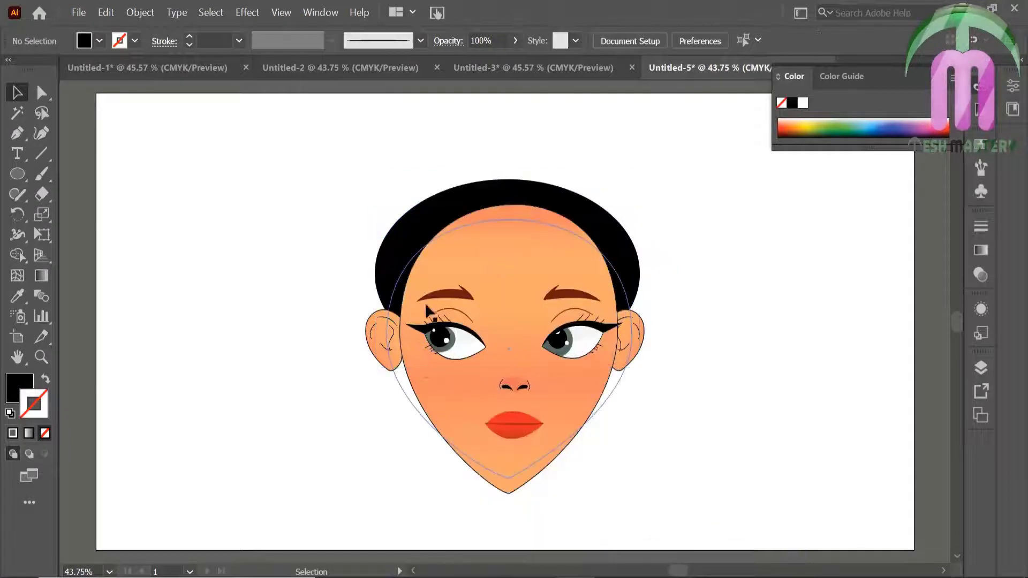
click(522, 194)
drag(508, 177, 509, 168)
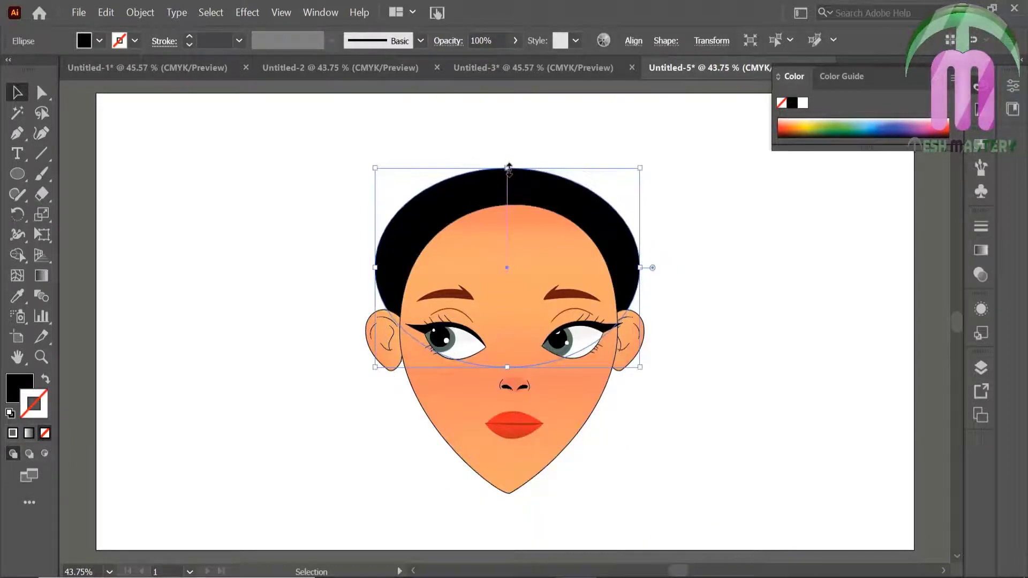
click(294, 230)
click(41, 174)
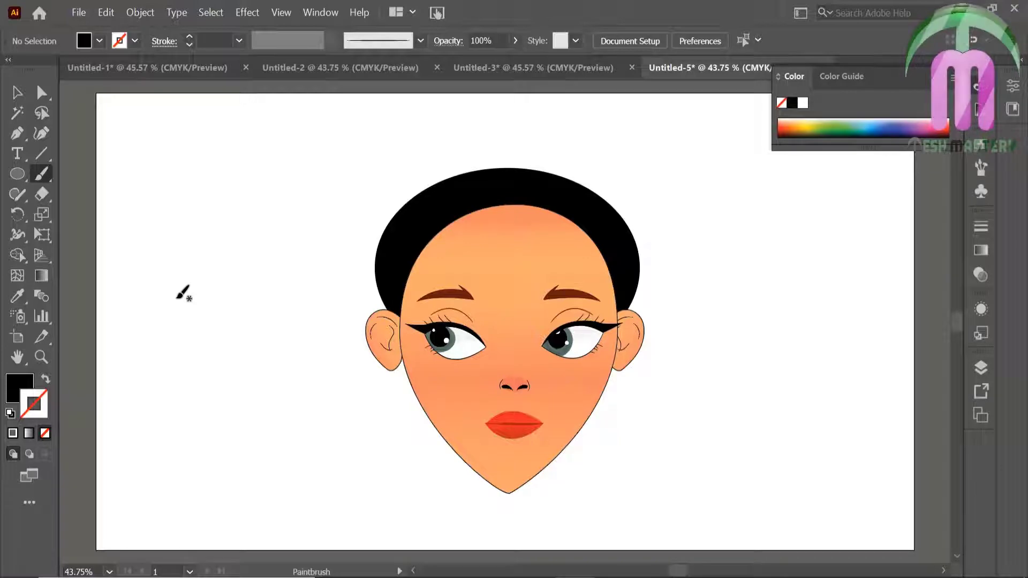
Pen-trace jagged, spiky bangs across the forehead from ear to right temple
click(18, 133)
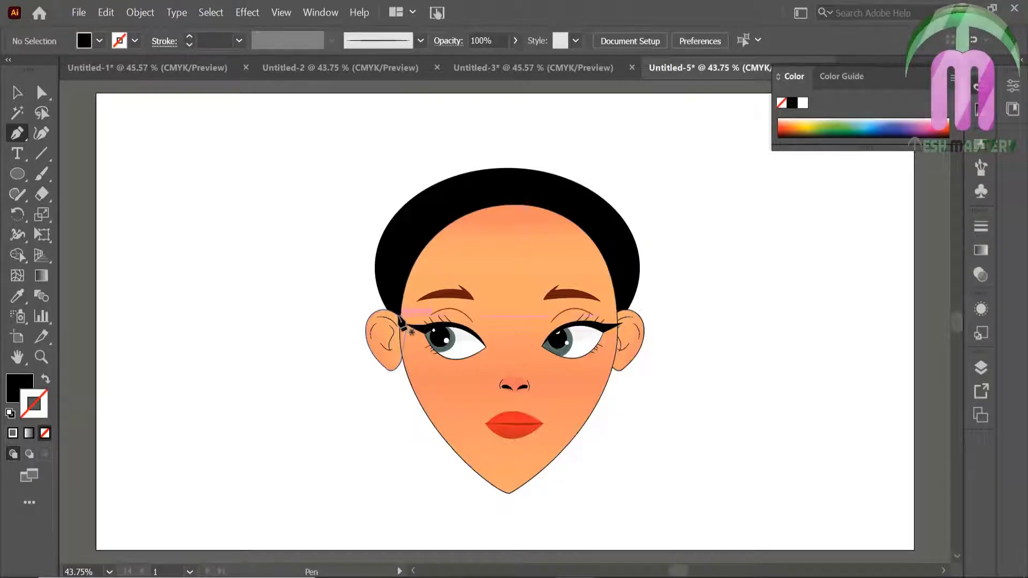
click(401, 316)
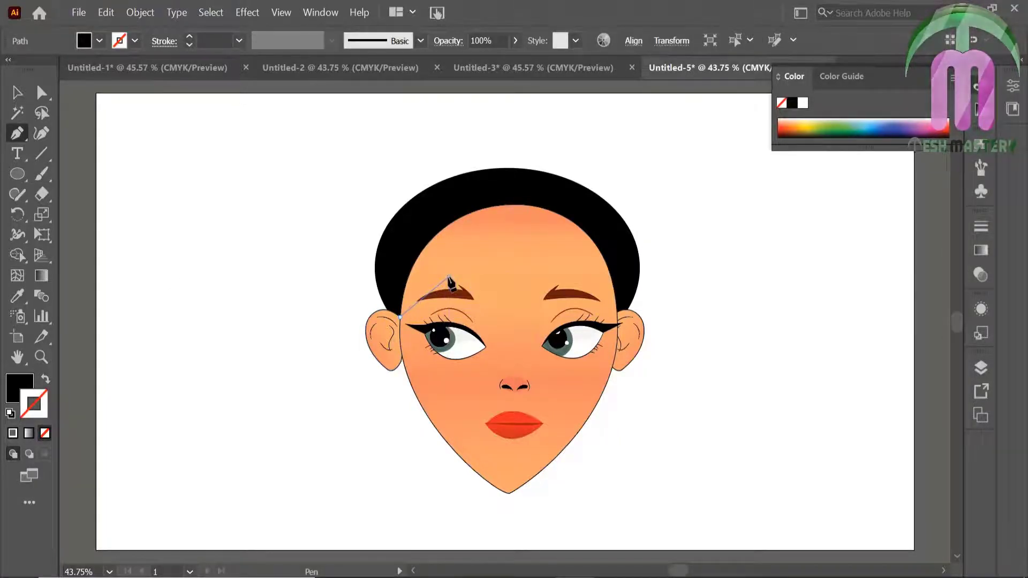
drag(465, 271, 469, 274)
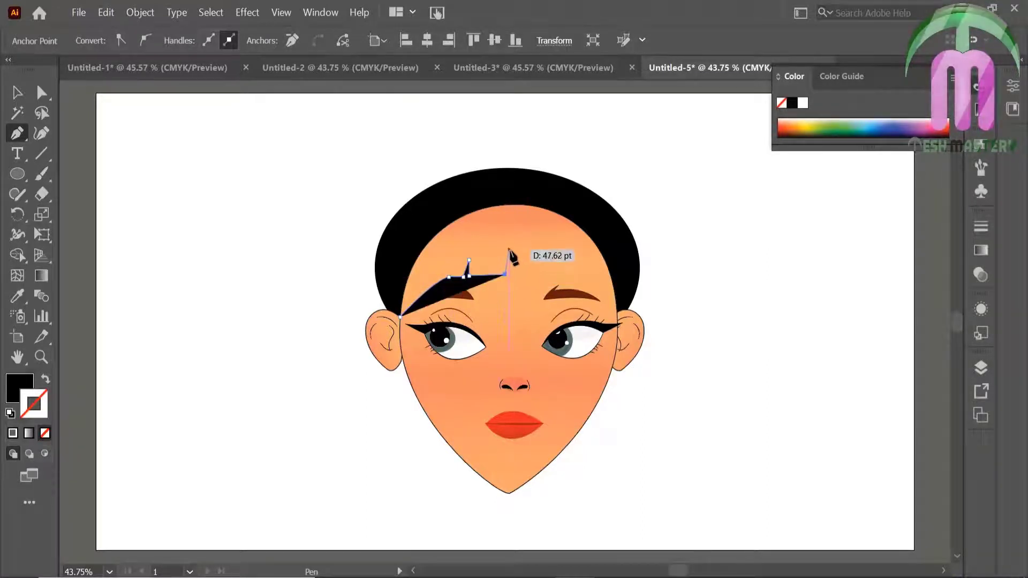
drag(508, 250, 511, 262)
click(544, 277)
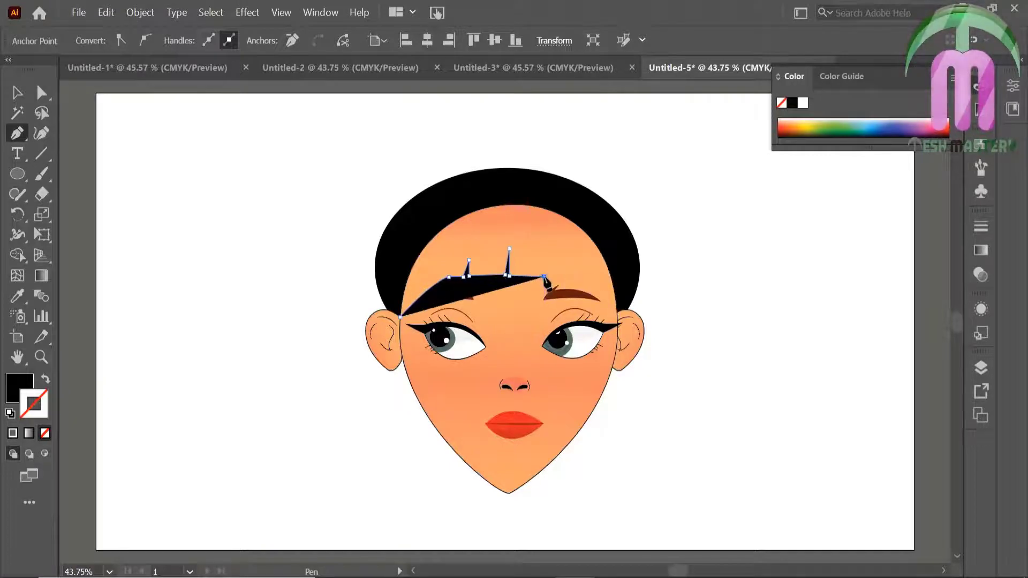
mouse_move(544, 256)
mouse_down()
mouse_move(547, 274)
mouse_move(582, 285)
mouse_up()
click(584, 273)
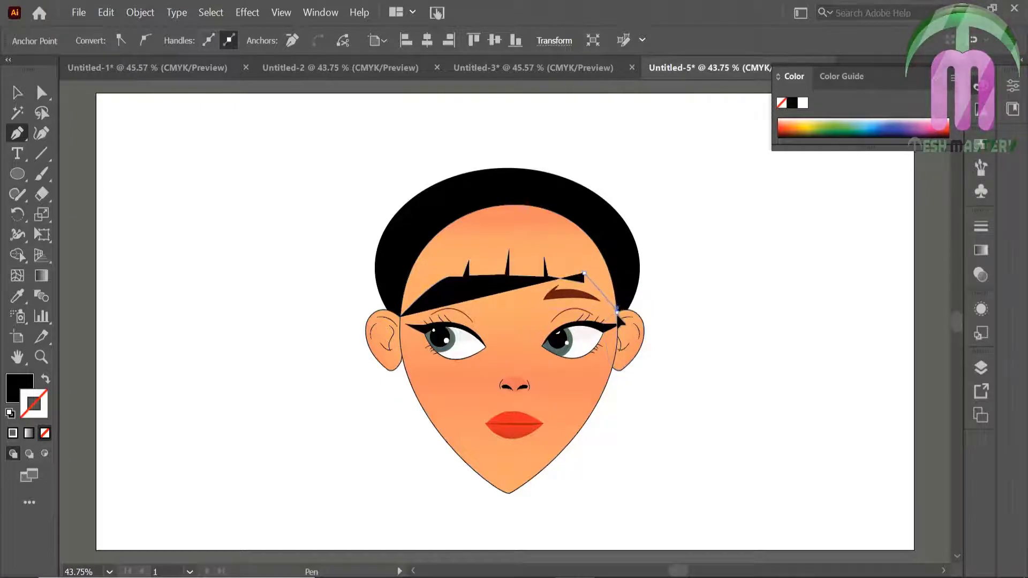
drag(617, 312, 627, 324)
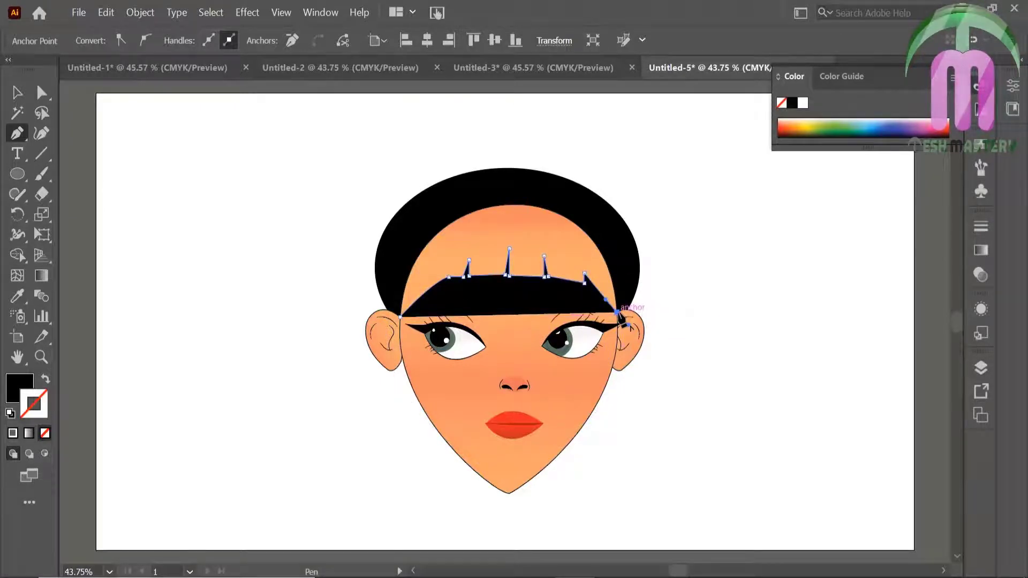
click(621, 317)
Trace the rounded hair outline over the head and close it at the left temple
click(602, 218)
click(506, 185)
click(481, 186)
click(435, 206)
click(413, 216)
click(404, 313)
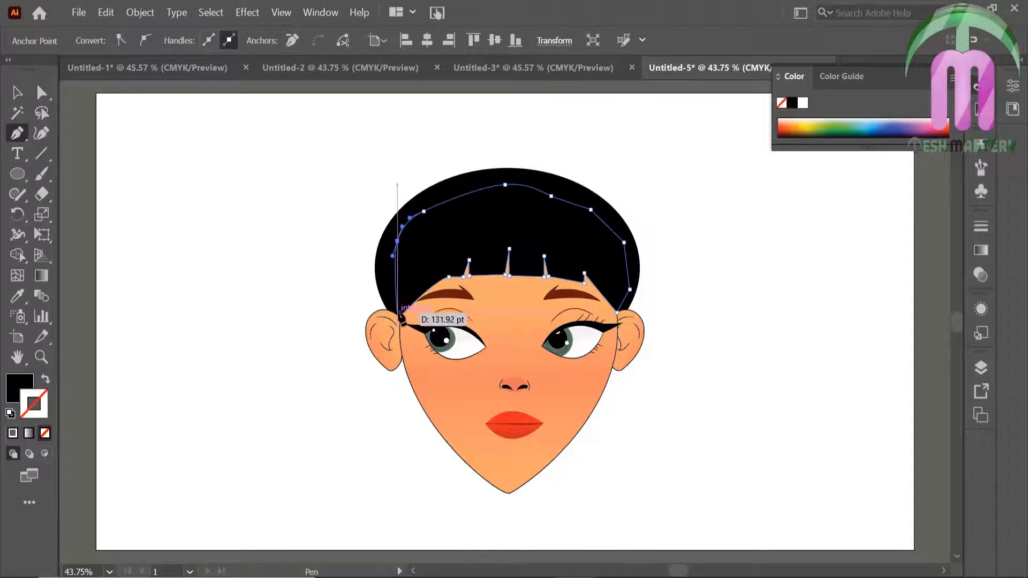
key(v)
click(207, 174)
key(ctrl+0)
key(ctrl+a)
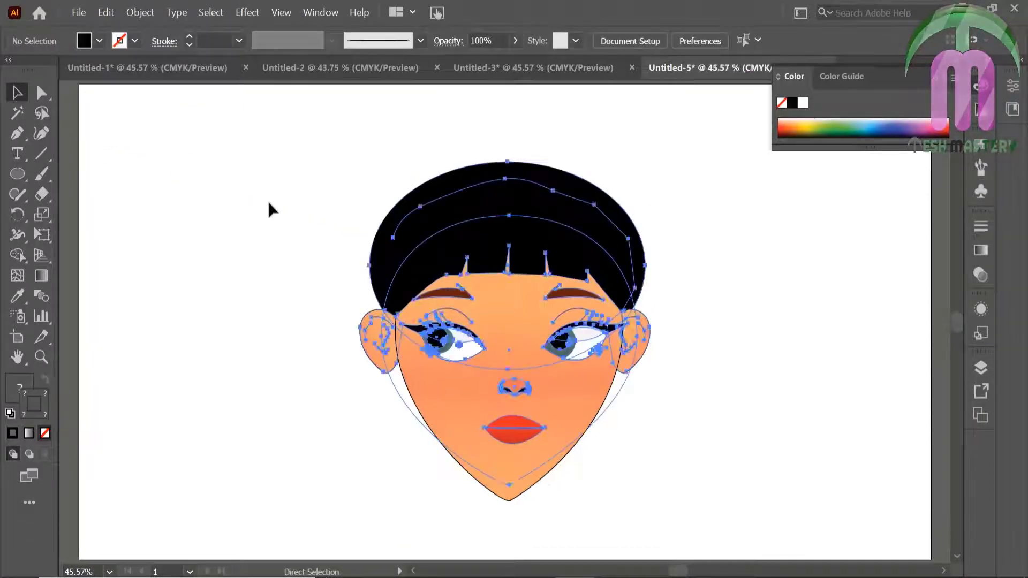
Move the face higher and draw a large black ellipse over the lower face
drag(549, 365, 544, 324)
click(320, 303)
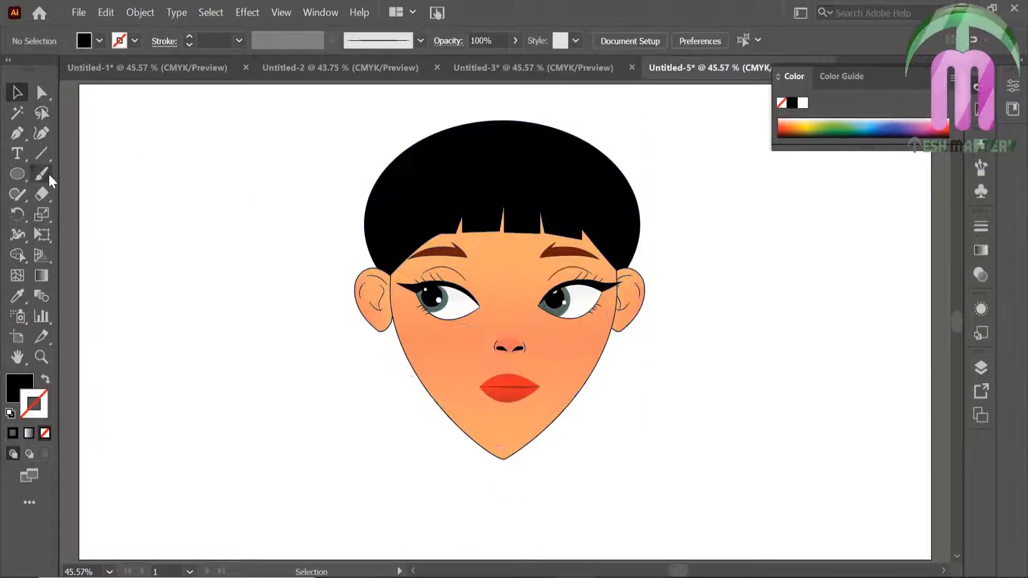
click(17, 174)
drag(381, 259, 633, 550)
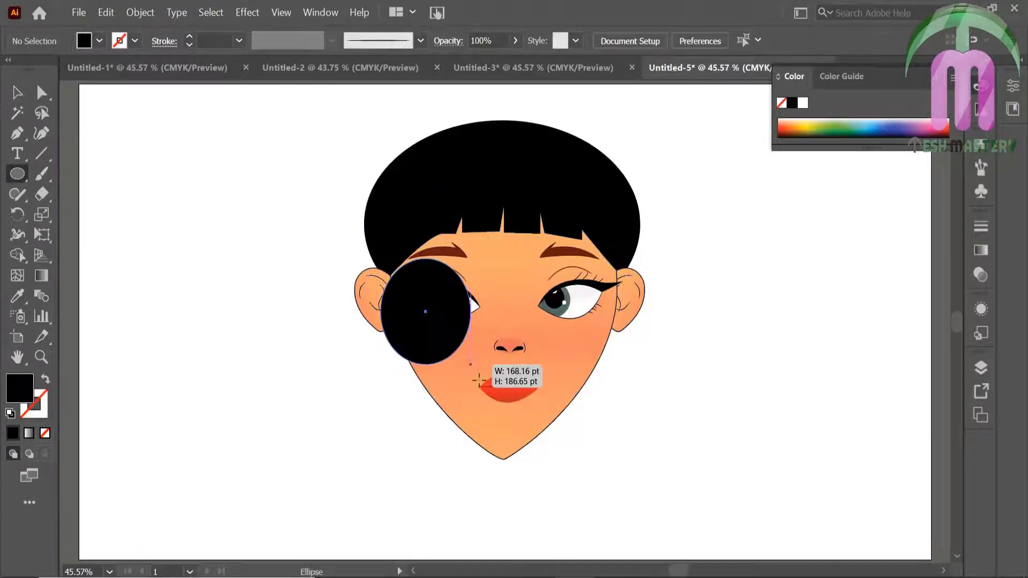
Sharpen the ellipse's bottom into a pointed tip and send it behind the face
click(41, 93)
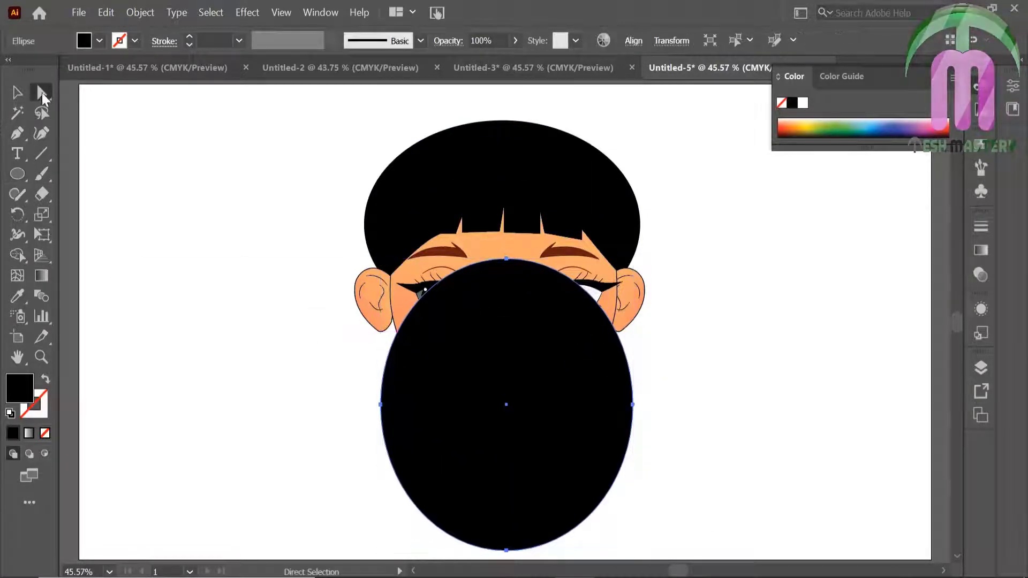
click(507, 550)
drag(429, 548, 506, 551)
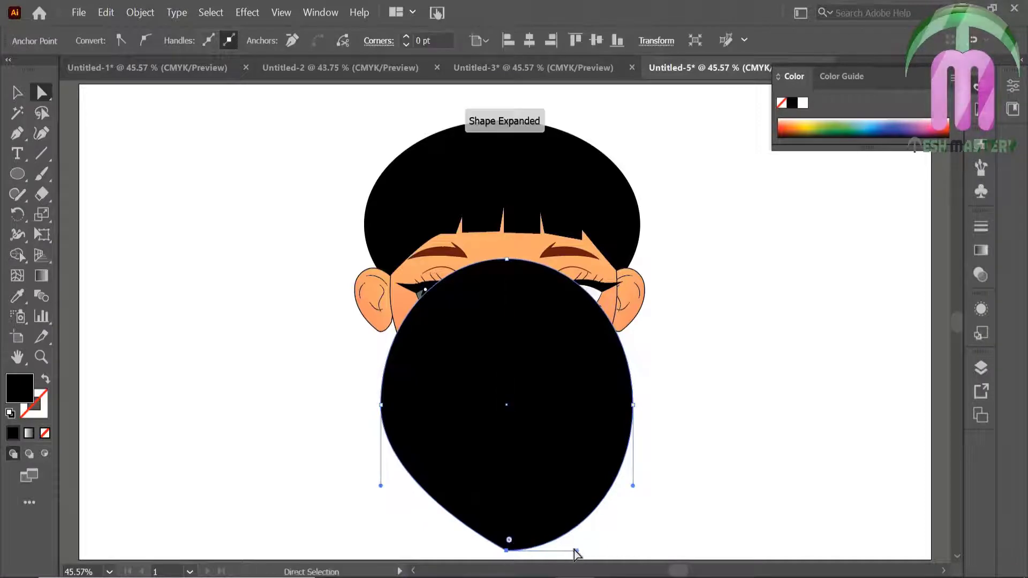
drag(573, 551, 512, 552)
key(v)
right_click(446, 428)
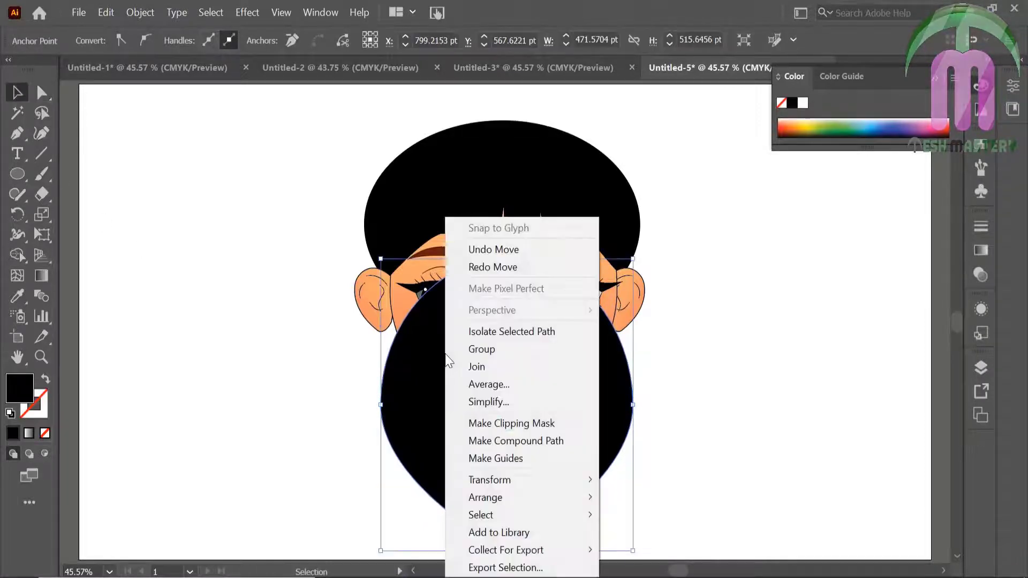
click(298, 550)
click(528, 505)
Move the black hair shape up behind the head, then enlarge and widen it
drag(528, 505, 524, 405)
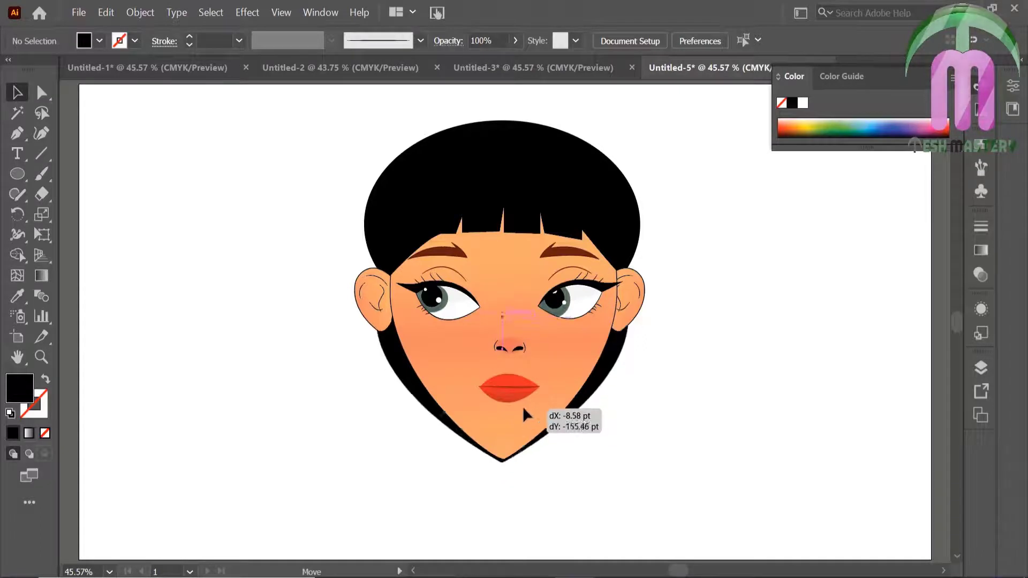
mouse_move(374, 166)
mouse_down()
mouse_move(366, 91)
mouse_move(383, 162)
mouse_up()
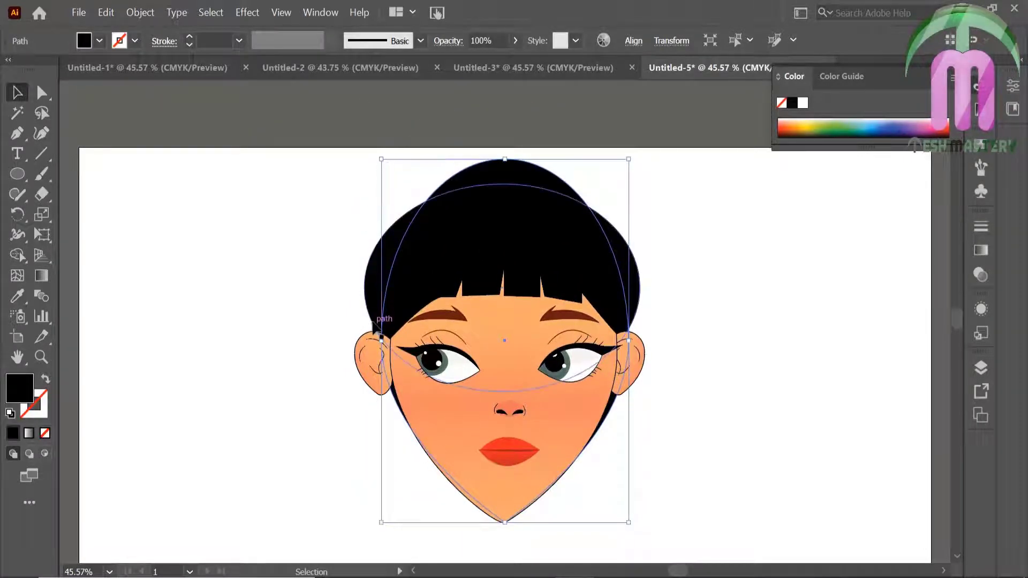
drag(381, 341, 370, 340)
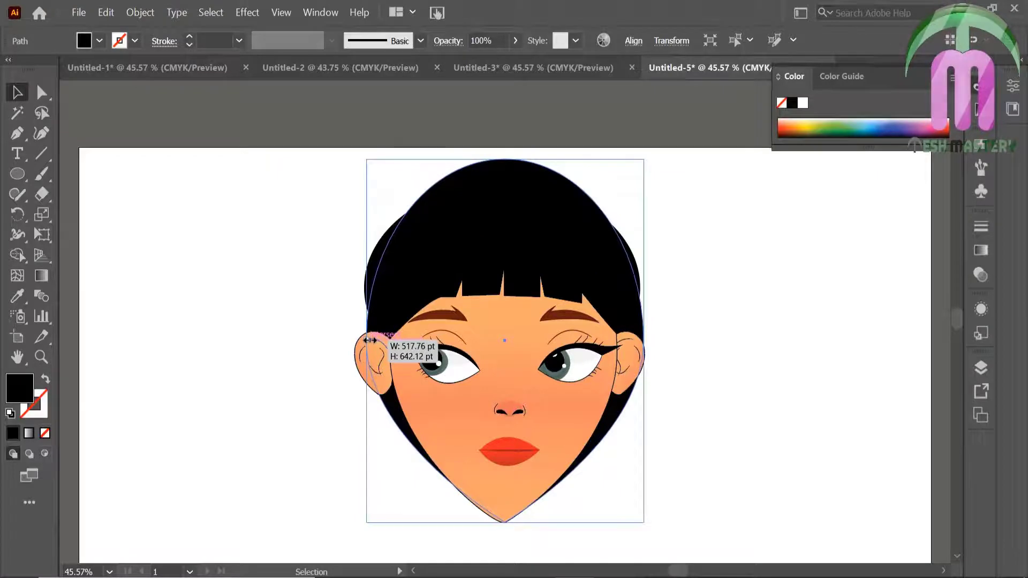
click(211, 328)
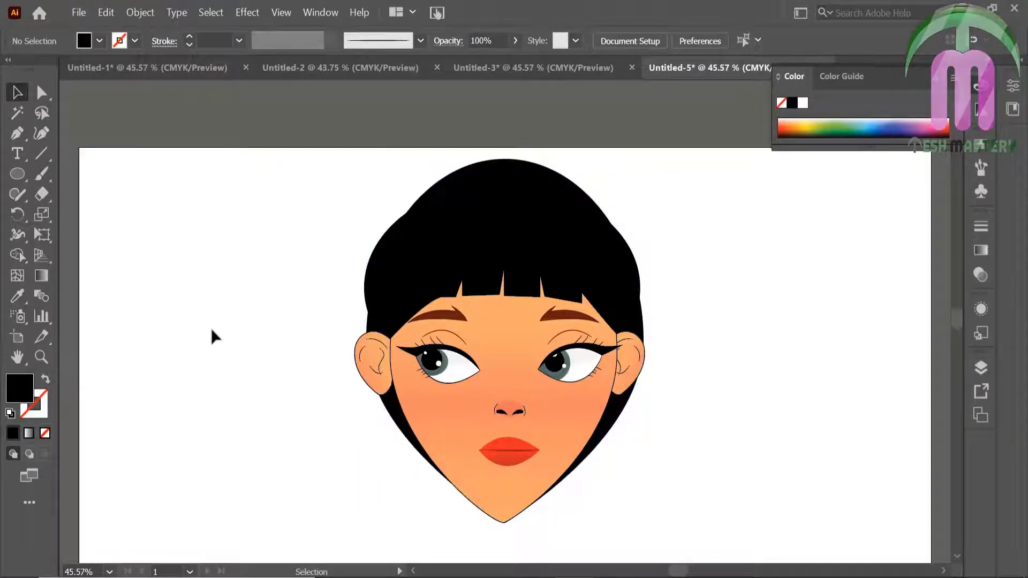
scroll(211, 329, down, 3)
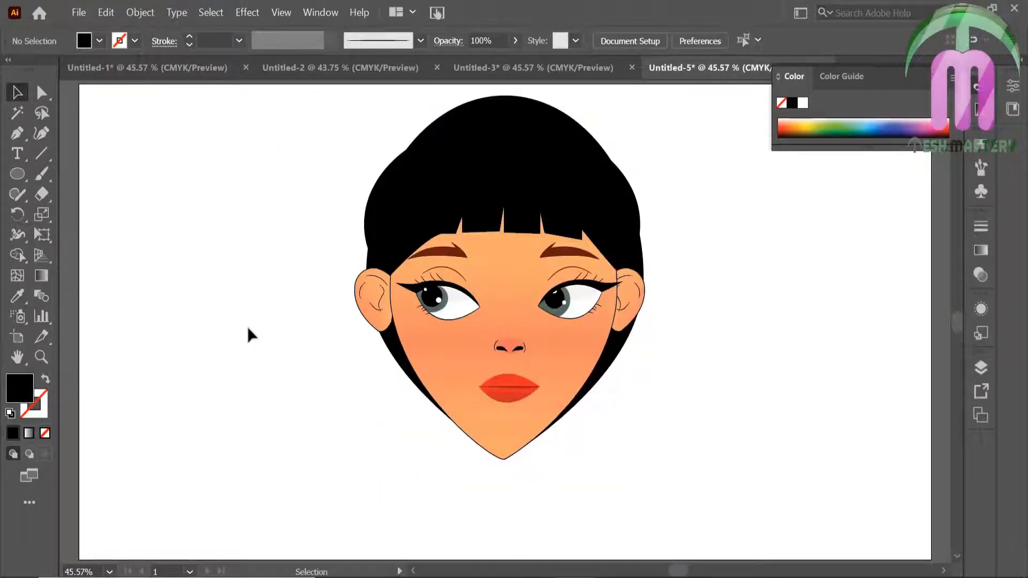
Create a new A4 document and widen its artboard into landscape
click(577, 66)
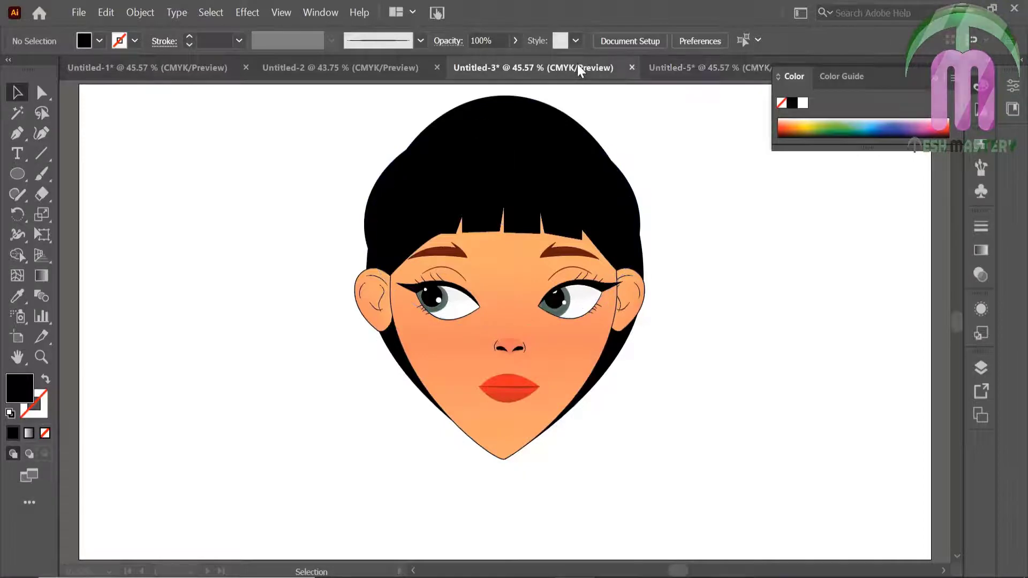
click(423, 225)
click(315, 263)
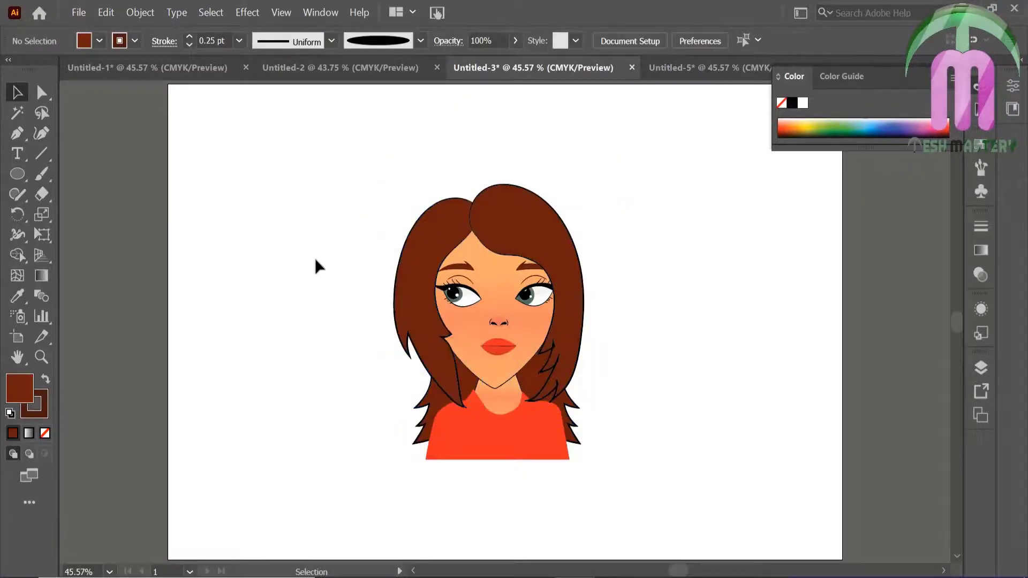
key(ctrl+n)
key(Return)
click(17, 337)
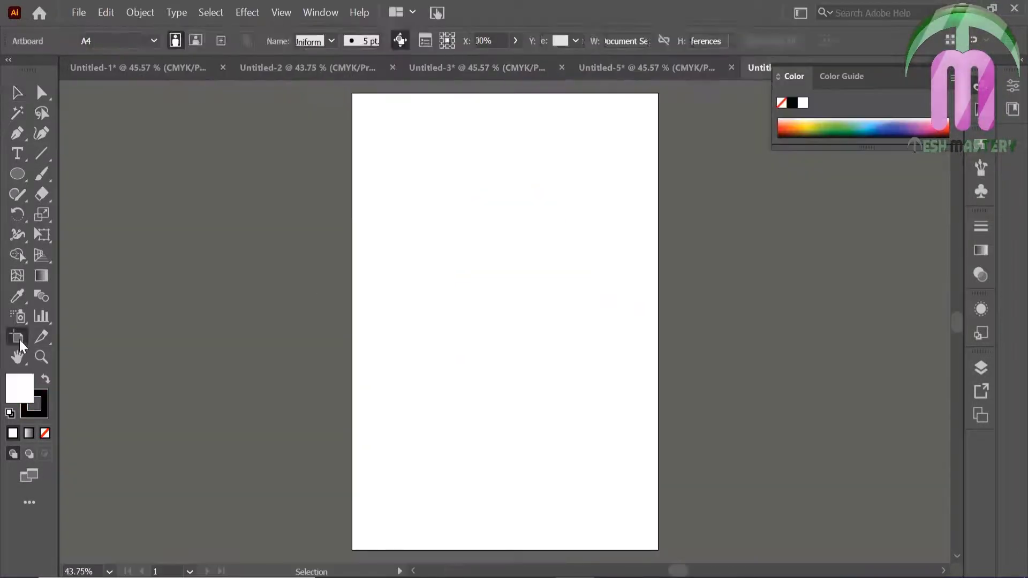
drag(351, 322, 115, 321)
key(Escape)
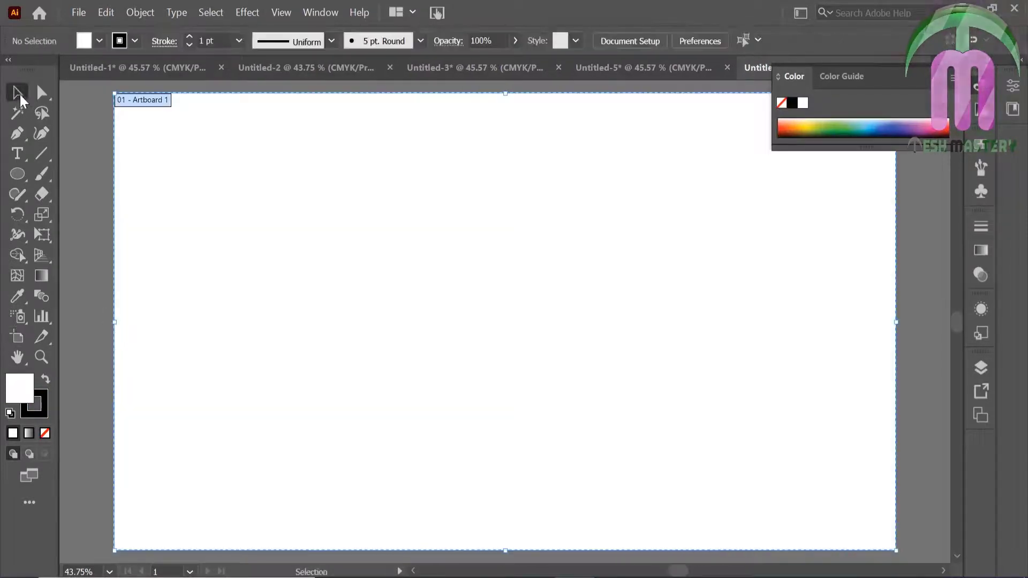
Copy the brown-haired girl into the new document at the upper left
click(483, 70)
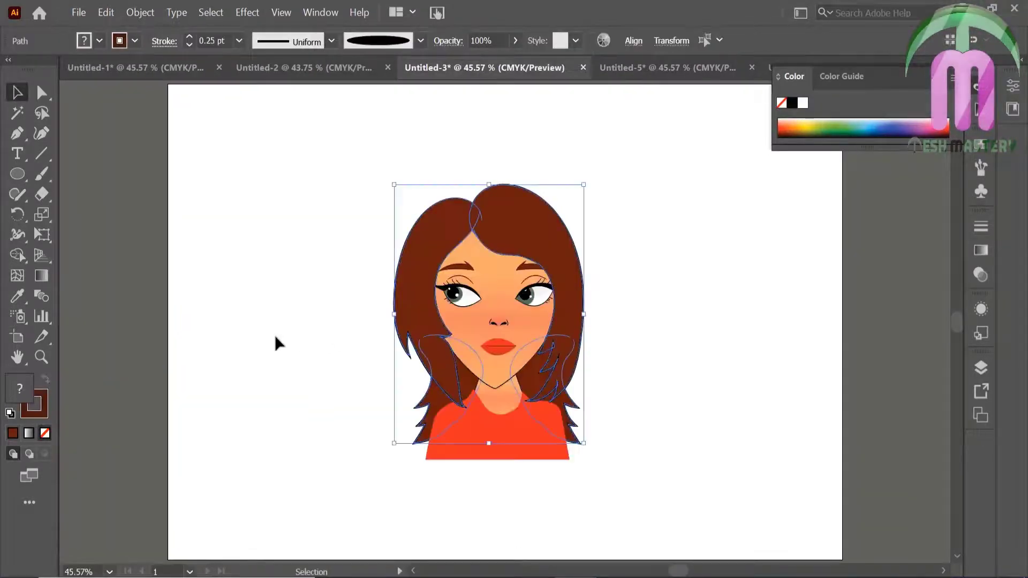
key(ctrl+a)
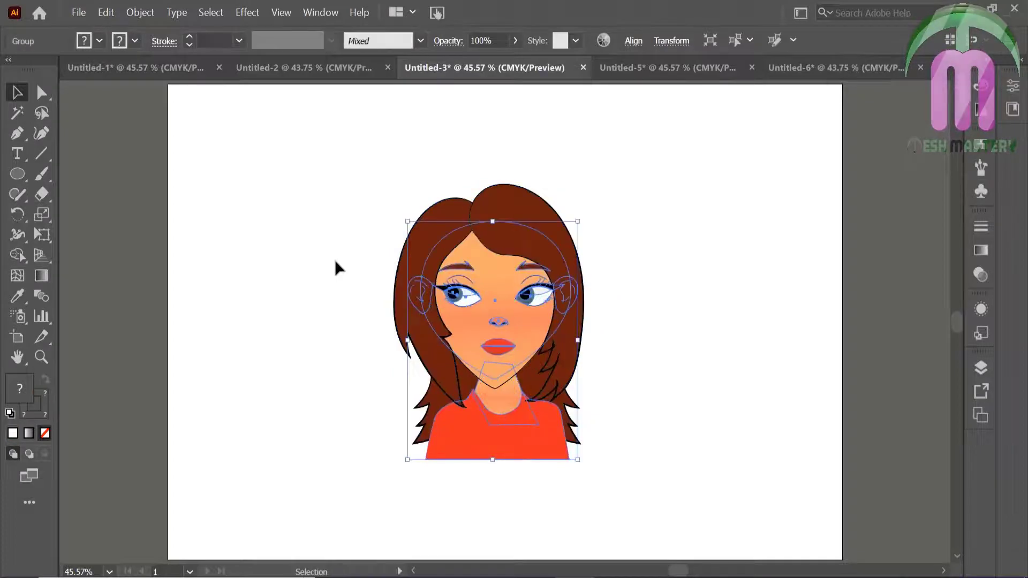
click(851, 67)
key(ctrl+v)
mouse_move(503, 269)
mouse_down()
mouse_move(184, 188)
mouse_move(244, 201)
mouse_up()
click(342, 198)
Copy the black-haired face into the new document, right of the brown-haired girl
click(632, 72)
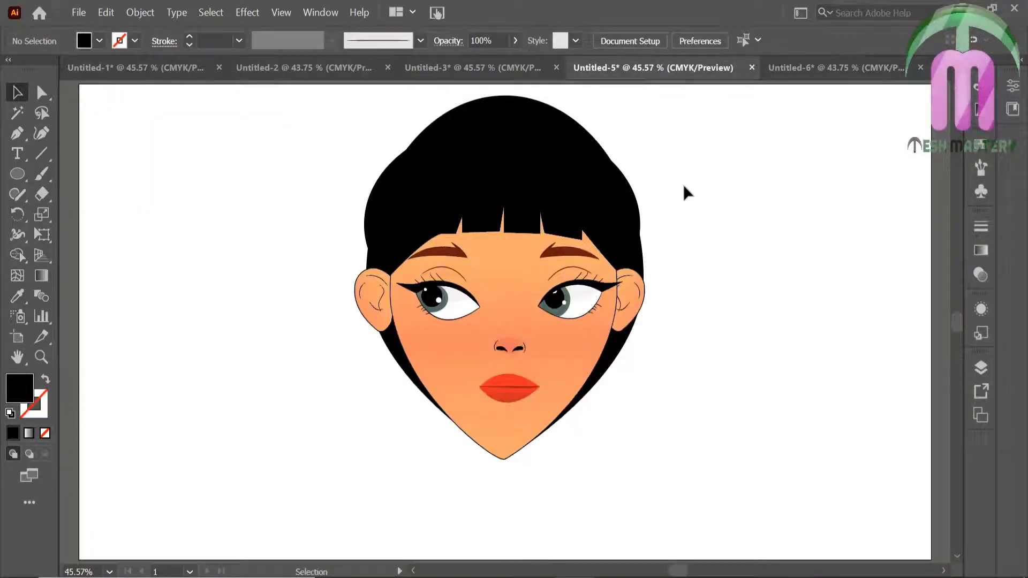
key(a)
key(ctrl+a)
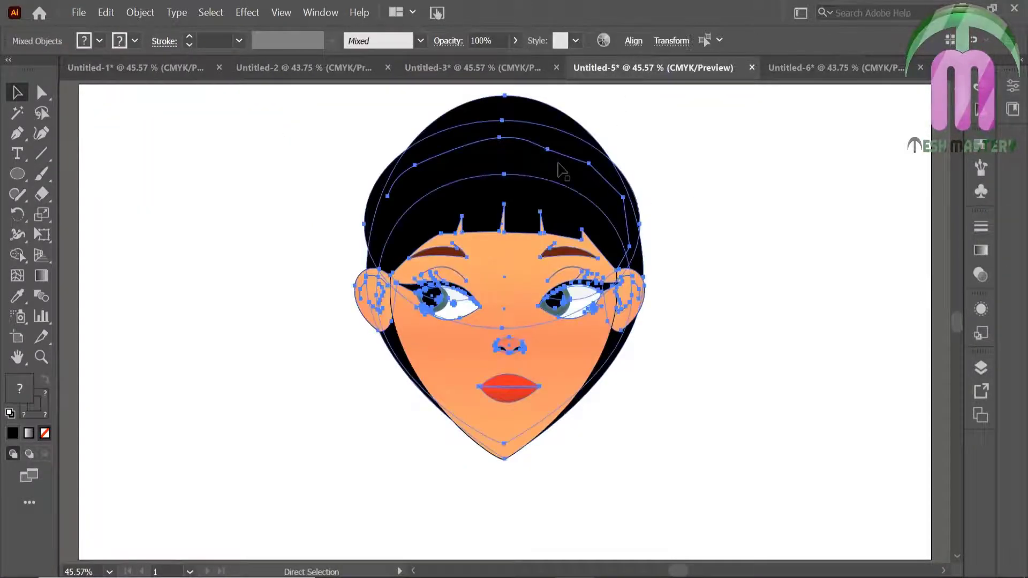
key(v)
click(854, 68)
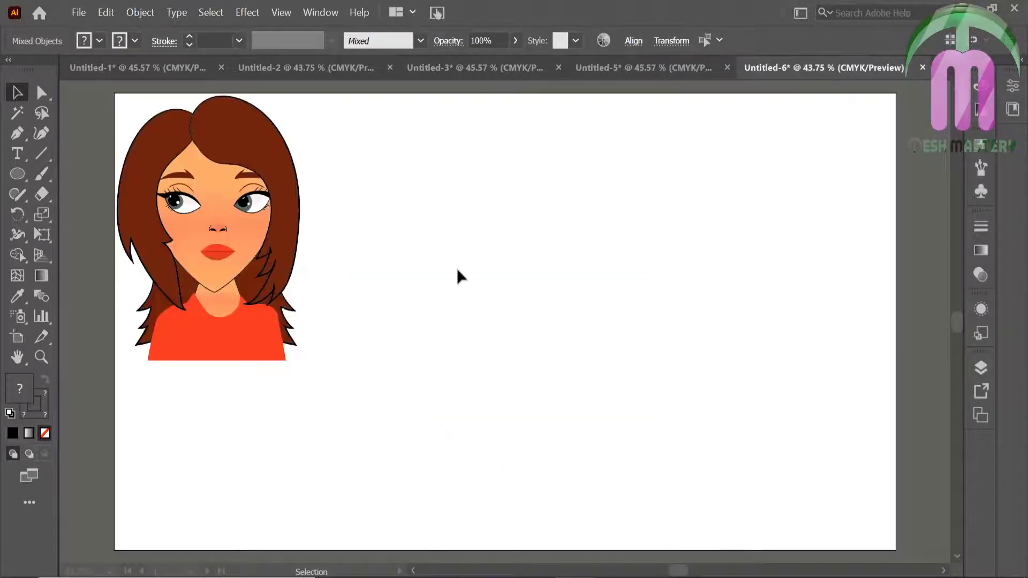
key(ctrl+v)
drag(499, 268, 528, 238)
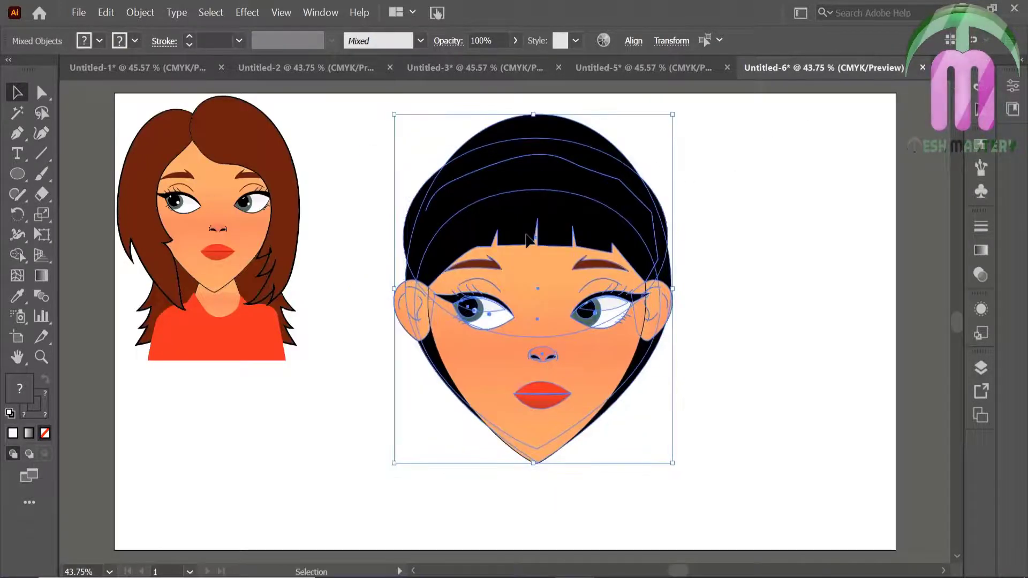
Shrink the black-haired face to about 253 × 300 pt beside the brown-haired girl
drag(672, 114, 610, 209)
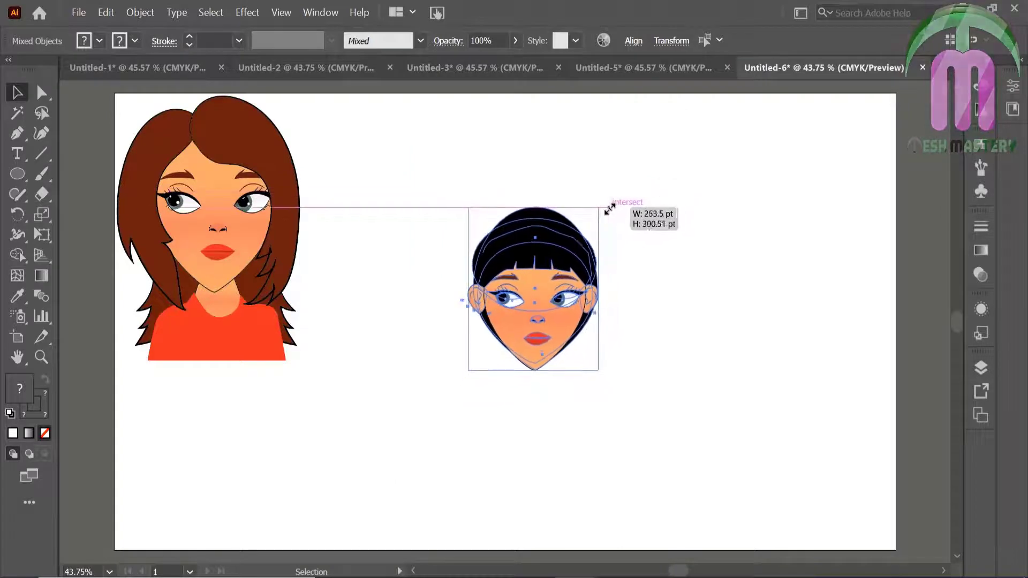
drag(551, 300, 467, 218)
click(600, 225)
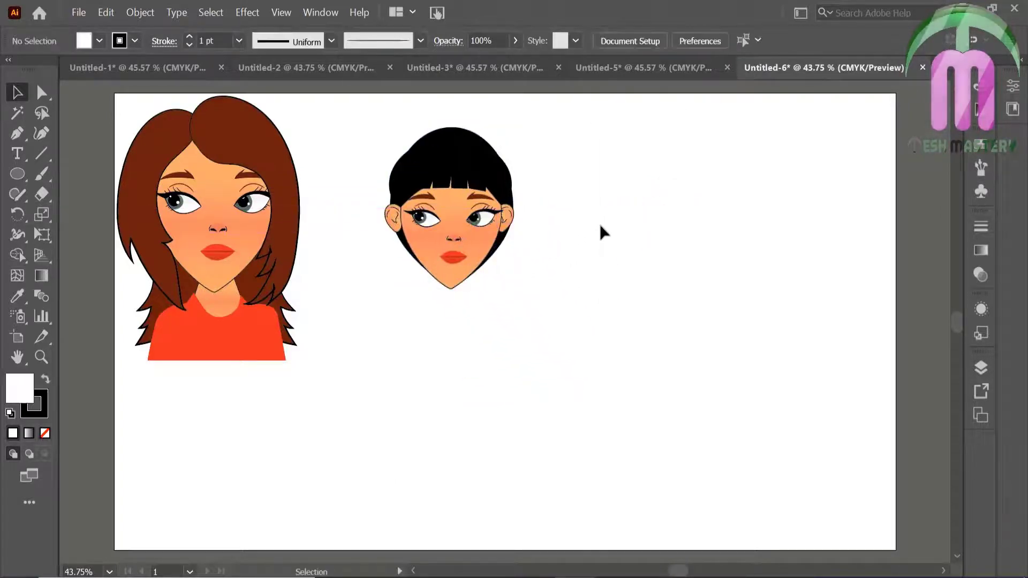
click(217, 310)
right_click(220, 313)
Group the shirt and neck and place a copy under the black-haired face
click(298, 290)
click(257, 321)
shift+click(223, 301)
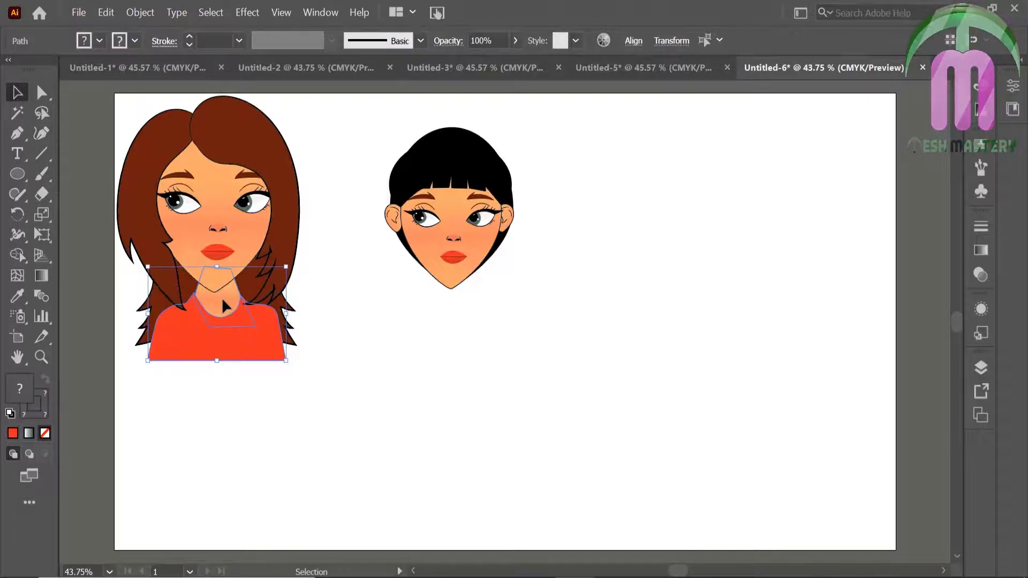
key(ctrl+g)
drag(223, 301, 454, 292)
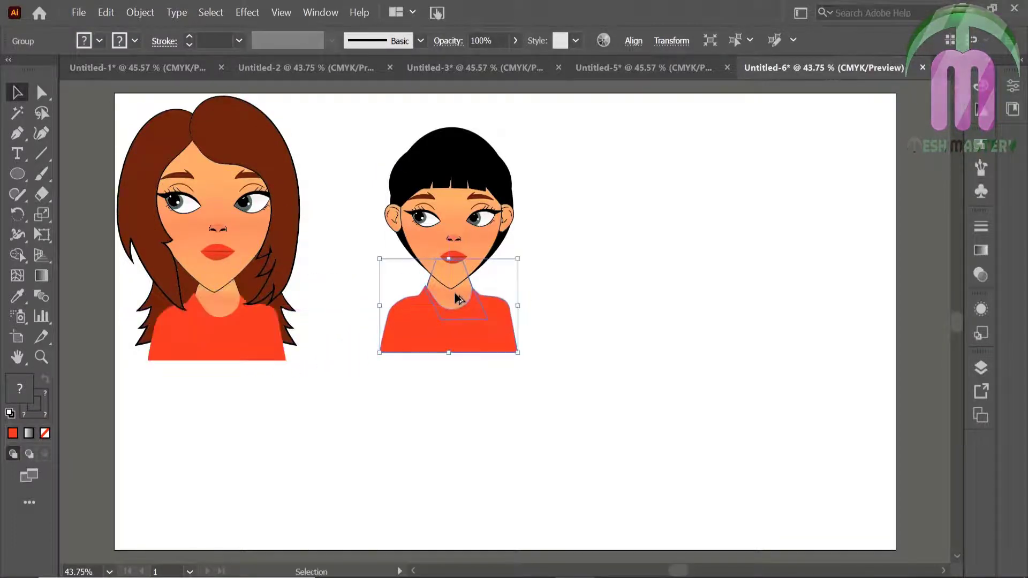
click(524, 277)
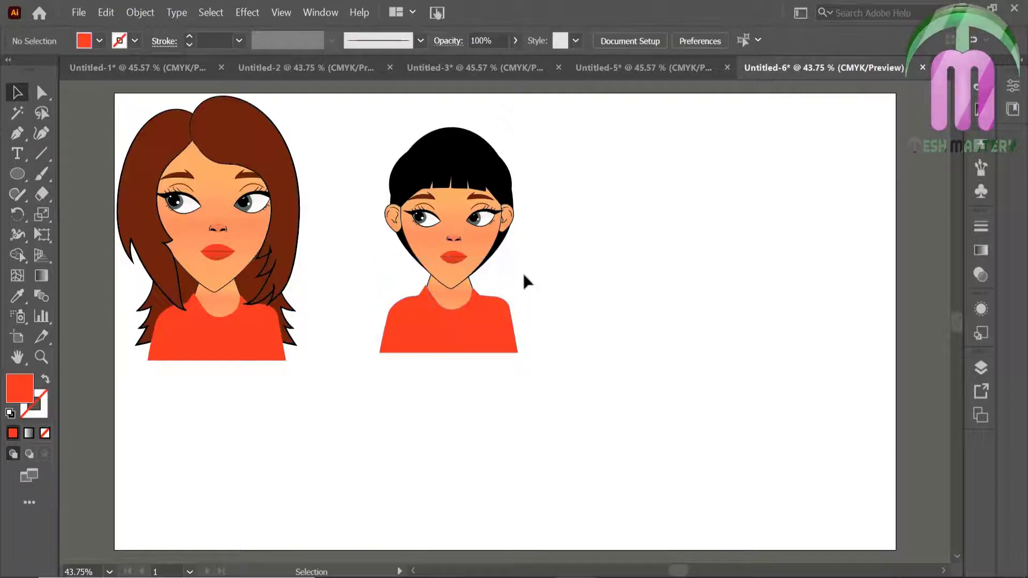
Zoom in on the black-haired face and draw a hair strand down its left side
click(41, 358)
click(549, 240)
click(426, 346)
click(501, 321)
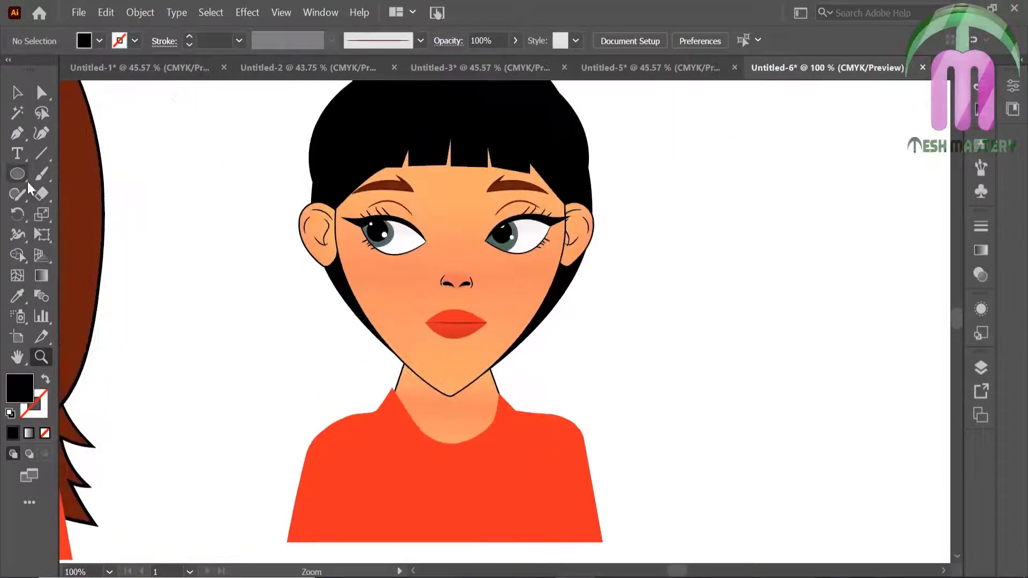
click(41, 175)
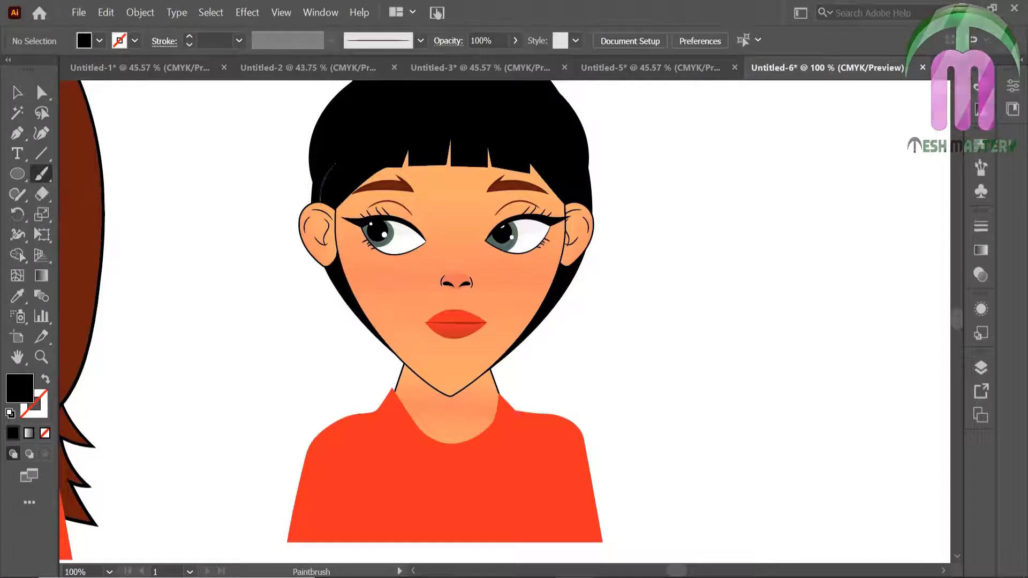
drag(345, 413, 336, 431)
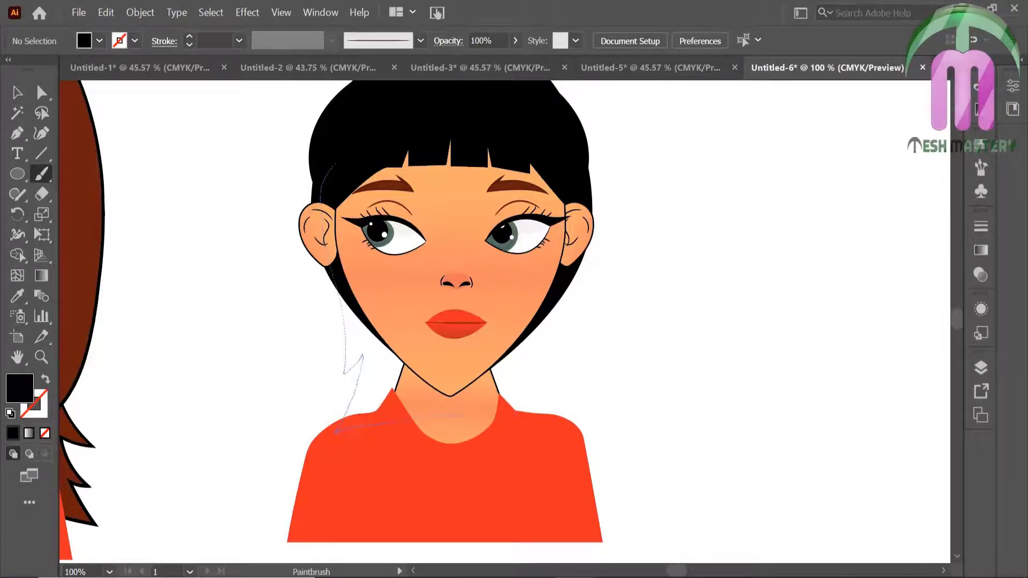
drag(460, 415, 474, 417)
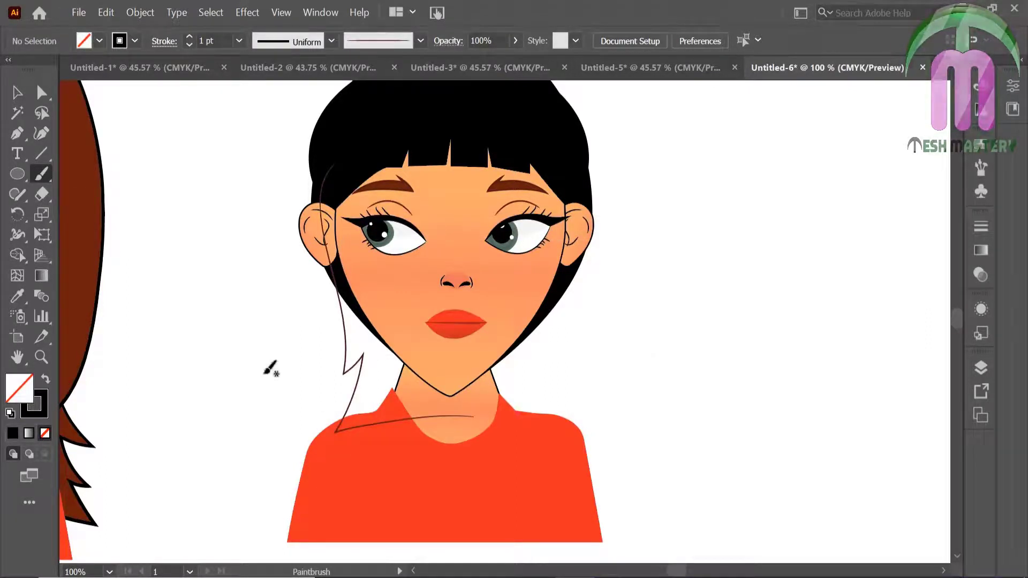
Fill the hair strand black and send it behind the face
click(15, 97)
click(344, 347)
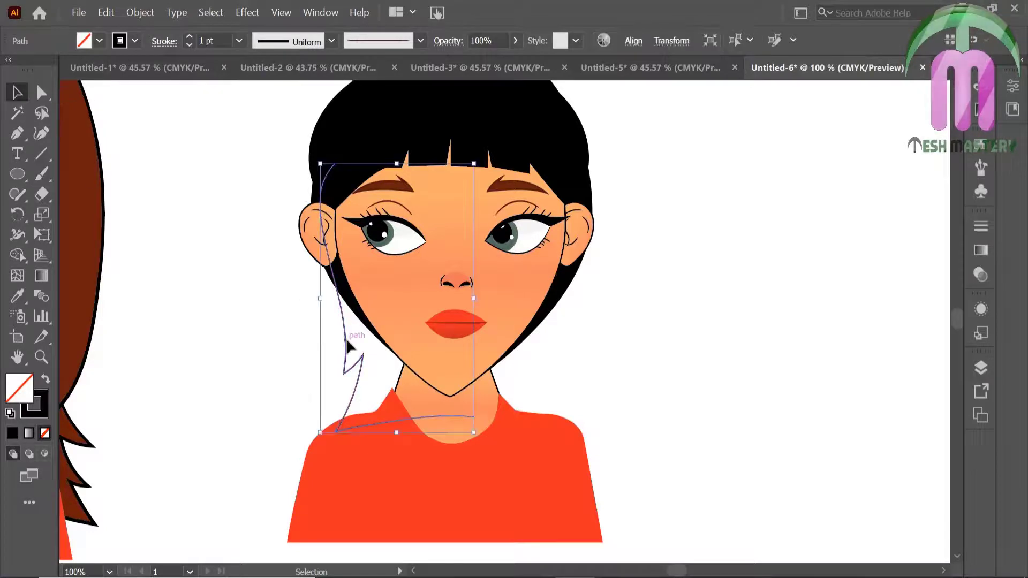
click(46, 378)
right_click(305, 217)
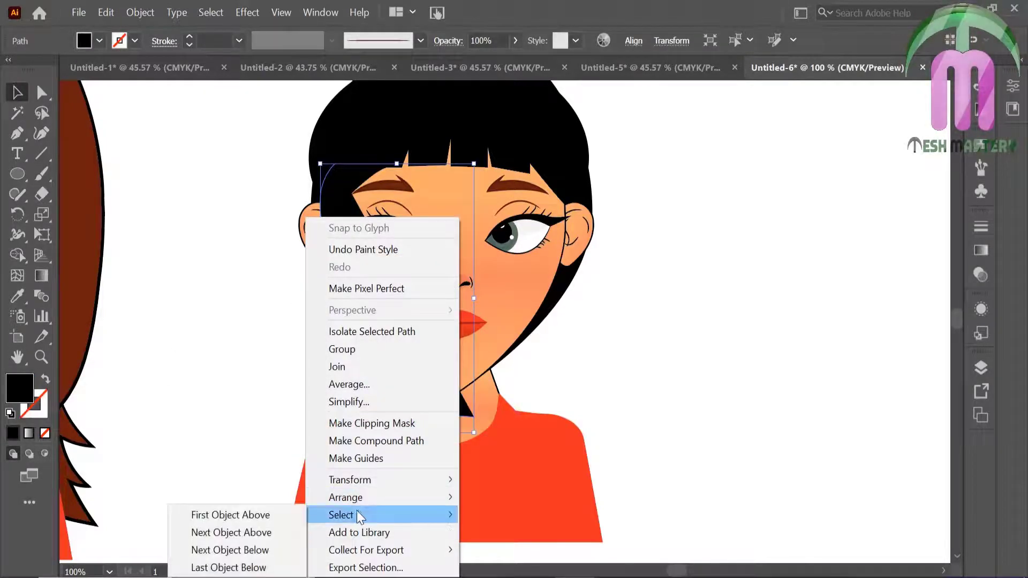
click(245, 549)
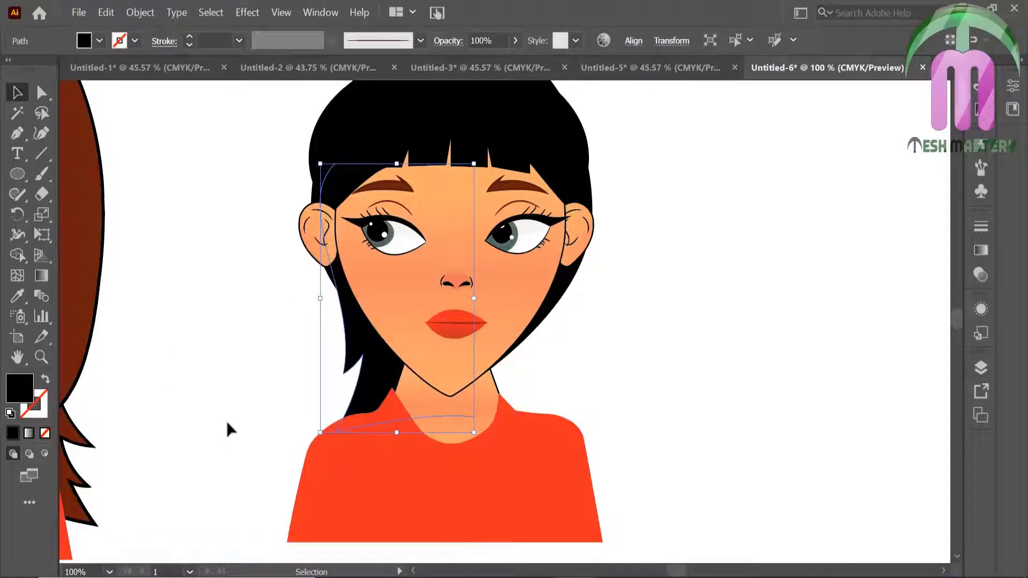
Add a vertically mirrored copy of the strand and nudge both strands into place
right_click(366, 369)
click(559, 327)
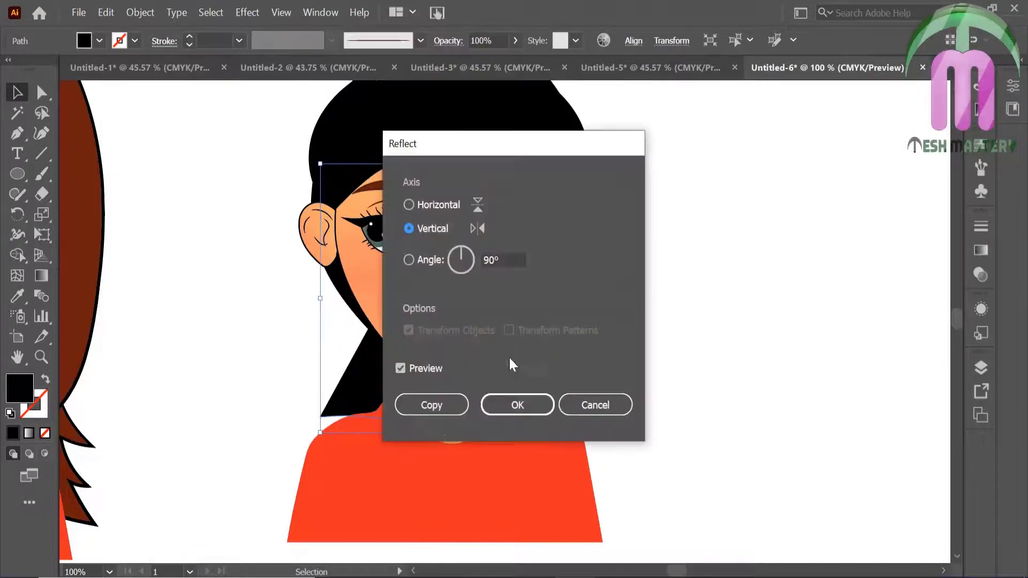
click(432, 405)
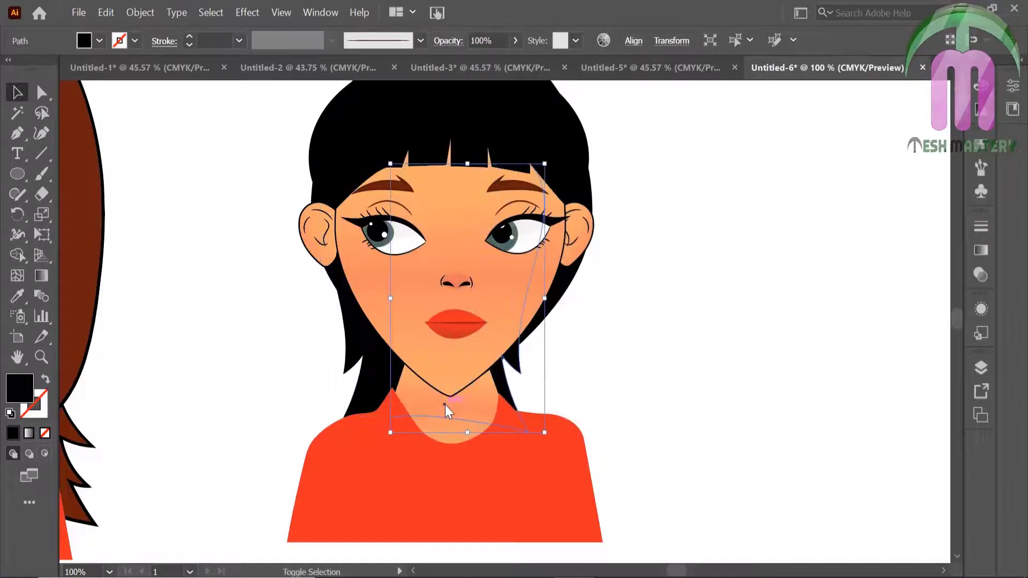
key(shift+Right)
key(shift+Right)
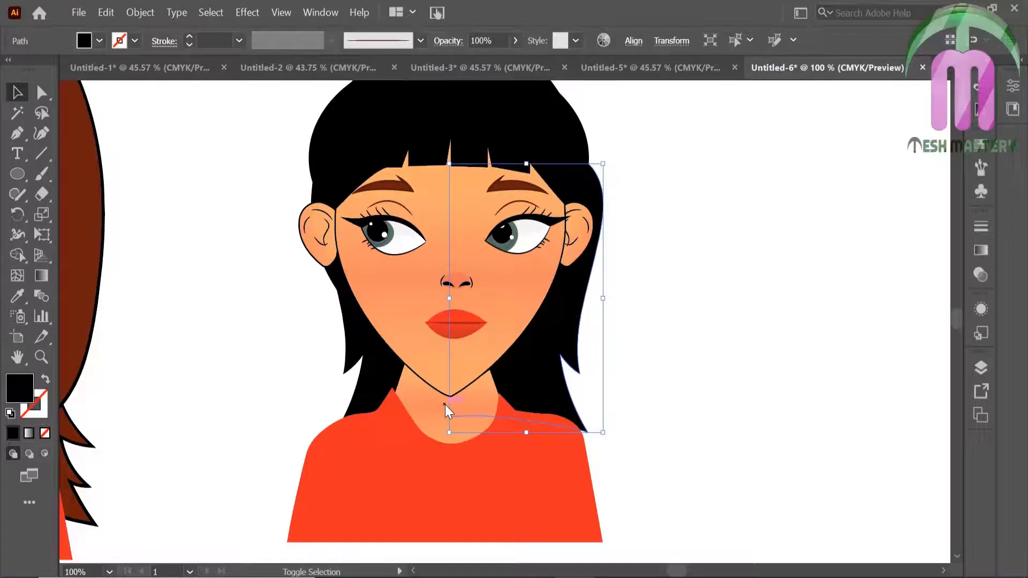
click(382, 383)
key(shift+Left)
key(shift+Left)
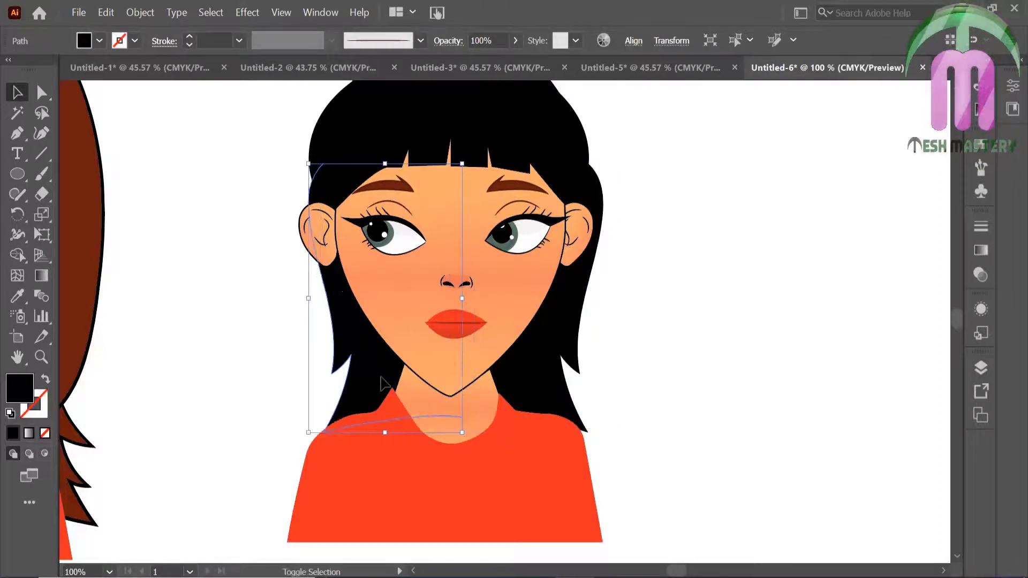
key(shift+Left)
key(shift+Left)
click(598, 364)
Enlarge the black hair crown ellipse and move it slightly down
key(ctrl+0)
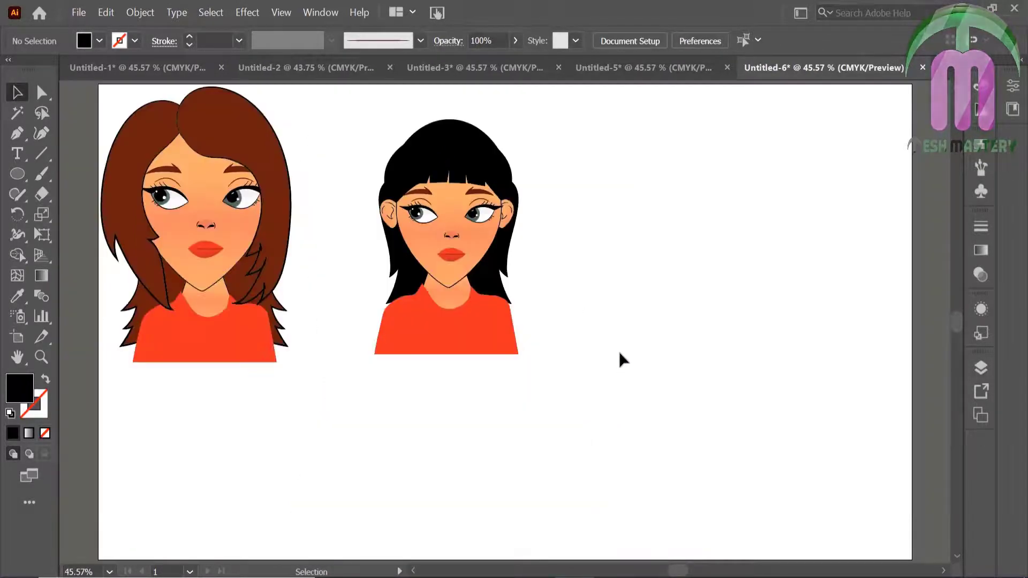
click(438, 139)
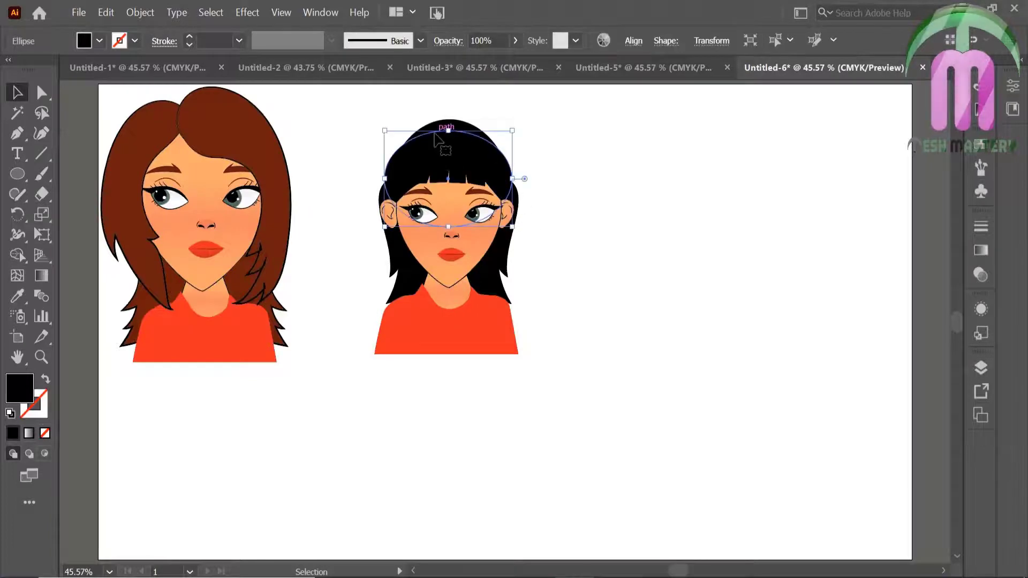
drag(387, 130, 379, 119)
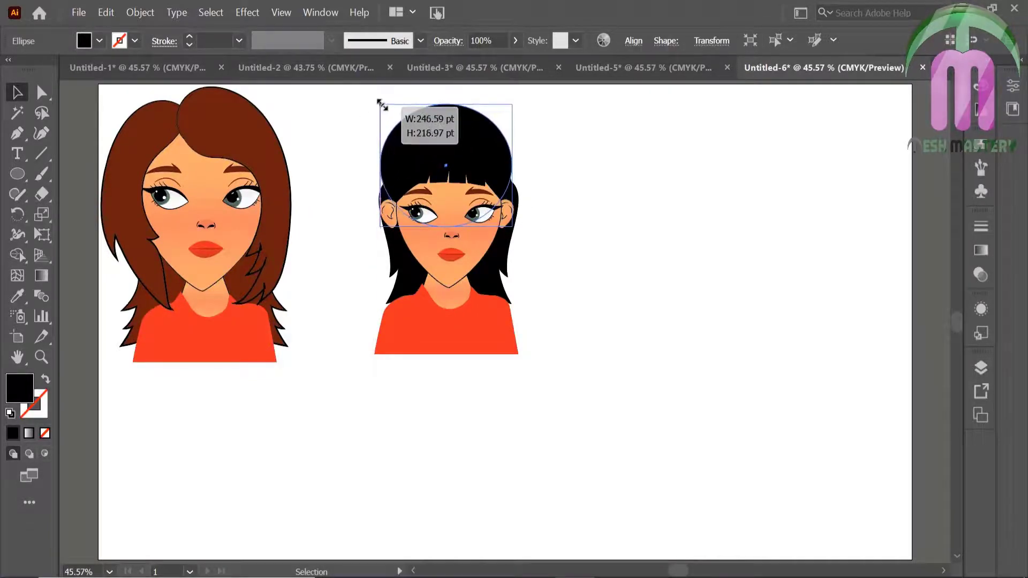
drag(513, 117, 519, 116)
click(594, 151)
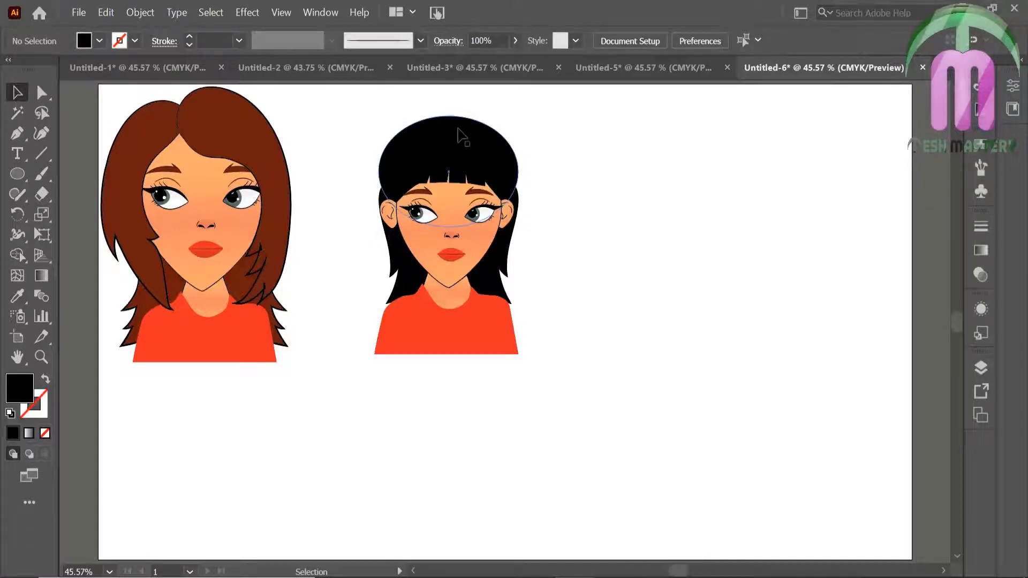
drag(458, 131, 463, 141)
click(533, 101)
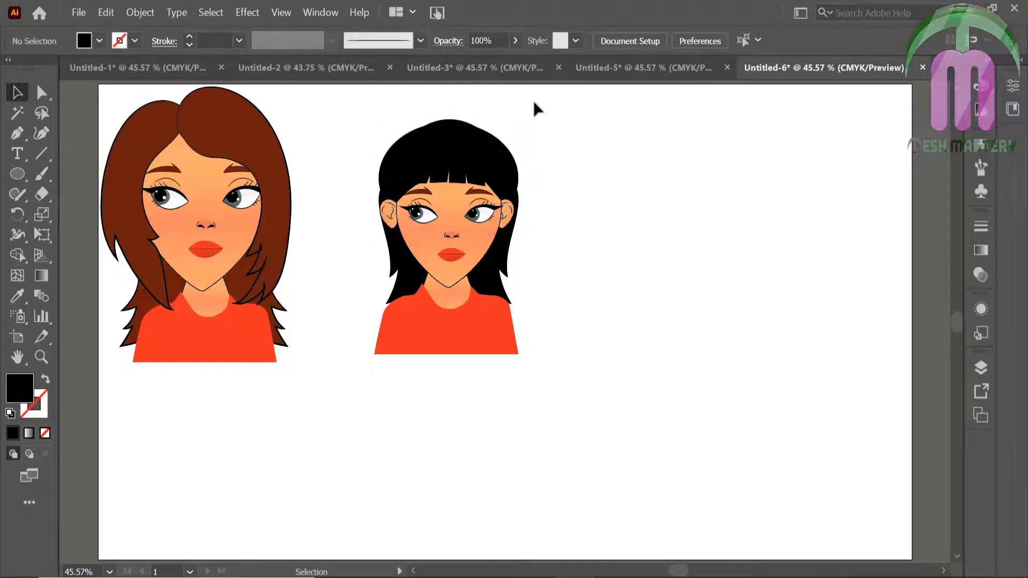
Scale the brown-haired girl down proportionally
drag(361, 110, 506, 396)
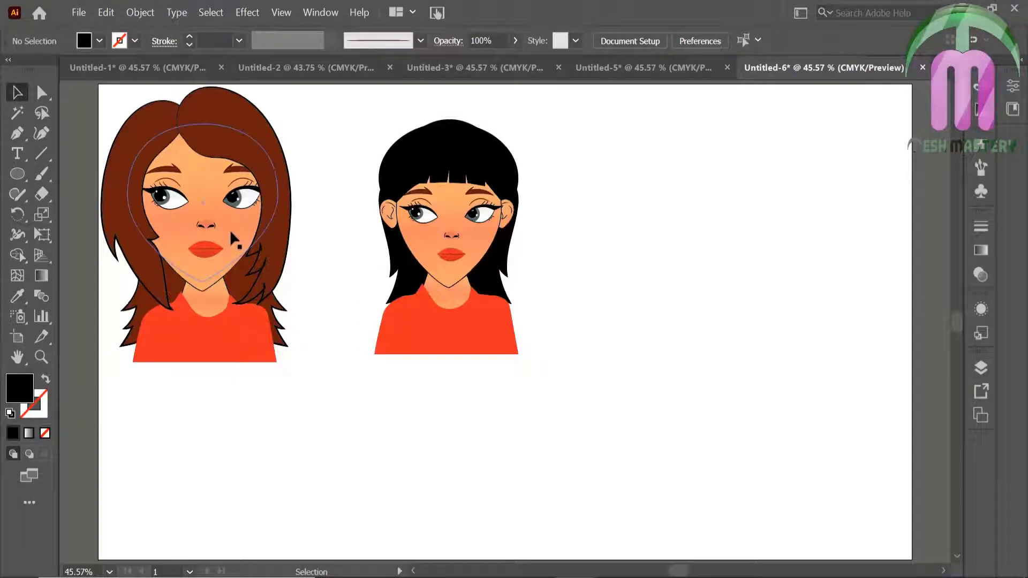
drag(108, 90, 293, 423)
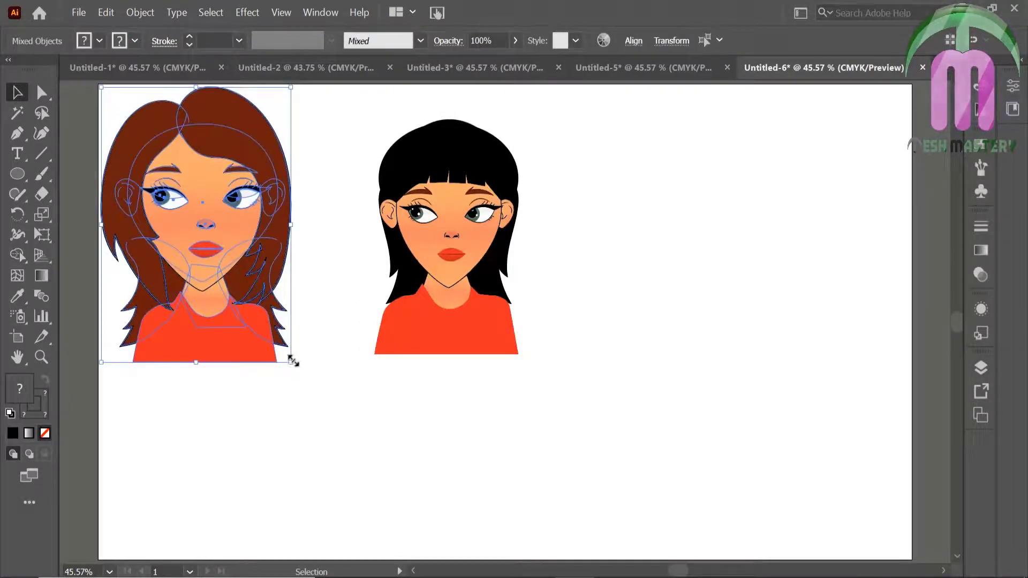
drag(293, 361, 270, 332)
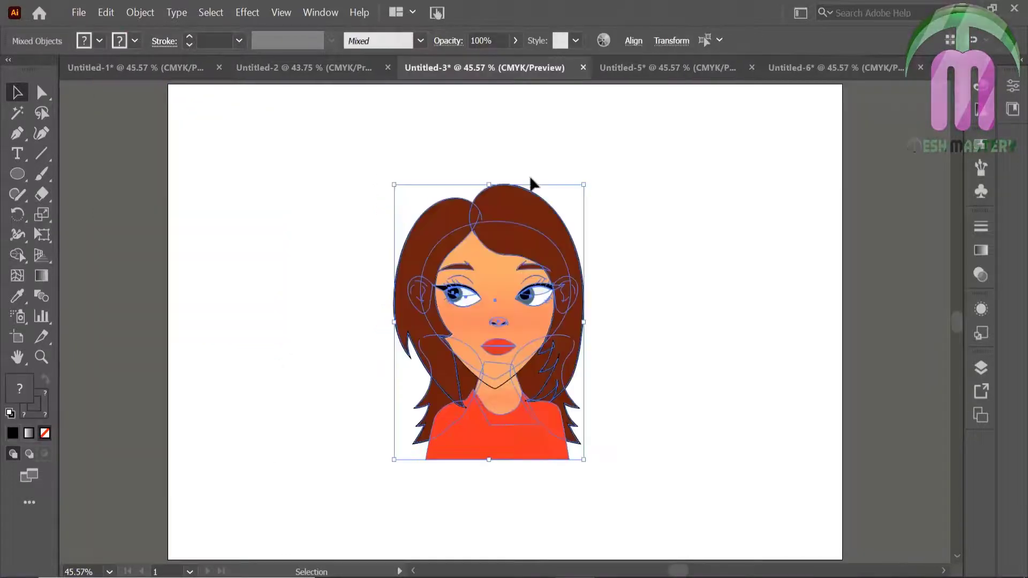
Delete the four long hair pieces from the Untitled-3 girl
click(551, 227)
key(Delete)
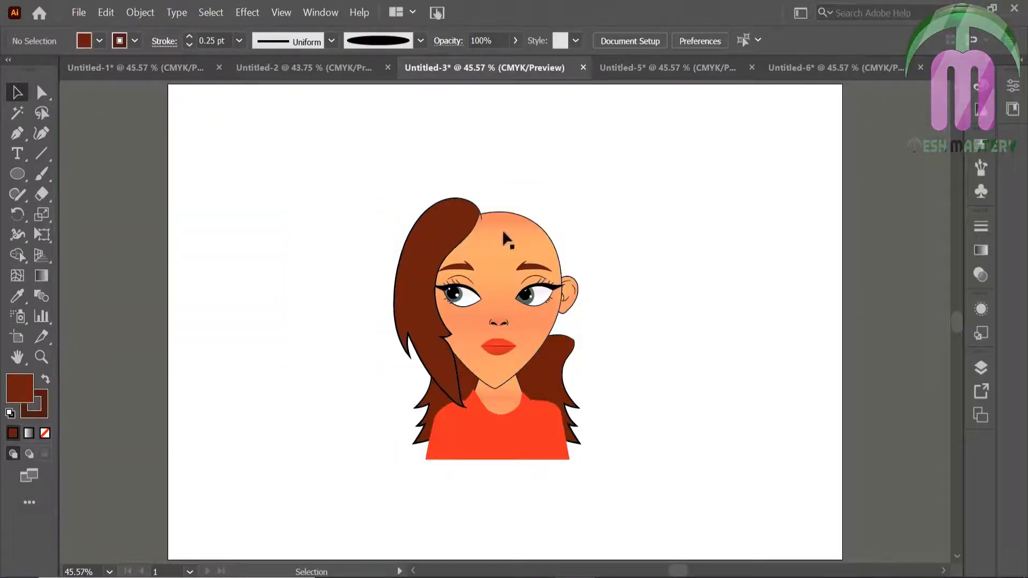
click(444, 236)
key(Delete)
click(453, 351)
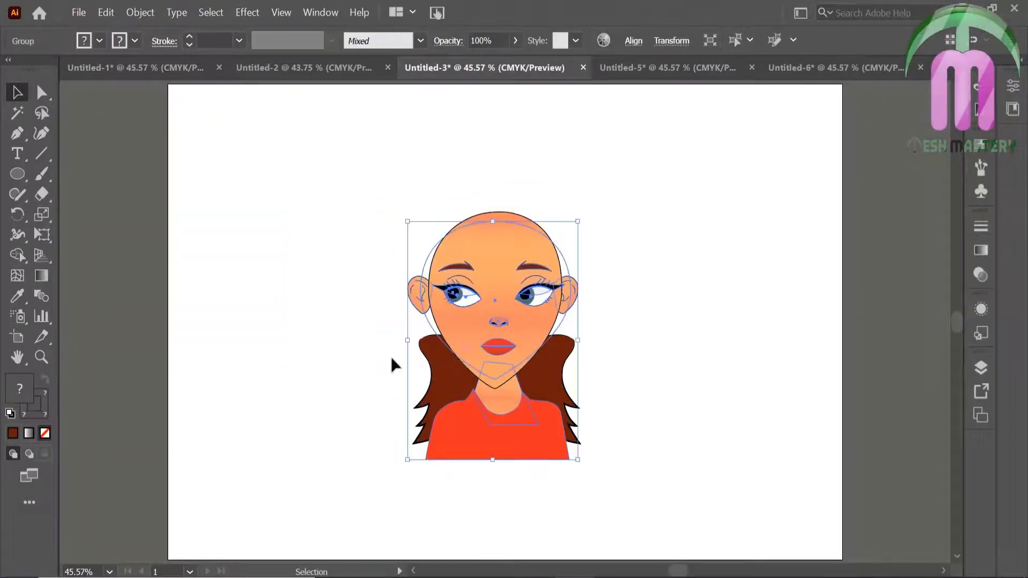
click(545, 366)
key(Delete)
click(450, 381)
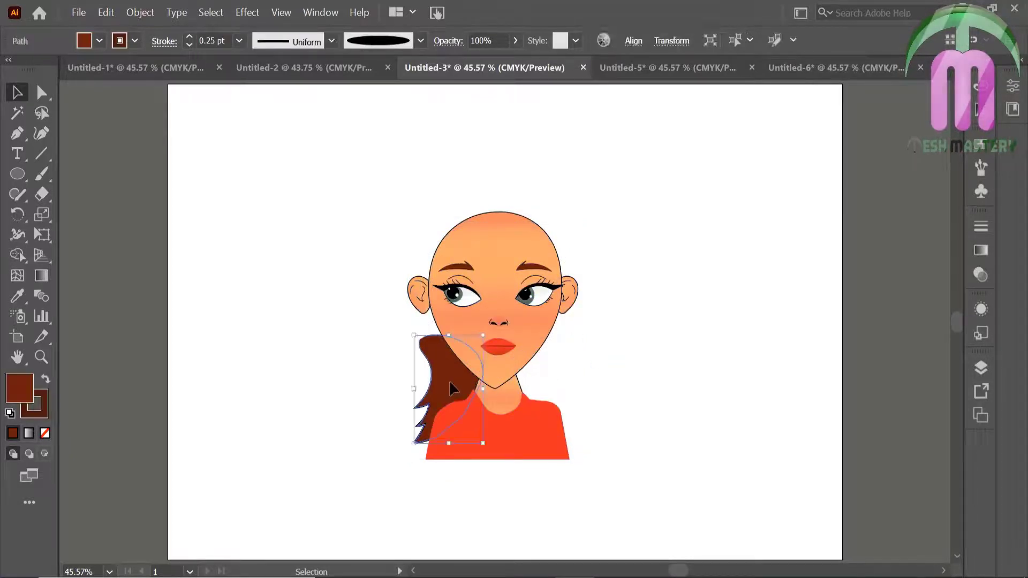
key(Delete)
Draw an ellipse over the head, send it behind the face, and fill it #280703
key(l)
drag(422, 197, 569, 326)
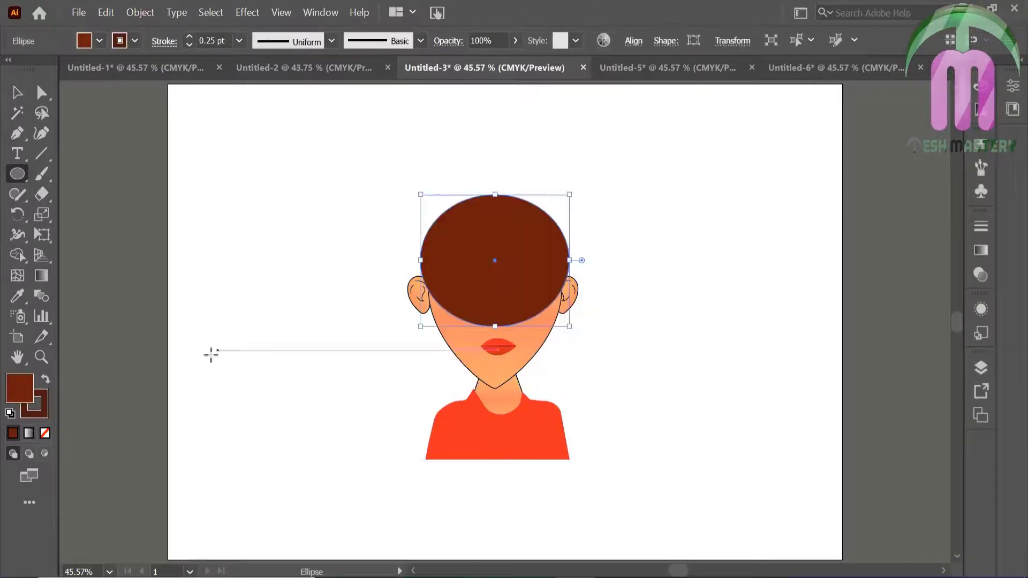
right_click(500, 218)
click(344, 547)
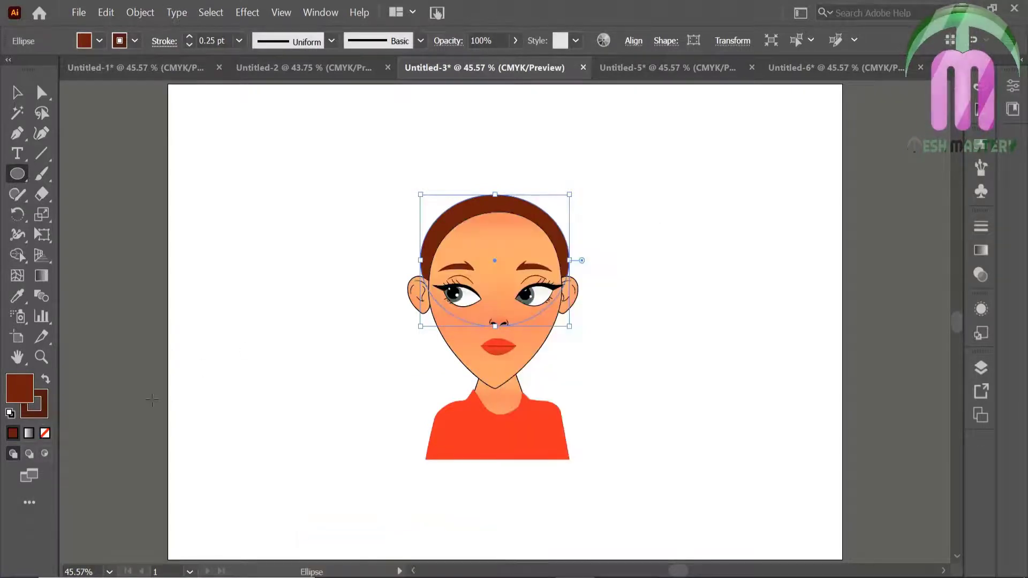
double_click(23, 395)
text(280703)
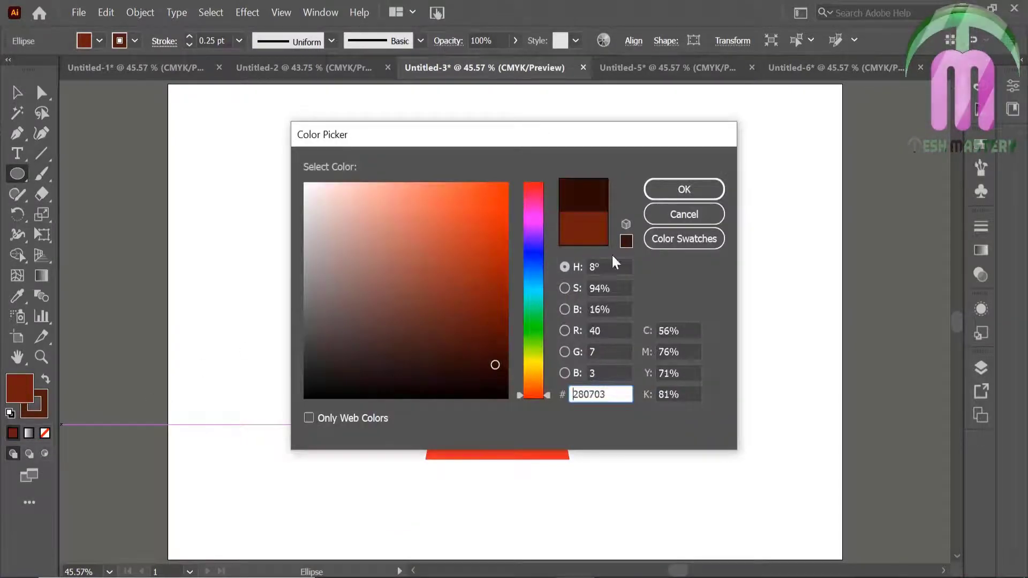
click(684, 189)
Stretch the dark brown hair oval taller at the top
key(v)
click(472, 185)
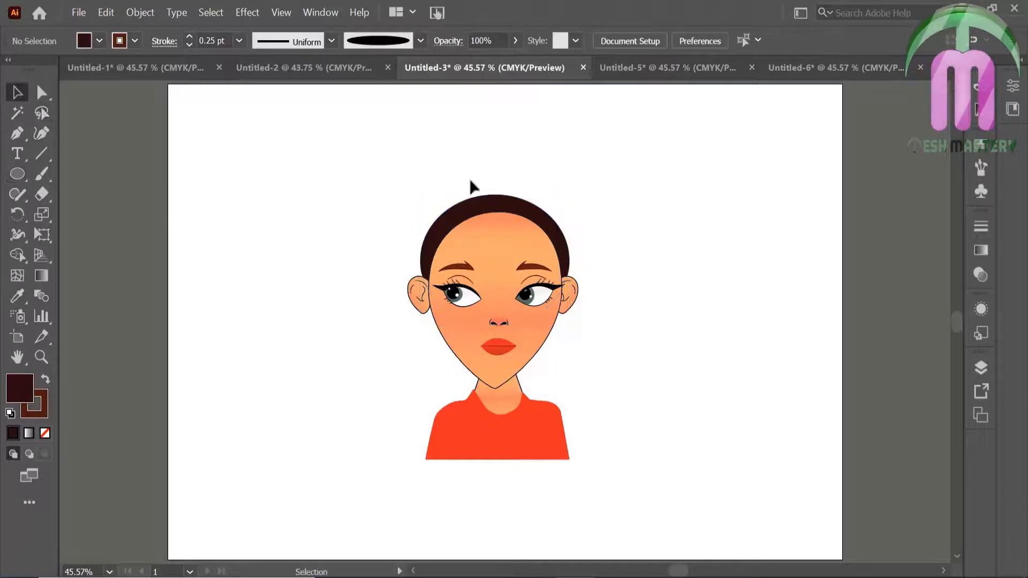
click(495, 207)
drag(495, 195, 495, 177)
click(591, 217)
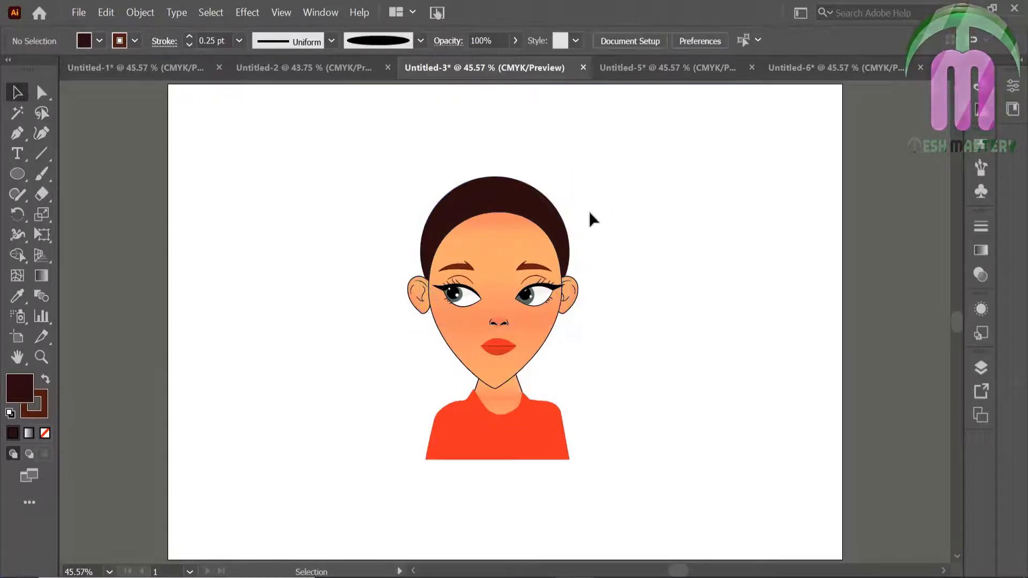
Draw a tall hair ellipse left of the face, send it to back, and resize it
click(20, 176)
mouse_move(283, 167)
mouse_down()
mouse_move(310, 275)
mouse_move(431, 346)
mouse_up()
click(18, 92)
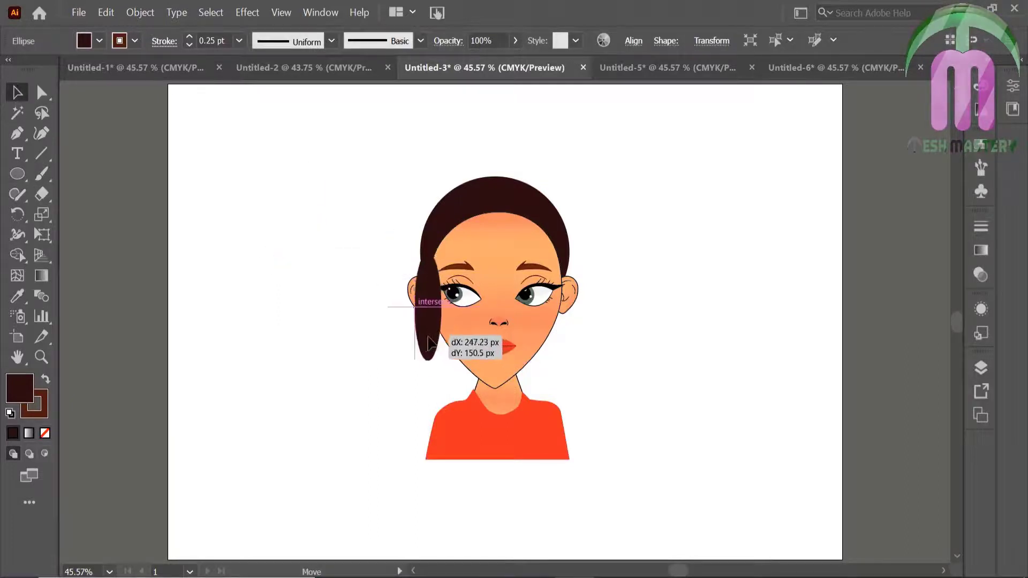
right_click(431, 345)
click(375, 552)
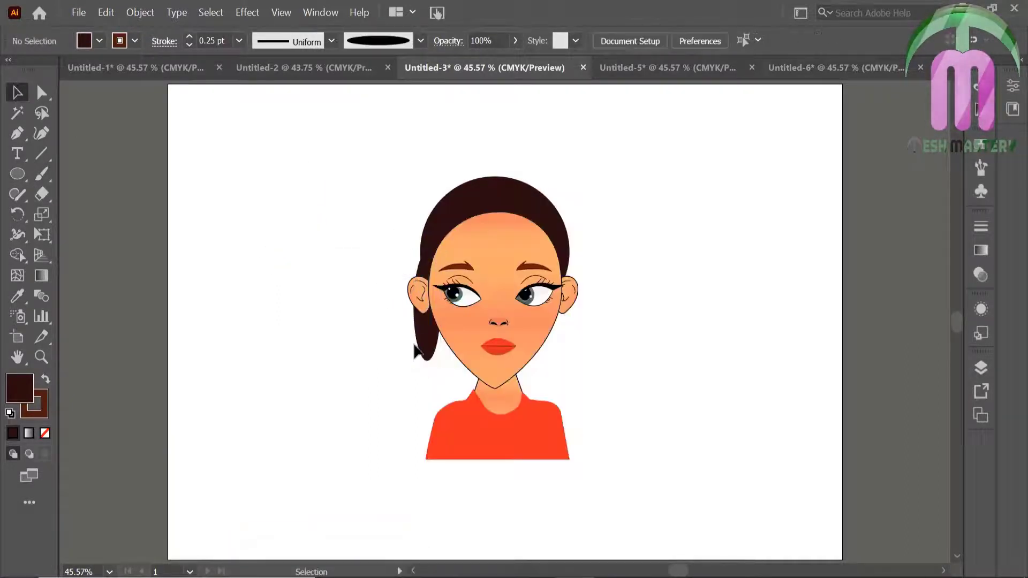
mouse_move(440, 360)
mouse_down()
mouse_move(461, 363)
mouse_move(450, 349)
mouse_up()
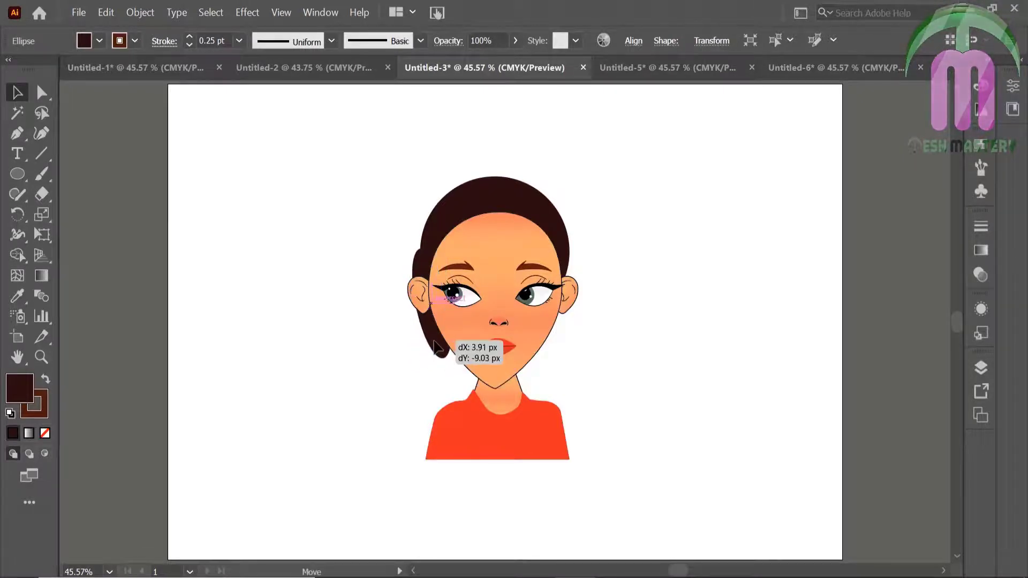
drag(437, 245, 449, 249)
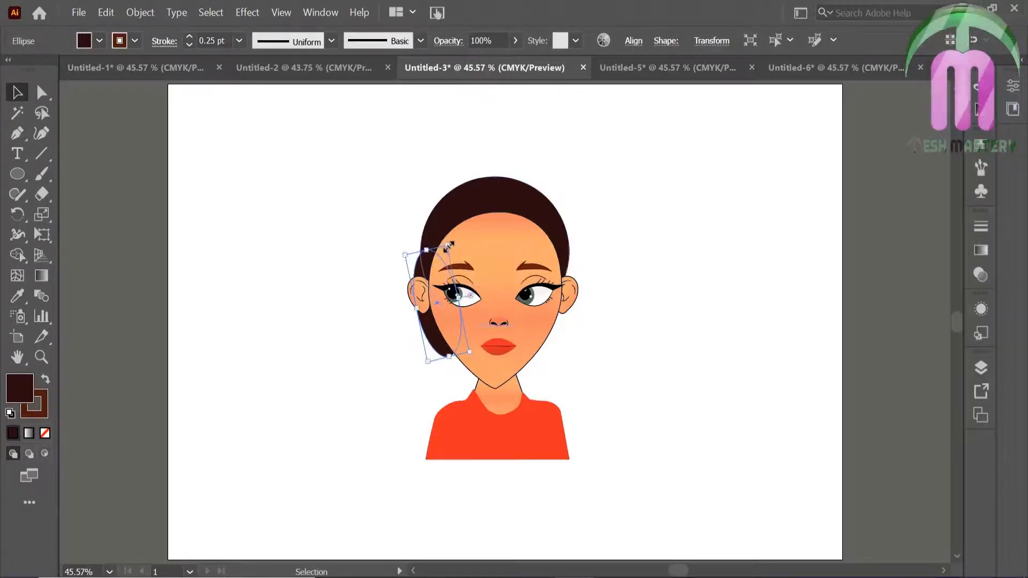
click(316, 305)
Reflect a vertical copy of the hair shape and nudge it onto the right side
right_click(435, 340)
mouse_move(480, 479)
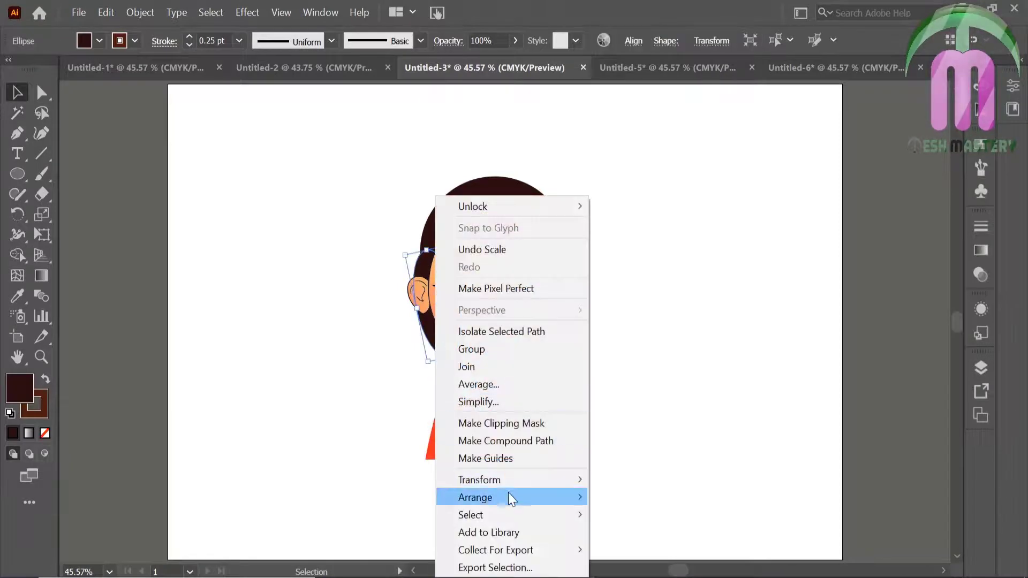
click(288, 403)
click(441, 403)
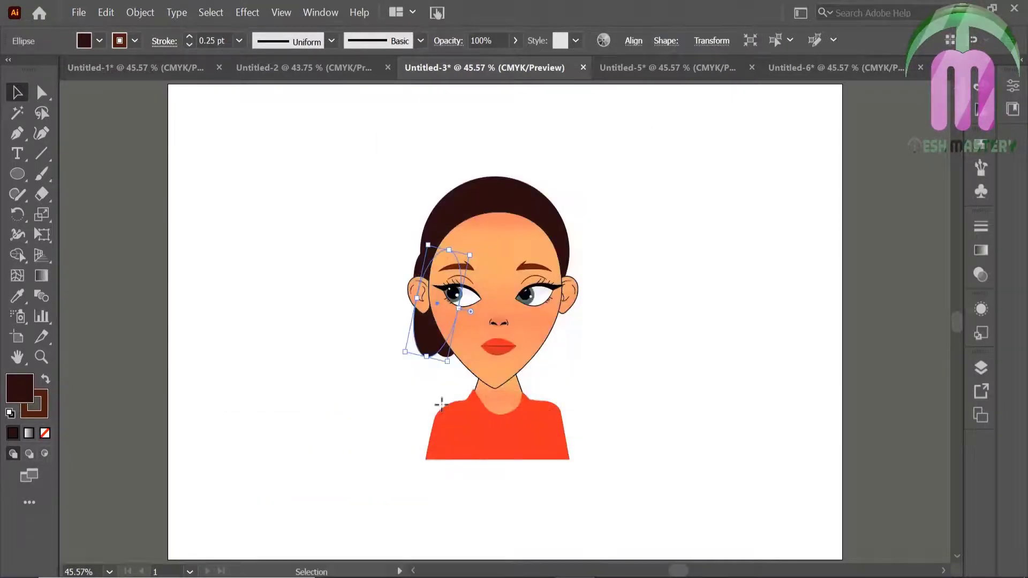
key(shift+Right)
key(shift+Right)
key(shift+Right)
key(shift+Right)
key(shift+Right)
key(shift+Right)
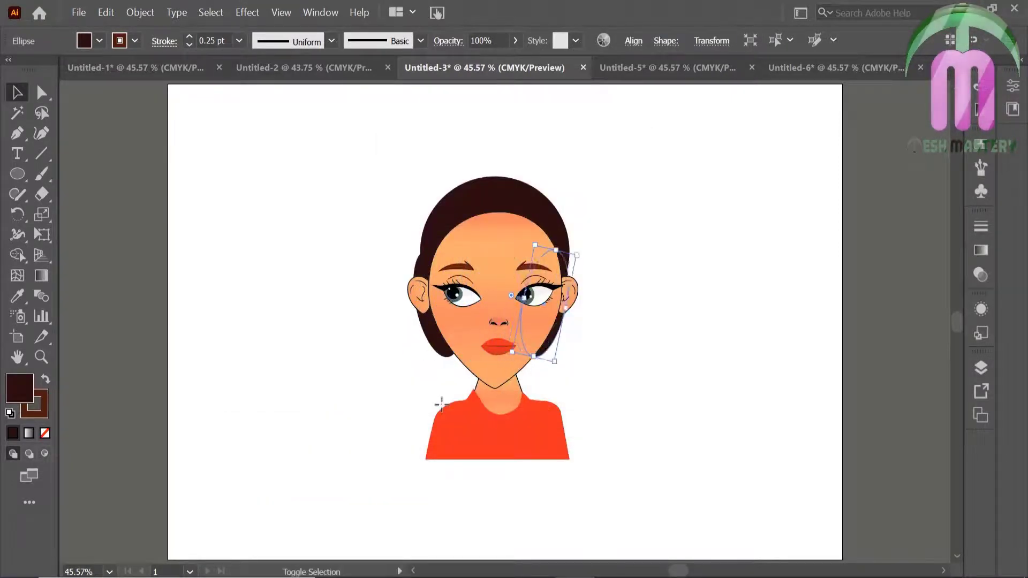
key(shift+Right)
key(shift+Right)
key(shift+Right)
key(shift+Left)
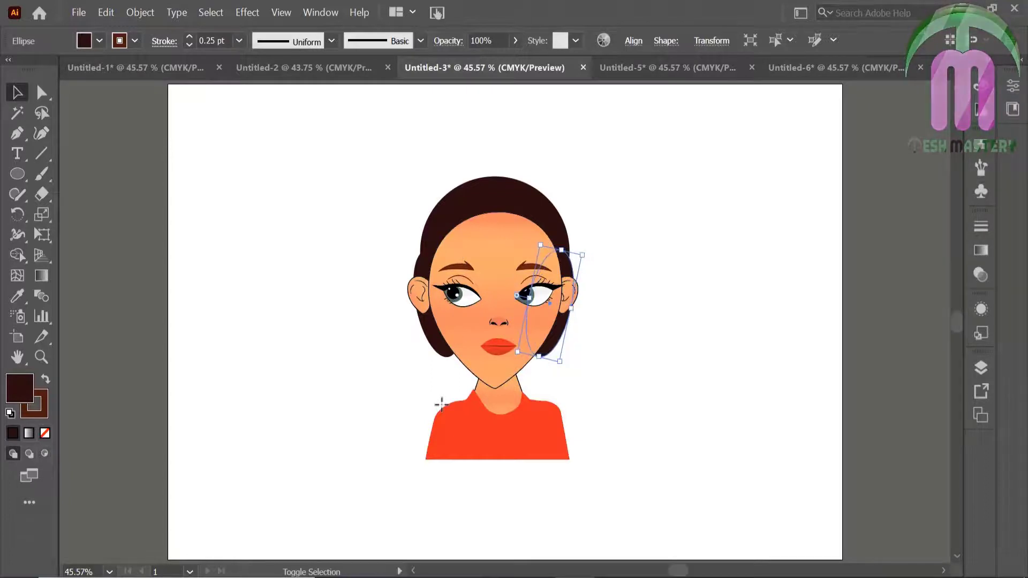
key(shift+Right)
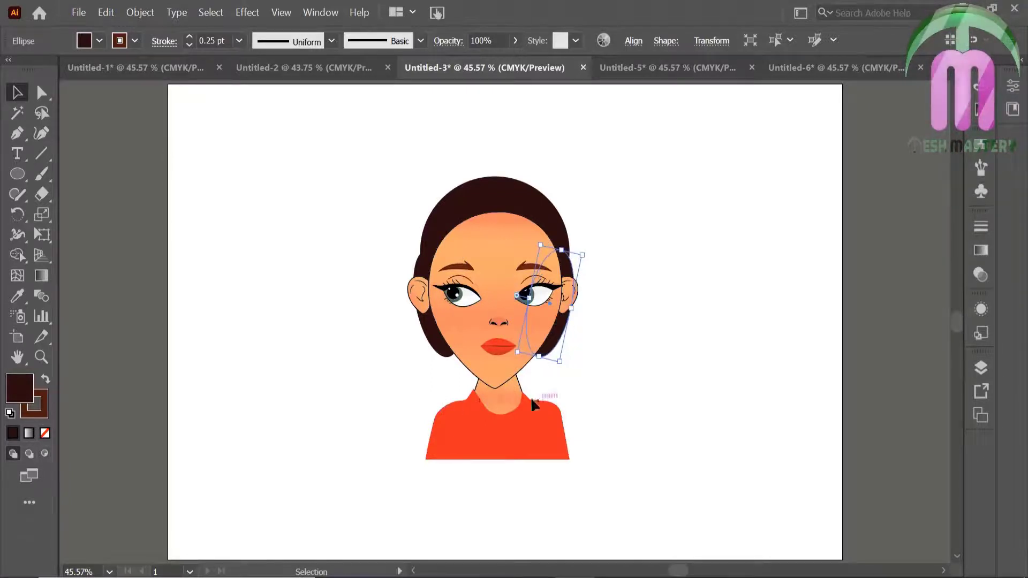
click(700, 395)
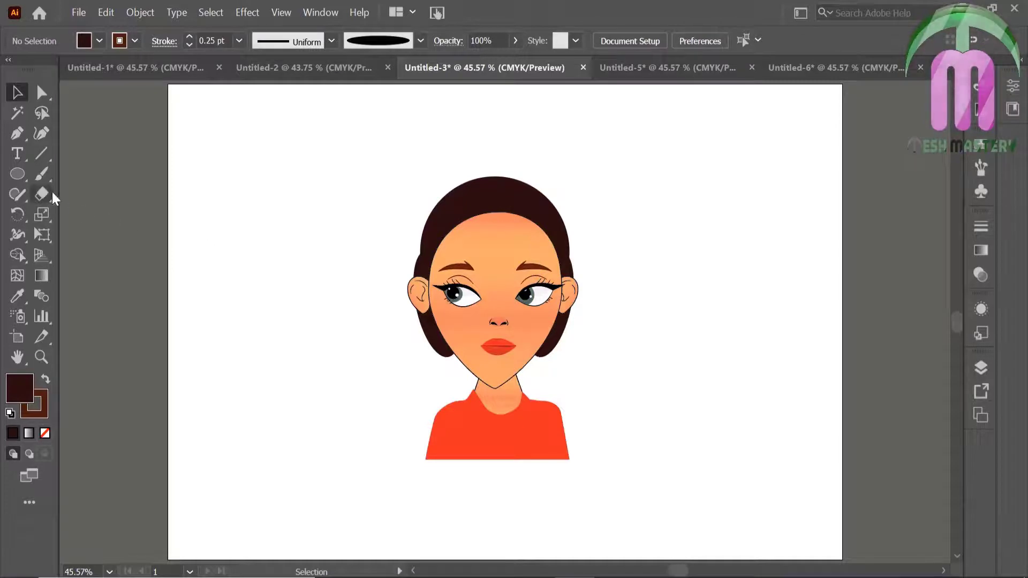
Draw a dark circle bun, send it backward, and tuck it behind the lower-left jaw
click(17, 174)
drag(216, 169, 454, 375)
click(16, 94)
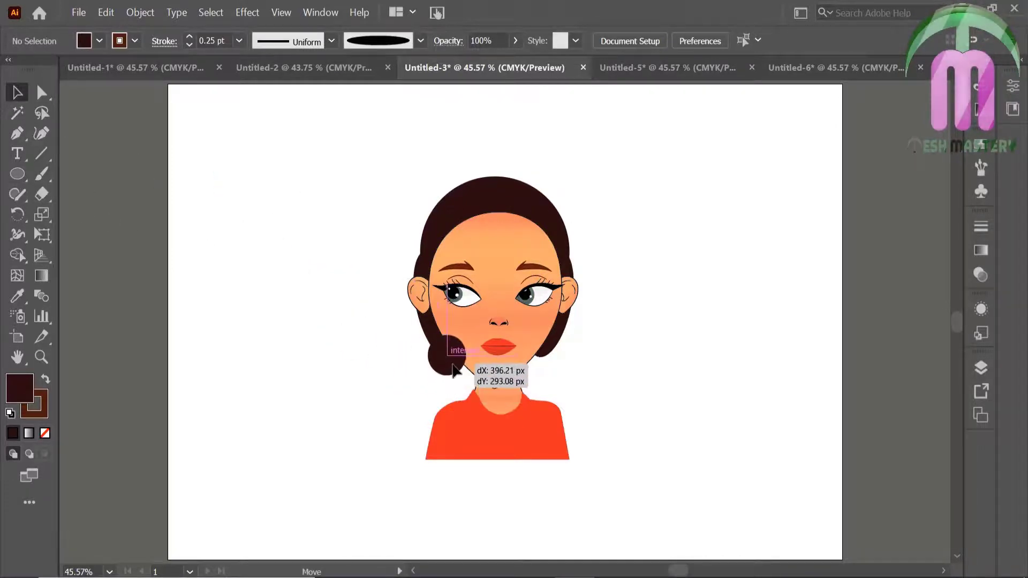
right_click(454, 375)
click(413, 533)
click(321, 452)
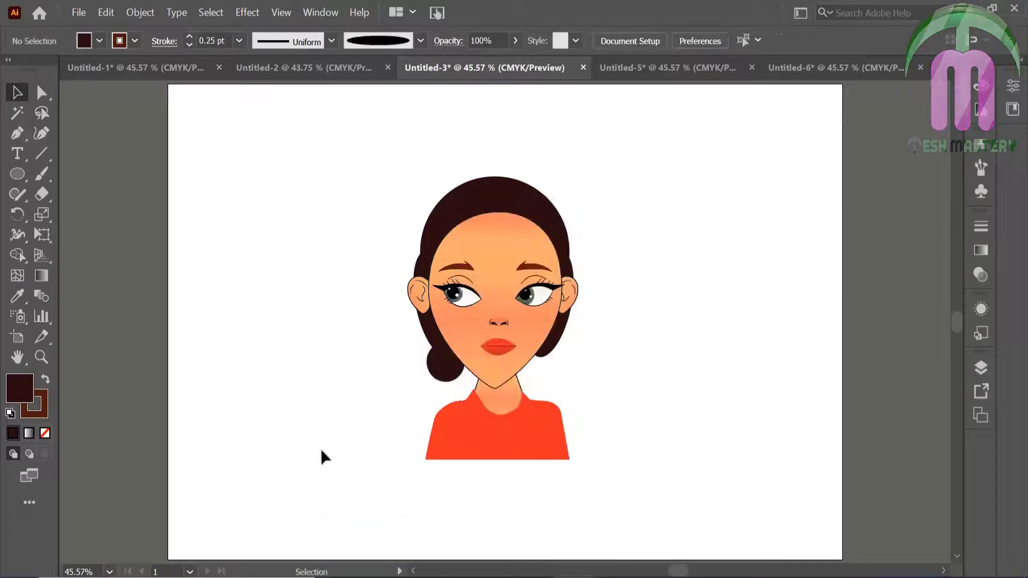
drag(448, 375, 265, 320)
Zoom in closely on the circle and give it a new dark fill colour
click(367, 365)
key(z)
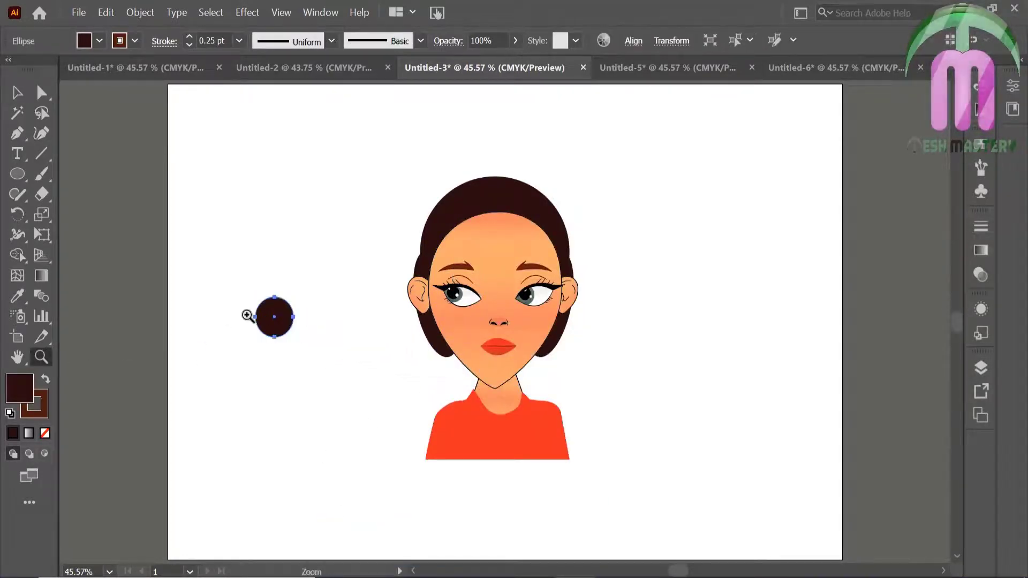
click(248, 315)
click(490, 320)
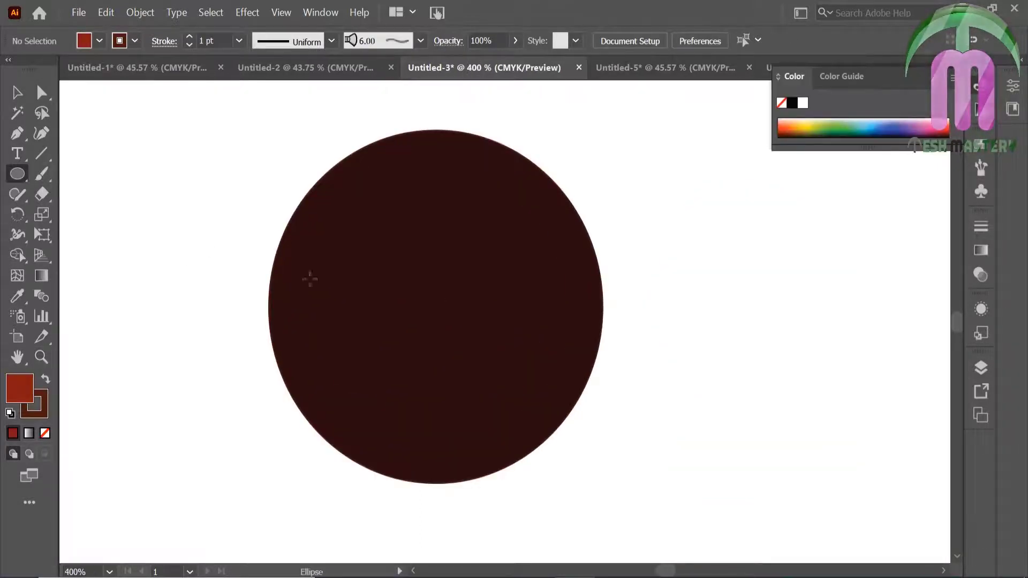
key(v)
click(432, 330)
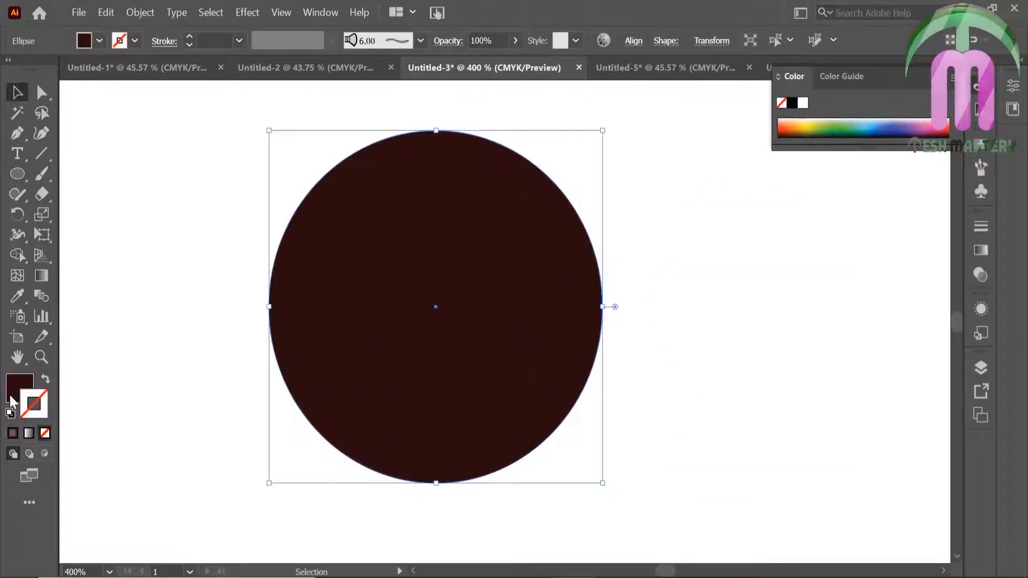
double_click(12, 399)
click(477, 367)
click(679, 192)
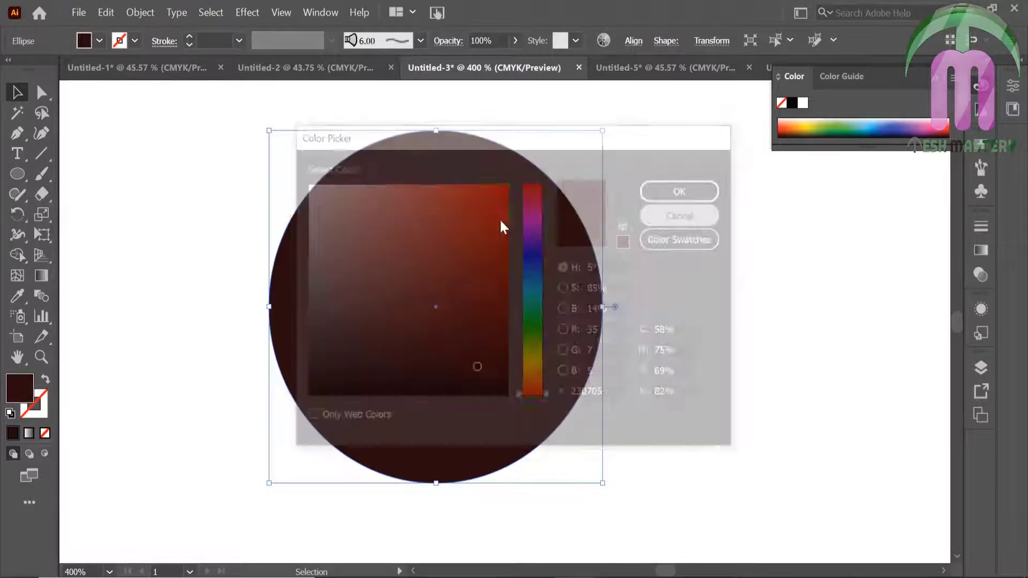
Make a smaller concentric copy inside the circle and fill it reddish-brown
click(74, 196)
key(v)
click(399, 205)
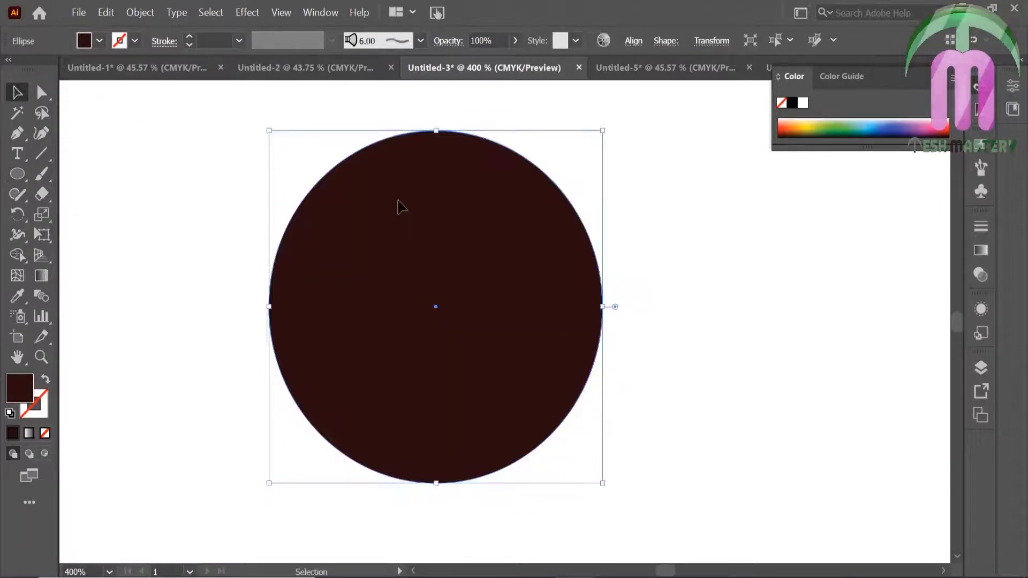
drag(607, 135, 578, 146)
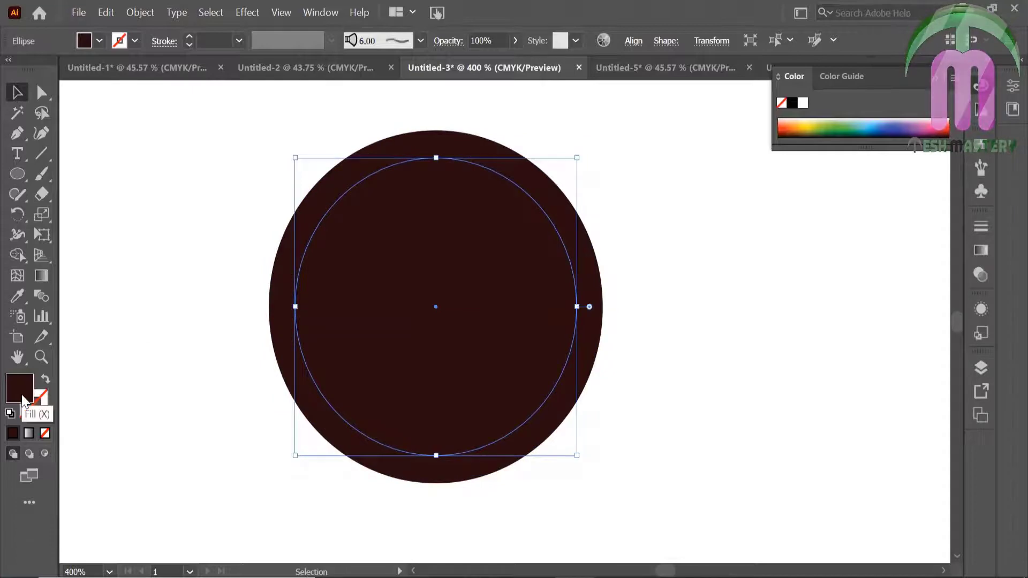
double_click(23, 399)
click(461, 301)
click(678, 190)
Apply the 6.00 brush to the inner circle, set its fill to None, and shrink it
click(981, 168)
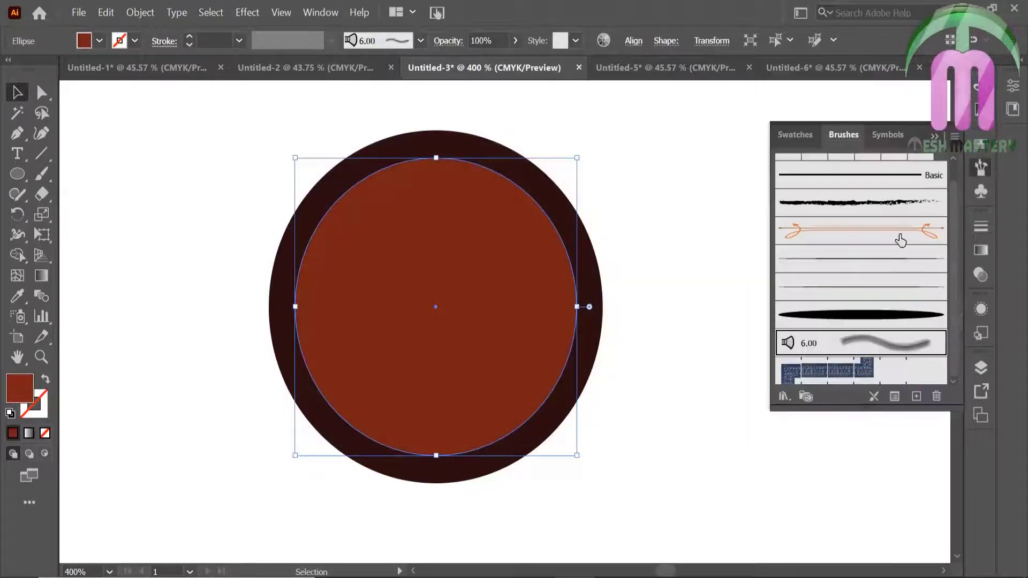
click(871, 345)
click(45, 434)
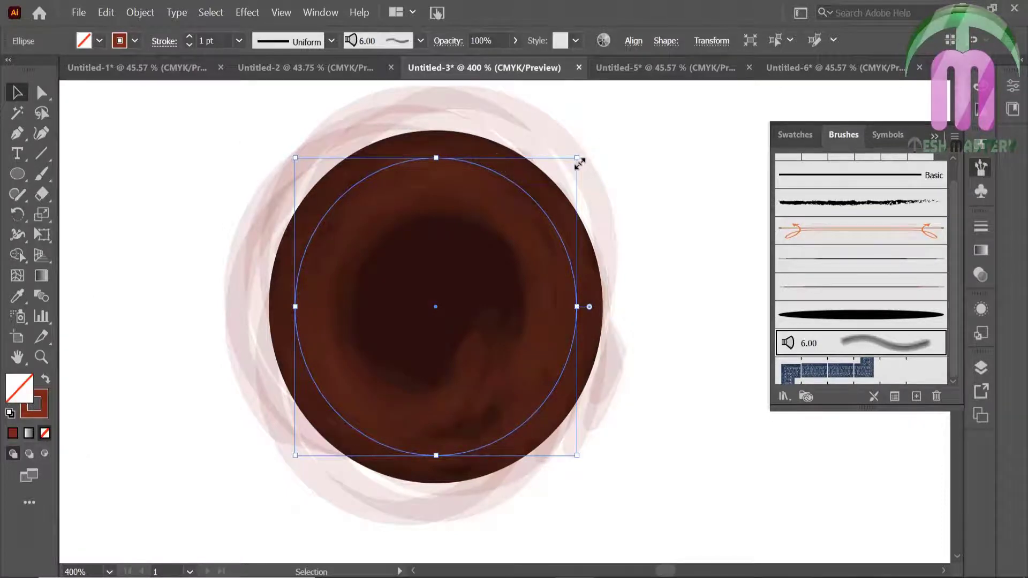
drag(577, 159, 497, 208)
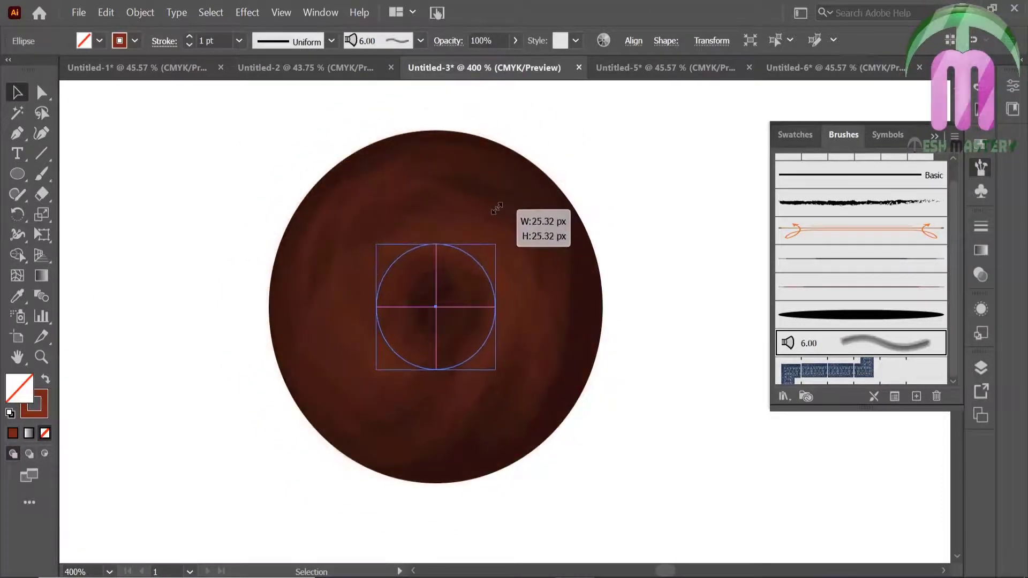
click(257, 202)
click(748, 203)
Send the left hair shape to the back, leaving the textured circle on blank canvas
key(ctrl+0)
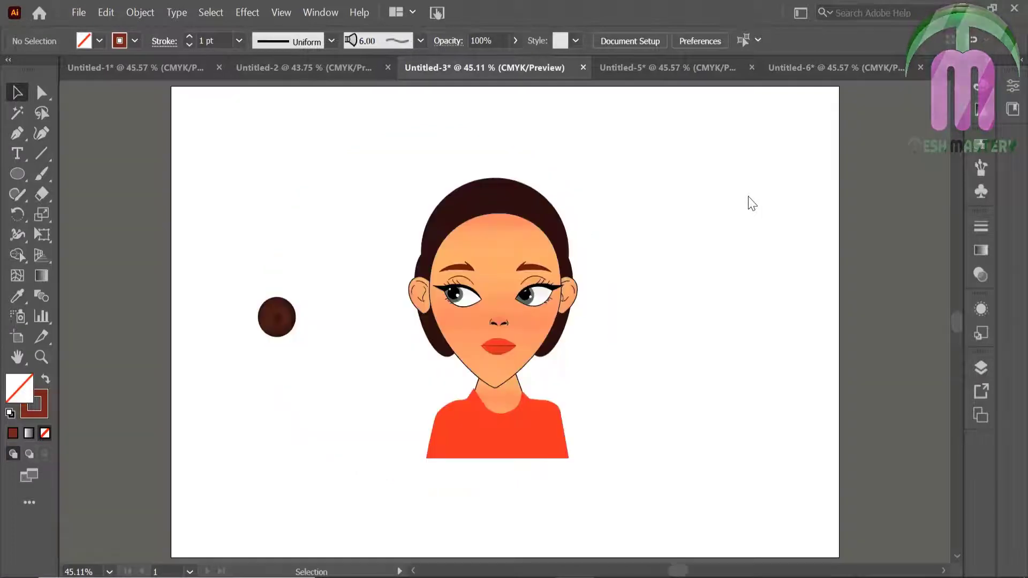
click(294, 347)
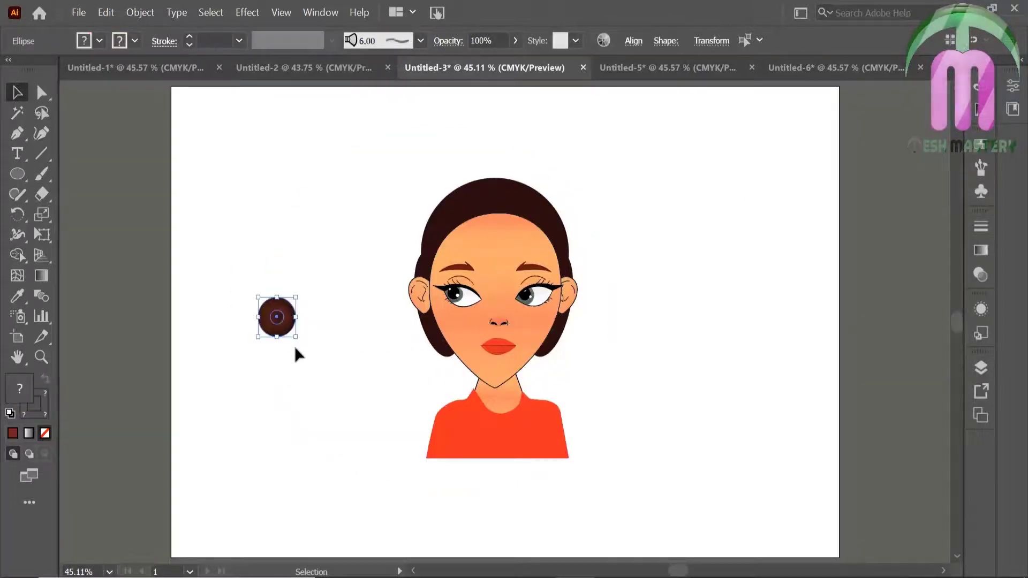
drag(275, 328, 432, 366)
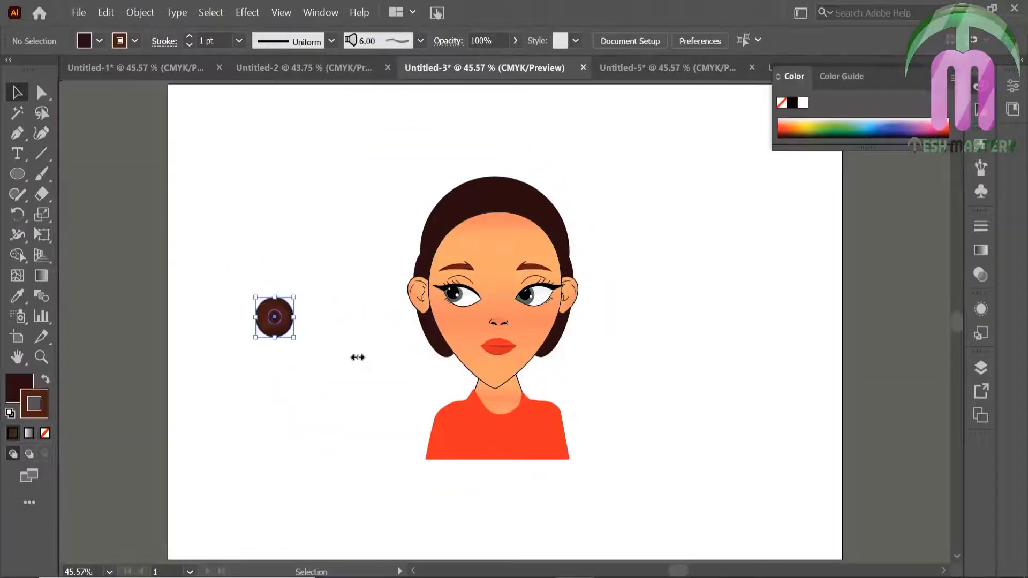
drag(274, 331, 444, 368)
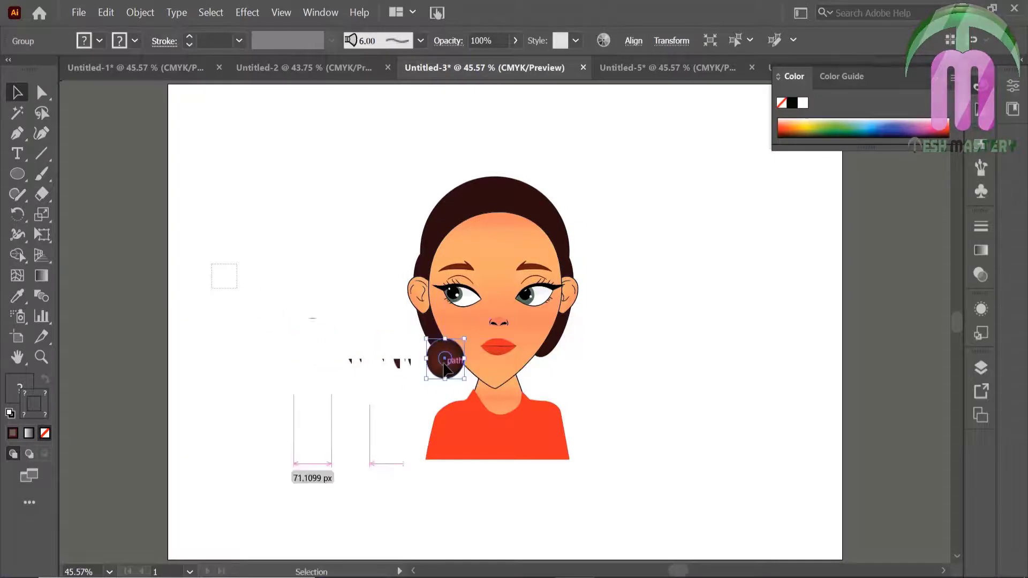
right_click(443, 369)
click(289, 335)
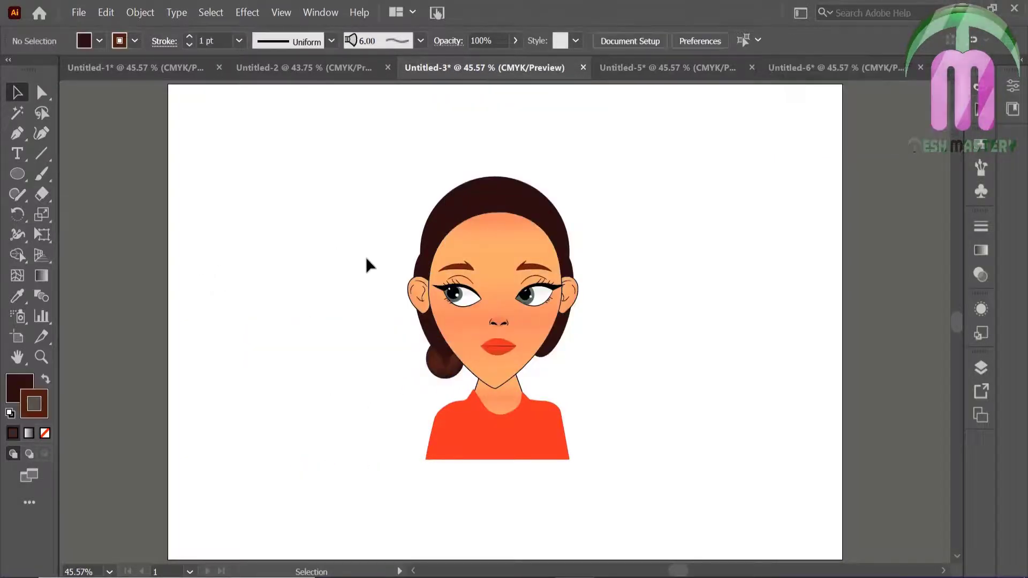
right_click(431, 337)
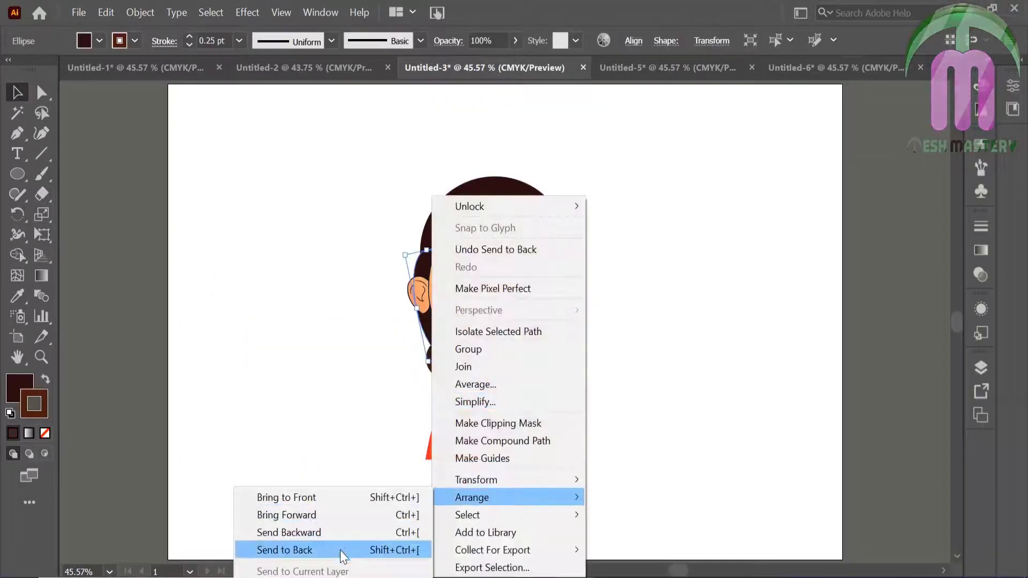
click(340, 553)
click(340, 432)
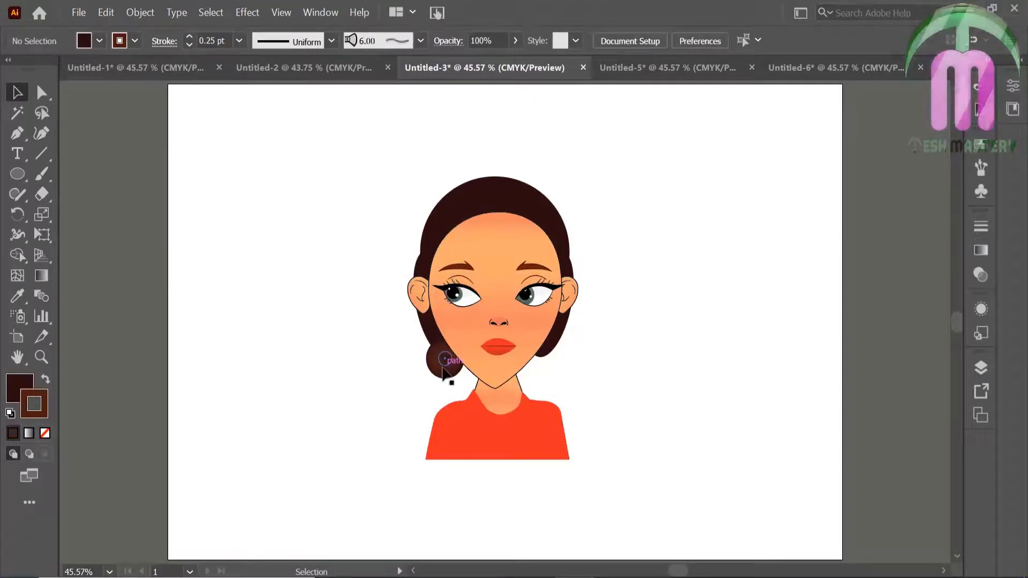
drag(443, 369, 296, 362)
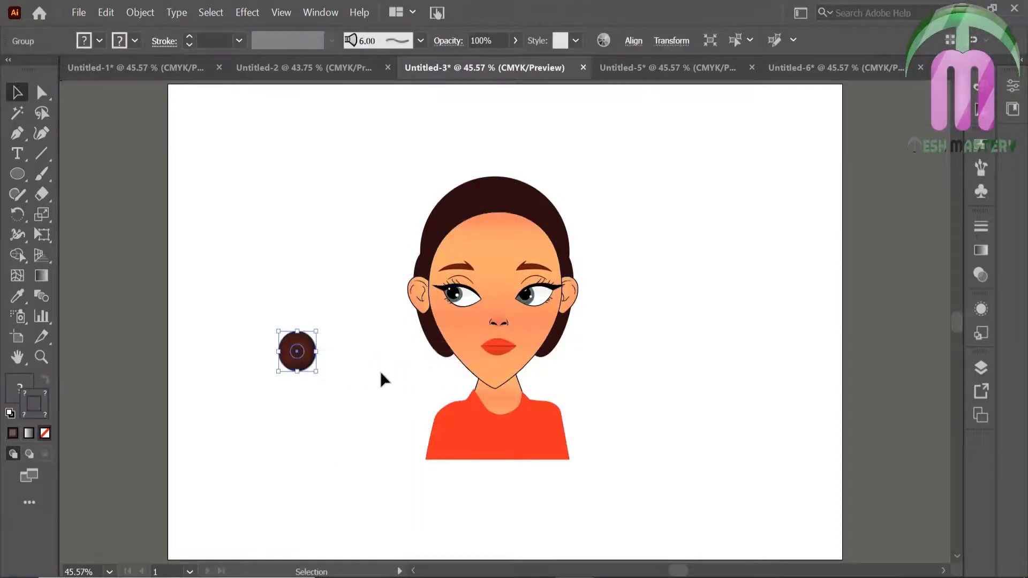
Enlarge the left hair shape so it sweeps down past the jaw
click(450, 354)
drag(473, 354, 506, 399)
drag(441, 382, 438, 369)
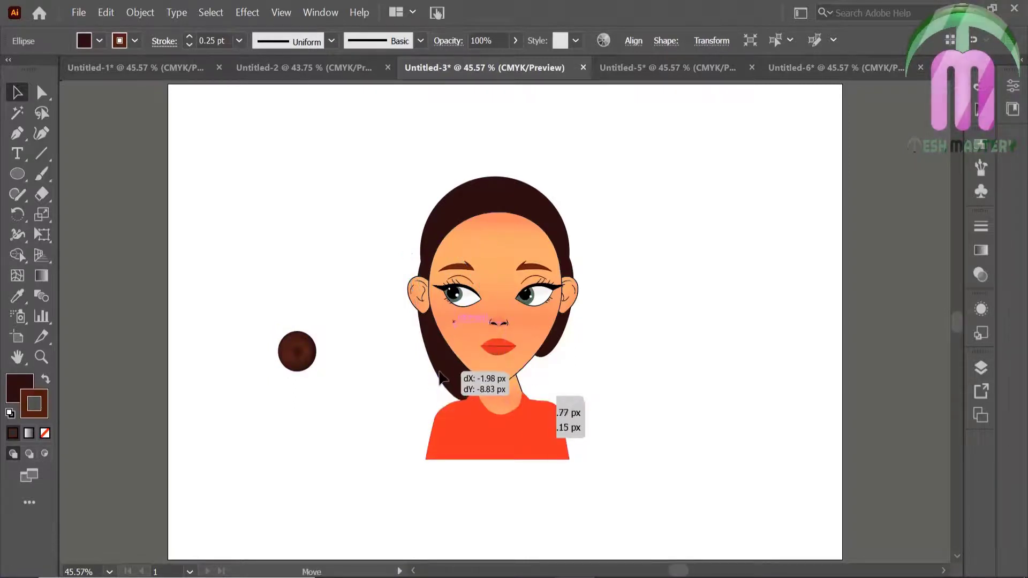
click(403, 396)
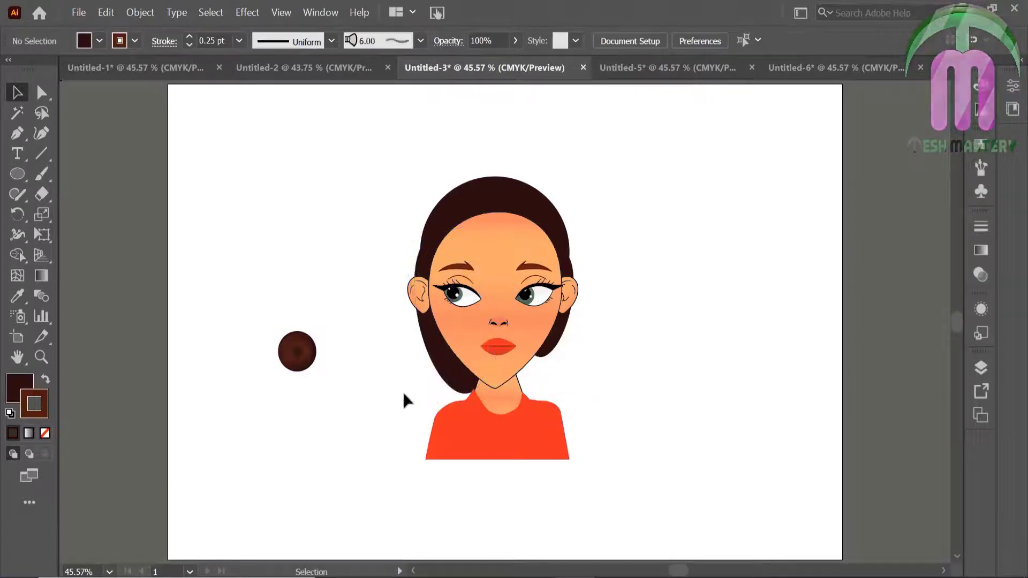
Reflect a copy of the left hair shape to the right side of the face
right_click(429, 348)
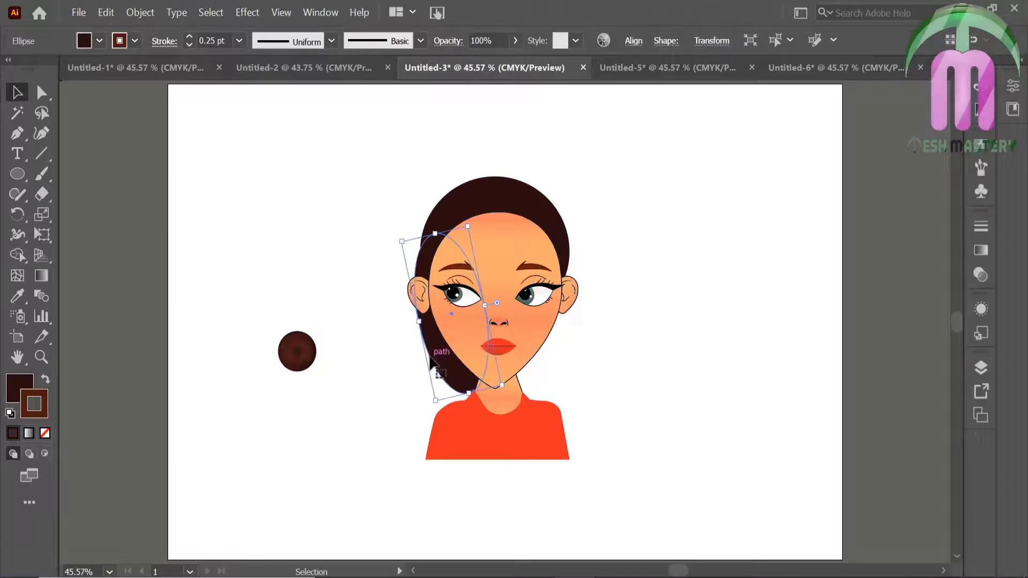
click(618, 402)
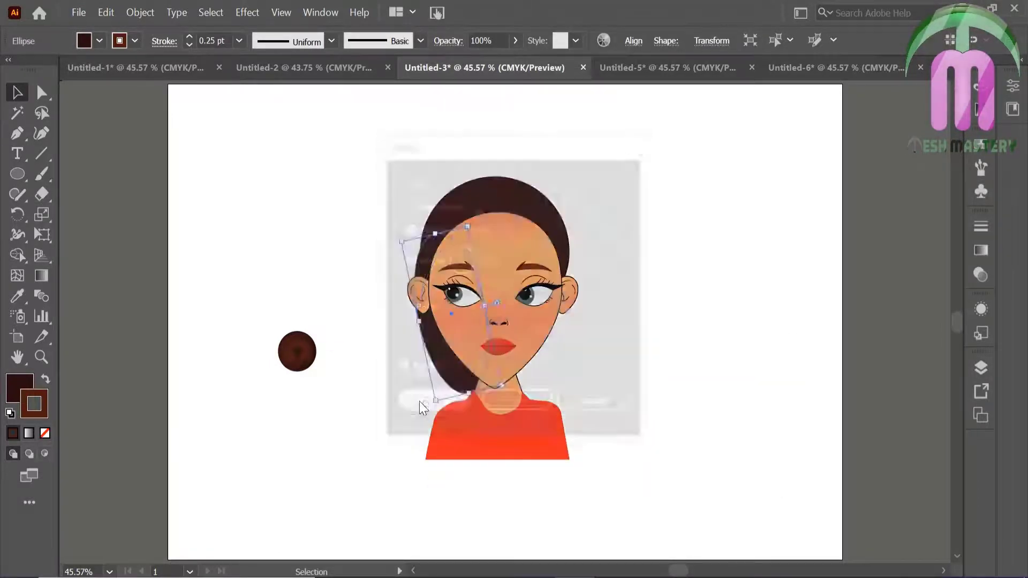
key(Return)
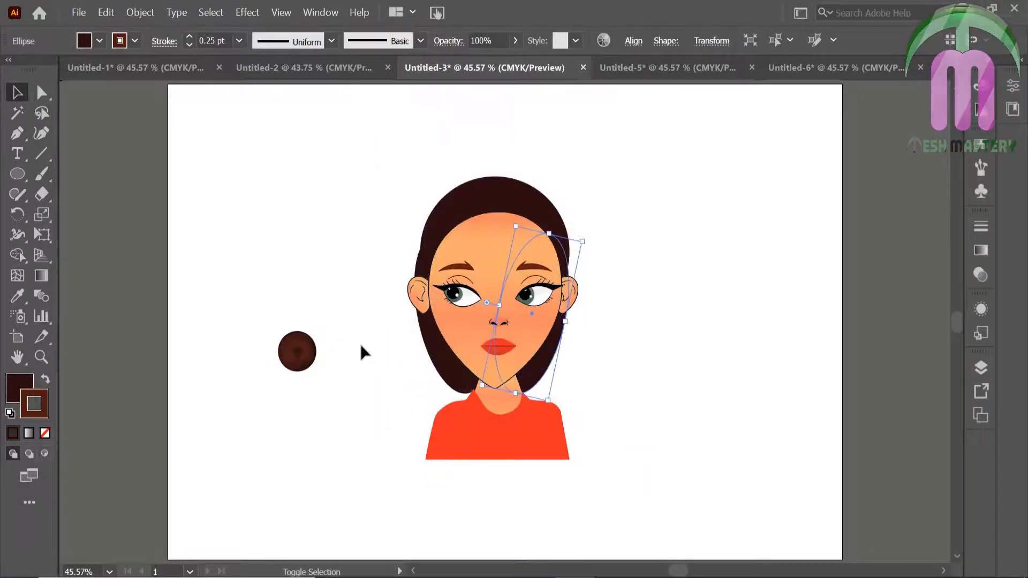
click(612, 370)
Move the brown circle to the neck, arrange it over the shirt, and stack ovals into a braid
drag(296, 358, 464, 393)
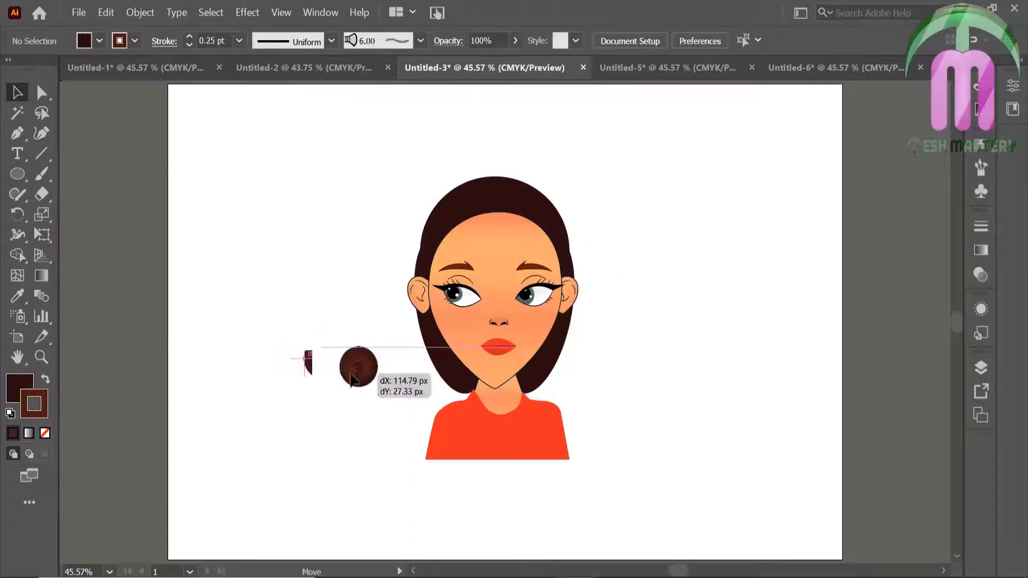
right_click(462, 393)
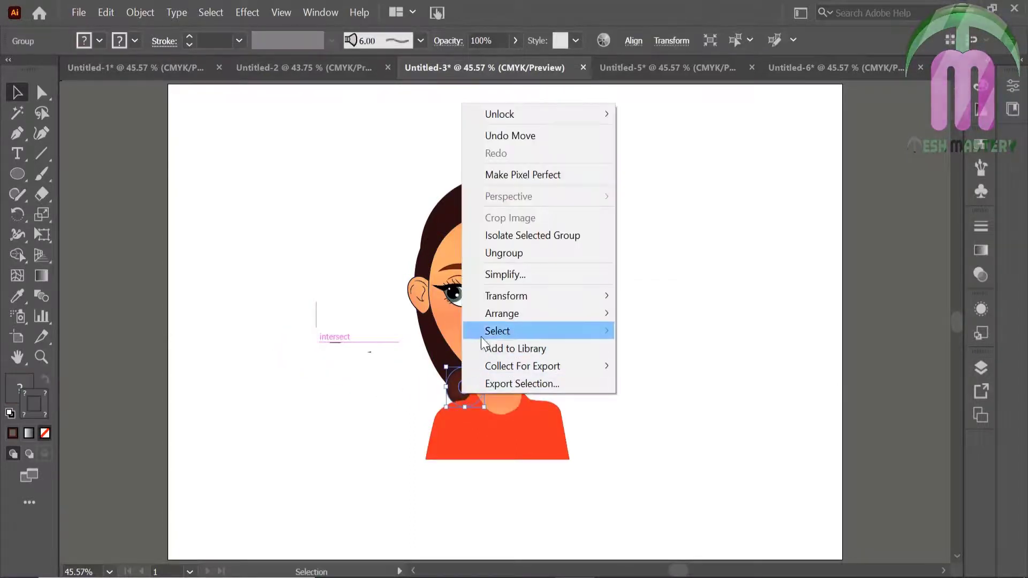
click(342, 364)
click(403, 422)
drag(477, 379, 530, 383)
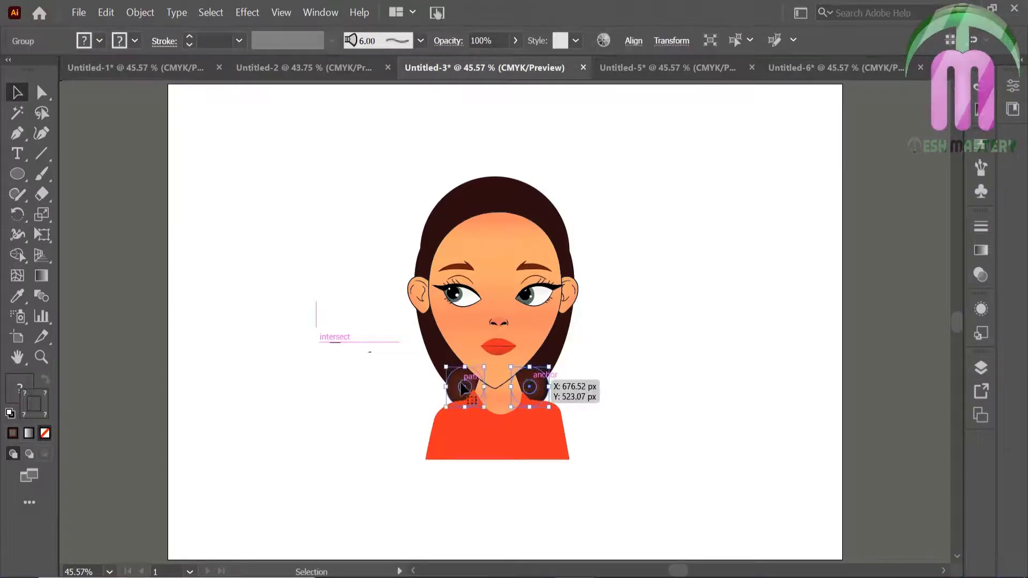
drag(464, 388, 460, 404)
right_click(461, 404)
mouse_move(500, 323)
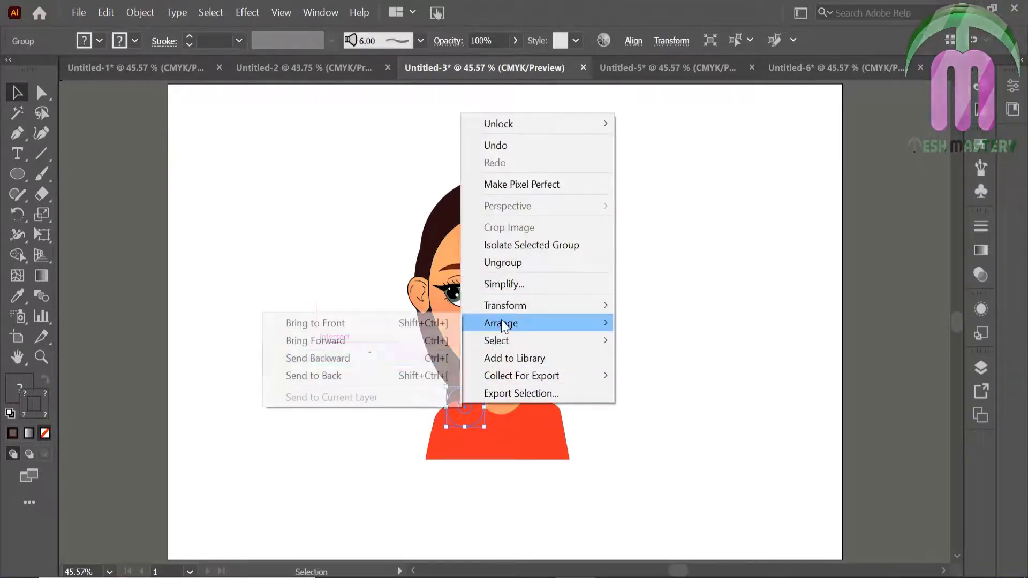
click(322, 323)
drag(466, 409, 458, 412)
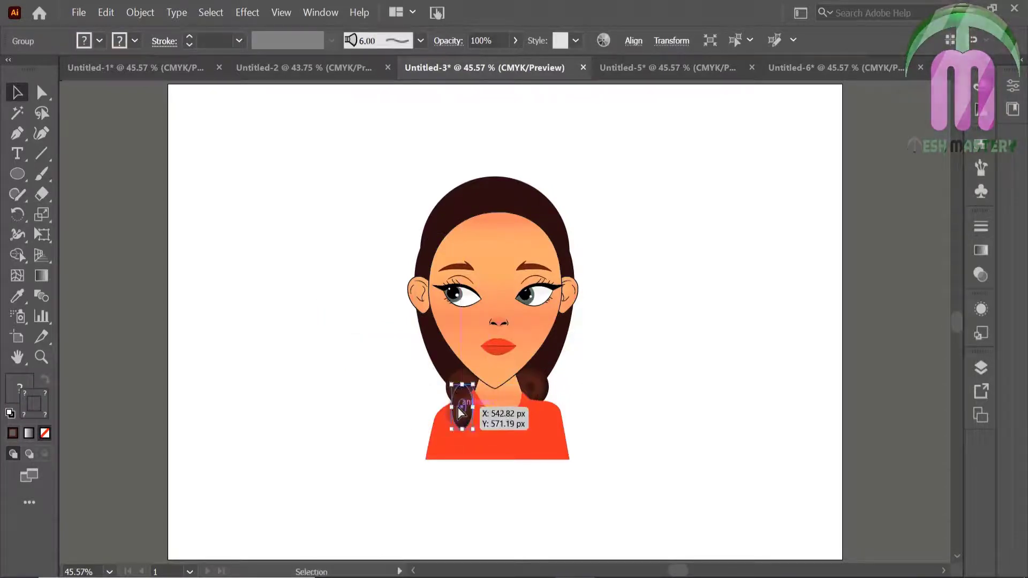
drag(458, 412, 462, 450)
click(381, 415)
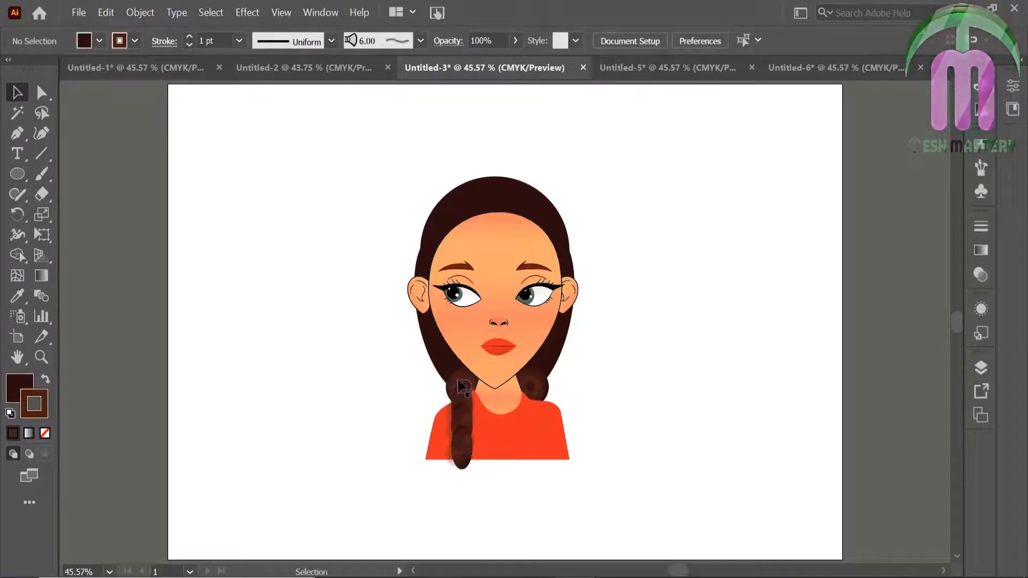
Copy the braid ovals to the right side of the neck
click(461, 398)
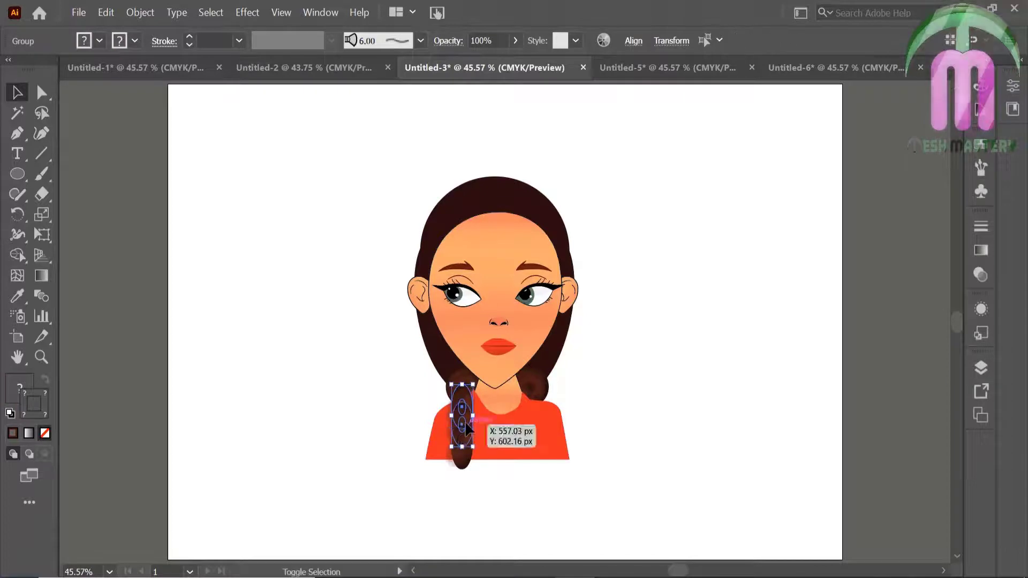
shift+click(463, 439)
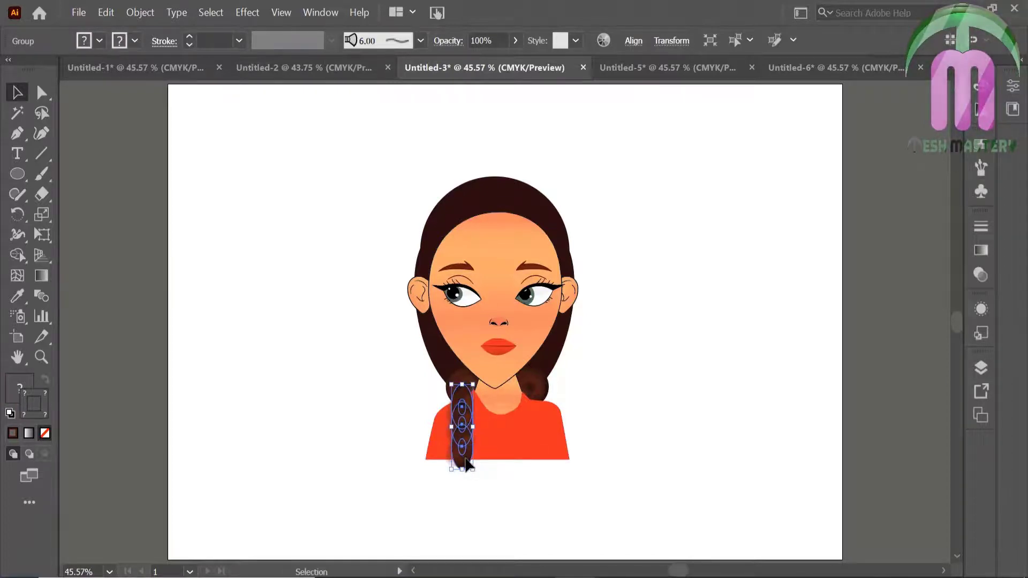
drag(467, 463, 541, 463)
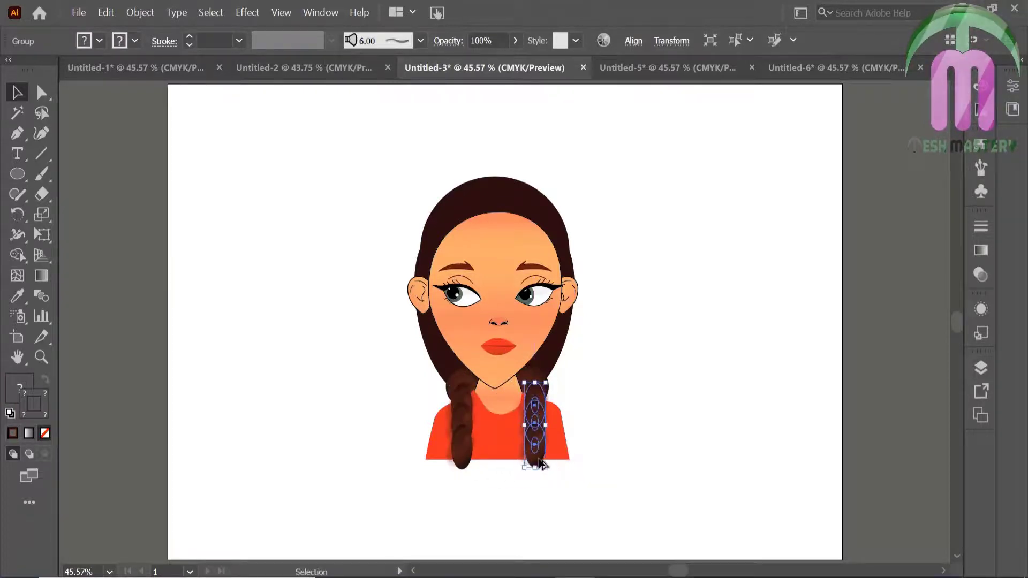
click(628, 413)
Swap the fill and stroke colours of the face shading shape
click(556, 357)
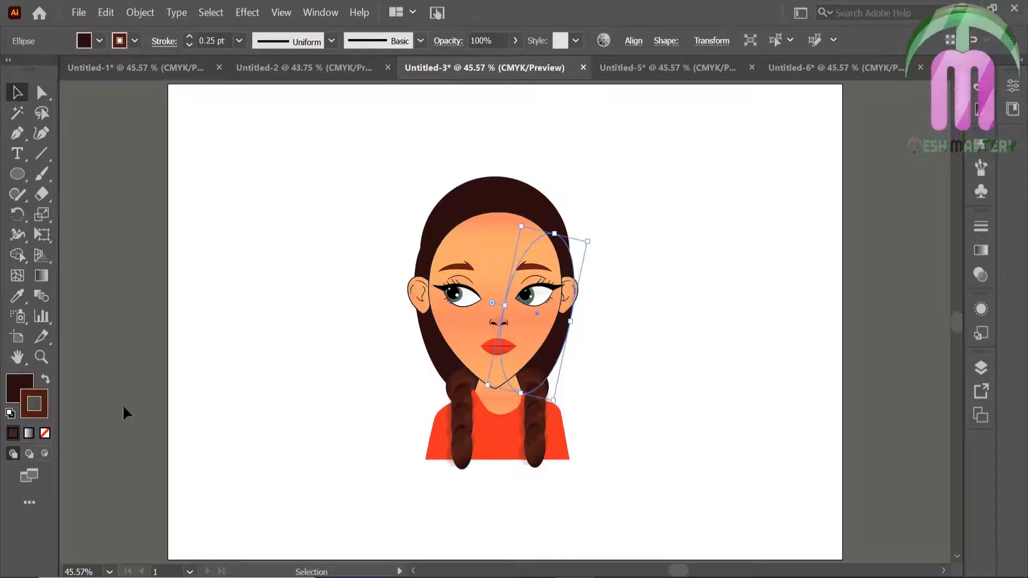
click(45, 380)
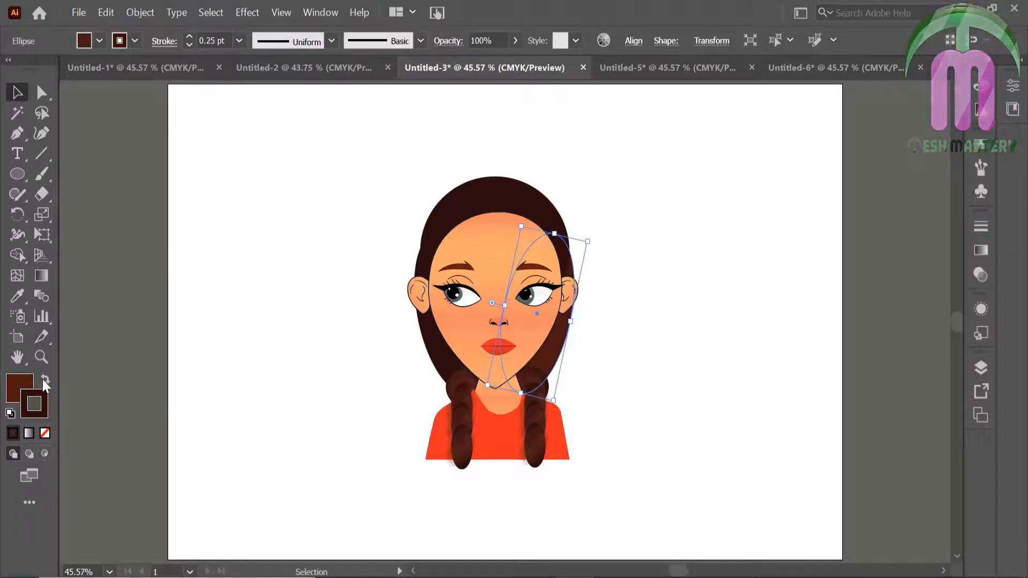
click(104, 381)
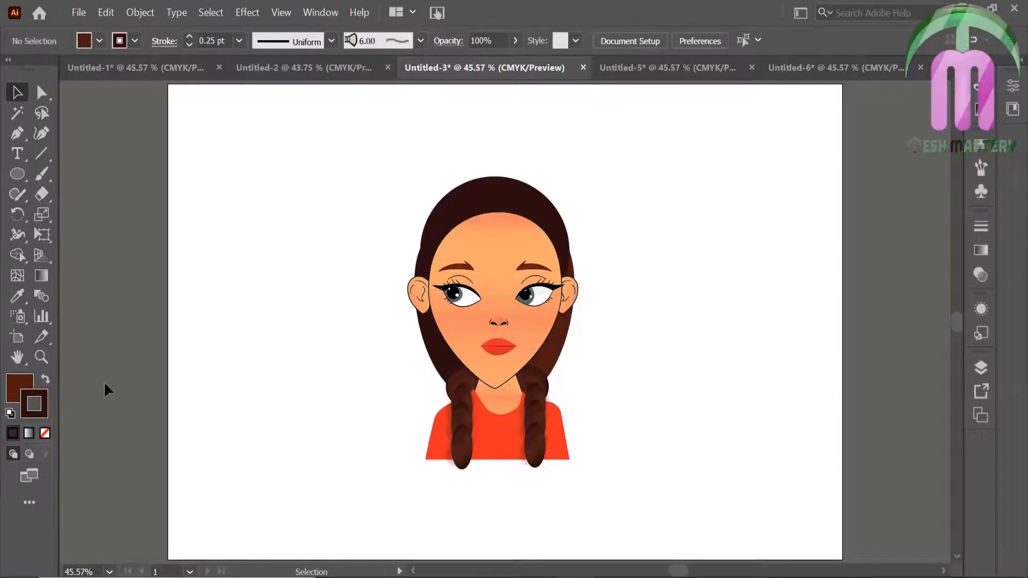
Move the dark circle from behind the right braid out beside the head
key(z)
mouse_move(518, 298)
mouse_down()
mouse_move(592, 401)
mouse_move(682, 456)
mouse_up()
click(570, 523)
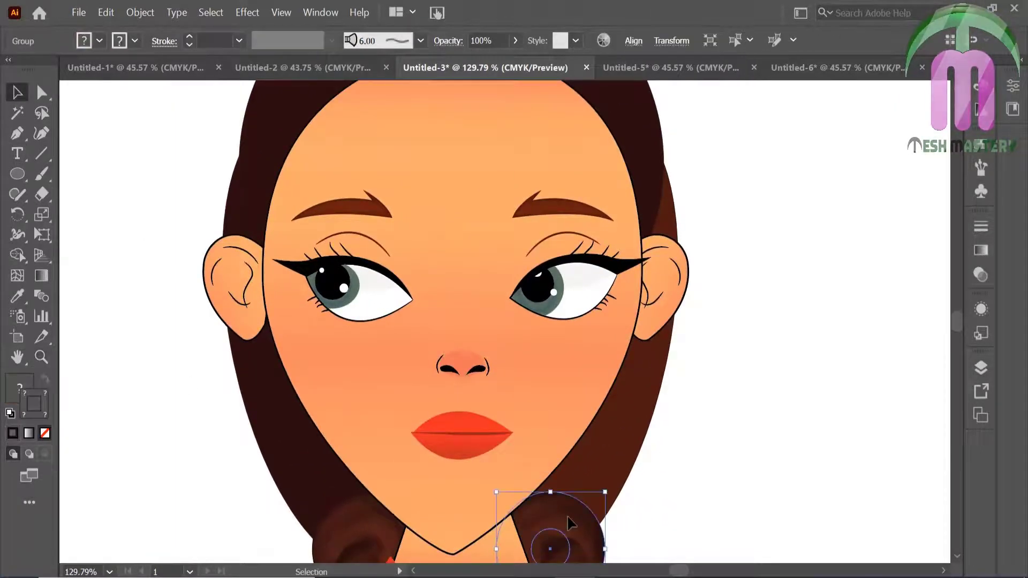
drag(569, 522, 849, 249)
click(795, 138)
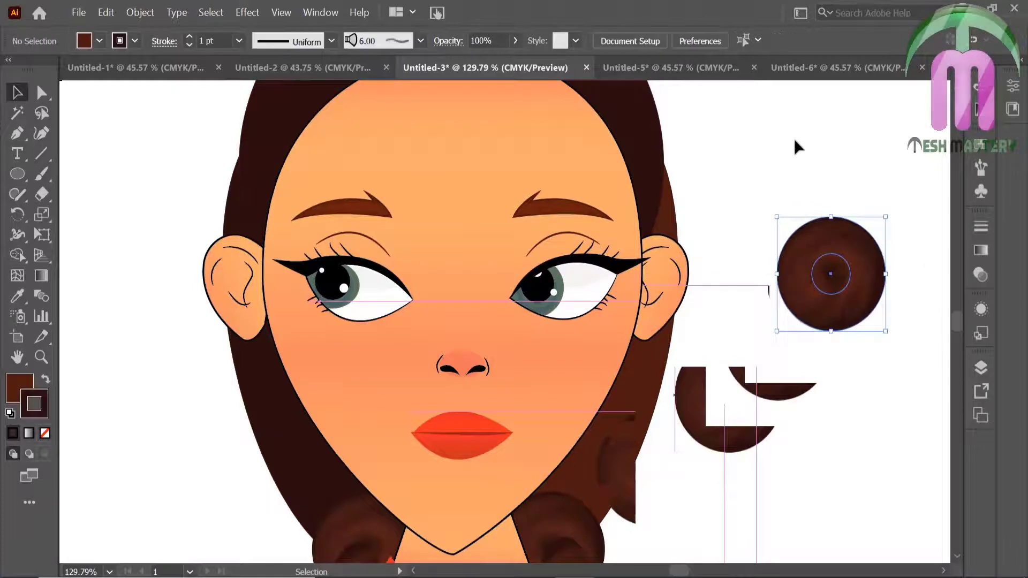
key(ctrl+0)
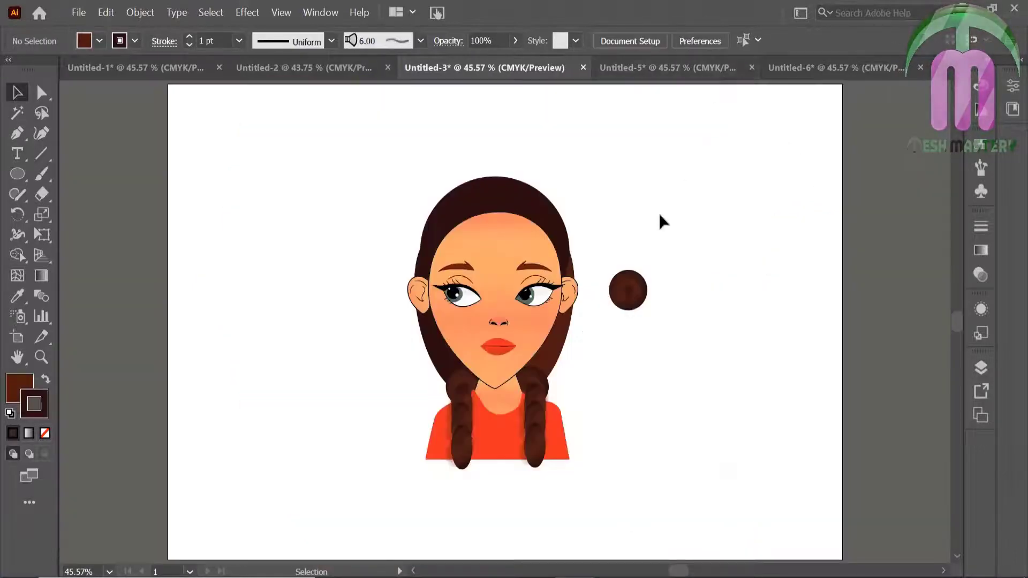
Move the blurred ellipse aside and sample the brown colour onto it with the Eyedropper
click(646, 290)
right_click(647, 291)
click(693, 272)
drag(627, 289, 746, 252)
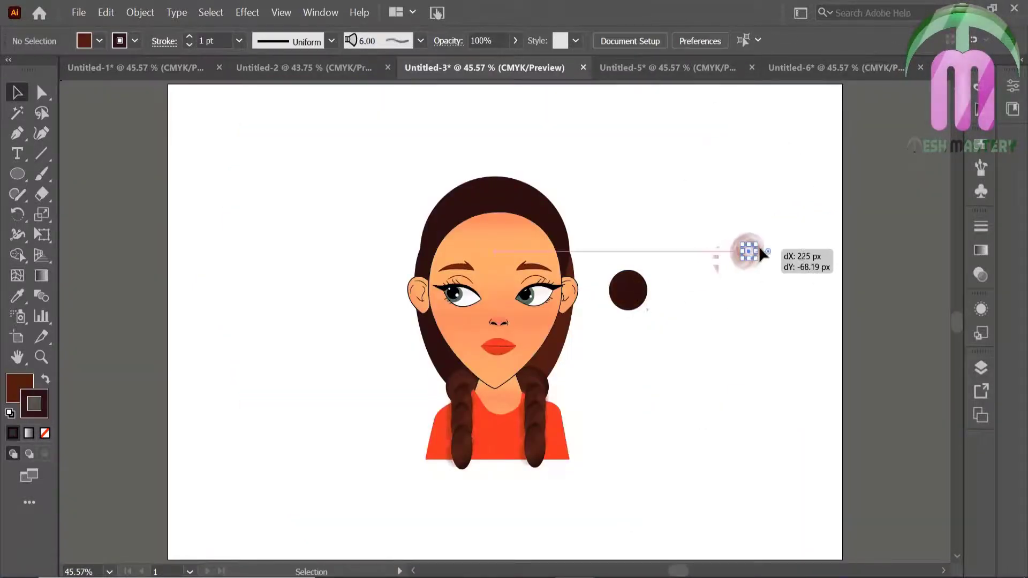
click(747, 330)
click(641, 296)
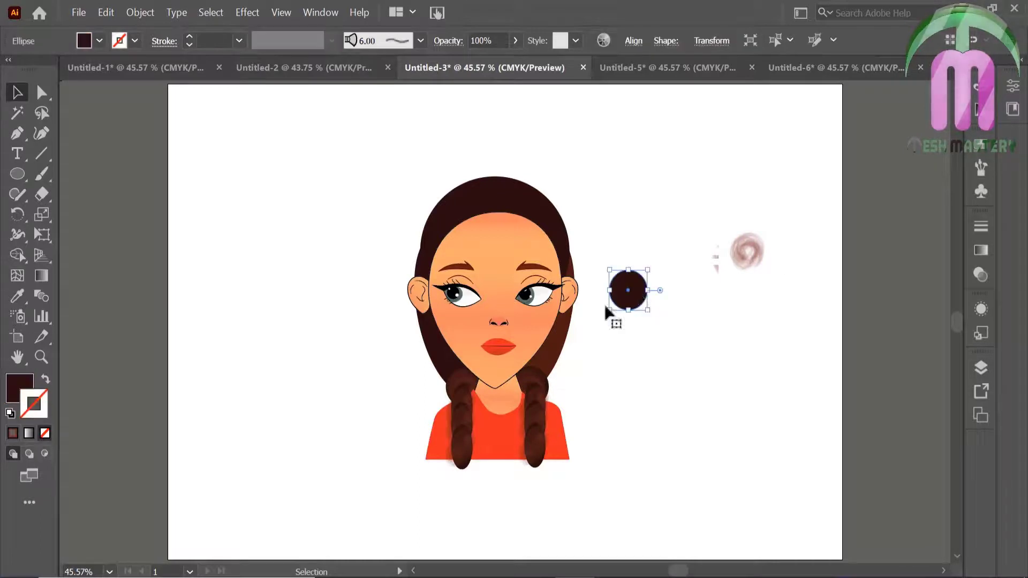
click(563, 343)
click(17, 296)
click(628, 298)
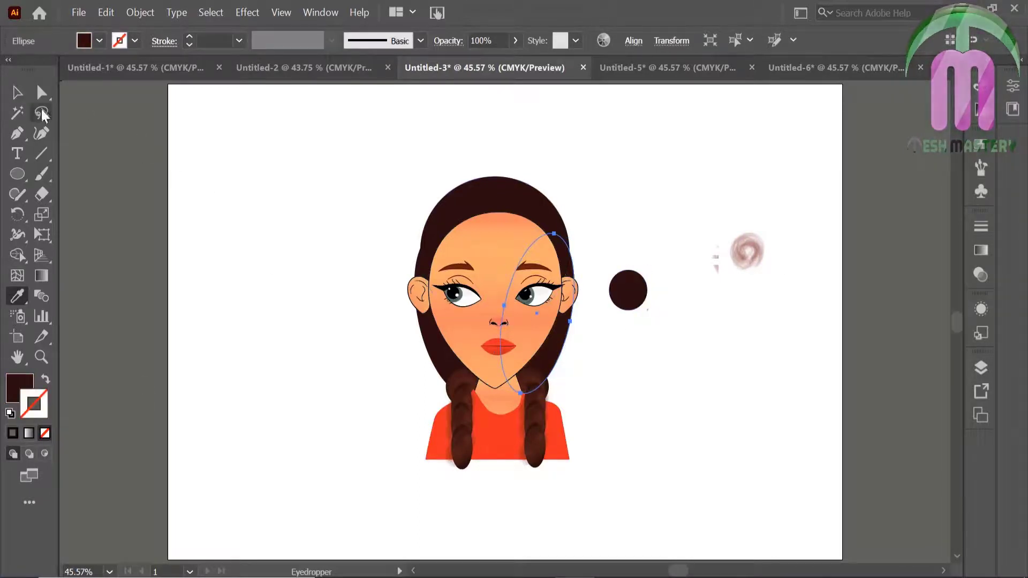
key(v)
click(697, 224)
Stretch the blurred ellipse into a tall oval beside the brown circle
mouse_move(753, 258)
mouse_down()
mouse_move(691, 292)
mouse_move(695, 156)
mouse_up()
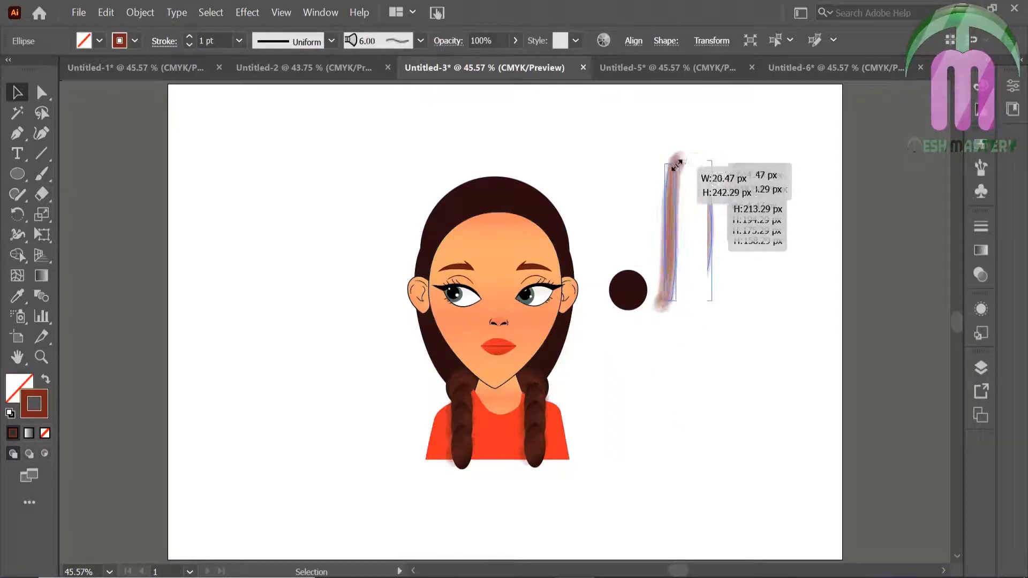
mouse_move(676, 240)
mouse_down()
mouse_move(541, 338)
mouse_move(739, 351)
mouse_move(747, 217)
mouse_move(764, 203)
mouse_move(799, 202)
mouse_up()
click(604, 339)
click(867, 168)
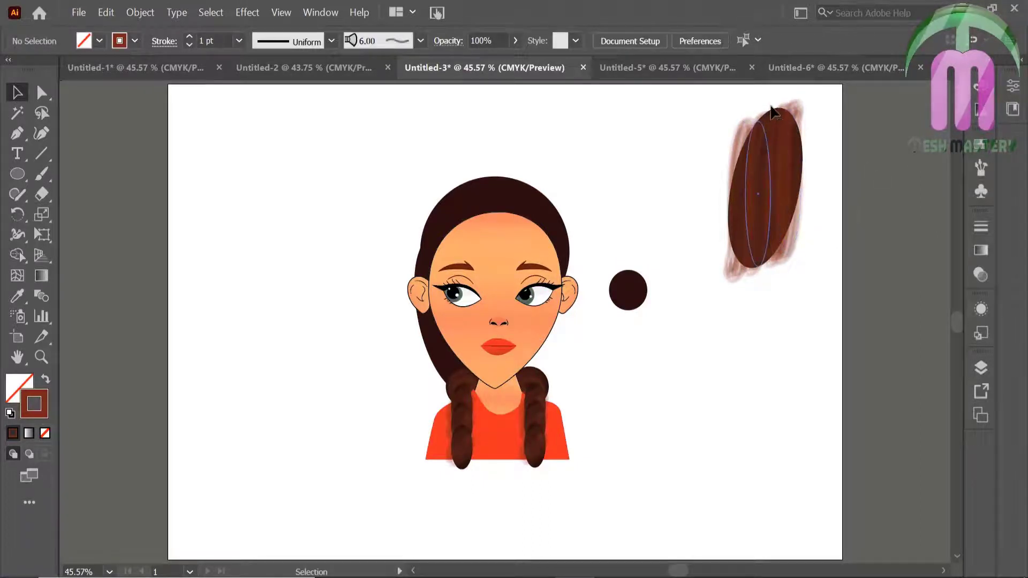
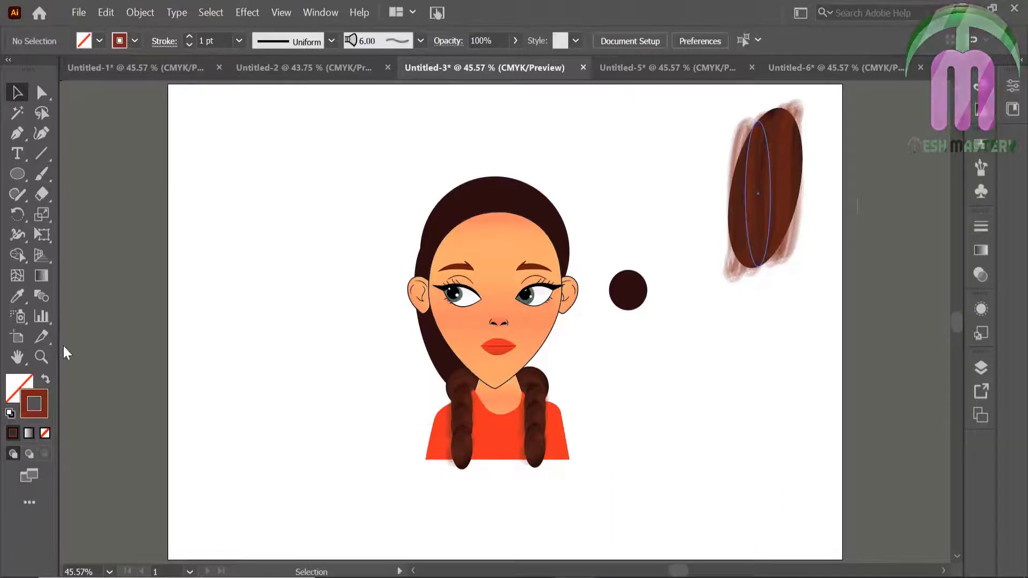
Bring the dark ellipse above the wood-streaked strokes and clip the strokes inside it
click(756, 171)
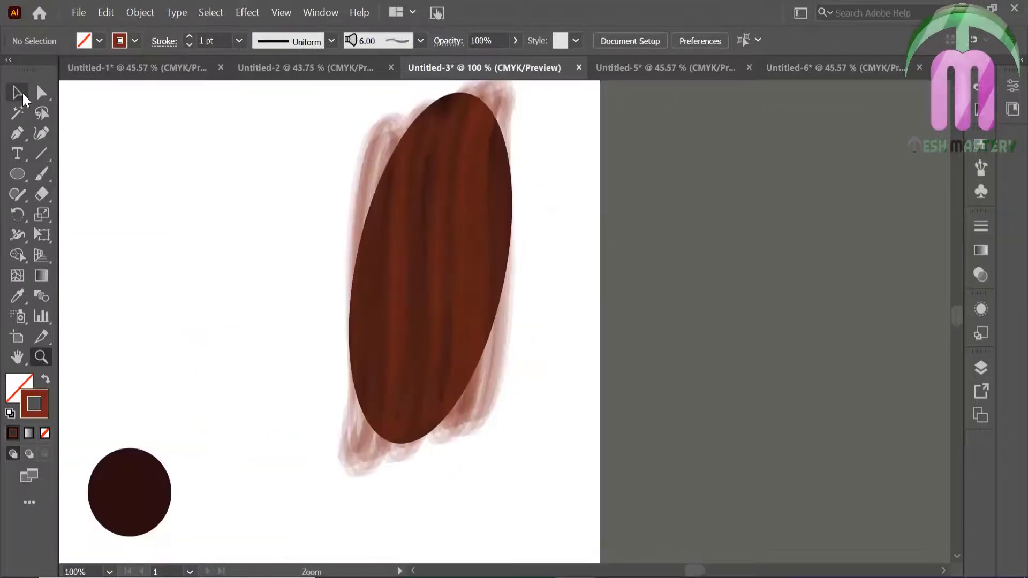
click(449, 101)
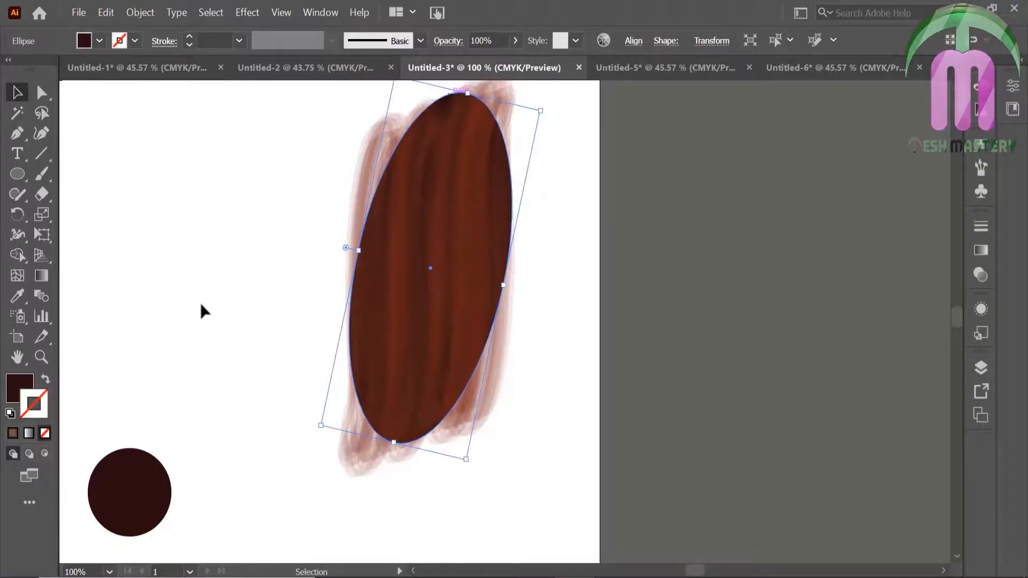
right_click(413, 215)
click(268, 427)
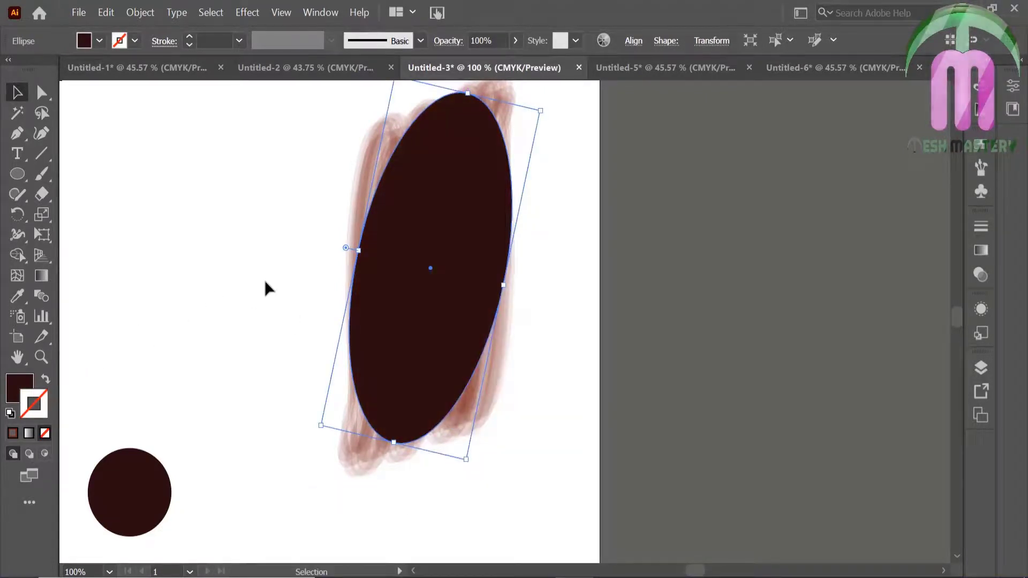
drag(311, 129, 569, 489)
key(ctrl+7)
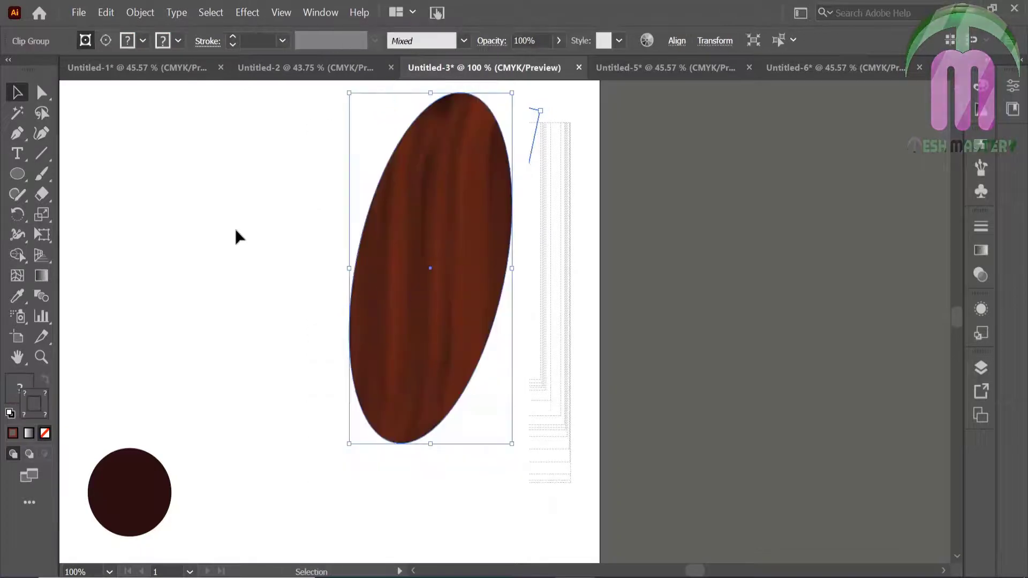
Place the textured ellipse on the right side of the face, sent behind it
click(197, 227)
key(ctrl+0)
drag(761, 200, 545, 348)
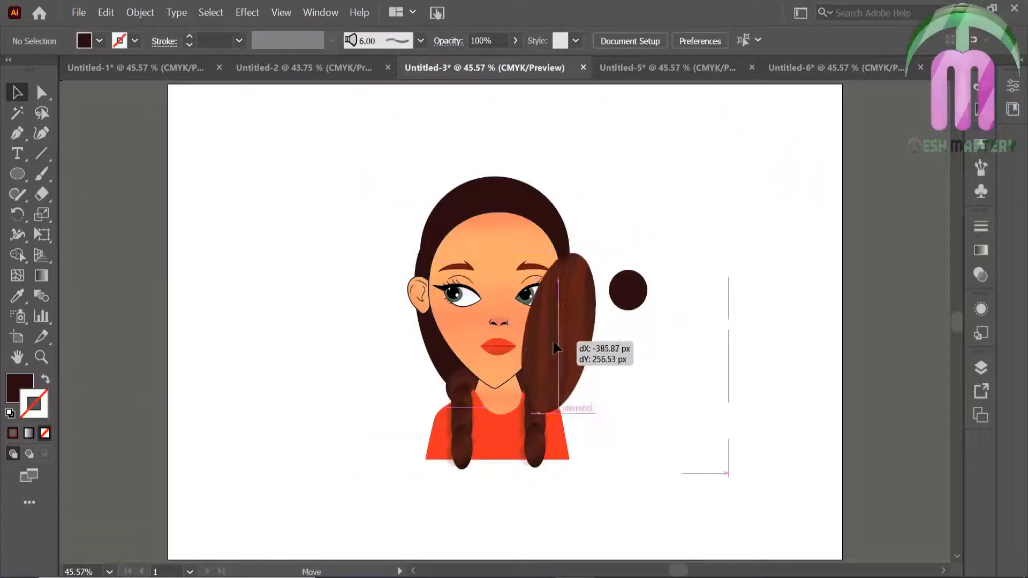
right_click(545, 349)
click(442, 321)
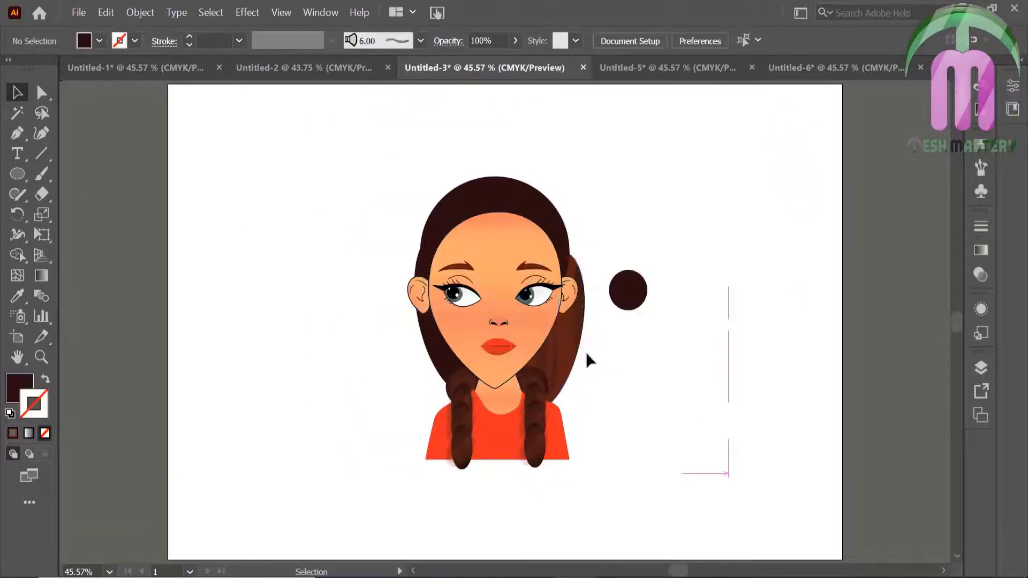
drag(562, 351, 552, 333)
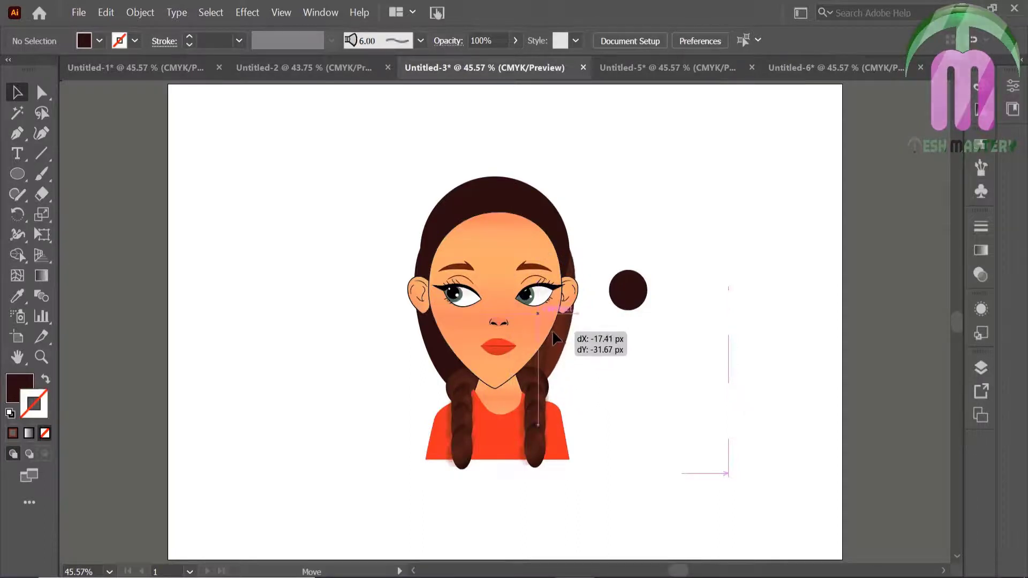
Delete the stray left ellipse and shift a vertically reflected copy of the side hair left
click(440, 346)
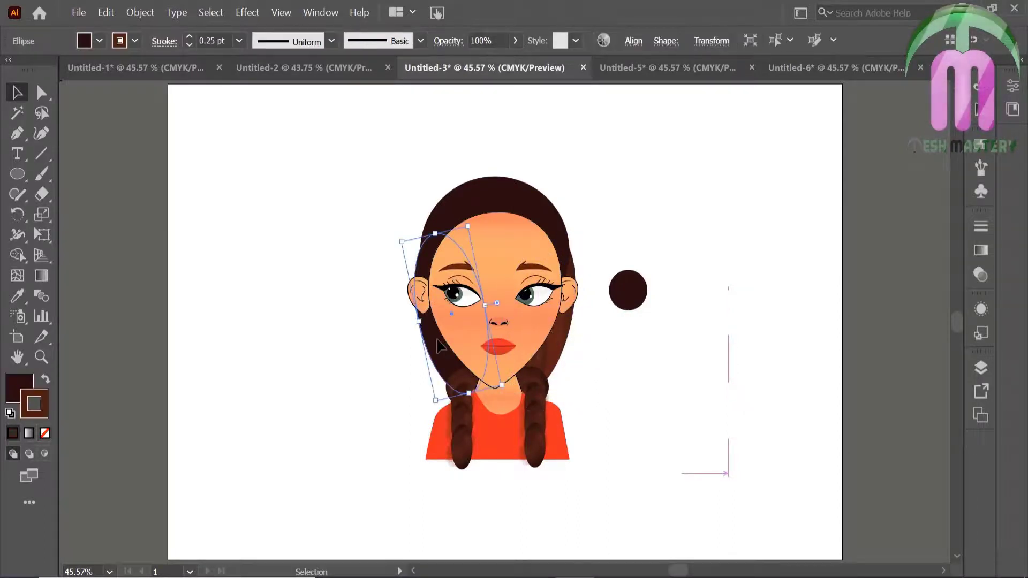
key(Delete)
right_click(543, 349)
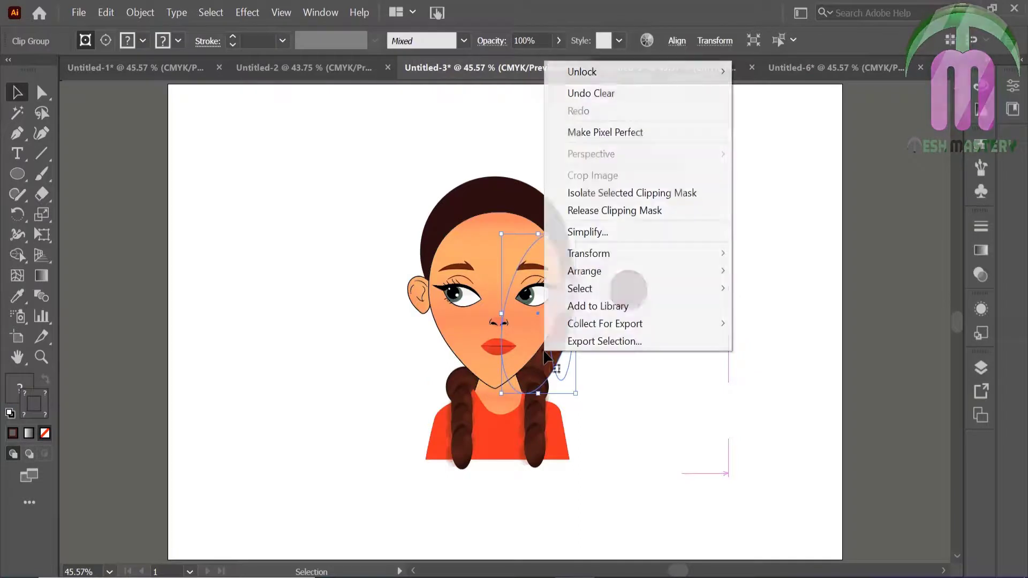
click(461, 326)
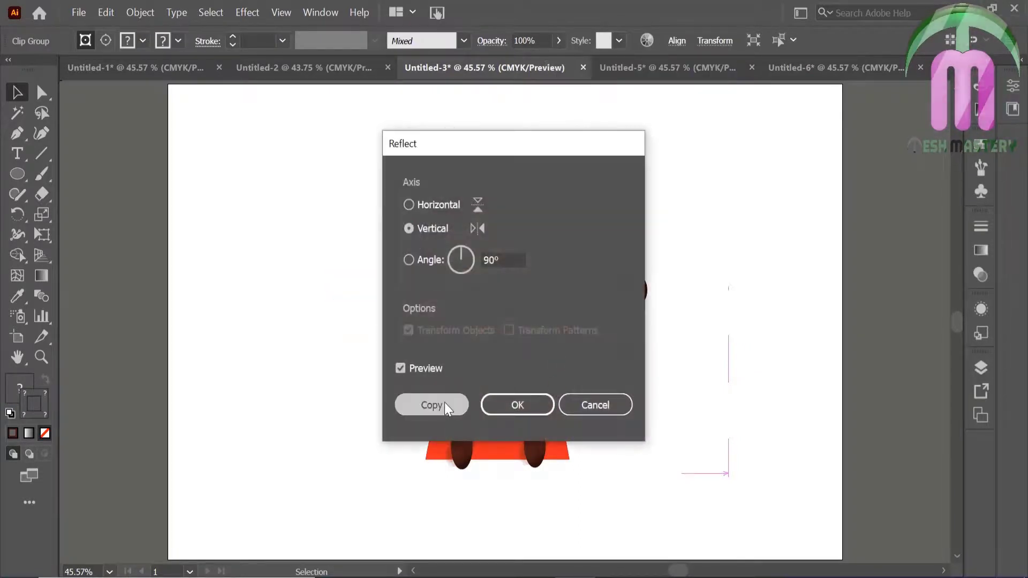
click(444, 403)
key(shift+Left)
key(shift+Left)
key(shift+Left)
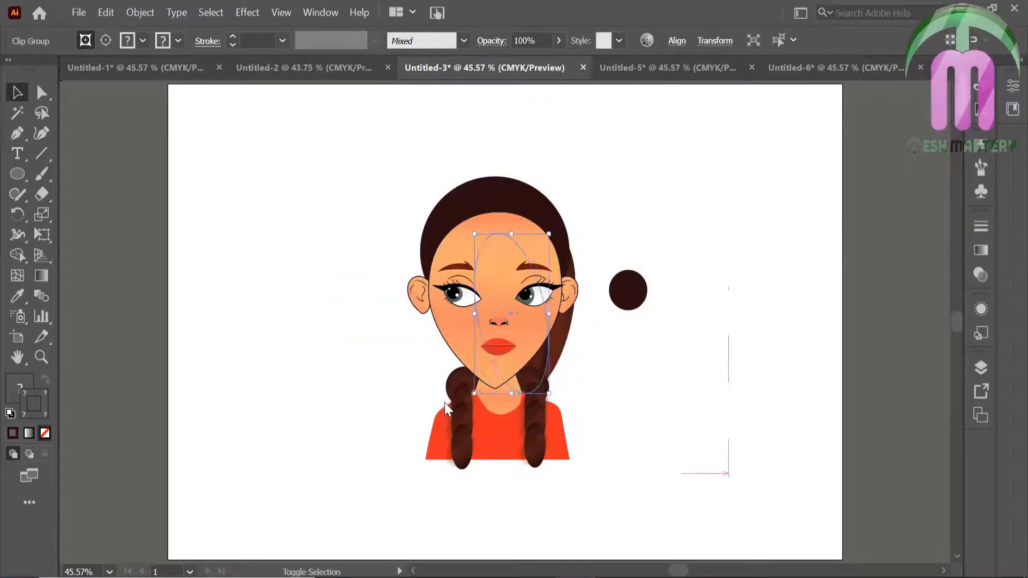
key(shift+Left)
key(shift+Left)
key(shift+Left)
key(shift+Left)
key(shift+Left)
key(shift+Left)
key(shift+Left)
key(shift+Left)
key(shift+Left)
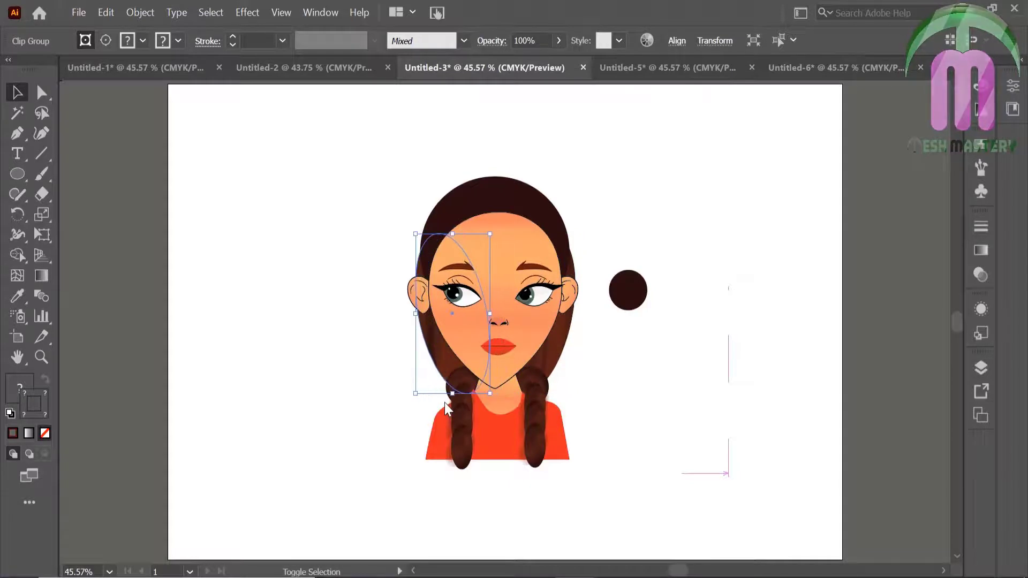
click(307, 352)
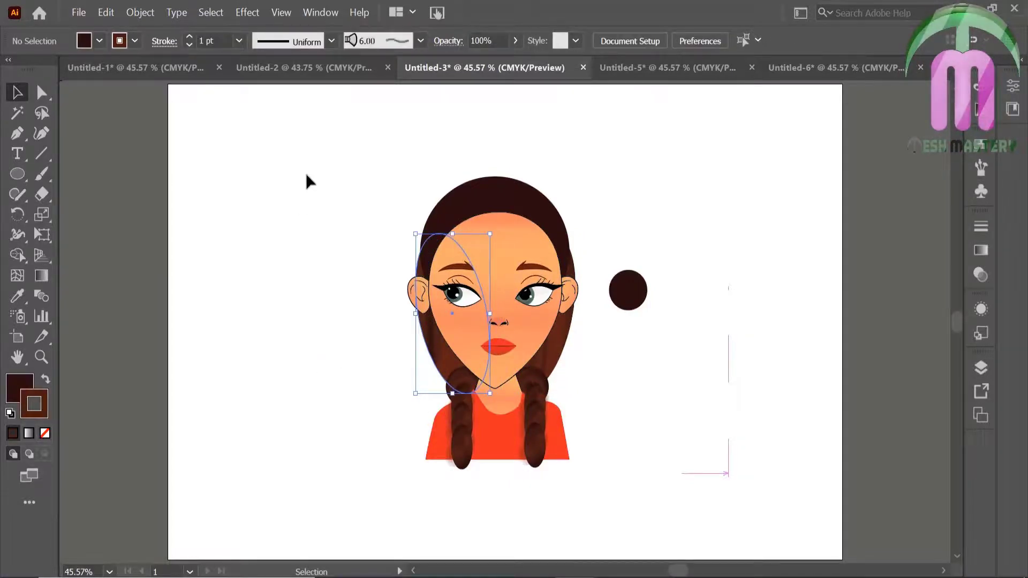
Delete the small brown circle, move the hair pieces aside and release the side hair's mask
click(632, 295)
key(Delete)
click(503, 196)
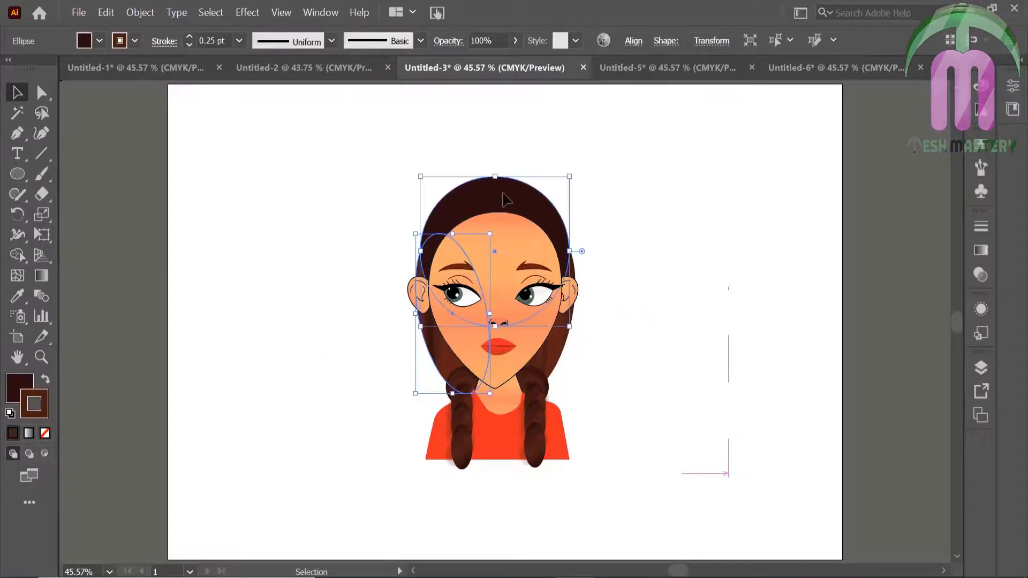
drag(506, 199, 250, 181)
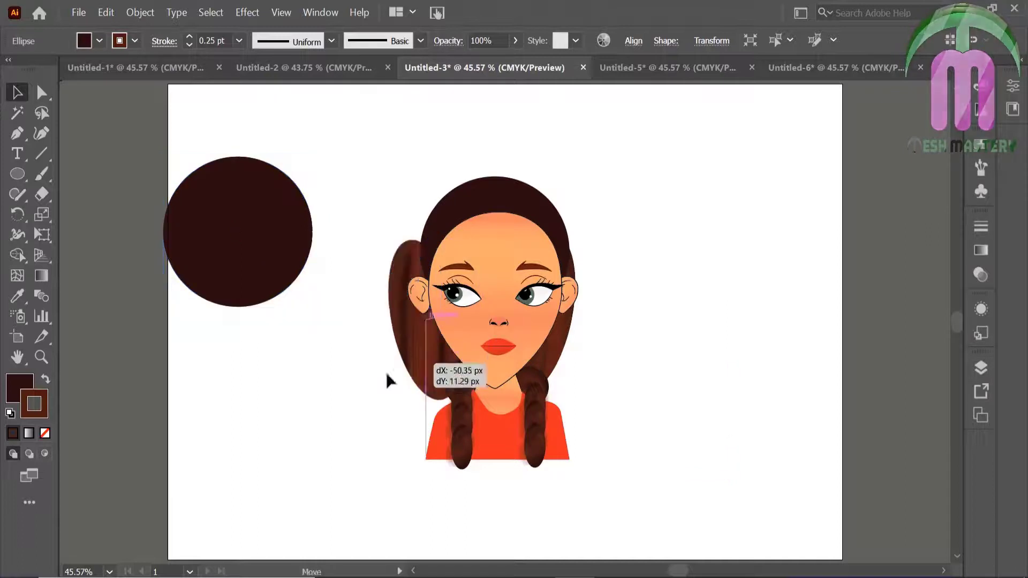
drag(439, 364, 243, 443)
right_click(244, 443)
click(302, 301)
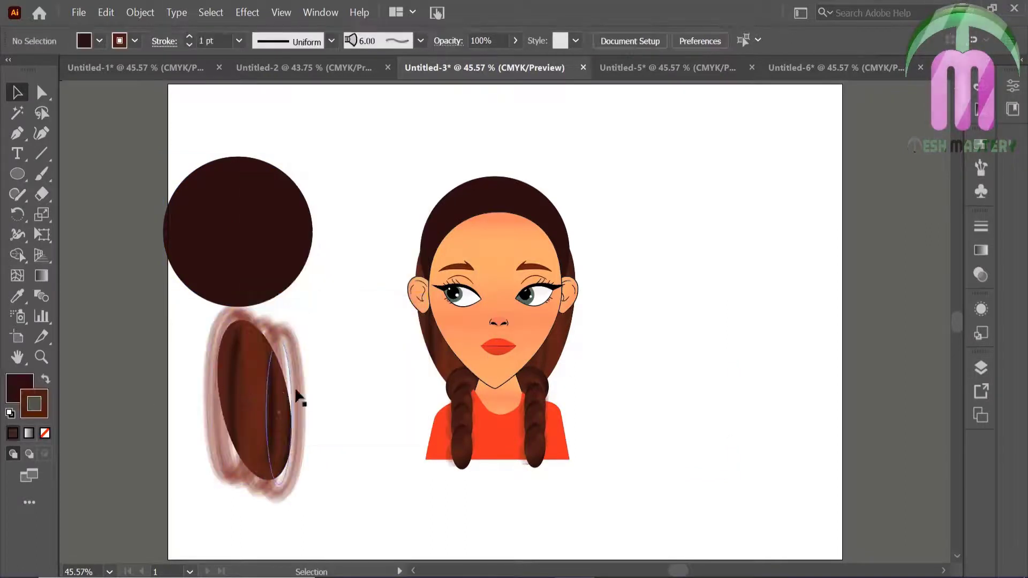
Put the thin ellipse in front of the big circle and delete the leftover strokes
drag(298, 394, 252, 229)
right_click(253, 218)
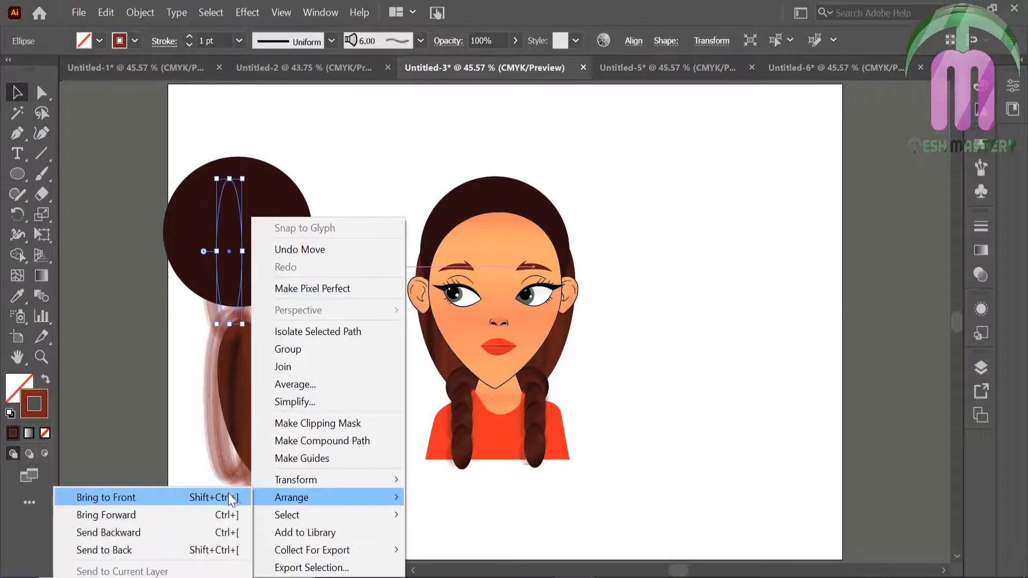
click(231, 498)
drag(172, 359, 314, 454)
key(Delete)
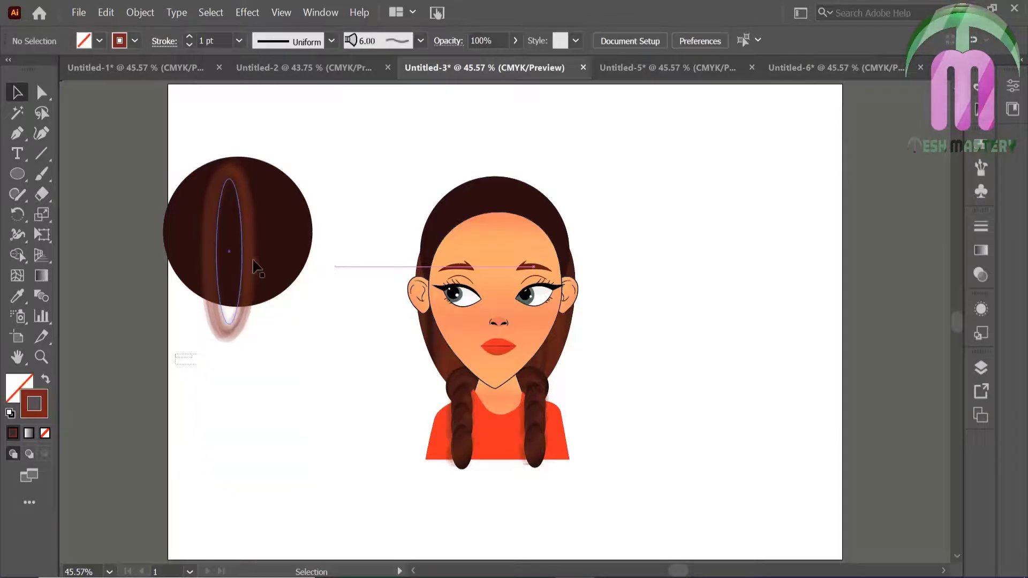
Widen the thin ellipse and repeat copies downward into a stack of bands
click(231, 225)
mouse_move(244, 167)
mouse_down()
mouse_move(312, 256)
mouse_move(288, 214)
mouse_move(292, 237)
mouse_up()
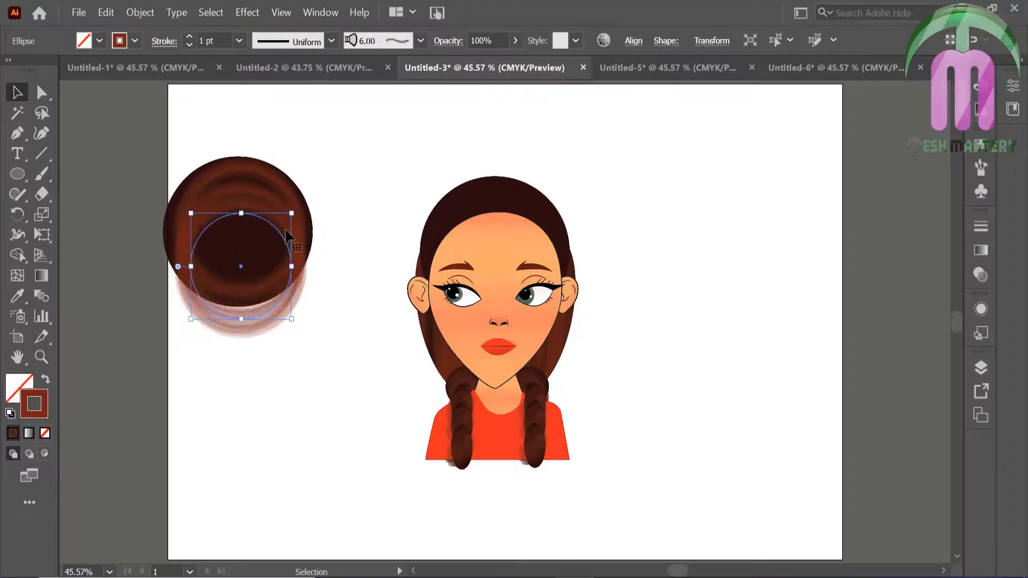
key(ctrl+d)
key(ctrl+d)
key(ctrl+d)
key(ctrl+d)
click(141, 146)
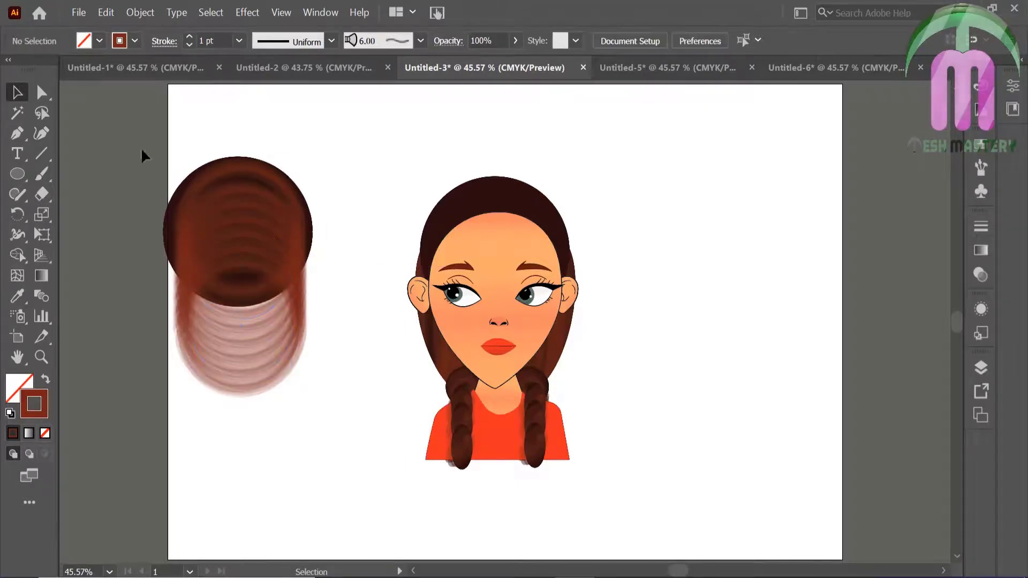
Bring the big dark circle to front and clip the stacked bands inside it
right_click(168, 234)
click(168, 234)
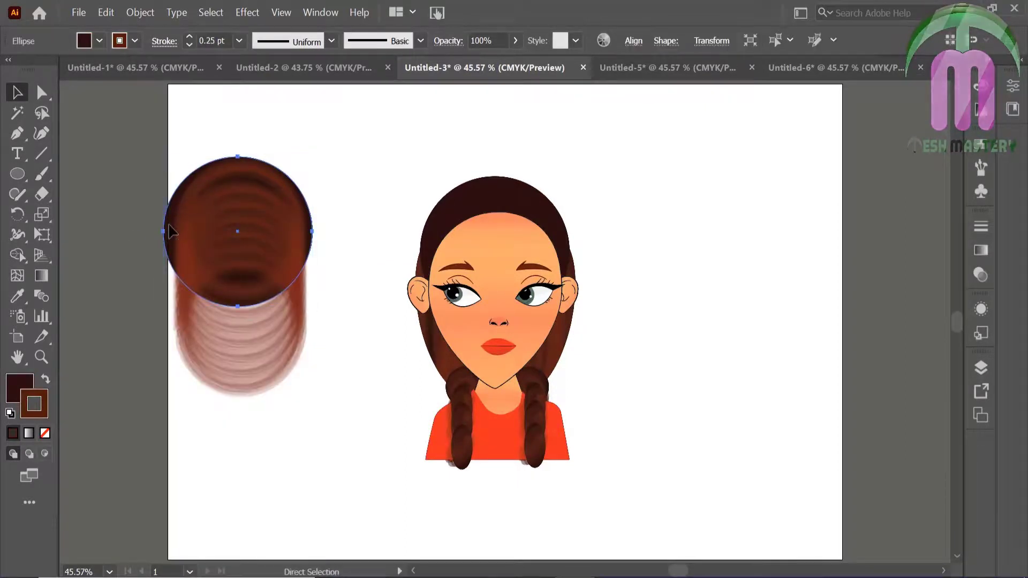
key(ctrl+shift+bracketright)
drag(167, 150, 301, 439)
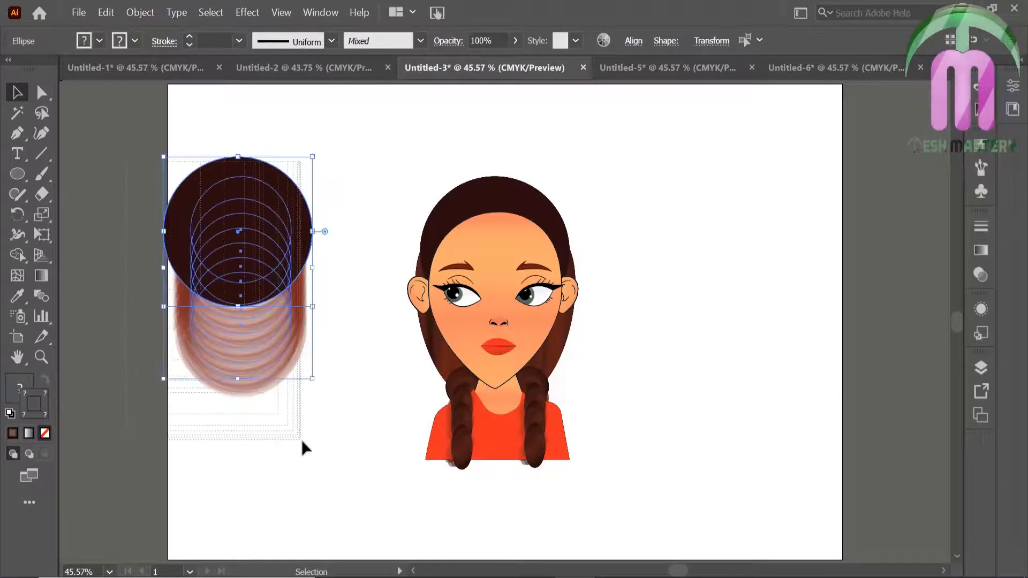
key(ctrl+7)
Move the banded circle onto the head and send it behind the face
mouse_move(253, 249)
mouse_down()
mouse_move(500, 245)
mouse_move(317, 220)
mouse_move(513, 264)
mouse_up()
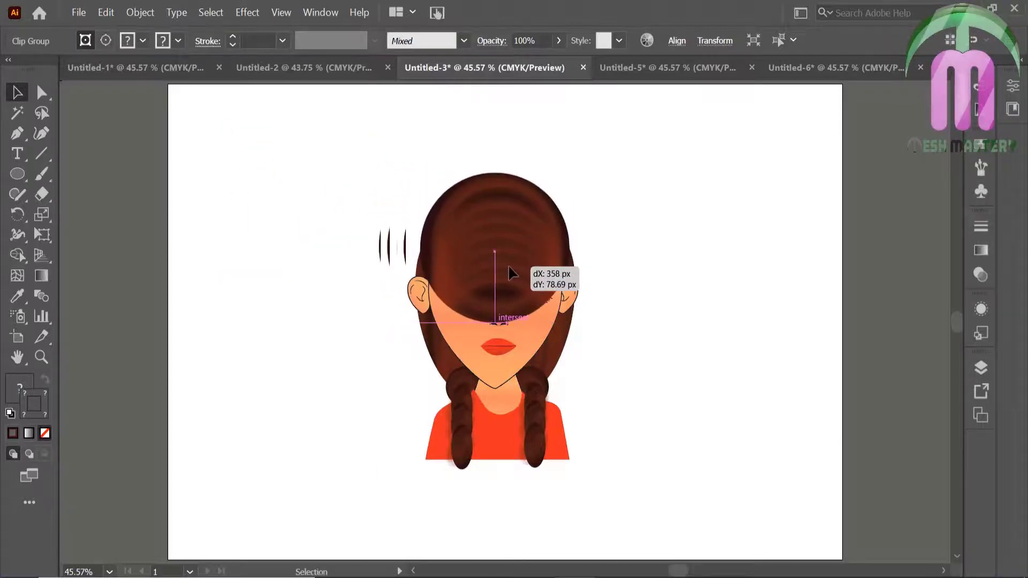
right_click(513, 264)
click(333, 515)
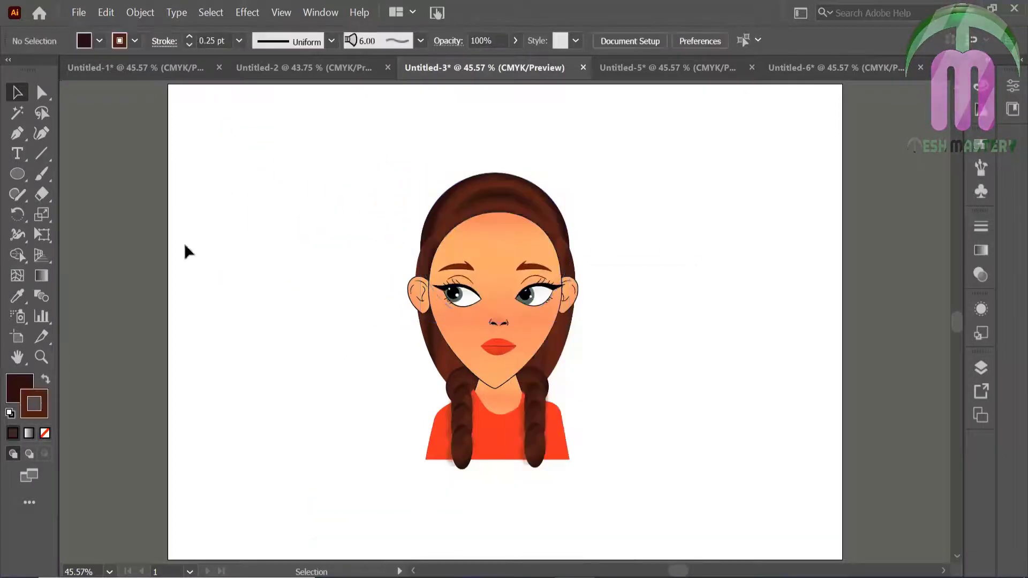
Paint new bang strands sweeping across the girl's forehead from the left
click(517, 348)
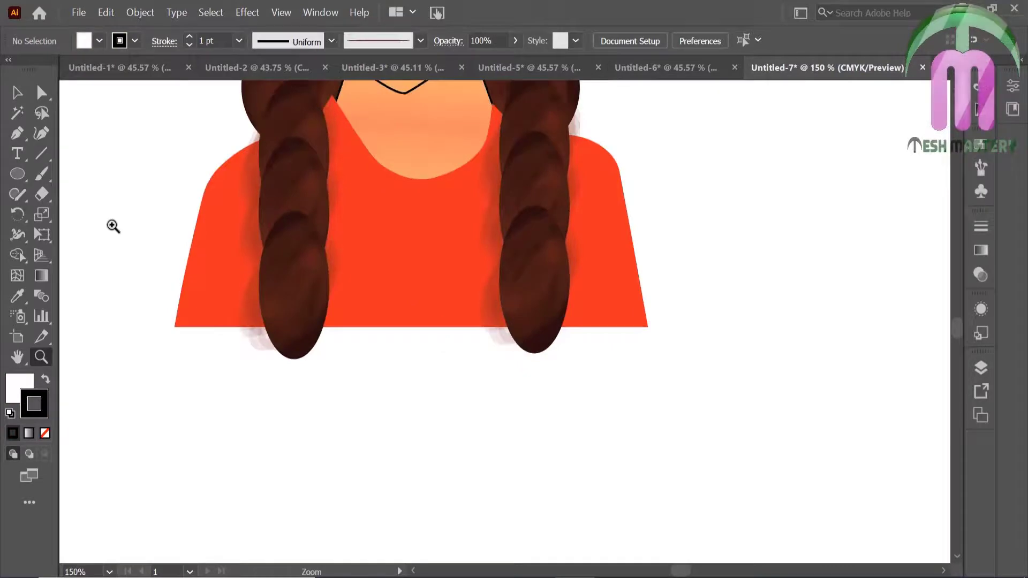
click(17, 358)
scroll(344, 271, up, 4)
scroll(352, 225, up, 5)
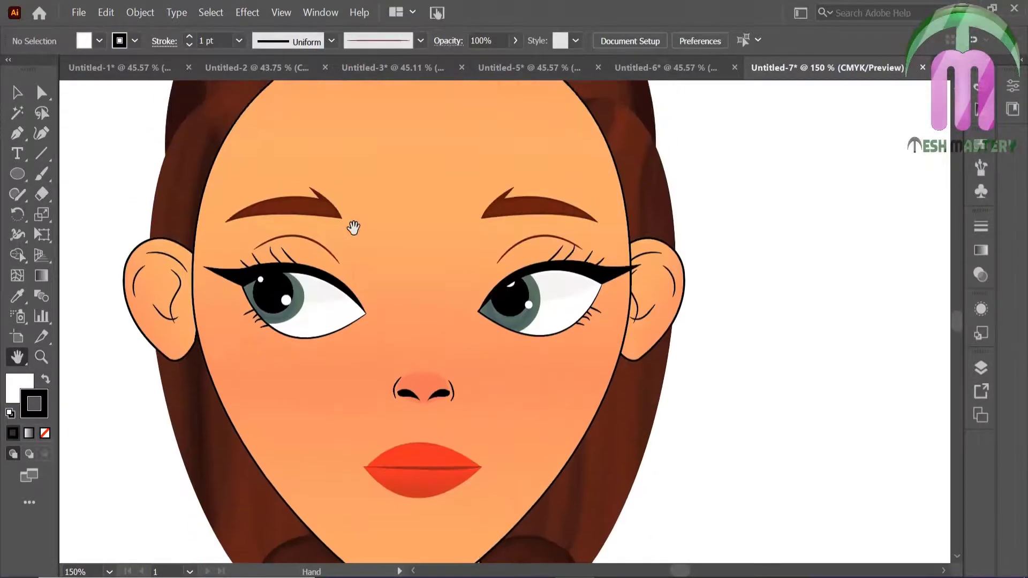
scroll(351, 225, up, 2)
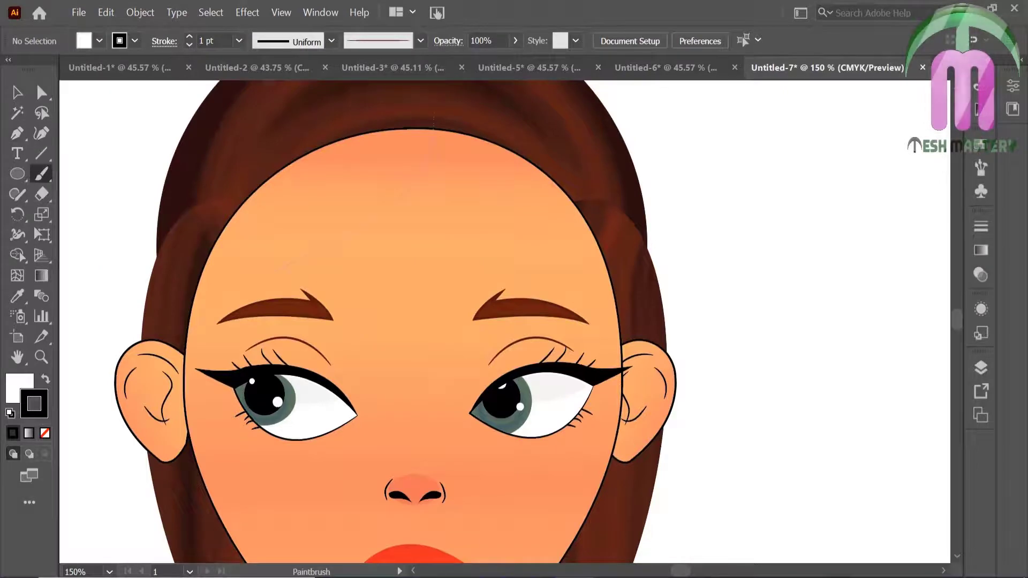
drag(181, 355, 181, 354)
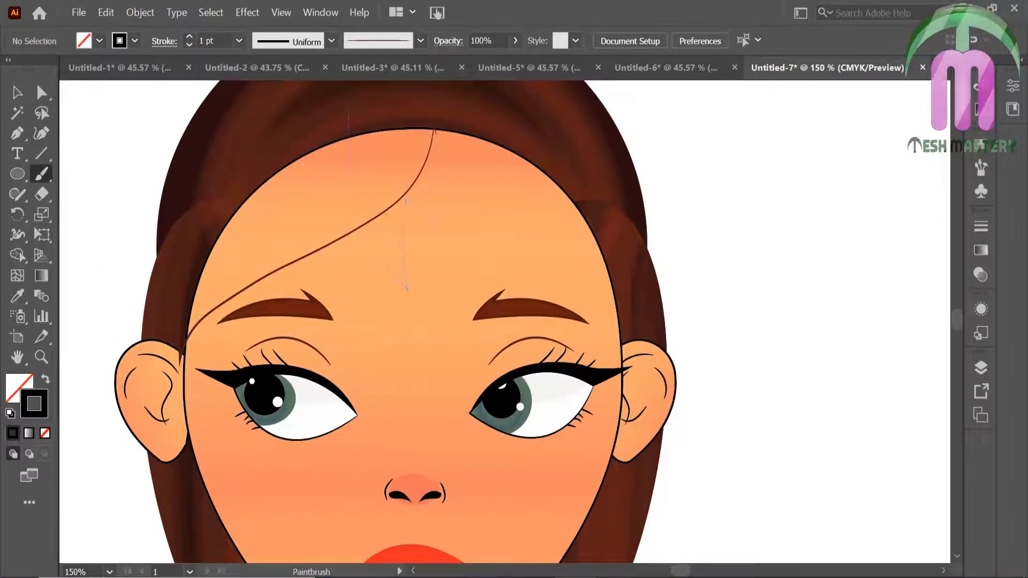
drag(621, 391, 624, 394)
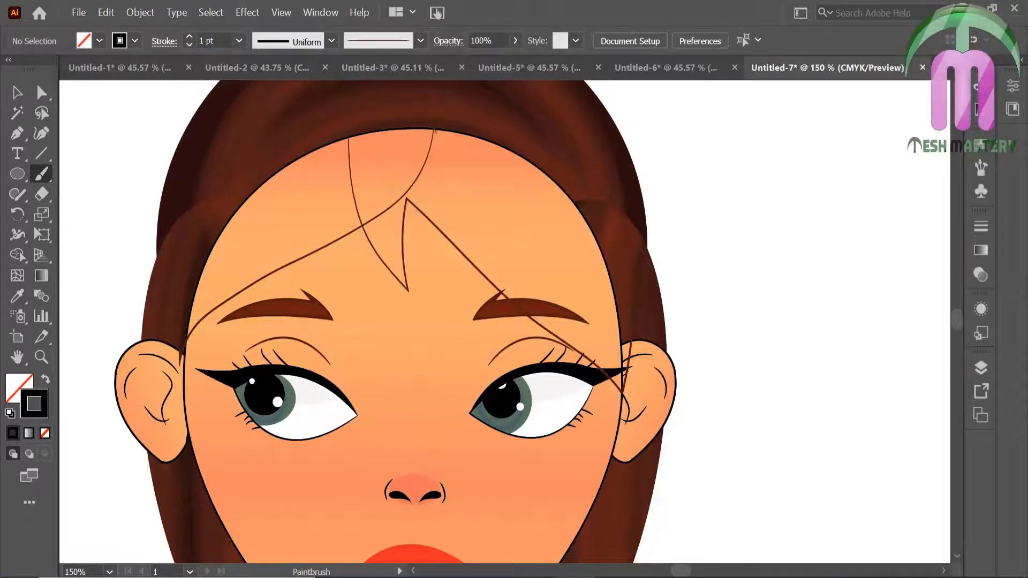
Fill the new bang paths with the dark hair colour using the Eyedropper
click(24, 93)
click(346, 149)
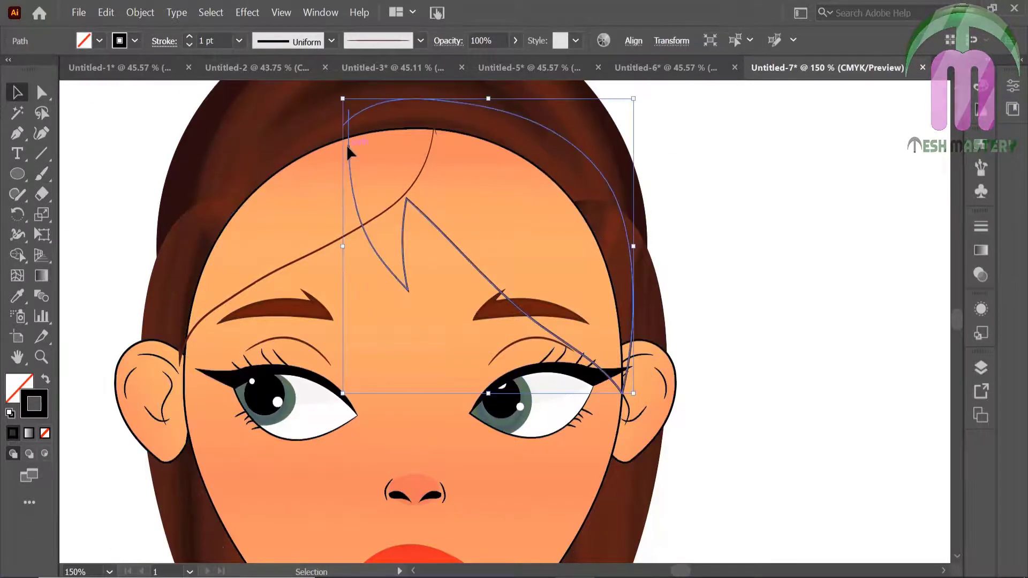
key(i)
click(177, 165)
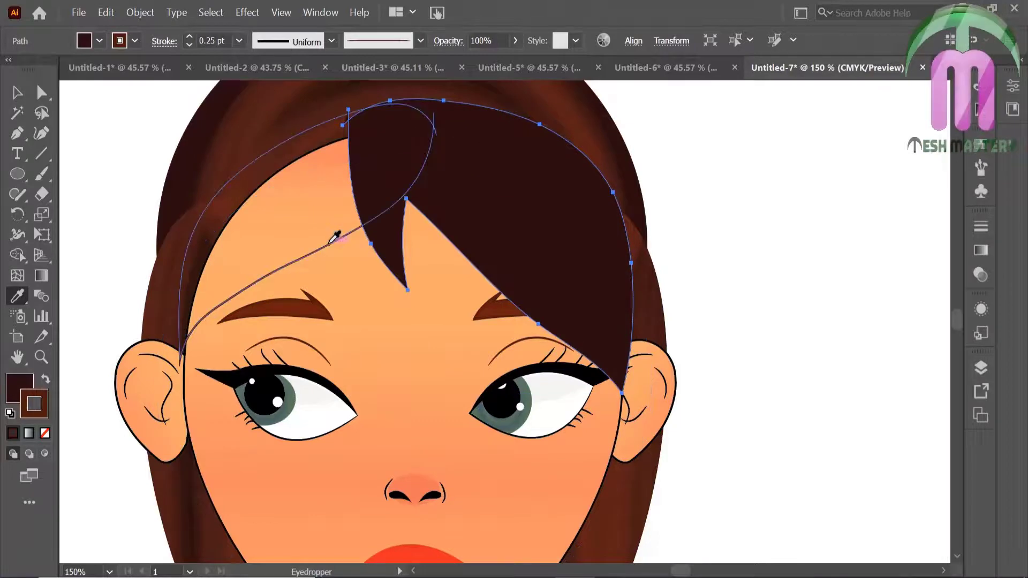
alt+click(324, 238)
click(18, 92)
click(81, 129)
key(ctrl+0)
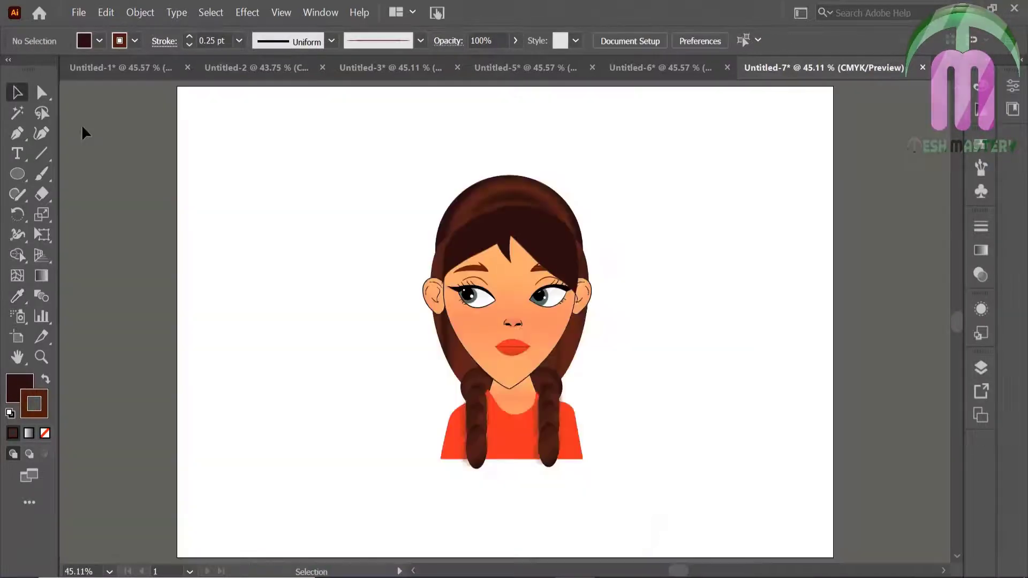
Set the stroke of the bang shapes to None
click(41, 357)
click(547, 252)
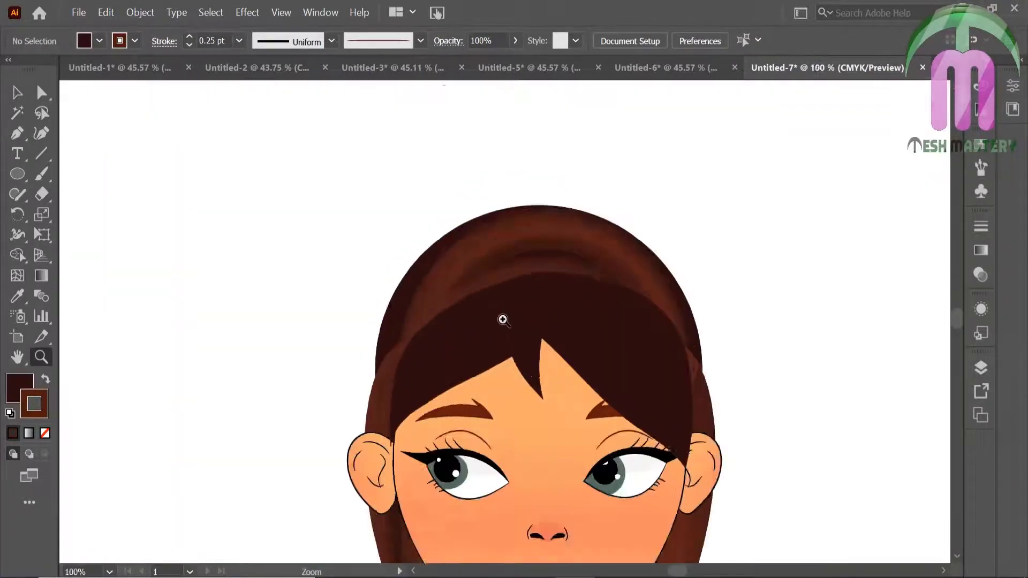
click(502, 319)
click(17, 92)
click(595, 284)
click(374, 257)
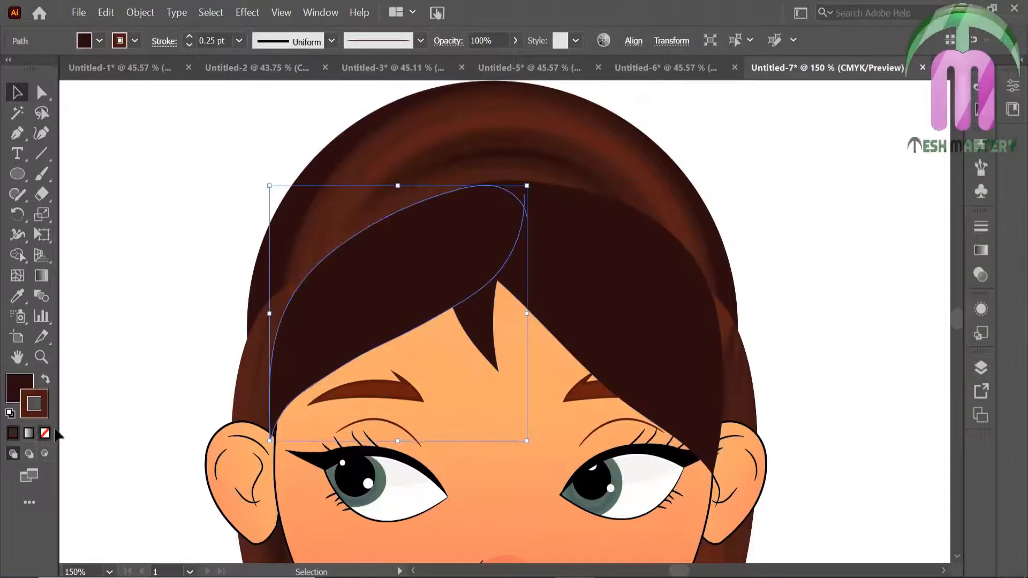
click(45, 433)
click(182, 321)
Select the hair clip group with the whole artboard in view
click(353, 324)
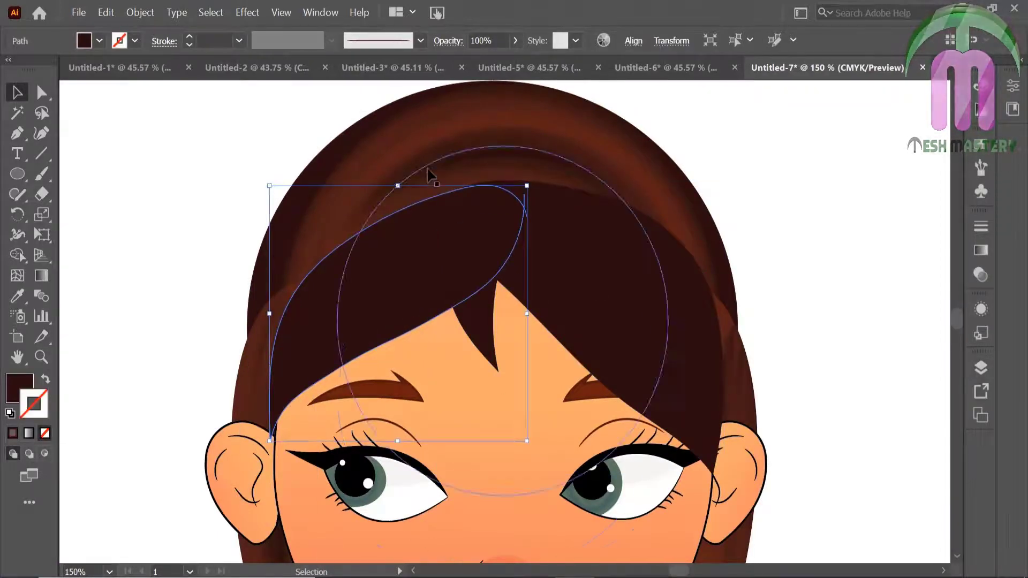
click(447, 114)
key(ctrl+0)
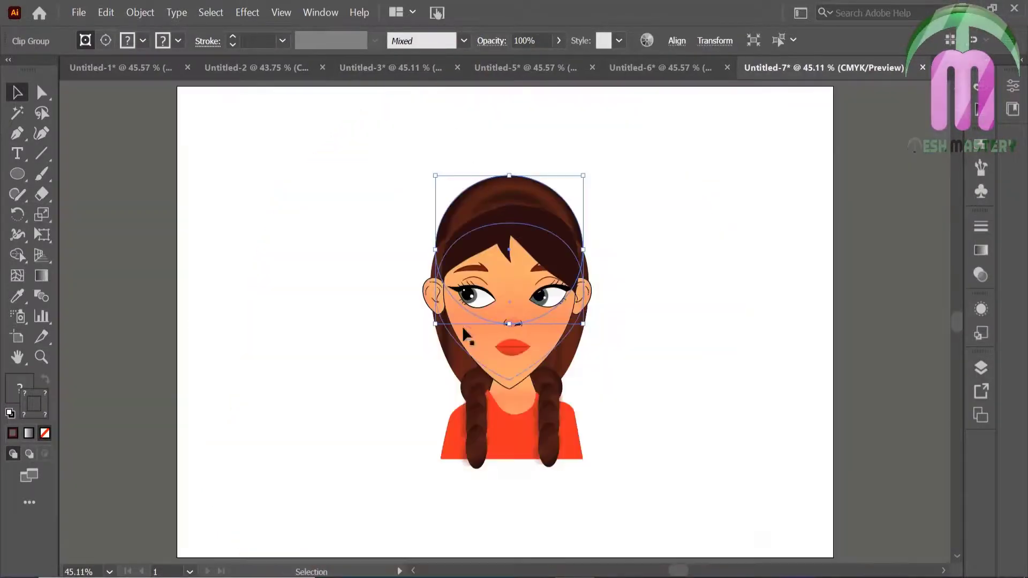
Pull the bang off the head, release its clipping mask and delete the unused oval
drag(416, 347, 183, 311)
drag(482, 241, 328, 194)
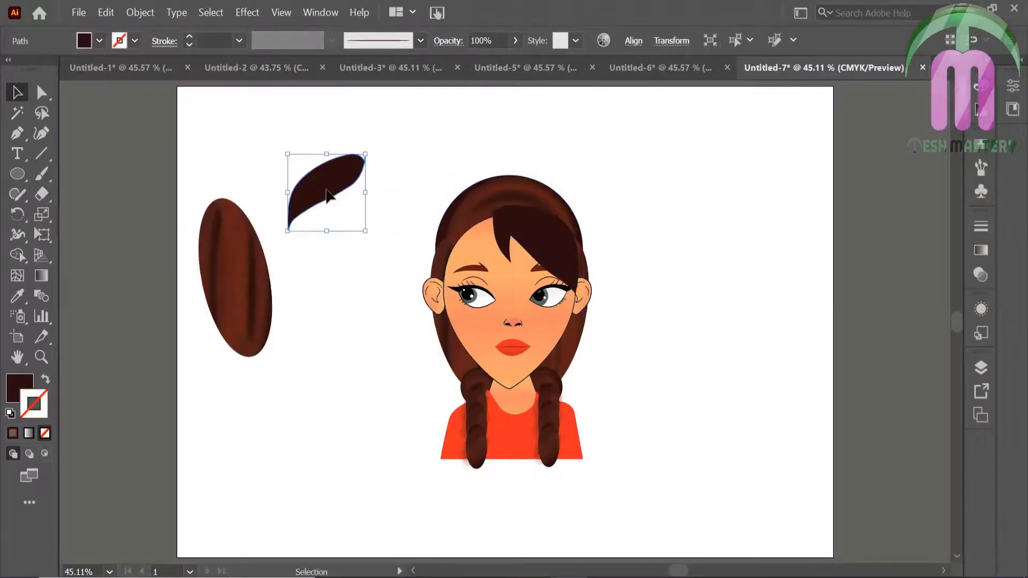
right_click(264, 316)
click(303, 388)
drag(231, 275, 361, 225)
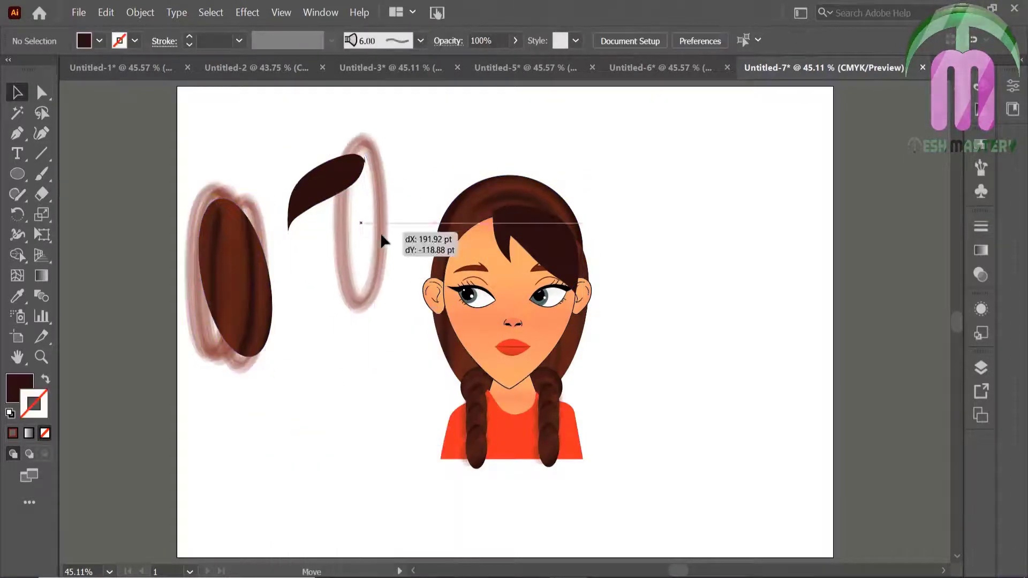
click(266, 346)
key(Delete)
click(269, 367)
key(Delete)
Shorten the thin blurred ellipse and bring it in front of the bang
click(374, 298)
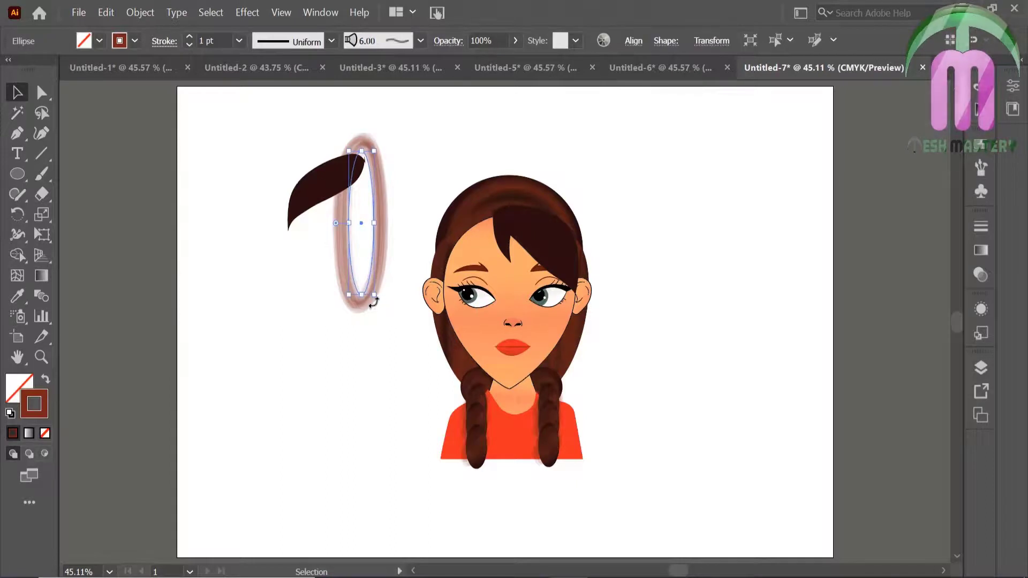
mouse_move(374, 295)
mouse_down()
mouse_move(363, 214)
mouse_move(315, 224)
mouse_up()
right_click(316, 217)
mouse_move(355, 498)
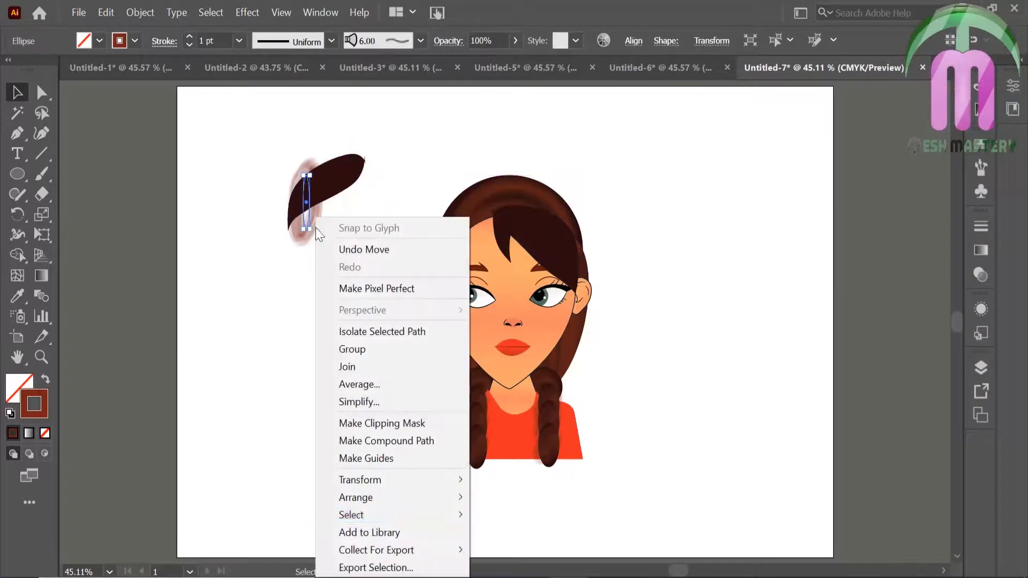
click(289, 498)
click(42, 358)
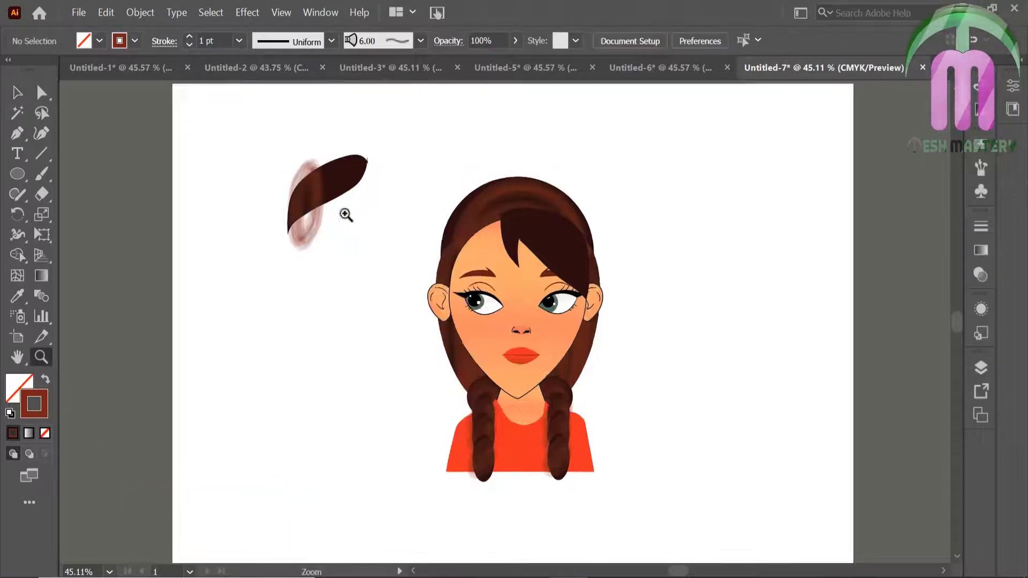
drag(345, 214, 486, 372)
Rotate the blurred ellipse diagonally along the bang and nudge it into place
click(338, 429)
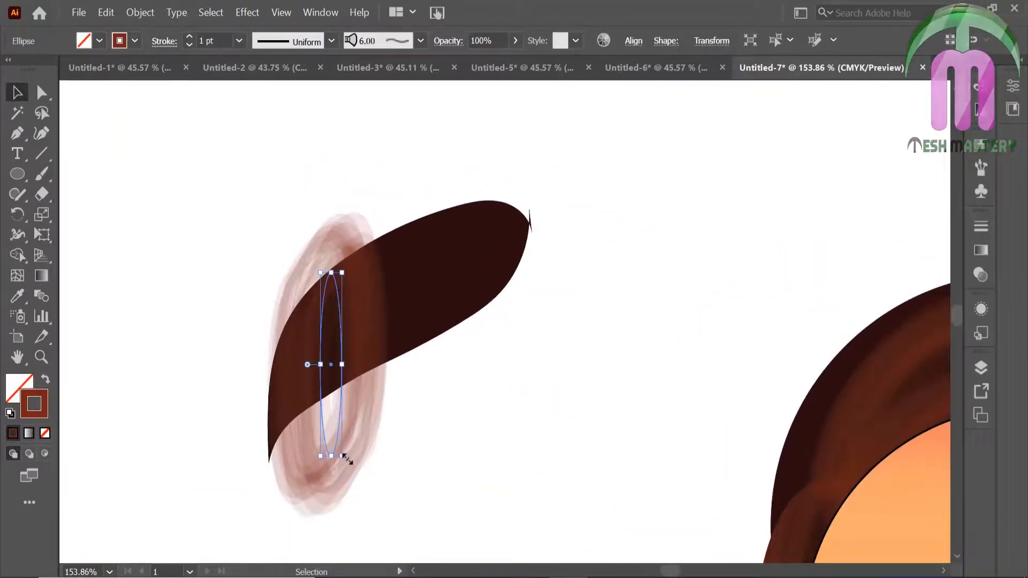
mouse_move(347, 460)
mouse_down()
mouse_move(282, 459)
mouse_move(394, 392)
mouse_move(339, 379)
mouse_up()
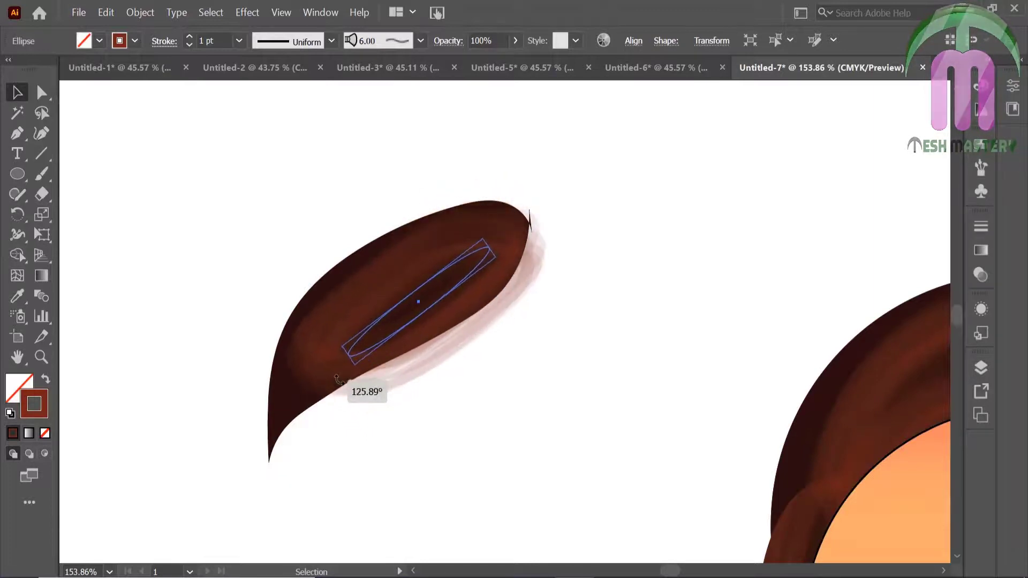
mouse_move(407, 316)
mouse_down()
mouse_move(436, 333)
mouse_move(400, 361)
mouse_move(379, 410)
mouse_up()
key(ctrl+z)
click(329, 271)
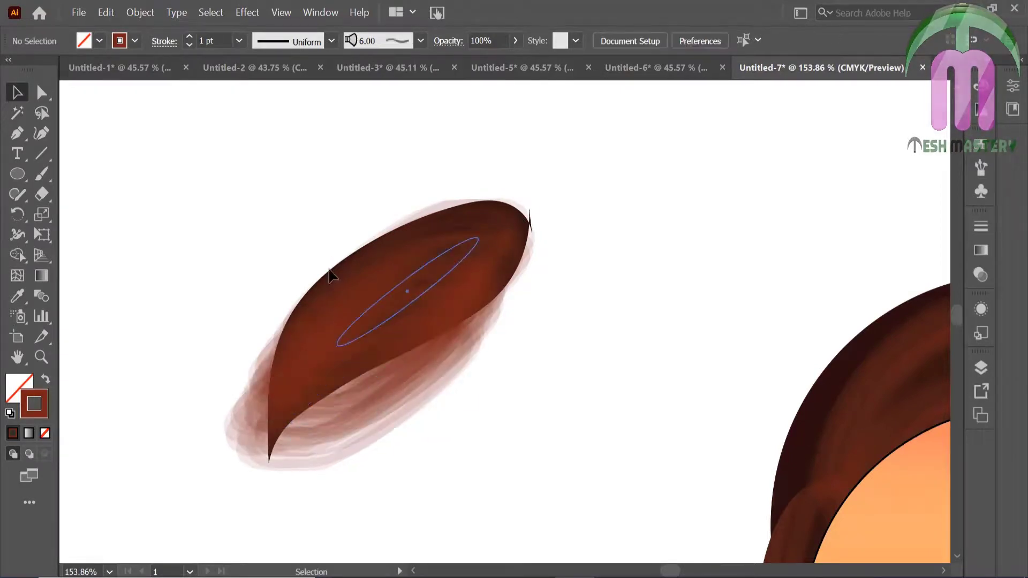
drag(313, 291, 322, 275)
click(321, 275)
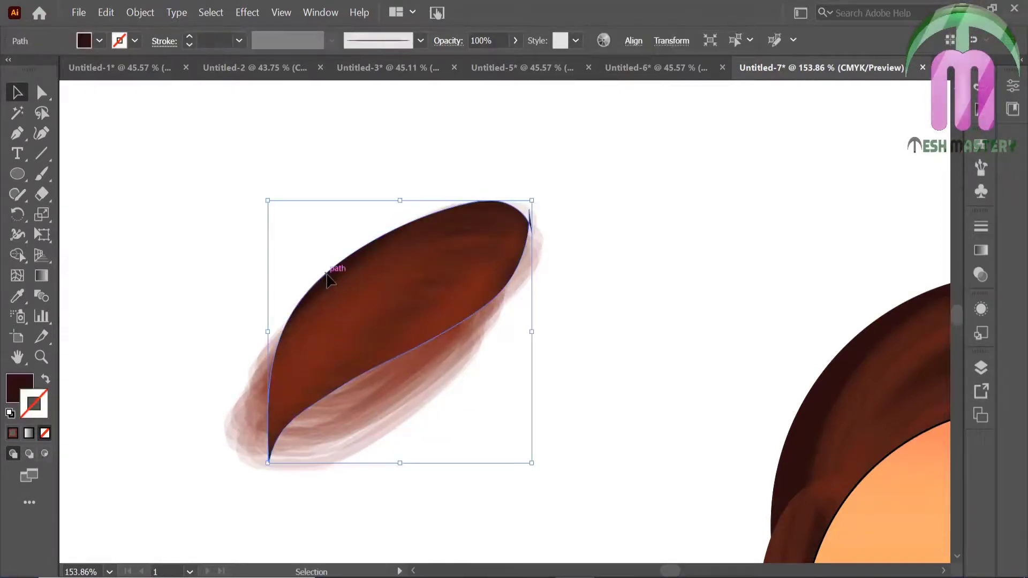
Reposition the blurred shading relative to the bang shape
right_click(299, 282)
key(Escape)
click(316, 284)
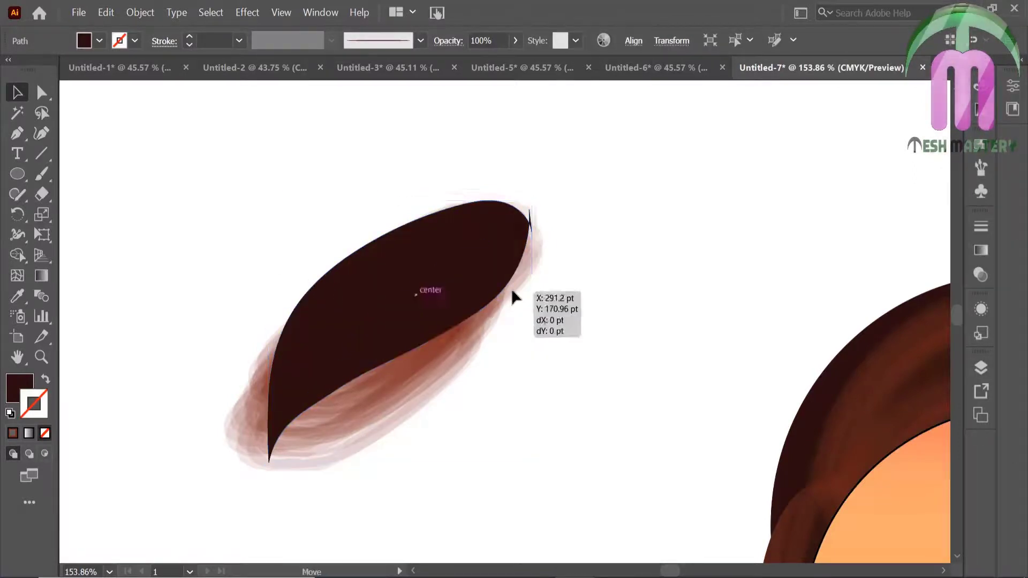
drag(486, 310, 512, 292)
click(251, 203)
Clip the shading inside the bang and place the shaded bang on the forehead
drag(252, 197, 407, 371)
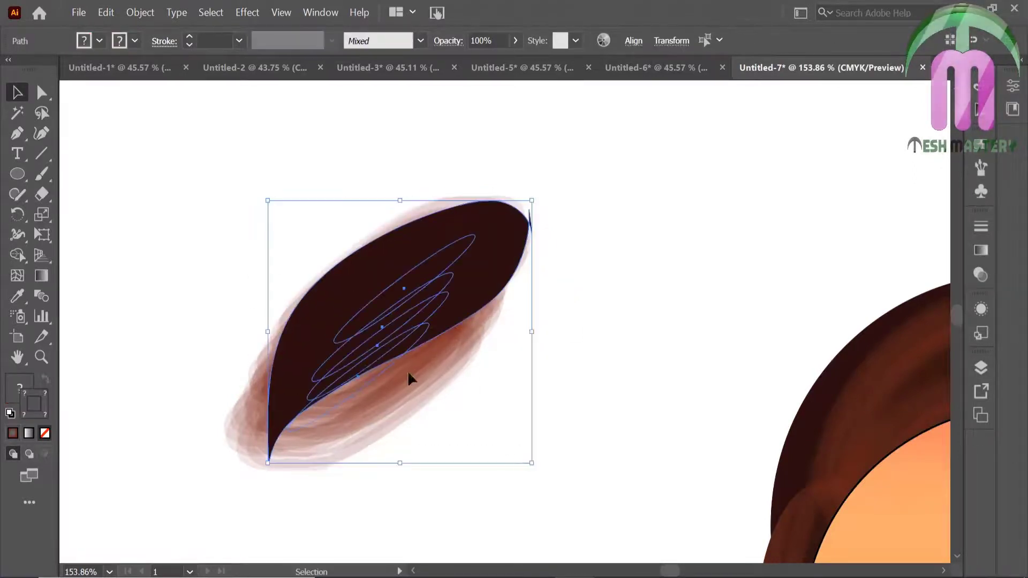
key(ctrl+7)
click(202, 281)
key(ctrl+0)
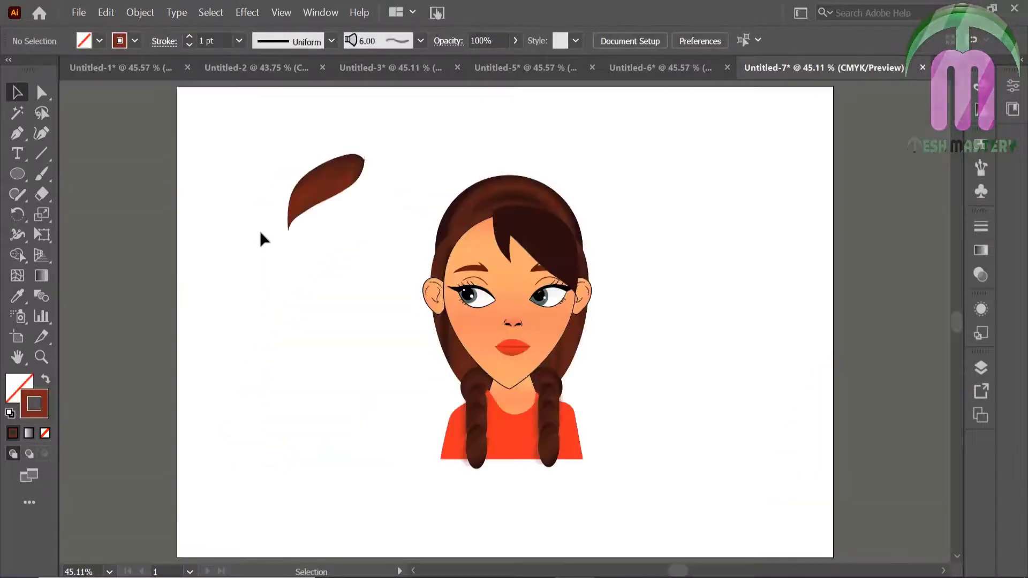
drag(338, 186, 487, 238)
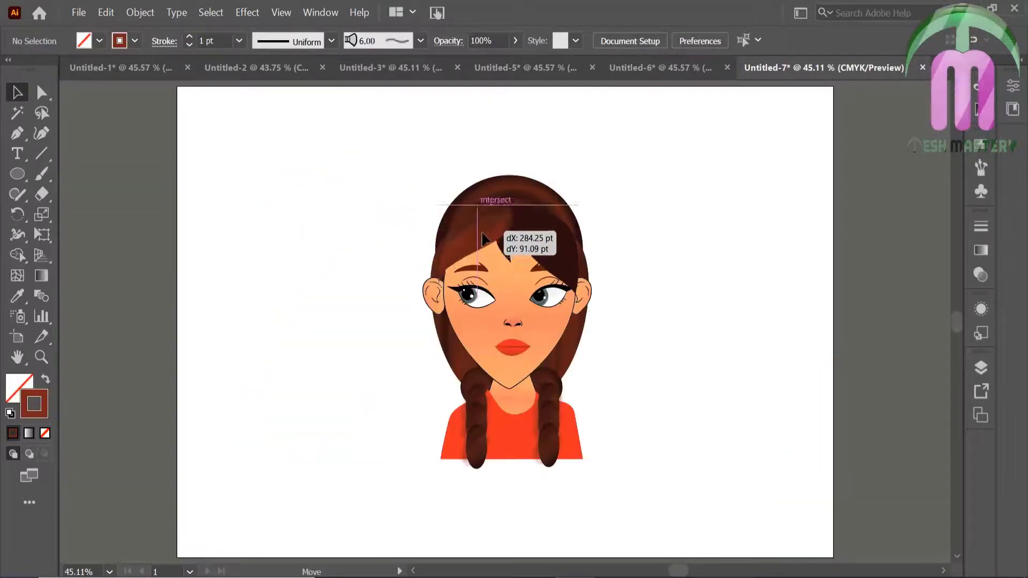
drag(487, 238, 490, 225)
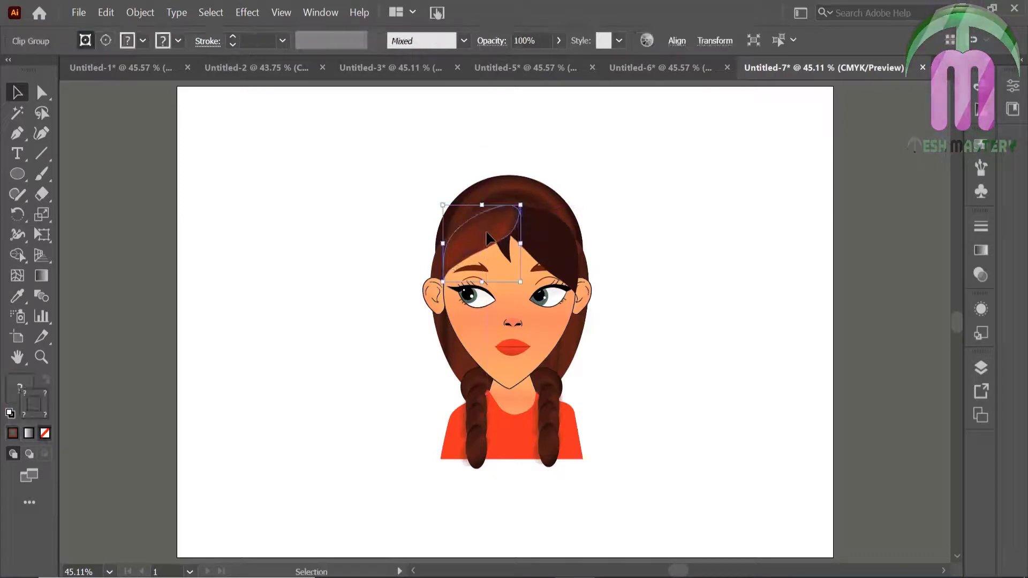
Rotate the shaded bang into position on the head and delete the old dark bang
key(ctrl+shift+a)
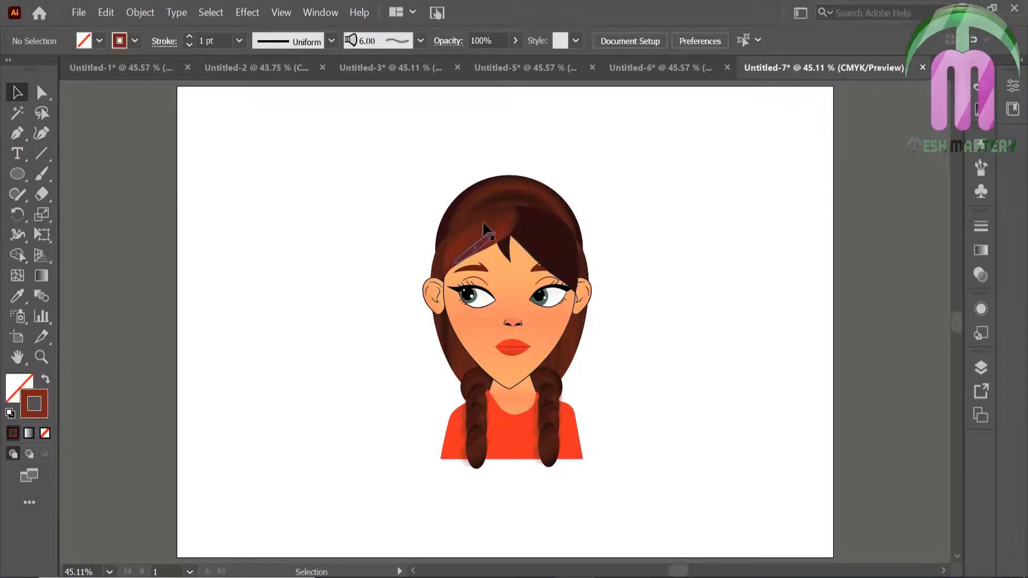
drag(519, 235, 688, 192)
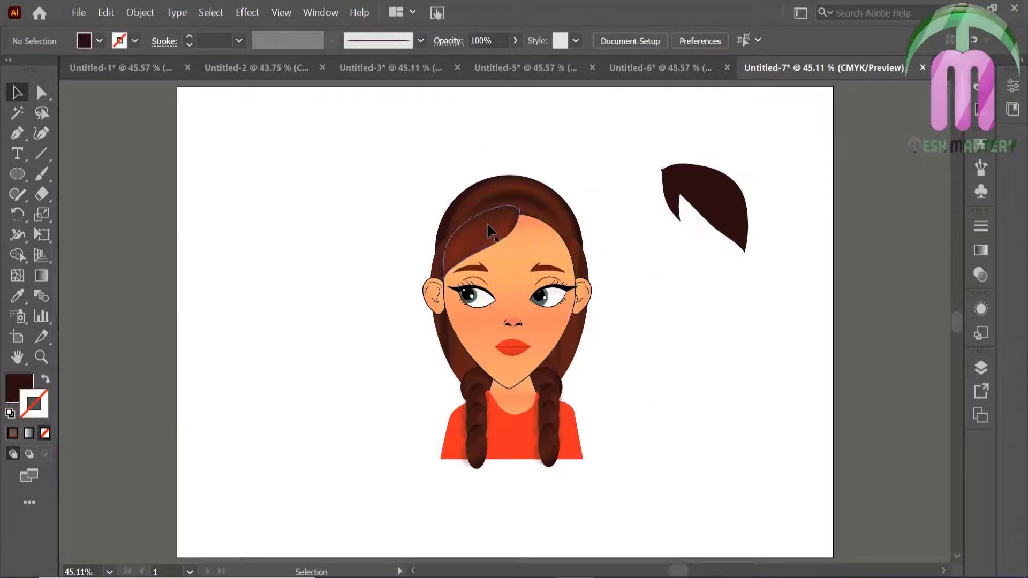
drag(489, 222, 308, 214)
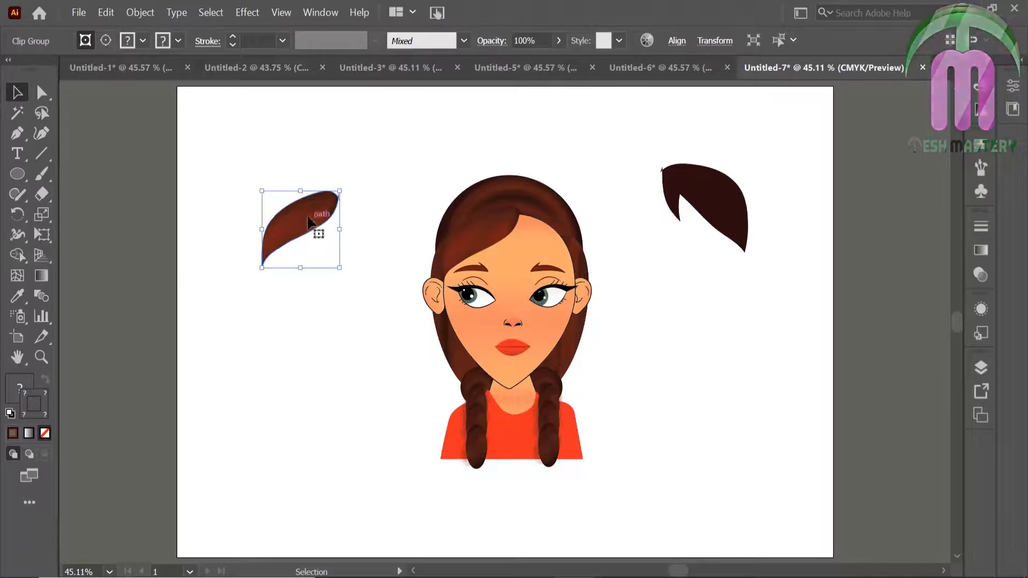
drag(358, 264, 329, 168)
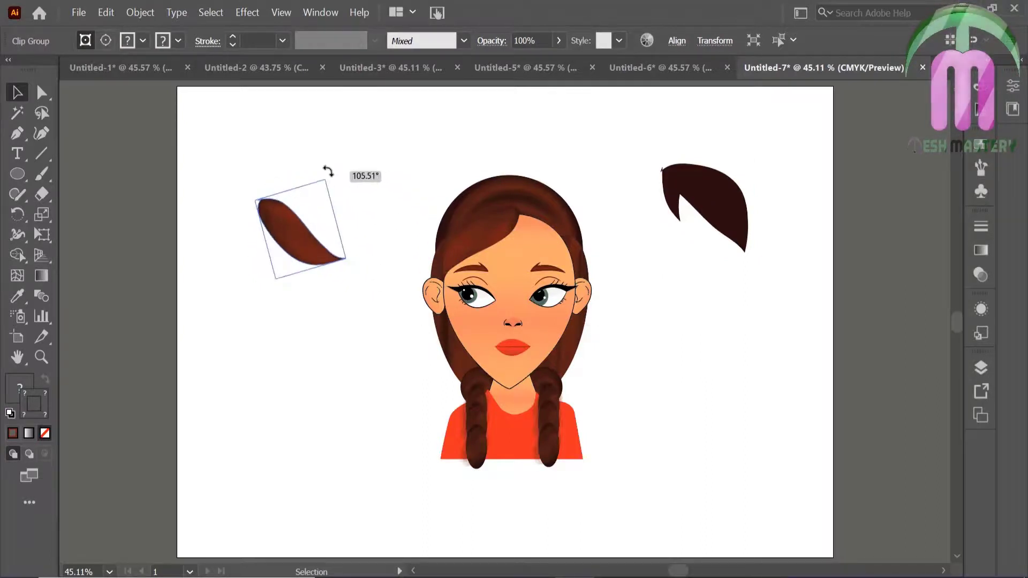
drag(308, 242, 563, 246)
click(638, 271)
click(745, 255)
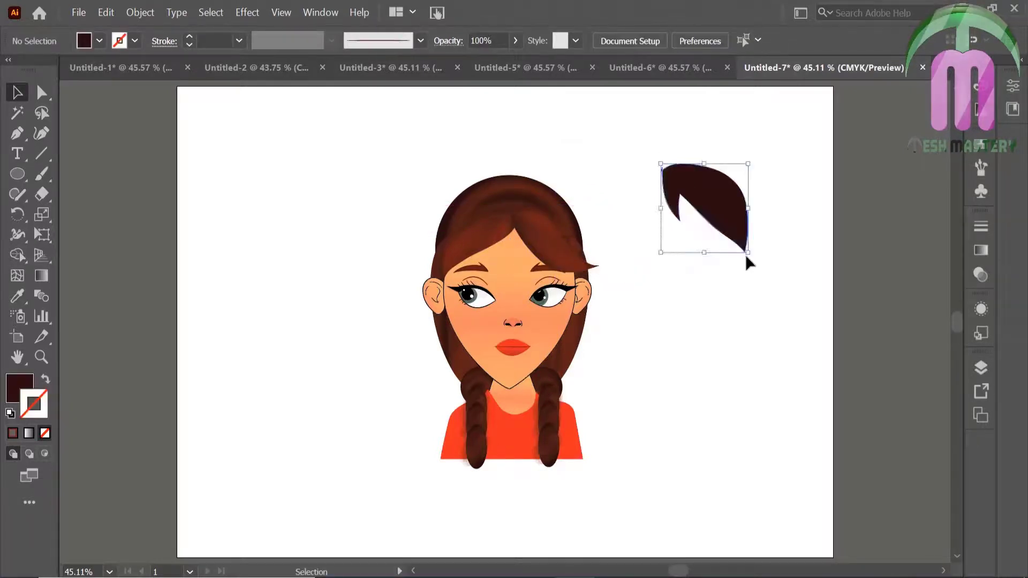
key(Delete)
Resize the shaded bang to about 150 × 155 pt and tilt it toward the right eye
click(565, 263)
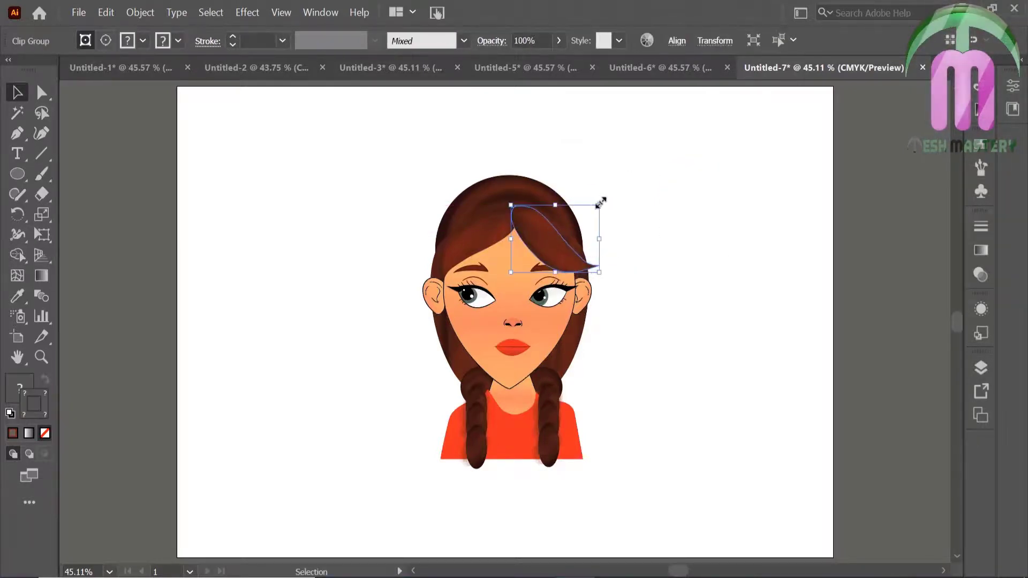
drag(600, 203, 656, 144)
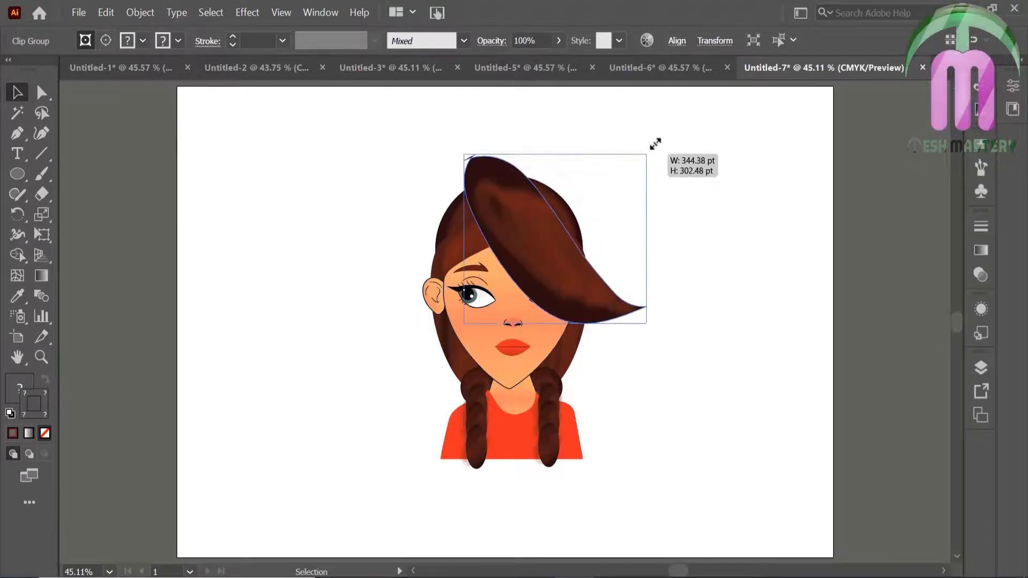
drag(655, 143, 597, 224)
click(641, 255)
click(566, 293)
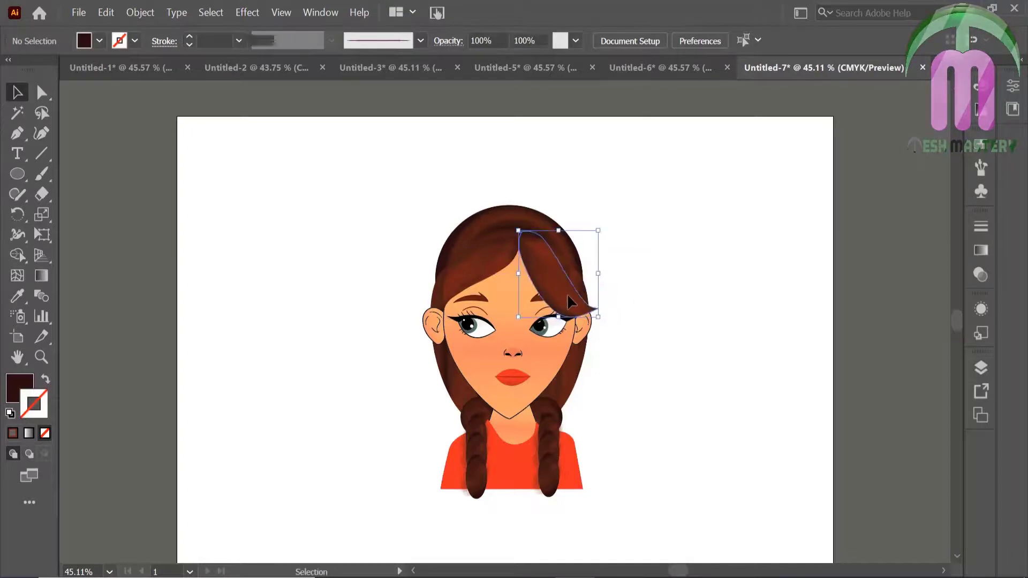
drag(602, 317, 604, 310)
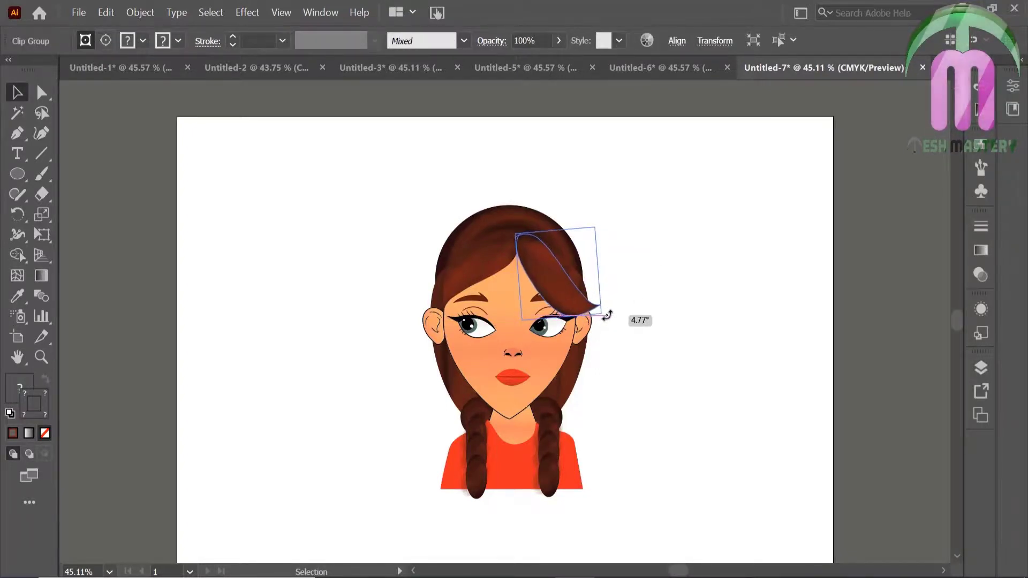
click(654, 295)
Send the right and left bang pieces behind the surrounding hair
click(582, 290)
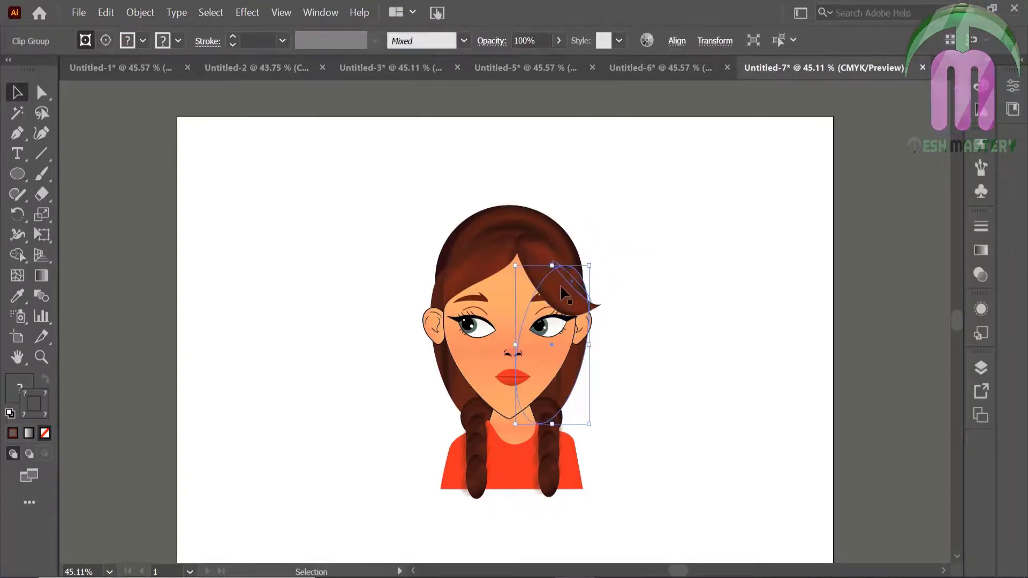
right_click(577, 279)
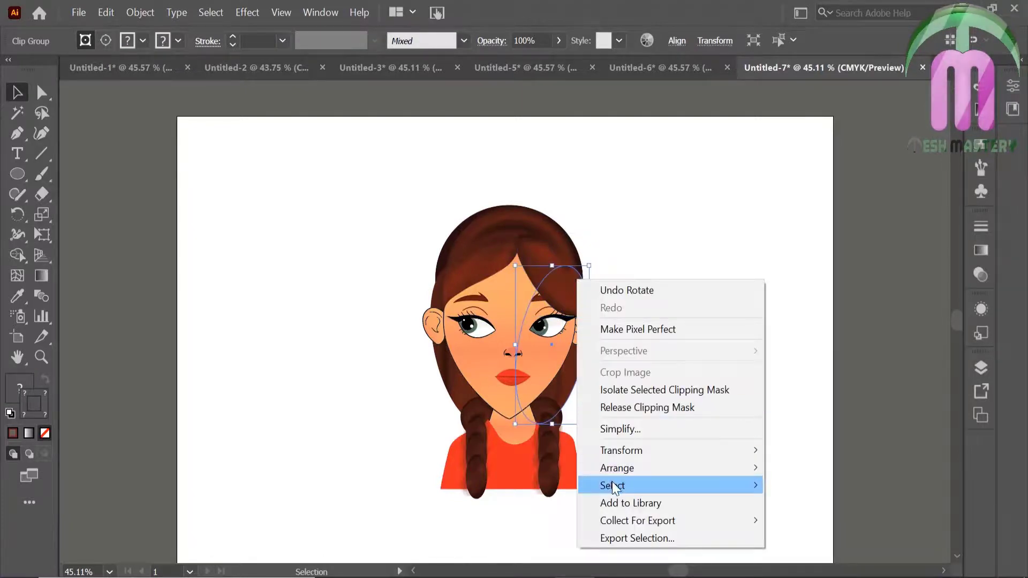
click(532, 499)
click(350, 413)
click(433, 301)
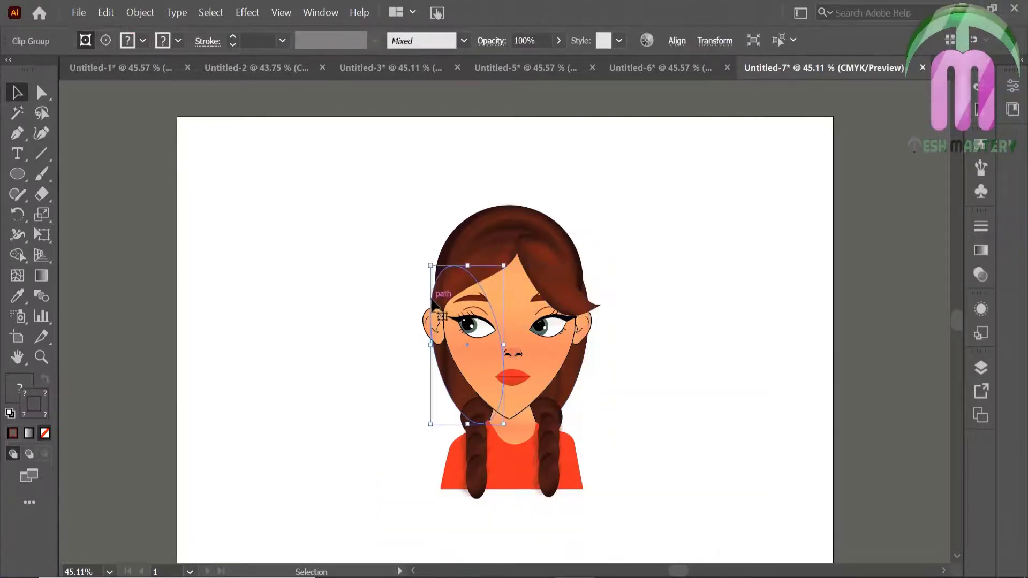
right_click(433, 302)
click(698, 529)
click(693, 364)
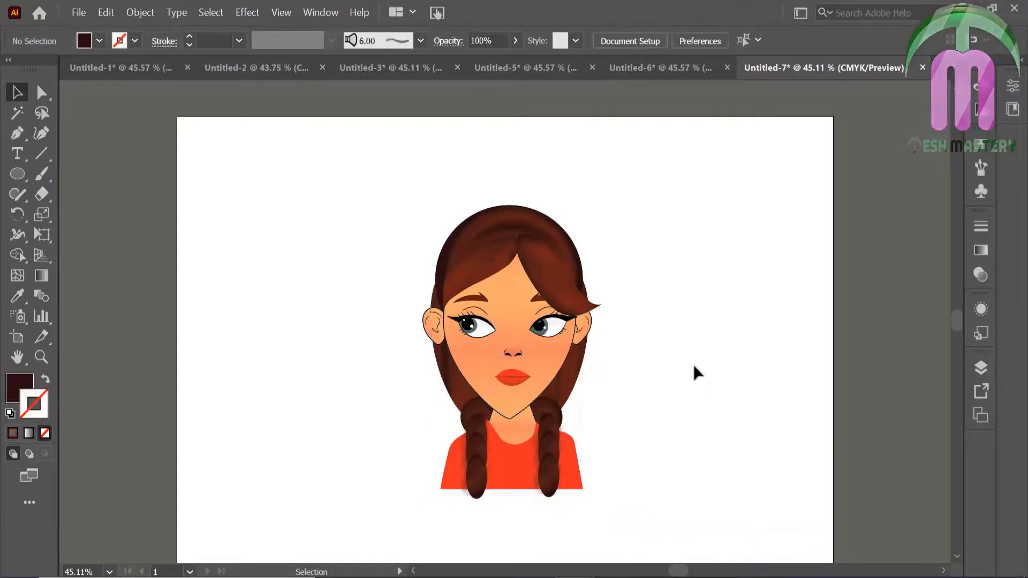
Stretch the bangs clip group downward to frame the face
click(482, 268)
drag(442, 310, 445, 348)
click(349, 292)
Group the braided girl and paste her into Untitled-6, right of the other two girls
key(ctrl+0)
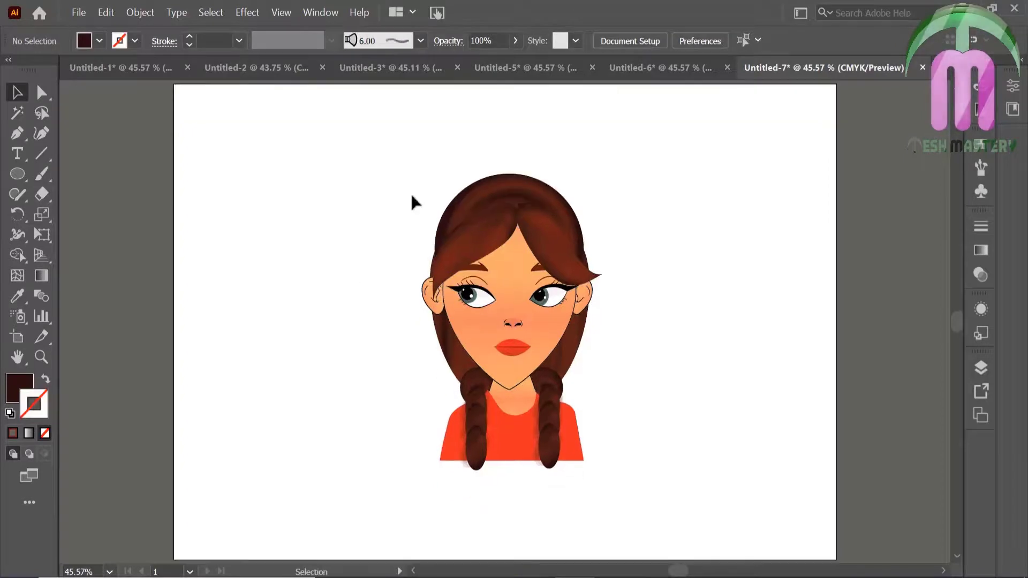
drag(423, 161, 620, 495)
key(ctrl+g)
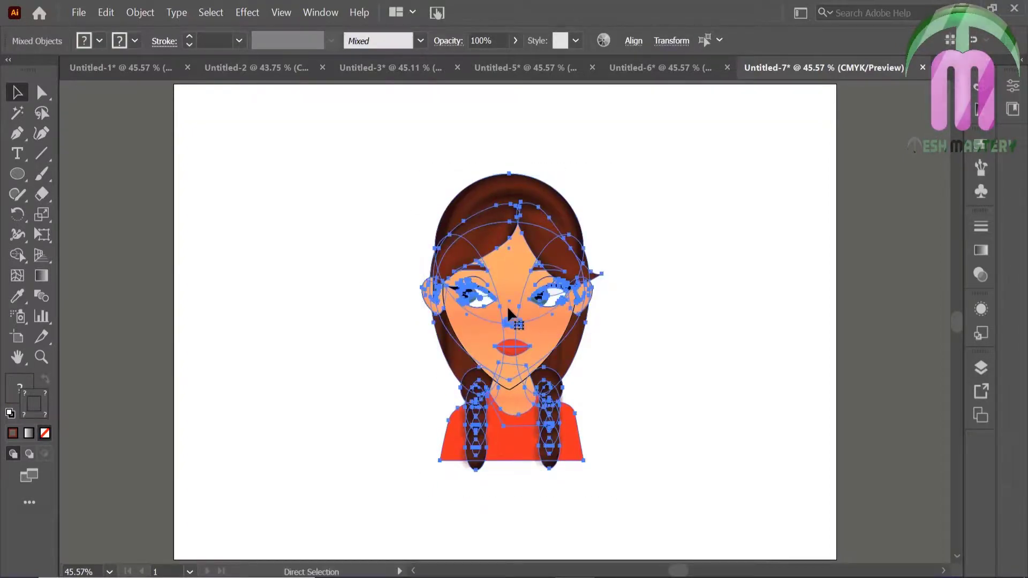
click(615, 68)
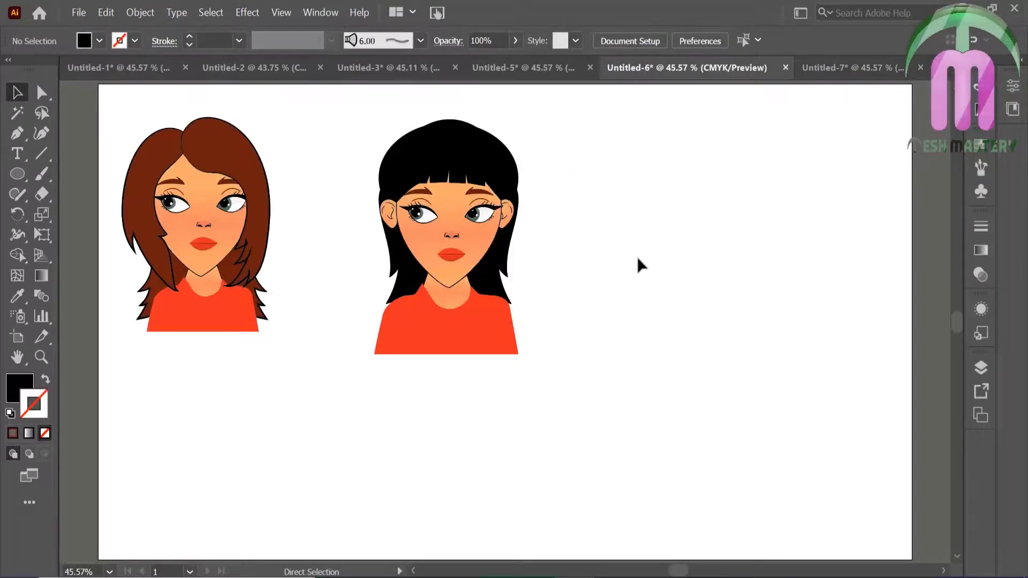
key(ctrl+v)
click(697, 316)
drag(489, 351, 654, 304)
drag(694, 215, 783, 242)
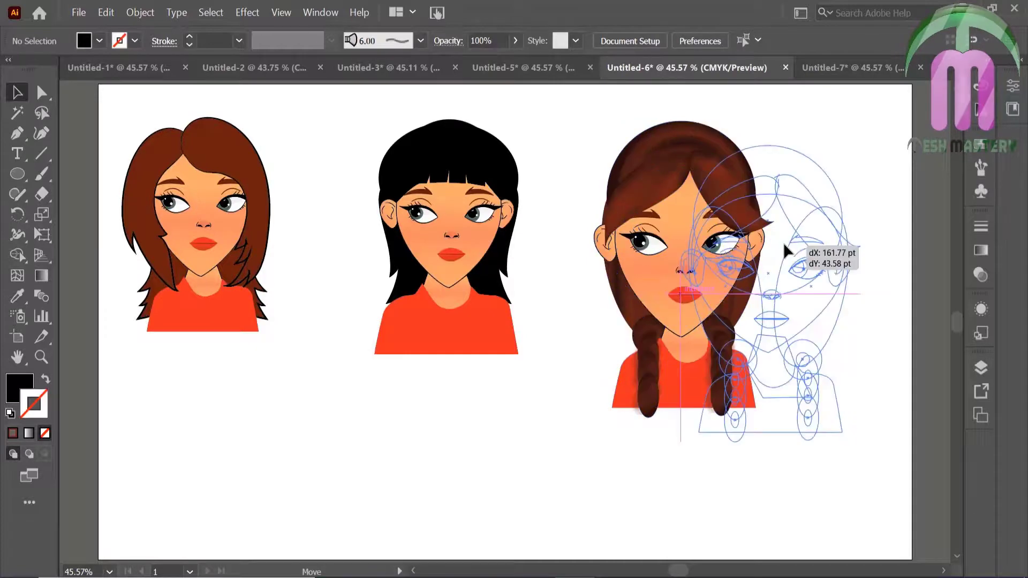
Enlarge the black-haired girl into the middle and the brown-haired girl on the left
click(492, 304)
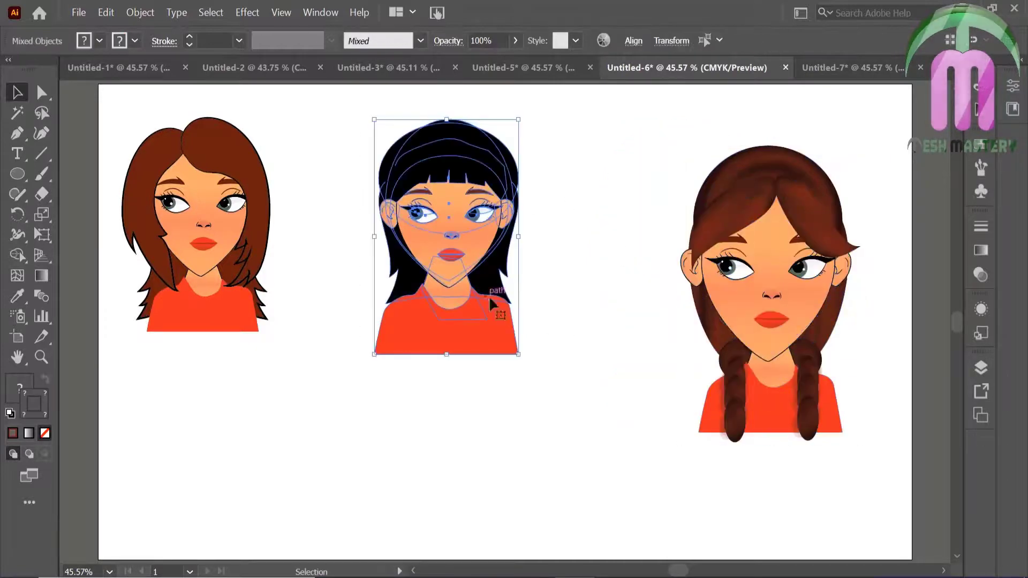
drag(519, 355, 570, 410)
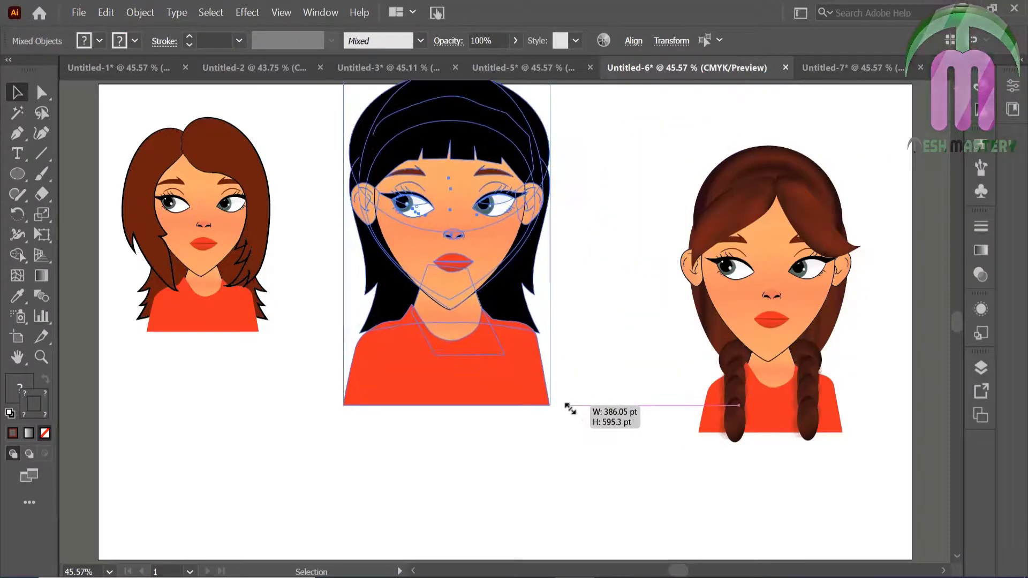
drag(454, 273, 523, 341)
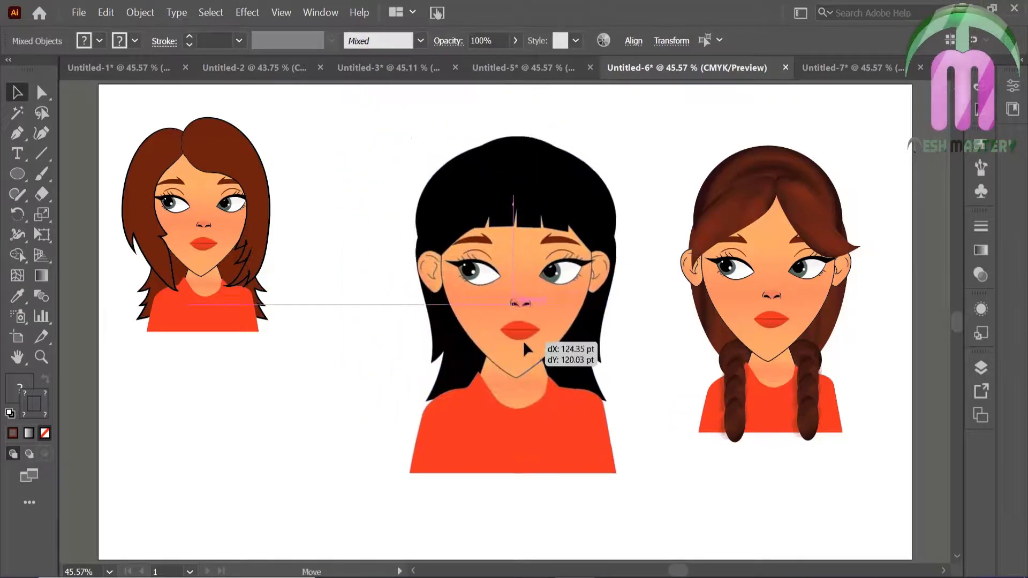
click(115, 131)
drag(115, 131, 309, 386)
drag(220, 264, 267, 351)
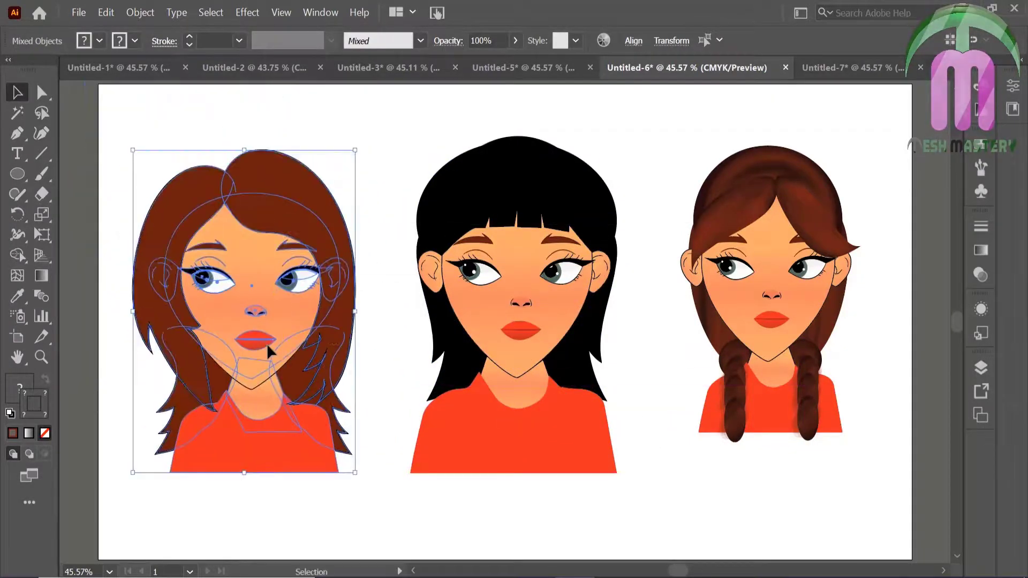
Enlarge the braided girl to match, save Untitled-6.ai, and return to Untitled-7
click(729, 396)
drag(684, 441, 644, 477)
click(364, 152)
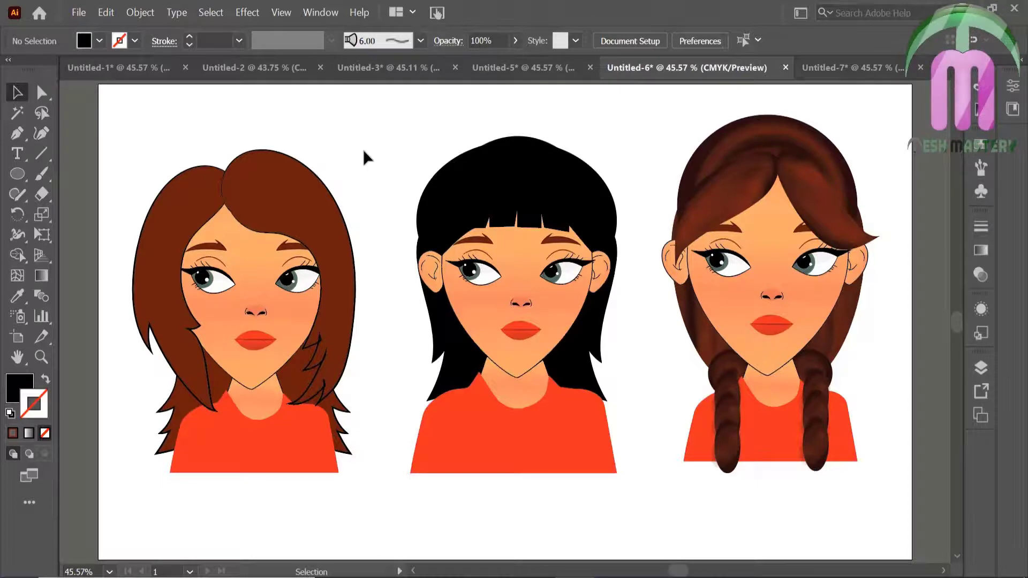
key(ctrl+s)
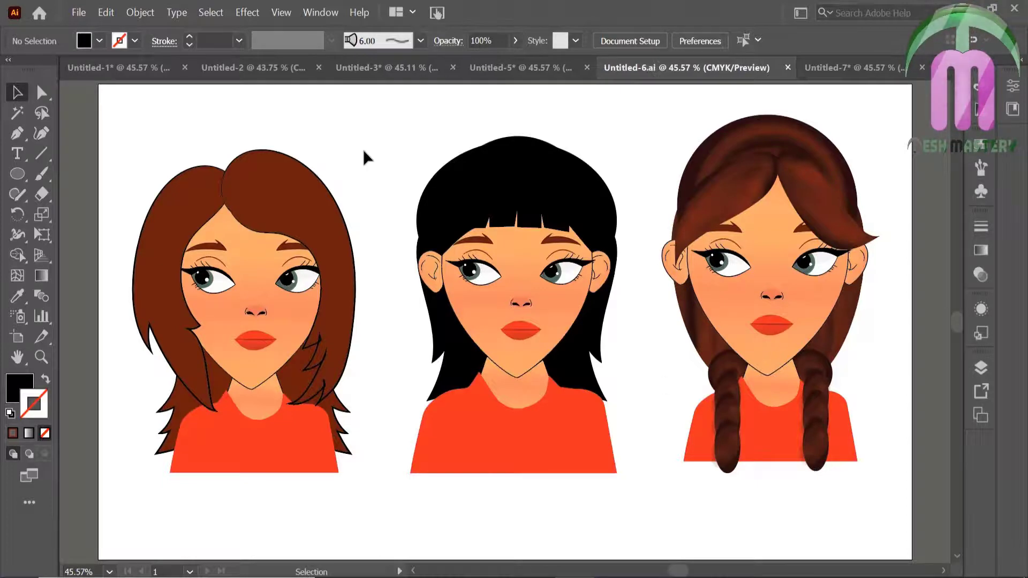
key(ctrl+Tab)
click(772, 162)
Ungroup the braided girl copy and delete her bangs
click(533, 211)
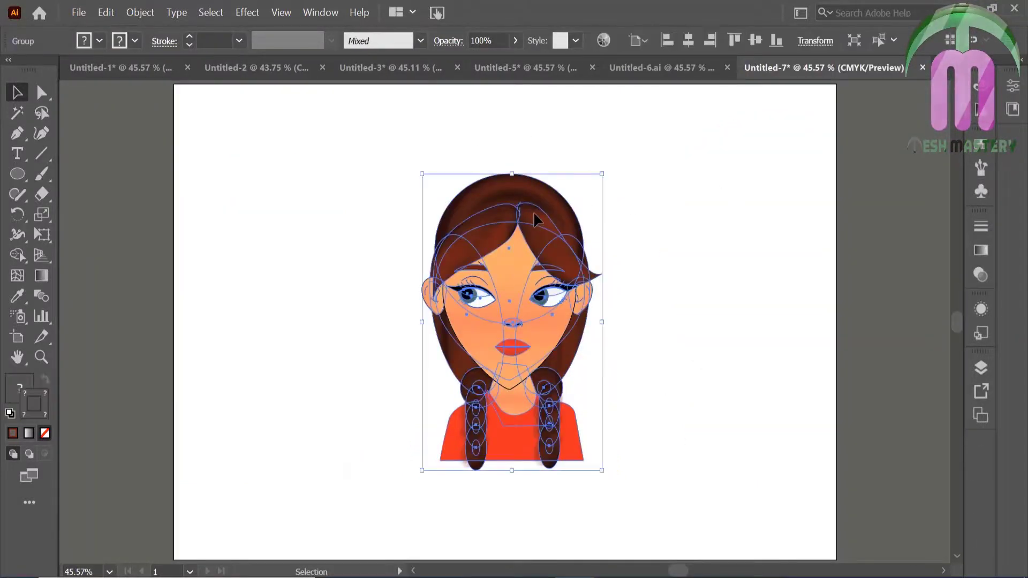
right_click(534, 215)
click(597, 343)
click(583, 223)
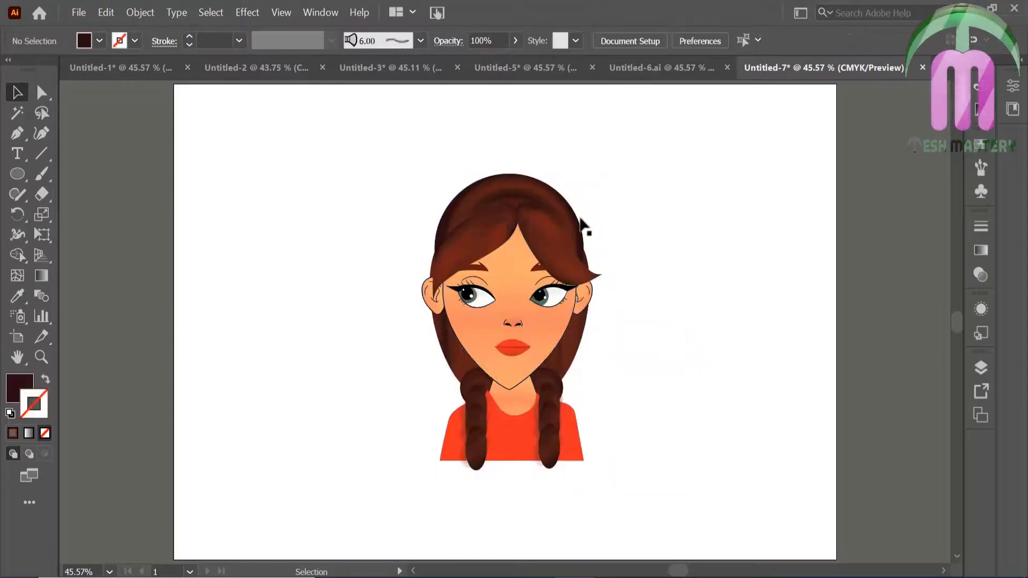
click(544, 248)
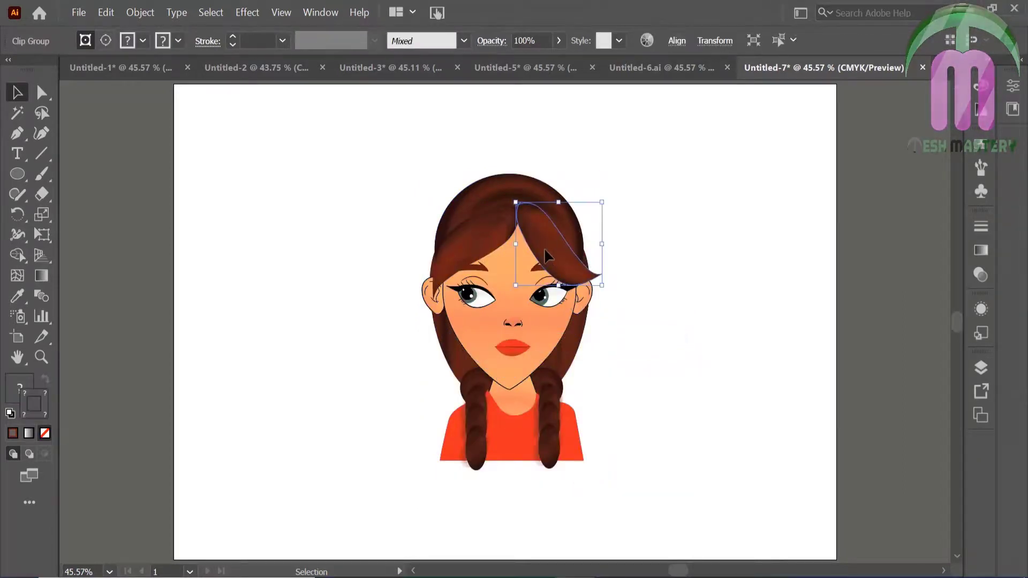
drag(545, 247, 492, 230)
key(Delete)
Ungroup the face and its parts, and bring the face shape in front of the features
click(505, 290)
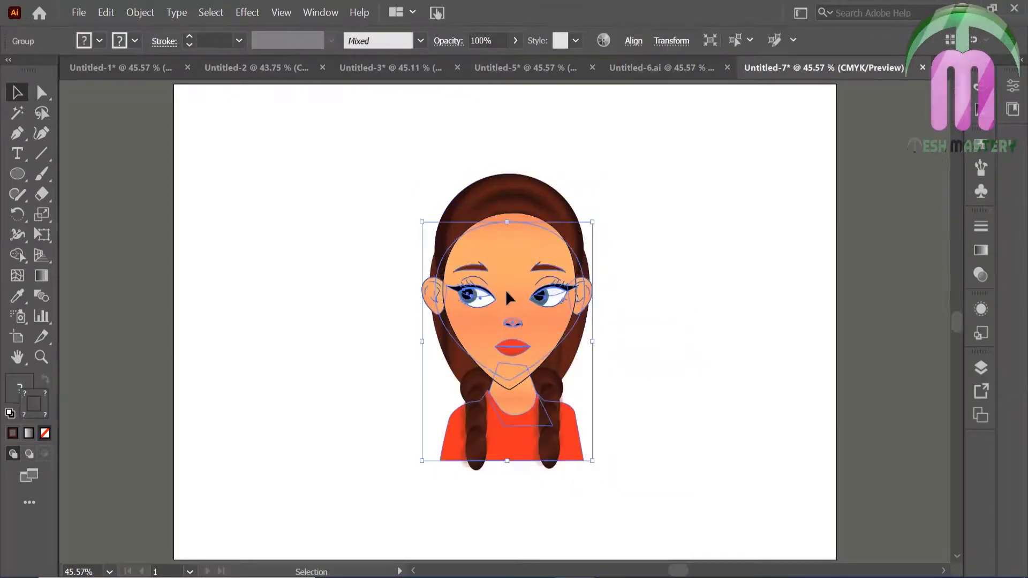
right_click(506, 291)
click(557, 420)
click(513, 255)
right_click(514, 255)
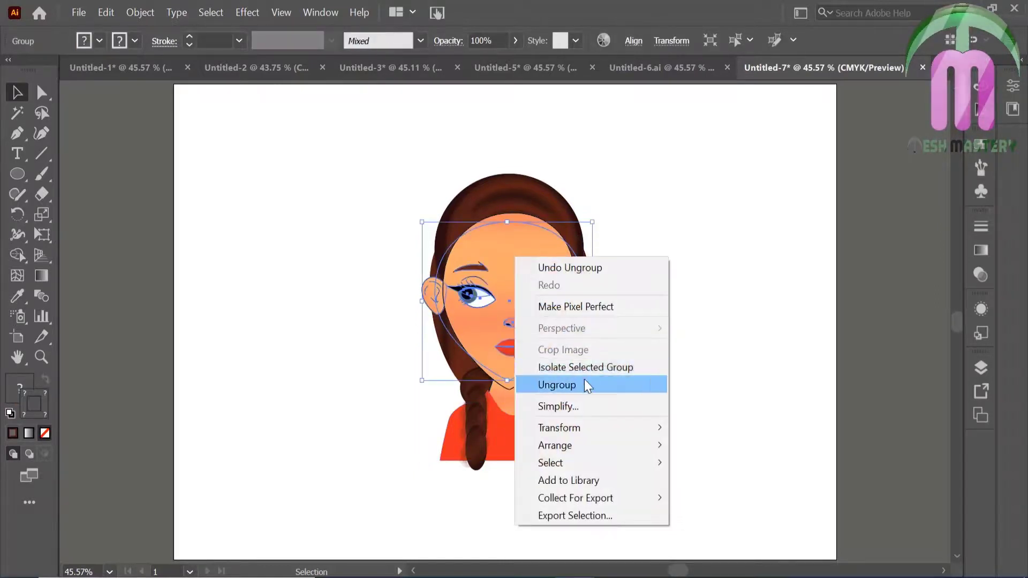
click(584, 380)
right_click(533, 251)
click(482, 496)
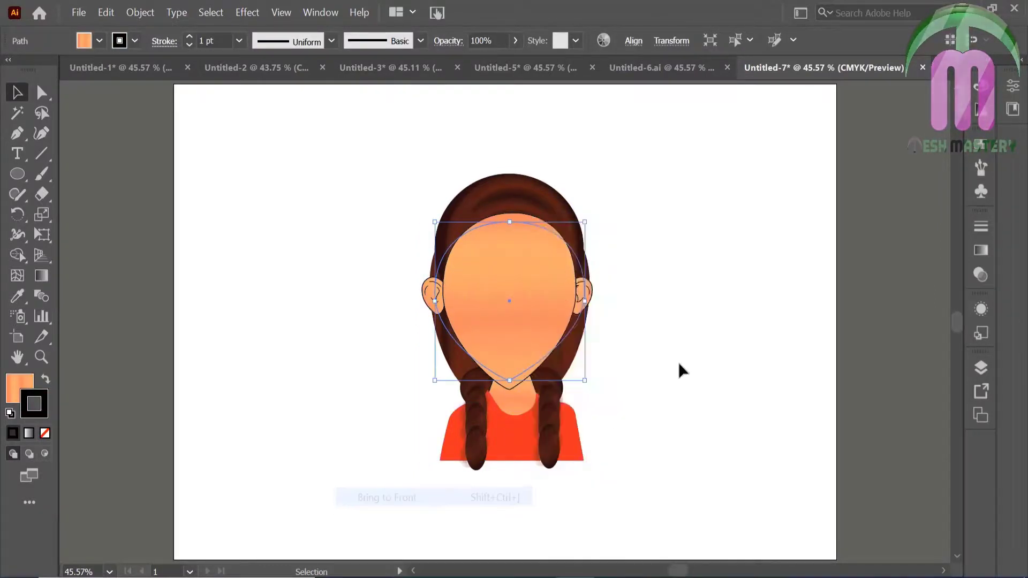
Bring the hair and both side hair pieces in front of the face
click(590, 302)
click(263, 250)
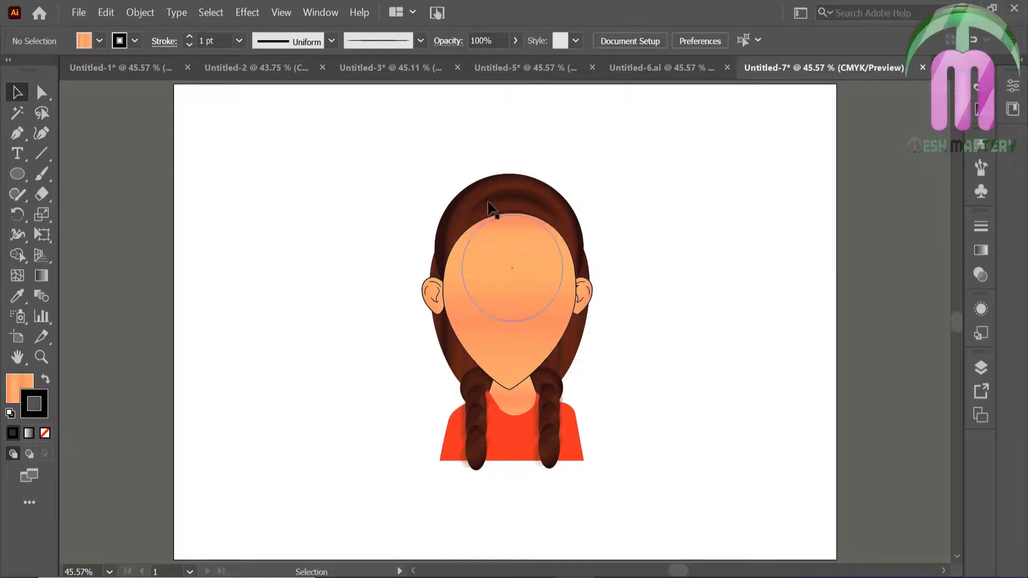
right_click(489, 203)
click(345, 391)
click(317, 310)
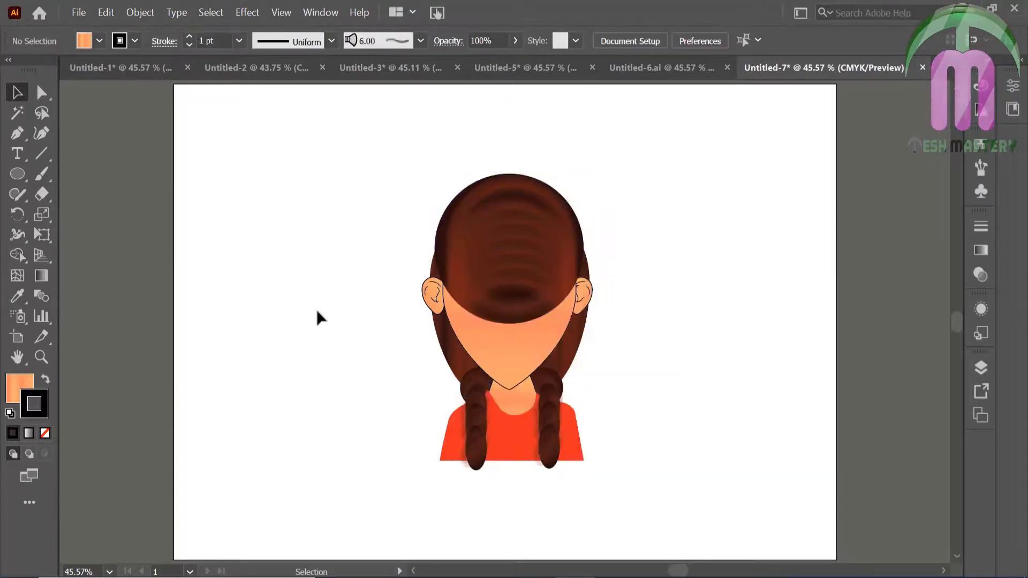
right_click(450, 321)
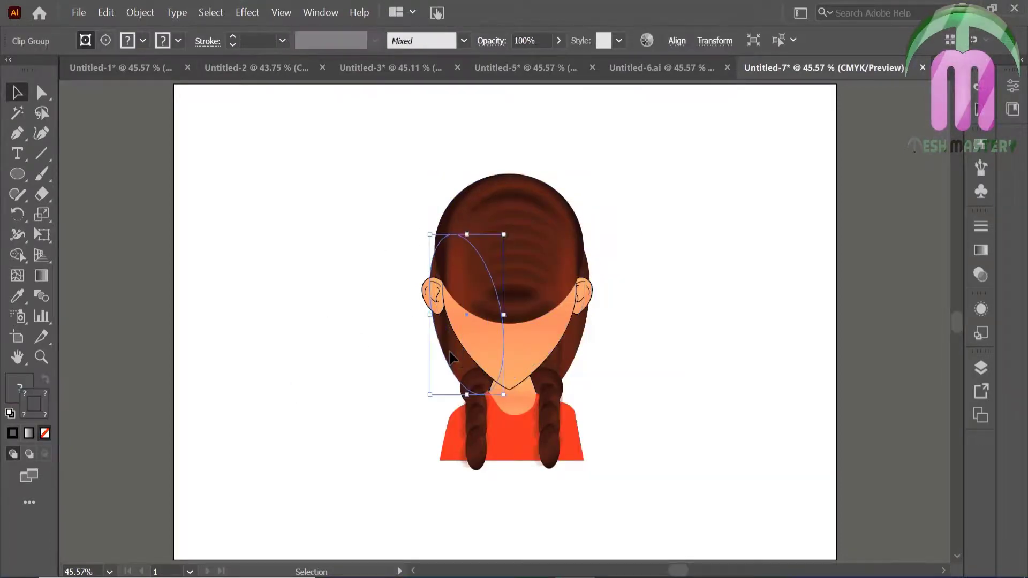
click(299, 289)
click(343, 274)
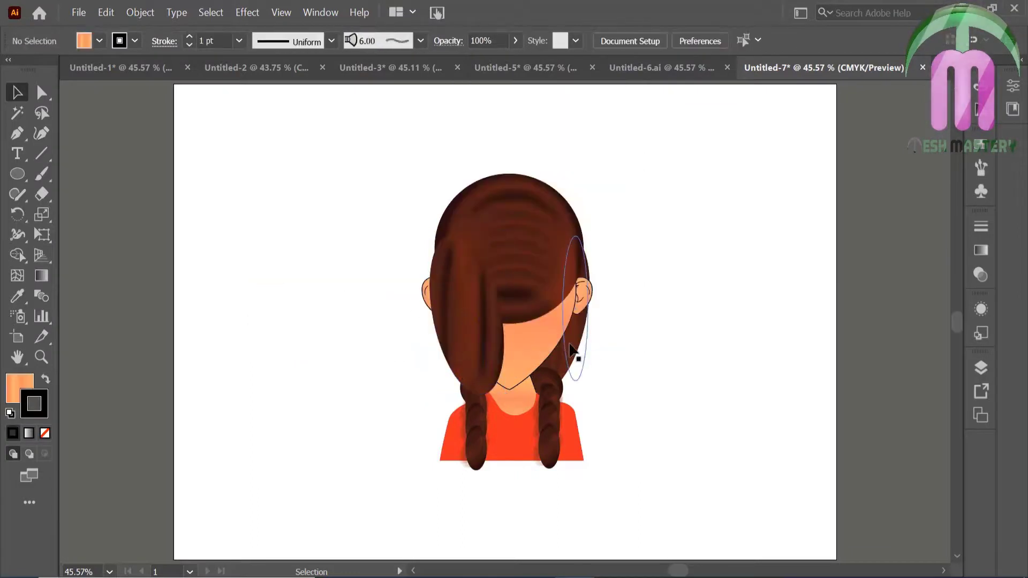
right_click(577, 333)
click(535, 242)
click(681, 228)
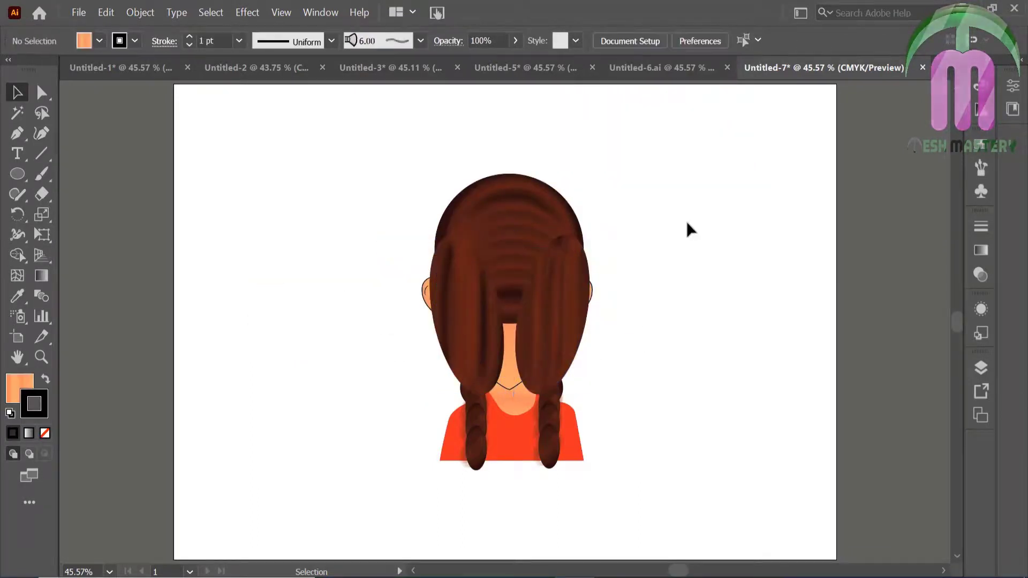
Adjust the widths of the left and right hair pieces so they cover the face
click(458, 316)
drag(502, 314, 514, 315)
click(552, 327)
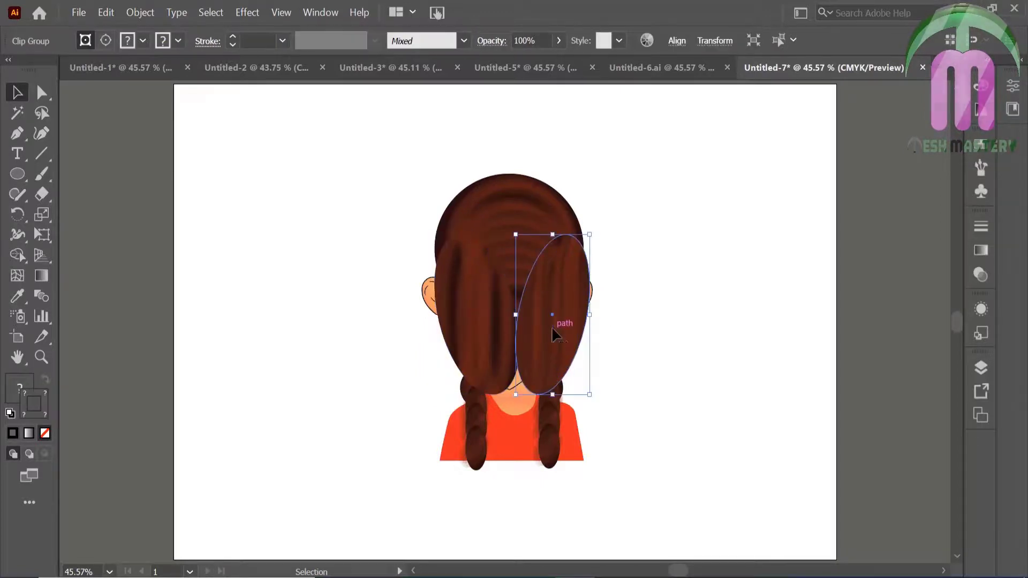
key(shift+Left)
key(shift+Left)
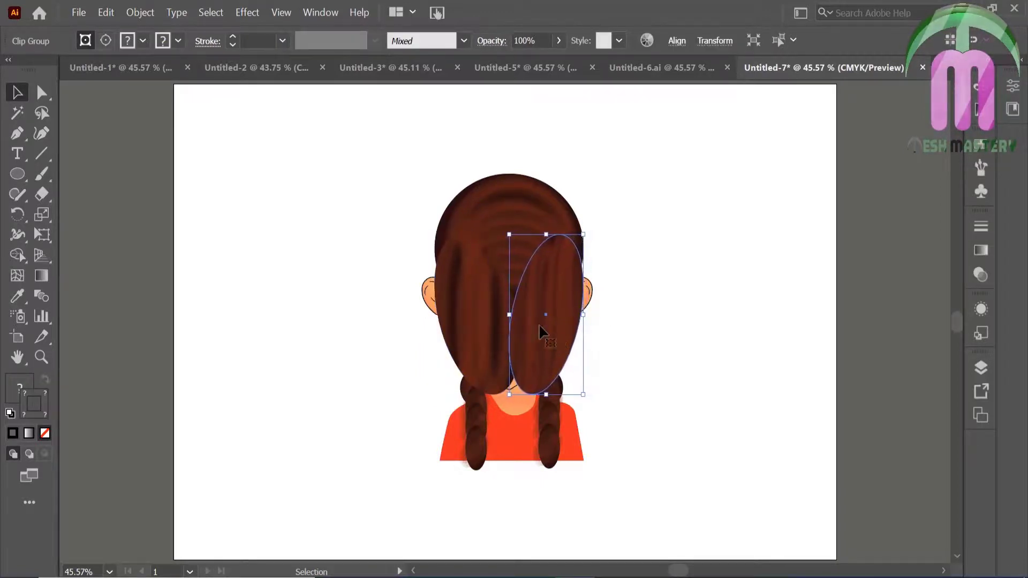
drag(509, 315, 551, 315)
click(648, 290)
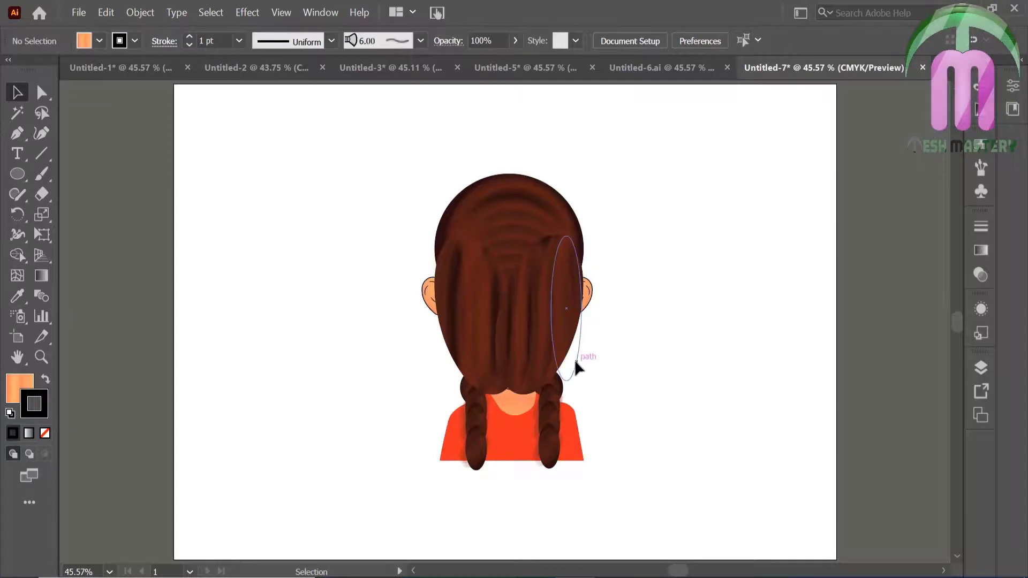
click(472, 410)
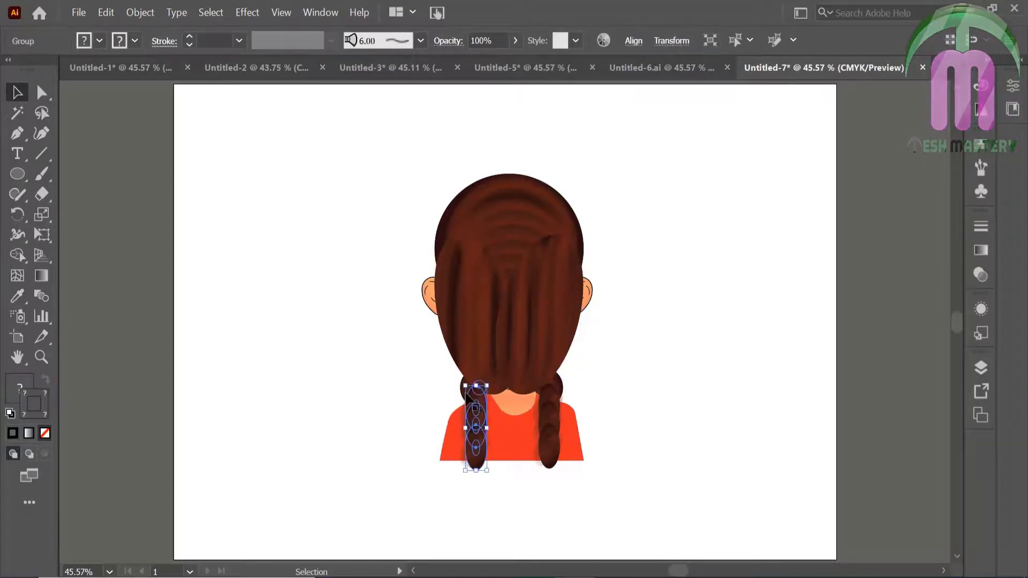
Stack the braid pieces into one column centred down the back of the head
mouse_move(463, 391)
mouse_down()
mouse_move(499, 417)
mouse_move(340, 347)
mouse_up()
right_click(341, 347)
click(313, 261)
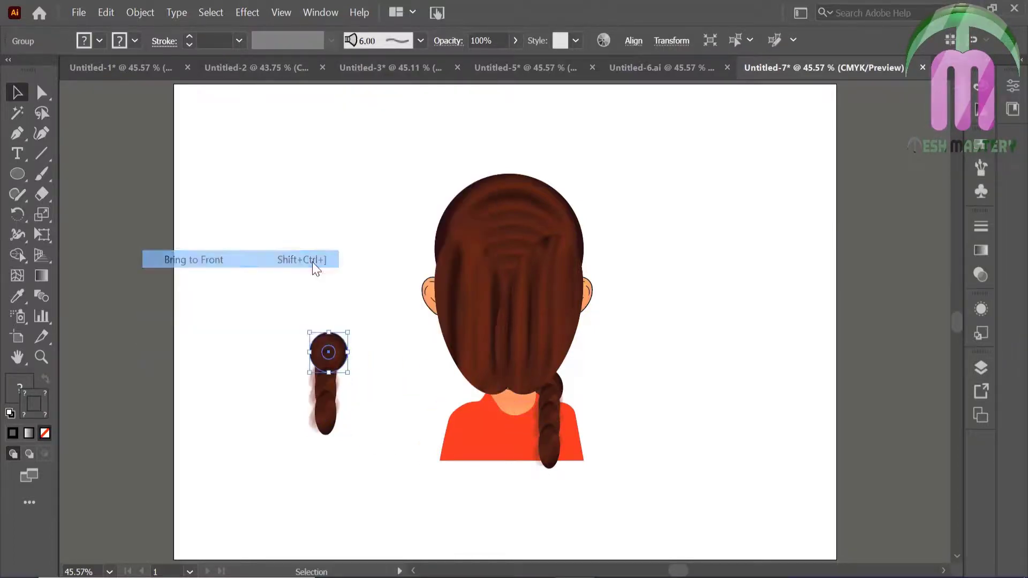
drag(312, 269, 345, 430)
drag(326, 390, 489, 435)
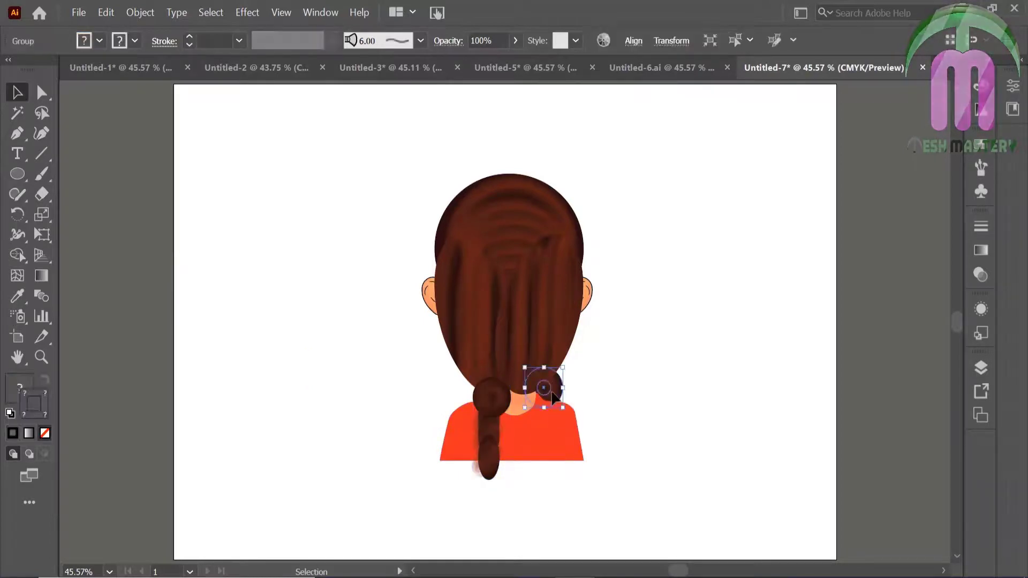
mouse_move(553, 415)
mouse_down()
mouse_move(497, 407)
mouse_move(501, 471)
mouse_up()
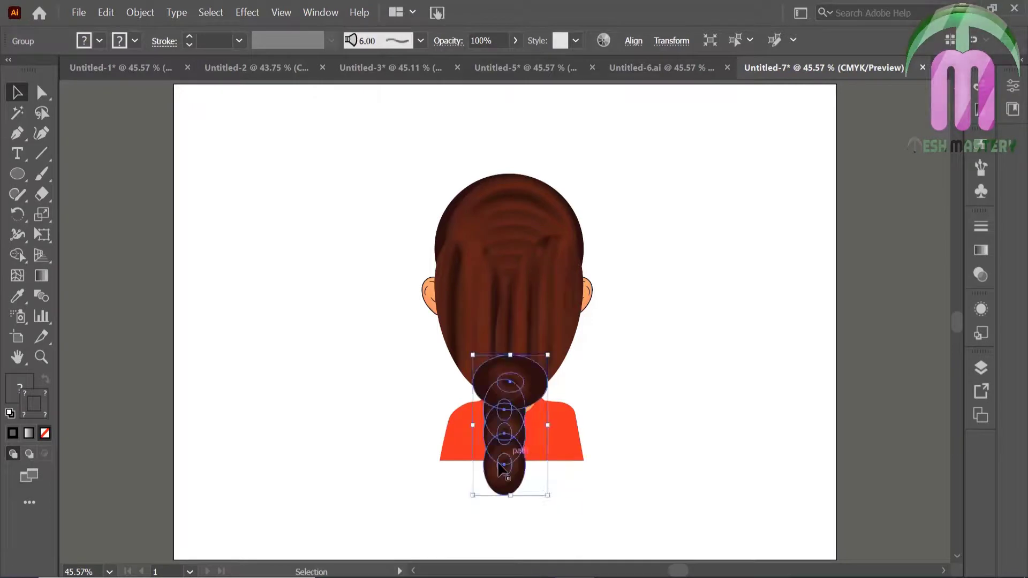
click(607, 278)
Zoom in on the left ear, ungroup it, and delete its lower inner line
key(z)
click(417, 251)
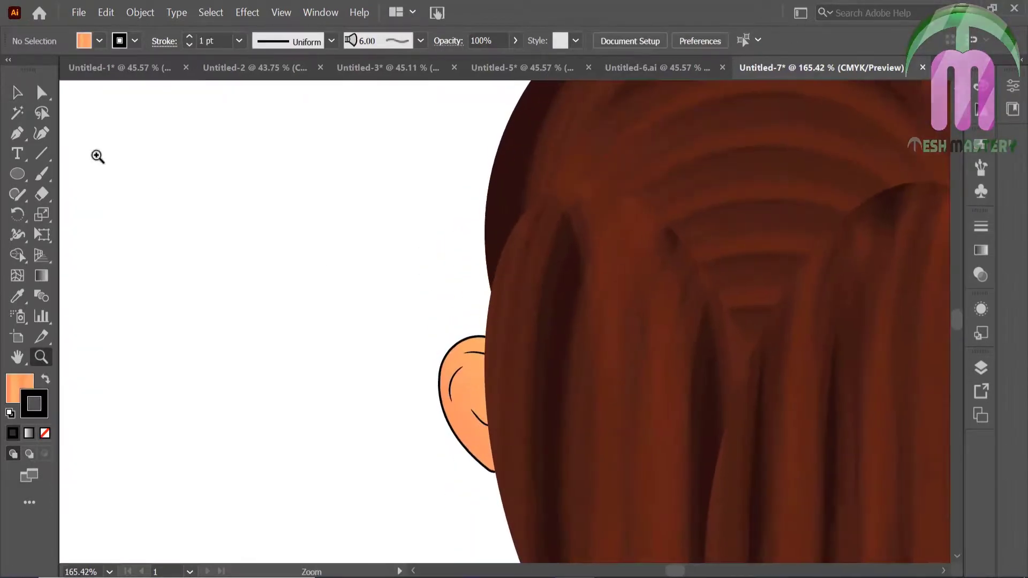
right_click(451, 384)
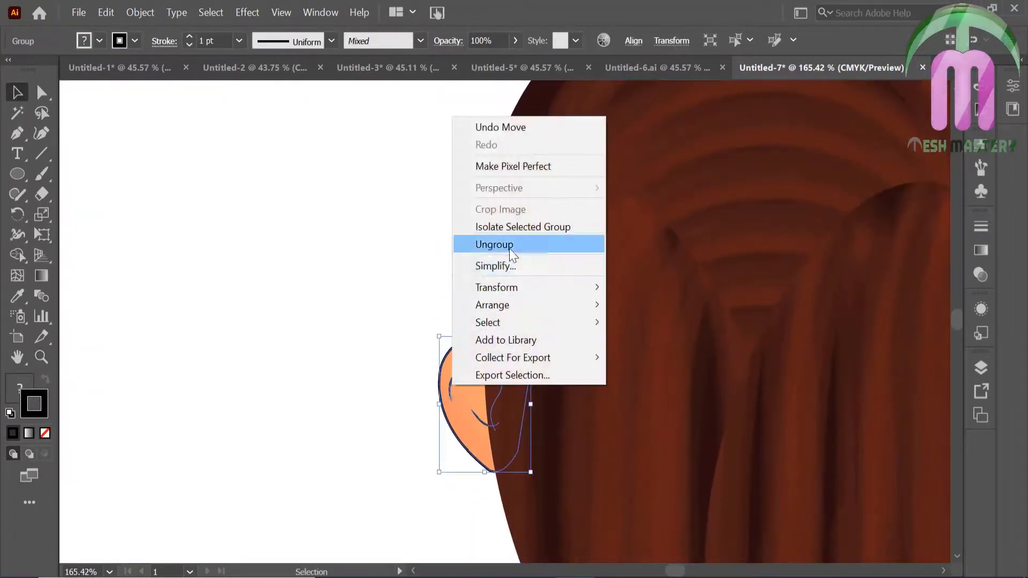
click(506, 244)
click(447, 387)
key(Delete)
Remove the left ear's inner curve, delete the right ear, and replace it with a reflected copy
click(473, 351)
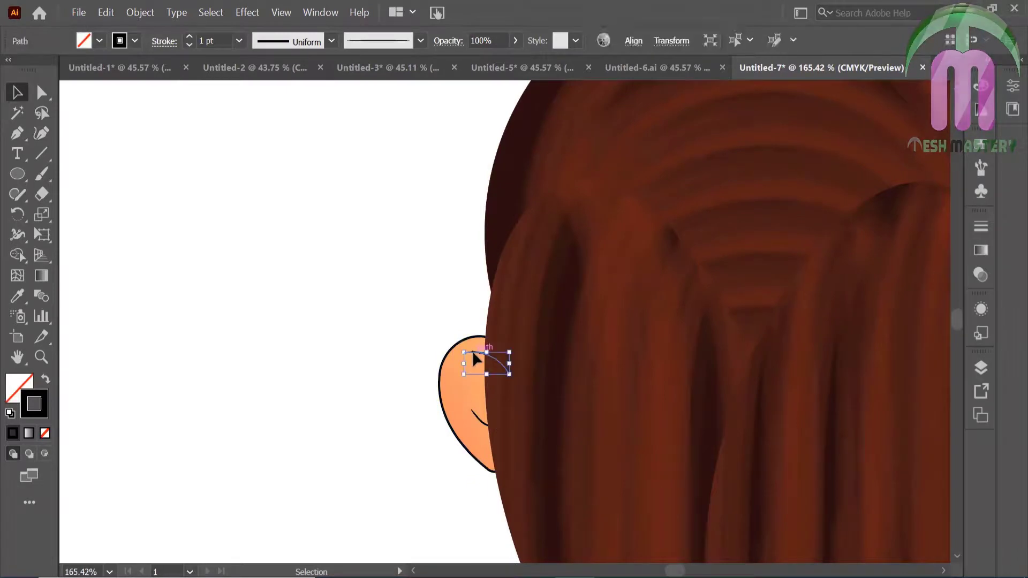
key(Delete)
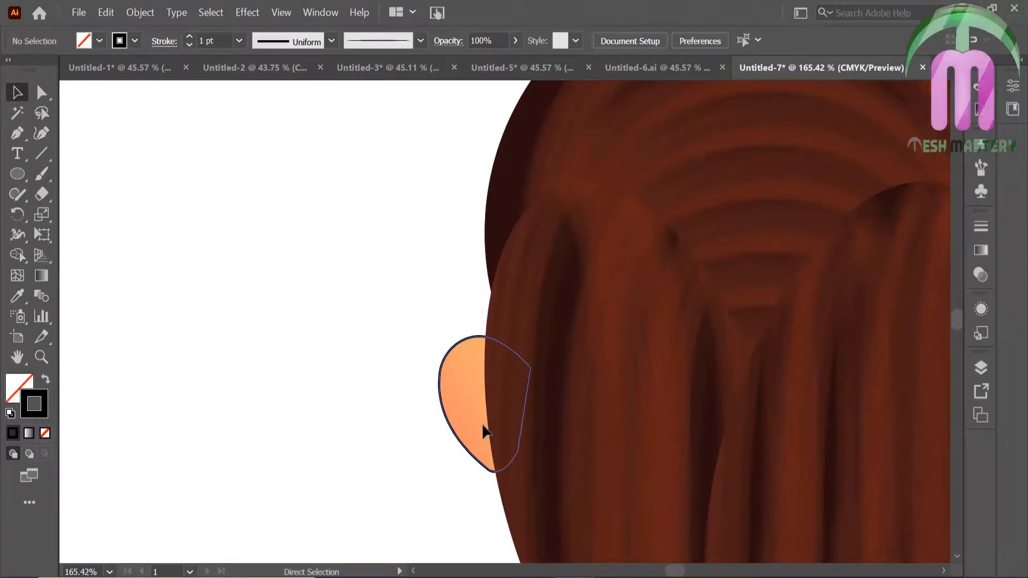
key(ctrl+0)
click(589, 296)
key(Delete)
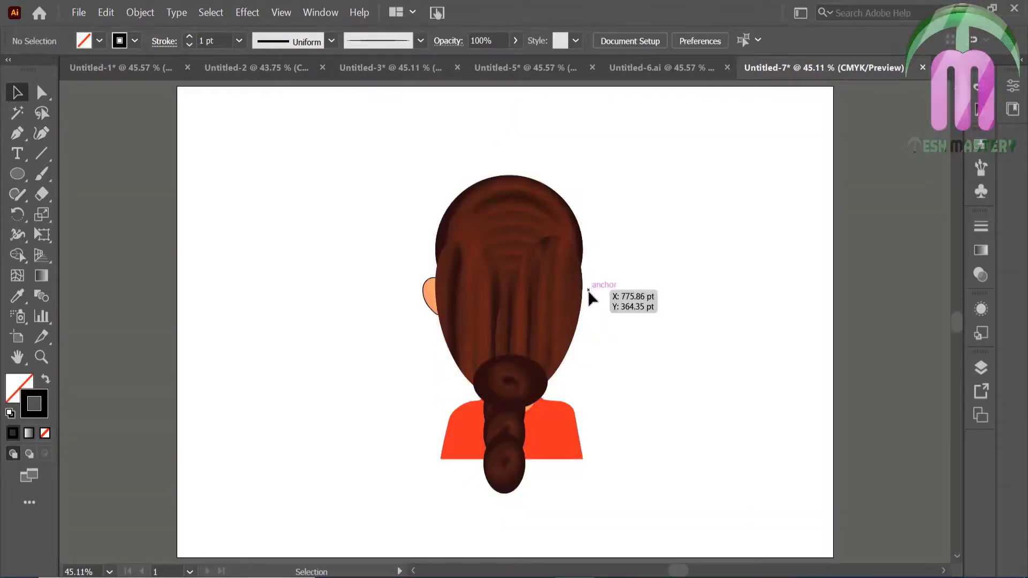
right_click(429, 297)
click(275, 403)
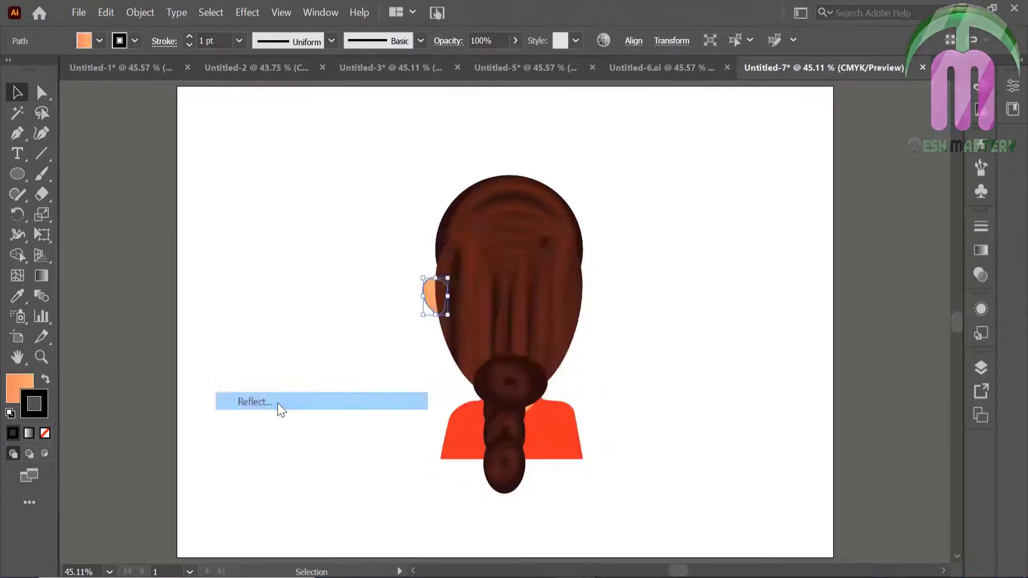
click(427, 405)
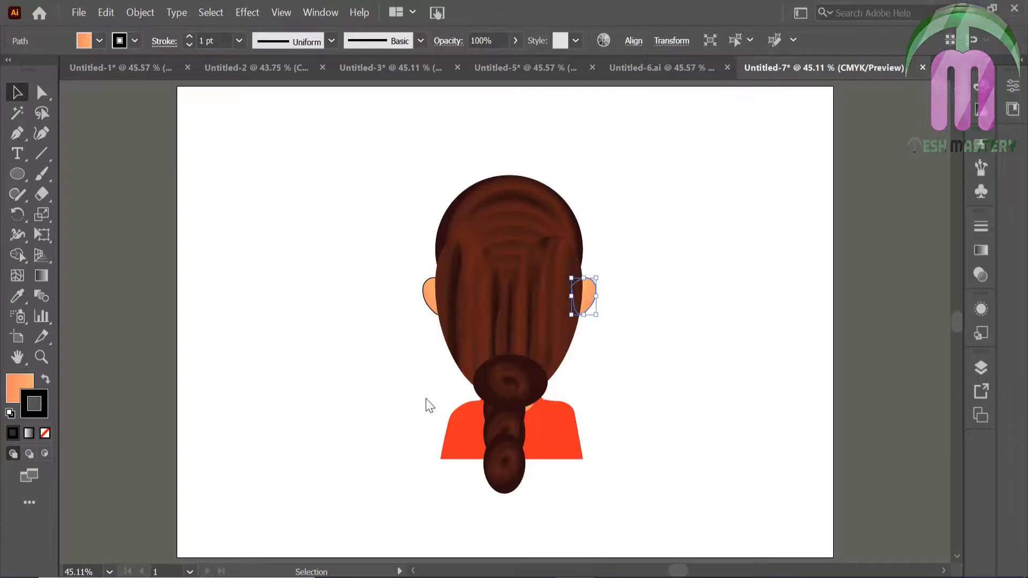
Make the braid narrower and reposition it down the girl's back
click(654, 405)
drag(507, 430, 506, 445)
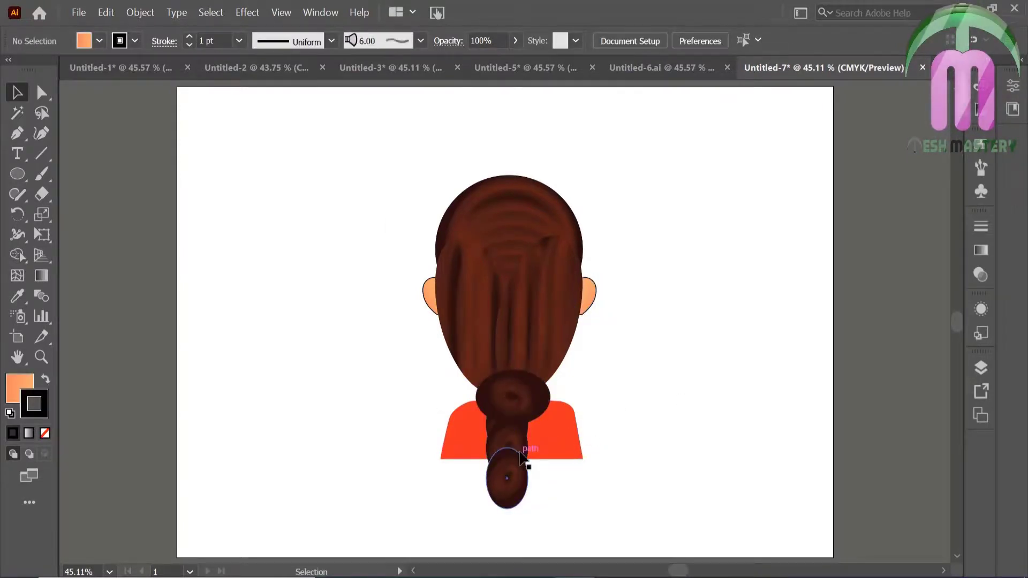
drag(520, 457, 281, 364)
drag(314, 277, 282, 275)
click(332, 300)
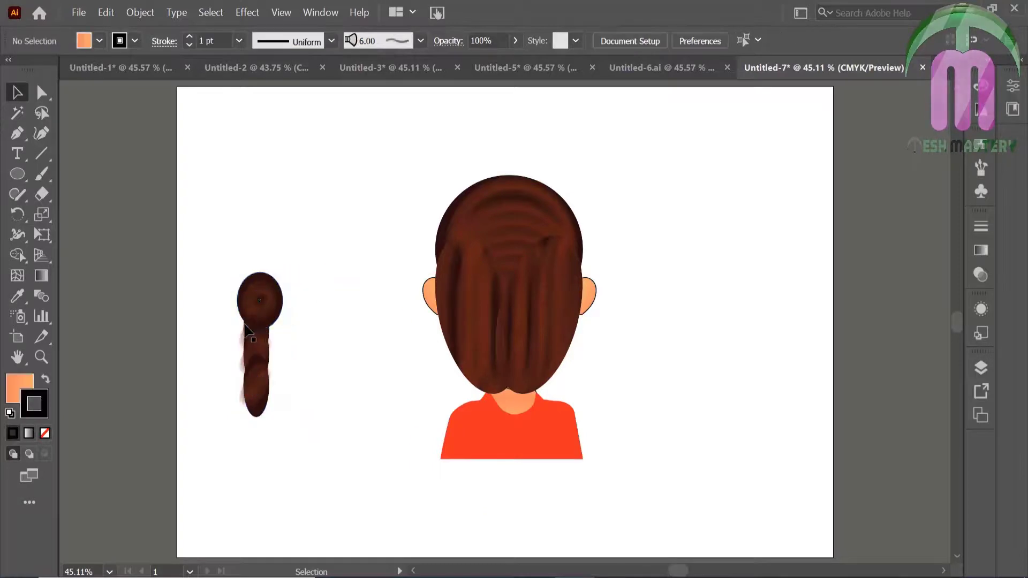
drag(242, 337, 497, 422)
click(372, 364)
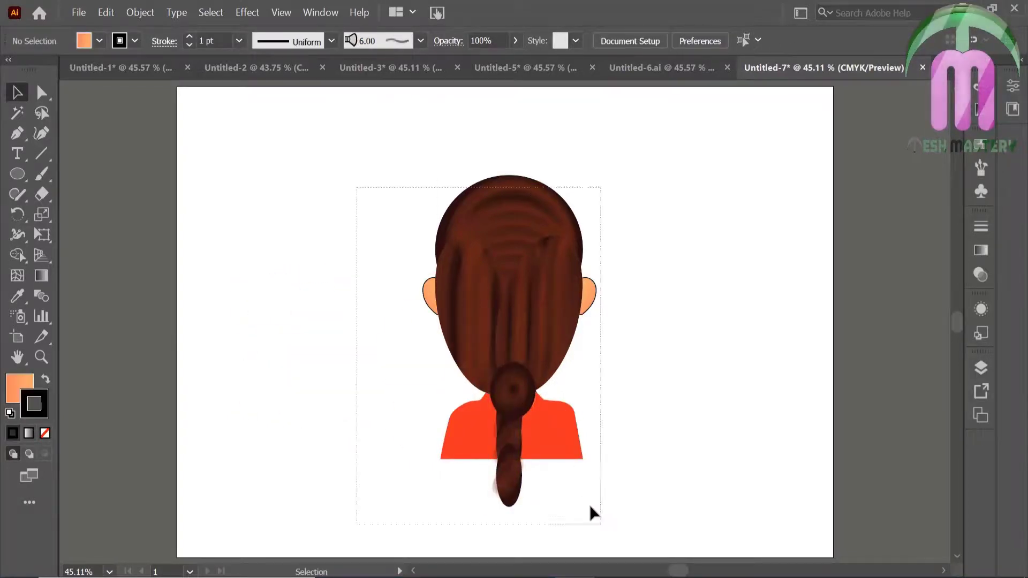
Marquee-select the entire back-view figure
drag(590, 505, 599, 520)
click(334, 268)
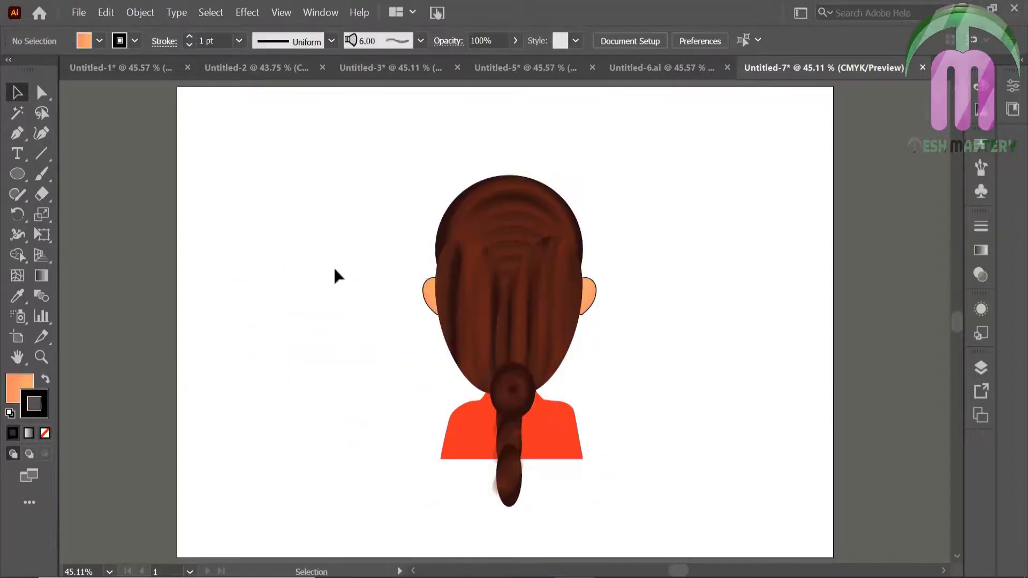
drag(349, 214, 613, 506)
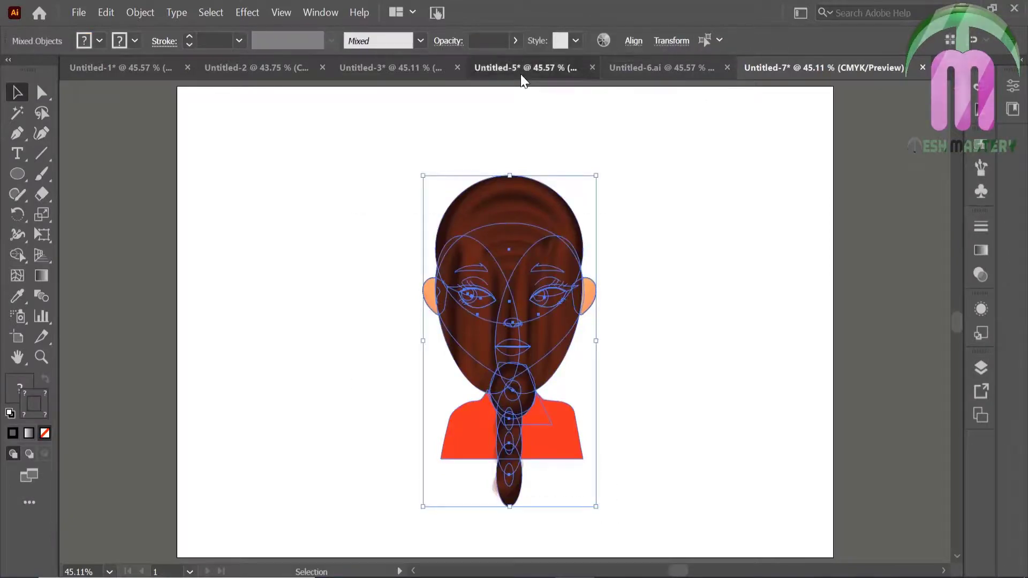
In Untitled-6.ai, shrink the left girl and move her up and left
click(659, 67)
mouse_move(104, 138)
mouse_down()
mouse_move(364, 498)
mouse_move(302, 449)
mouse_up()
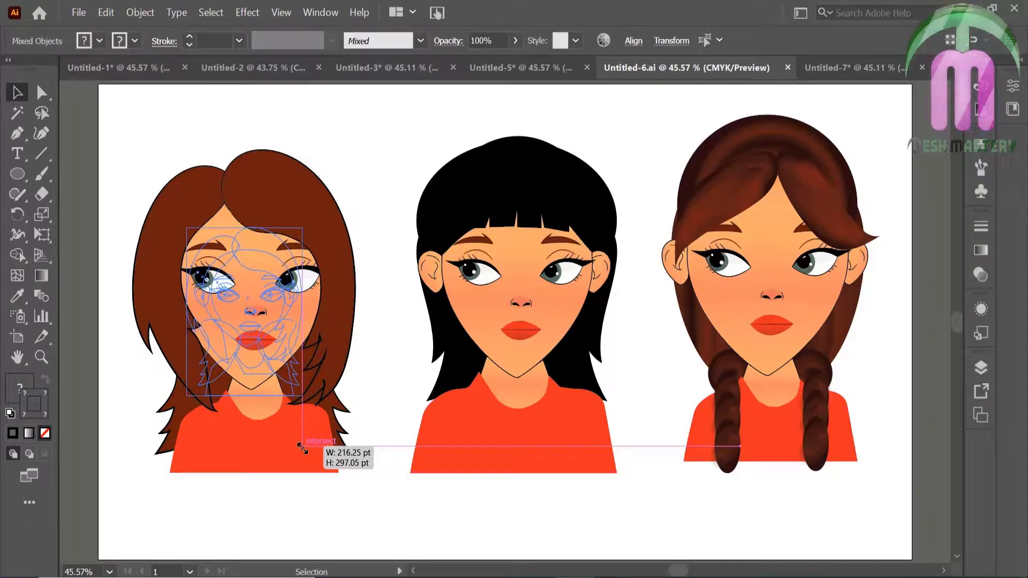
drag(303, 449, 316, 461)
drag(253, 353, 210, 260)
click(342, 246)
Shrink the middle and braided girls and move them up into the top row
mouse_move(410, 128)
mouse_down()
mouse_move(619, 499)
mouse_move(574, 436)
mouse_move(585, 452)
mouse_up()
mouse_move(526, 391)
mouse_down()
mouse_move(507, 307)
mouse_move(487, 301)
mouse_up()
click(648, 223)
click(802, 350)
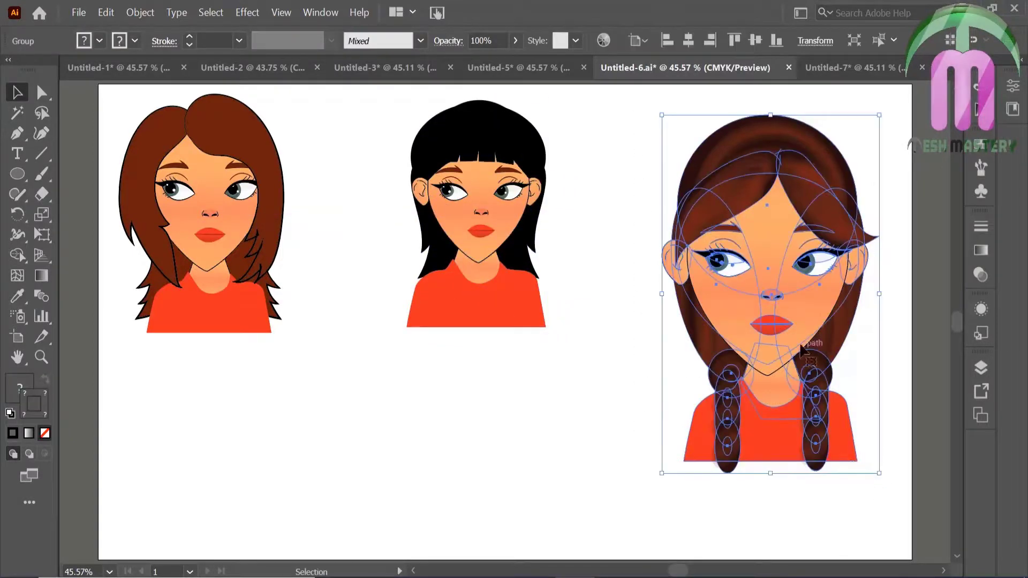
drag(866, 467, 844, 443)
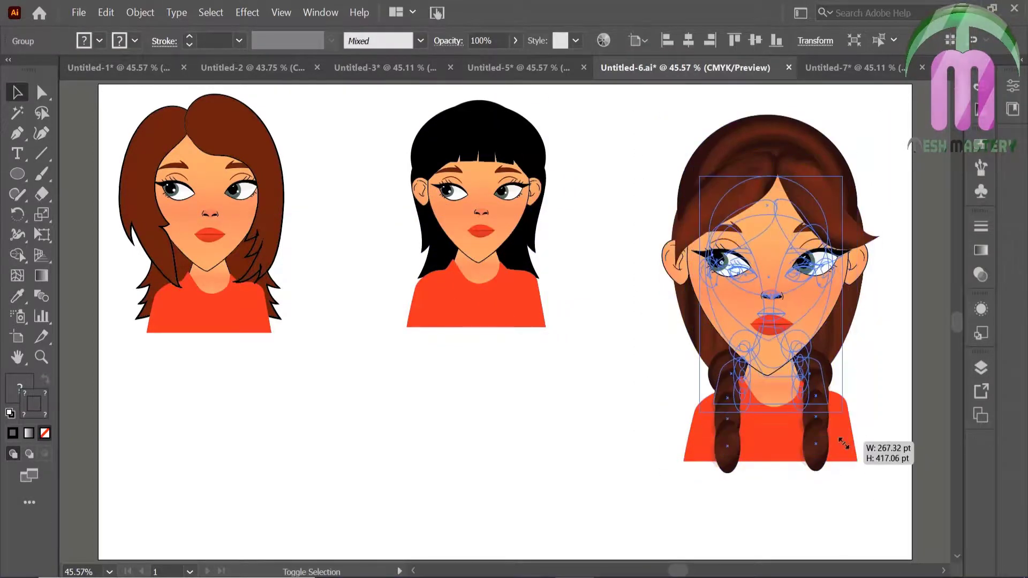
drag(778, 323, 756, 222)
Nudge the middle girl into line with the other two
click(743, 465)
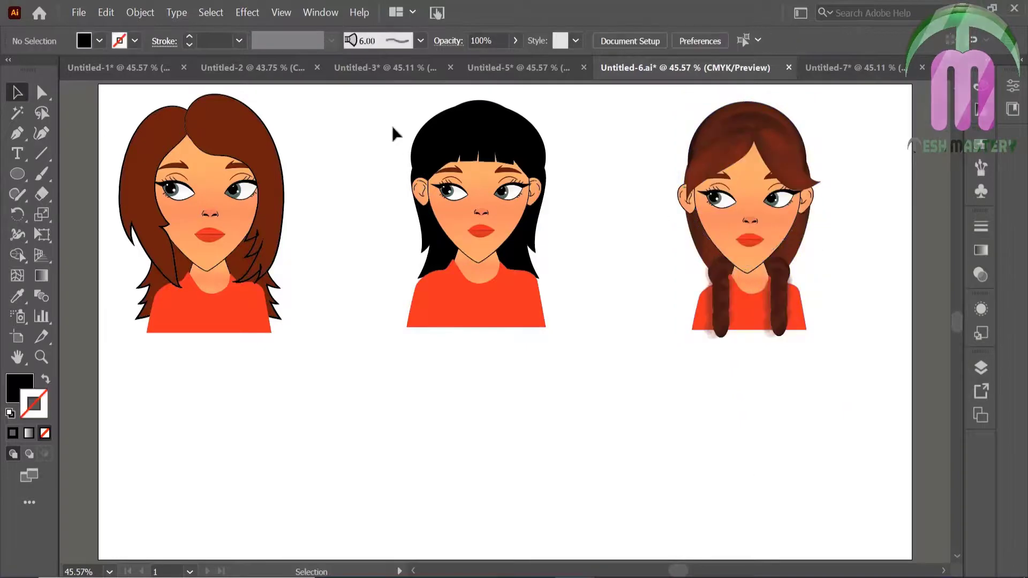
drag(395, 131, 587, 395)
click(587, 389)
click(751, 281)
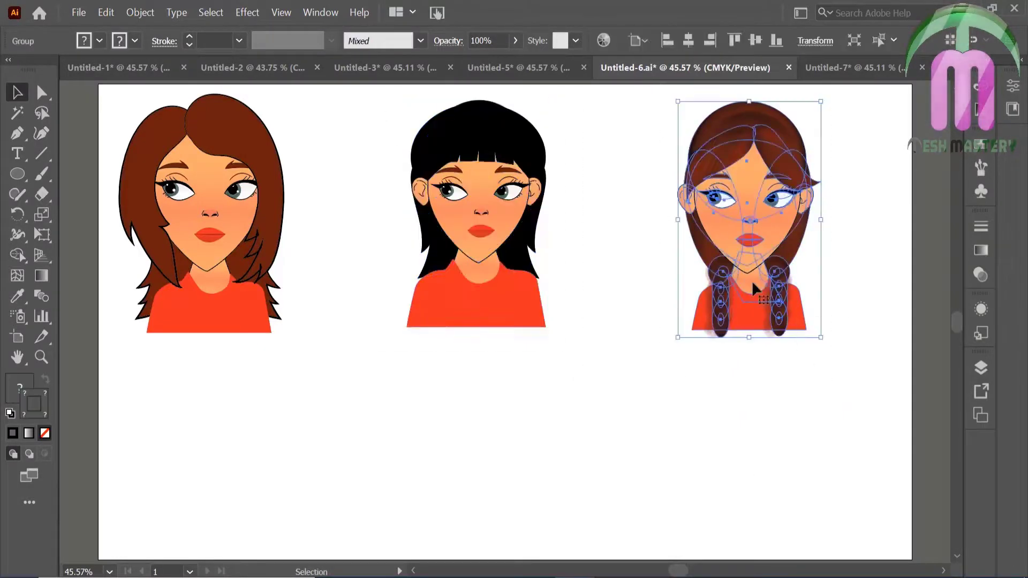
drag(307, 349, 307, 350)
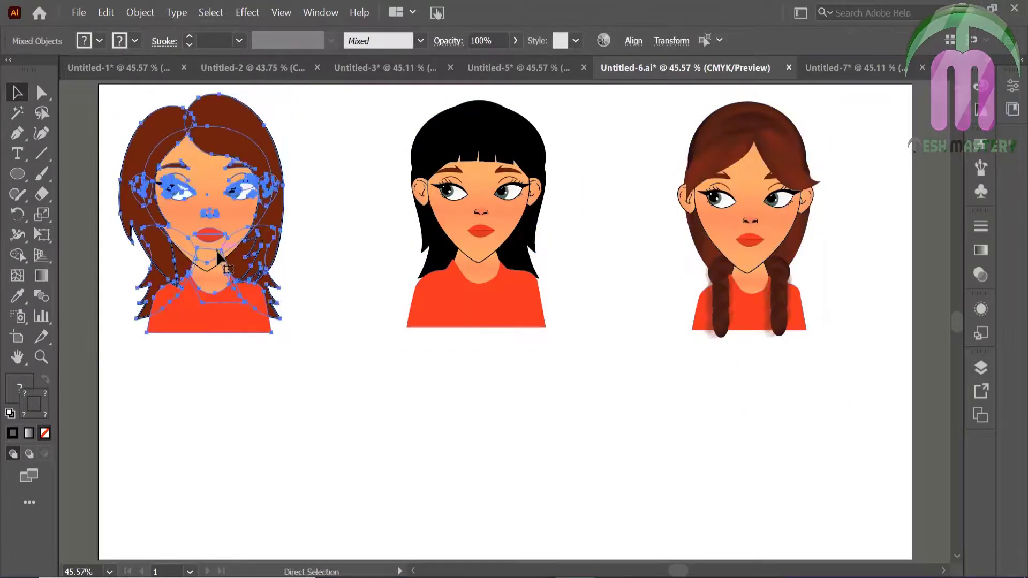
click(353, 464)
Paste the back-view girl, resize it, and place it below the braided girl
key(ctrl+v)
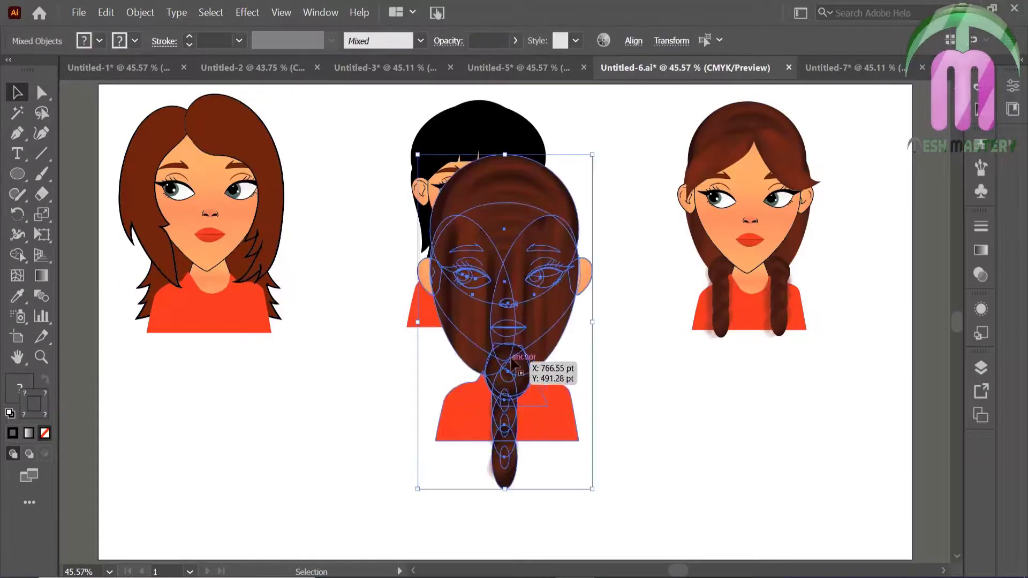
mouse_move(593, 153)
mouse_down()
mouse_move(561, 173)
mouse_move(557, 222)
mouse_up()
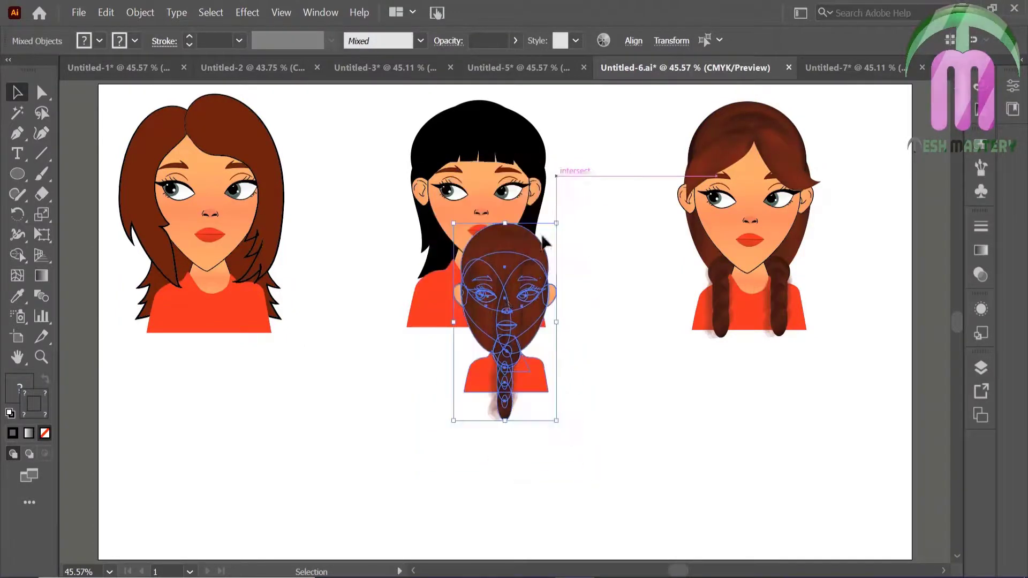
mouse_move(508, 314)
mouse_down()
mouse_move(747, 425)
mouse_move(769, 450)
mouse_up()
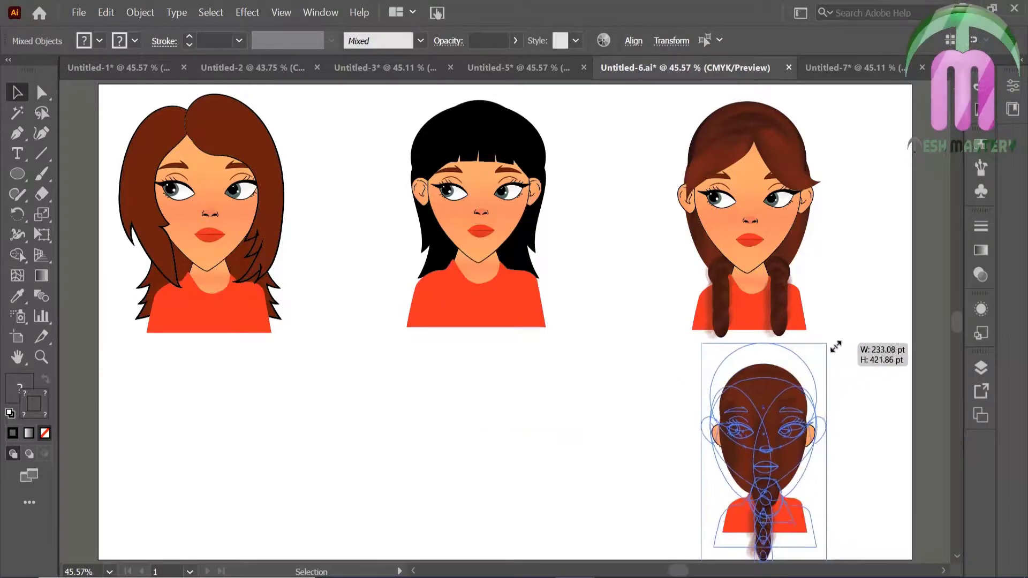
drag(818, 364, 838, 339)
drag(741, 258, 741, 245)
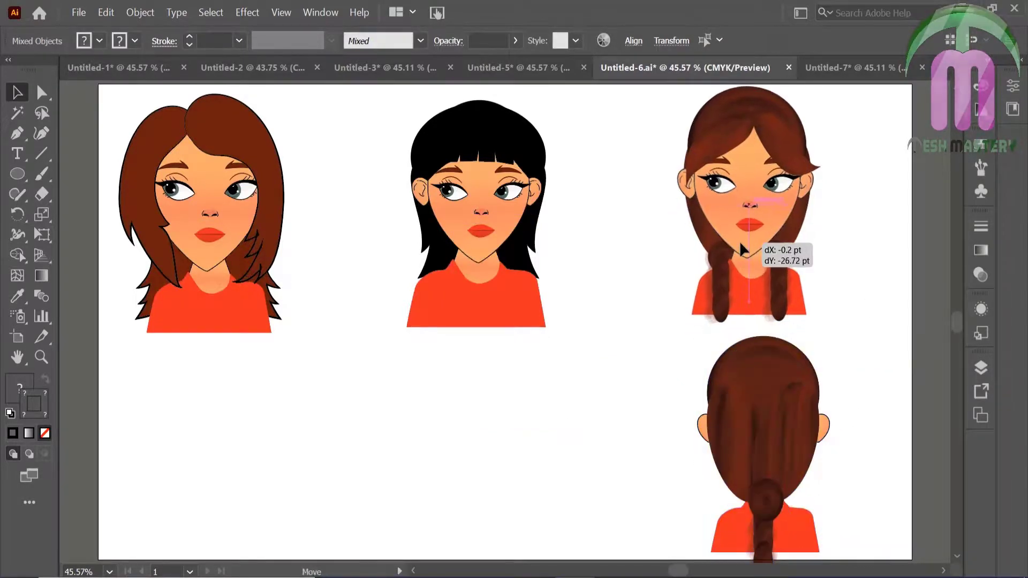
click(821, 265)
Select all points of the back view and move it up slightly
click(769, 461)
key(a)
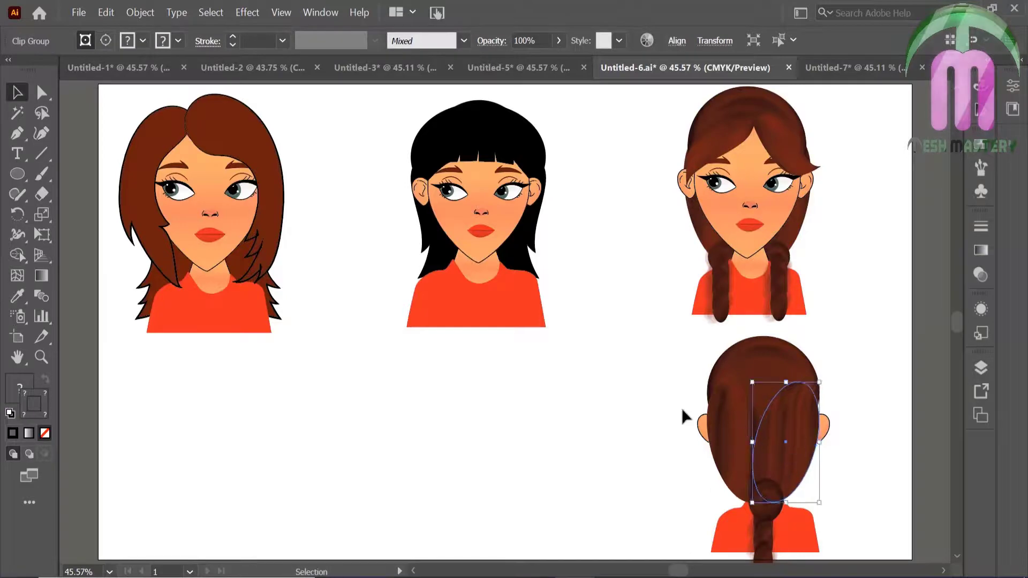
drag(691, 379, 829, 562)
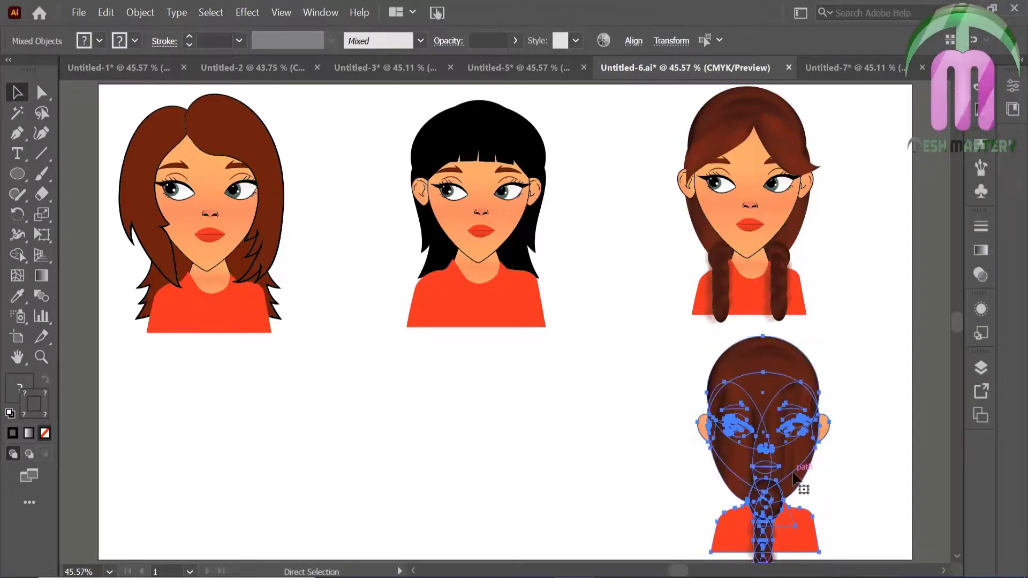
drag(795, 477, 756, 449)
Move the black-haired girl to the bottom left and enlarge the braided girl at centre
key(v)
click(552, 362)
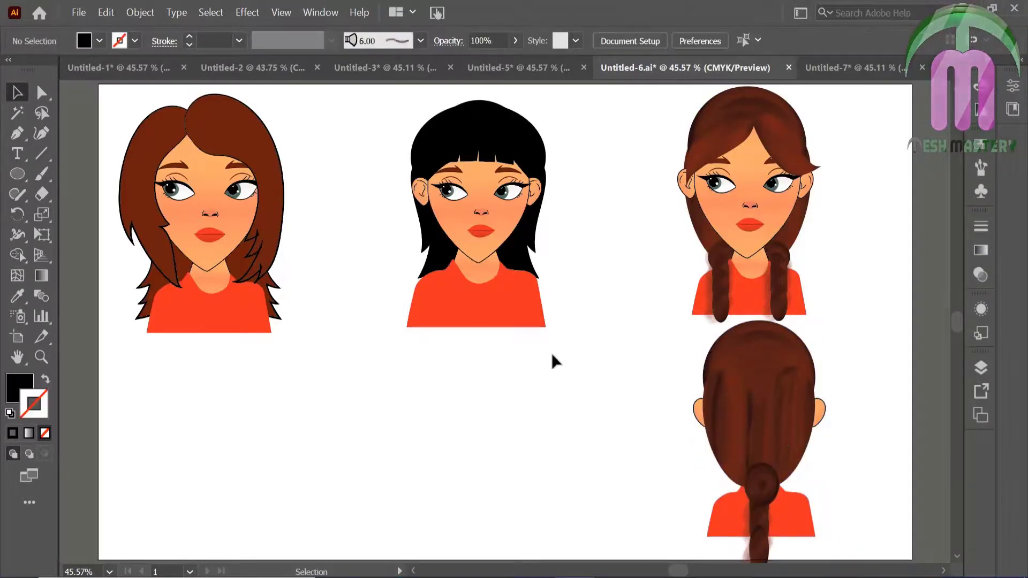
drag(477, 253, 163, 433)
click(375, 375)
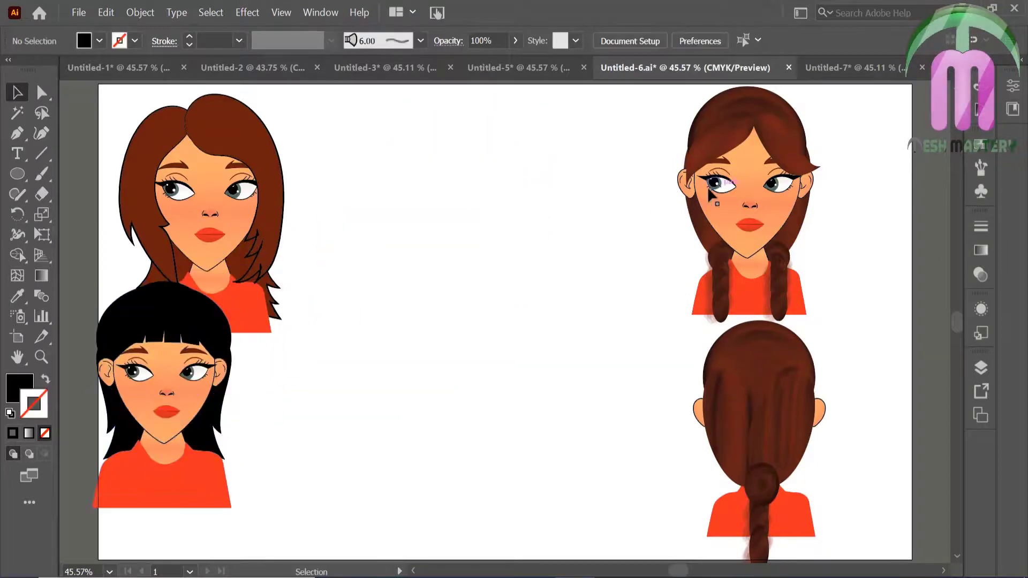
drag(772, 153, 482, 249)
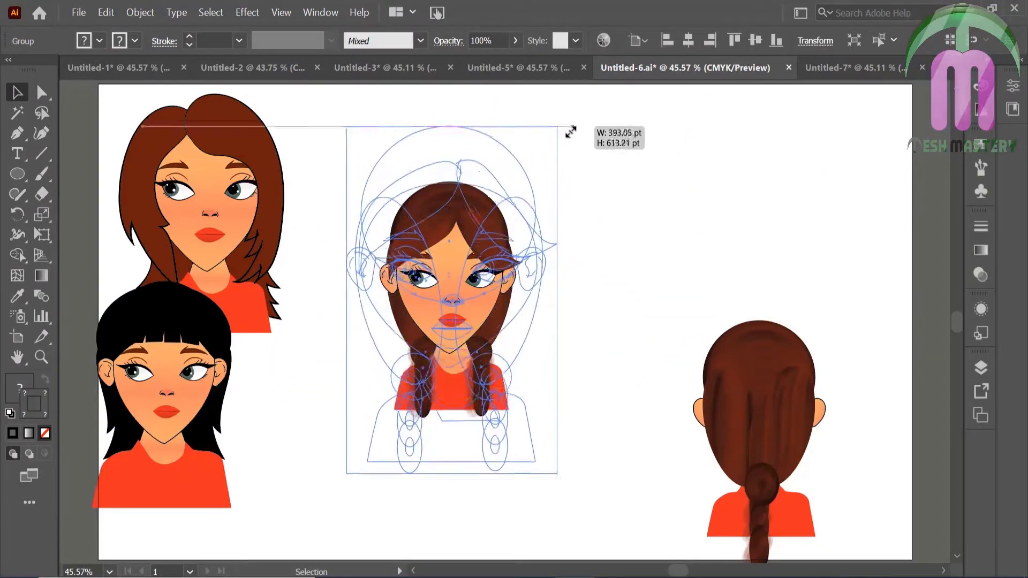
drag(522, 184, 569, 112)
click(601, 278)
Enlarge the back view and place it beside the braided girl's front view
click(755, 431)
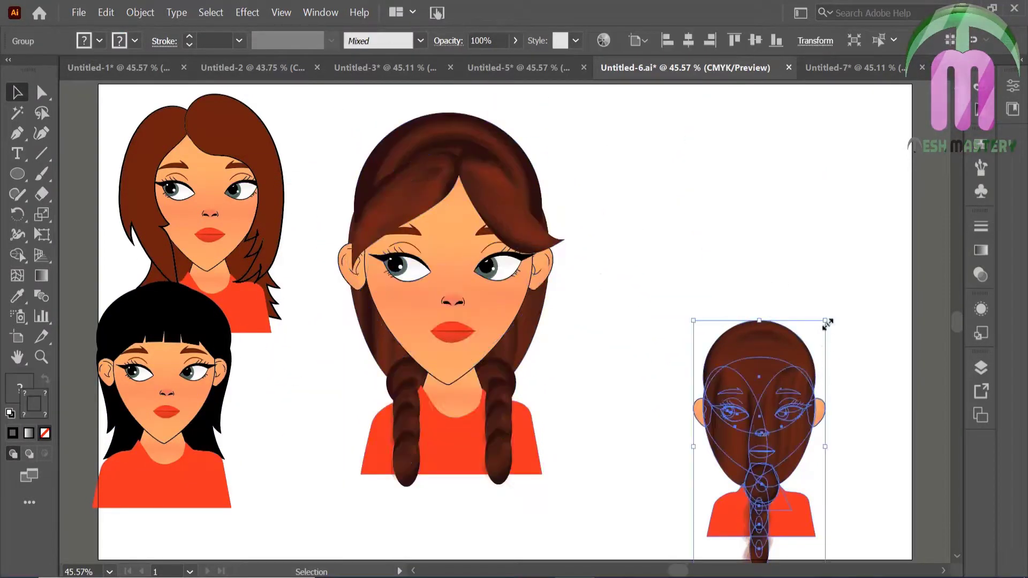
drag(828, 323, 870, 240)
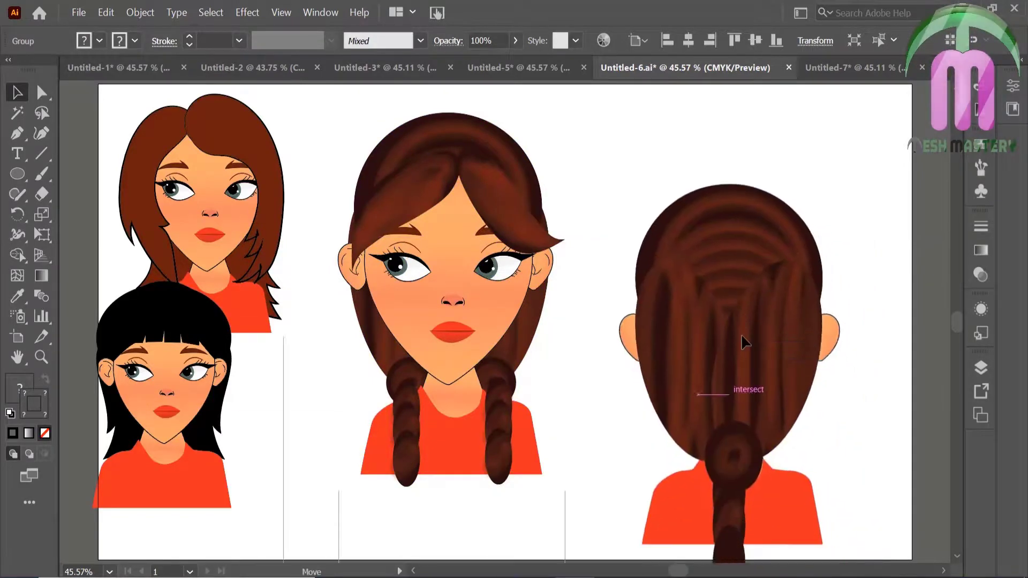
drag(751, 349, 704, 265)
click(332, 168)
Shrink both braided figures together and move them to the artboard's right edge
key(ctrl+a)
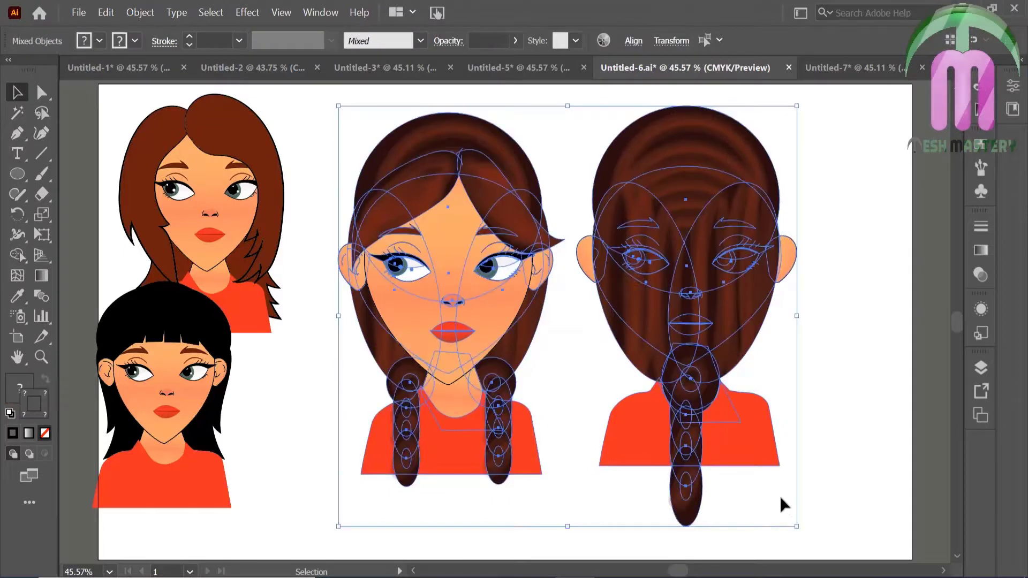
drag(798, 530, 680, 420)
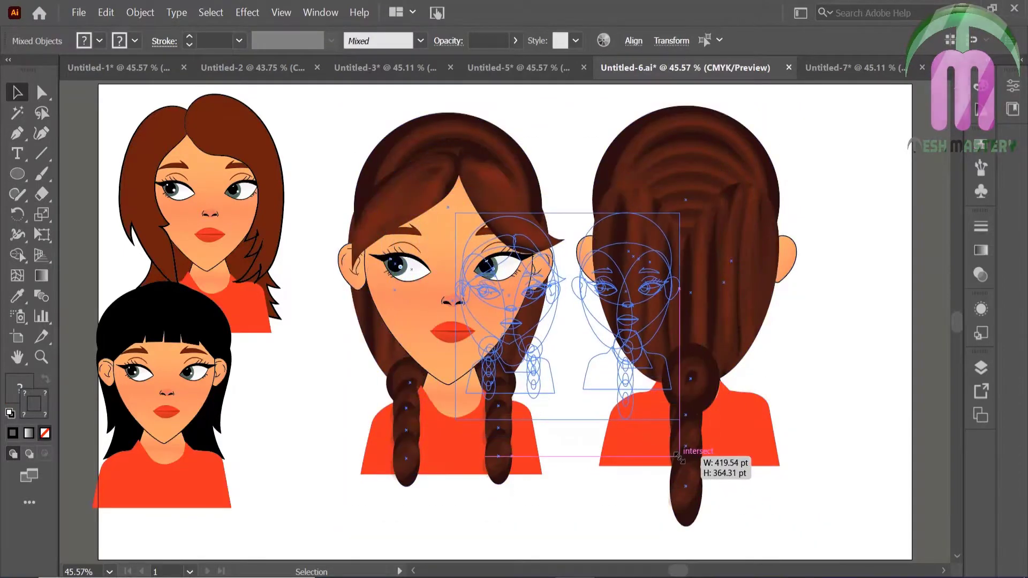
click(435, 300)
drag(621, 344, 829, 248)
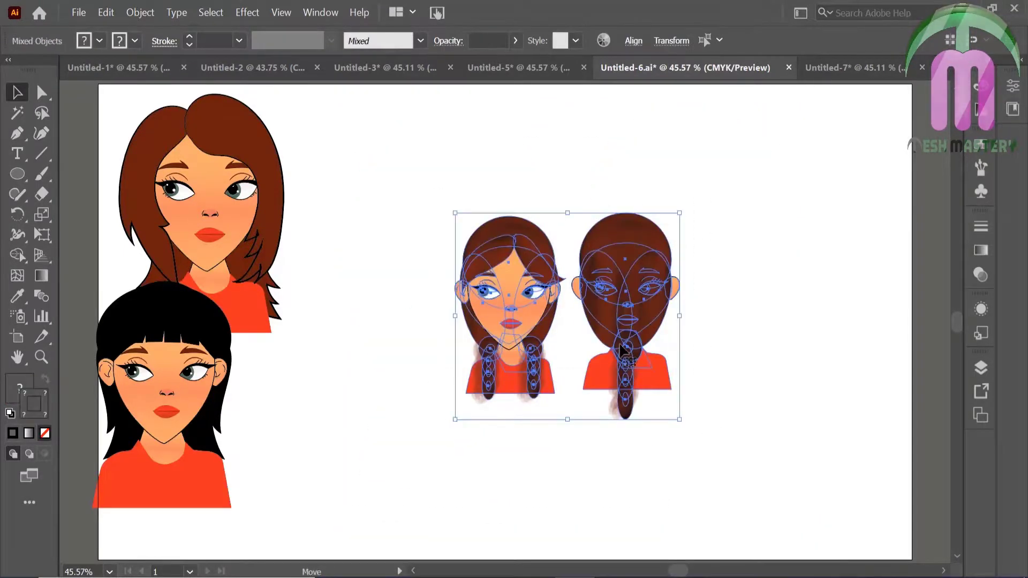
click(523, 251)
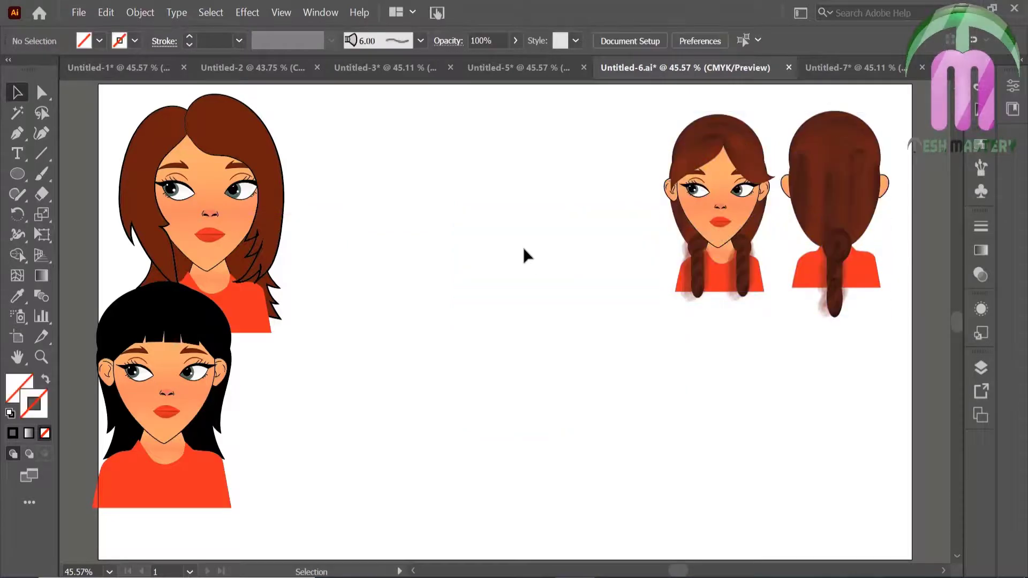
mouse_move(170, 359)
mouse_down()
mouse_move(555, 206)
mouse_move(424, 284)
mouse_up()
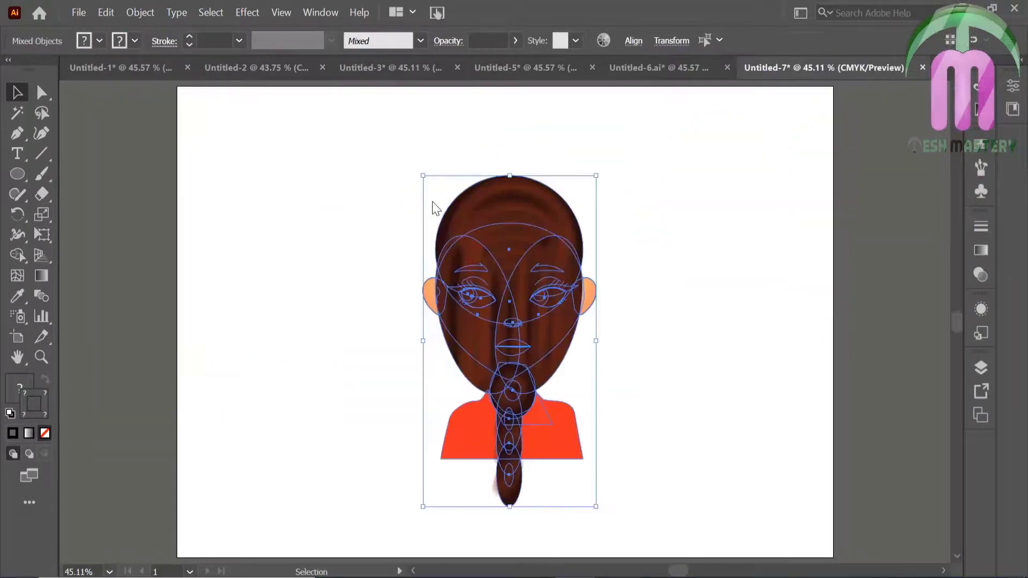
Ungroup the black-haired girl figure and then its face group
right_click(435, 206)
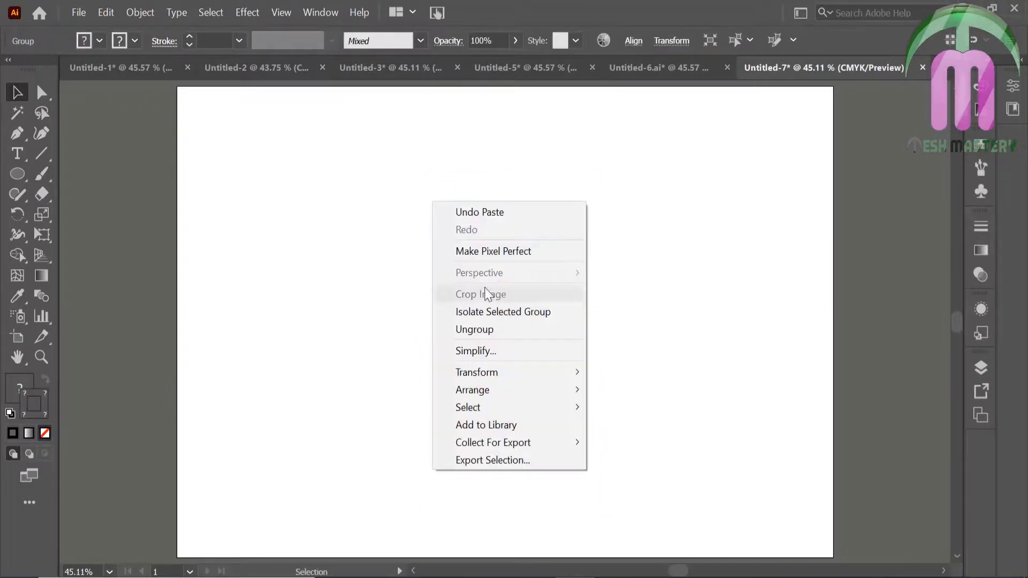
click(471, 329)
click(504, 274)
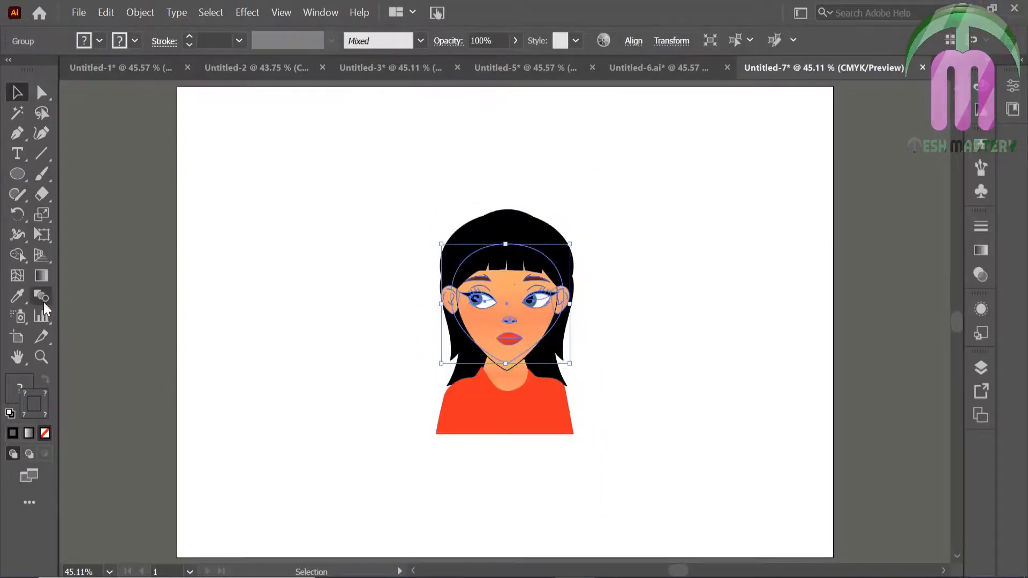
click(17, 297)
click(479, 247)
key(ctrl+z)
right_click(479, 247)
click(514, 368)
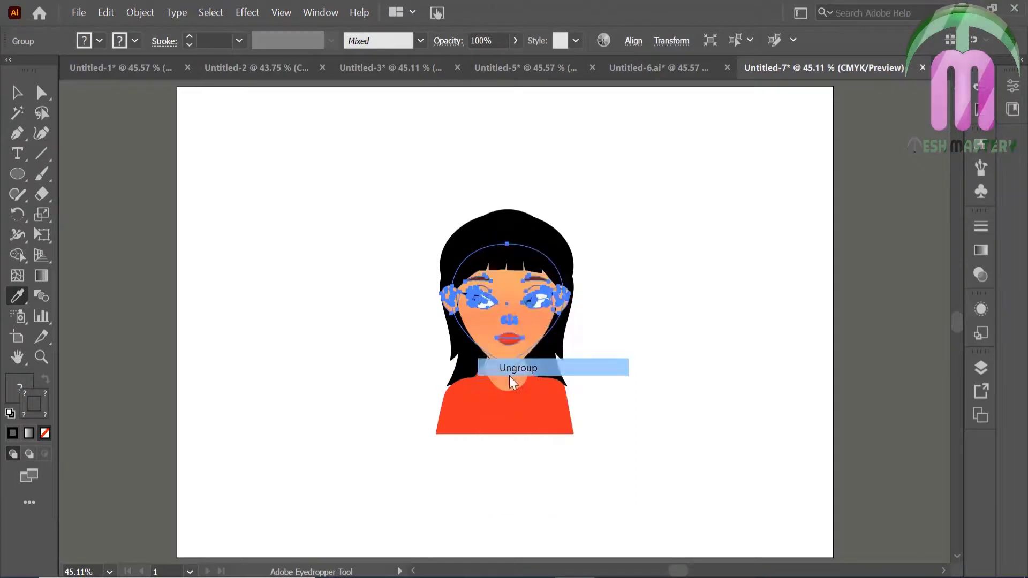
Fill the face shape with the black hair colour and bring it to the front
click(19, 99)
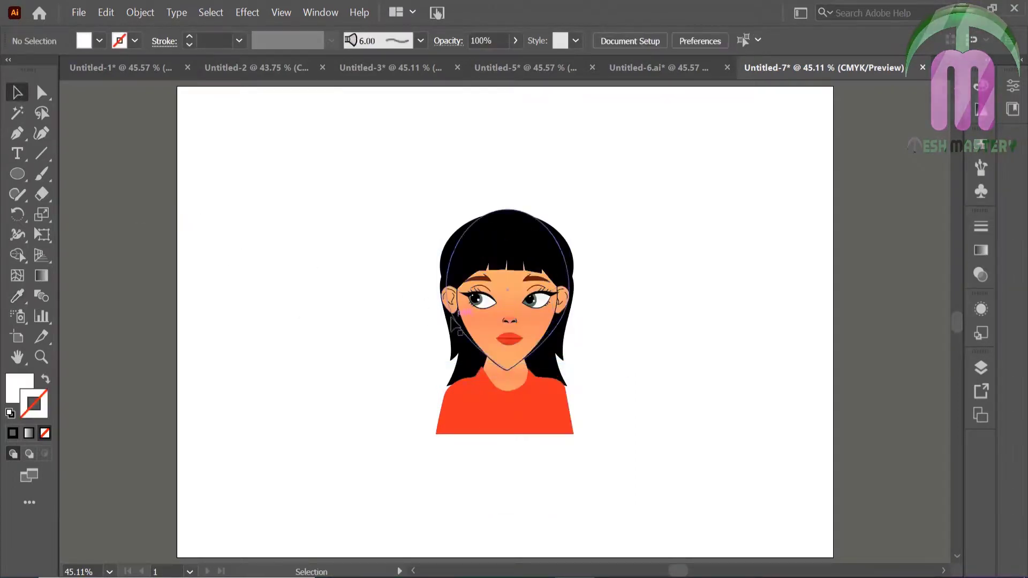
click(471, 323)
click(17, 296)
click(479, 224)
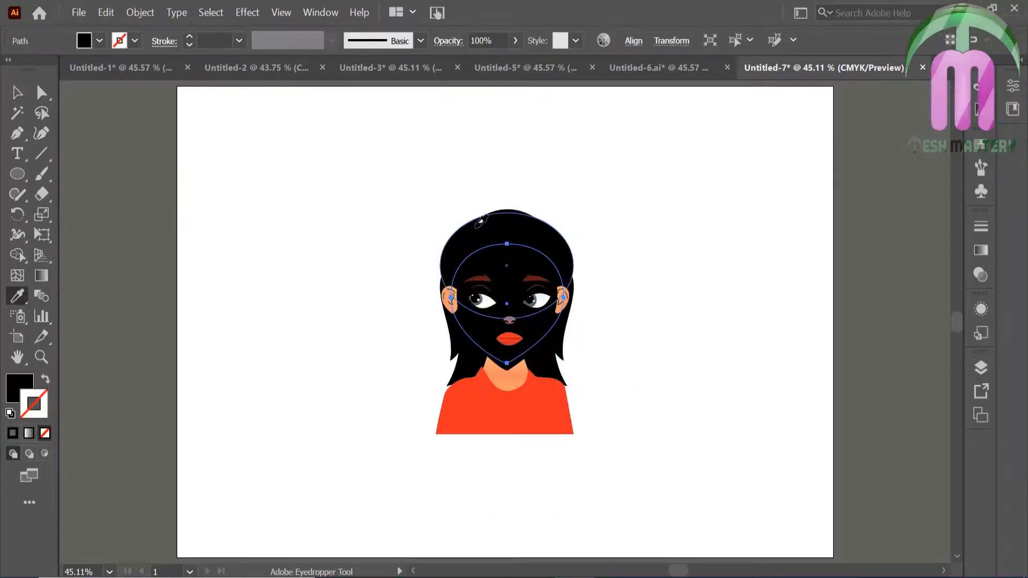
right_click(479, 220)
click(343, 498)
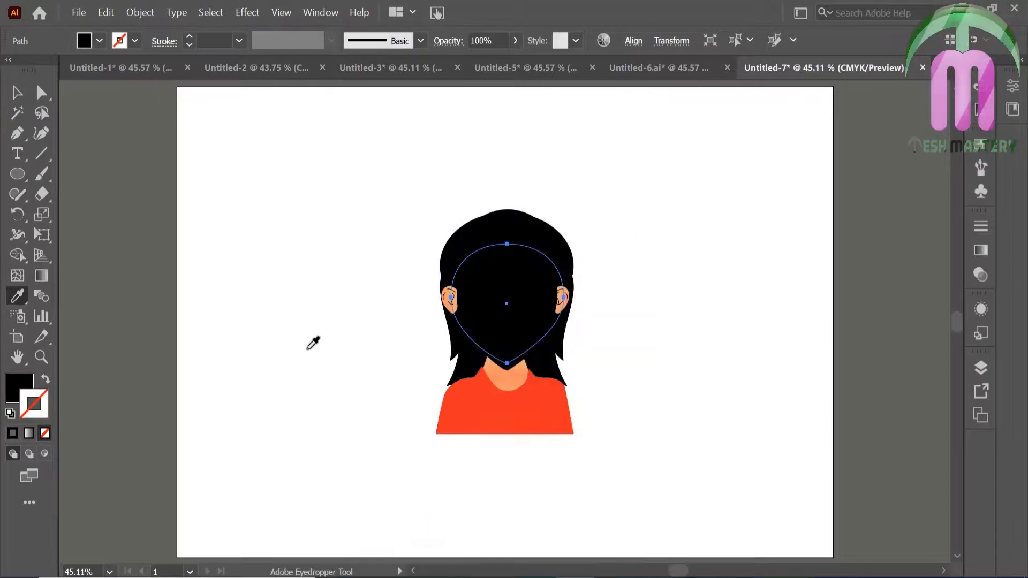
click(18, 94)
click(259, 251)
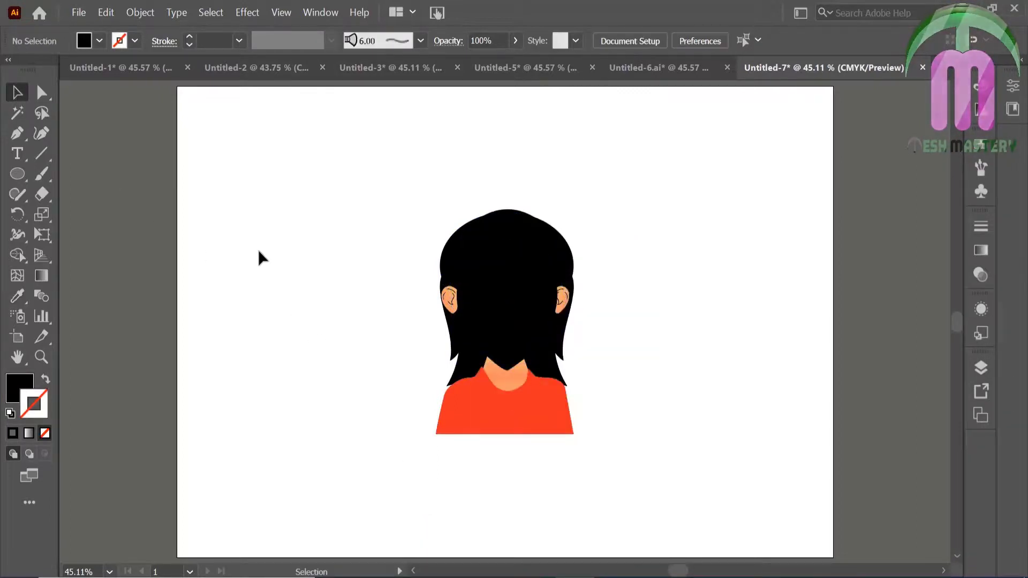
Send the left ear behind the hair and shift it slightly left
click(444, 310)
right_click(450, 303)
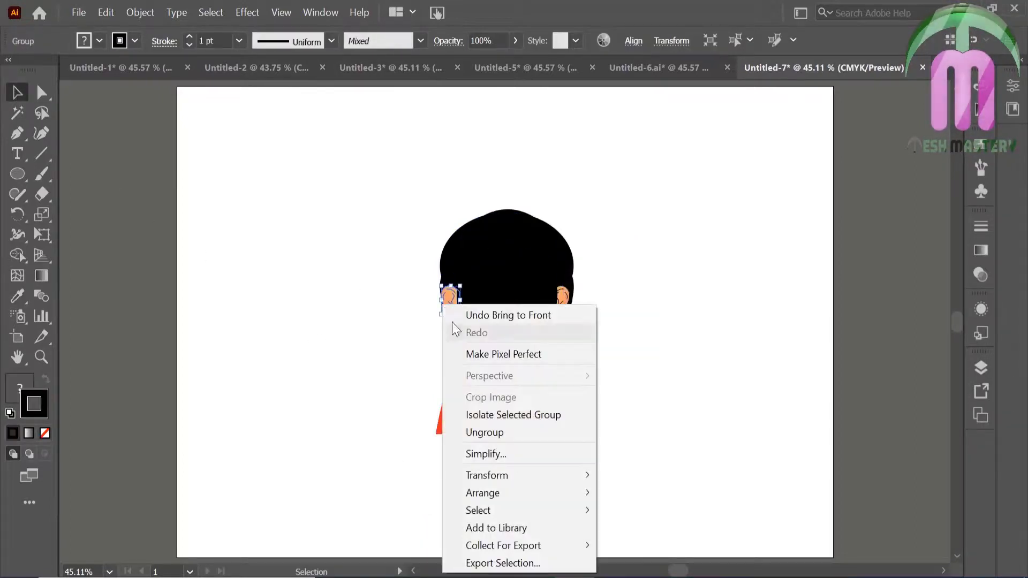
click(301, 542)
click(401, 336)
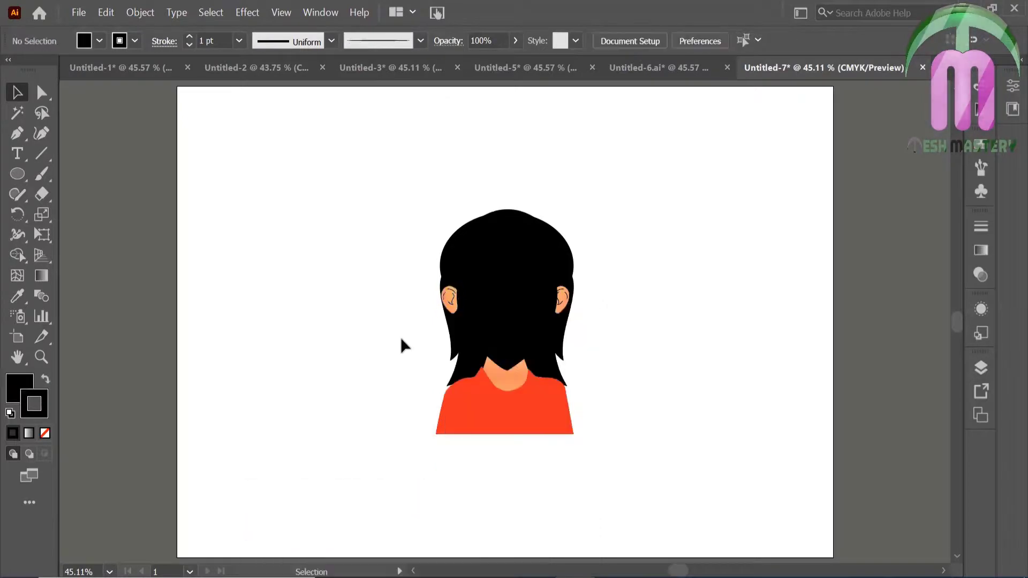
click(455, 335)
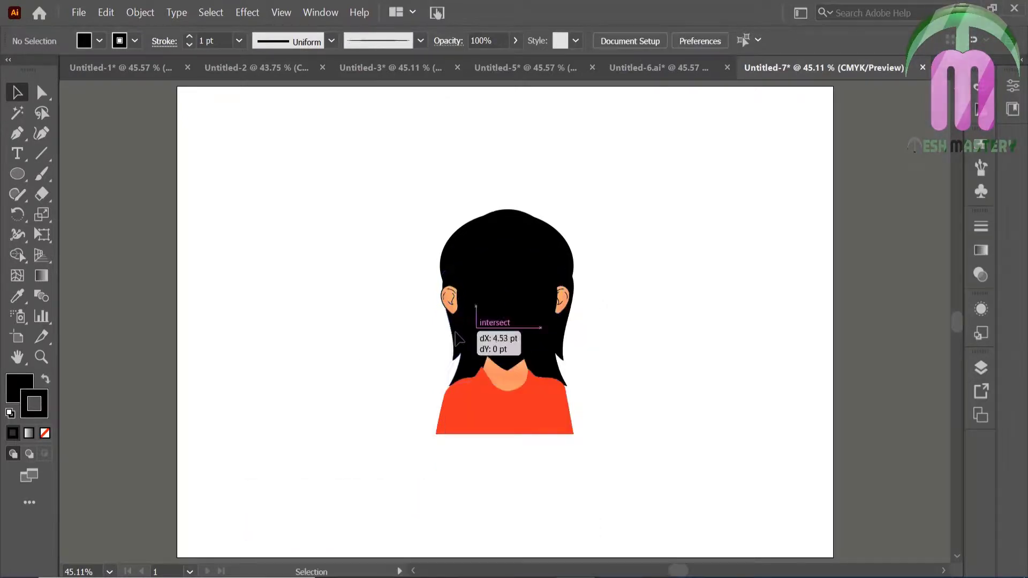
click(428, 305)
drag(450, 300, 435, 303)
Send the left ear to the back and hide the right ear behind the hair
right_click(435, 303)
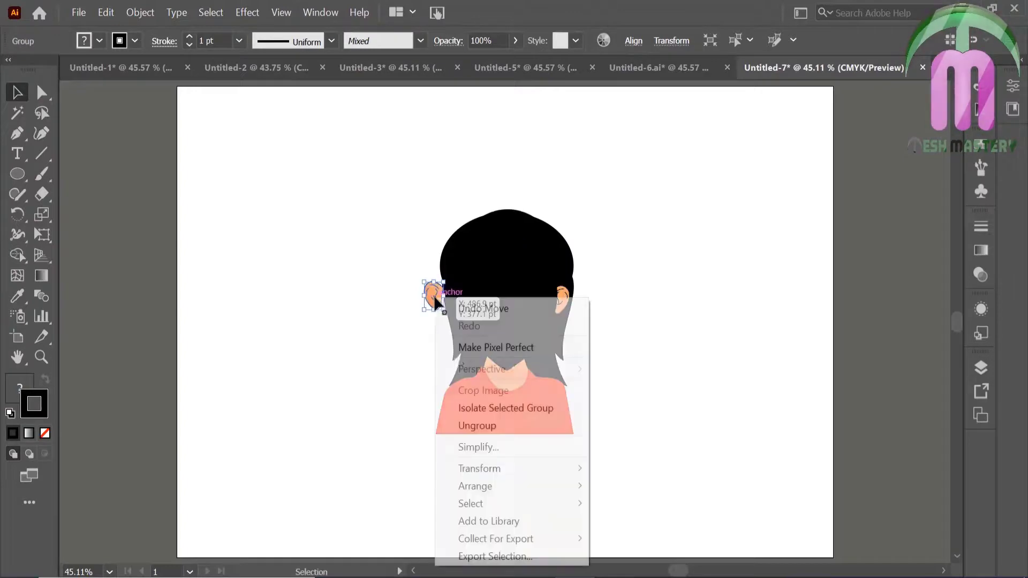
click(312, 539)
click(402, 348)
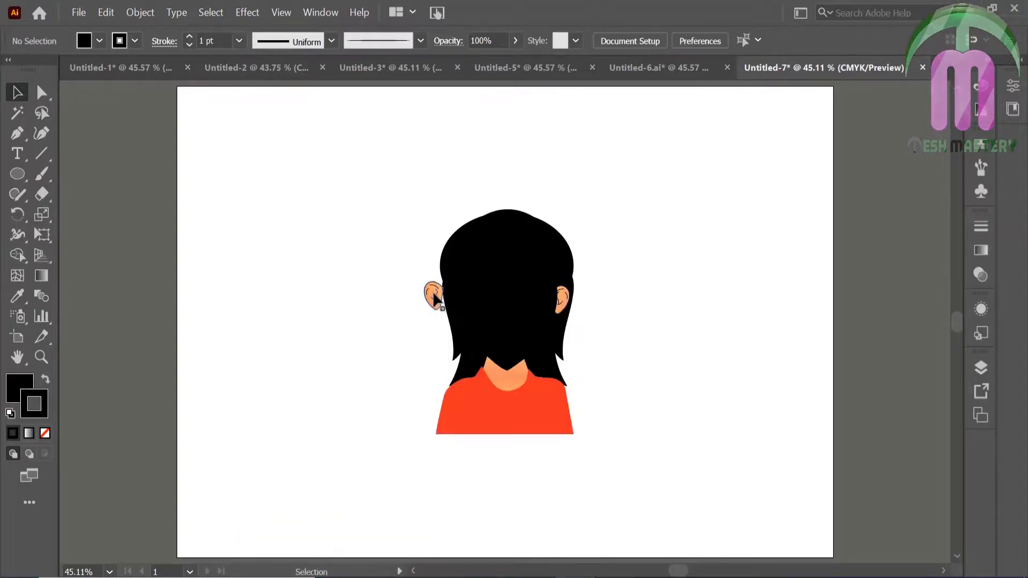
drag(435, 299, 444, 299)
click(567, 302)
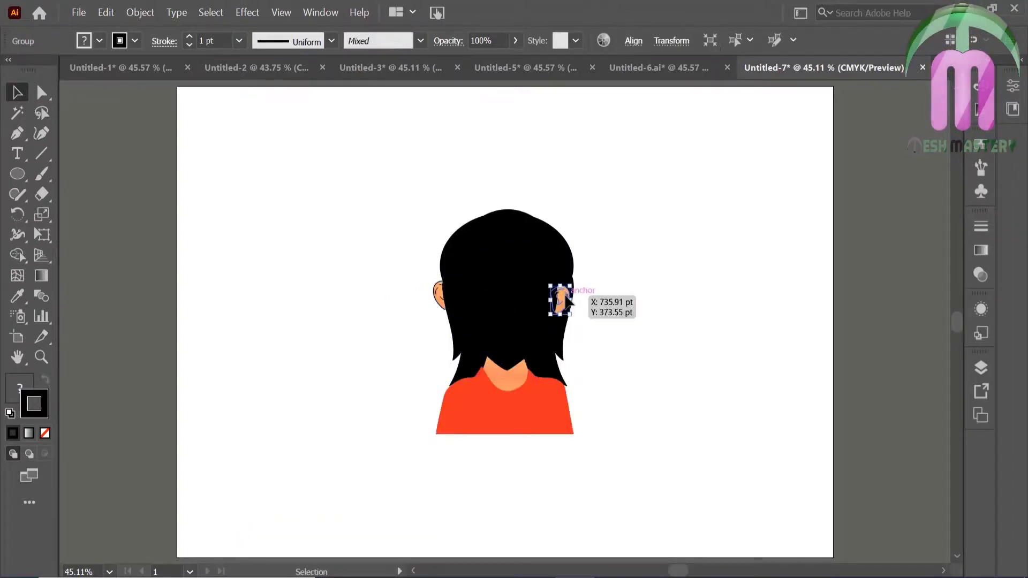
key(ctrl+shift+bracketleft)
click(571, 299)
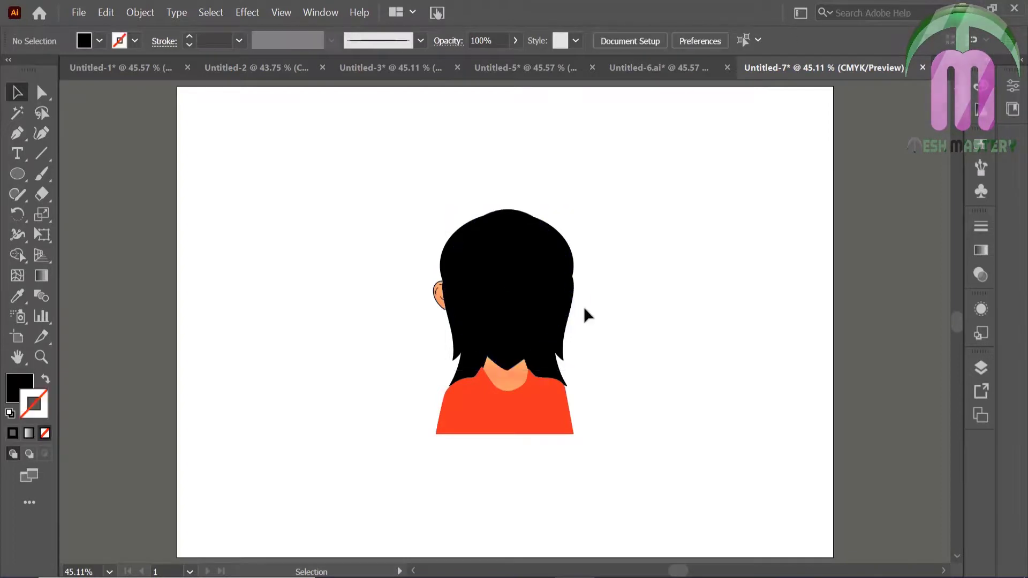
Widen the black shape over the face and bring it and the hair shape to the front
drag(510, 328, 537, 328)
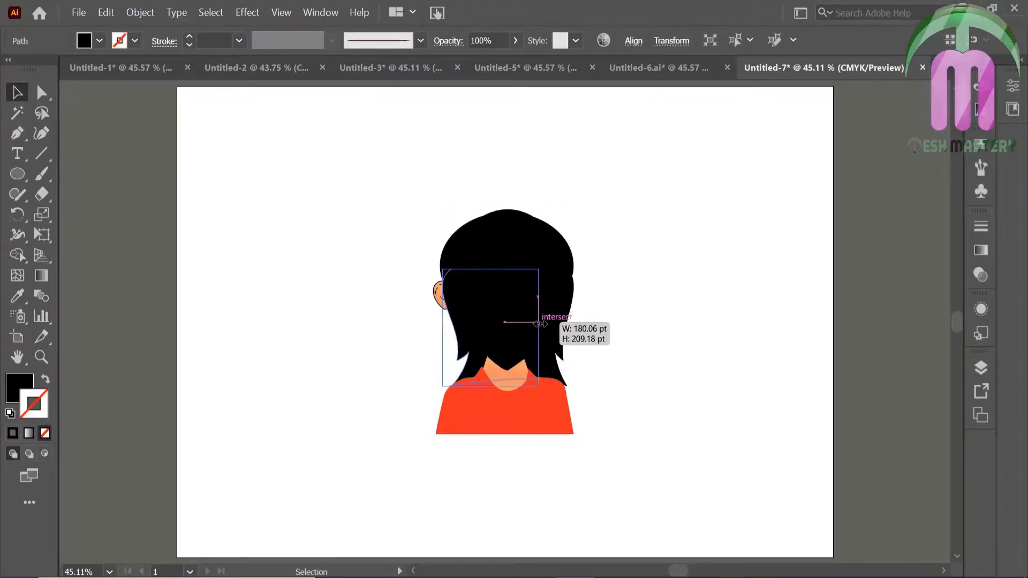
right_click(537, 328)
mouse_move(579, 498)
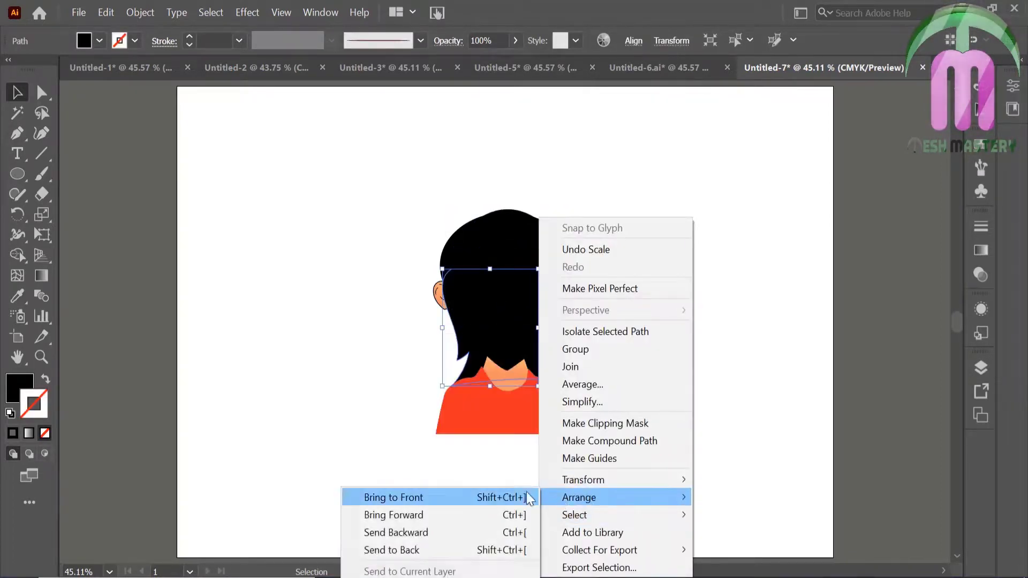
click(526, 498)
click(388, 399)
right_click(544, 366)
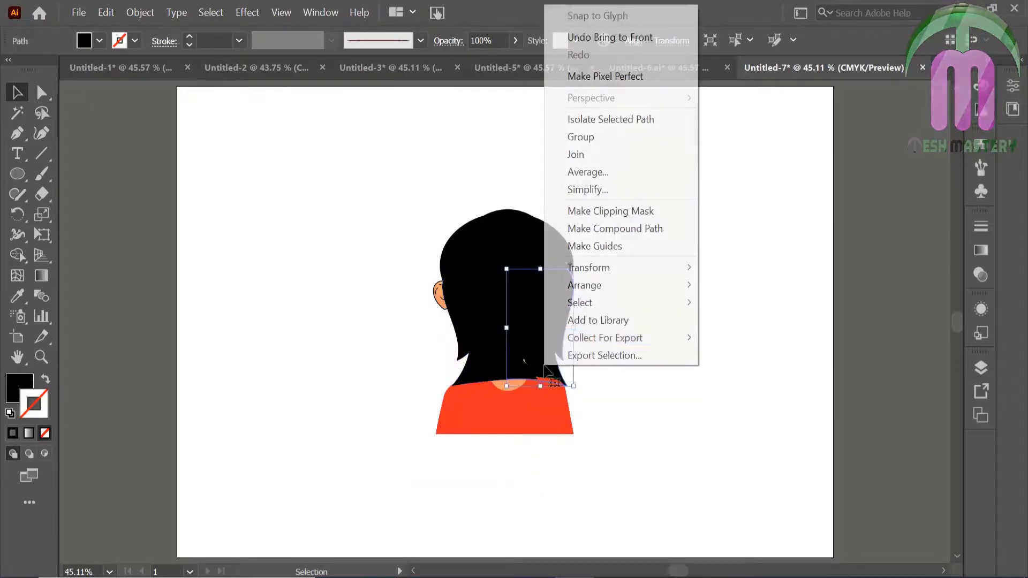
click(480, 287)
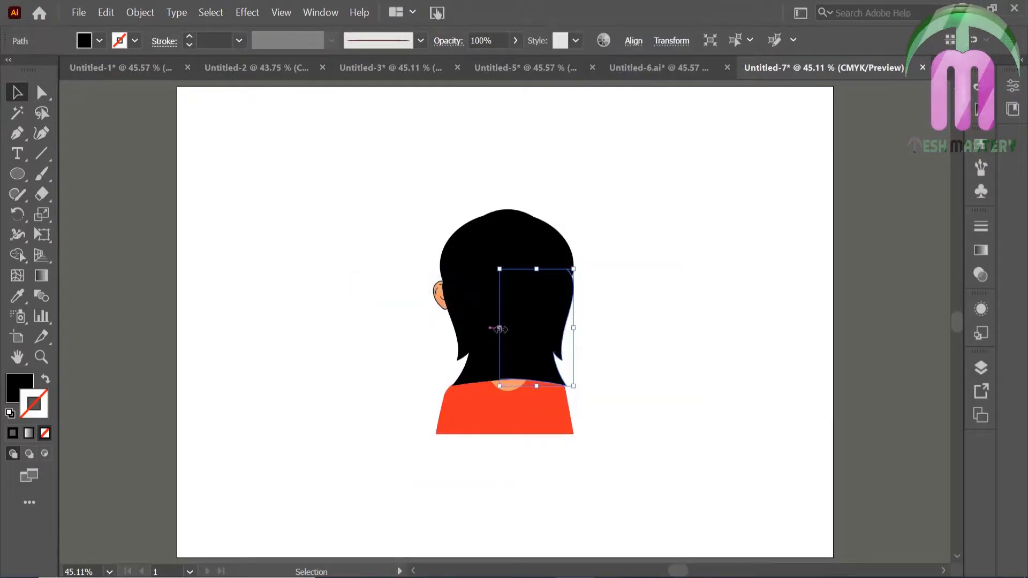
click(654, 293)
Pull the ear out beside the head, ungroup it, and send it behind the other shapes
click(438, 290)
click(375, 300)
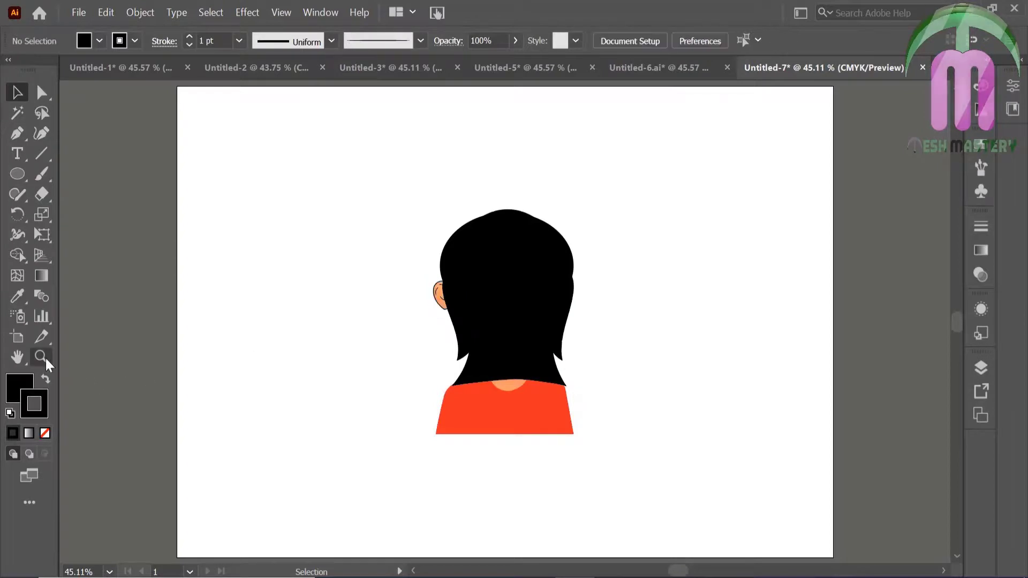
click(41, 357)
click(475, 337)
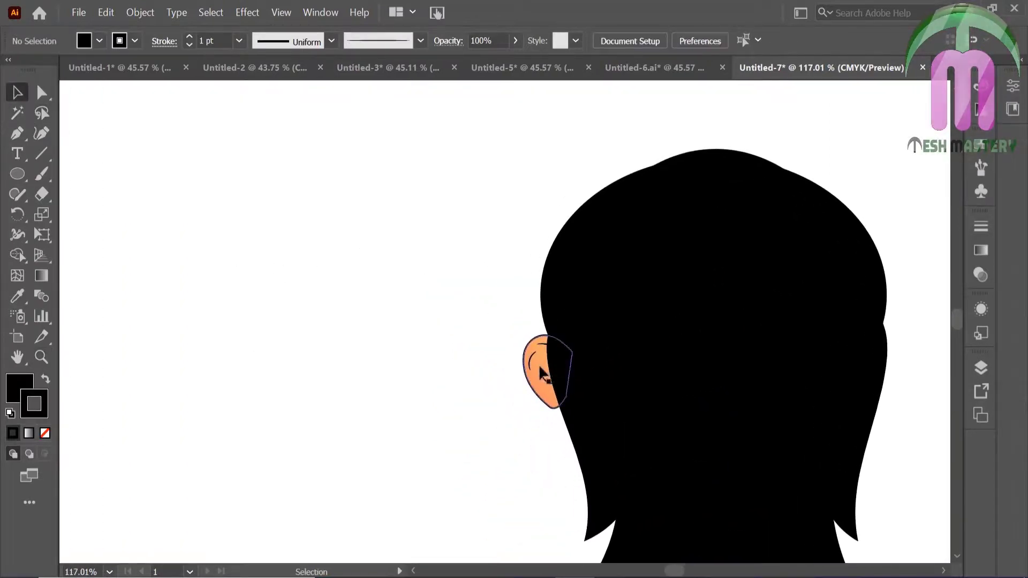
drag(544, 372, 301, 319)
right_click(301, 319)
click(361, 174)
click(329, 316)
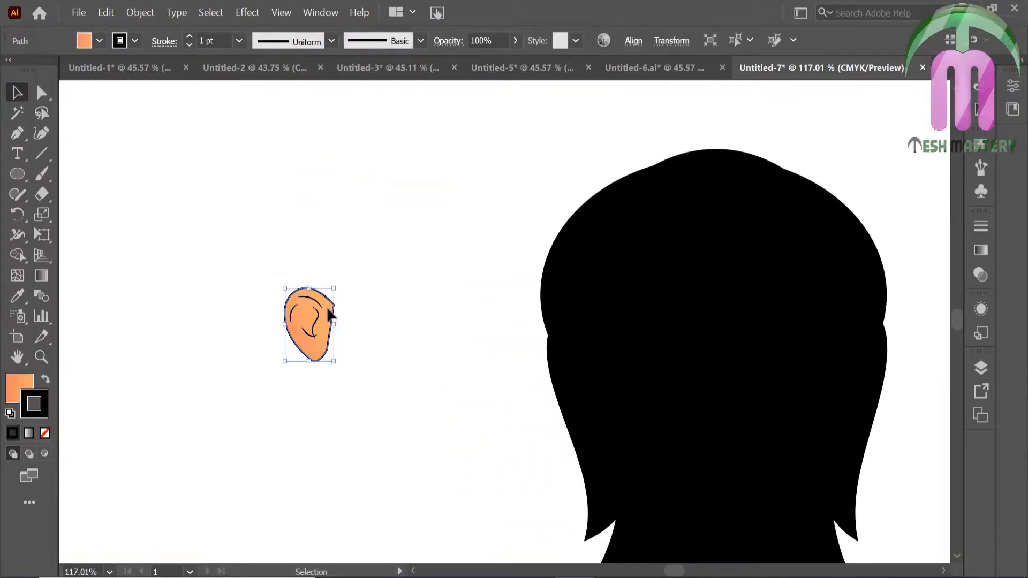
right_click(330, 315)
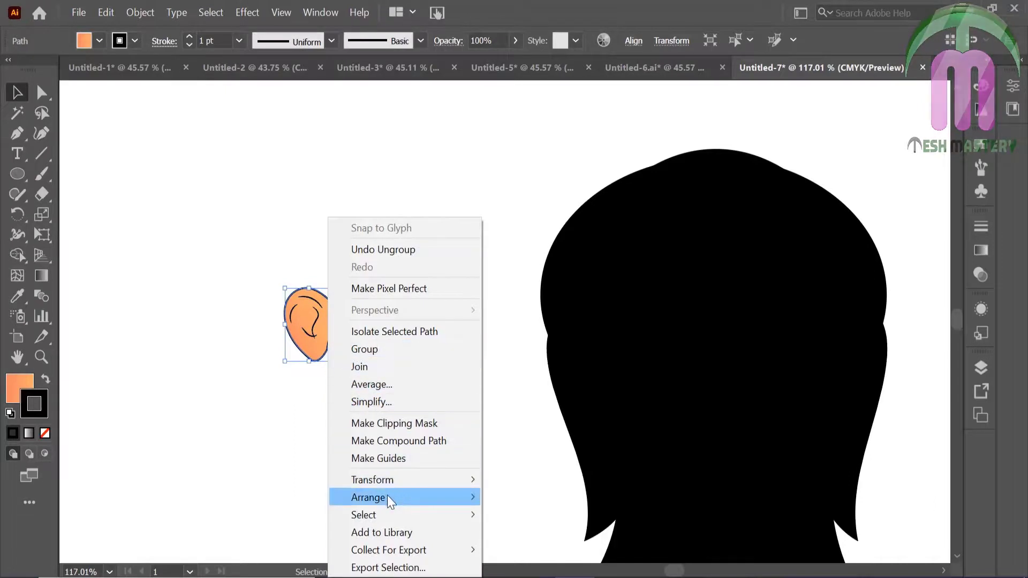
click(314, 496)
click(311, 341)
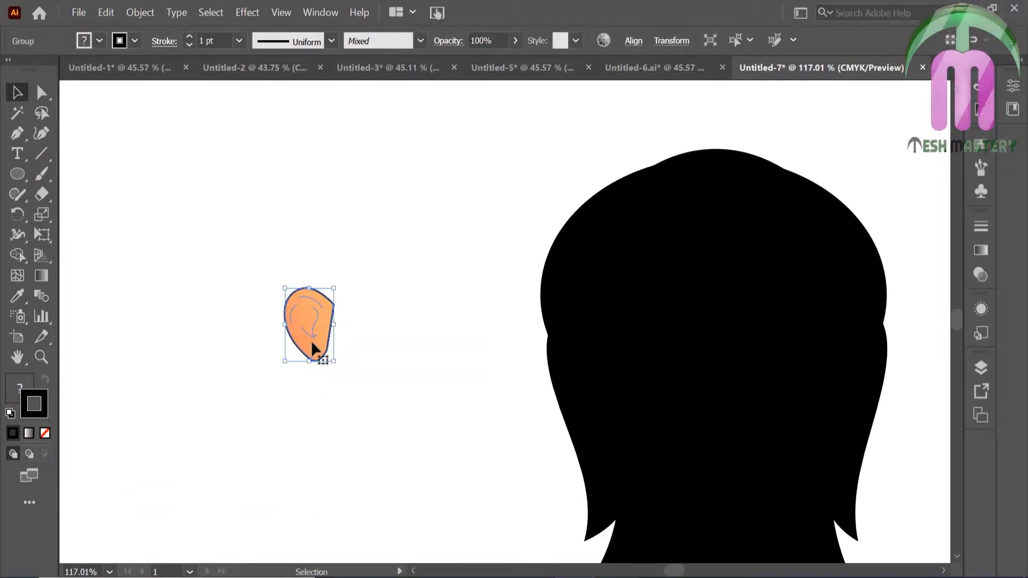
right_click(311, 341)
click(200, 320)
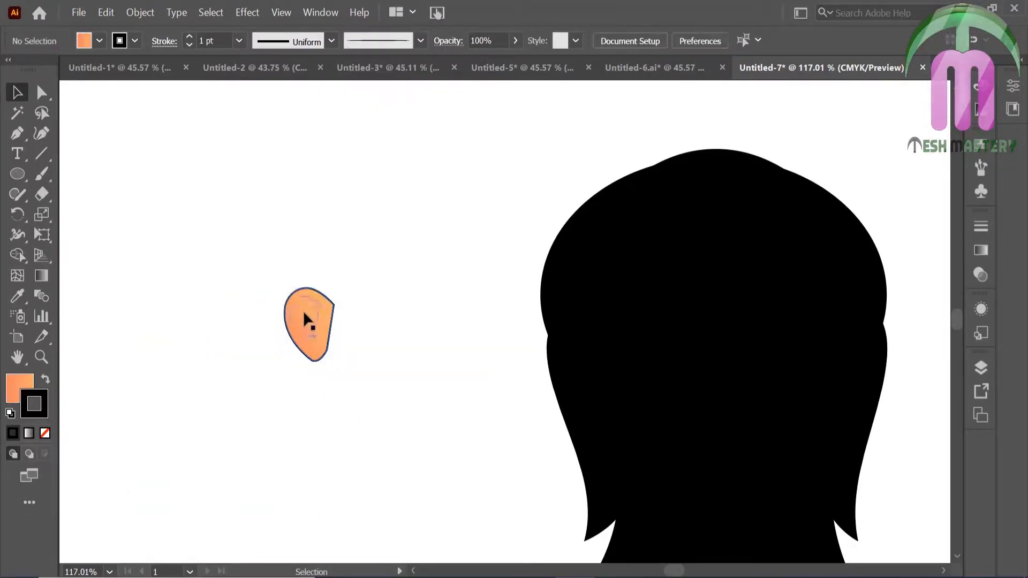
Tuck the ear against the head's left side and reflect a mirrored copy for the right
drag(303, 316, 538, 379)
key(ctrl+0)
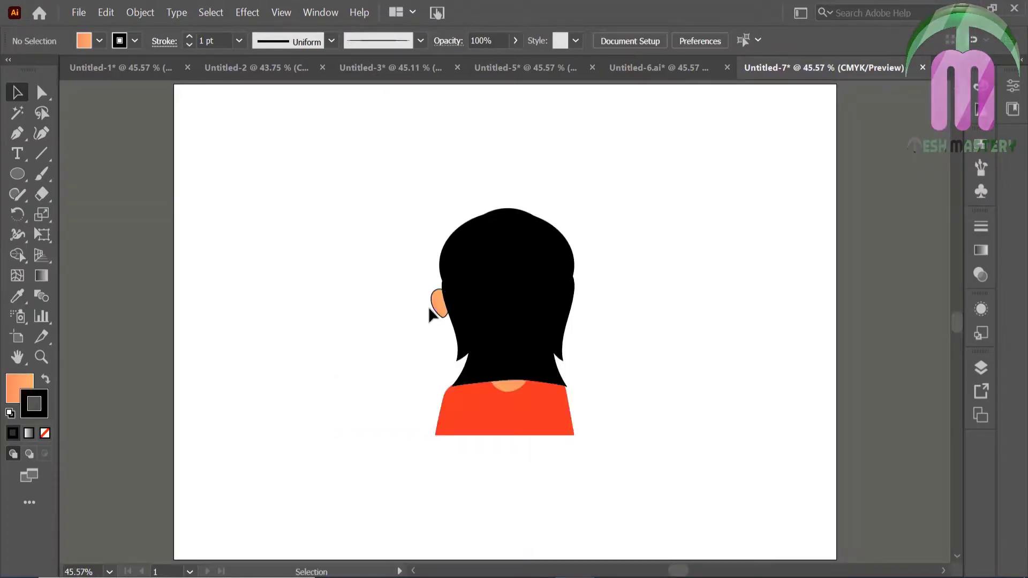
drag(430, 309, 435, 308)
right_click(444, 305)
mouse_move(487, 475)
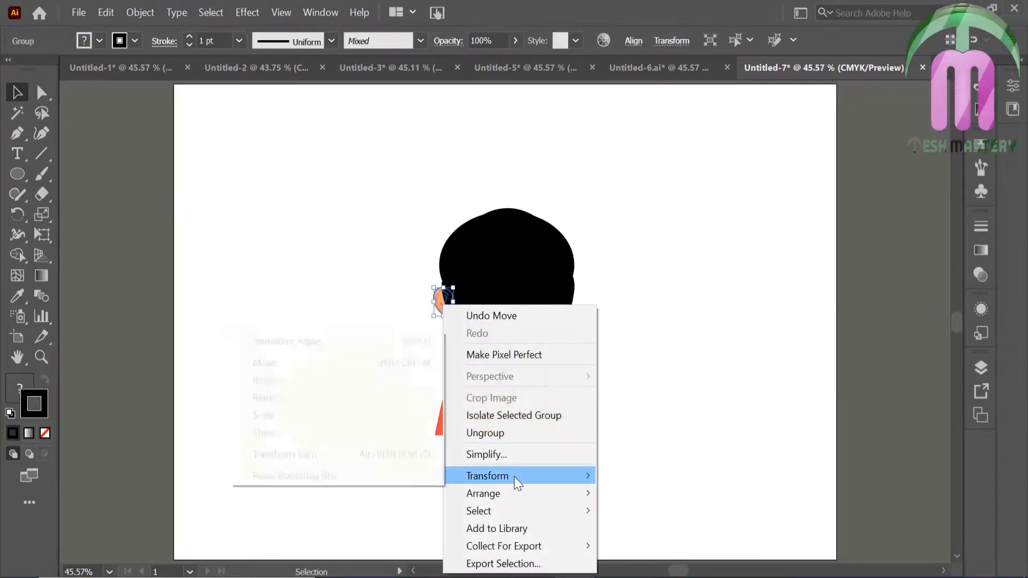
click(281, 398)
click(431, 406)
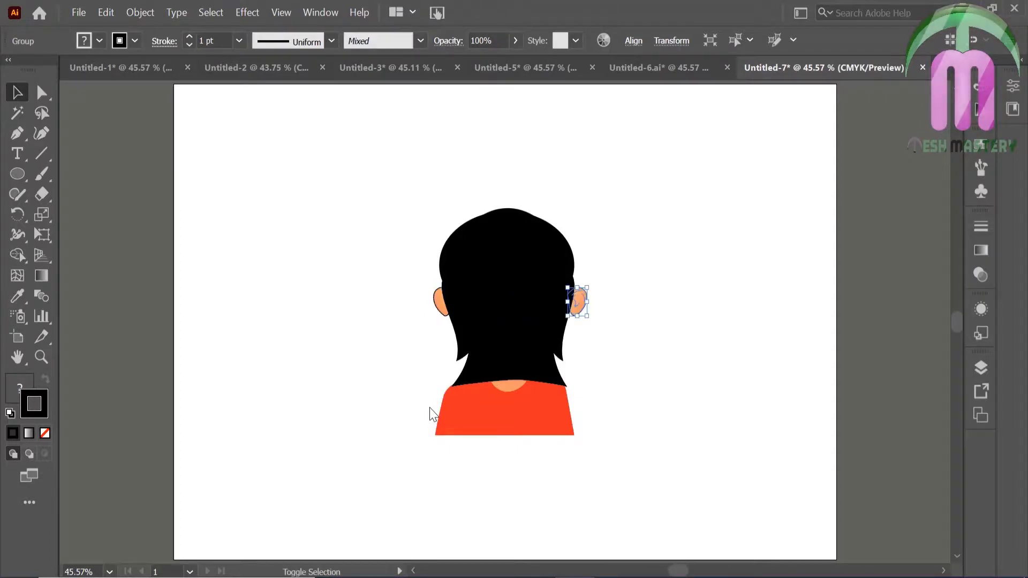
Lengthen the right black hair strand down over the neck
click(646, 383)
click(41, 357)
click(493, 351)
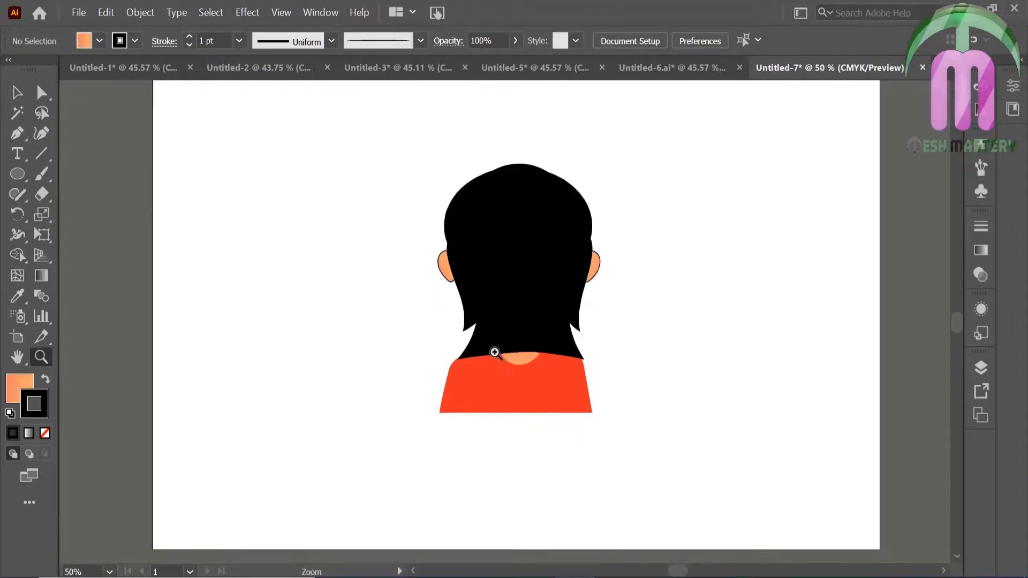
click(507, 273)
click(433, 254)
key(ctrl+0)
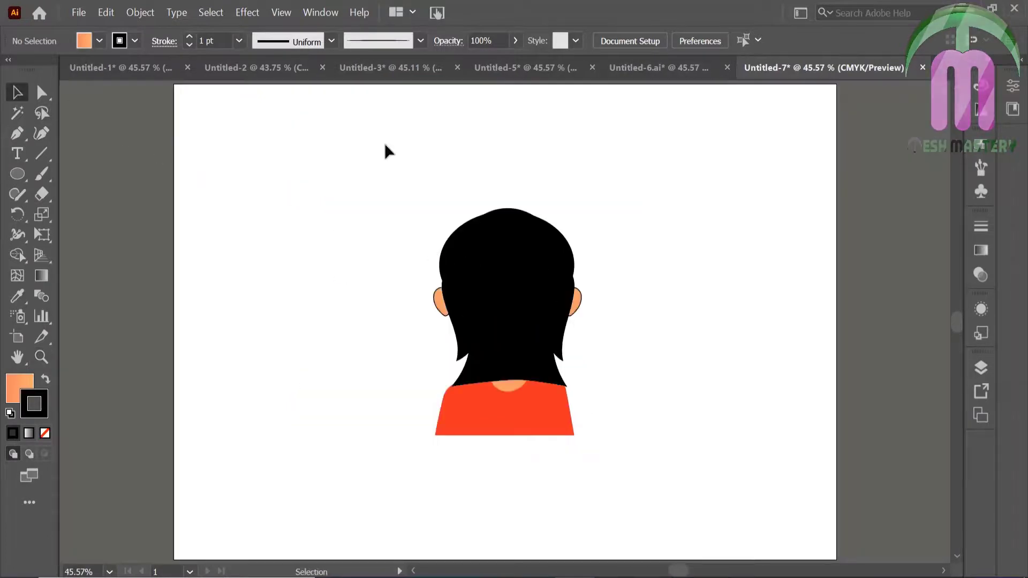
click(535, 395)
click(309, 314)
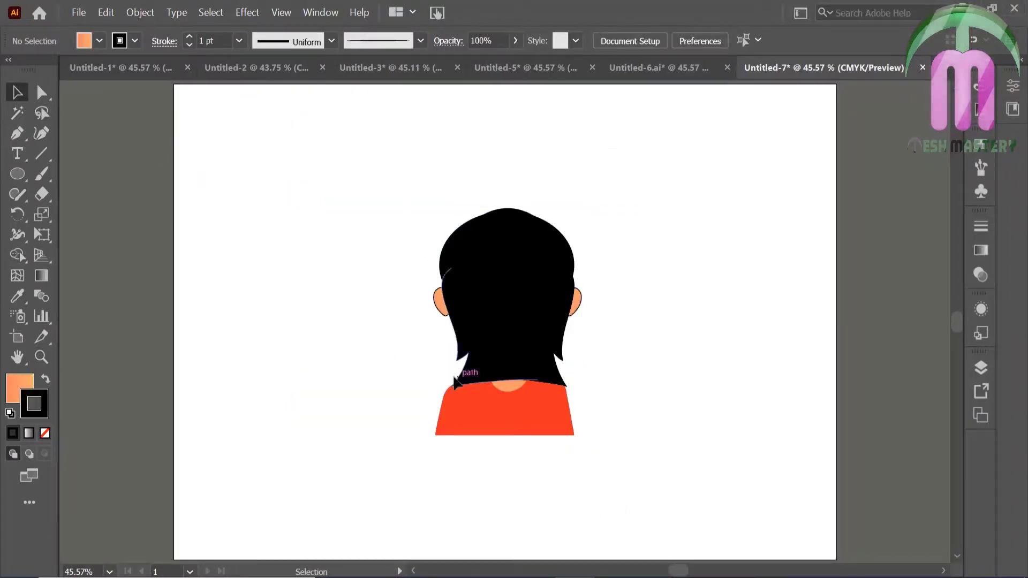
click(522, 347)
drag(500, 386, 498, 420)
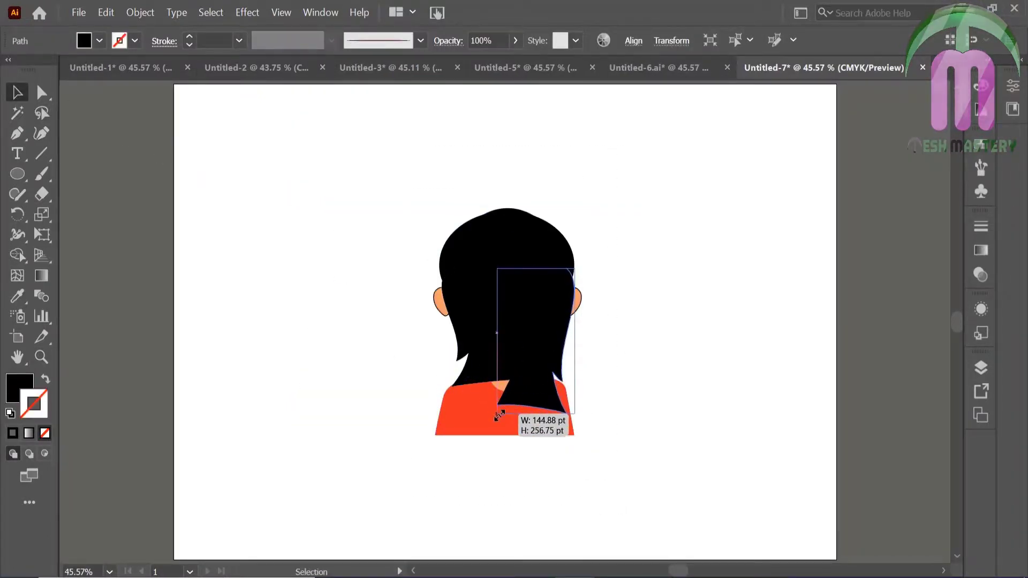
key(ctrl+shift+a)
Stretch the left hair strand down too and marquee-select the whole back view
click(495, 348)
drag(491, 380, 494, 419)
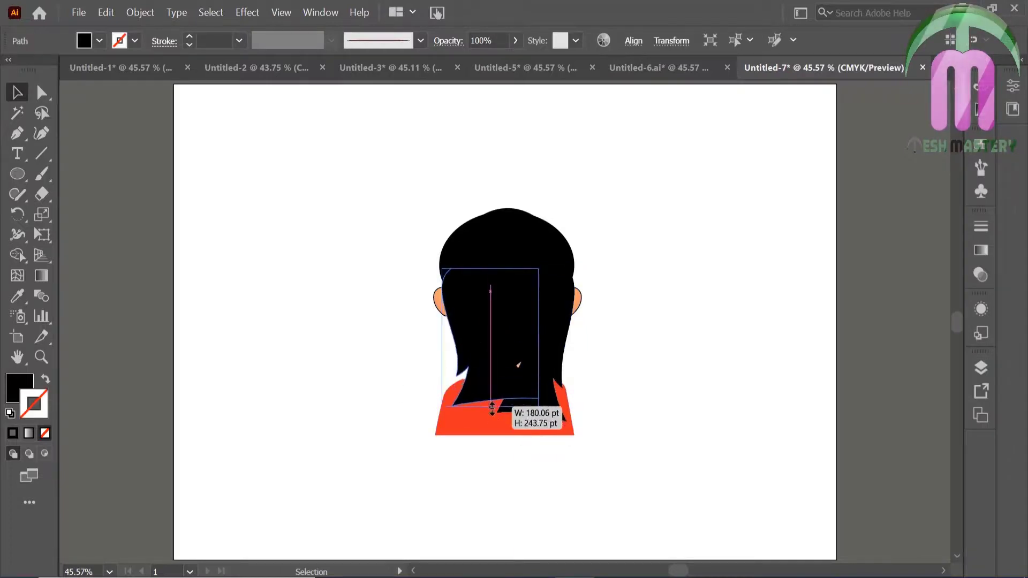
key(ctrl+shift+a)
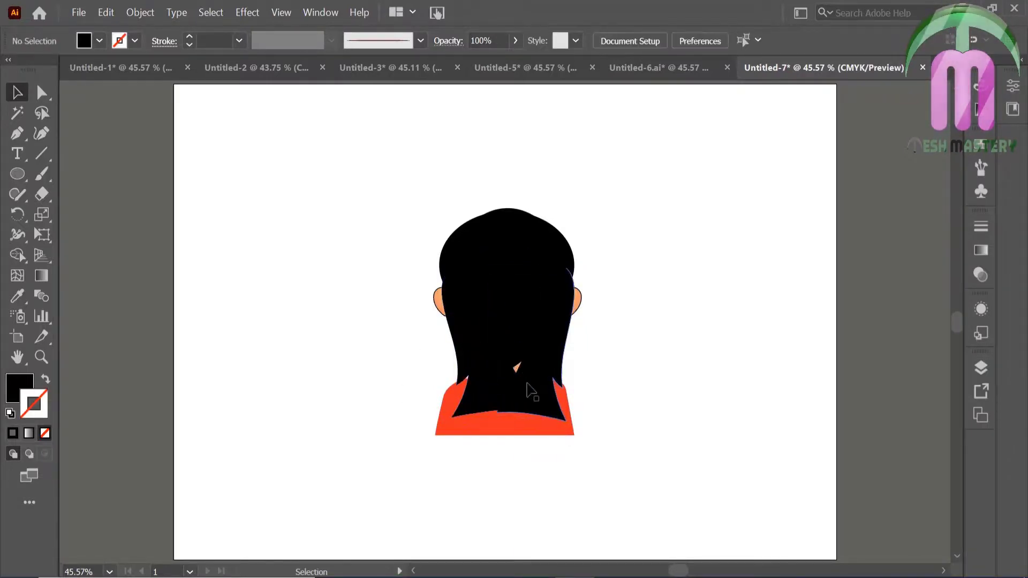
click(516, 367)
drag(381, 201, 551, 424)
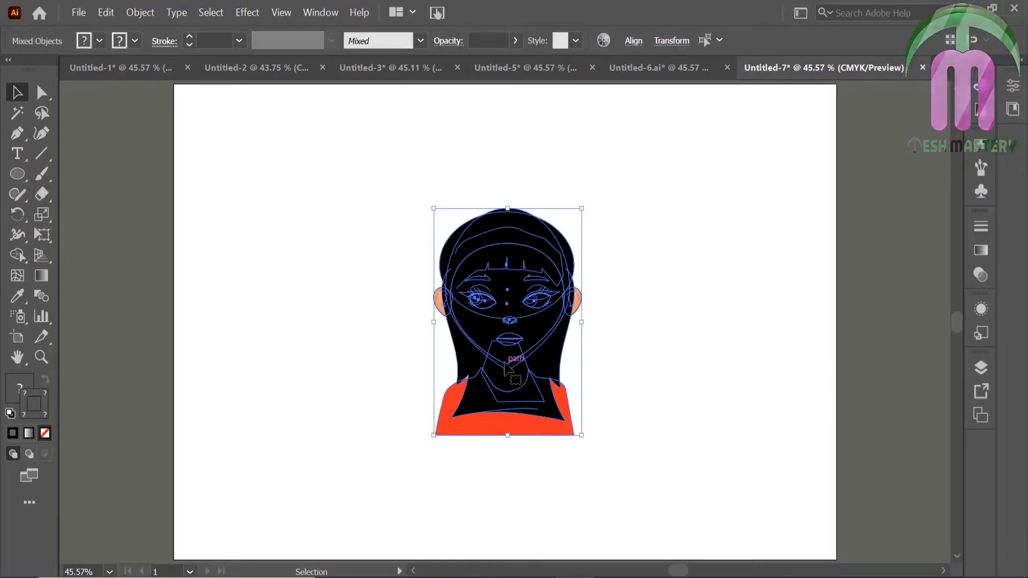
Carry the back-view artwork into Untitled-6 and place it right of the front view
drag(508, 368, 654, 63)
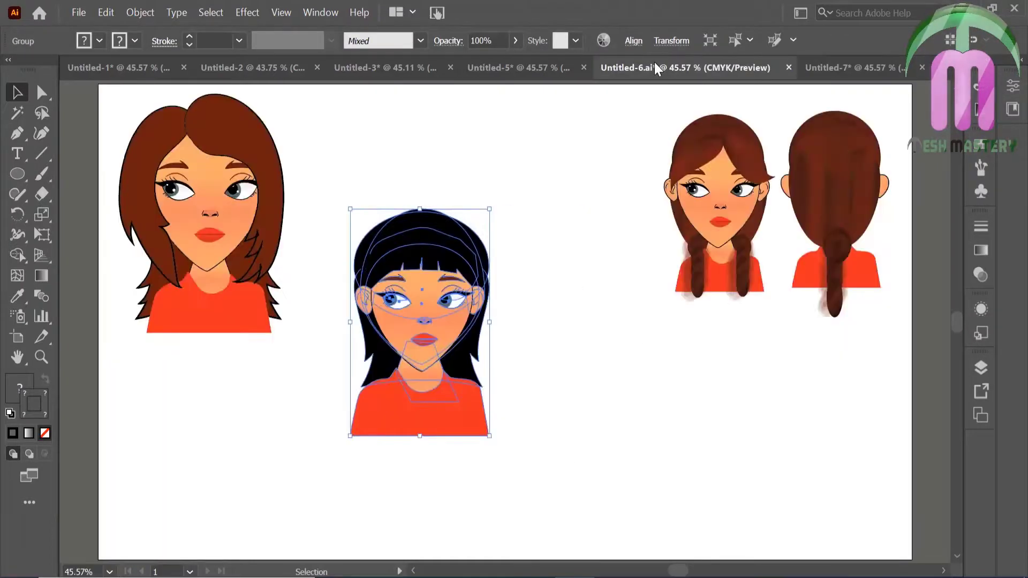
drag(407, 324, 570, 322)
drag(369, 183, 587, 400)
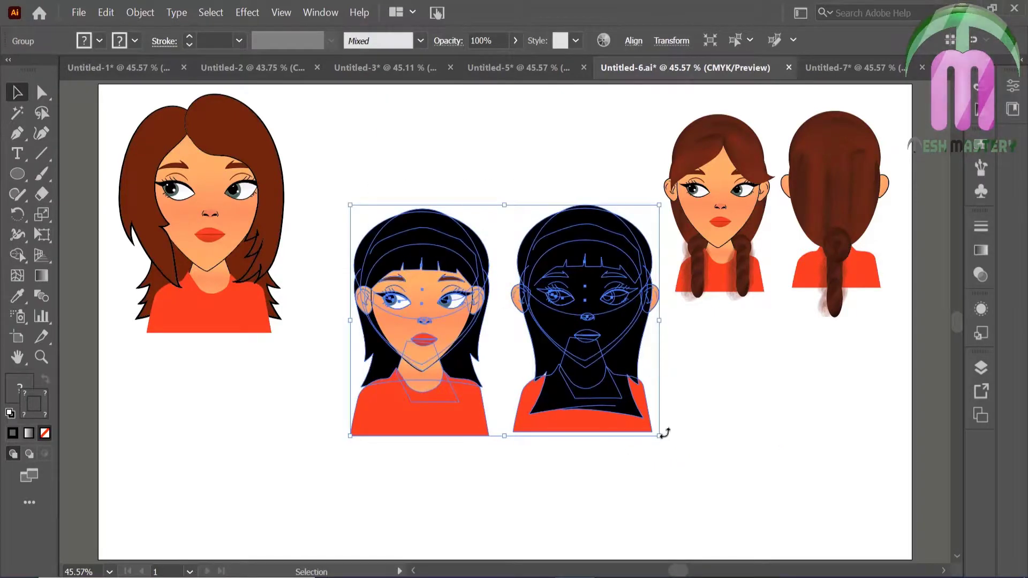
Scale the pair down, raise it in line with the other heads, and clear Untitled-7
drag(662, 440, 616, 420)
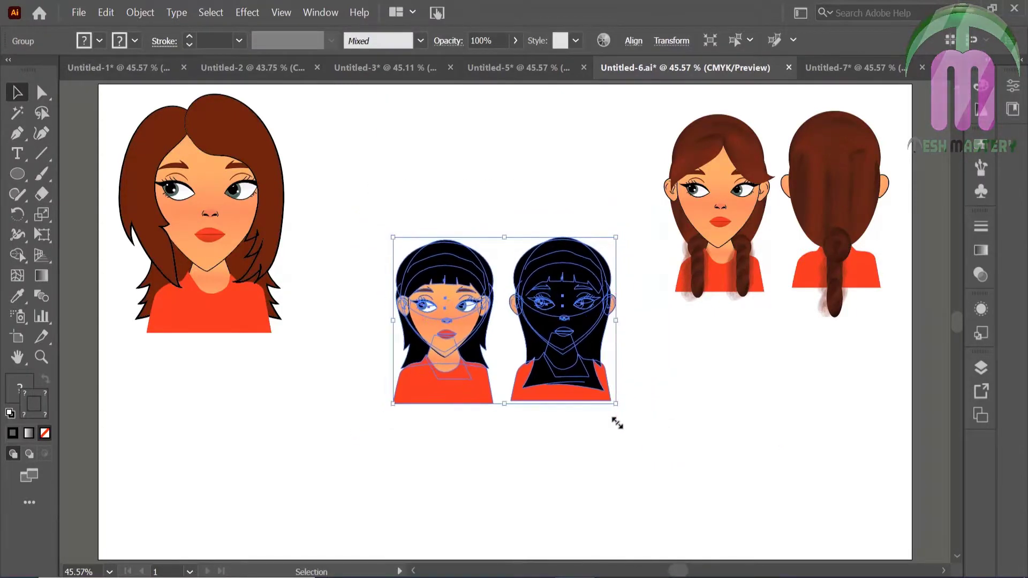
click(547, 405)
drag(546, 399, 544, 283)
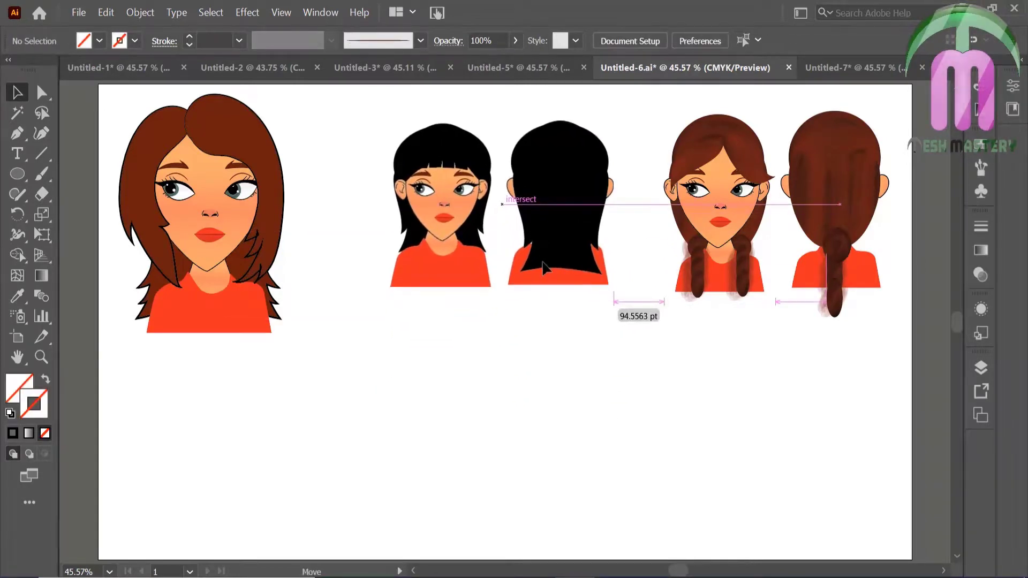
click(851, 67)
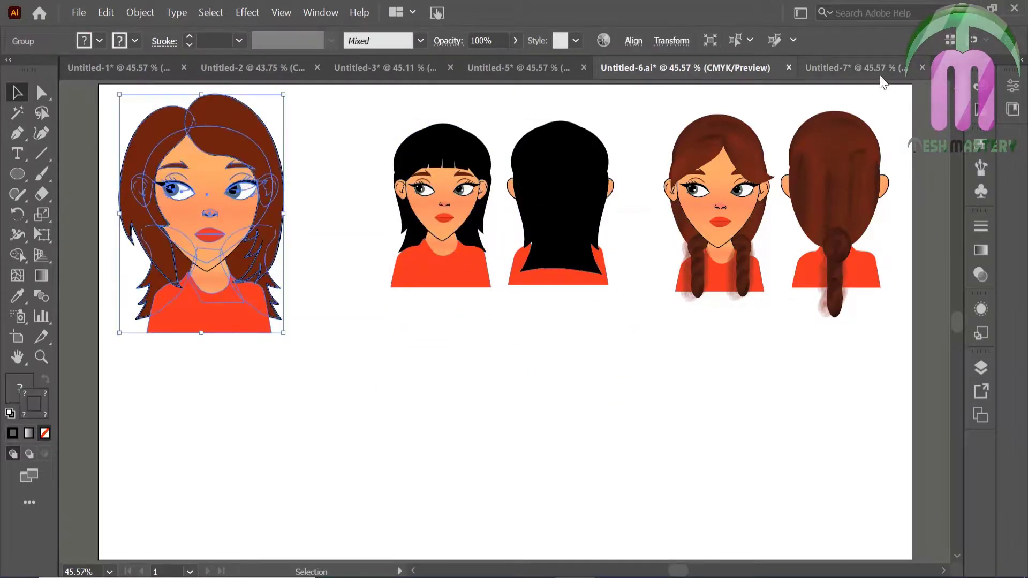
key(ctrl+z)
Paste the brown-haired head into Untitled-7 and ungroup it two levels
key(ctrl+v)
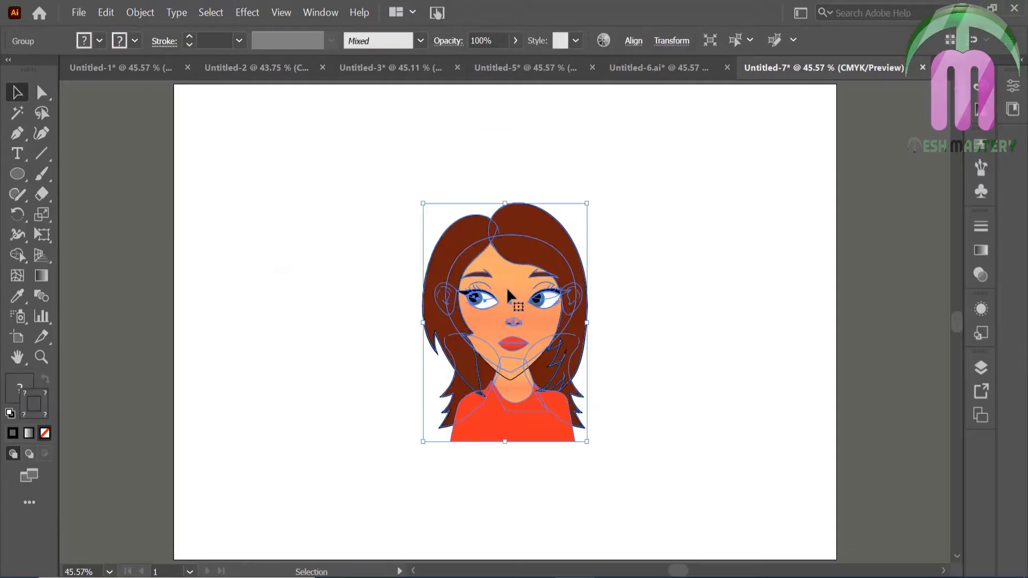
right_click(496, 317)
click(547, 174)
click(538, 311)
right_click(538, 311)
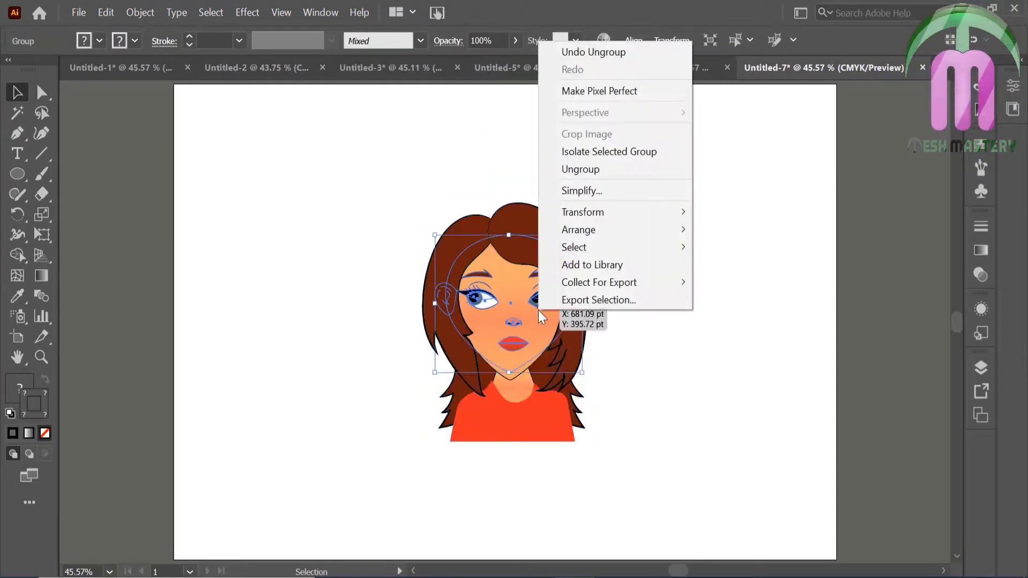
click(589, 169)
click(703, 161)
click(543, 346)
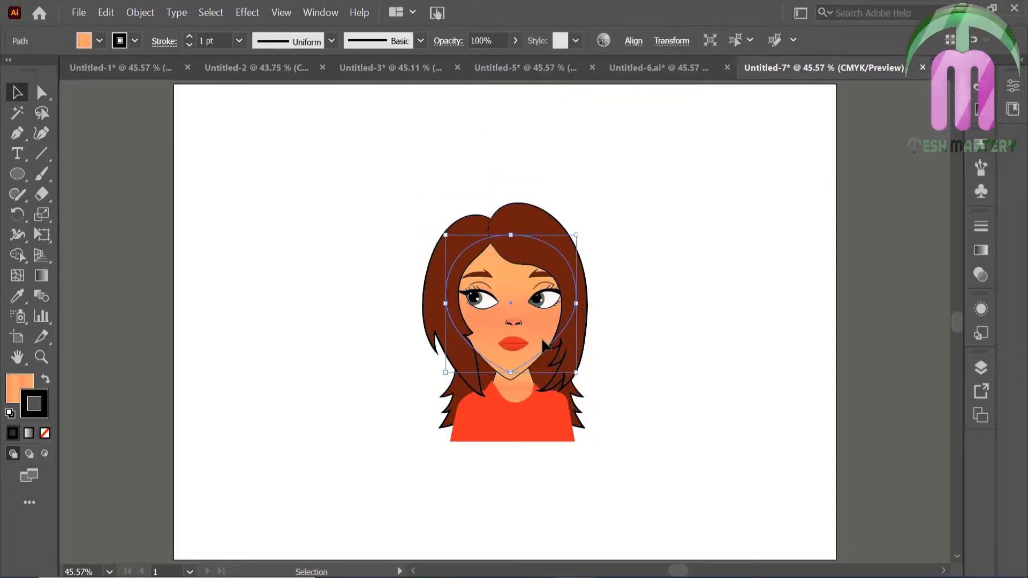
Bring the left and right hair strands in front of the face
right_click(451, 397)
click(303, 306)
click(322, 327)
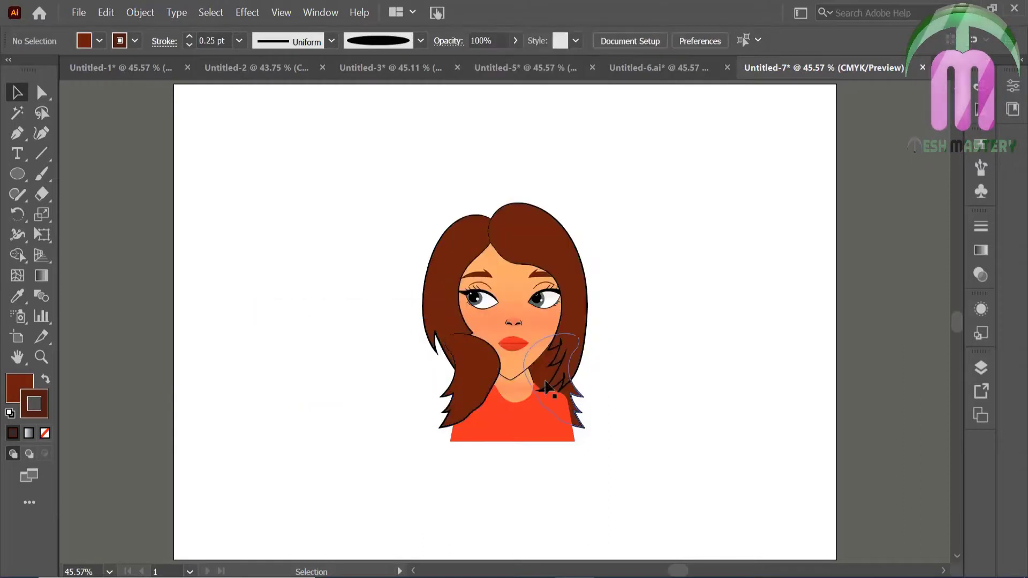
right_click(546, 387)
click(378, 296)
click(337, 292)
right_click(539, 363)
click(370, 285)
click(349, 297)
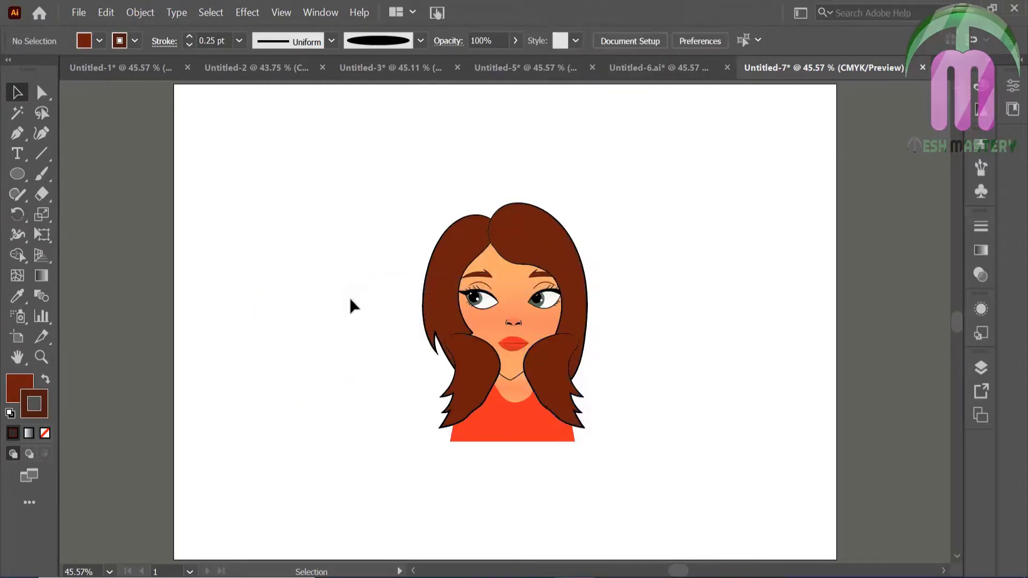
Fill the face with the hair's brown using the eyedropper
click(496, 283)
key(i)
click(423, 262)
right_click(439, 268)
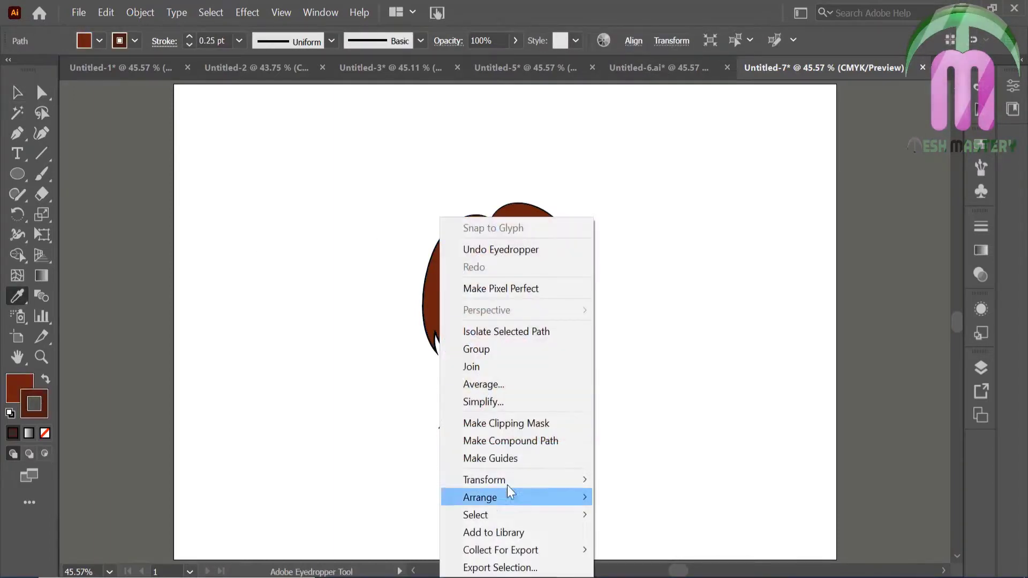
click(321, 498)
key(ctrl+z)
key(ctrl+shift+z)
click(19, 92)
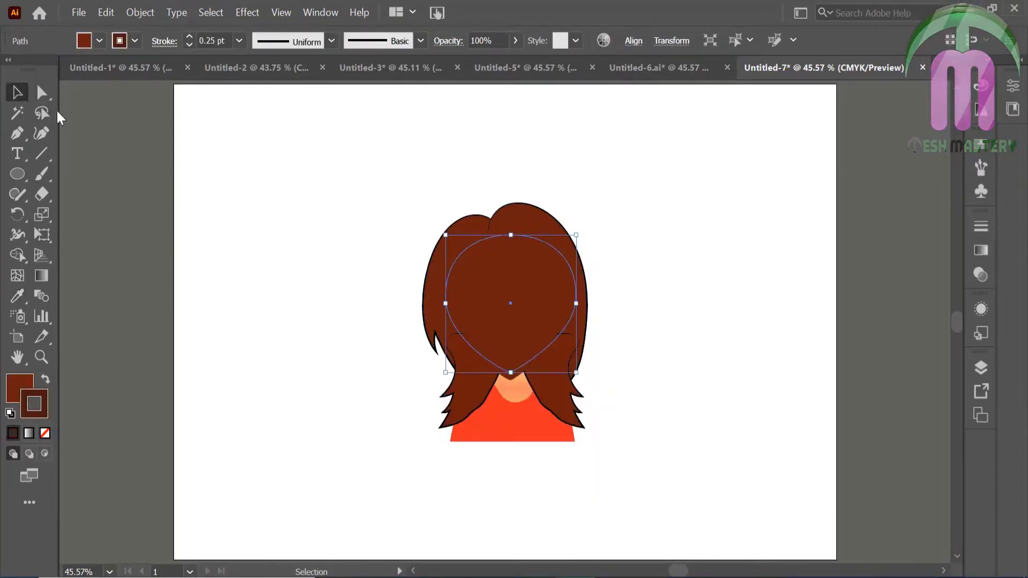
click(375, 325)
Enlarge the left and right hair strands toward the centre over the neck
click(472, 395)
drag(501, 333, 549, 292)
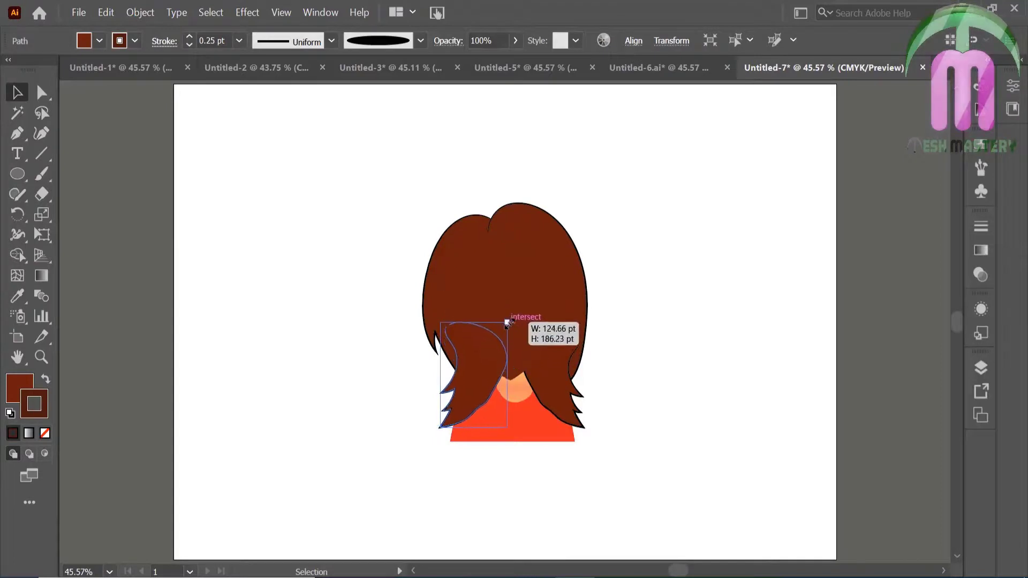
key(ctrl+shift+a)
click(548, 389)
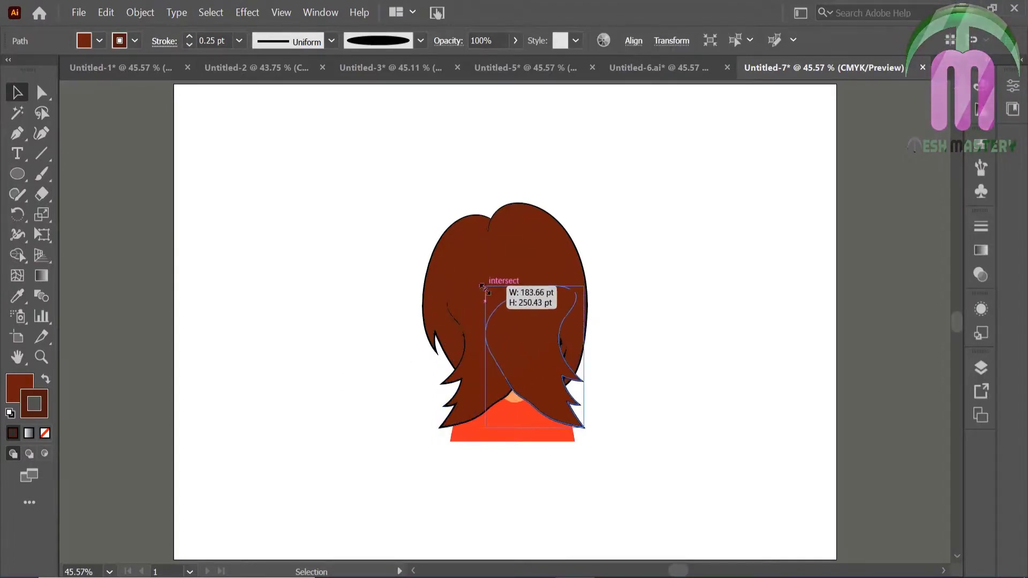
mouse_move(524, 333)
mouse_down()
mouse_move(486, 286)
mouse_move(528, 358)
mouse_up()
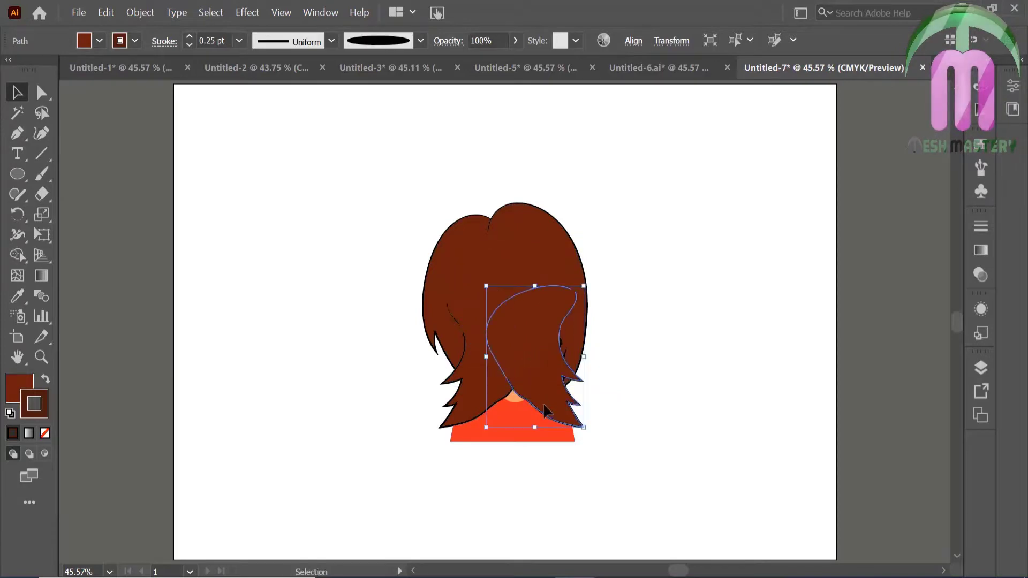
drag(541, 395, 546, 442)
Nudge the right hair strand into place and marquee-select all back-view parts
click(475, 394)
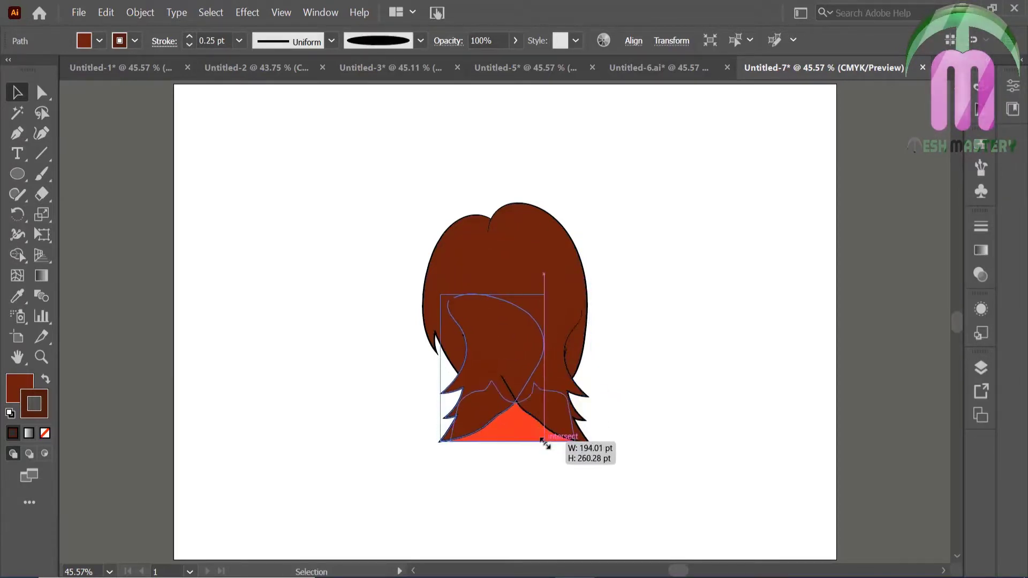
click(337, 402)
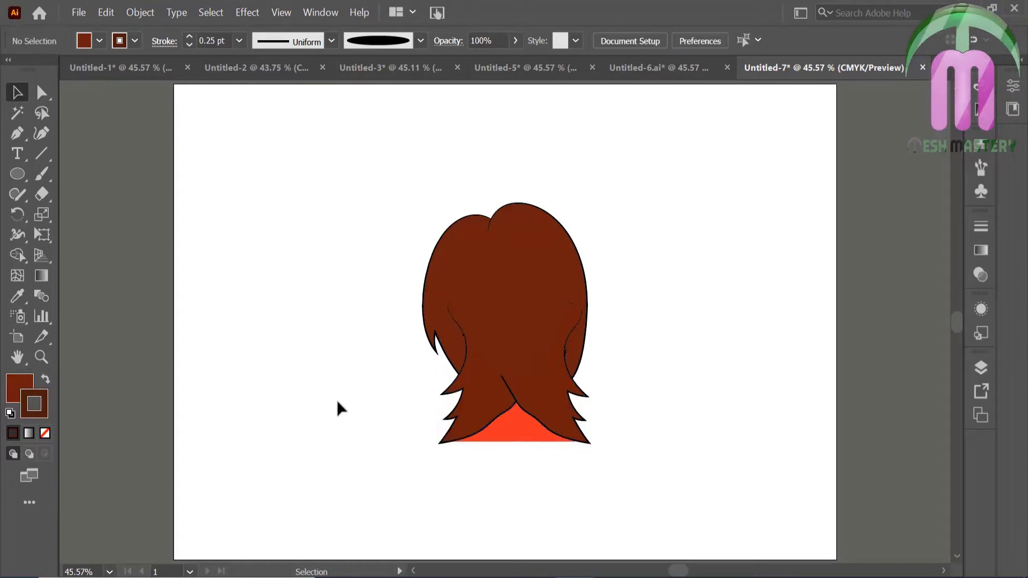
mouse_move(524, 403)
mouse_down()
mouse_move(538, 386)
mouse_move(524, 375)
mouse_up()
click(540, 393)
click(381, 280)
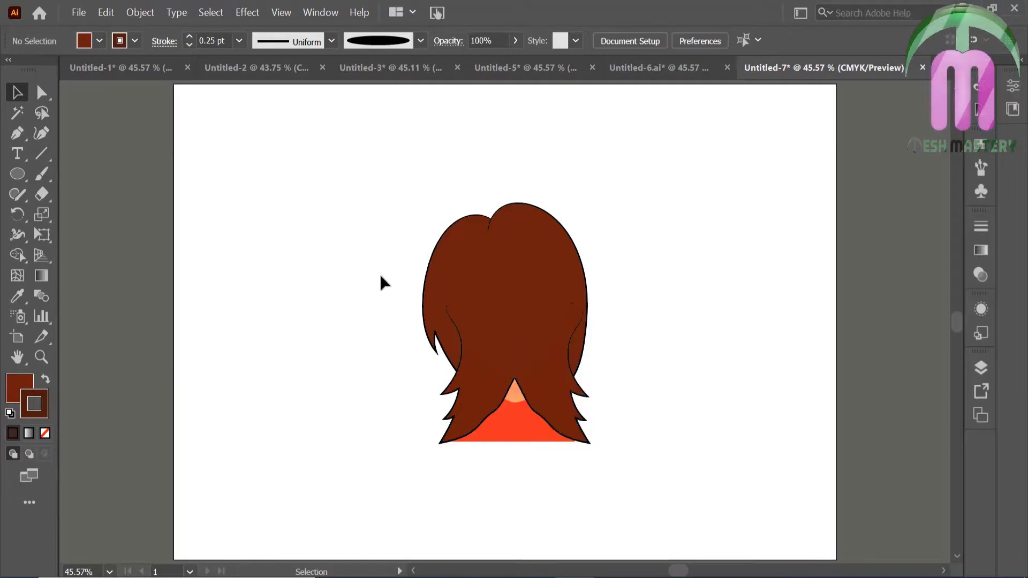
drag(382, 280, 648, 539)
Group the brown-haired back view and paste it into Untitled-6 beside its front view
key(ctrl+g)
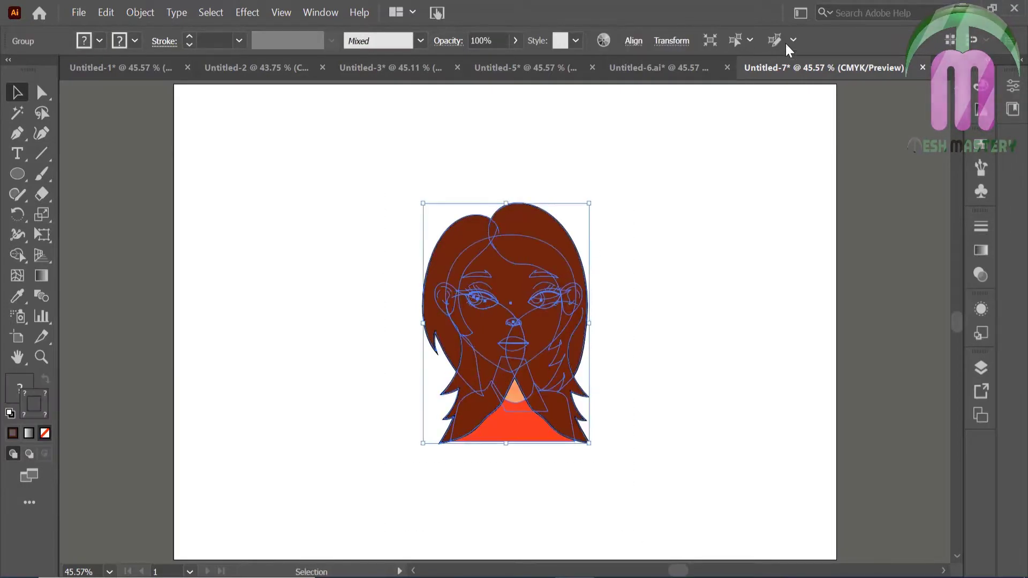
click(664, 68)
key(ctrl+v)
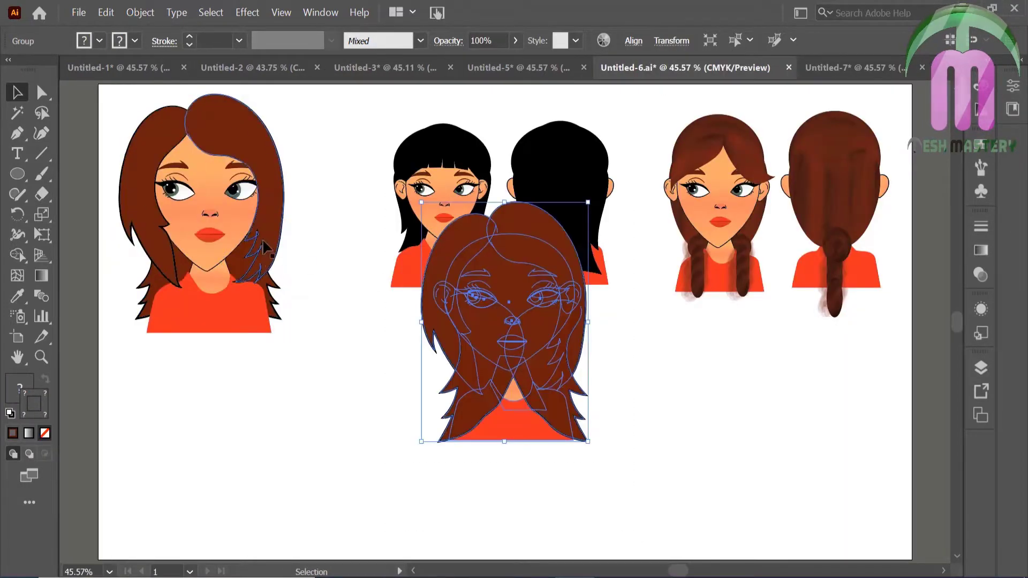
drag(227, 206, 235, 375)
drag(473, 336, 356, 395)
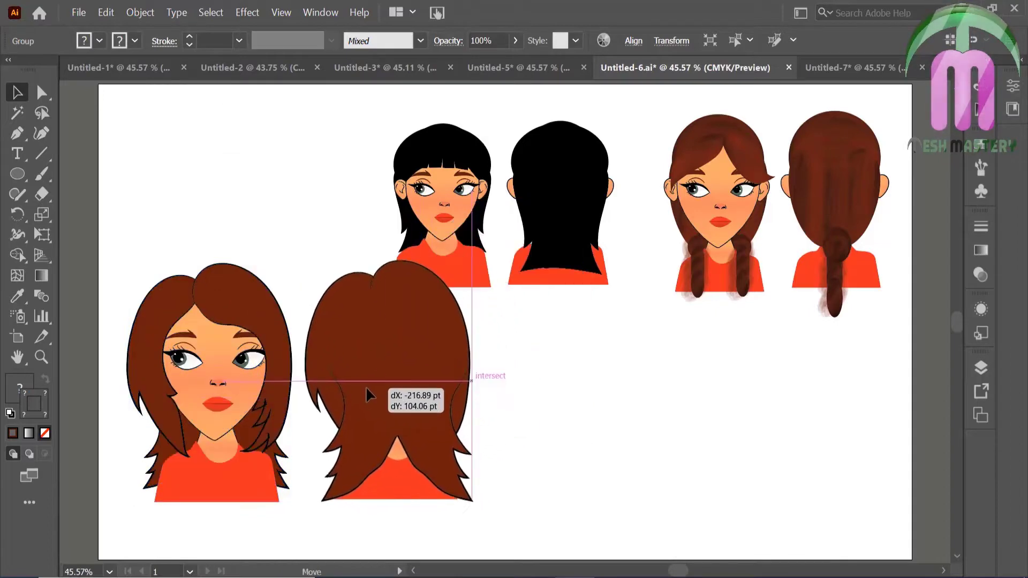
Shrink both brown-haired heads, move them to the top-left, and create Untitled-8
shift+click(213, 358)
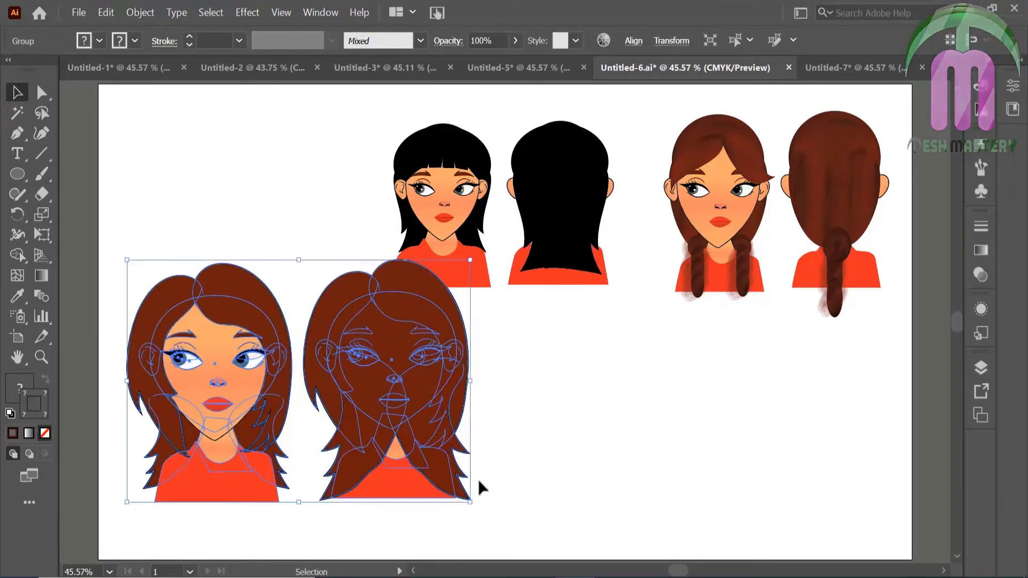
drag(470, 505, 404, 467)
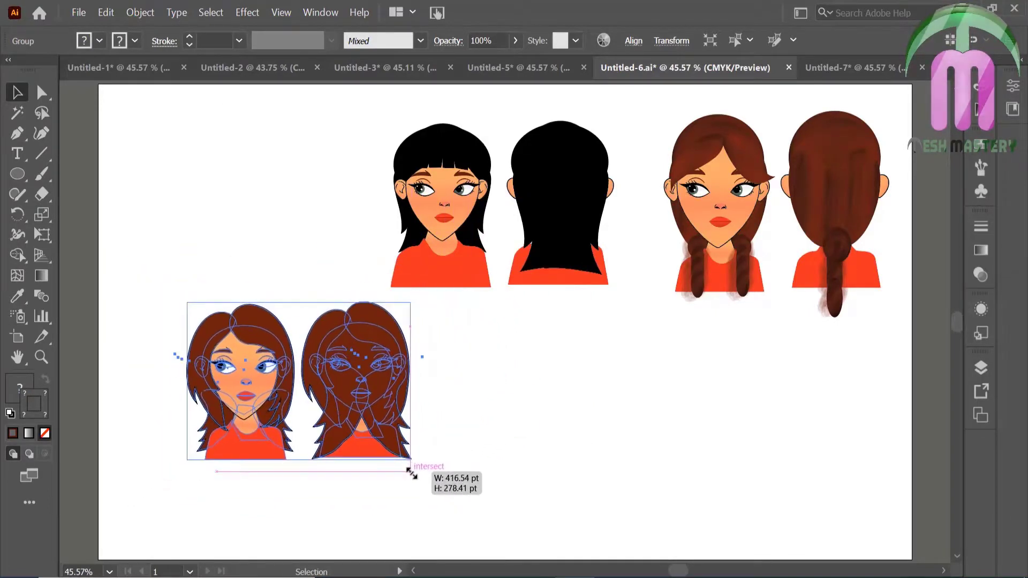
click(498, 448)
drag(369, 406, 300, 244)
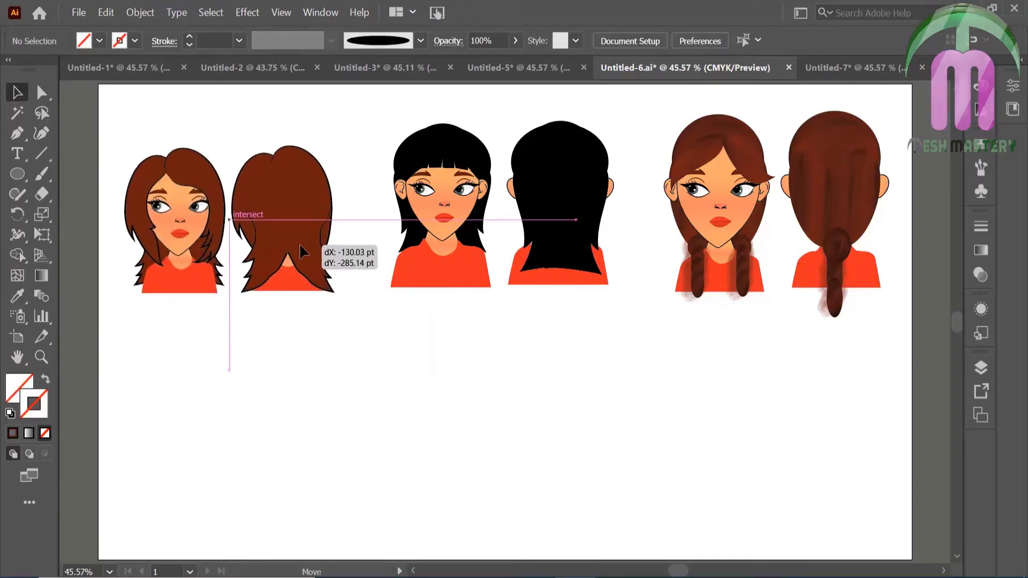
click(384, 358)
key(ctrl+n)
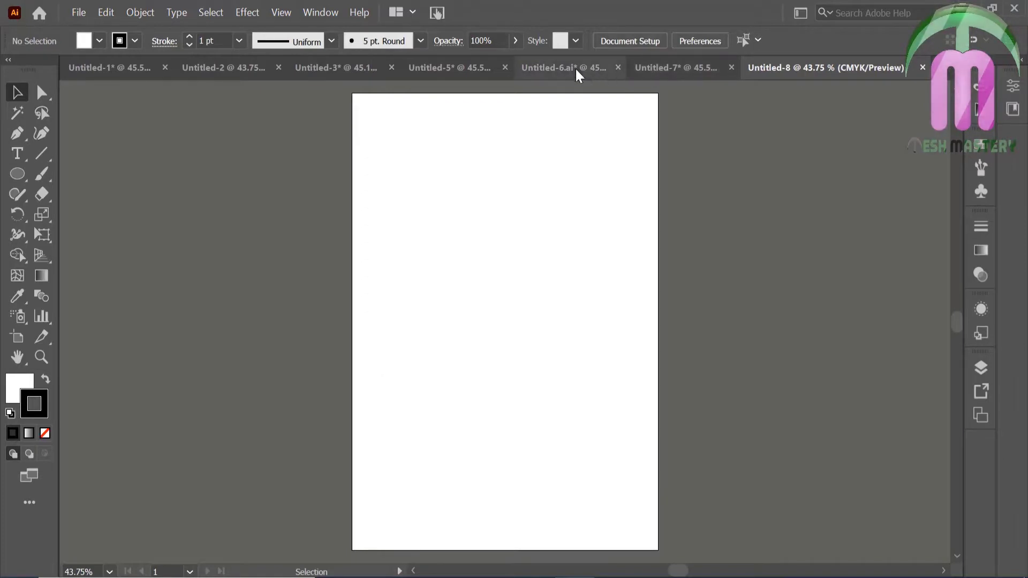
Copy the braided-hair girl's two heads from Untitled-6 into Untitled-8, centred near the page top
click(575, 67)
drag(646, 186, 897, 326)
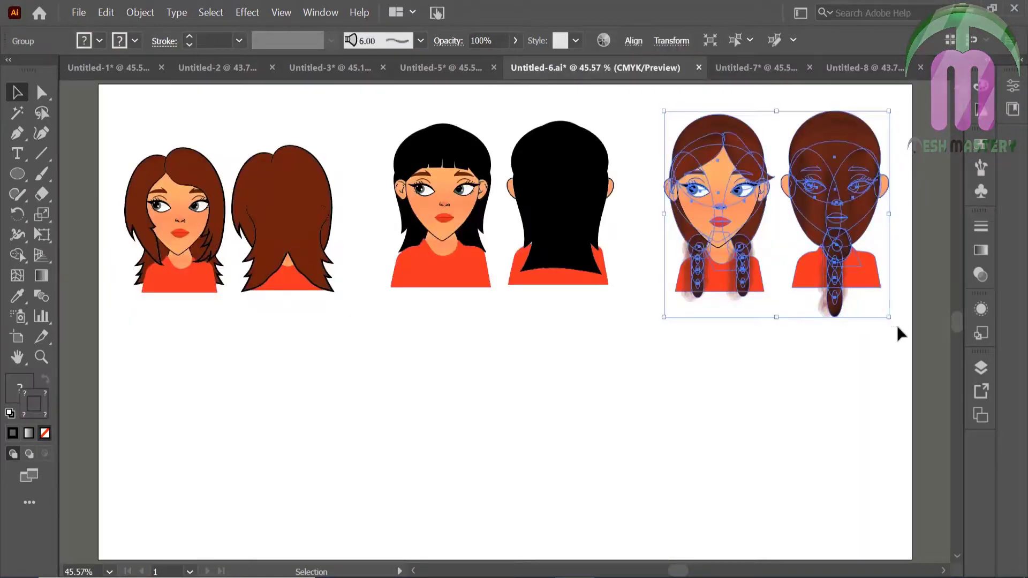
key(v)
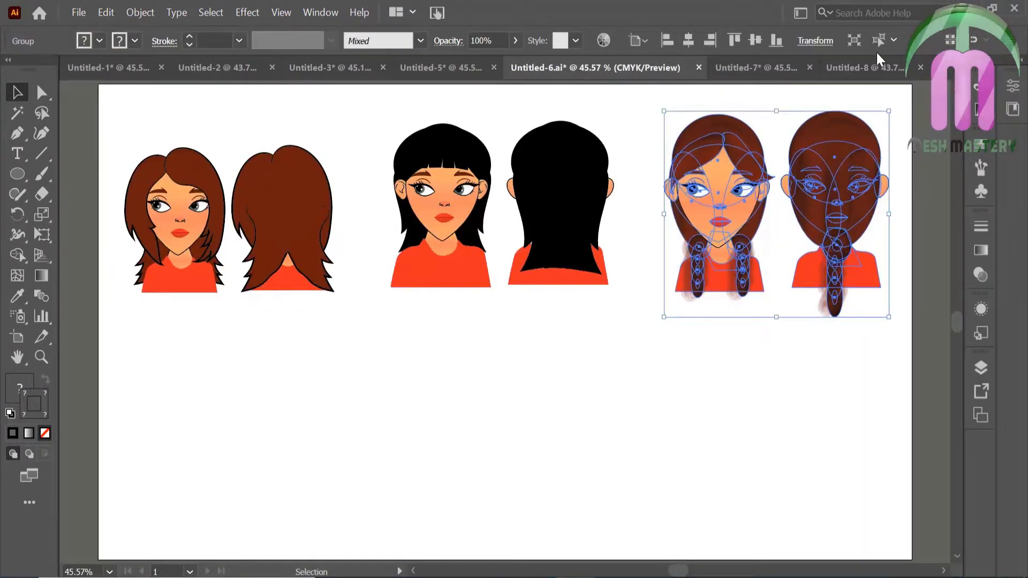
click(876, 60)
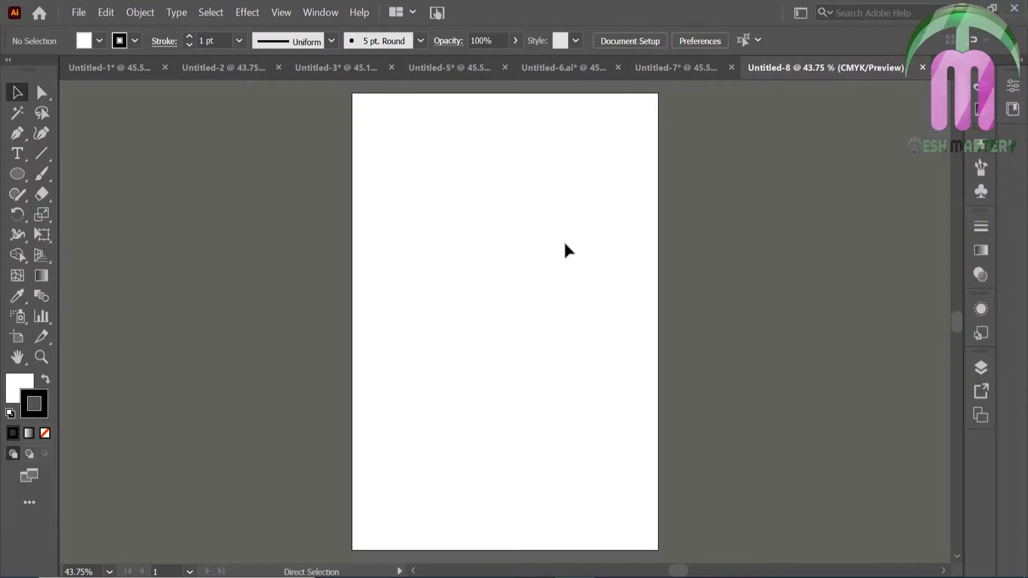
key(ctrl+v)
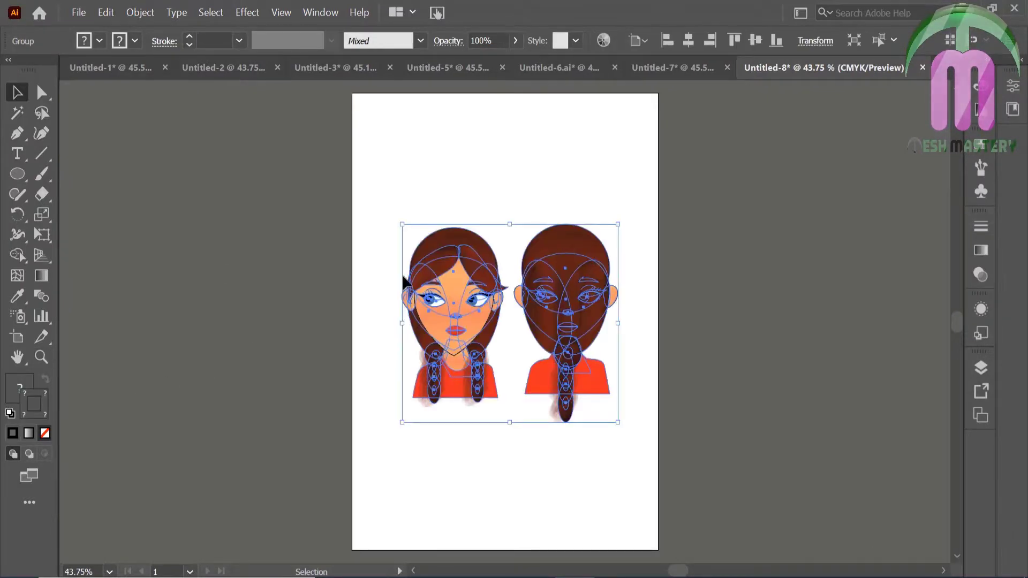
drag(452, 329, 426, 205)
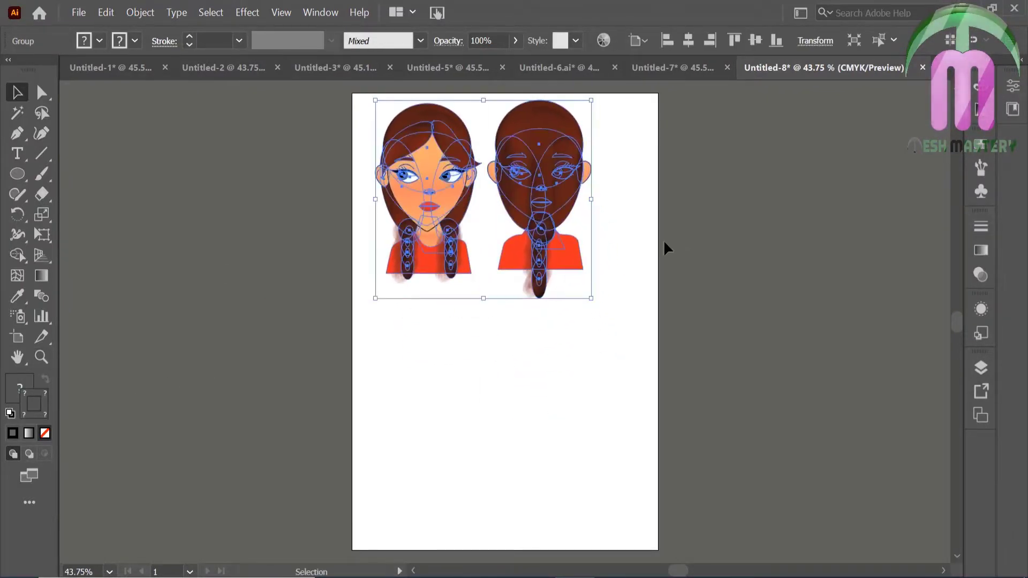
drag(554, 215, 576, 213)
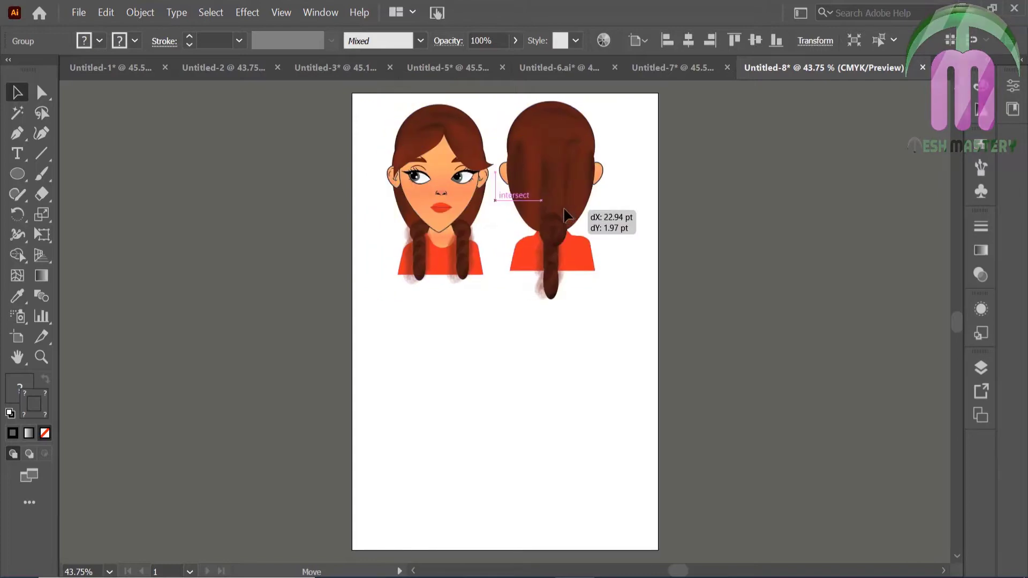
click(727, 245)
Bring the black-haired girl's head pair into Untitled-8, placed below the braided heads
click(560, 68)
click(562, 293)
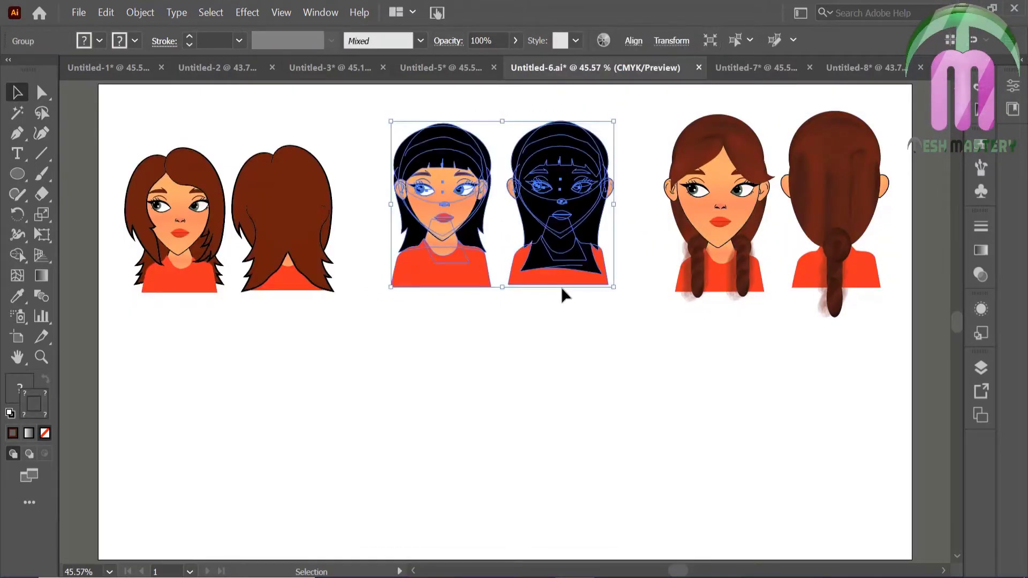
click(863, 68)
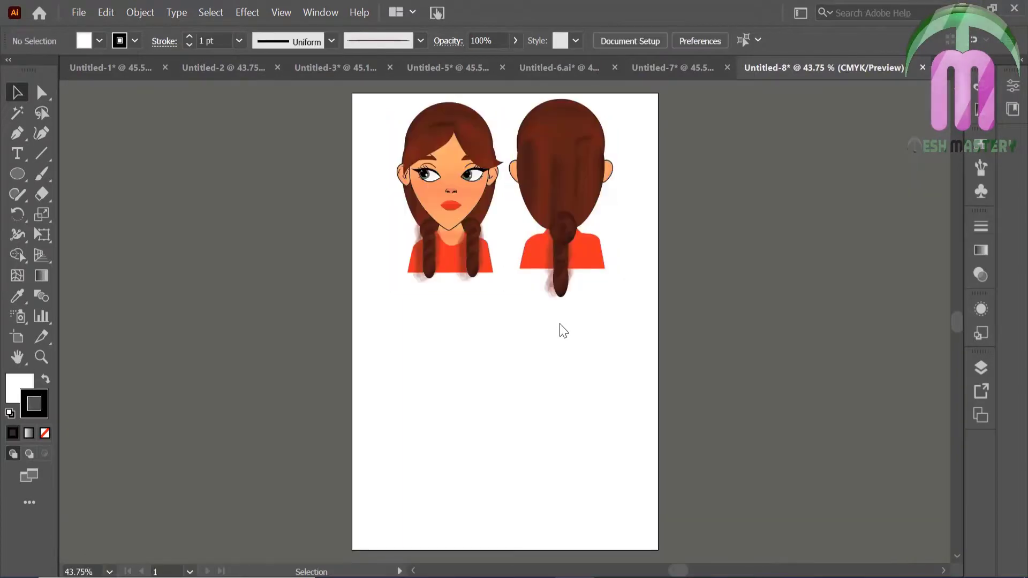
key(ctrl+v)
drag(562, 303, 564, 362)
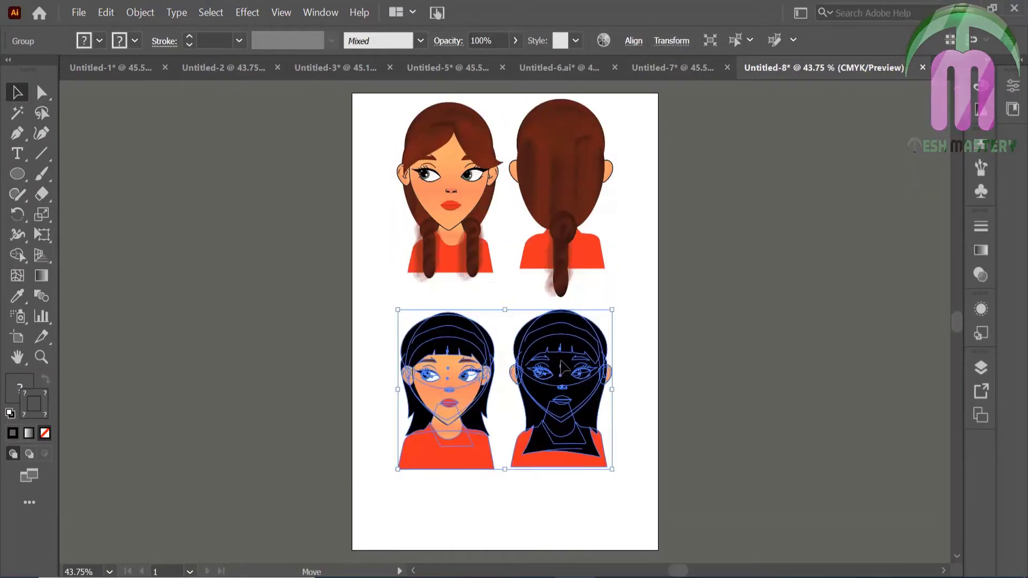
click(650, 334)
Widen the artboard by dragging its left edge outward
click(16, 336)
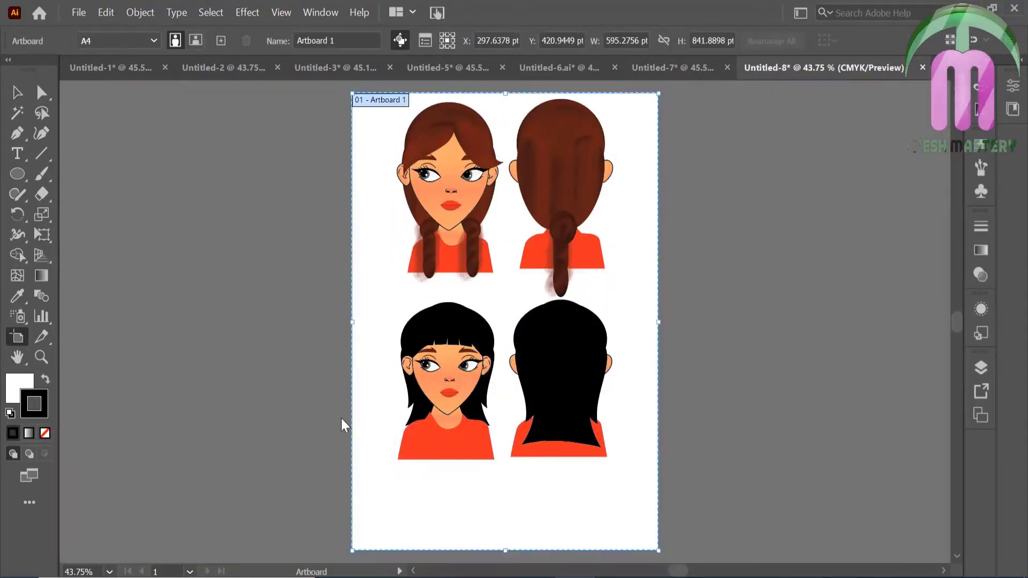
drag(506, 552, 507, 535)
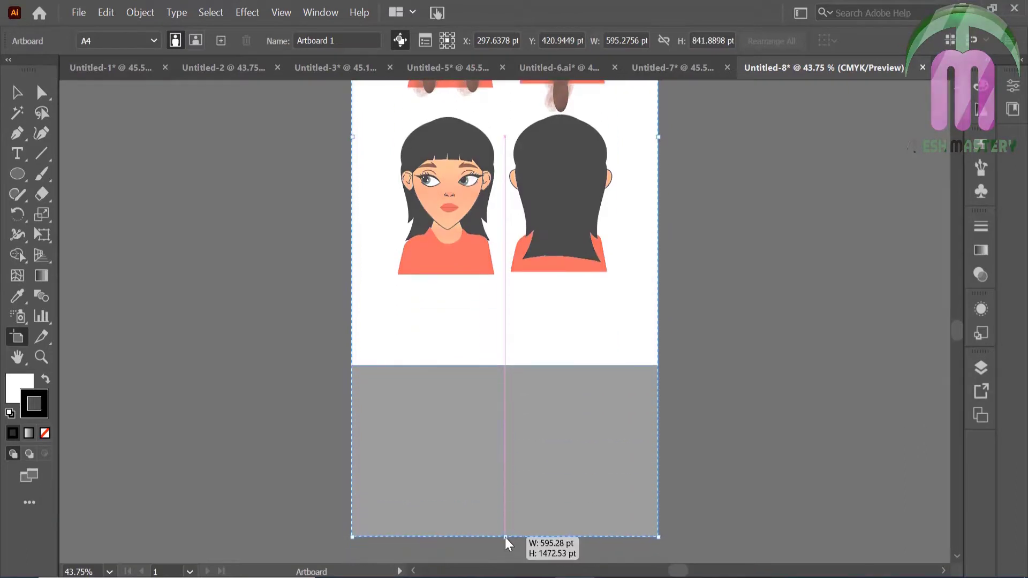
key(ctrl+0)
key(v)
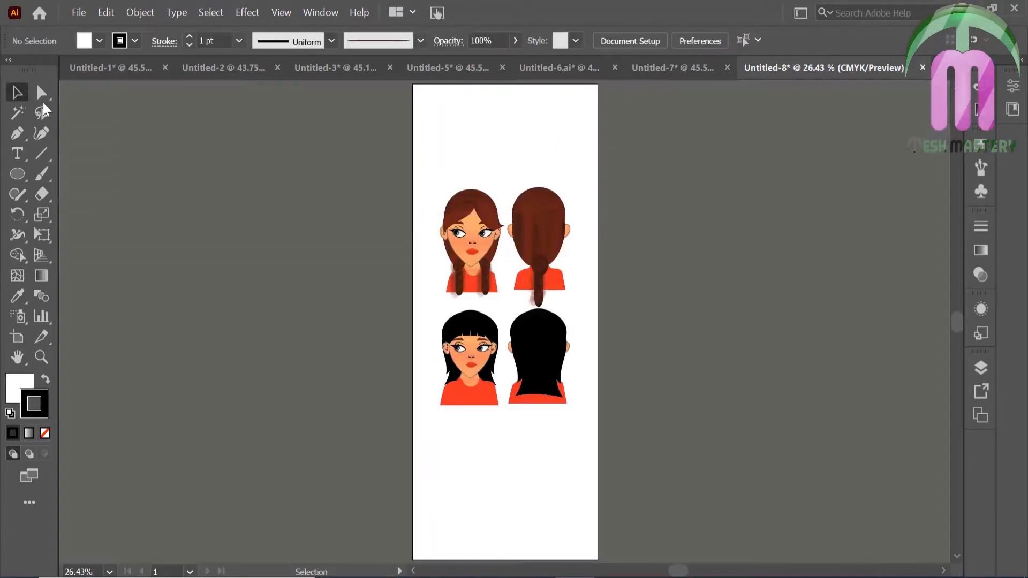
key(shift+o)
drag(413, 327, 224, 344)
click(16, 92)
Scale up the braided-hair heads and move them to the upper left
click(469, 265)
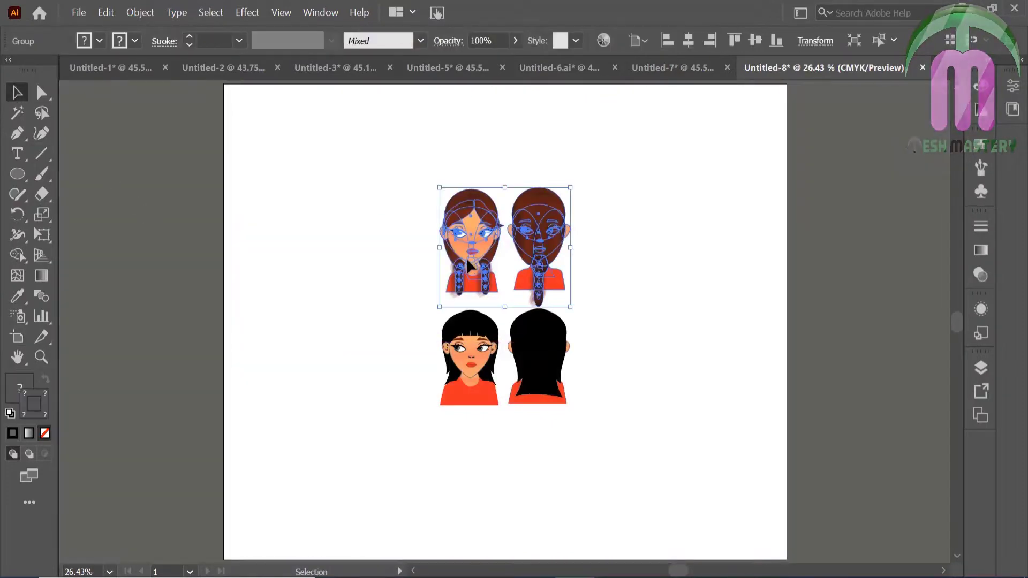
drag(571, 190, 711, 118)
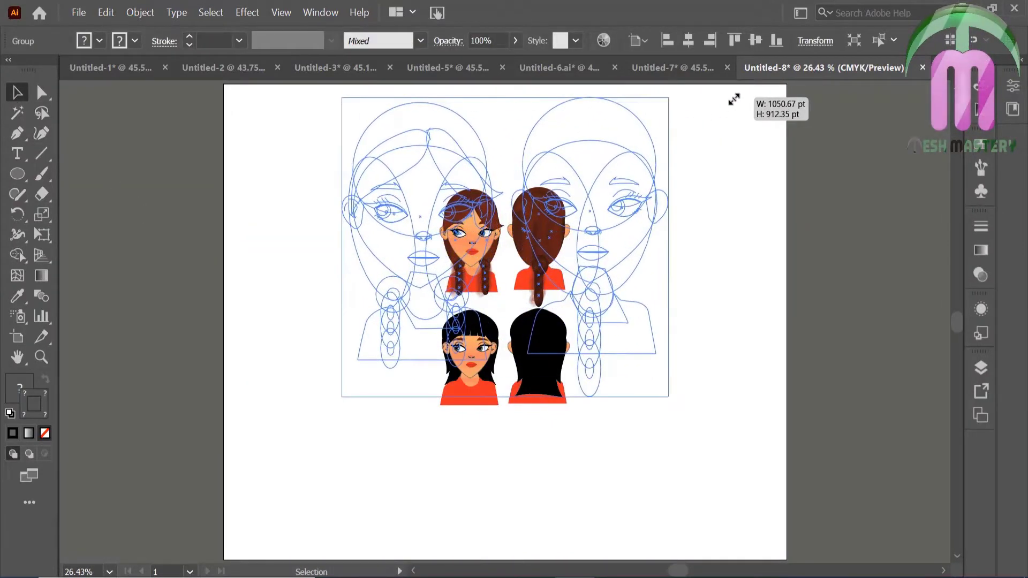
drag(621, 206, 623, 207)
click(734, 274)
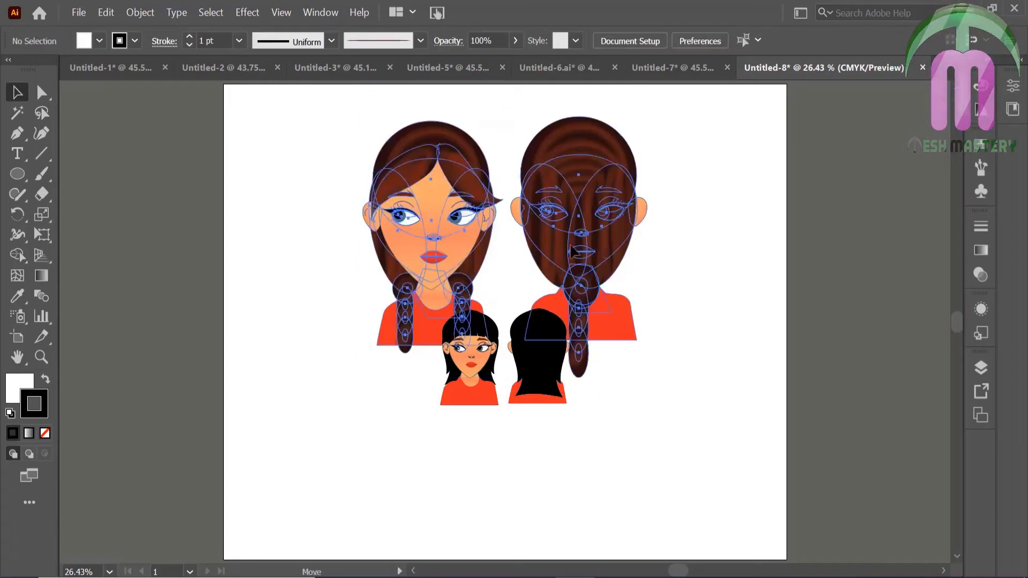
drag(601, 243, 480, 230)
click(616, 272)
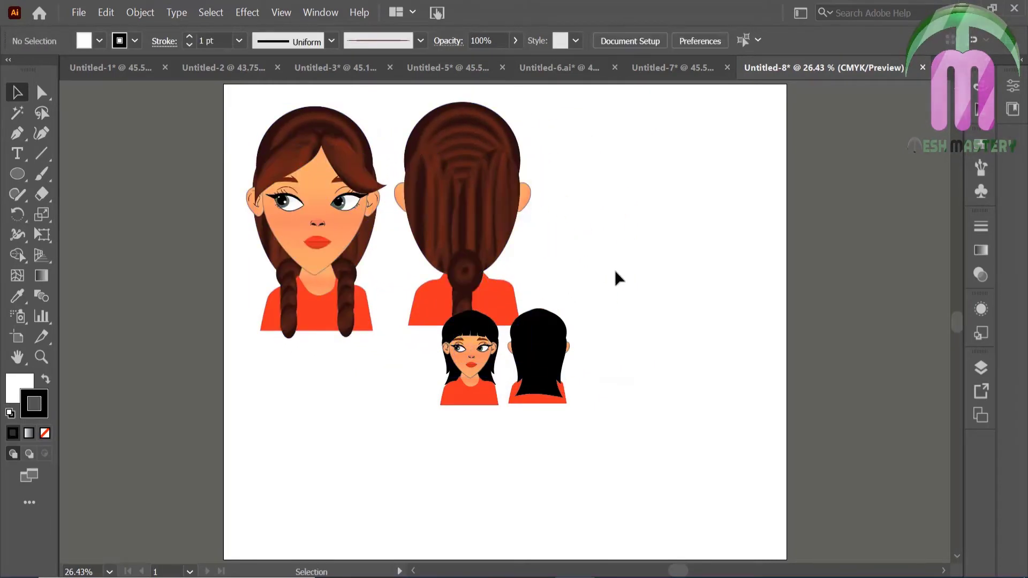
Stretch the artboard further and raise its bottom edge, making it about 2234 by 1140 pt
click(15, 342)
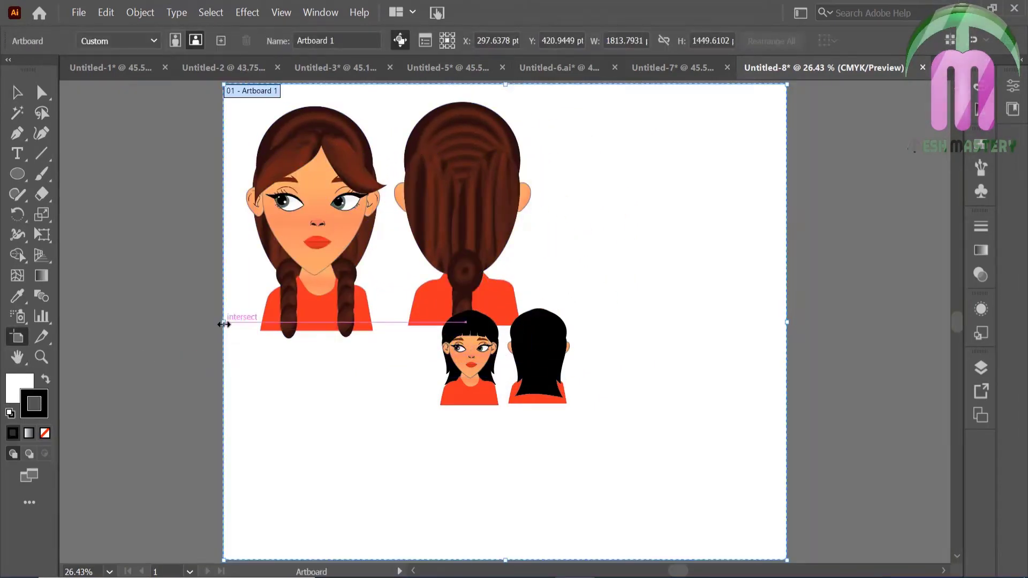
drag(224, 324, 157, 321)
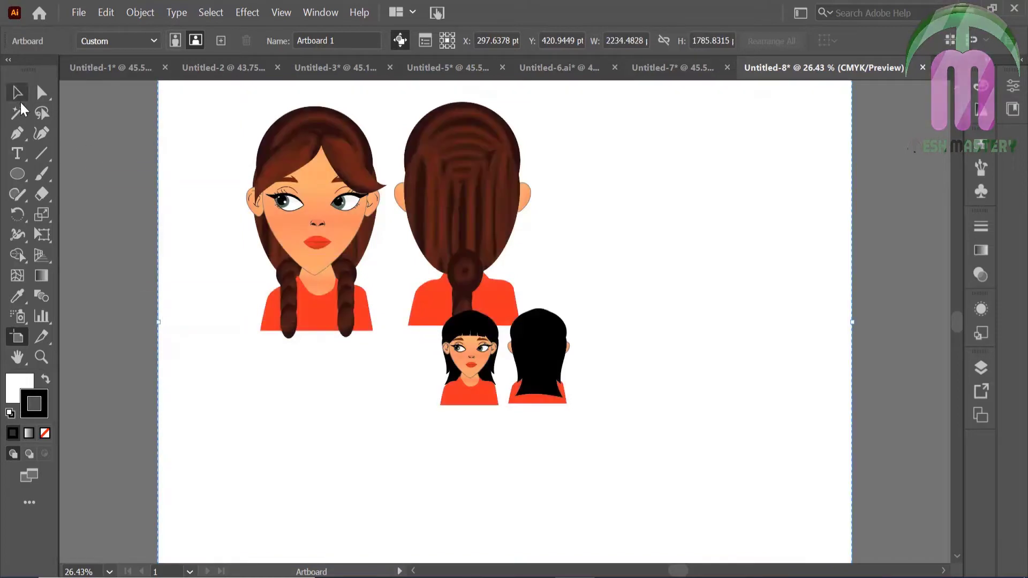
click(19, 96)
click(24, 336)
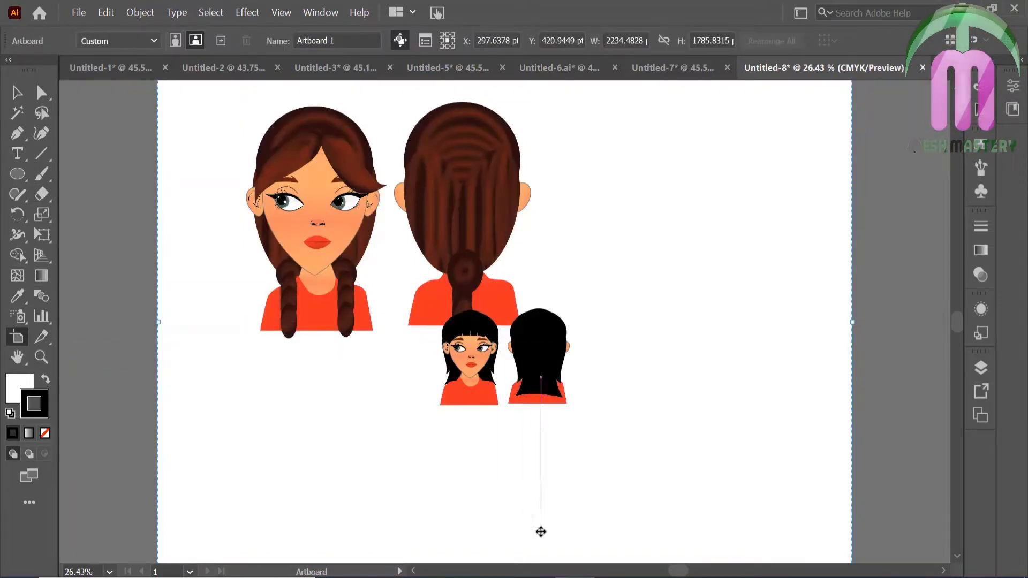
drag(953, 313, 956, 328)
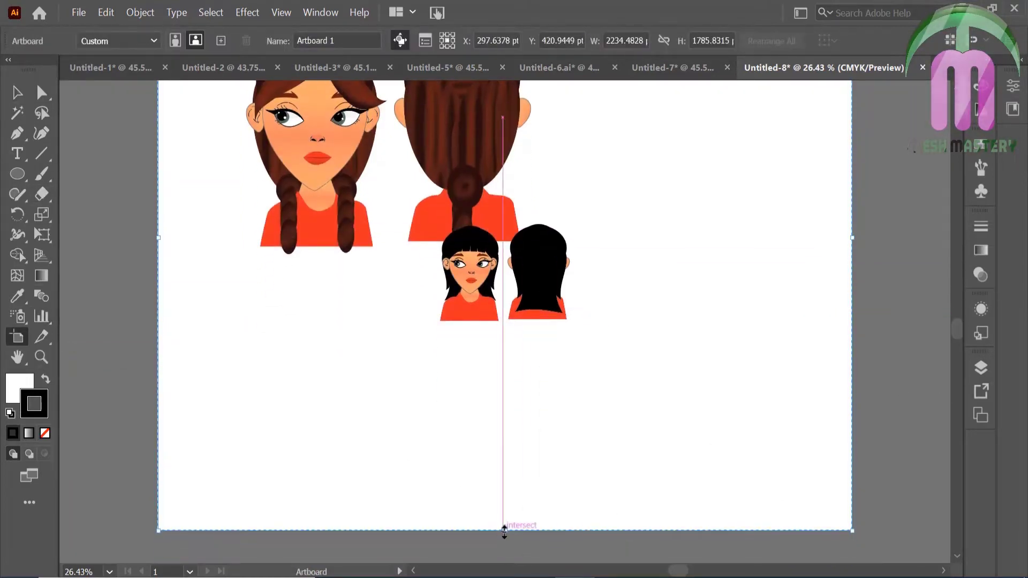
mouse_move(504, 531)
mouse_down()
mouse_move(503, 373)
mouse_move(503, 424)
mouse_up()
Shrink the braided-hair heads slightly and reposition them at the upper left
key(ctrl+0)
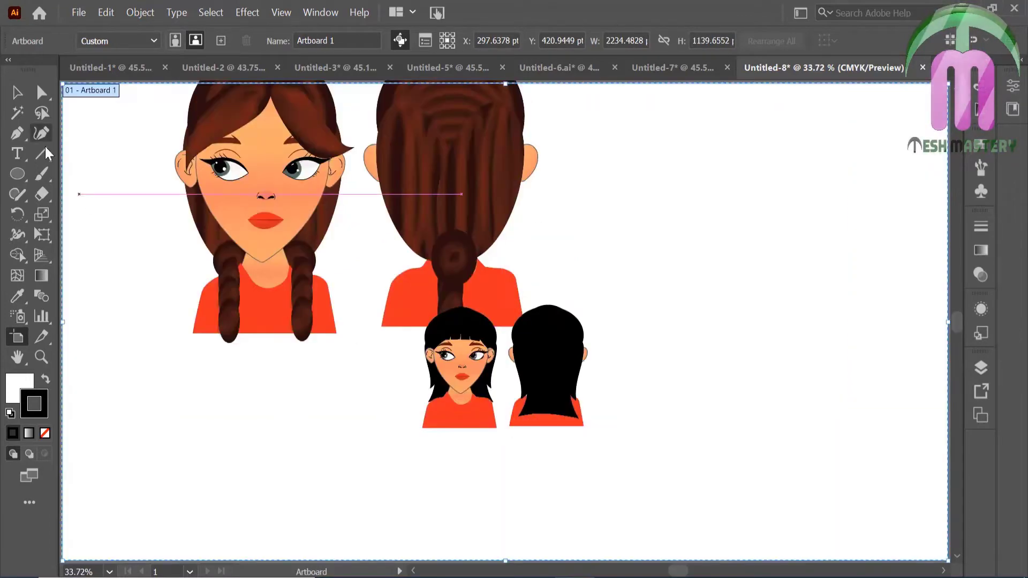
click(17, 95)
drag(243, 176, 144, 266)
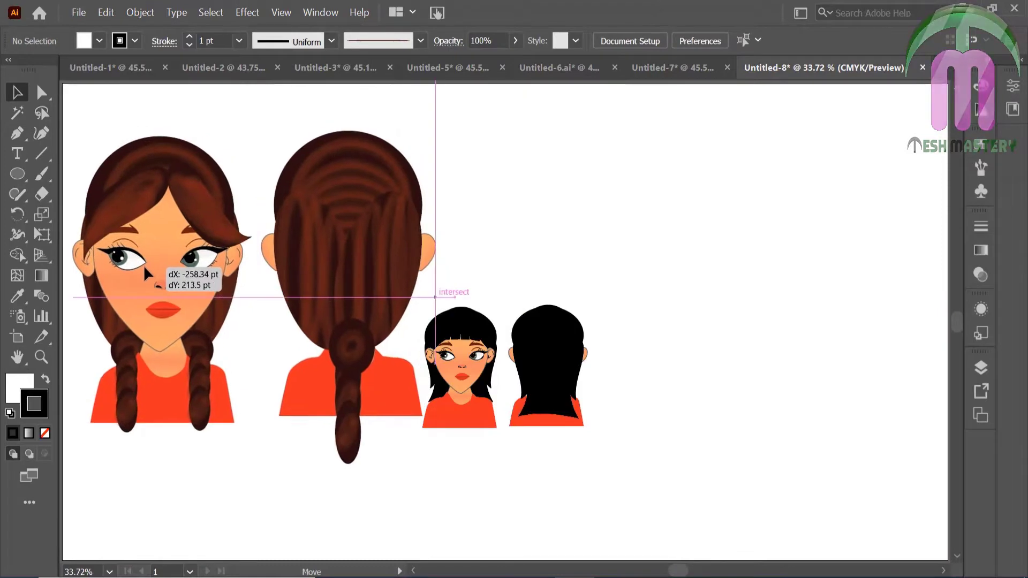
mouse_move(436, 133)
mouse_down()
mouse_move(410, 143)
mouse_move(407, 160)
mouse_up()
click(458, 233)
drag(343, 289, 321, 327)
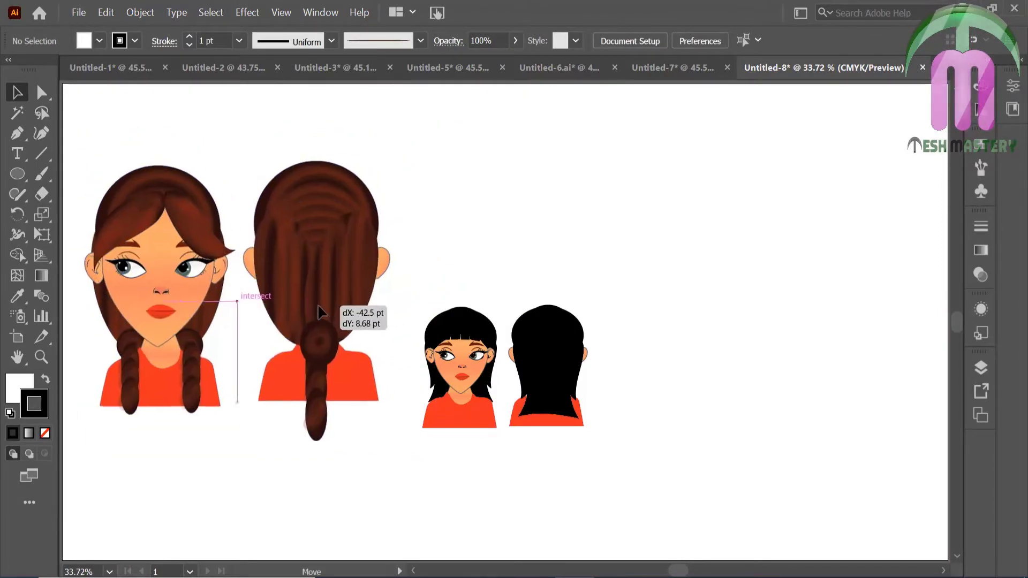
click(484, 234)
Enlarge the black-haired heads pair and line it up beside the braided pair
click(578, 423)
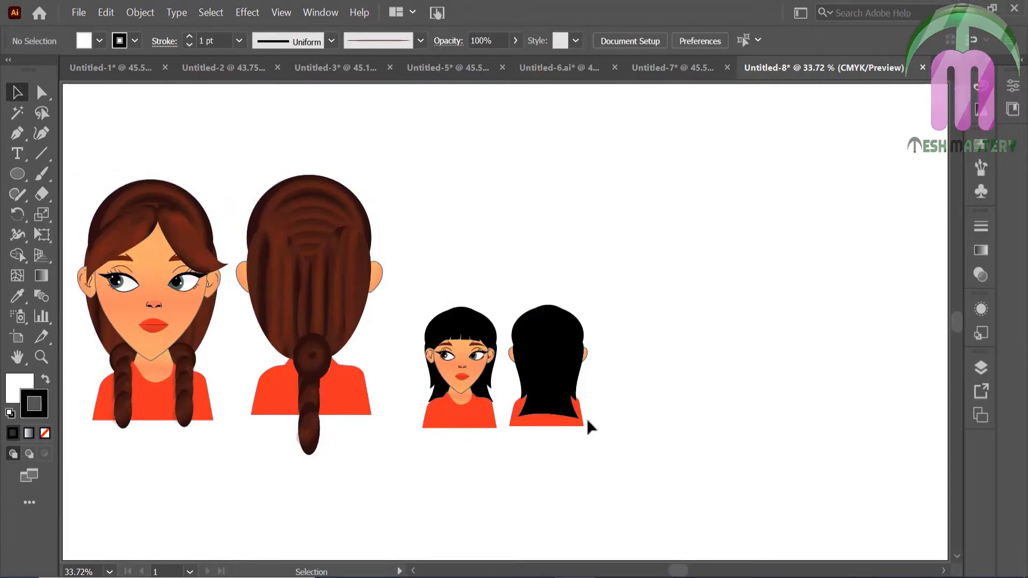
click(585, 422)
drag(589, 431, 649, 475)
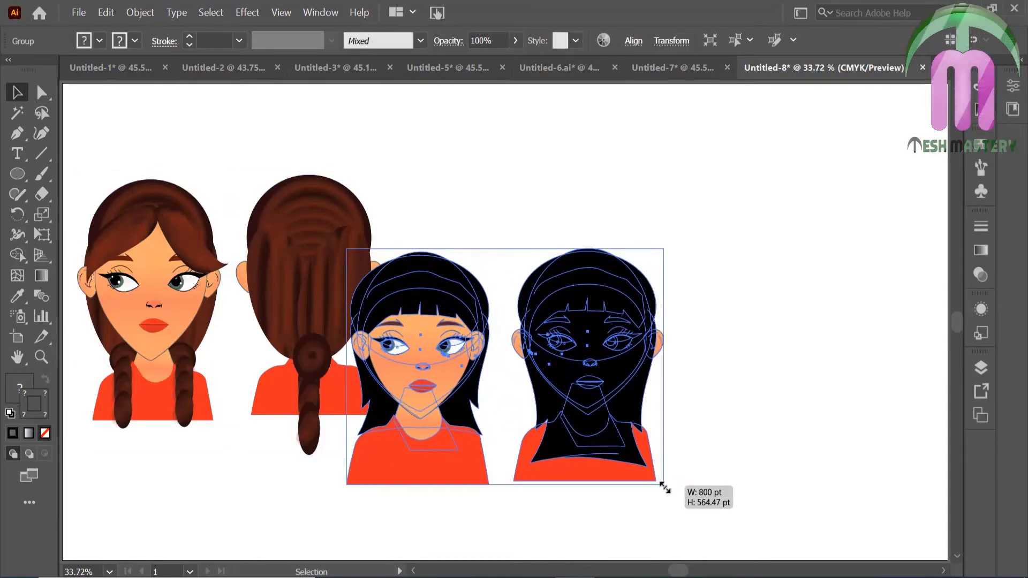
drag(605, 397, 632, 355)
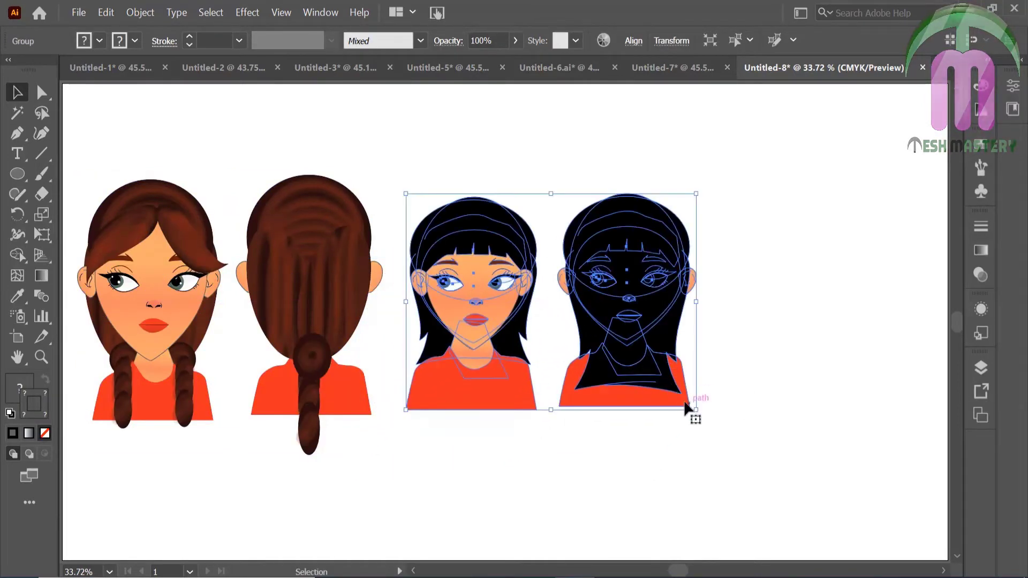
drag(696, 409, 716, 442)
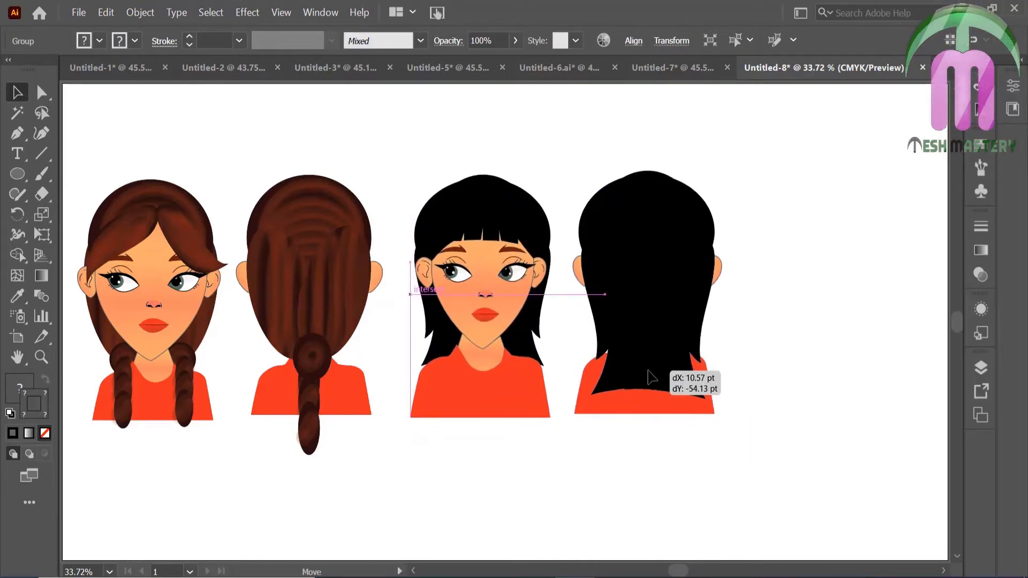
drag(645, 400, 649, 378)
click(775, 381)
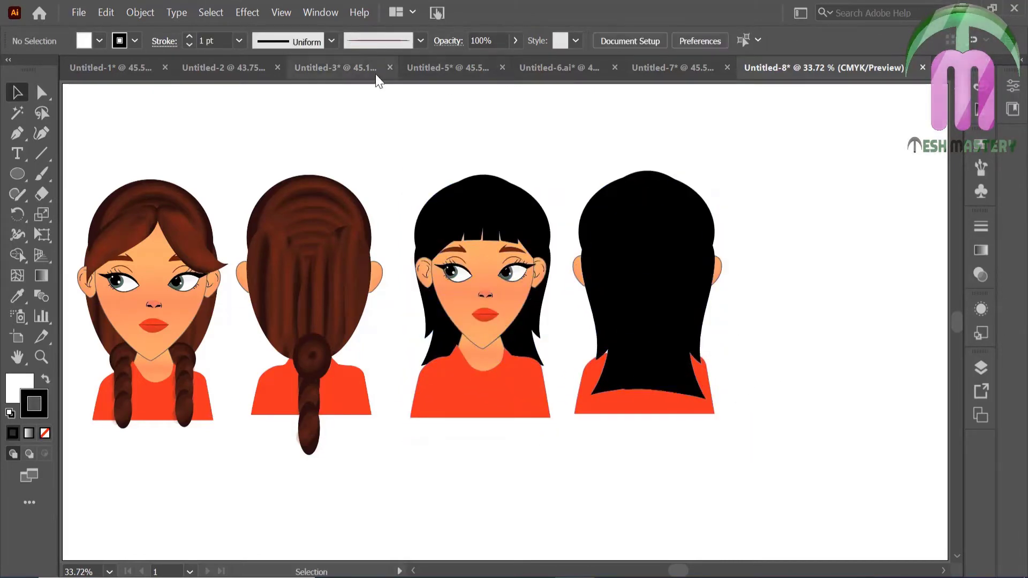
click(550, 71)
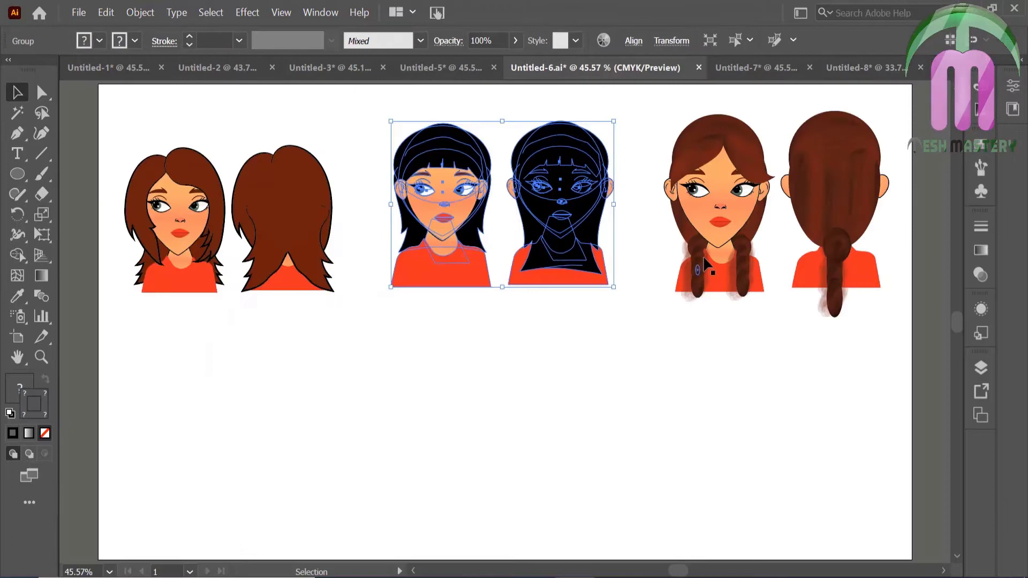
Paste the brown-haired heads pair into Untitled-8 and widen the artboard's right edge
click(300, 224)
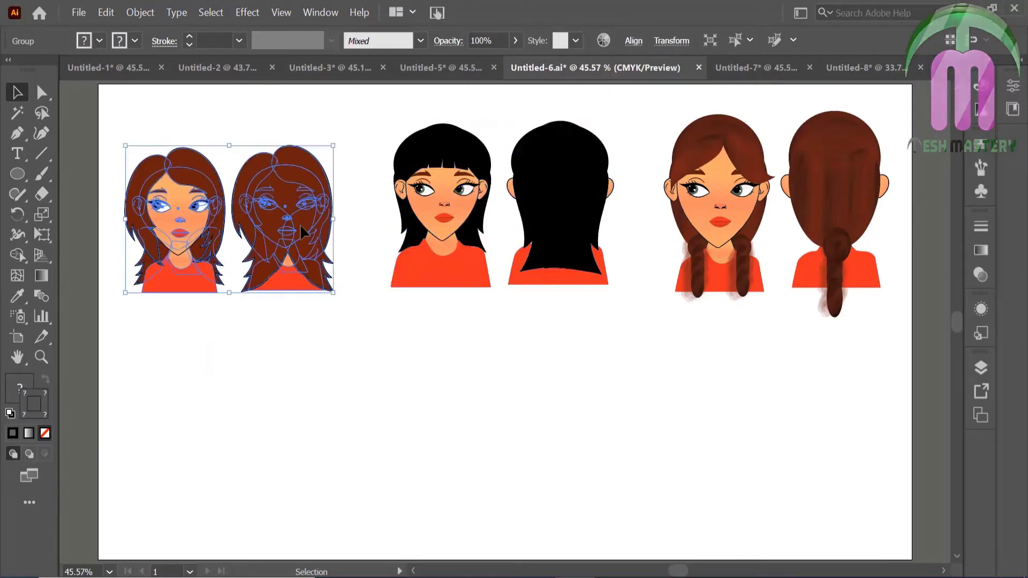
click(865, 67)
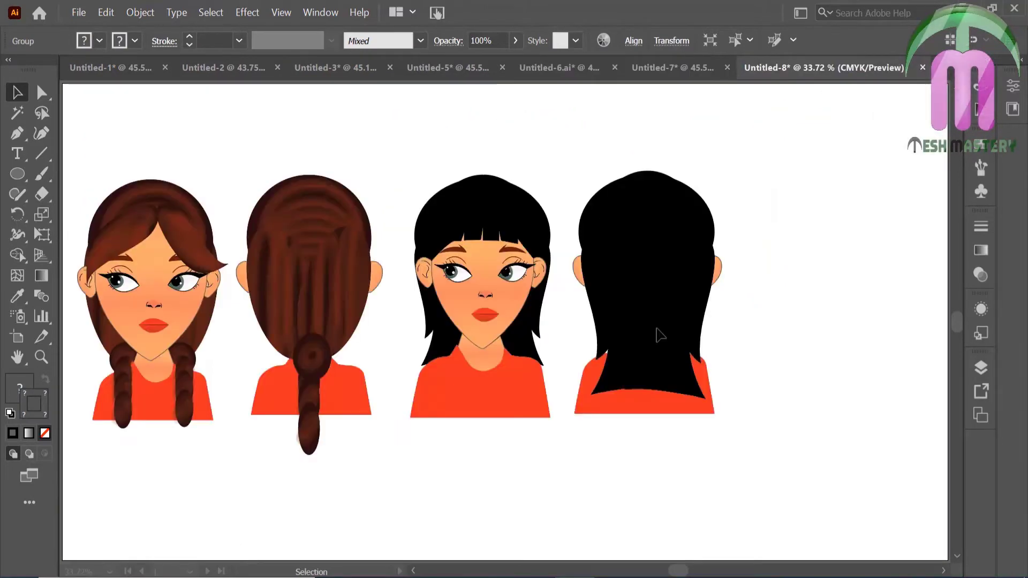
key(ctrl+v)
click(21, 337)
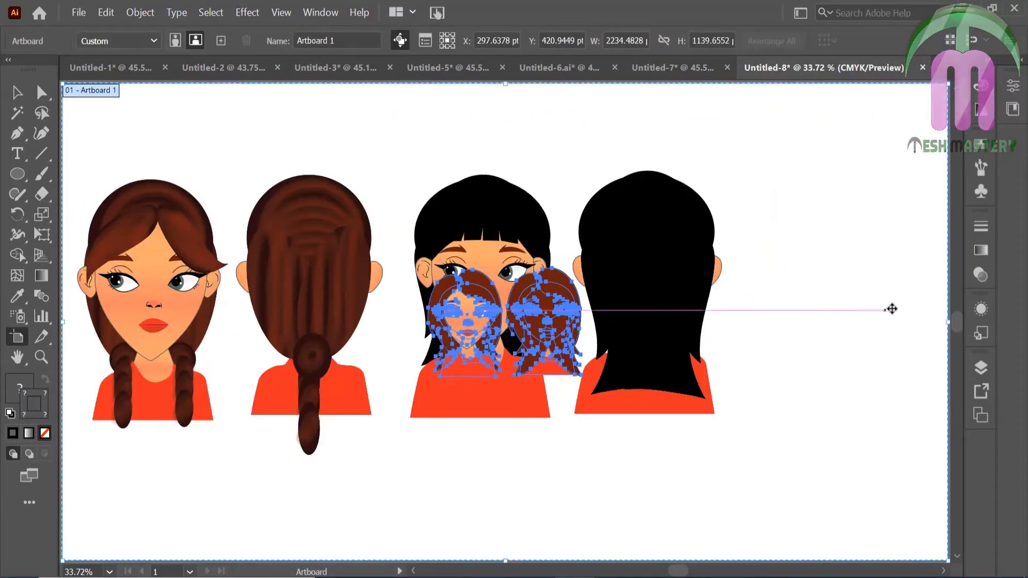
drag(950, 320, 959, 320)
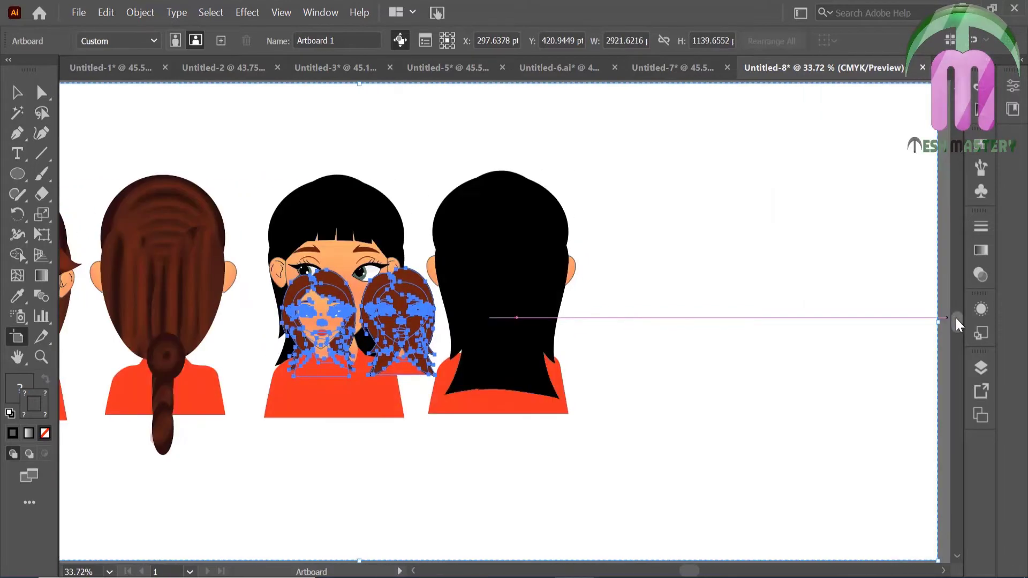
key(ctrl+0)
click(18, 94)
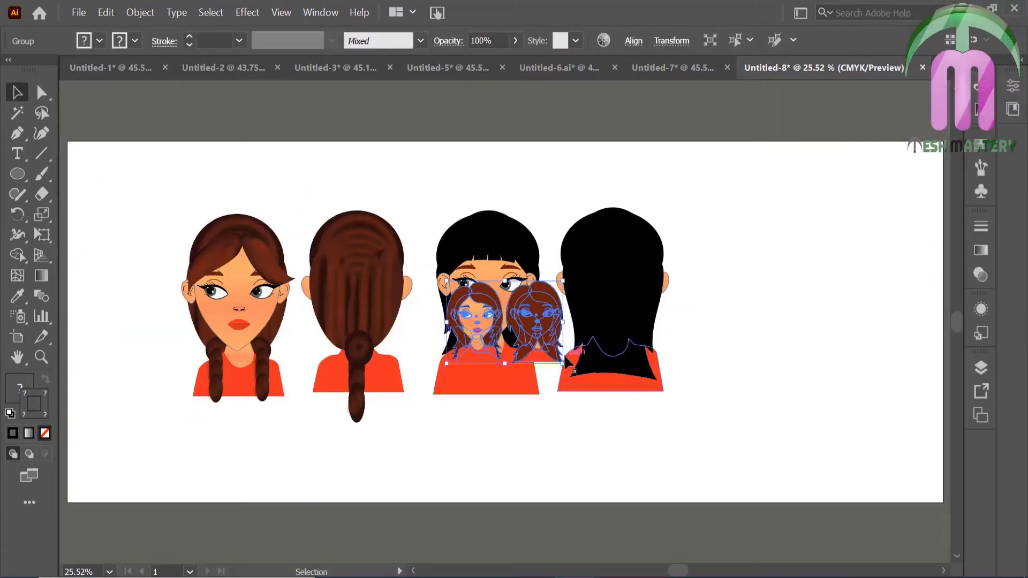
Enlarge the brown-haired pair at the row's right end and the braided pair at the left
drag(563, 366, 624, 418)
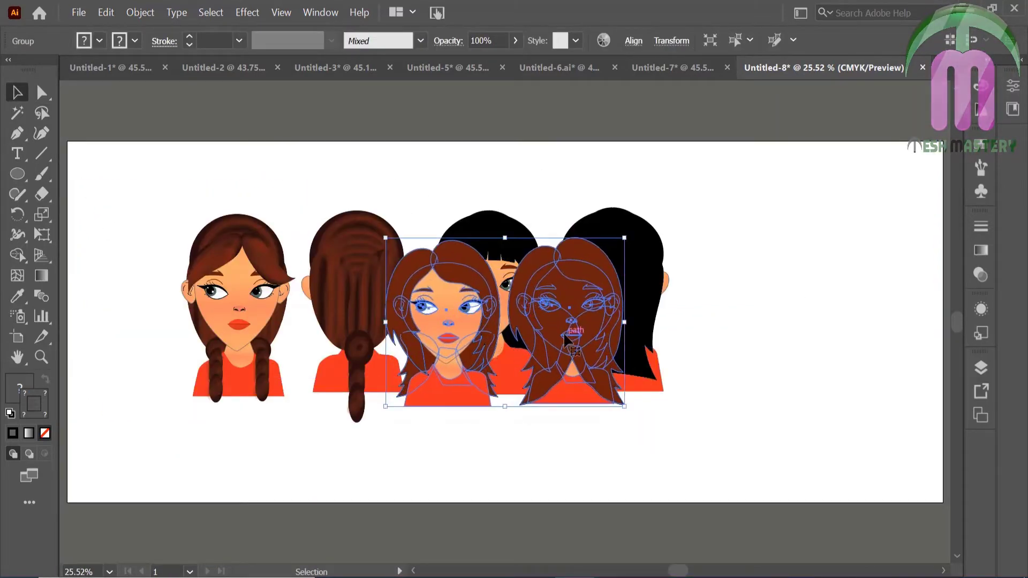
drag(564, 332, 864, 319)
click(269, 343)
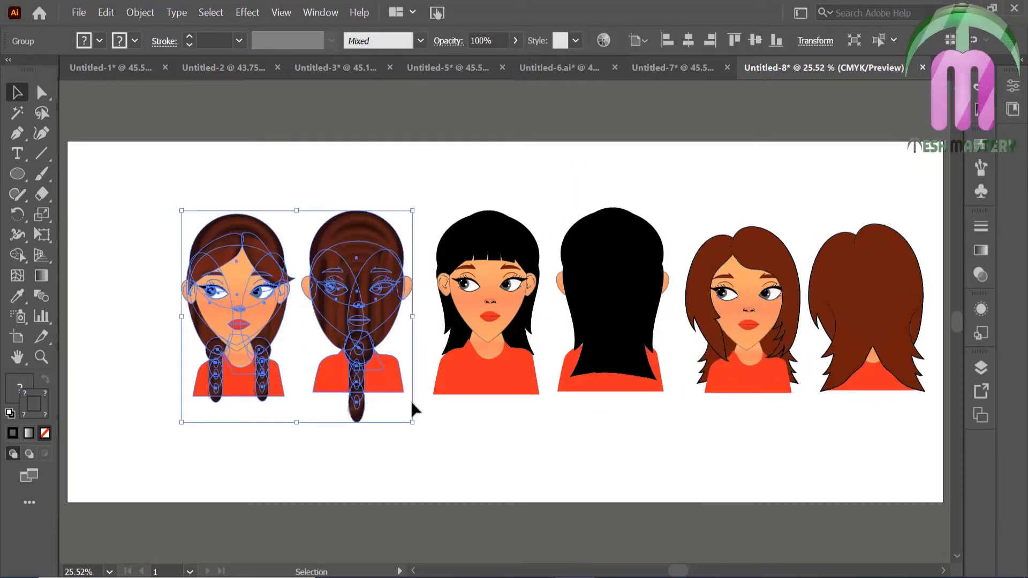
drag(413, 427, 439, 441)
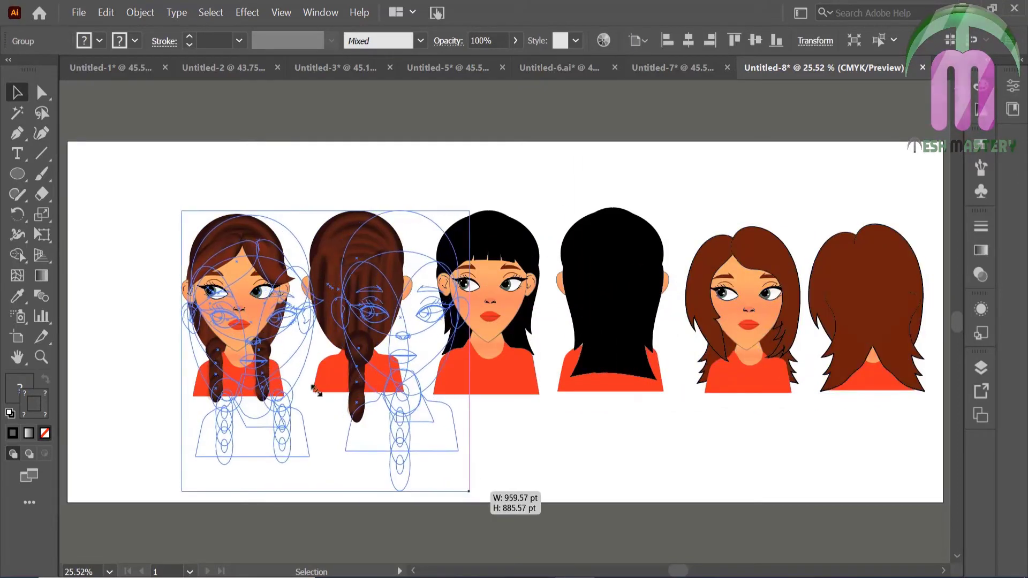
drag(316, 392, 343, 369)
click(384, 275)
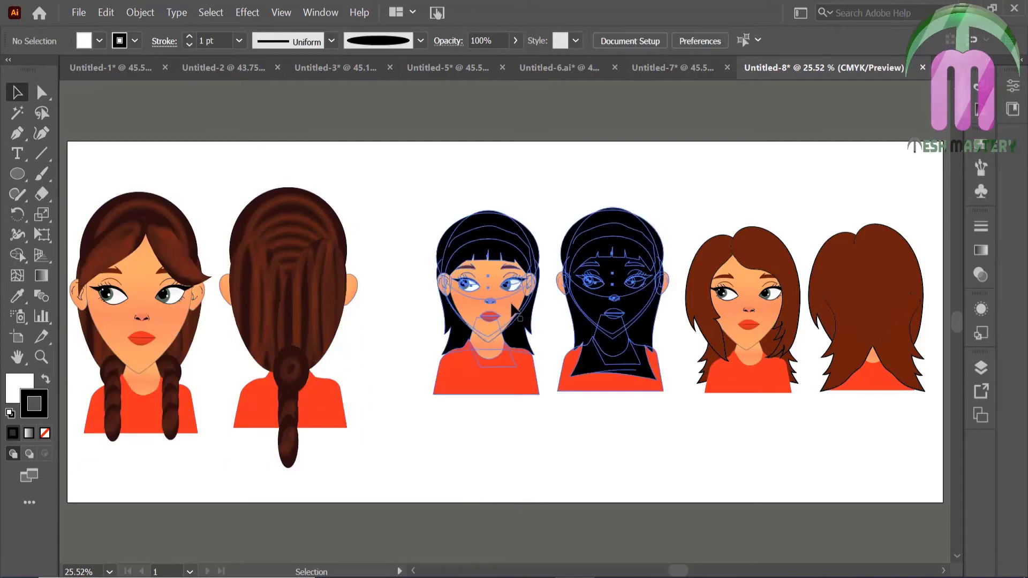
Enlarge the black-haired and brown-haired pairs and align them in one row
click(513, 307)
drag(664, 395, 716, 455)
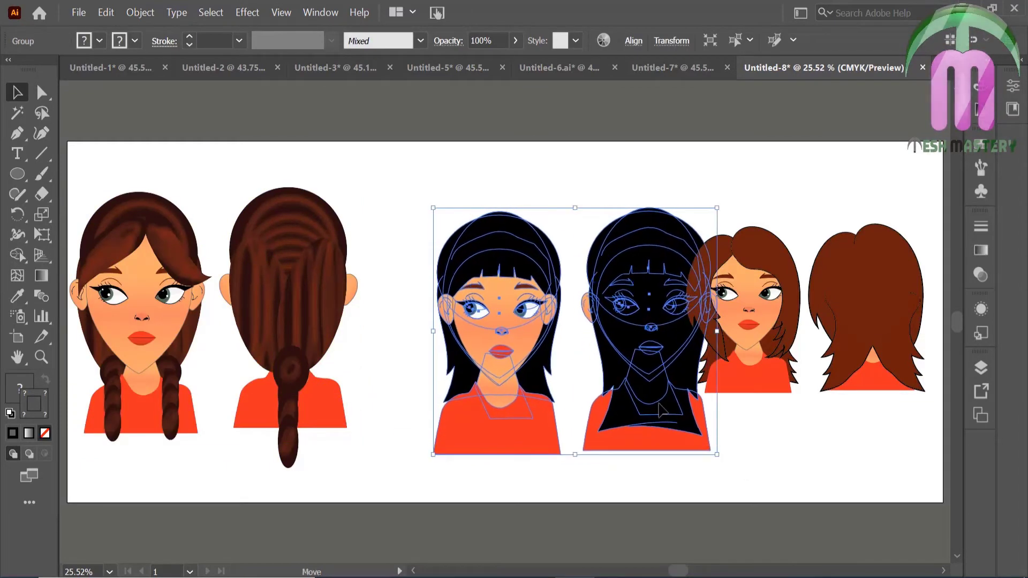
drag(661, 409, 619, 398)
click(731, 388)
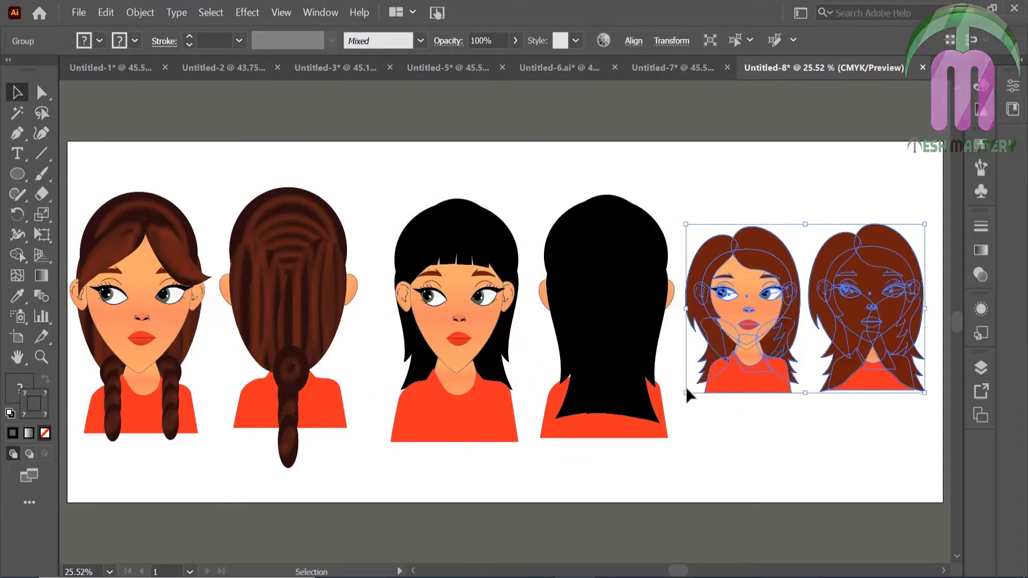
drag(686, 391, 636, 461)
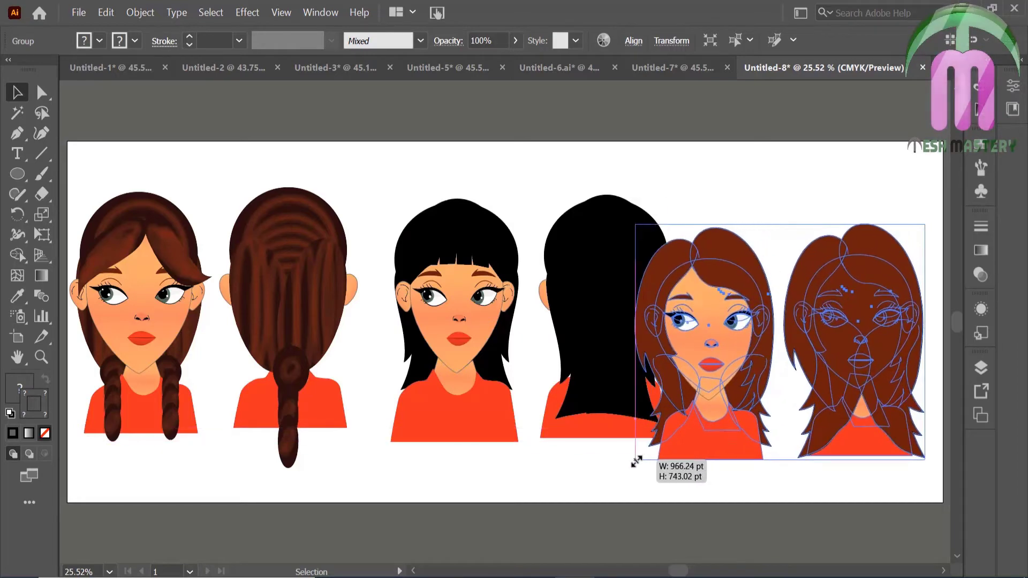
drag(722, 432, 770, 406)
click(511, 202)
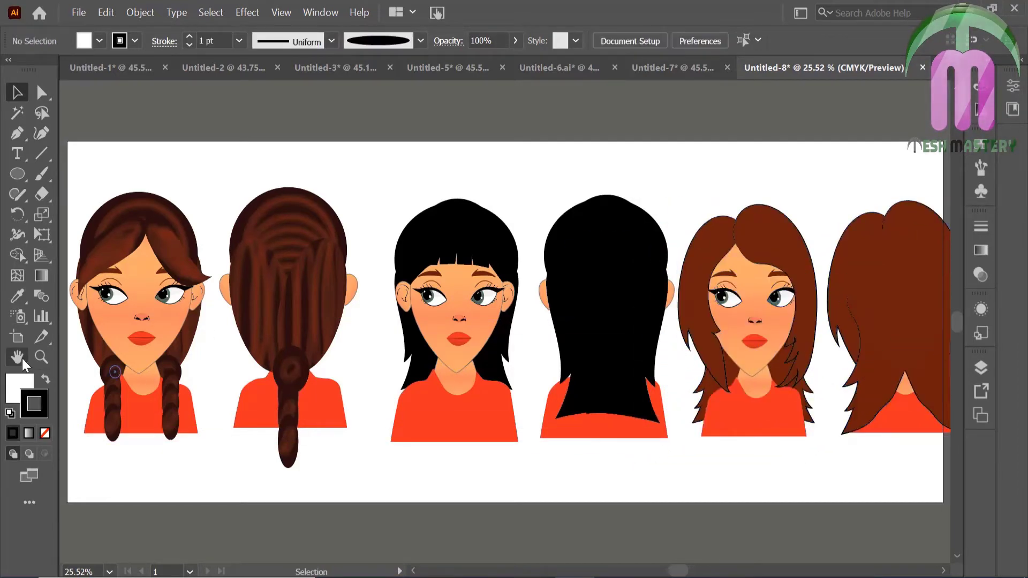
Make the artboard slightly taller and extend its left edge
click(17, 337)
drag(506, 144, 507, 128)
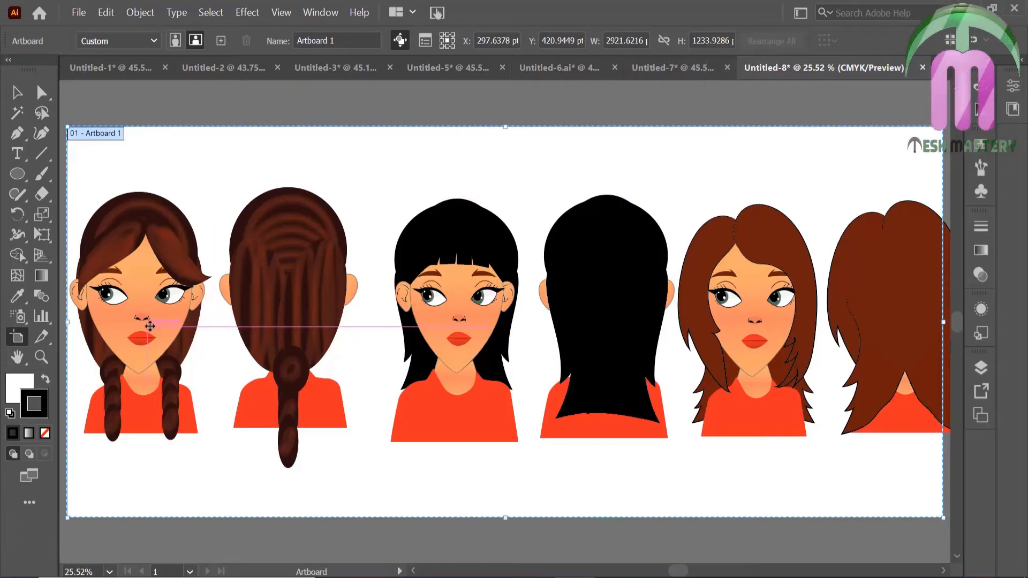
drag(67, 320, 60, 320)
key(ctrl+0)
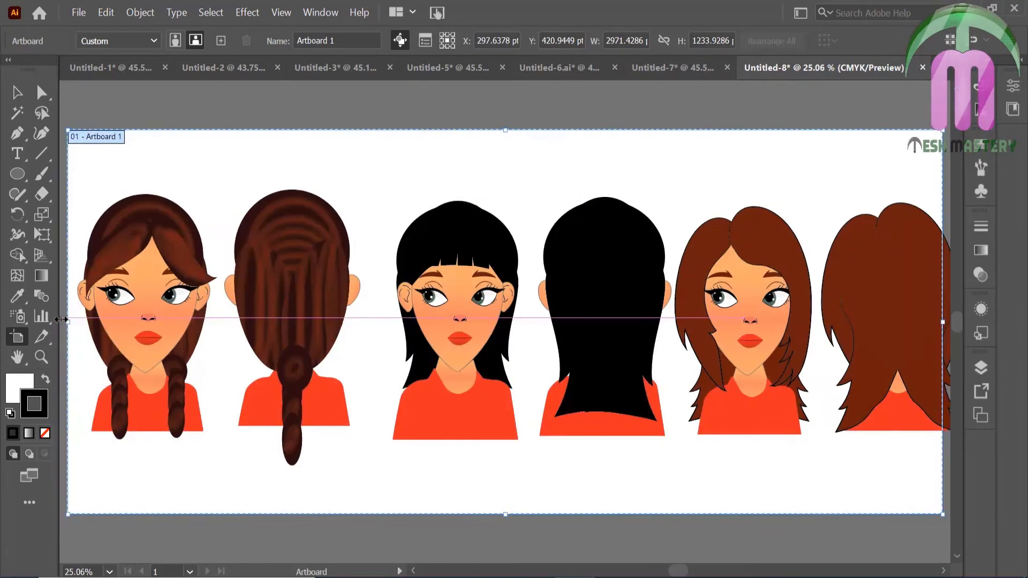
click(17, 92)
click(828, 289)
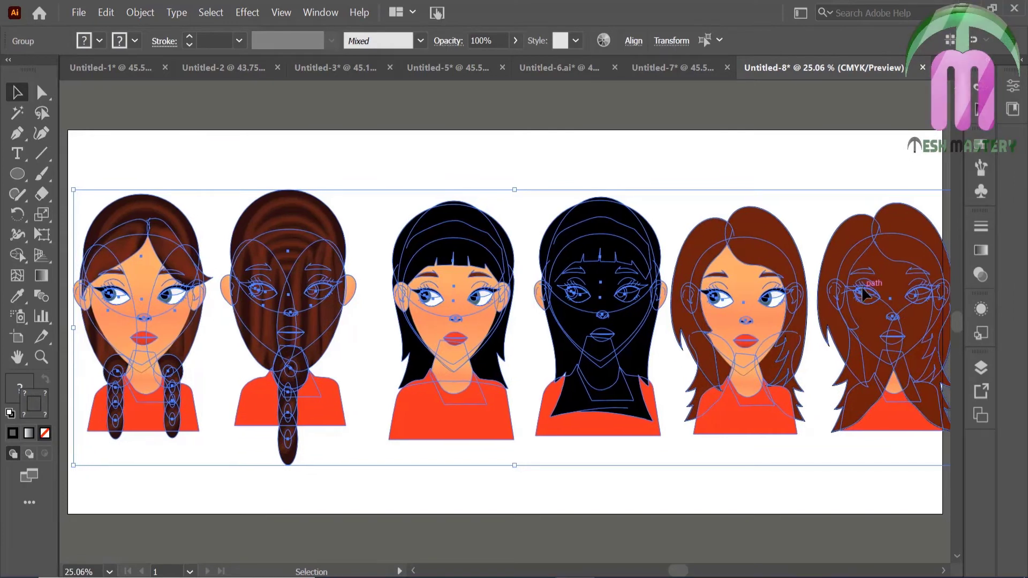
click(370, 348)
Widen the artboard around the row and nudge the three head pairs into even spacing
click(25, 328)
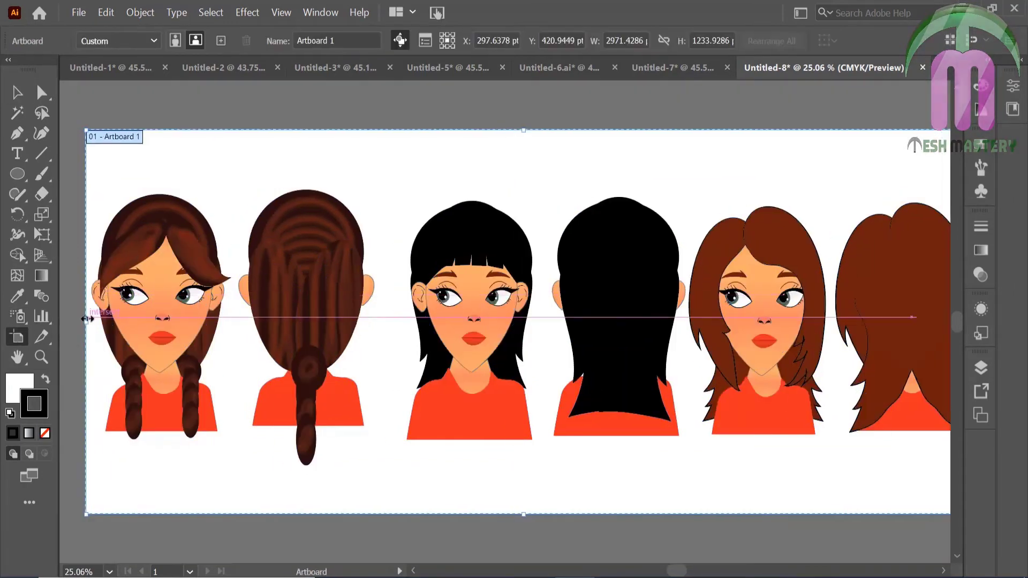
drag(93, 330, 246, 312)
key(ctrl+minus)
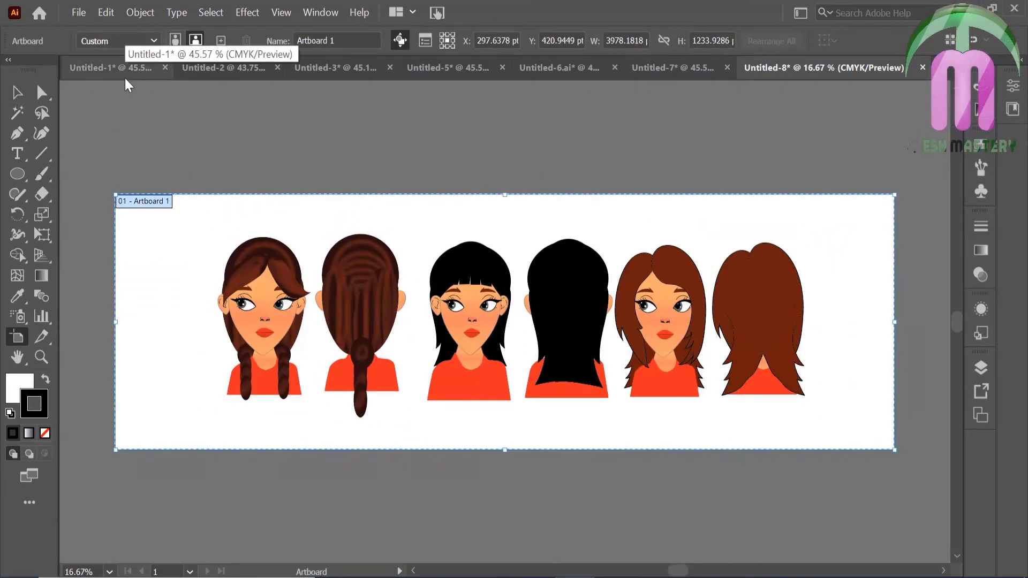
click(17, 92)
drag(364, 335, 333, 335)
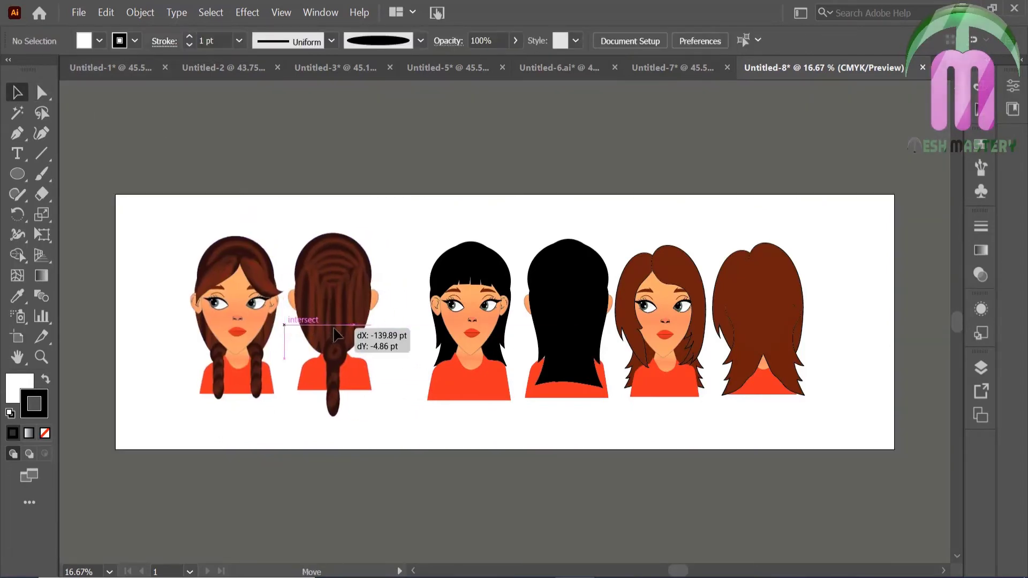
drag(468, 340, 453, 335)
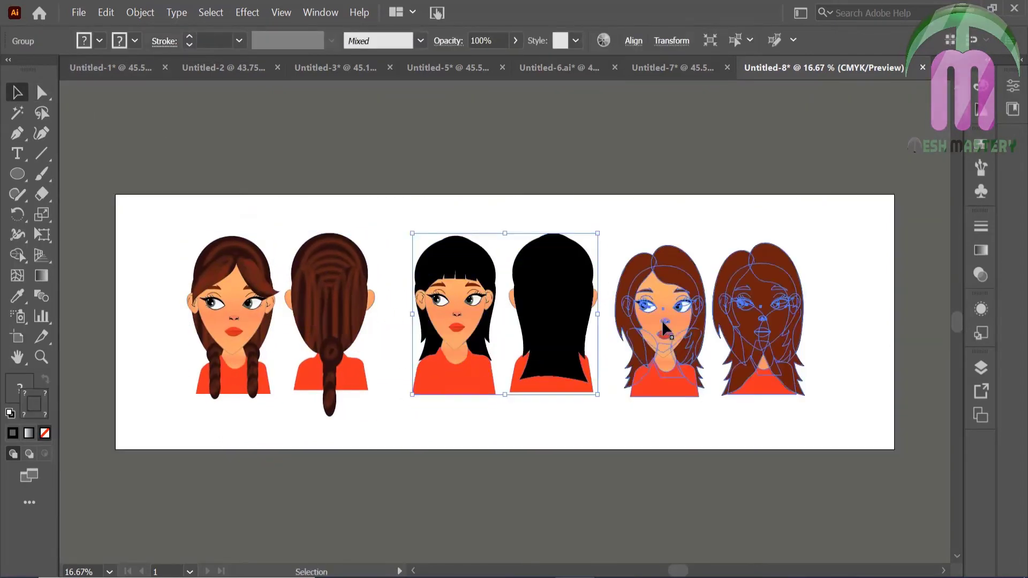
drag(672, 326, 690, 317)
Narrow the artboard from its left edge to about 3295 pt and fit it in view
click(17, 337)
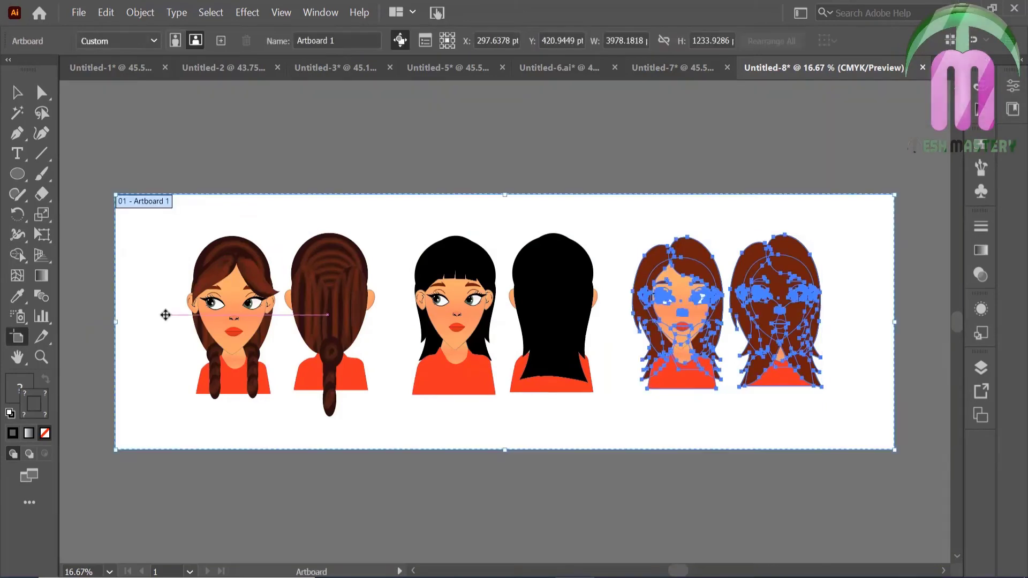
drag(115, 323, 180, 325)
click(17, 92)
click(115, 125)
key(ctrl+0)
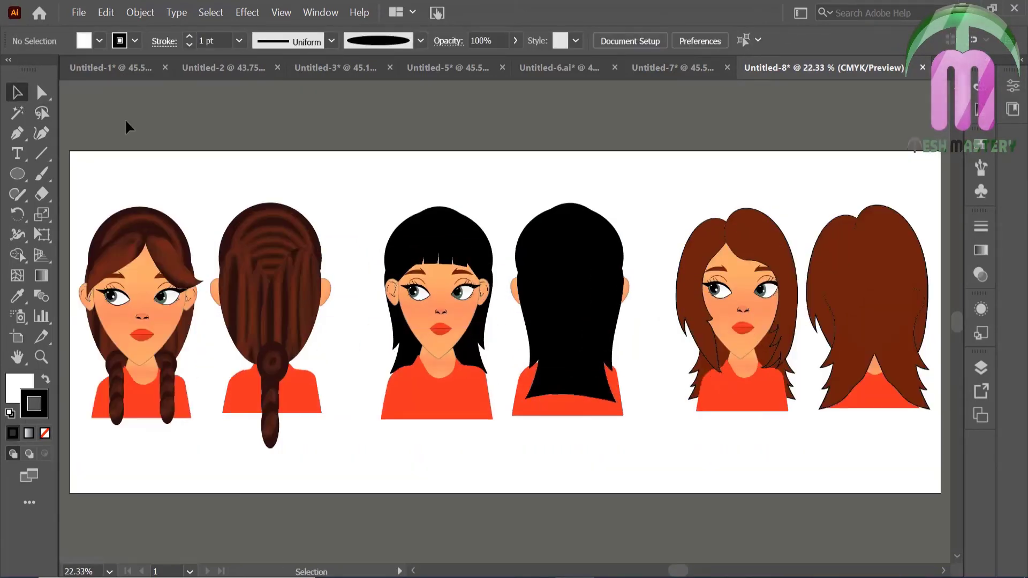